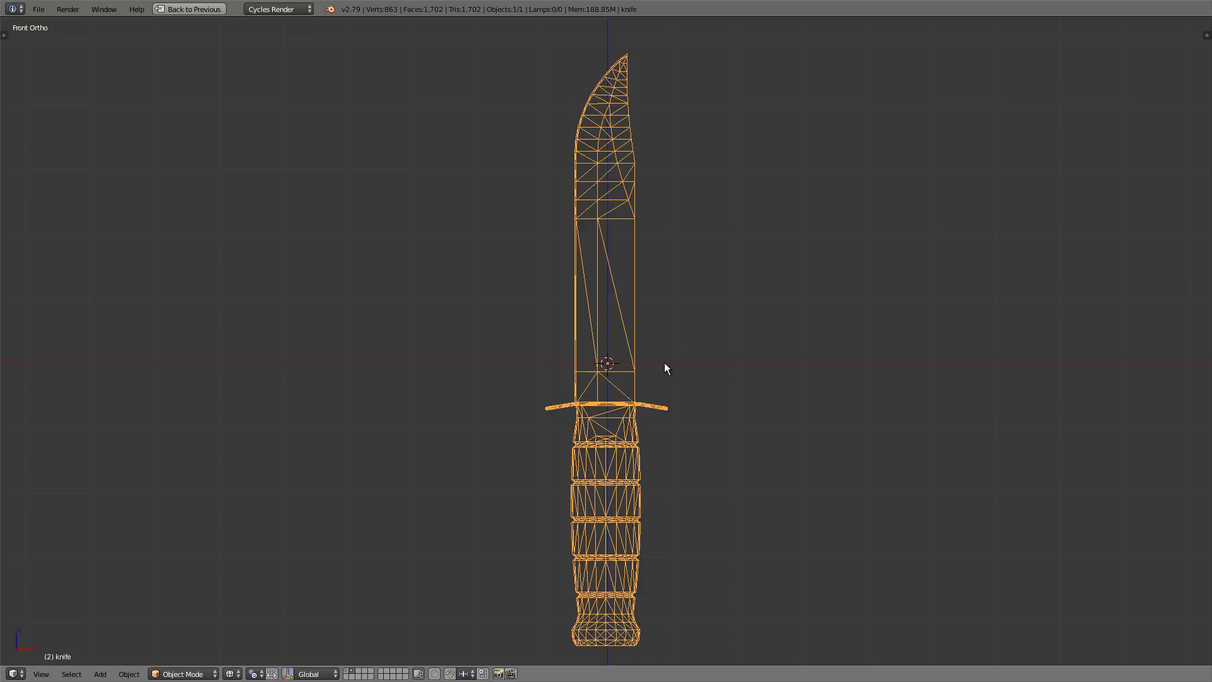
Step: Separate the low-poly knife mesh into individual objects by loose parts
key(Tab)
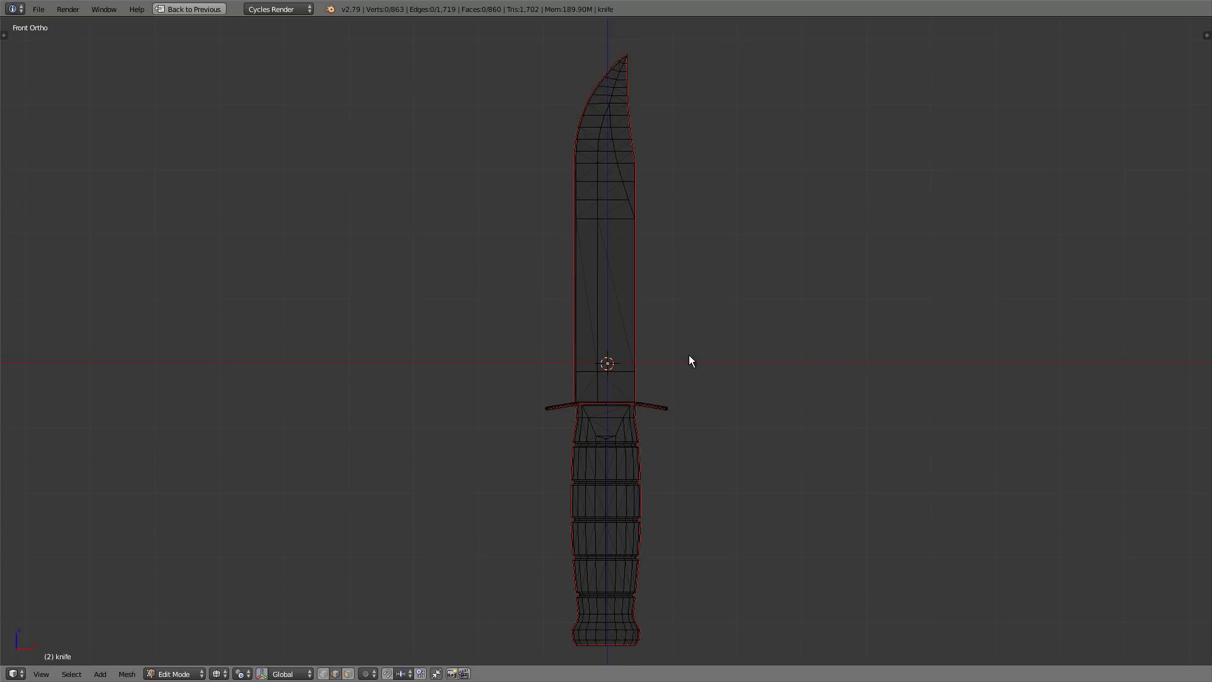
key(p)
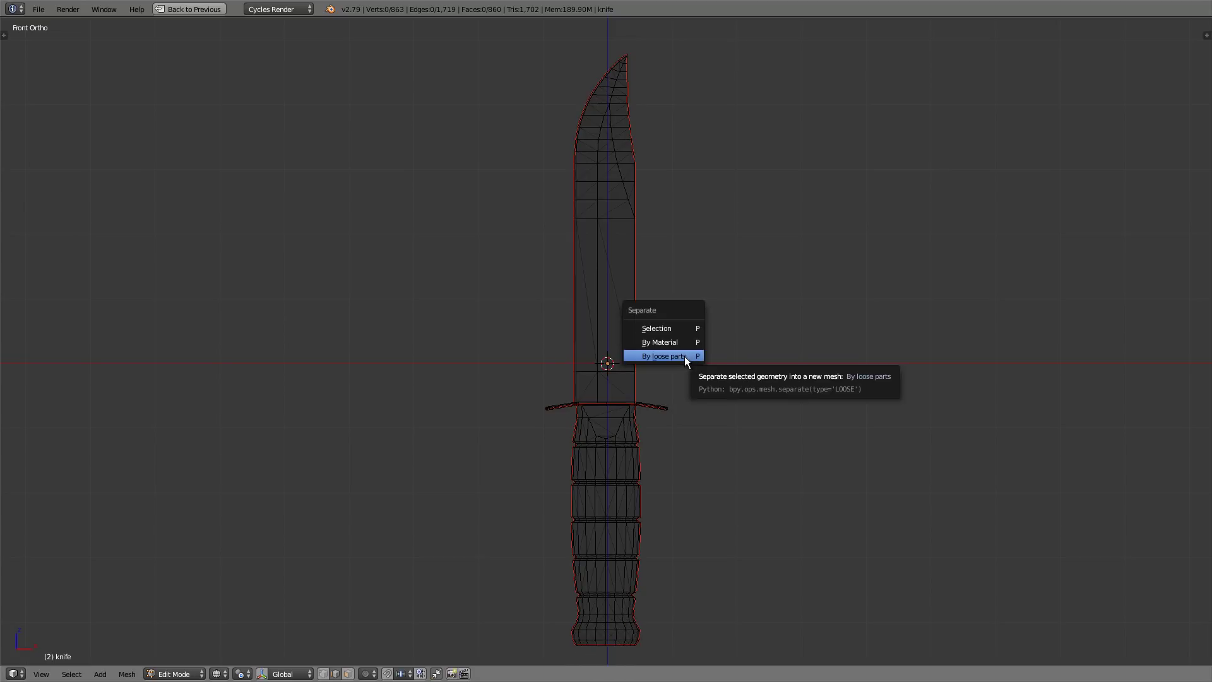
click(684, 355)
key(Tab)
right_click(648, 409)
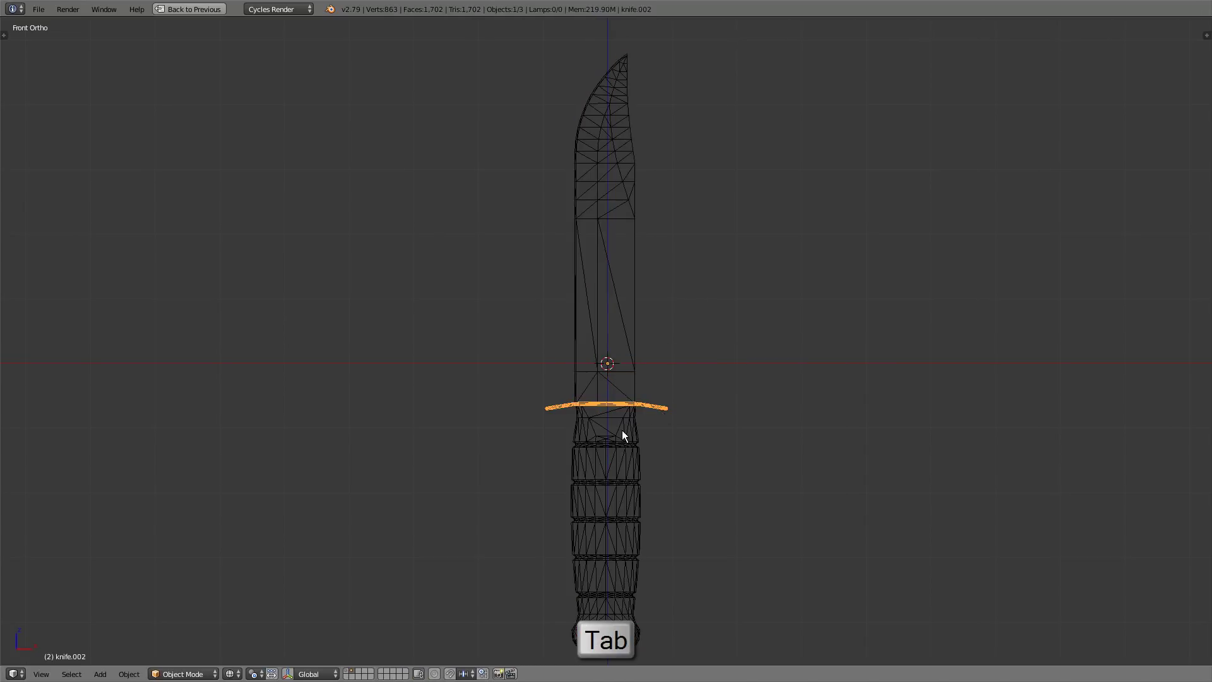
Step: Rename the separated blade object as blade_low
right_click(629, 364)
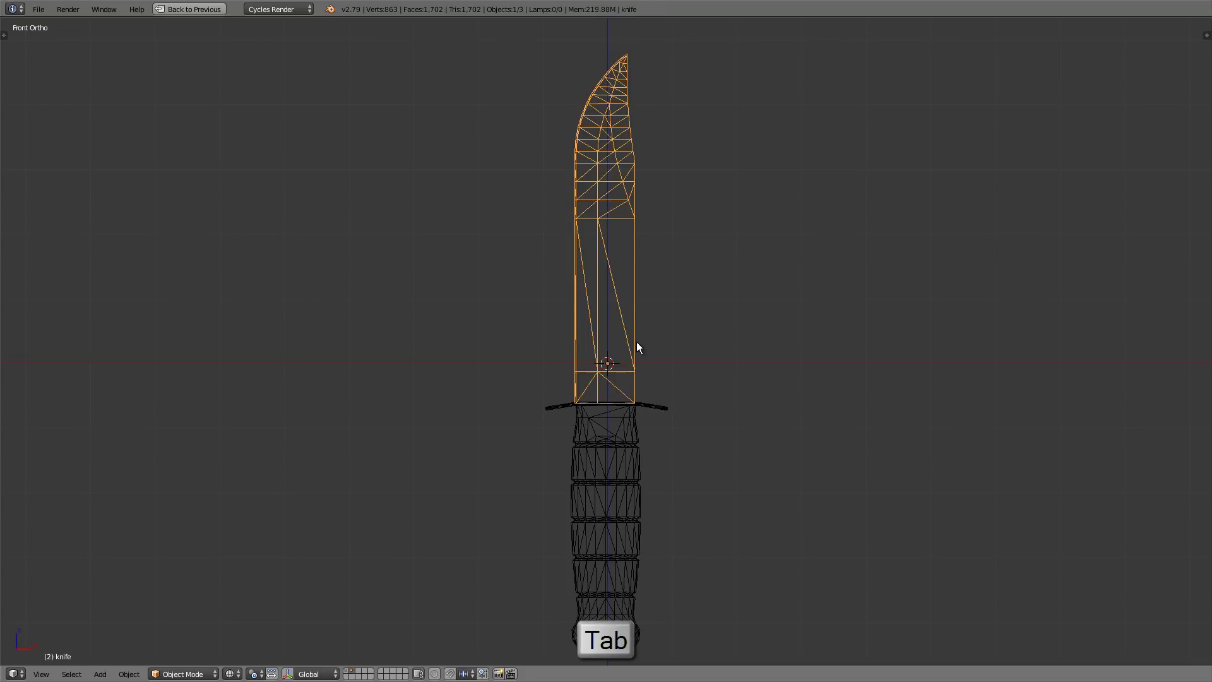
key(n)
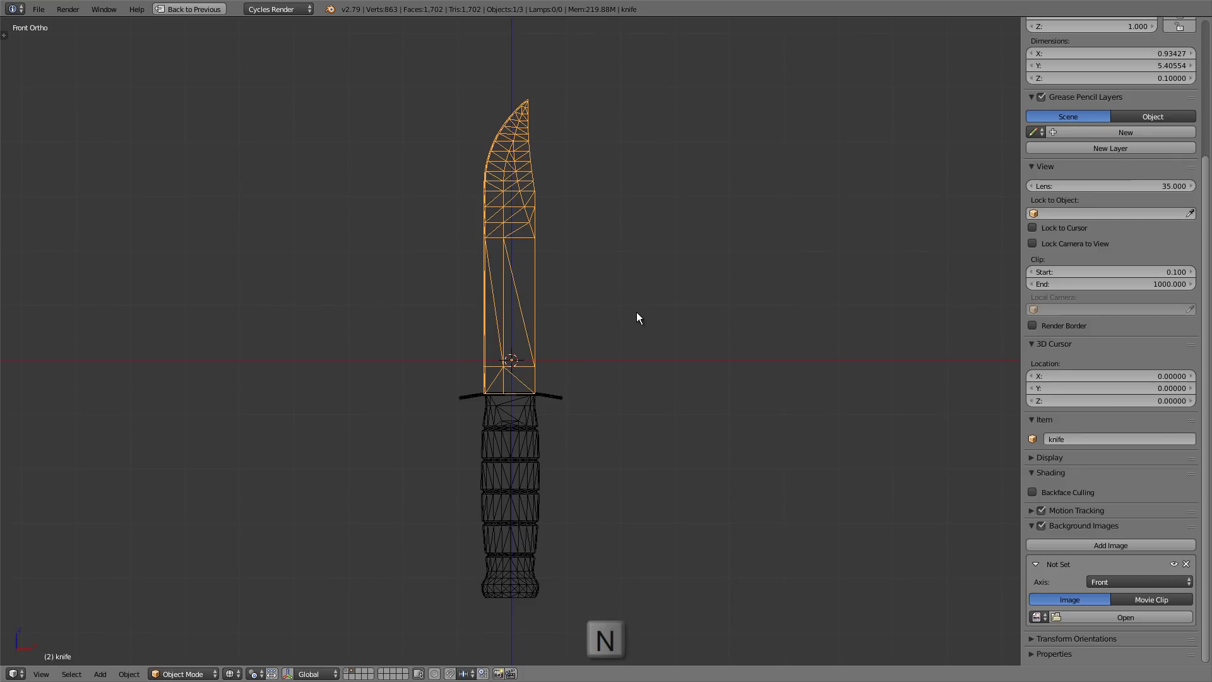
scroll(530, 279, up, 1)
scroll(543, 277, down, 1)
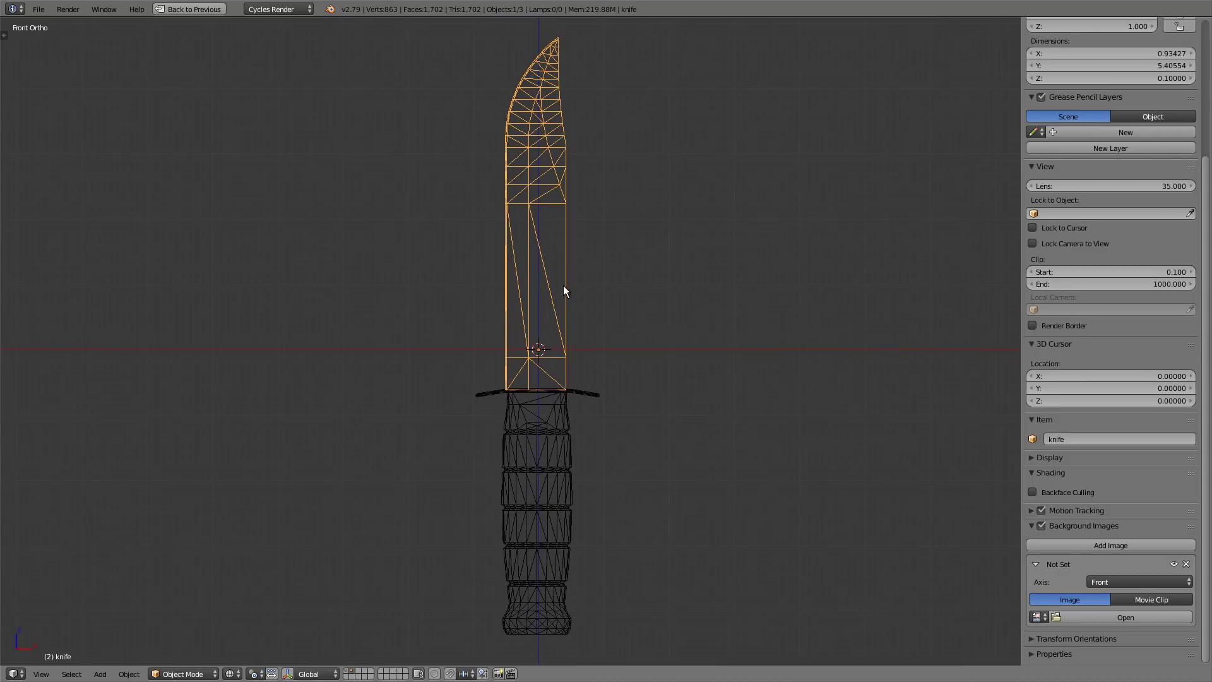
click(1085, 437)
text(blade_lo)
key(Return)
Step: Rename the separated handguard object as handguard_low
right_click(599, 396)
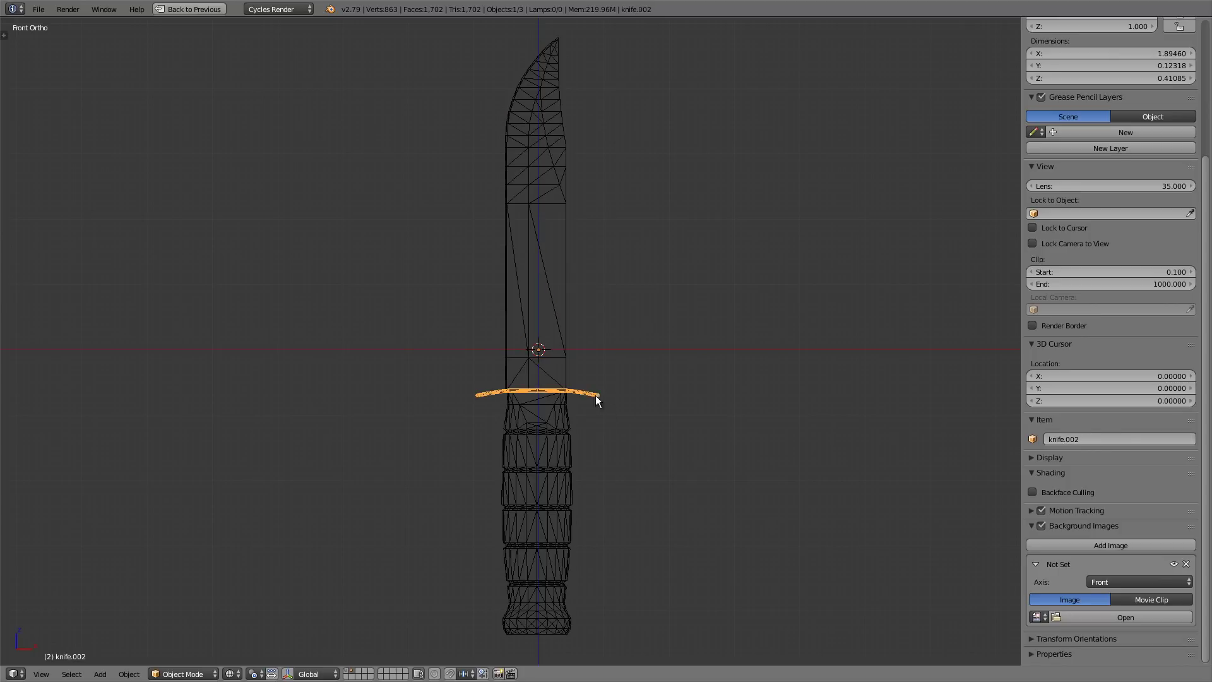
click(1114, 439)
text(handguard_low)
key(Return)
Step: Rename the separated handle object as handle_low
right_click(555, 454)
click(1105, 439)
text(handle_low)
key(Return)
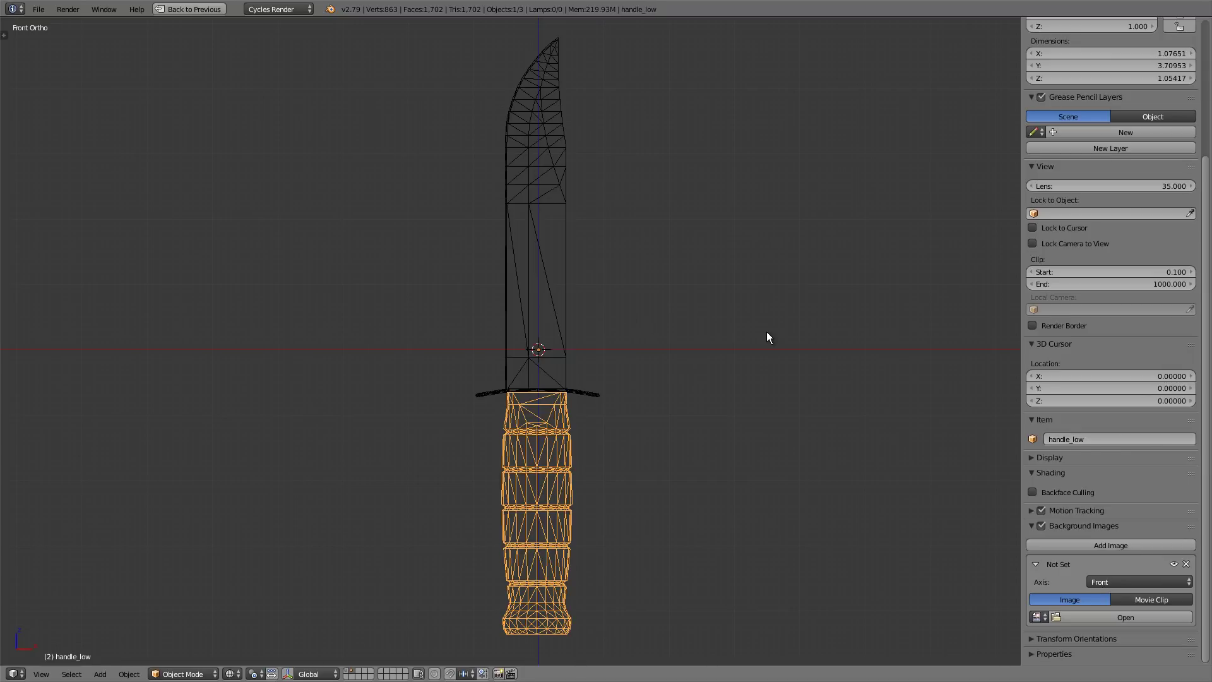
Step: Check the object names of the high-poly blade, handguard and handle on the first layer
key(1)
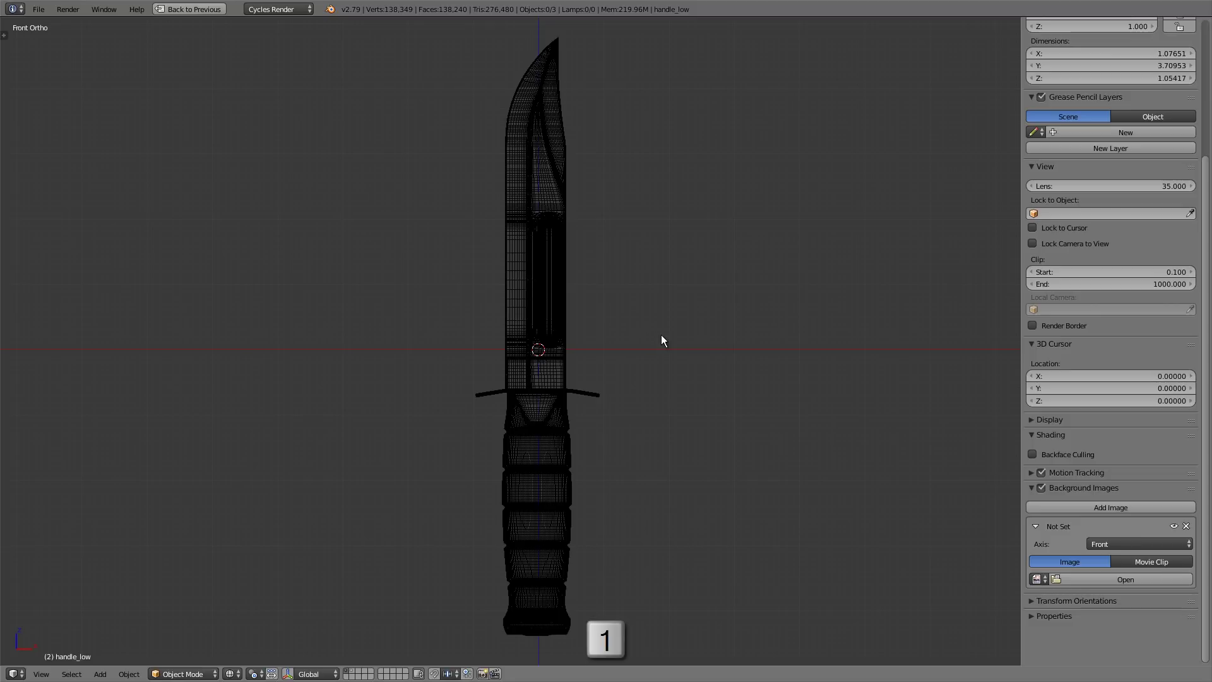
right_click(554, 303)
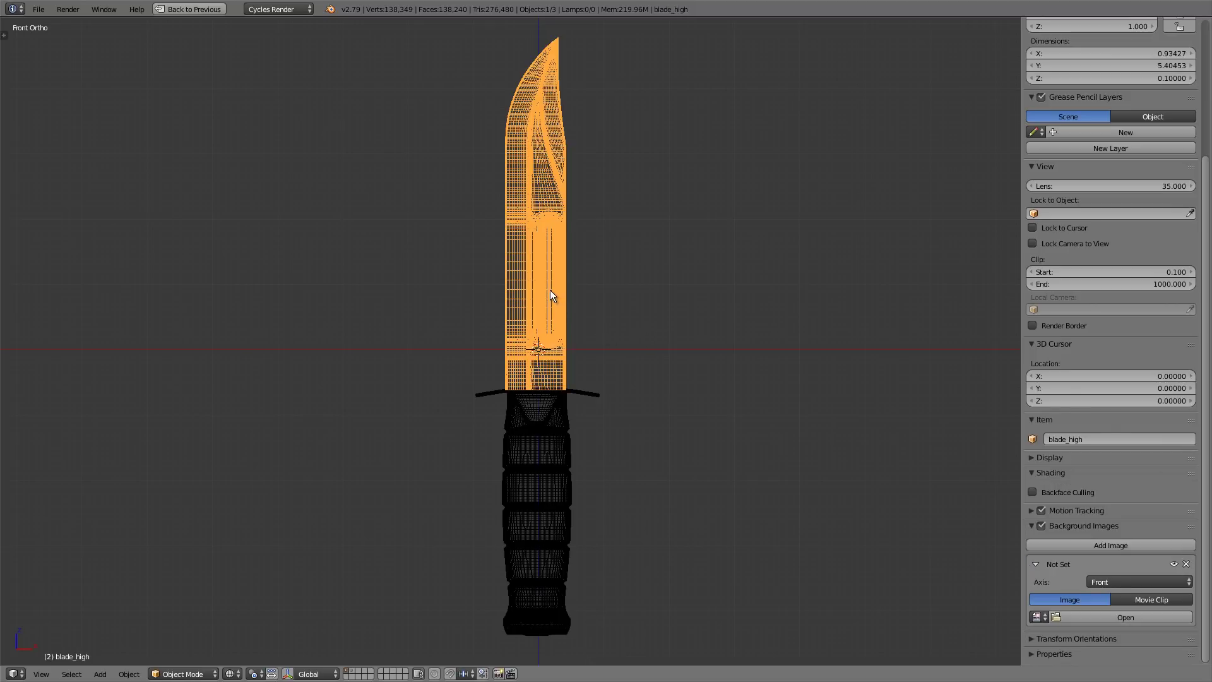
right_click(600, 392)
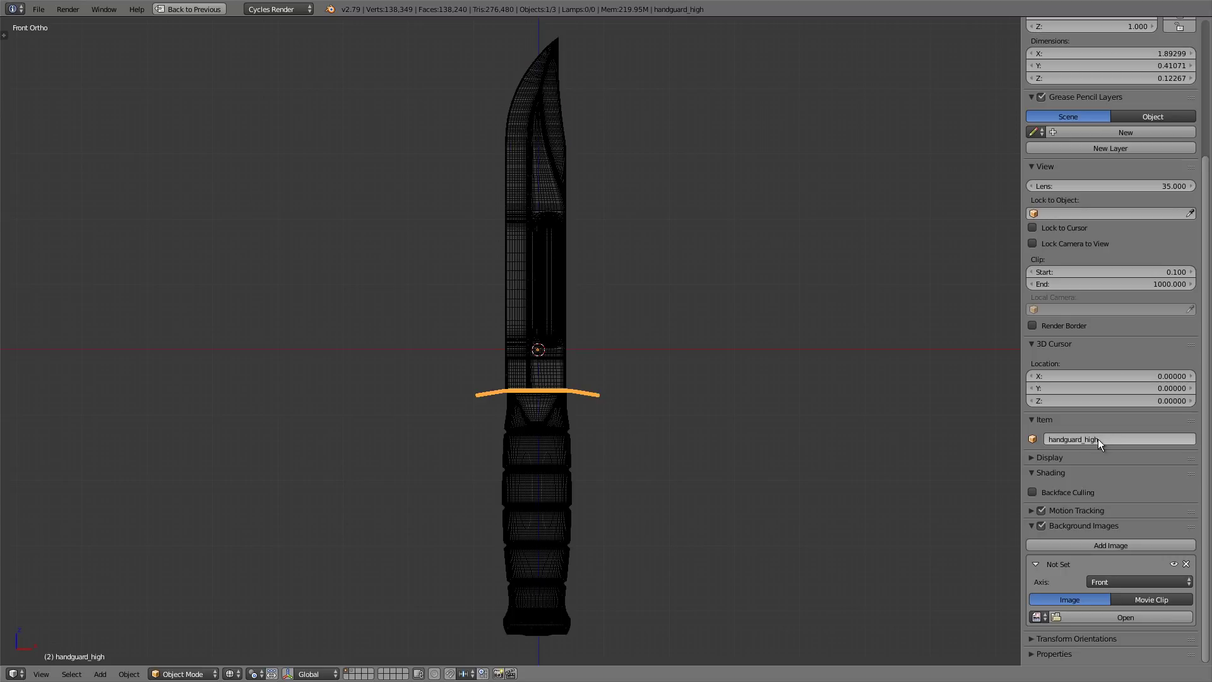
right_click(561, 475)
Step: Select the blade, handguard and handle of the low-poly knife on the second layer and open the FBX export
key(2)
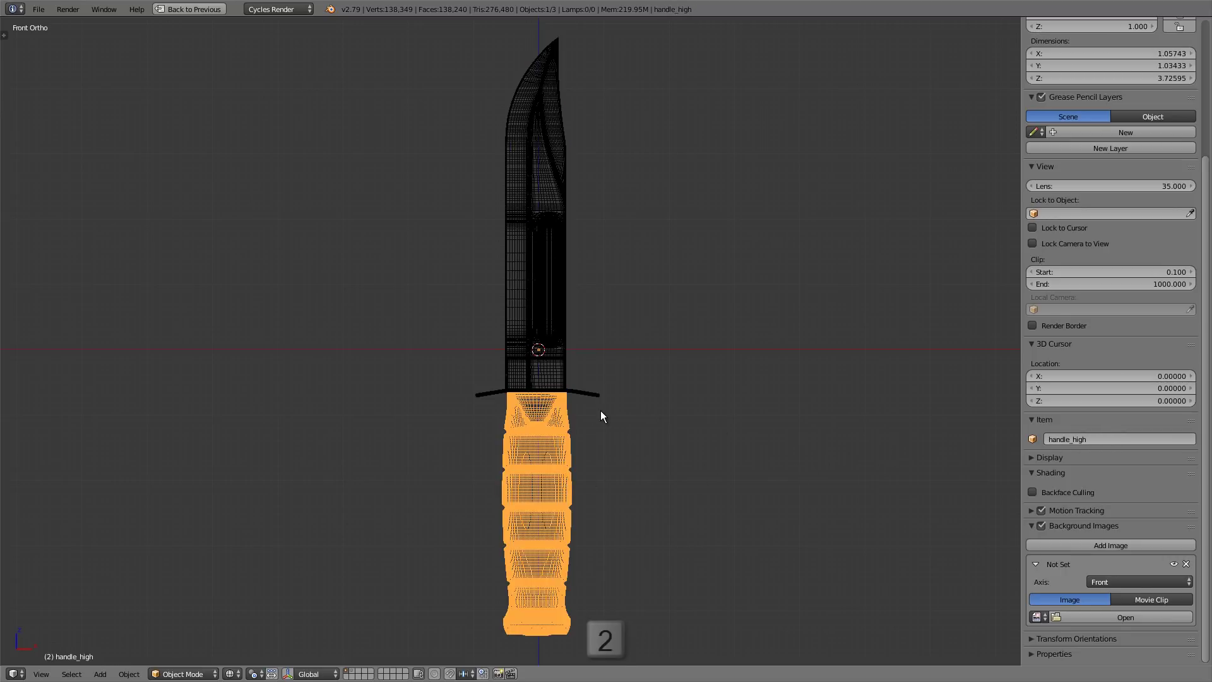
right_click(513, 347)
key(b)
drag(512, 346, 600, 426)
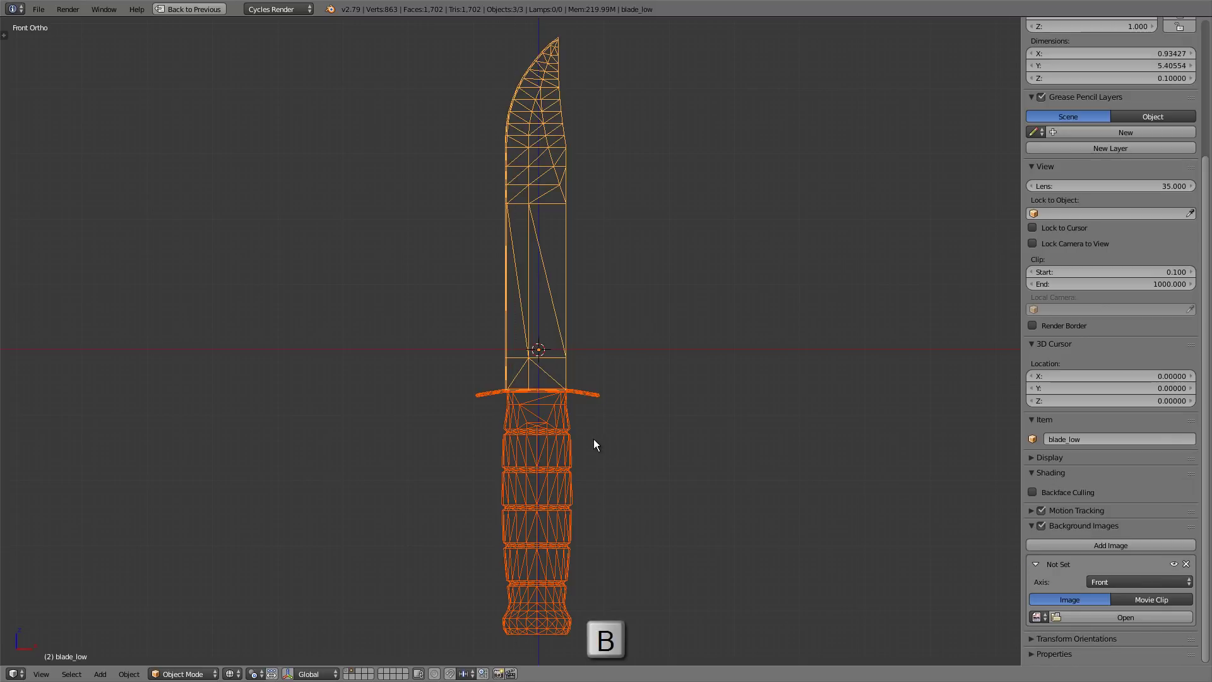
click(39, 9)
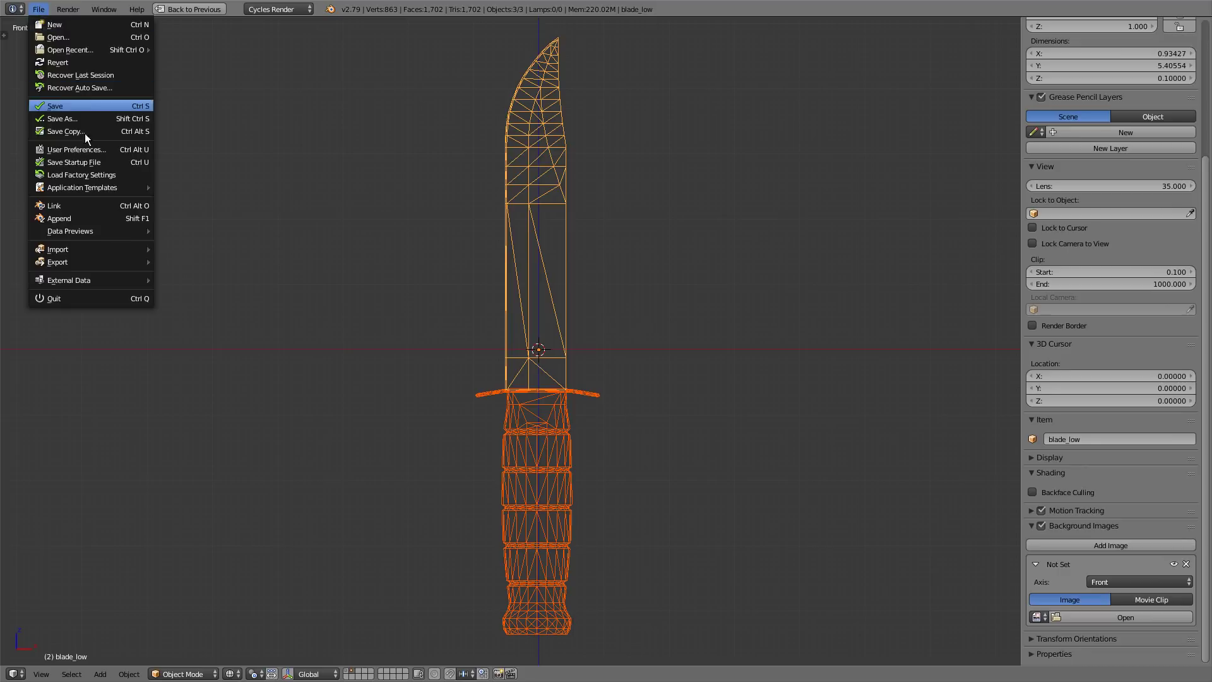
mouse_move(102, 256)
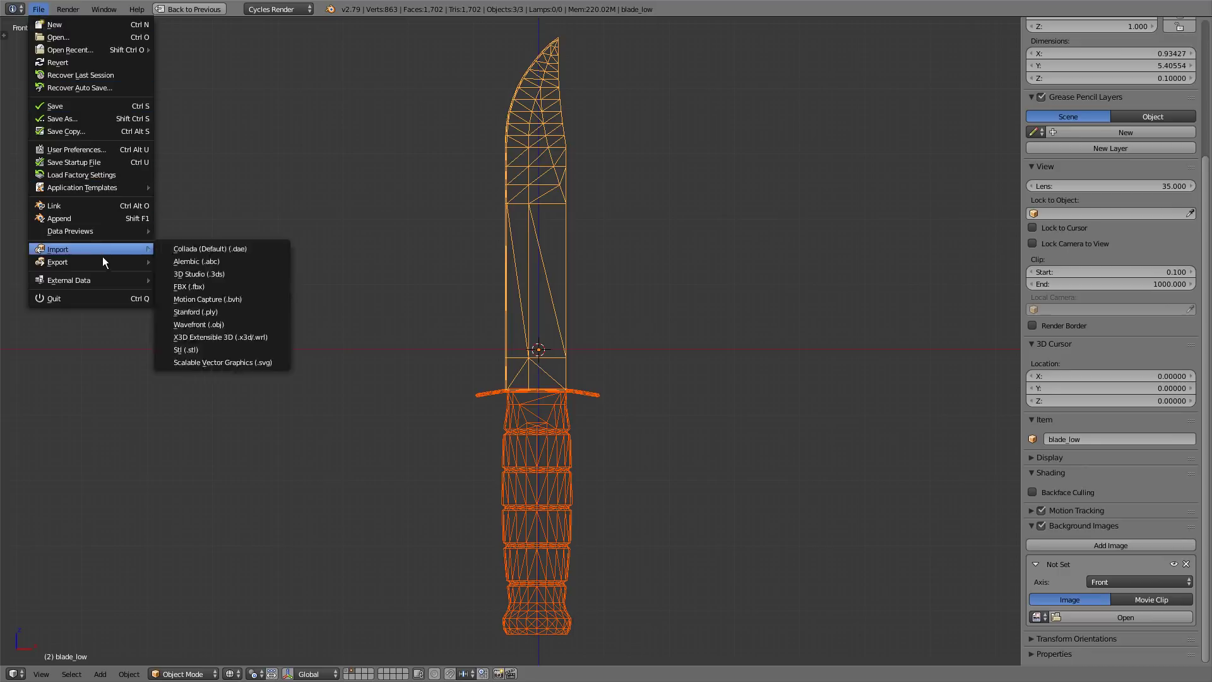
click(227, 294)
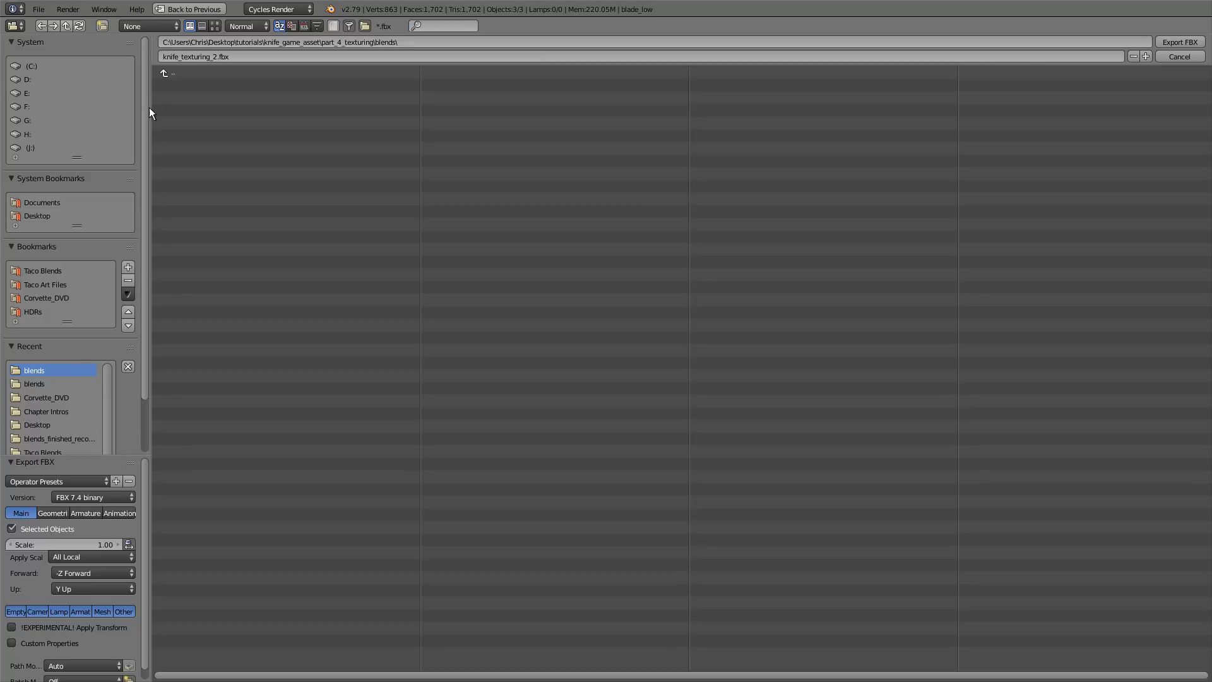
Step: Export the selected low-poly parts to the Desktop folder as knife_low
click(217, 75)
click(238, 72)
click(250, 70)
click(253, 69)
click(264, 57)
text(kjnife)
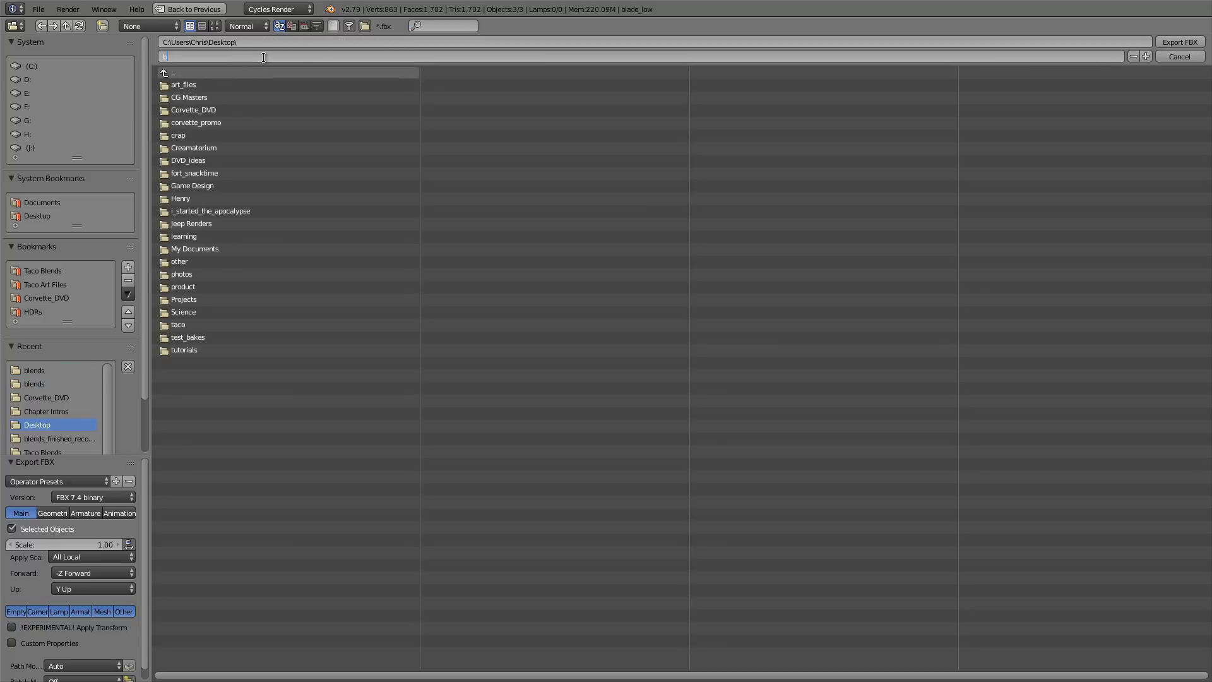
key(BackSpace)
key(BackSpace)
key(BackSpace)
key(BackSpace)
key(BackSpace)
text(nife_low)
key(Return)
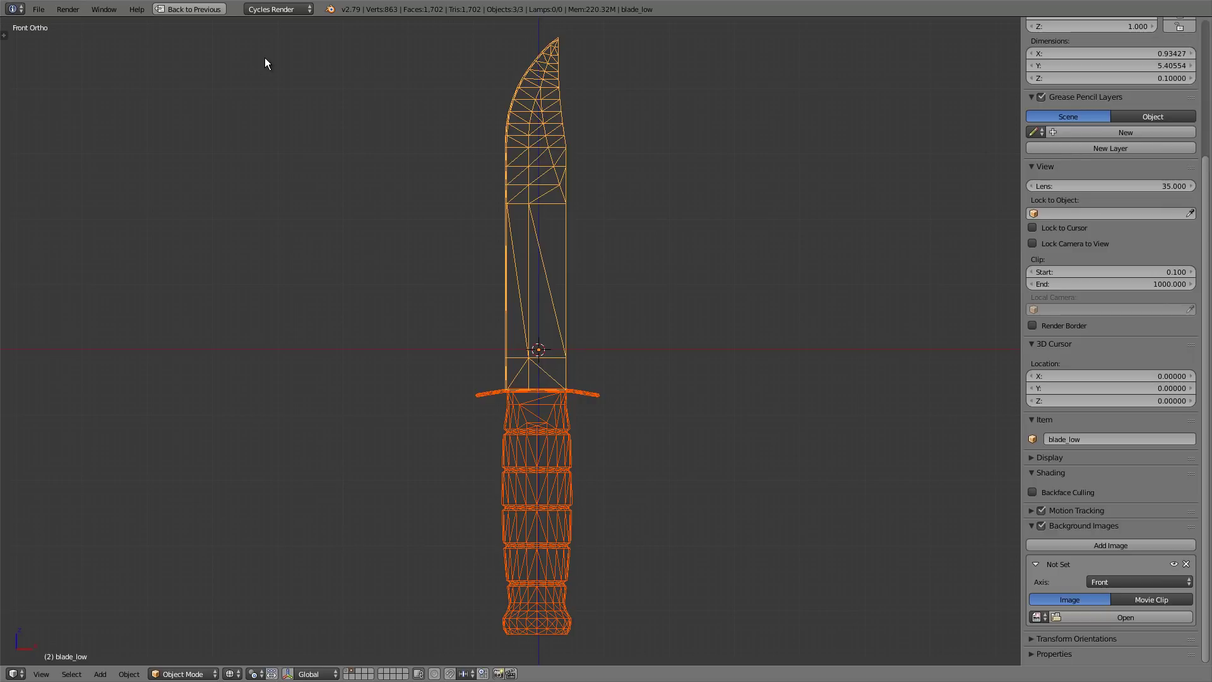
Step: Select all three high-poly knife parts on the first layer and open the FBX export
key(1)
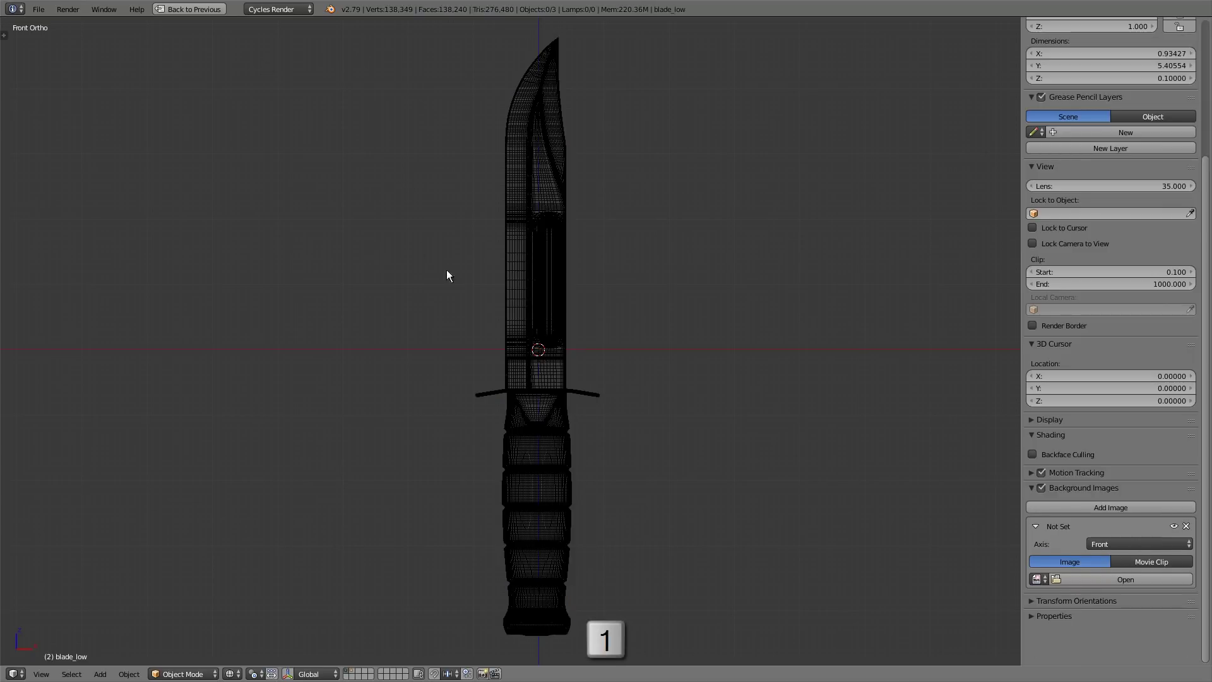
right_click(547, 368)
key(b)
drag(398, 335, 591, 447)
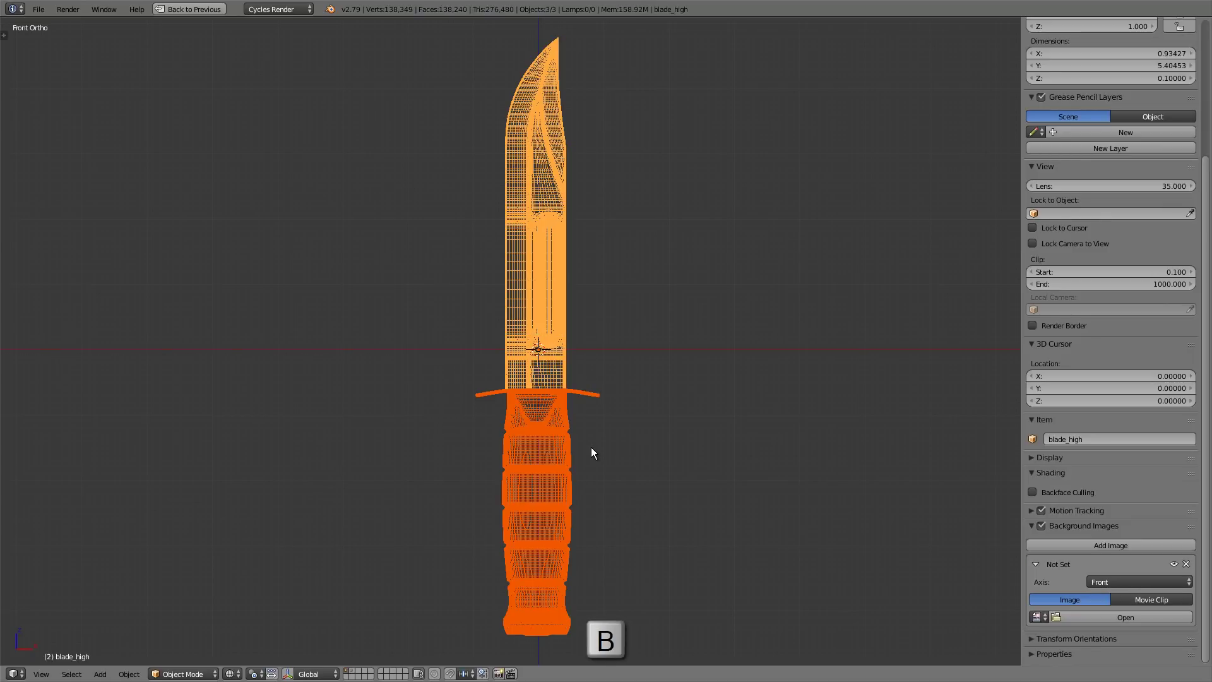
click(40, 8)
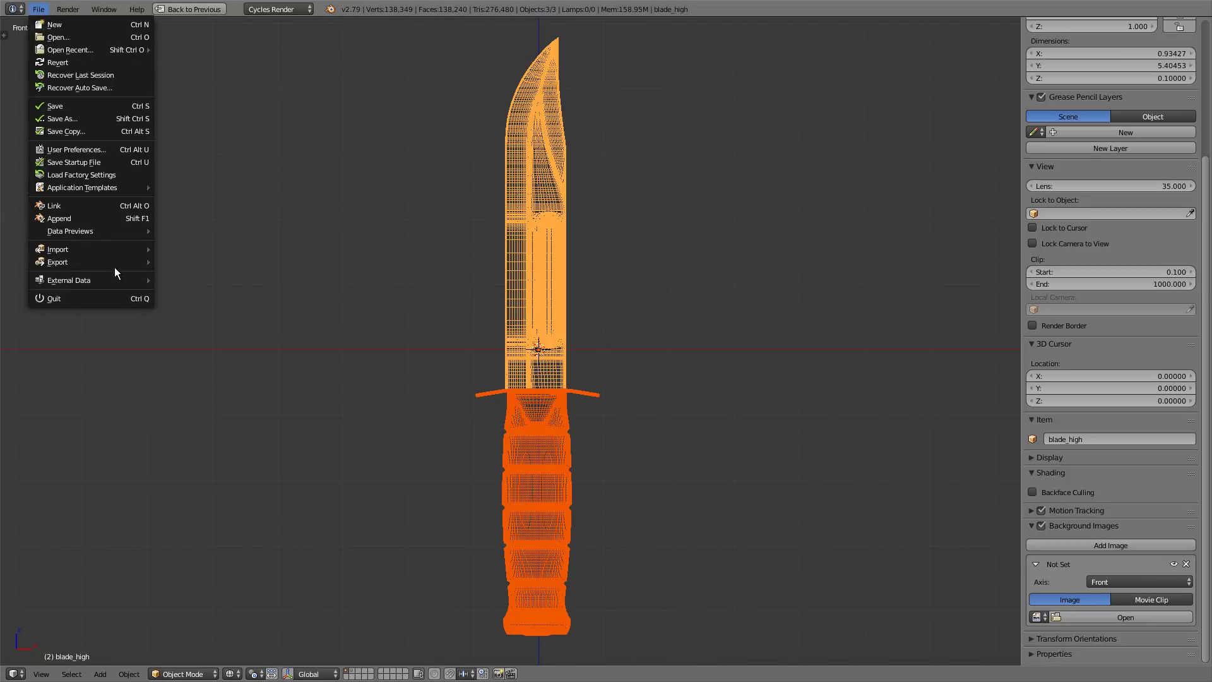
mouse_move(115, 263)
click(213, 300)
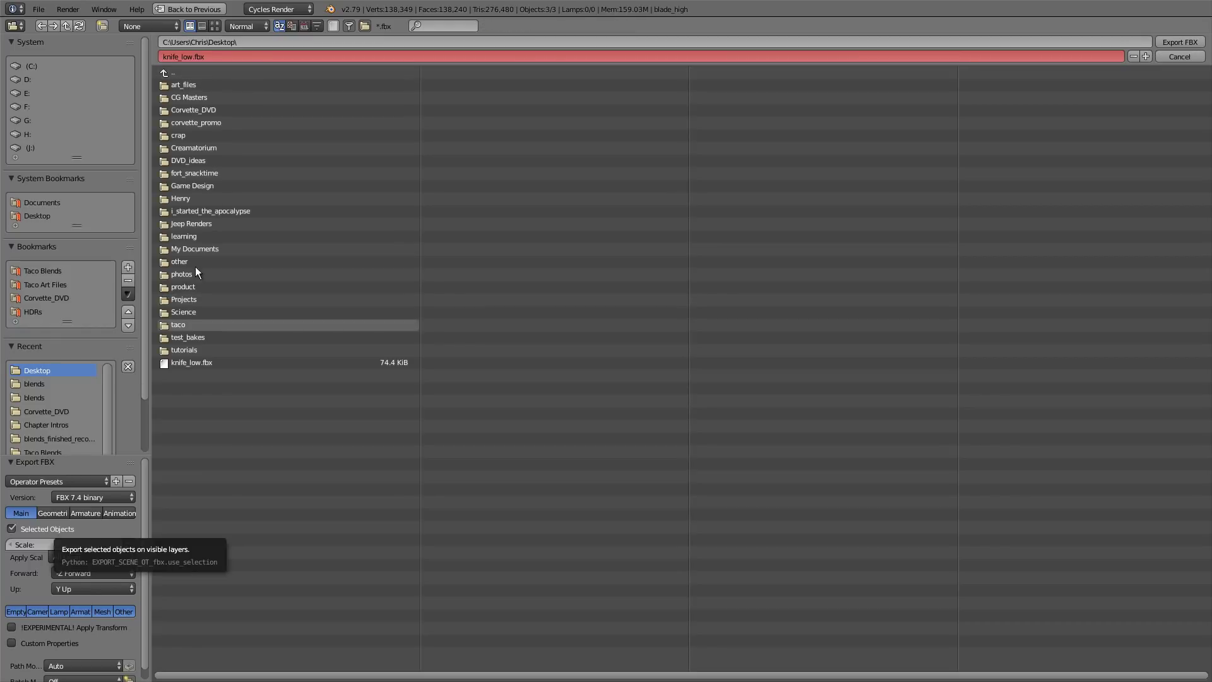
Step: Export the selected high-poly parts to the Desktop folder as knife_high.fbx
click(219, 57)
click(220, 56)
key(BackSpace)
key(BackSpace)
key(BackSpace)
text(high)
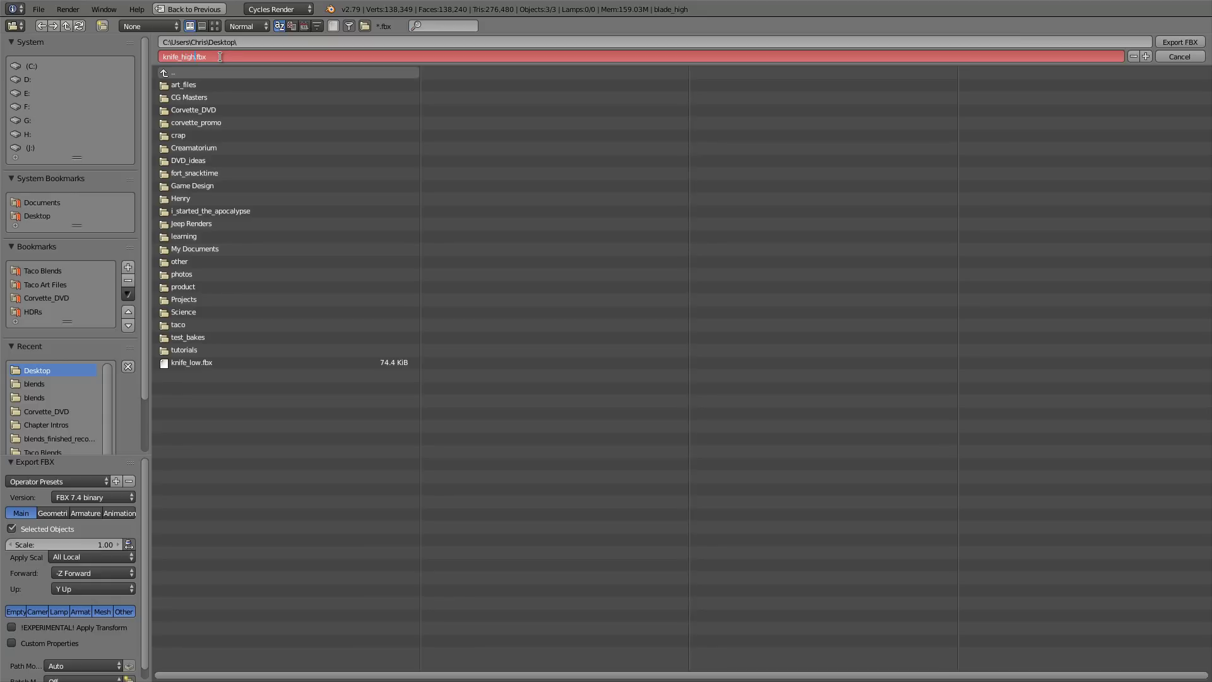
key(Return)
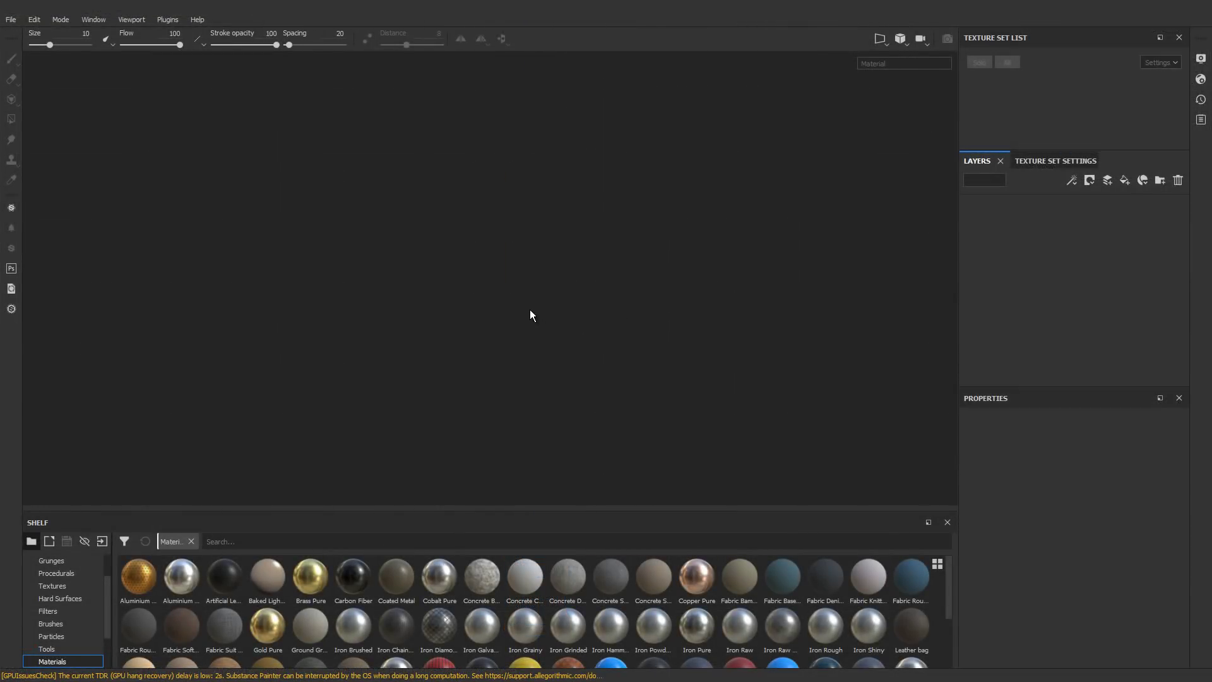
Step: Switch to Substance Painter and start a new project with the Unity 5 (allegorithmic) template
click(11, 19)
click(20, 34)
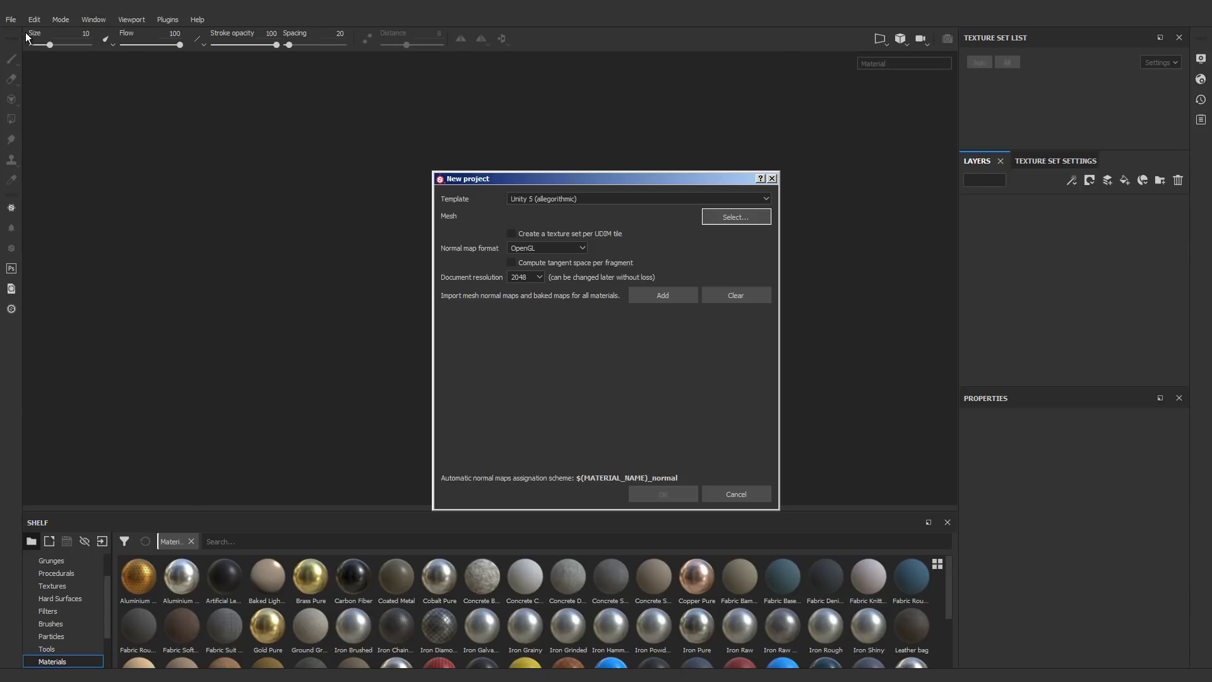
click(603, 197)
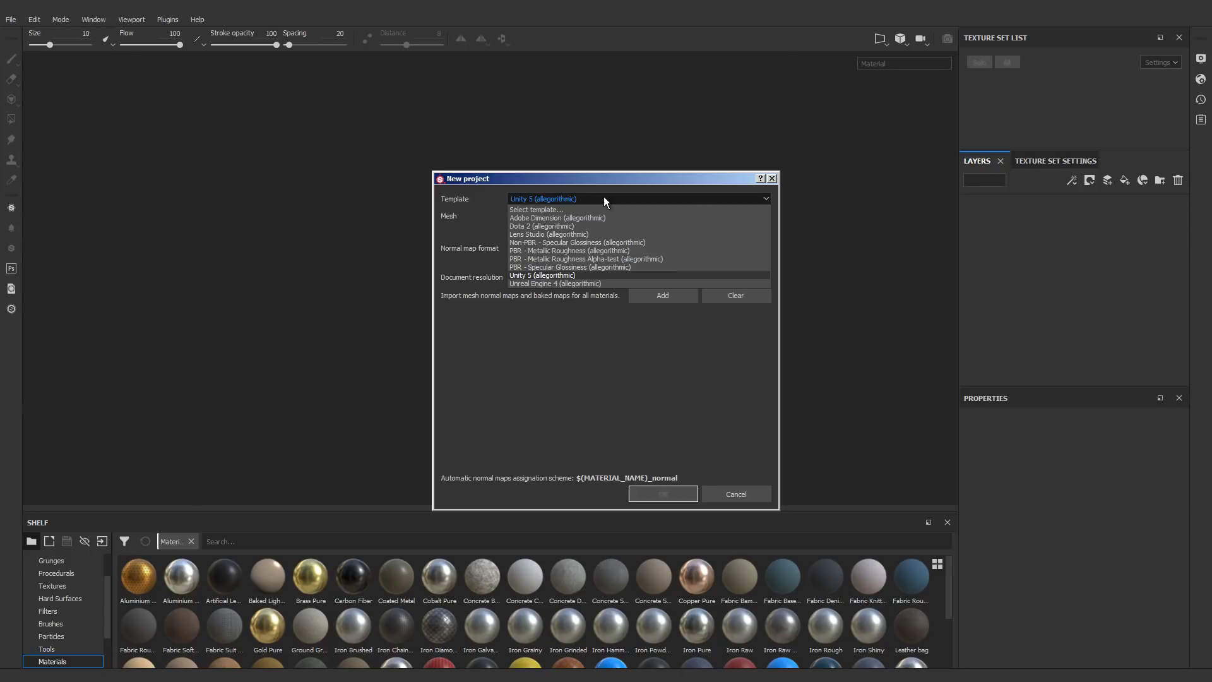
click(582, 274)
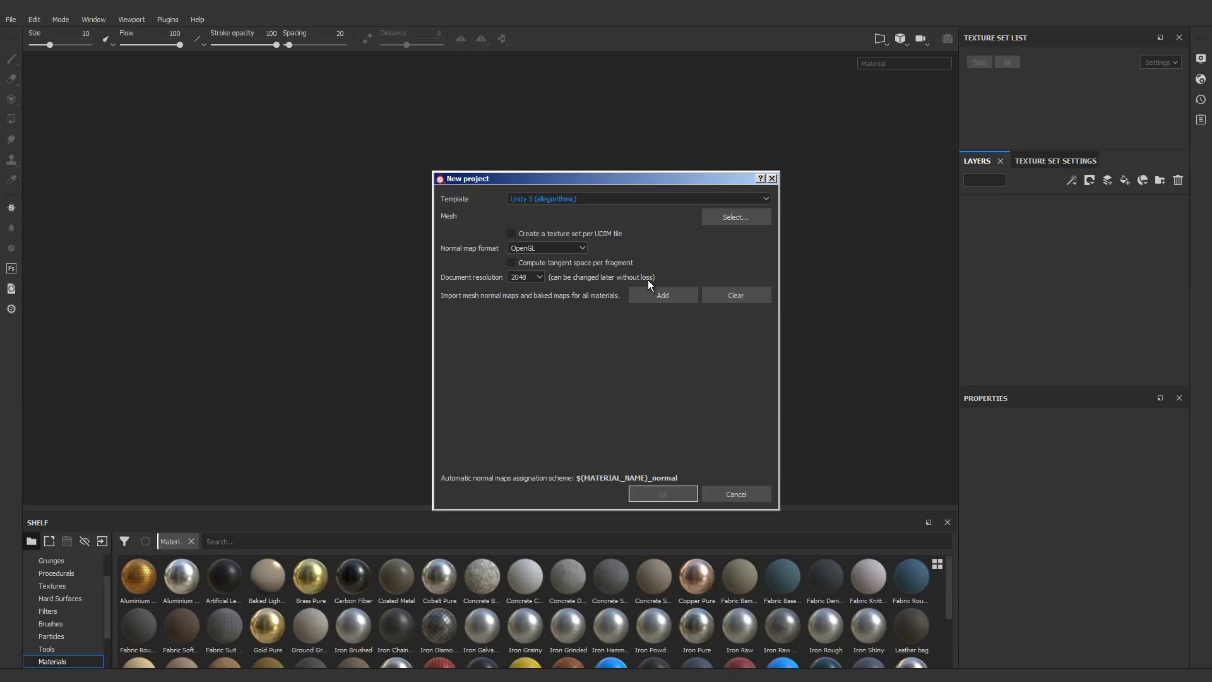
Step: Choose knife_low.fbx from the Desktop as the project mesh and create the project
click(734, 218)
scroll(1030, 392, down, 3)
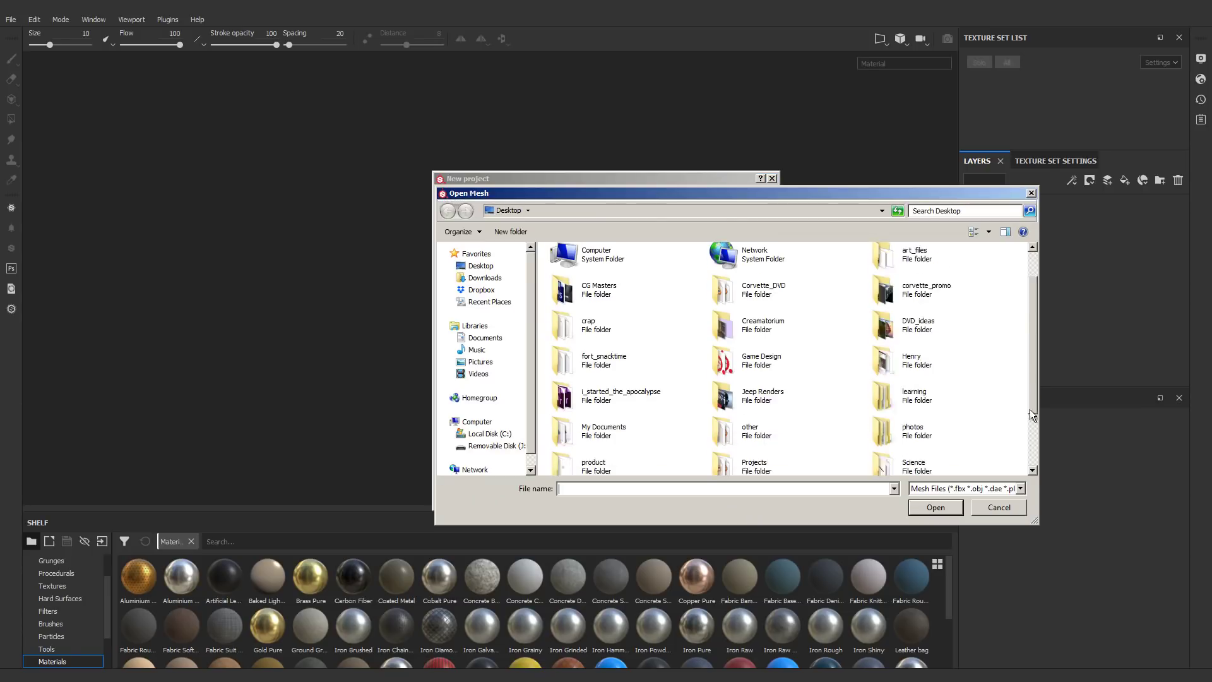
click(778, 461)
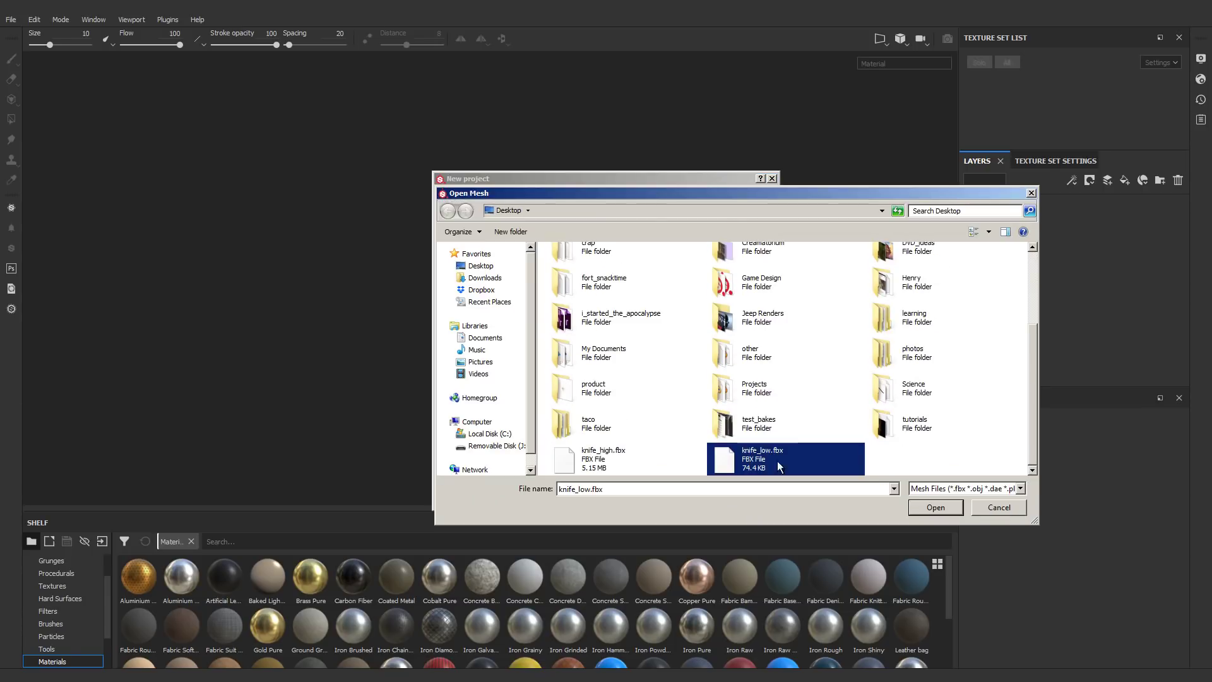
double_click(827, 461)
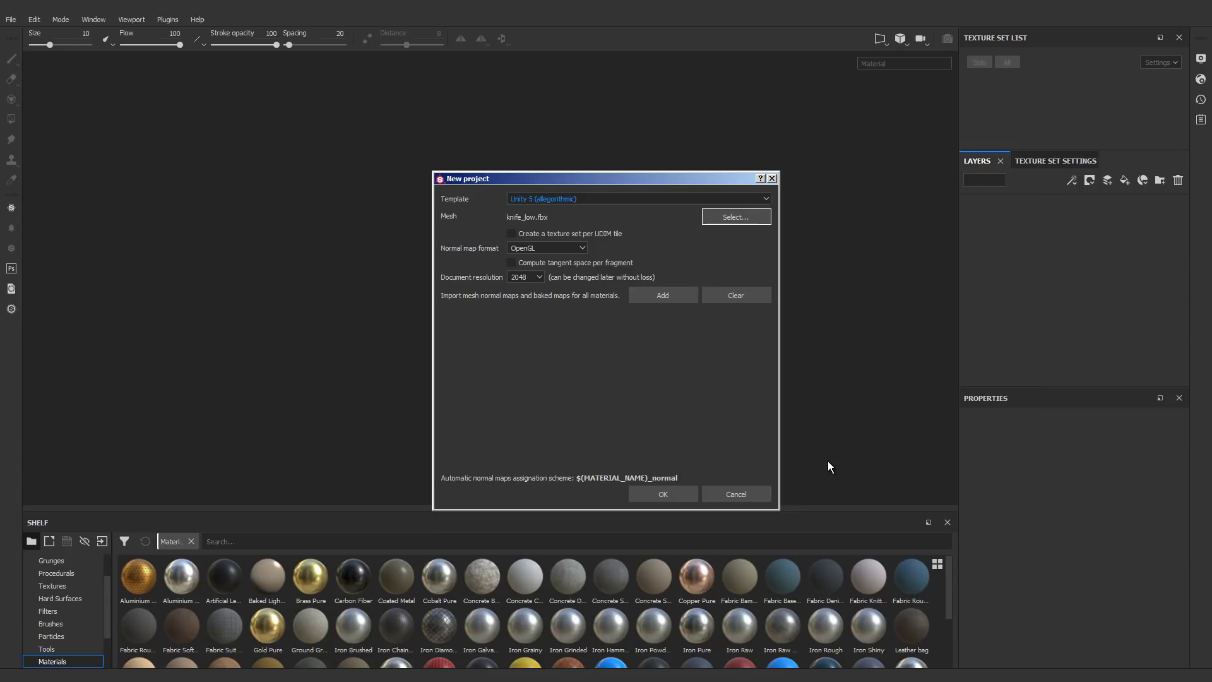
click(680, 494)
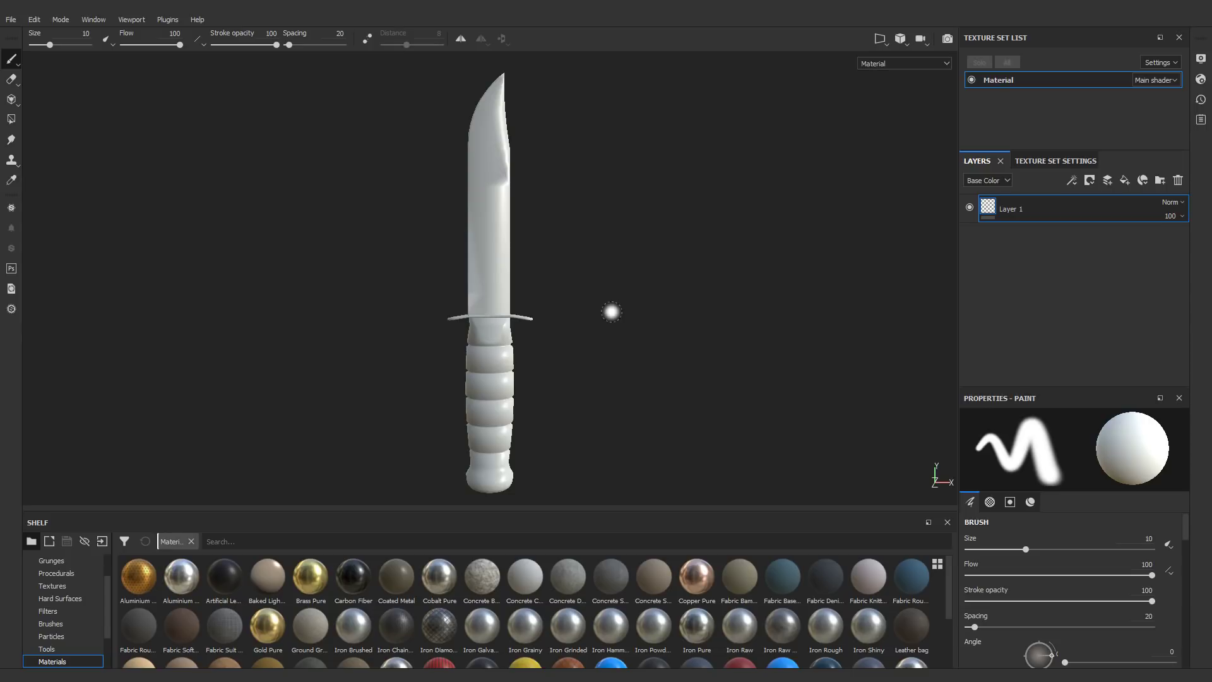
Step: Open the mesh map baking settings for the Material texture set and load knife_high.fbx from the Desktop as the high definition mesh
click(1059, 161)
scroll(1058, 218, down, 4)
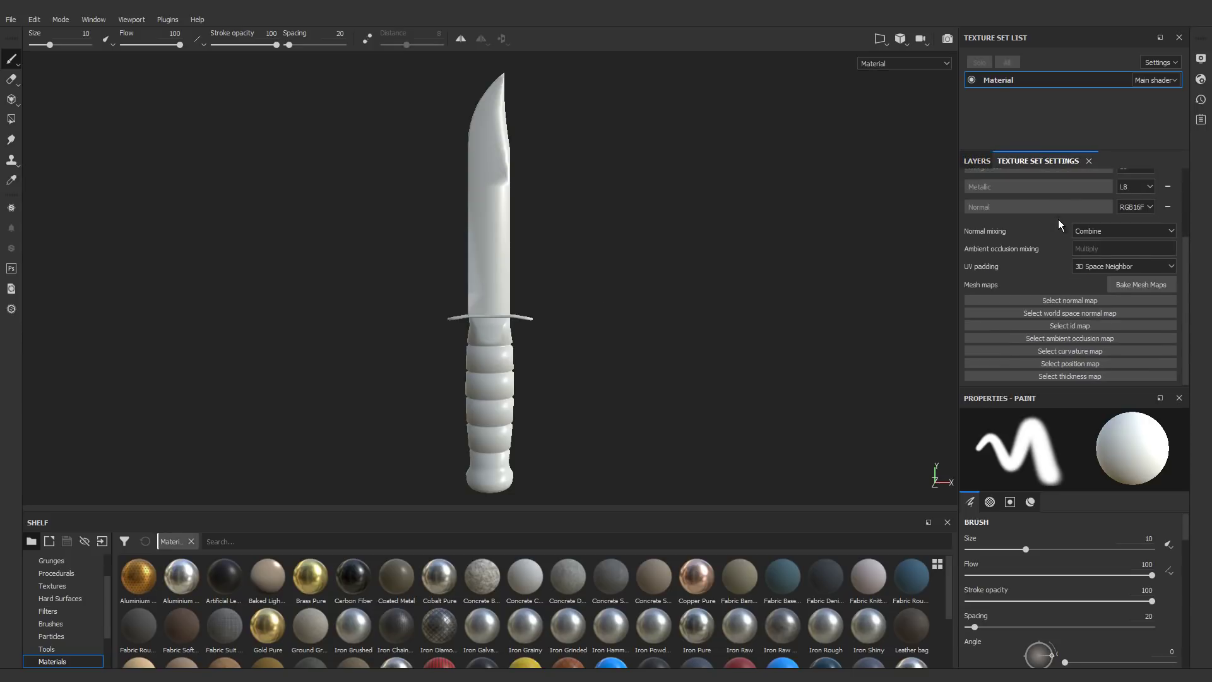
click(1119, 282)
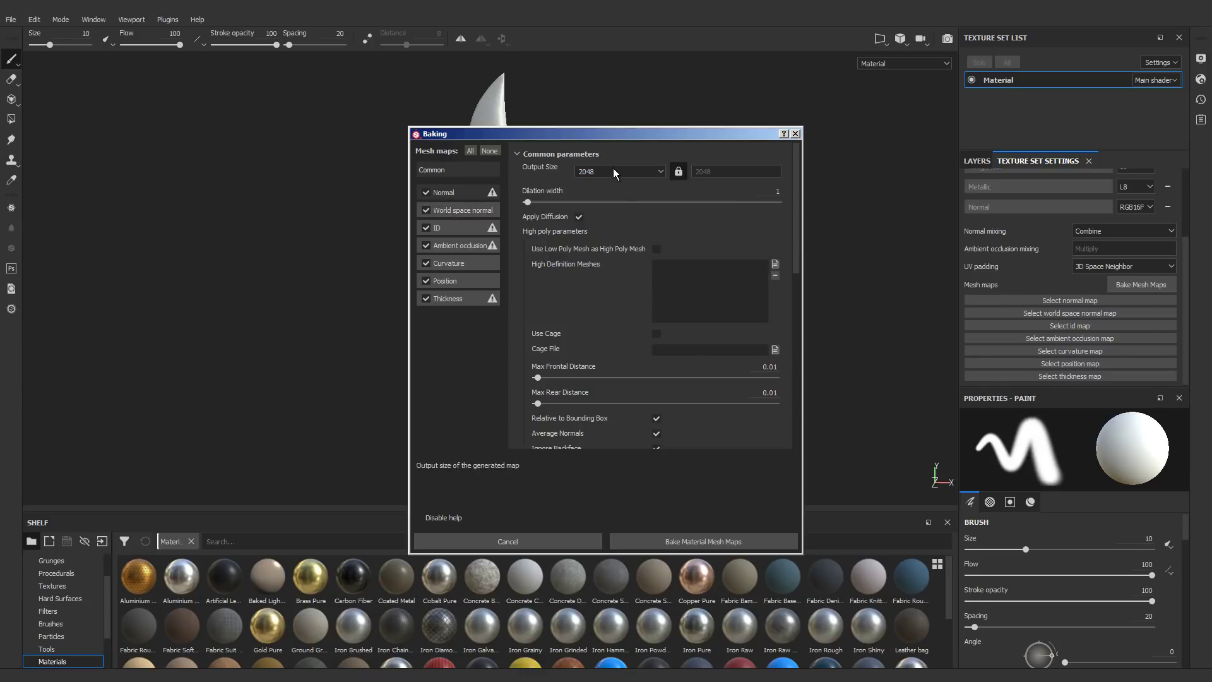
scroll(609, 271, down, 1)
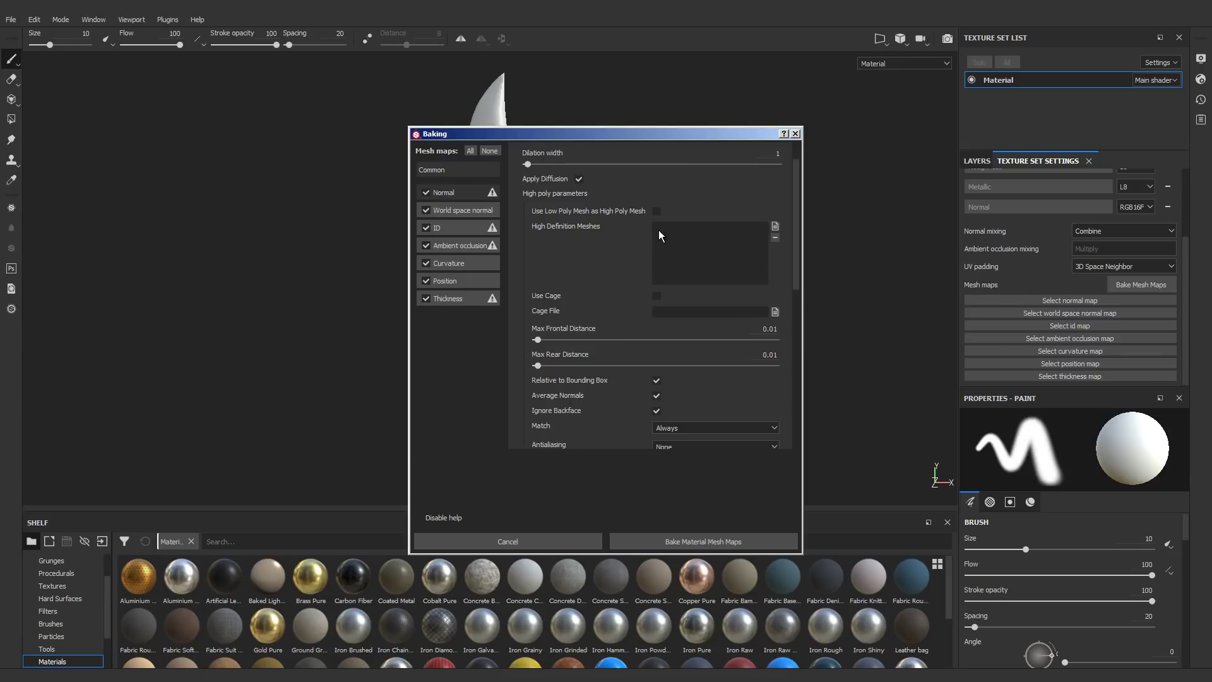
click(775, 227)
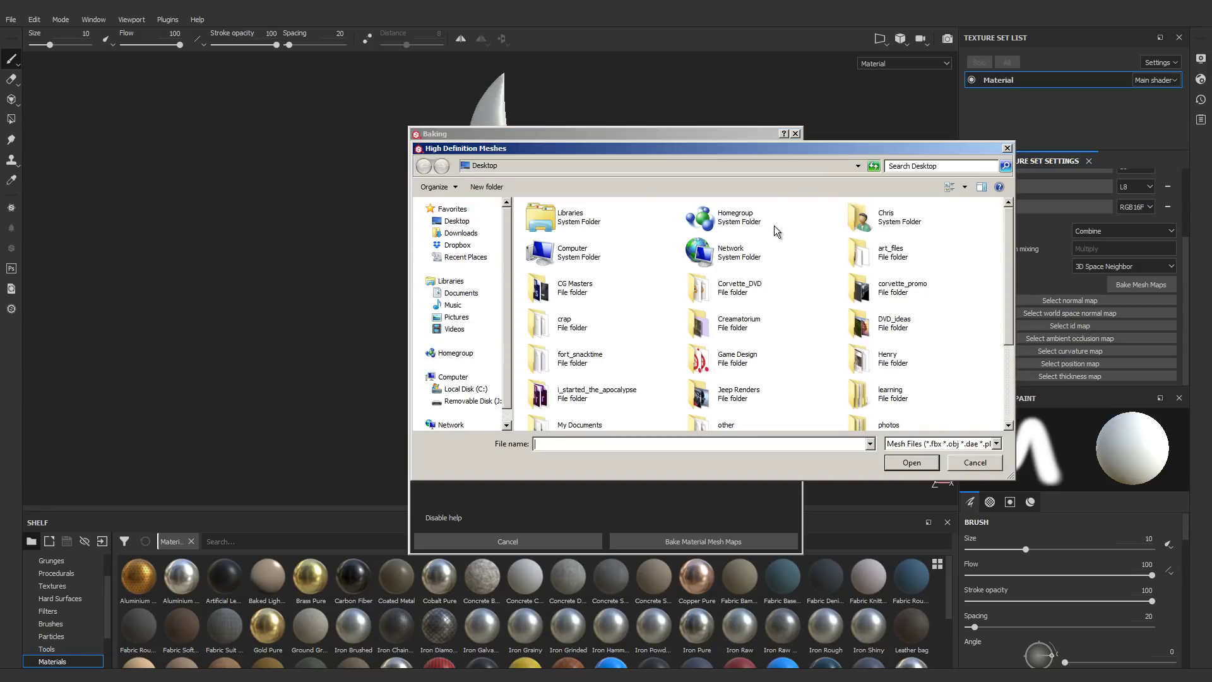
drag(1006, 262, 999, 363)
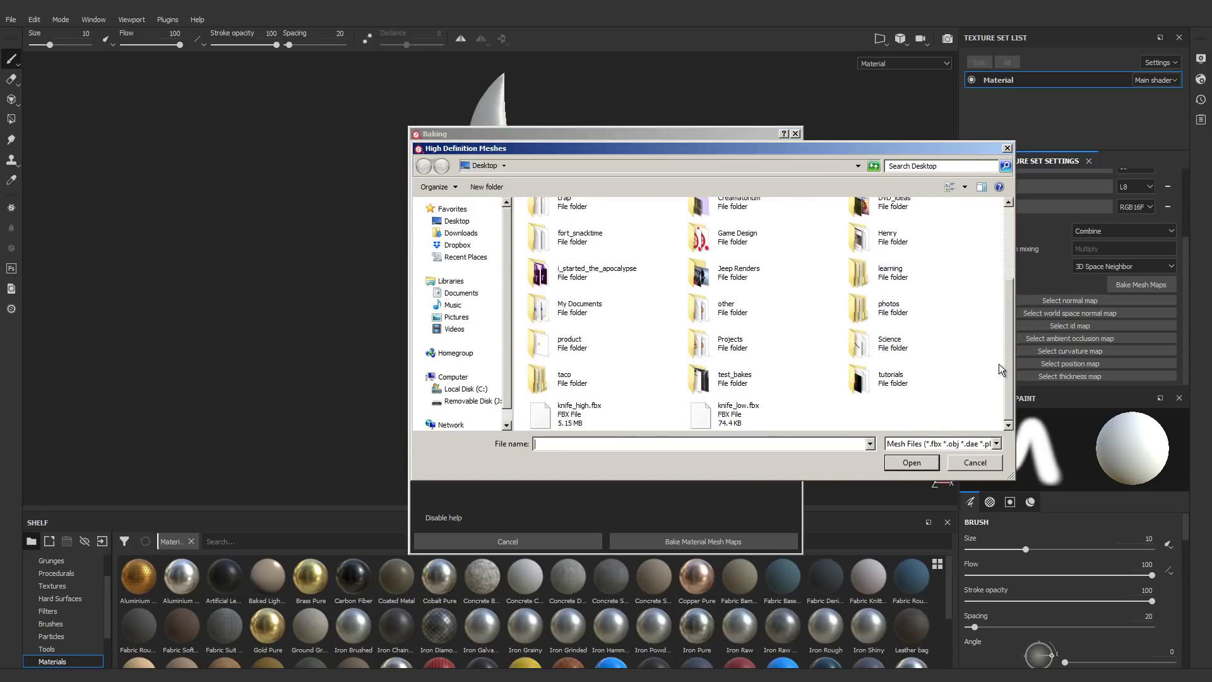
click(583, 419)
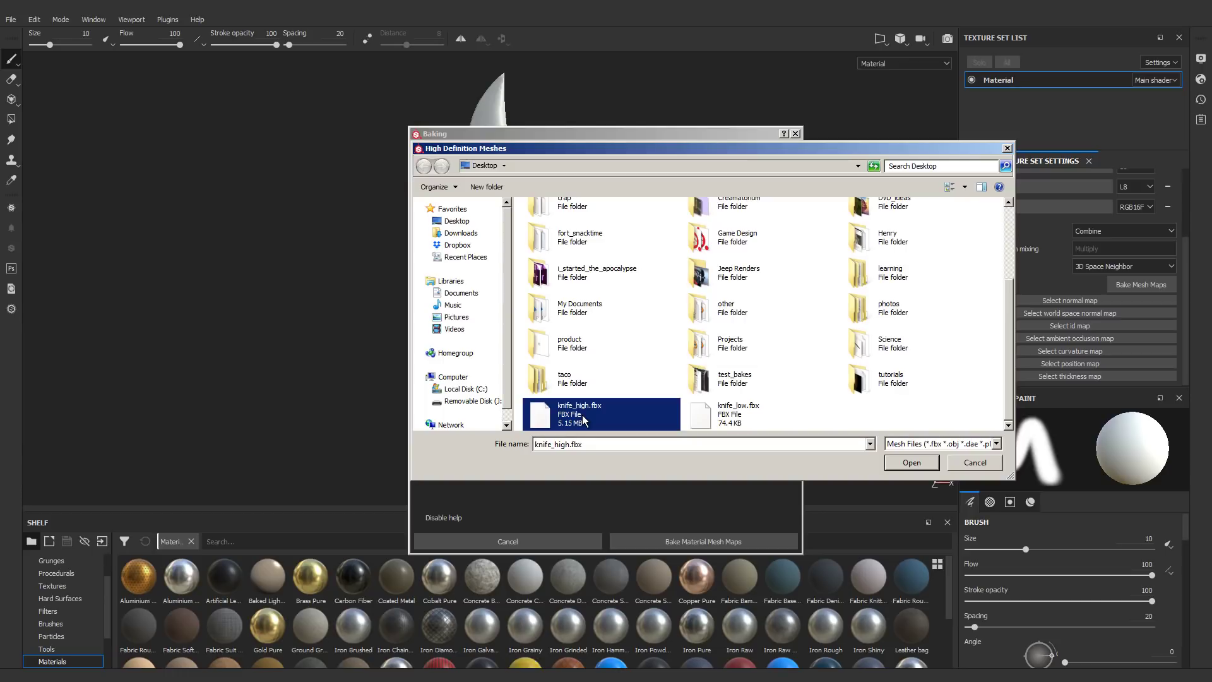
click(926, 464)
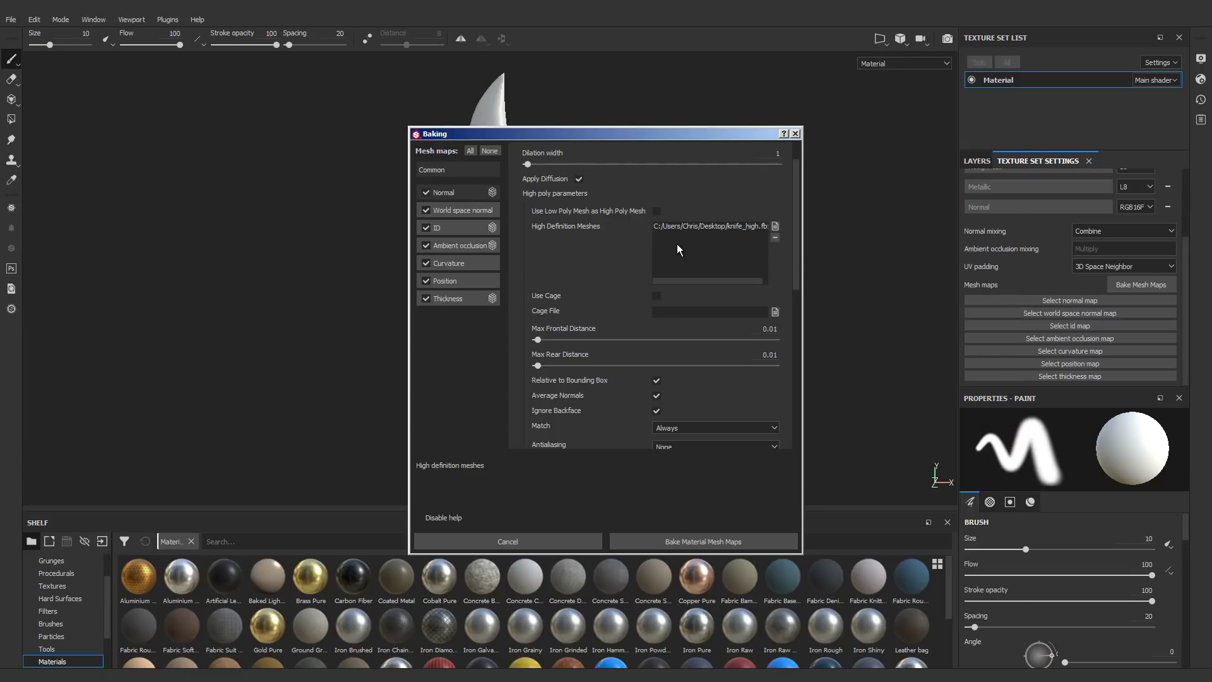
Step: Set the bake to match high and low geometry By Mesh Name and use Subsampling 4x4 antialiasing
scroll(605, 251, down, 1)
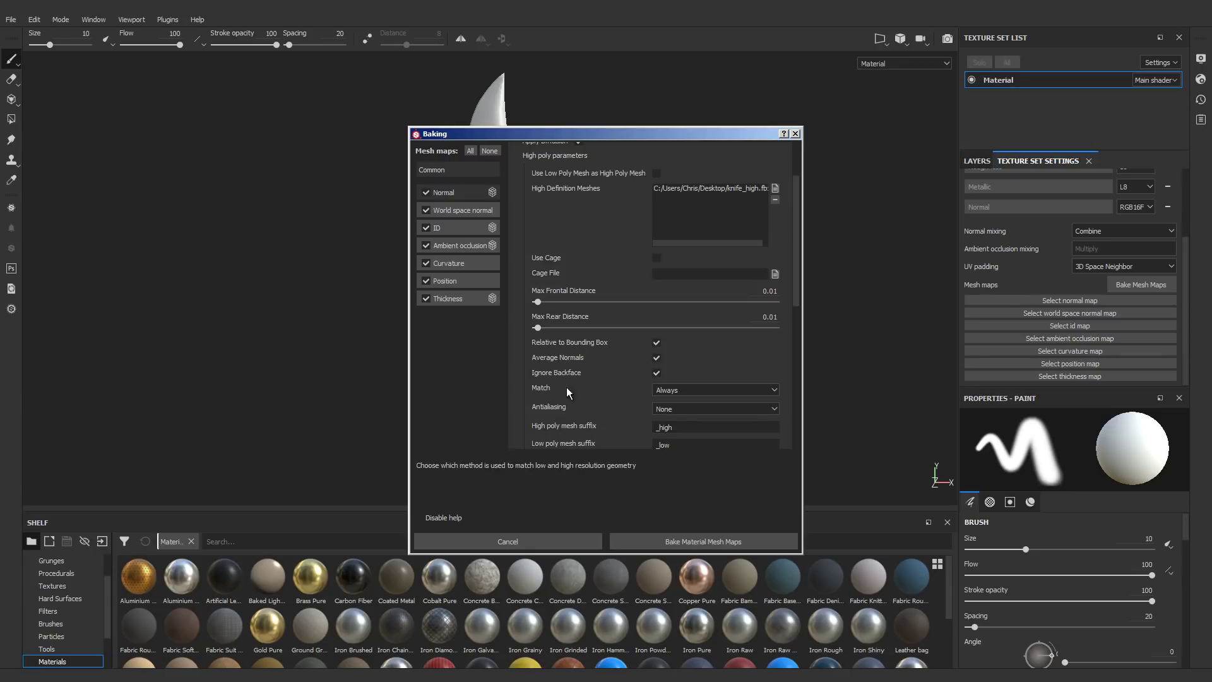
click(688, 394)
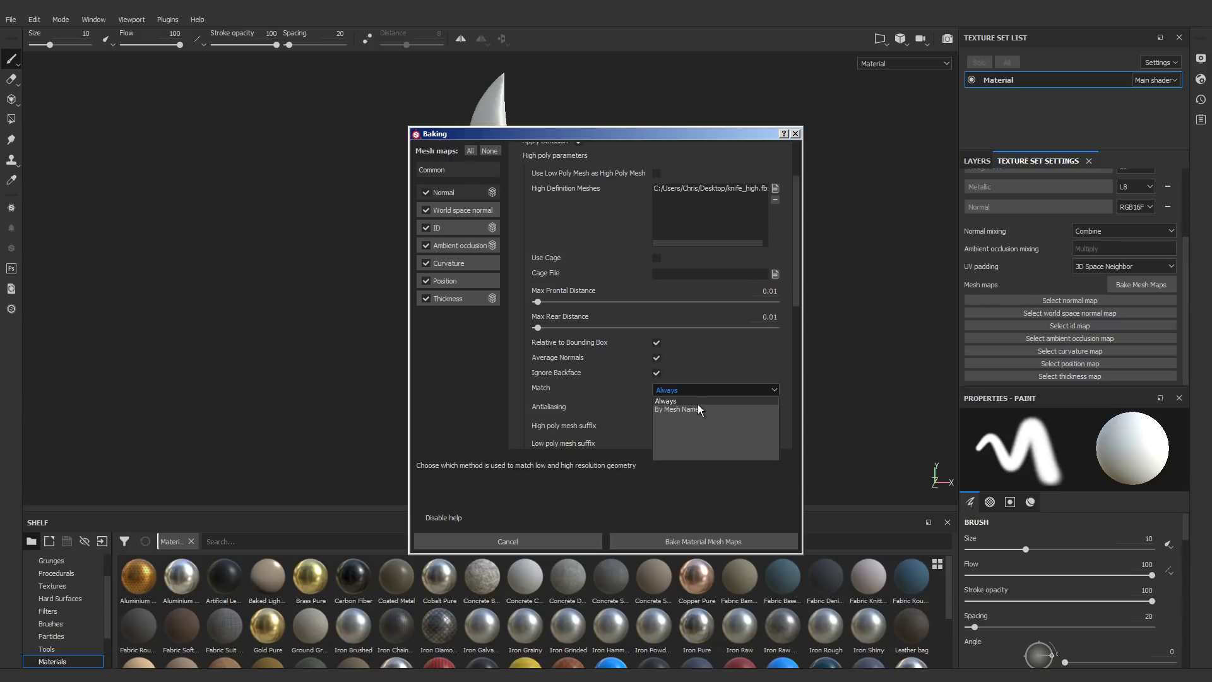
click(698, 410)
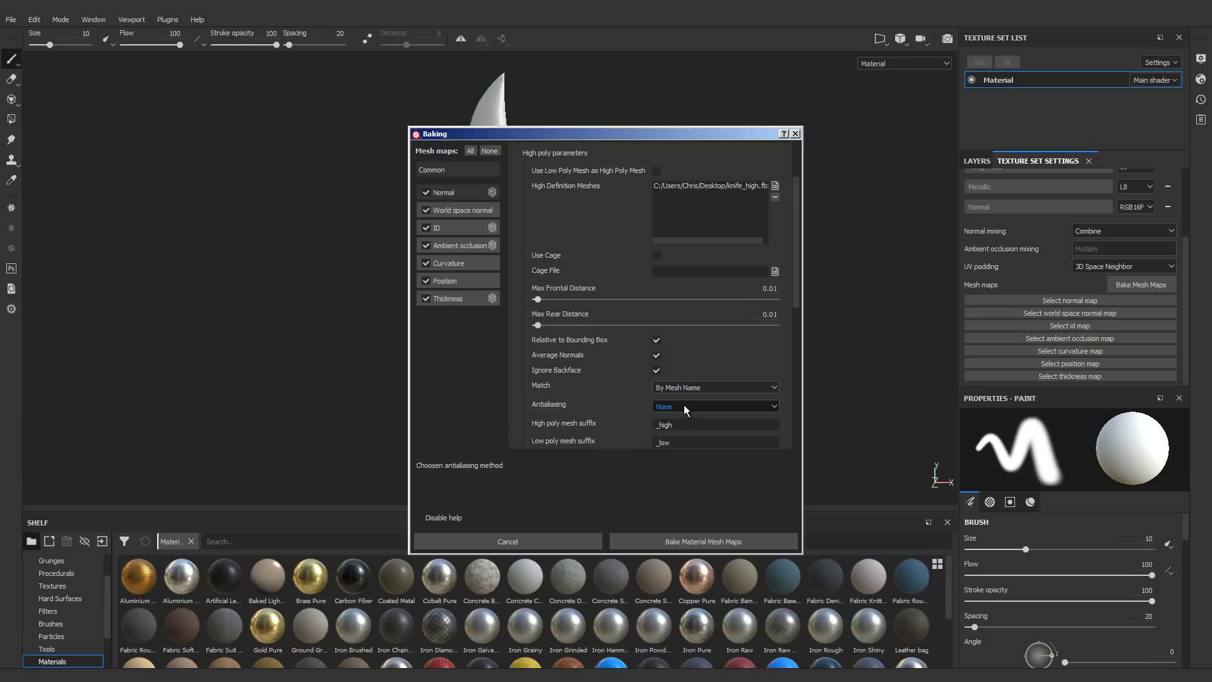
click(684, 405)
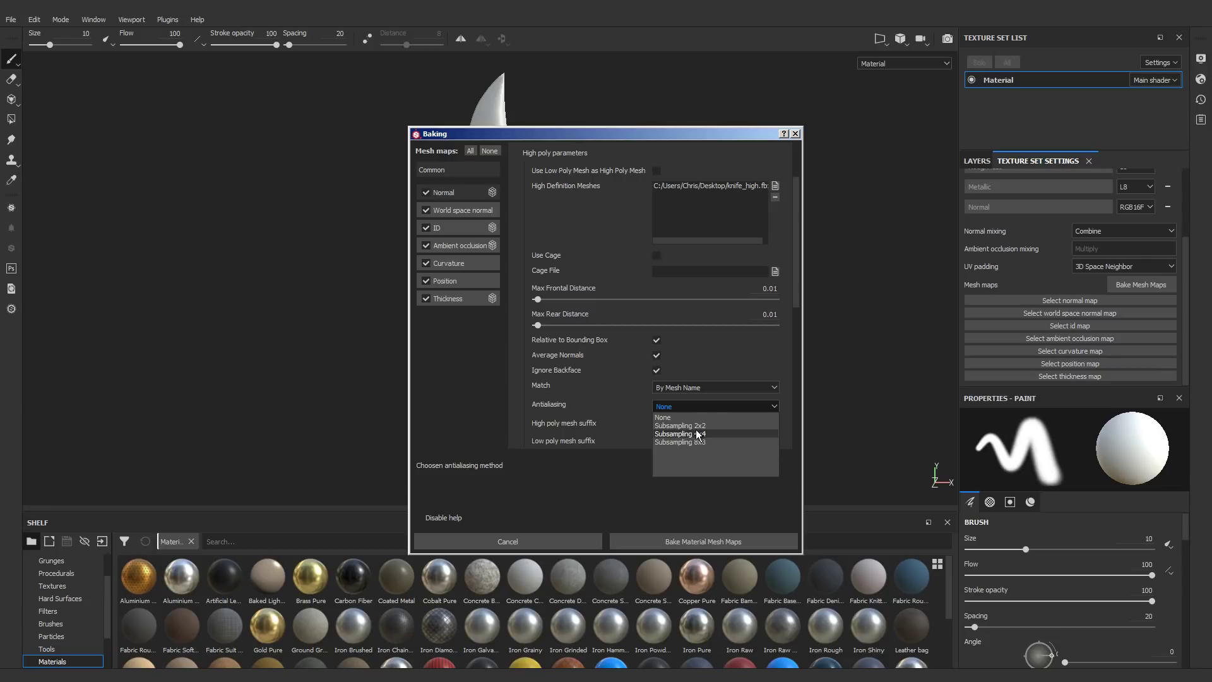
click(695, 431)
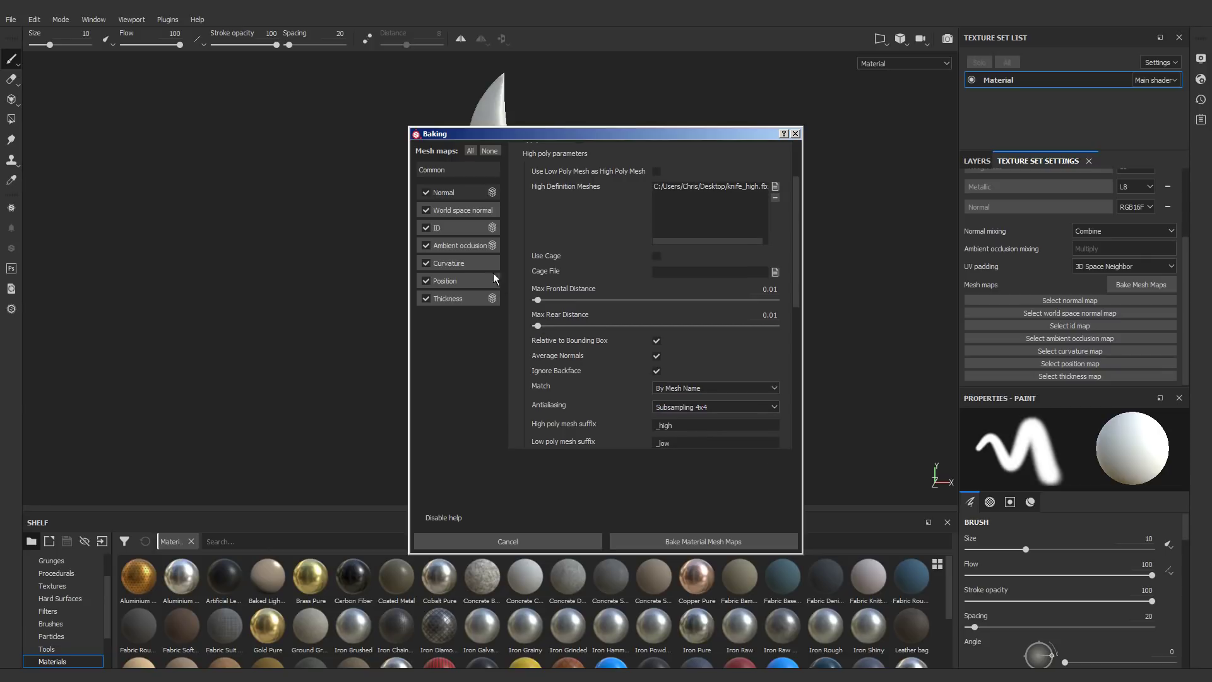
Step: Set the ID baker's color source to Mesh ID / Polygroup
click(462, 230)
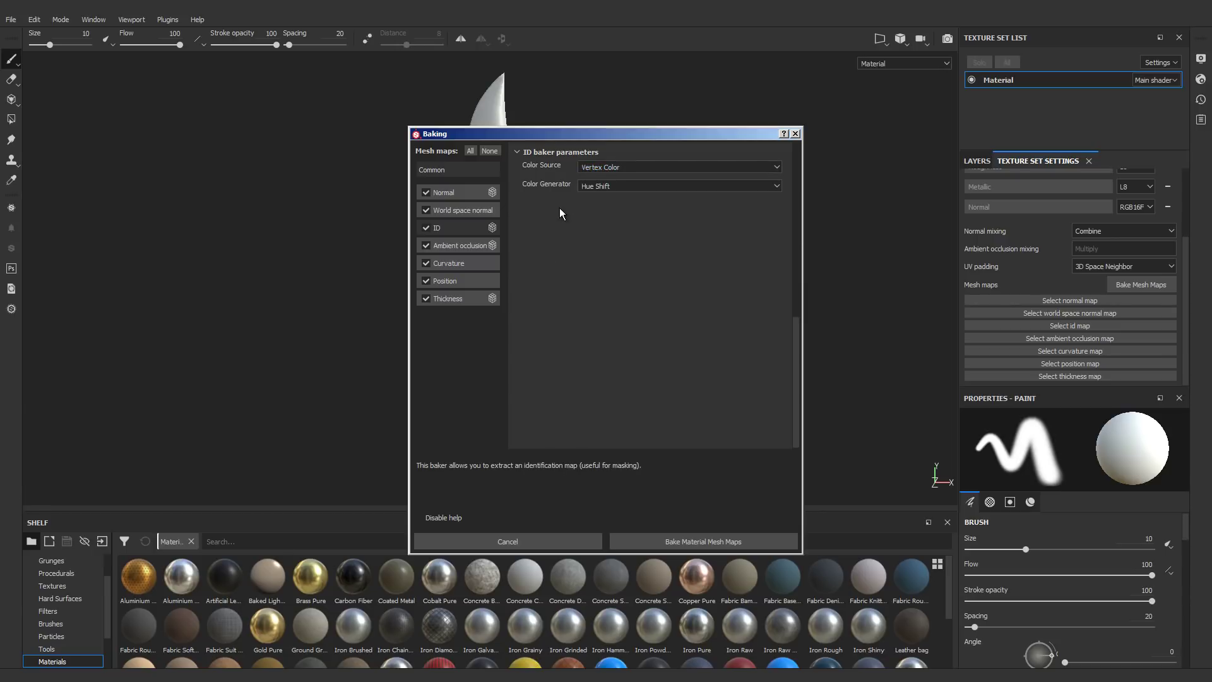
click(623, 171)
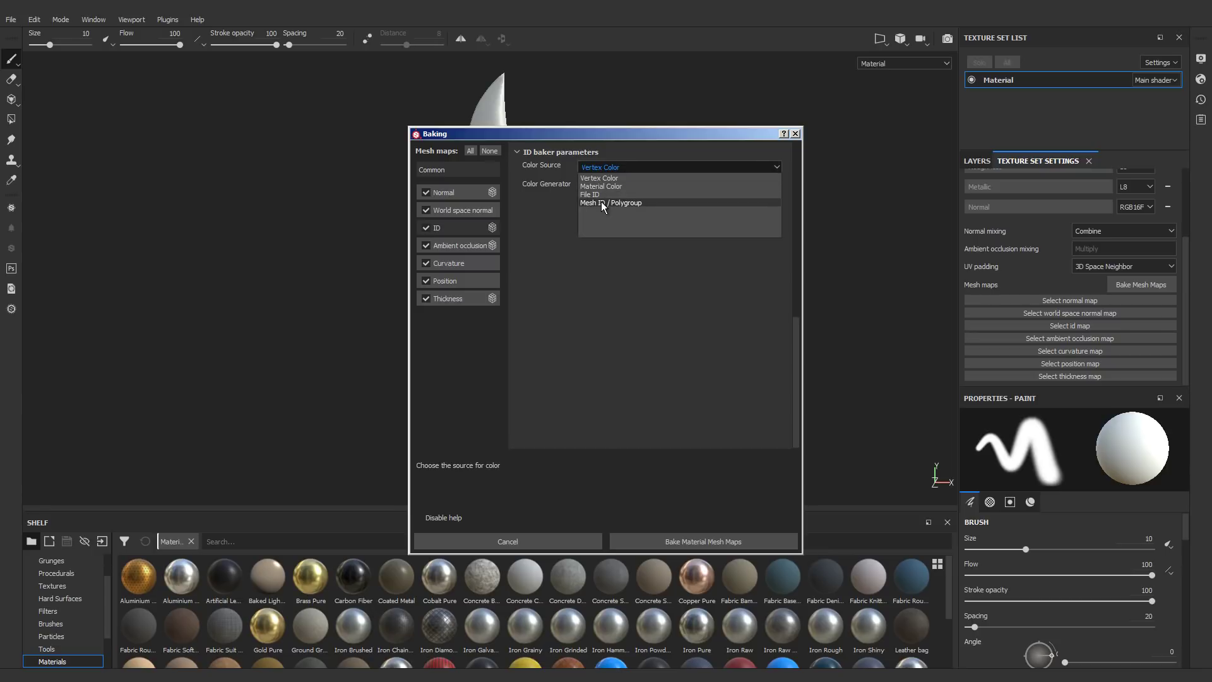
click(601, 202)
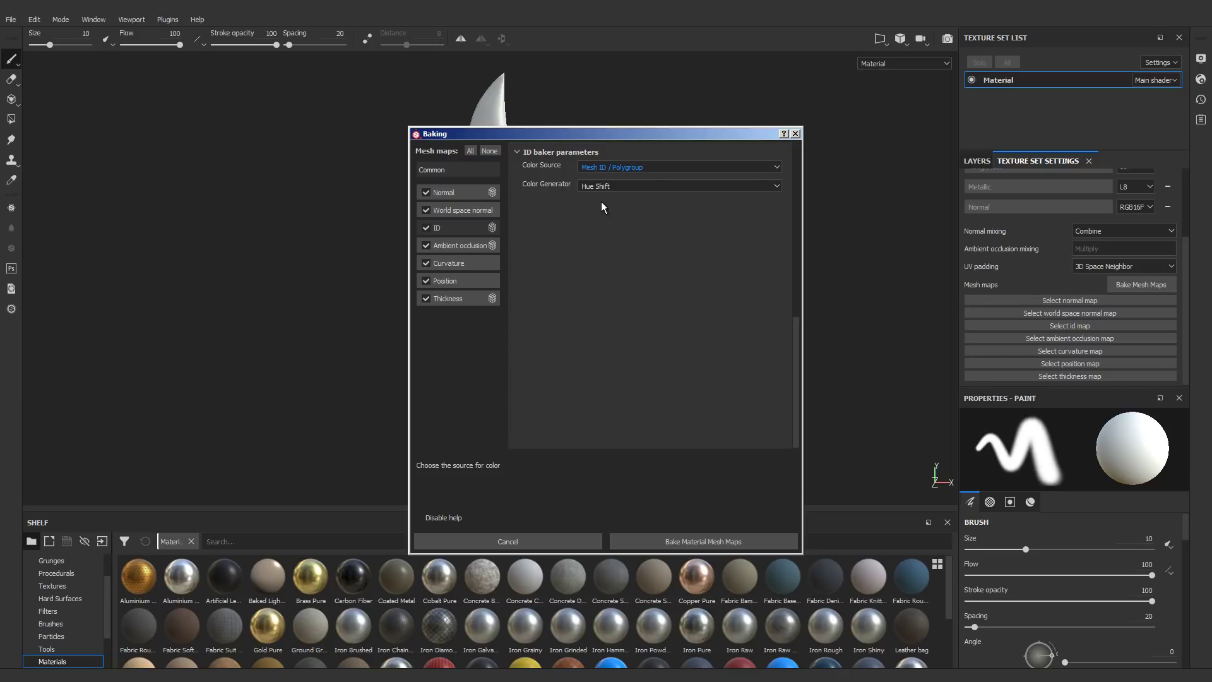
Step: Turn off seams in the Curvature baker parameters and bake the Material mesh maps
click(449, 262)
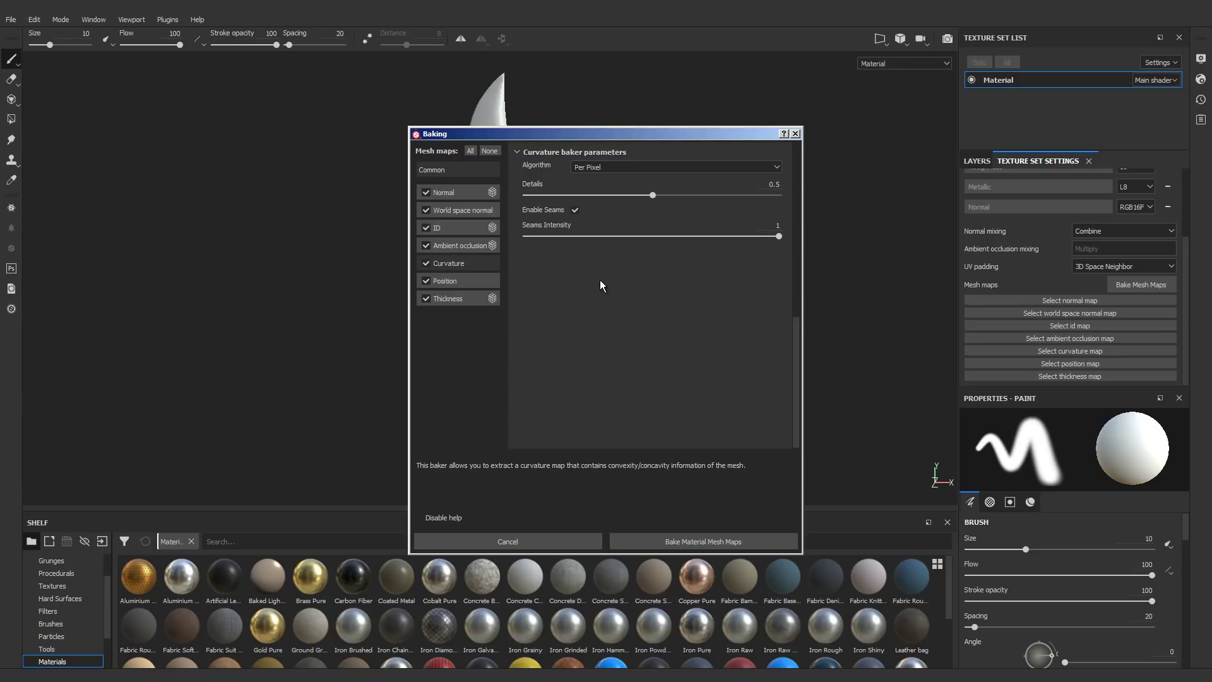
click(573, 211)
click(698, 541)
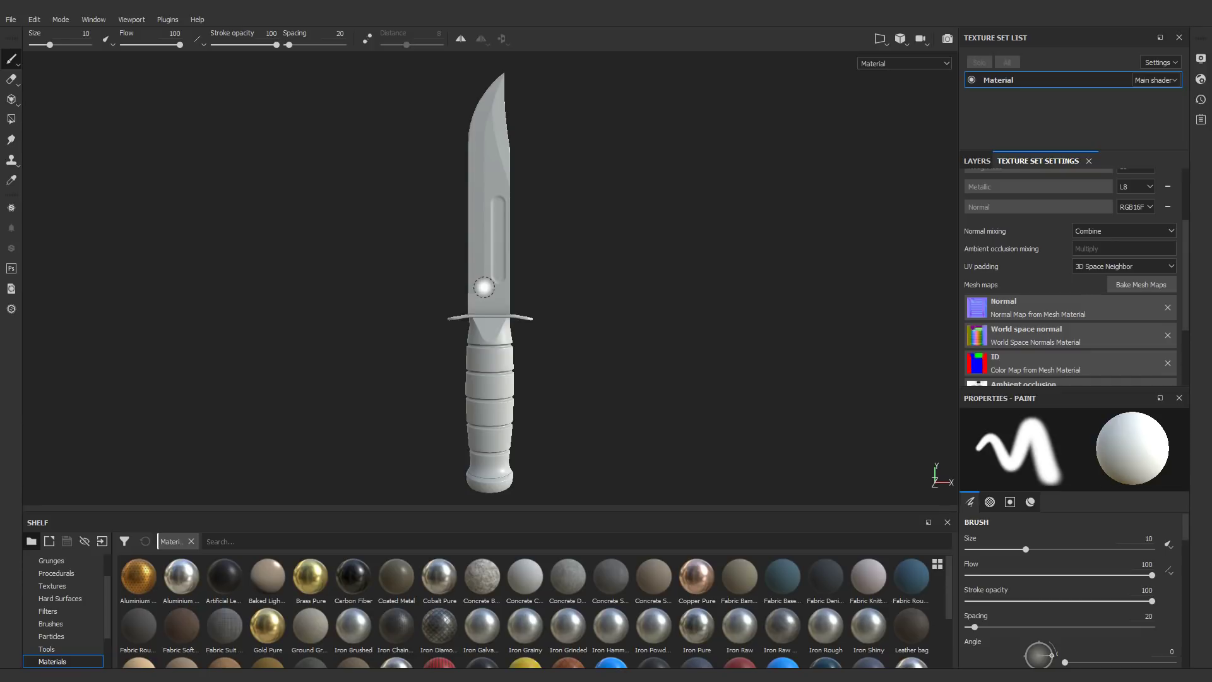
Step: Examine the baked detail on the knife's blade, guard and handle up close and from slightly different angles
mouse_move(484, 289)
alt+mouse_down()
mouse_move(663, 316)
mouse_move(352, 290)
mouse_move(659, 353)
mouse_move(427, 256)
mouse_move(332, 315)
mouse_move(508, 309)
alt+mouse_up()
mouse_move(492, 295)
alt+right_down()
mouse_move(490, 252)
mouse_move(503, 352)
mouse_move(498, 276)
alt+right_up()
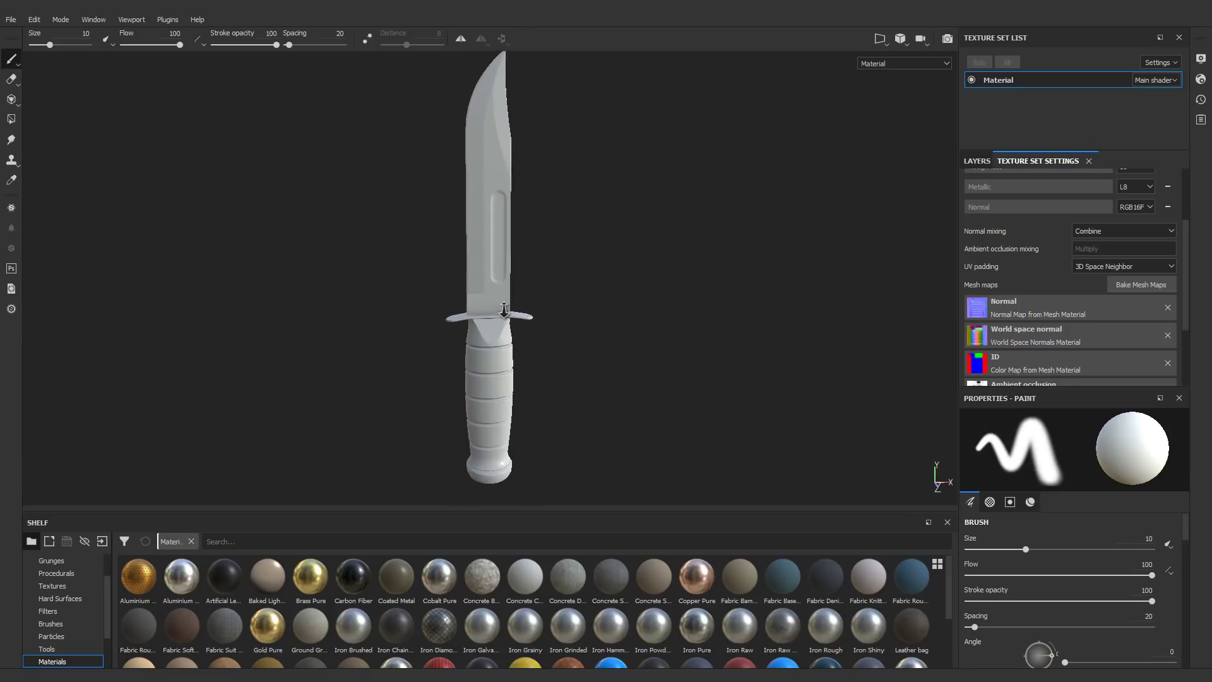
scroll(490, 279, up, 2)
scroll(491, 279, down, 1)
scroll(490, 279, up, 3)
scroll(491, 279, down, 4)
scroll(490, 280, up, 1)
mouse_move(492, 274)
alt+middle_down()
mouse_move(435, 246)
mouse_move(384, 305)
mouse_move(536, 273)
alt+middle_up()
mouse_move(560, 293)
alt+mouse_down()
mouse_move(528, 266)
mouse_move(552, 278)
alt+mouse_up()
scroll(500, 280, up, 3)
alt+middle_drag(543, 276, 503, 281)
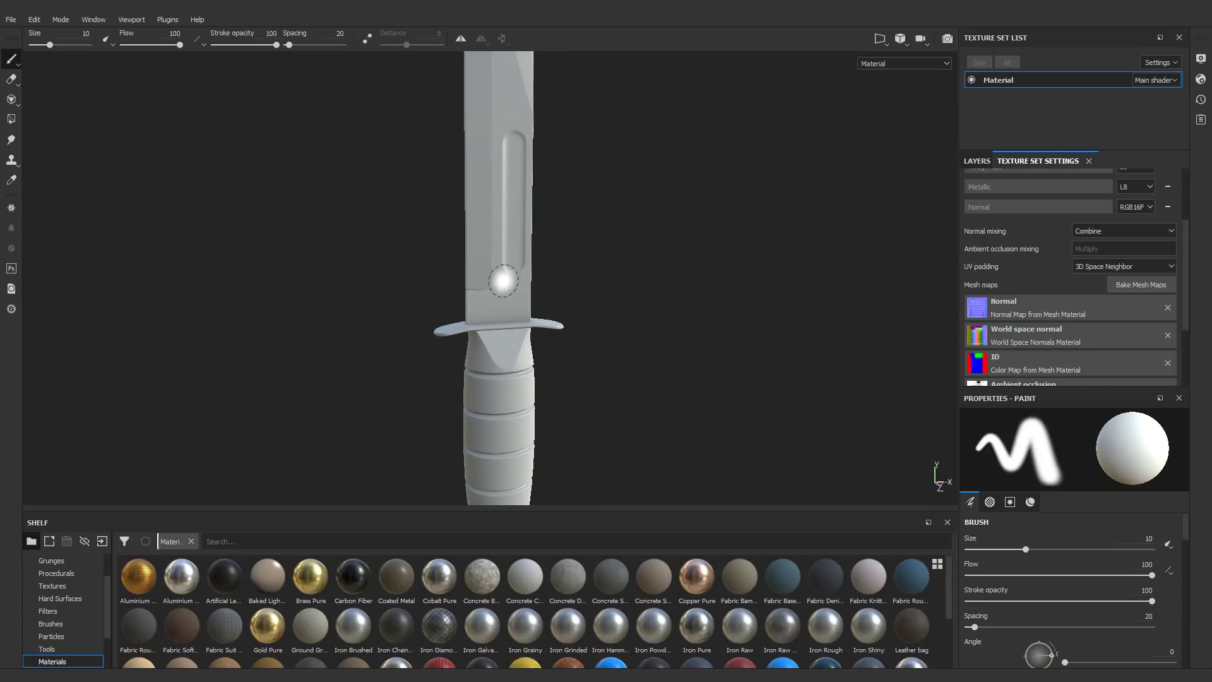
mouse_move(503, 280)
alt+mouse_down()
mouse_move(165, 287)
mouse_move(453, 280)
mouse_move(473, 360)
mouse_move(487, 154)
mouse_move(541, 279)
mouse_move(683, 279)
mouse_move(541, 292)
alt+mouse_up()
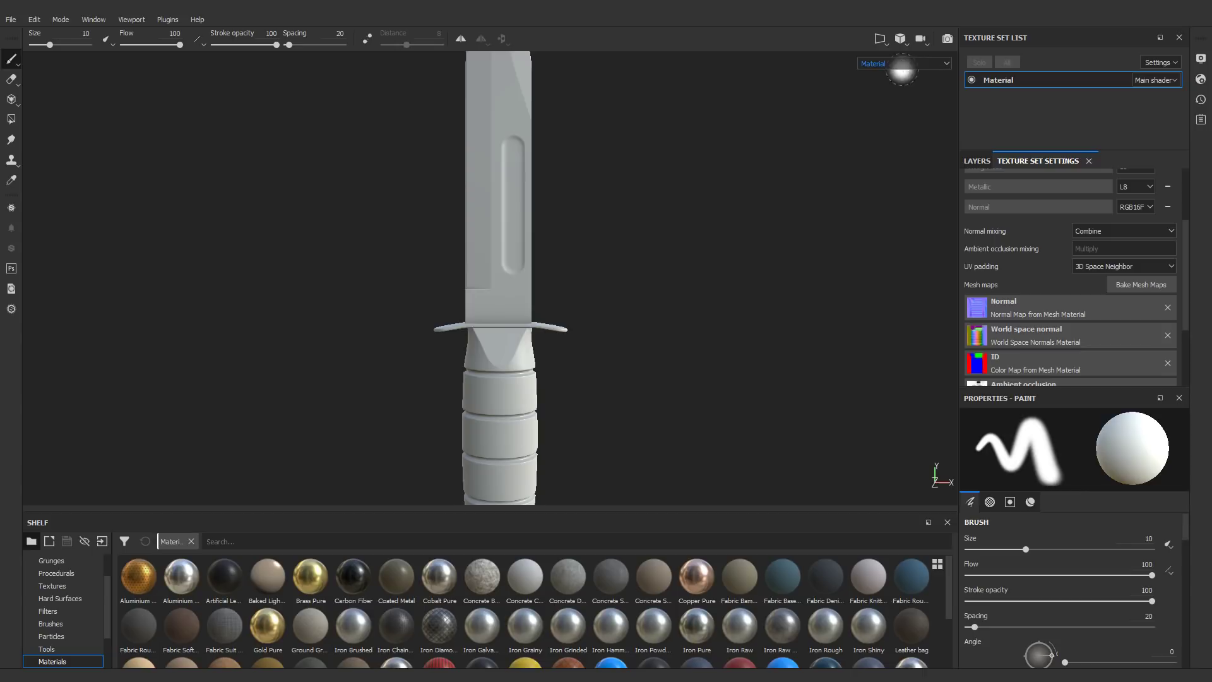
click(900, 39)
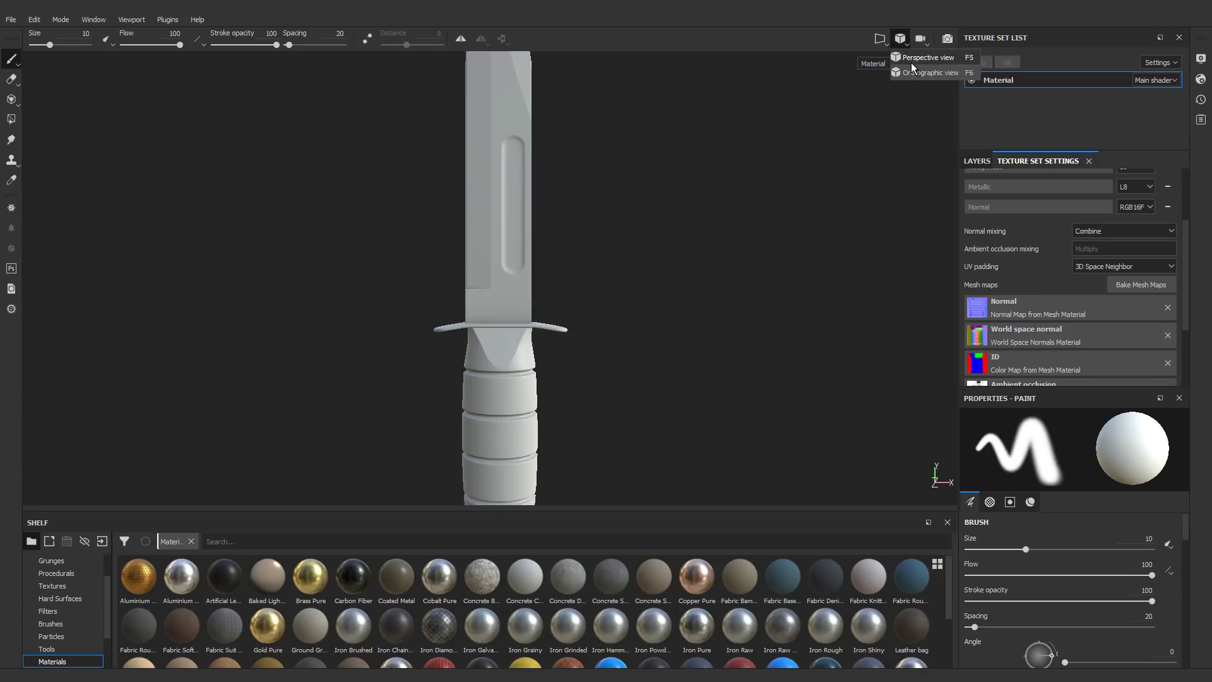
click(851, 29)
scroll(526, 262, down, 3)
scroll(526, 263, down, 1)
alt+middle_drag(504, 274, 499, 278)
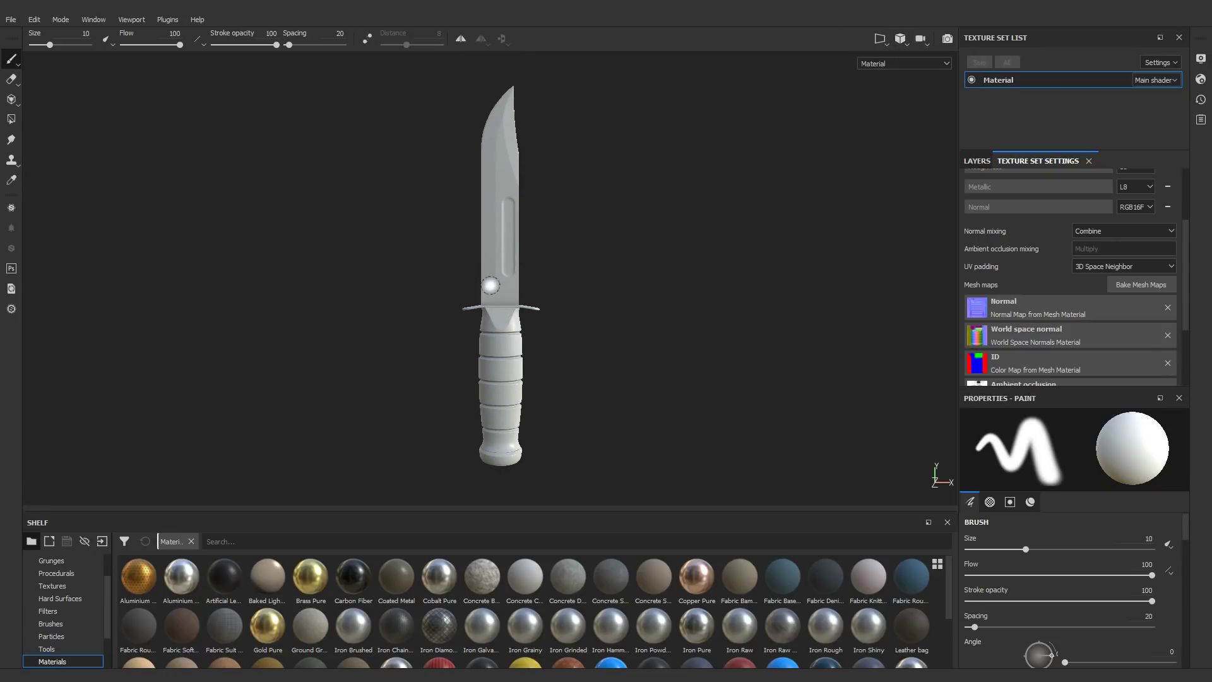
Step: Show the 3D and 2D views side by side and display the baked Normal mesh map
key(F1)
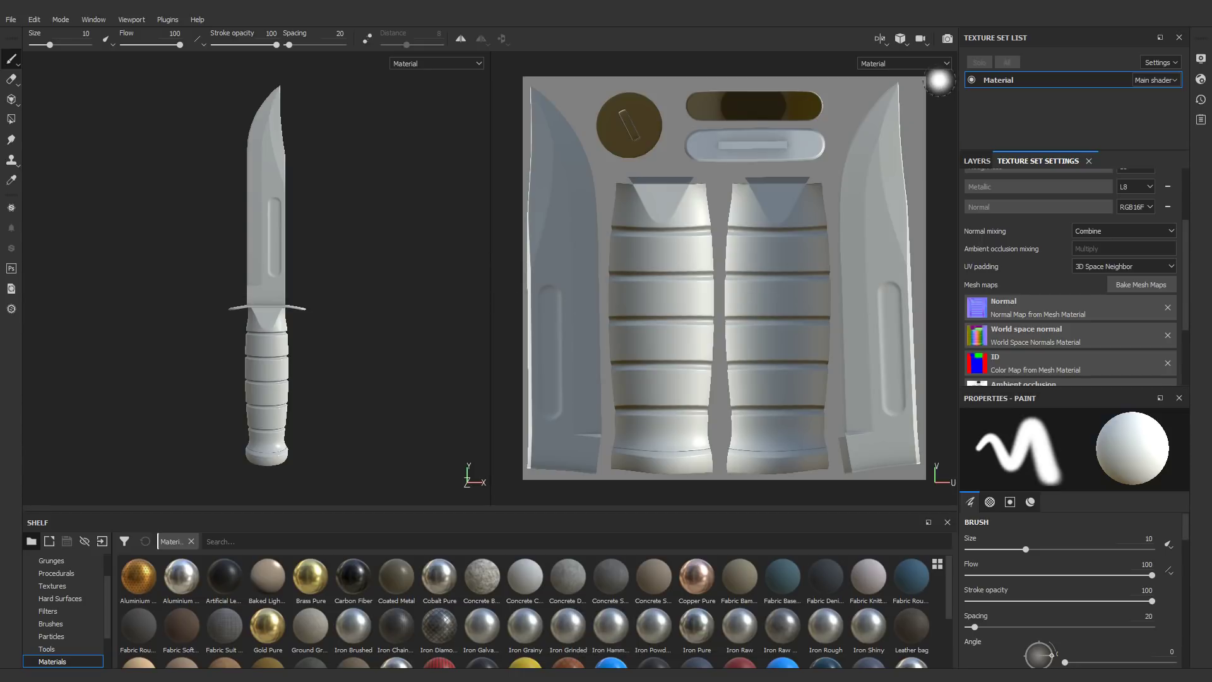
click(943, 64)
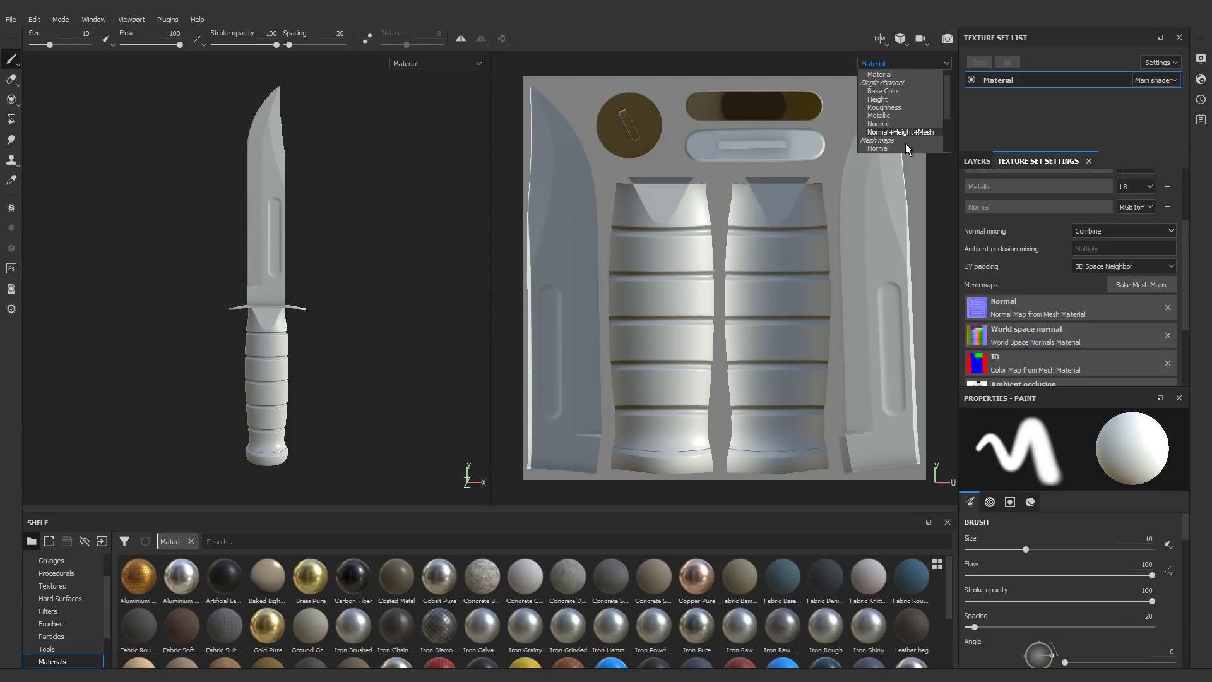
scroll(905, 144, down, 2)
click(902, 121)
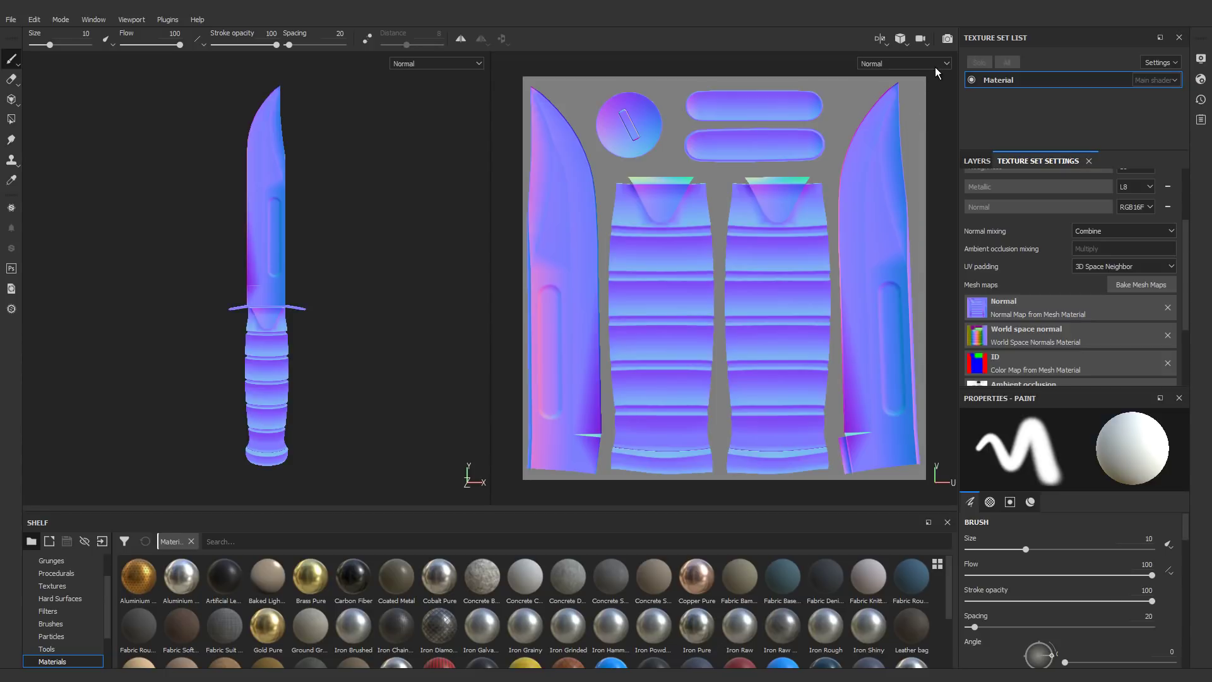
Step: Display the baked ID mesh map and the Curvature mesh map, and examine the curvature on the handle's UV islands
click(936, 63)
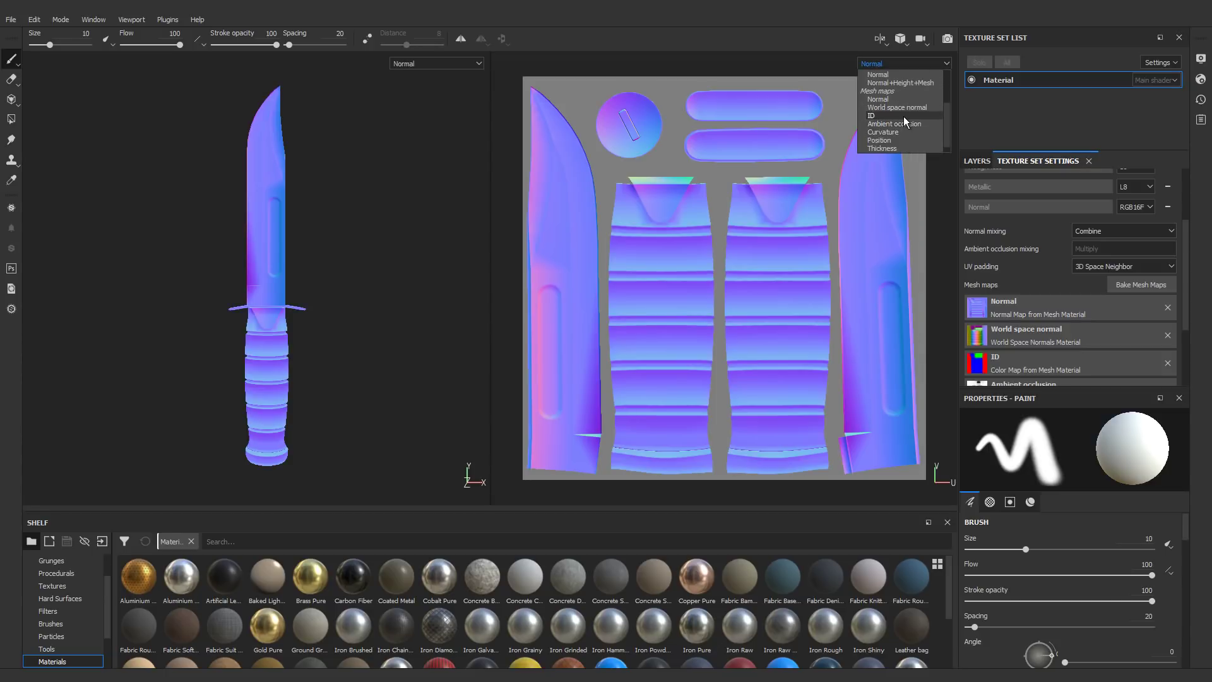
click(904, 116)
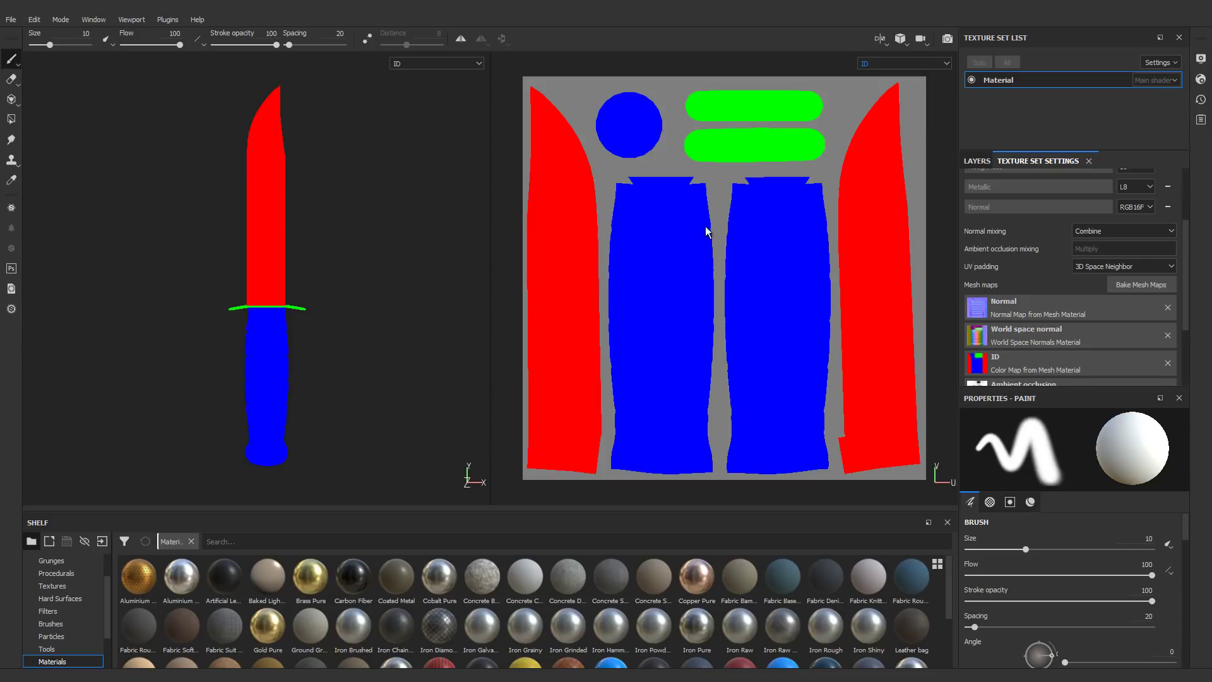
click(911, 61)
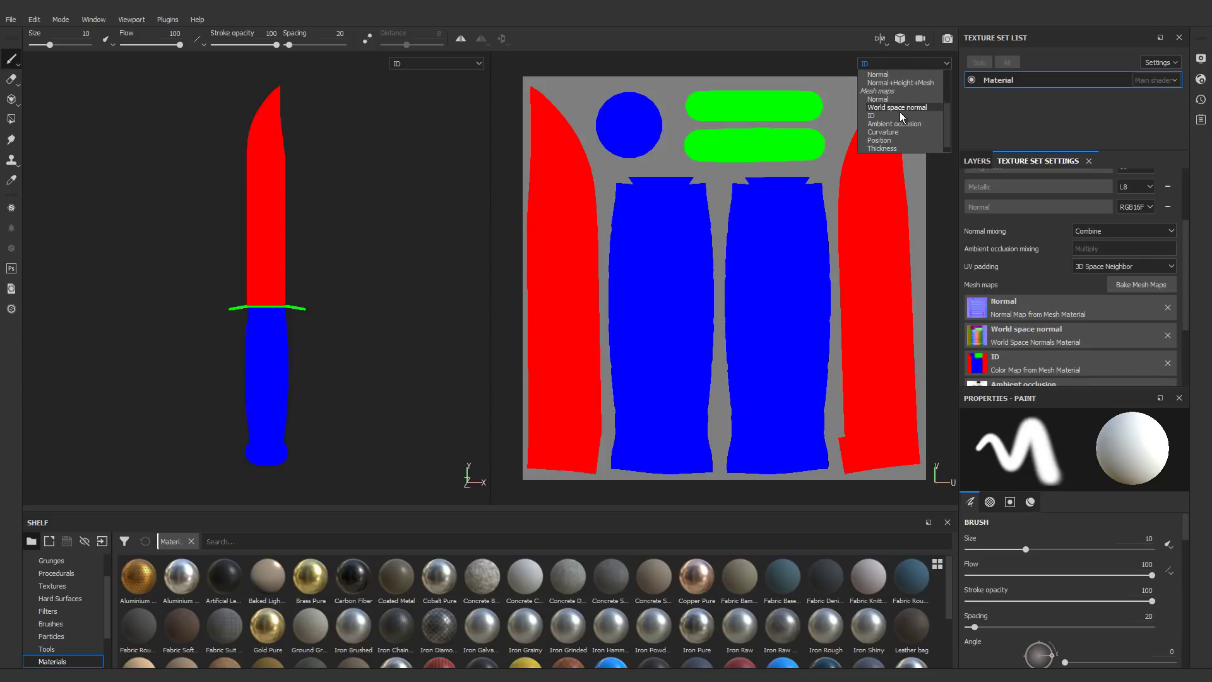
click(899, 132)
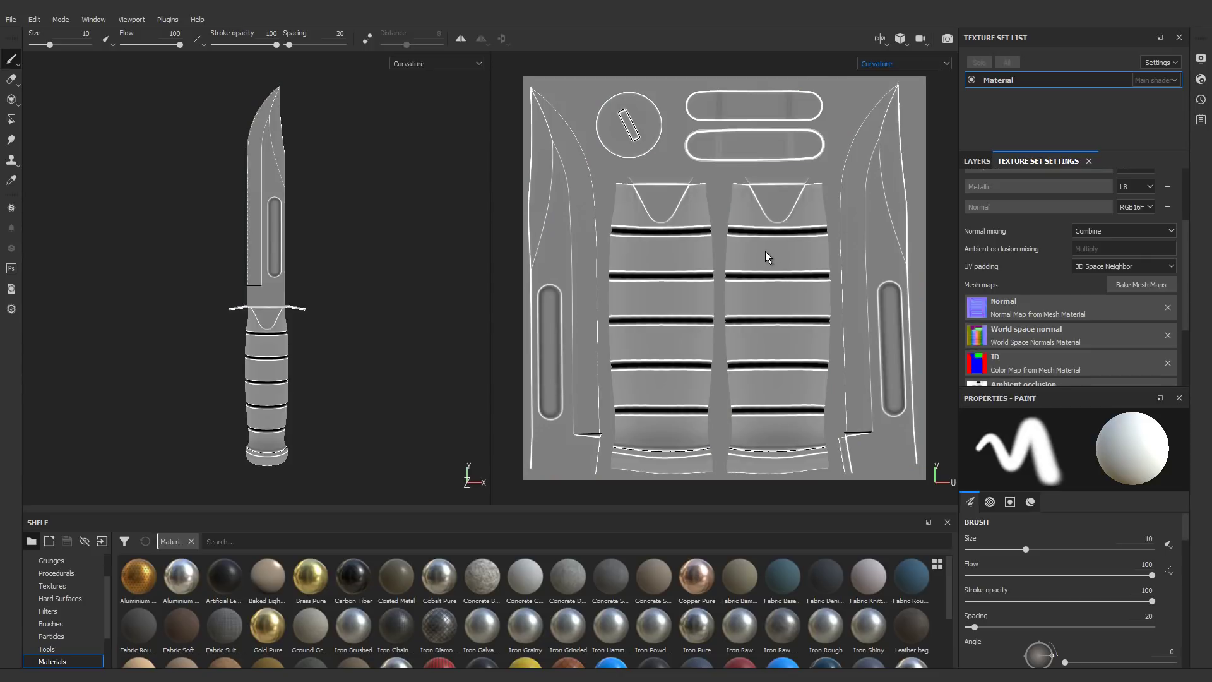
scroll(703, 236, up, 5)
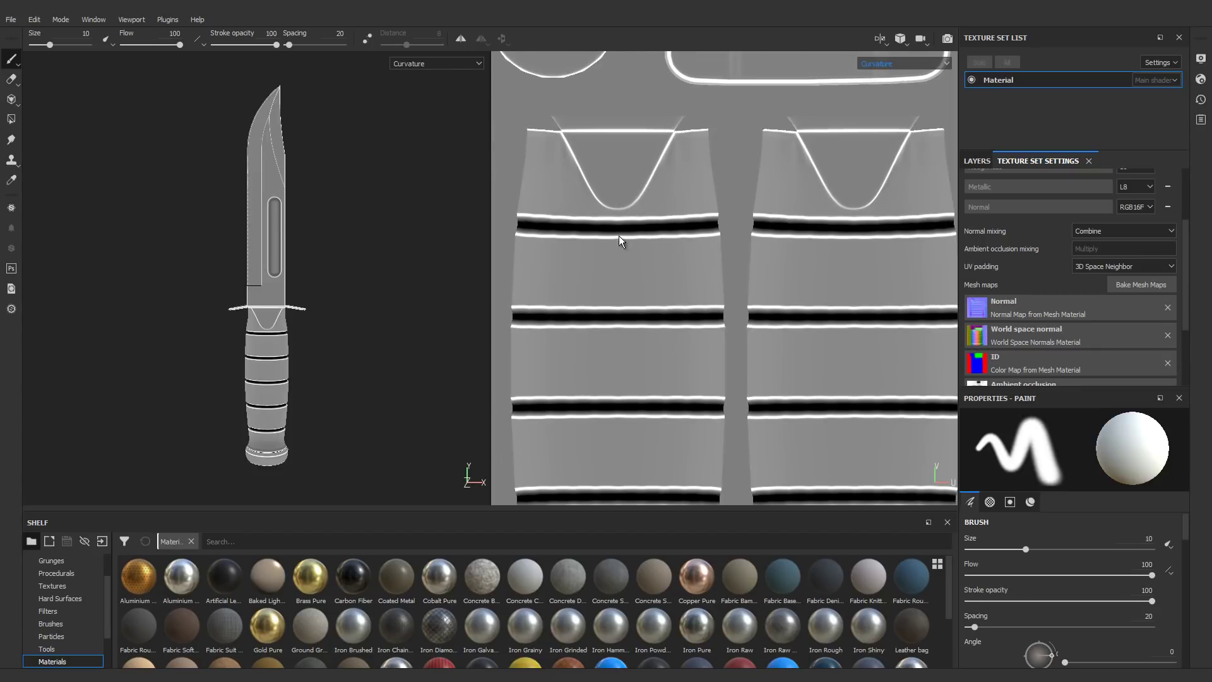
scroll(659, 237, down, 4)
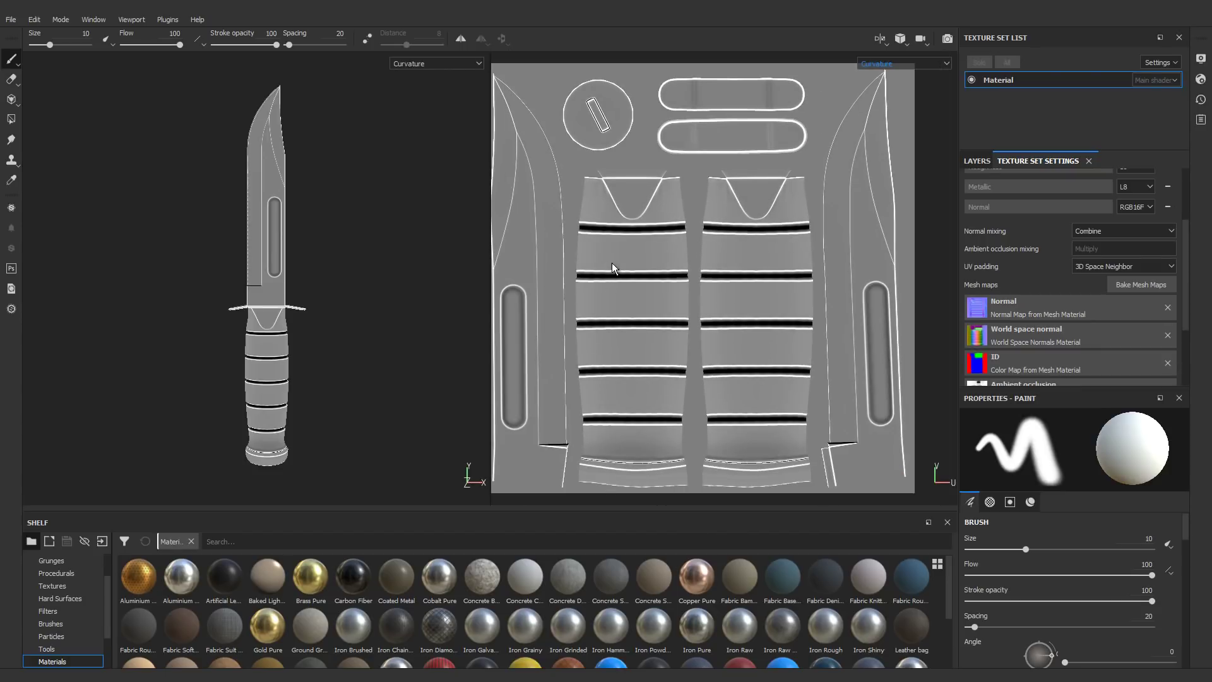
Step: Return to the 3D-only view with Material display and show the layer stack
key(F2)
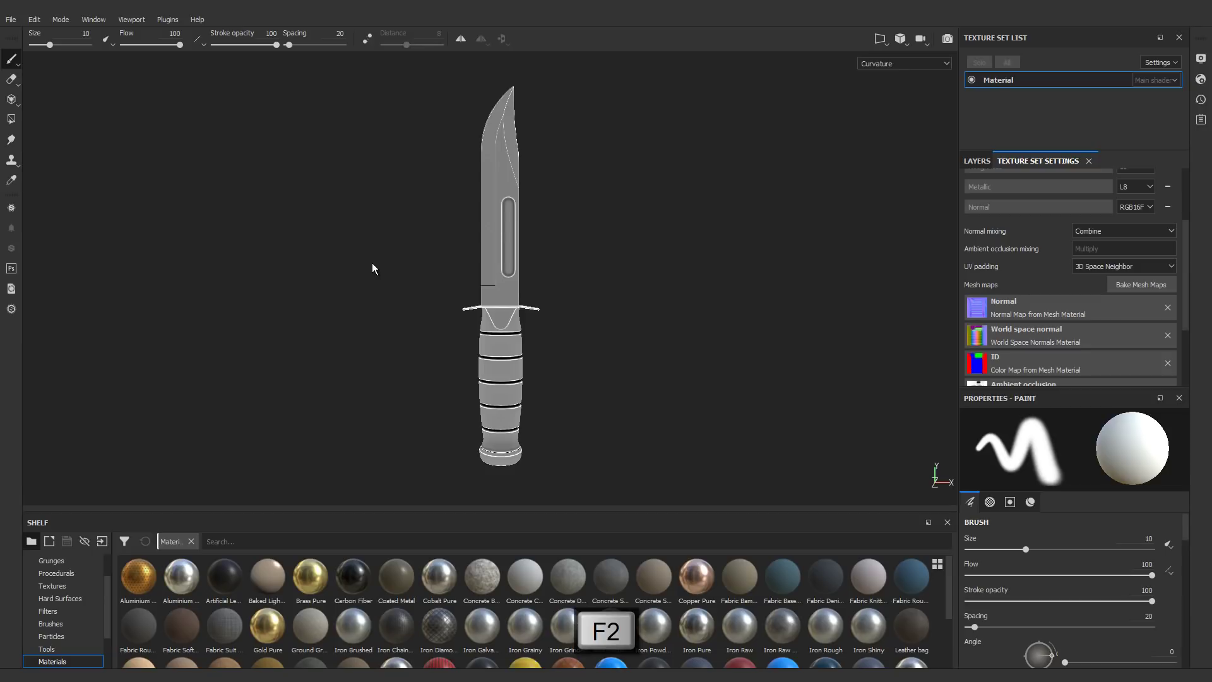
click(880, 63)
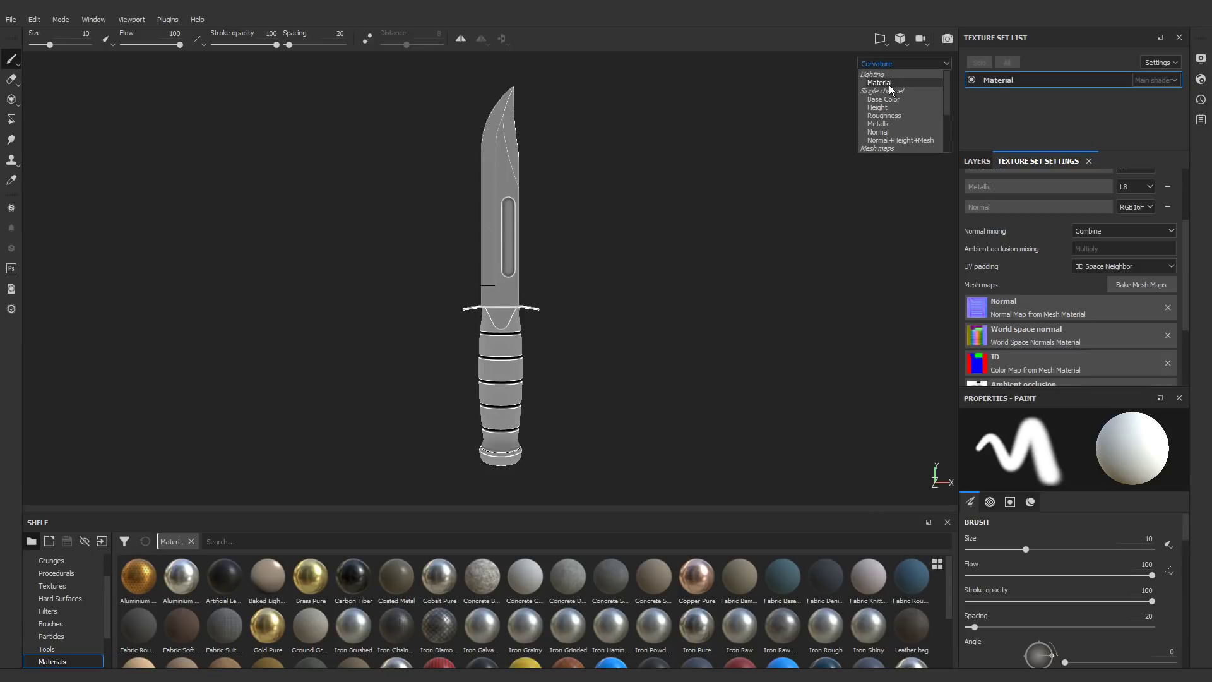
click(890, 85)
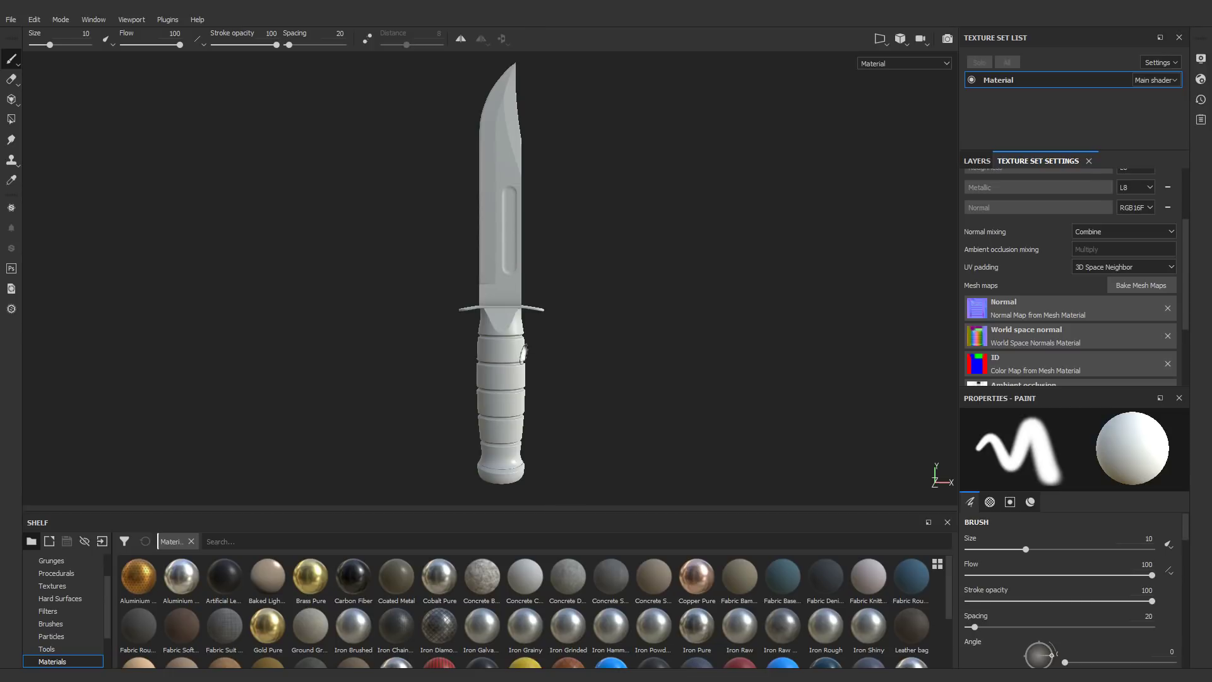
click(970, 162)
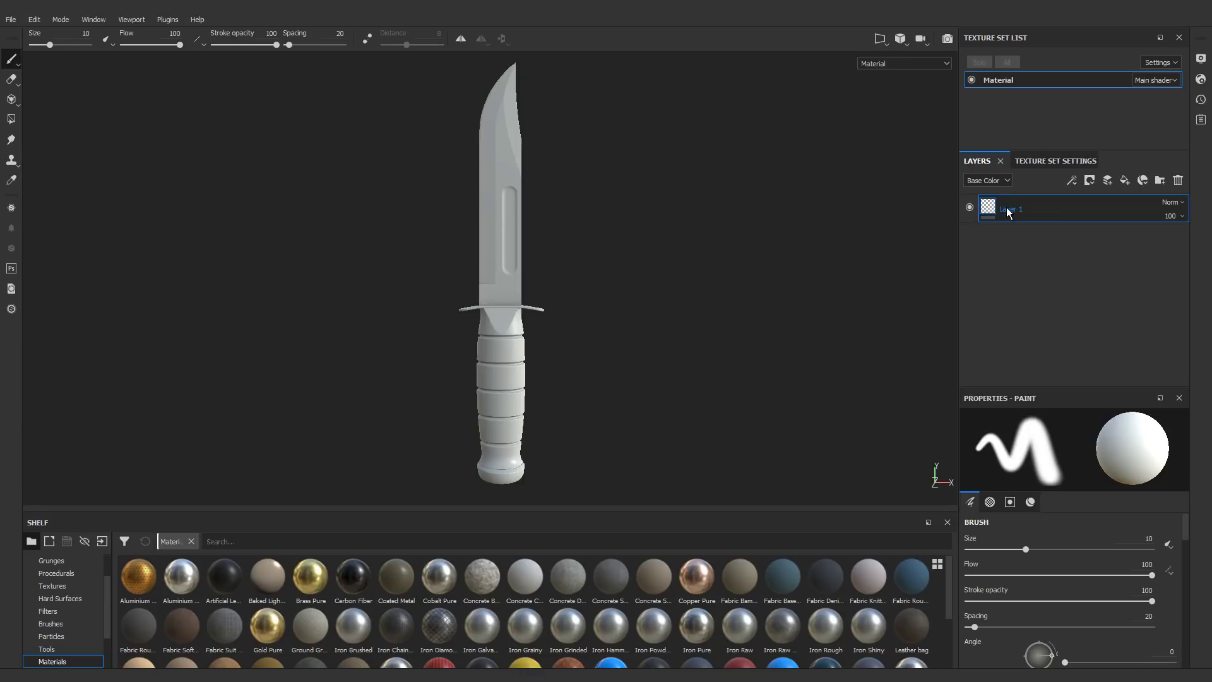
Step: Replace the default paint layer with a fill layer and set its base color to a dark brown
key(Delete)
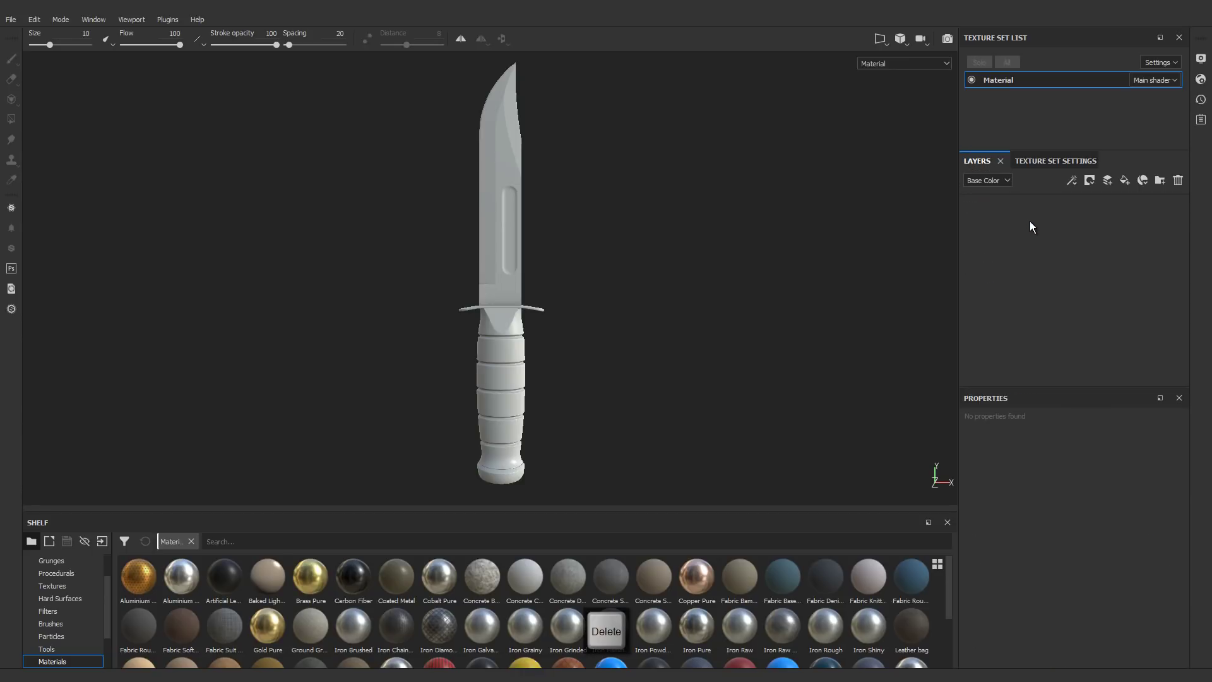
click(1125, 184)
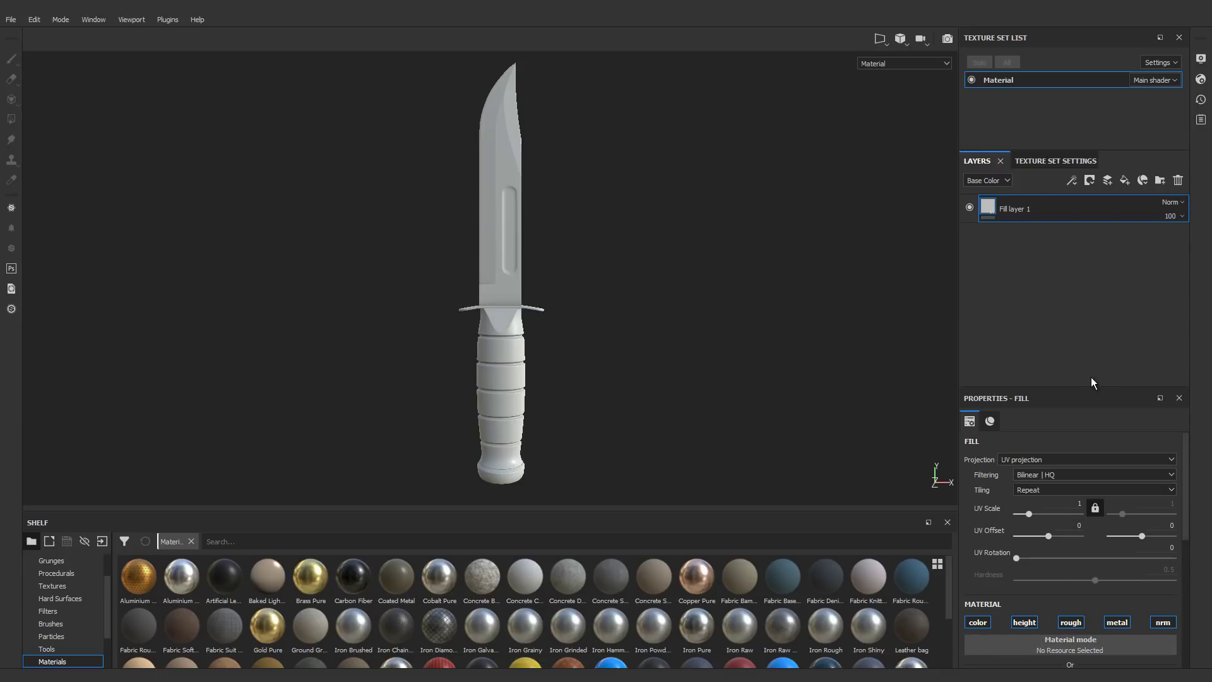
drag(1084, 388, 1083, 329)
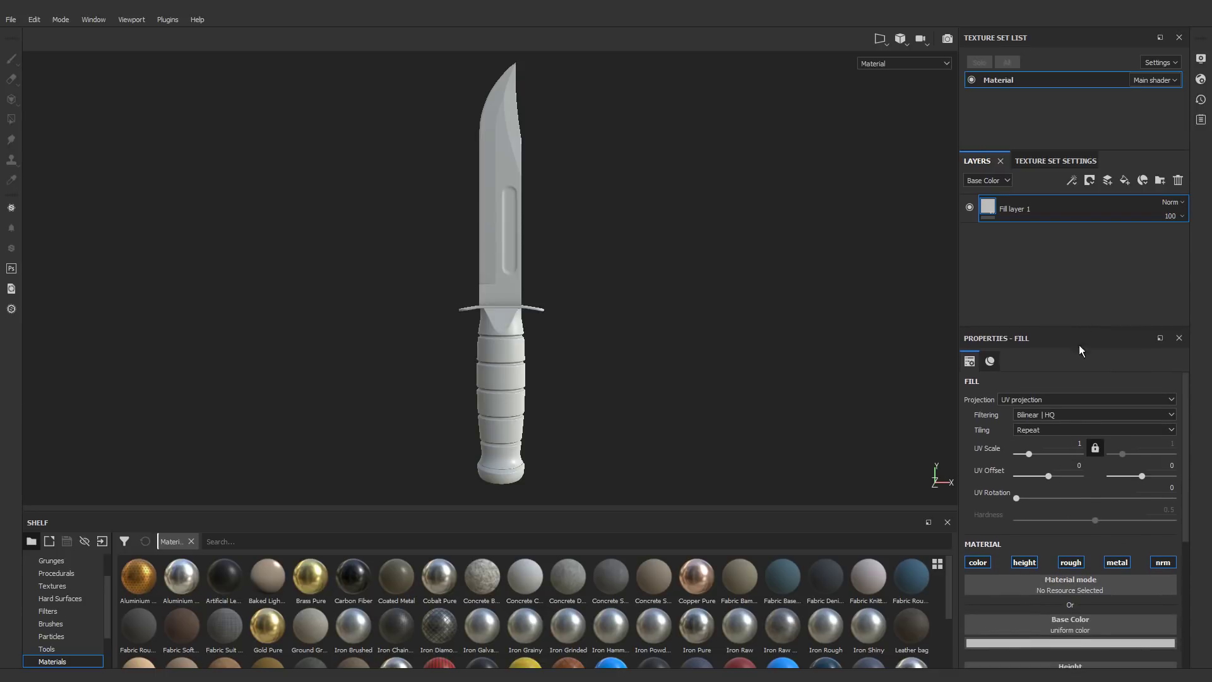
scroll(1063, 490, down, 3)
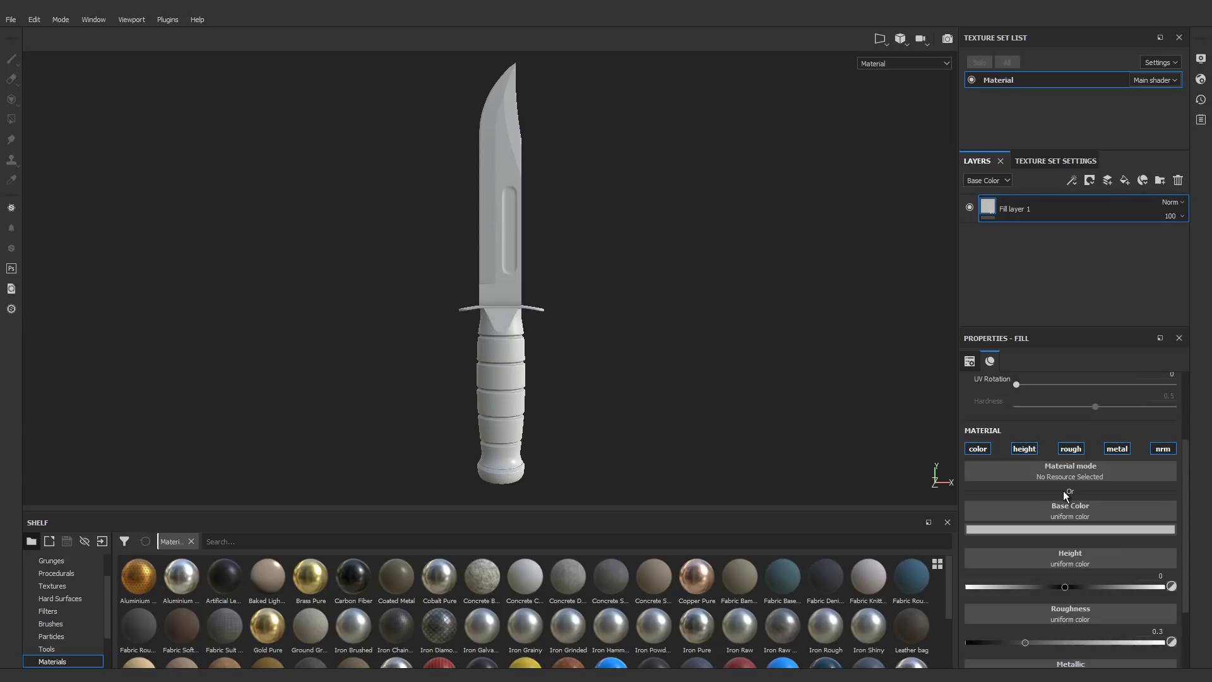
click(1069, 492)
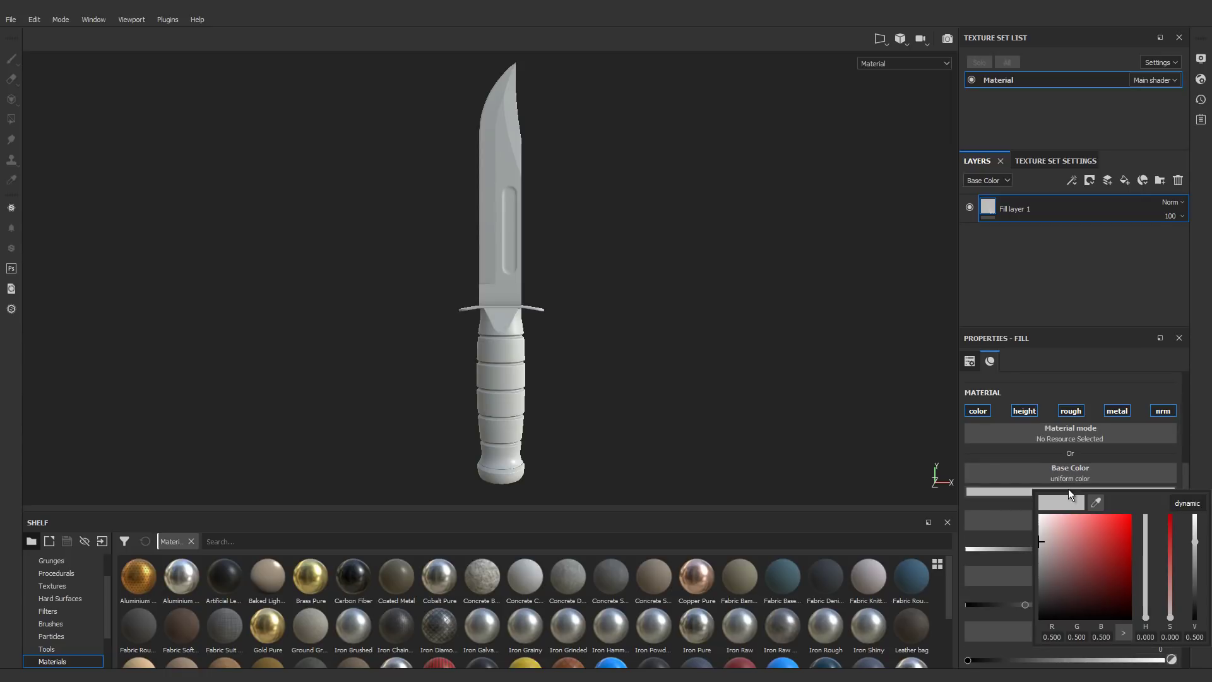
drag(1145, 616, 1122, 600)
click(1128, 601)
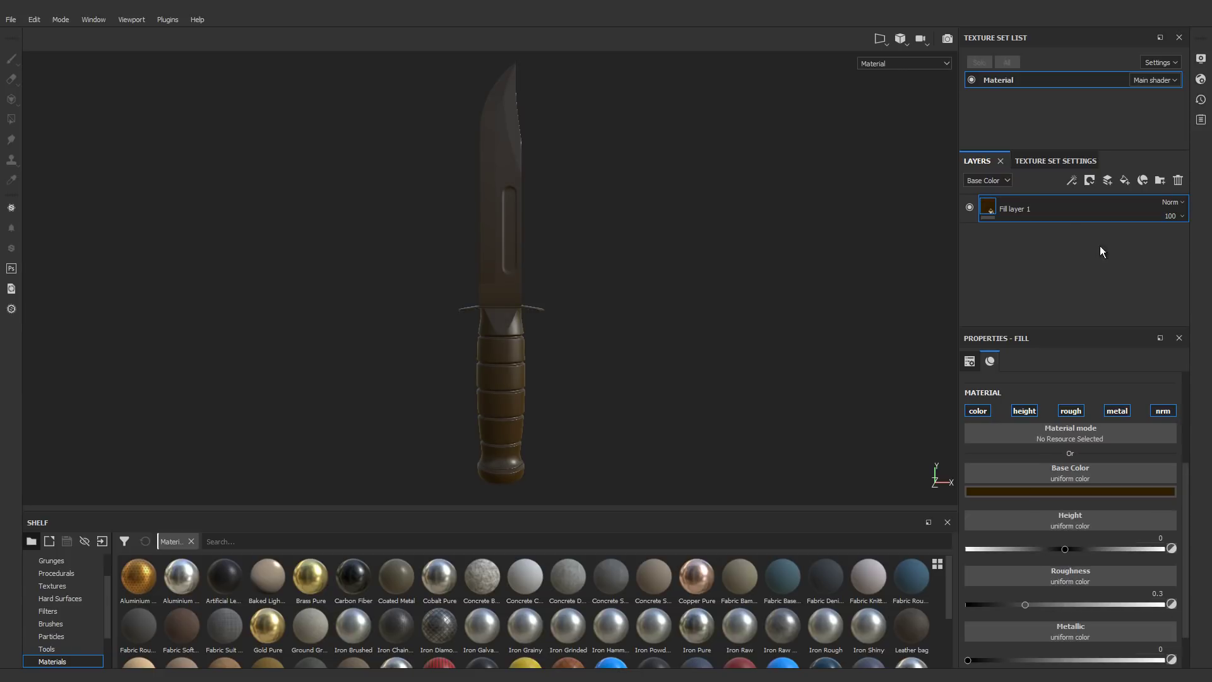
Step: Create a layer folder named Handle and move the brown fill layer into it
click(1160, 182)
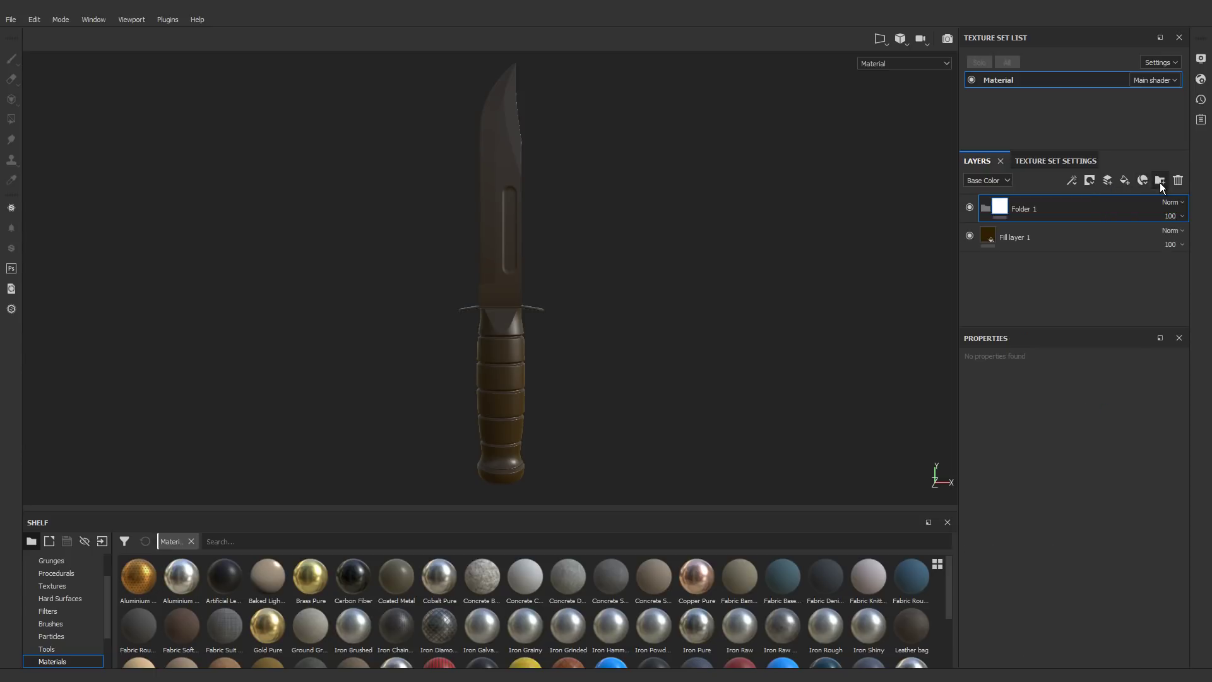
double_click(1027, 212)
text(Handle)
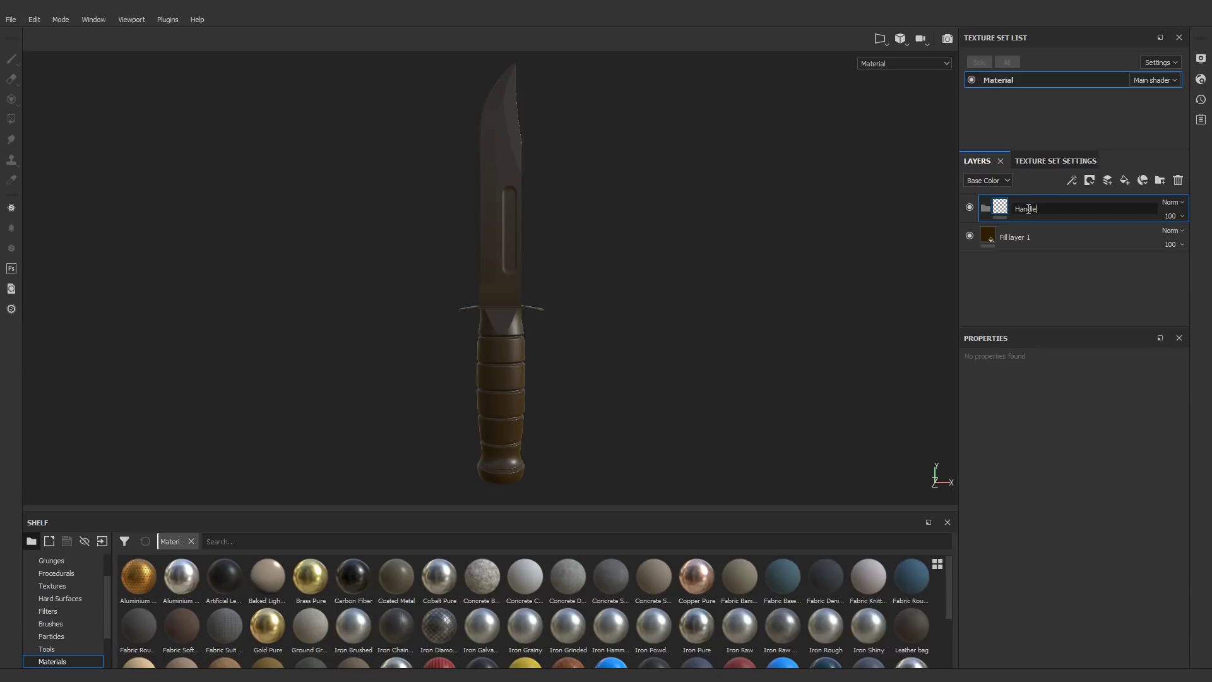
key(Return)
drag(1010, 238, 1024, 210)
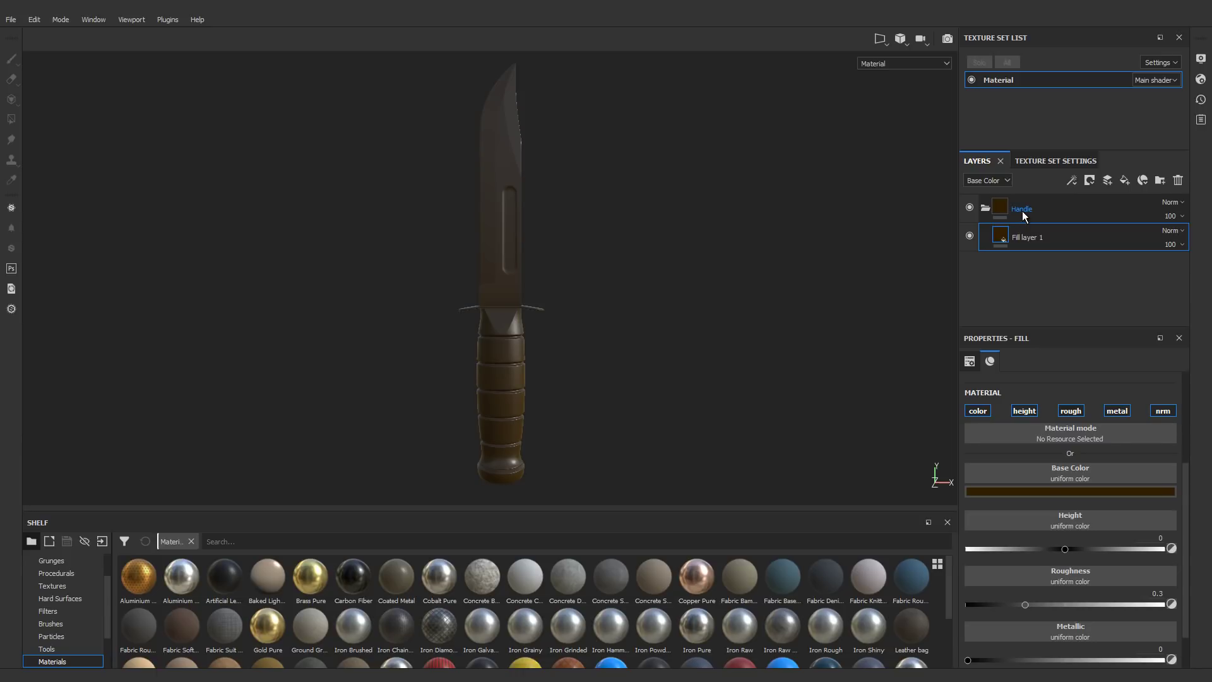
Step: Add a black mask to the Handle folder and reveal only the handle mesh with Mesh fill, then collapse the folder
click(1022, 213)
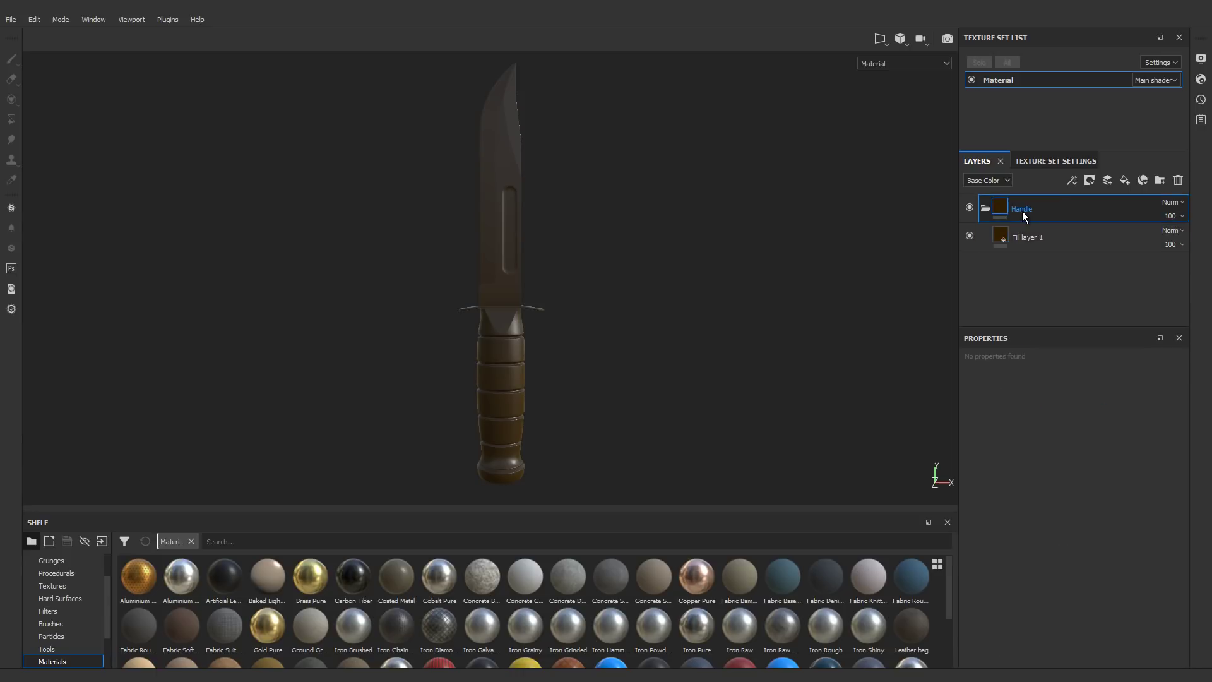
click(1094, 184)
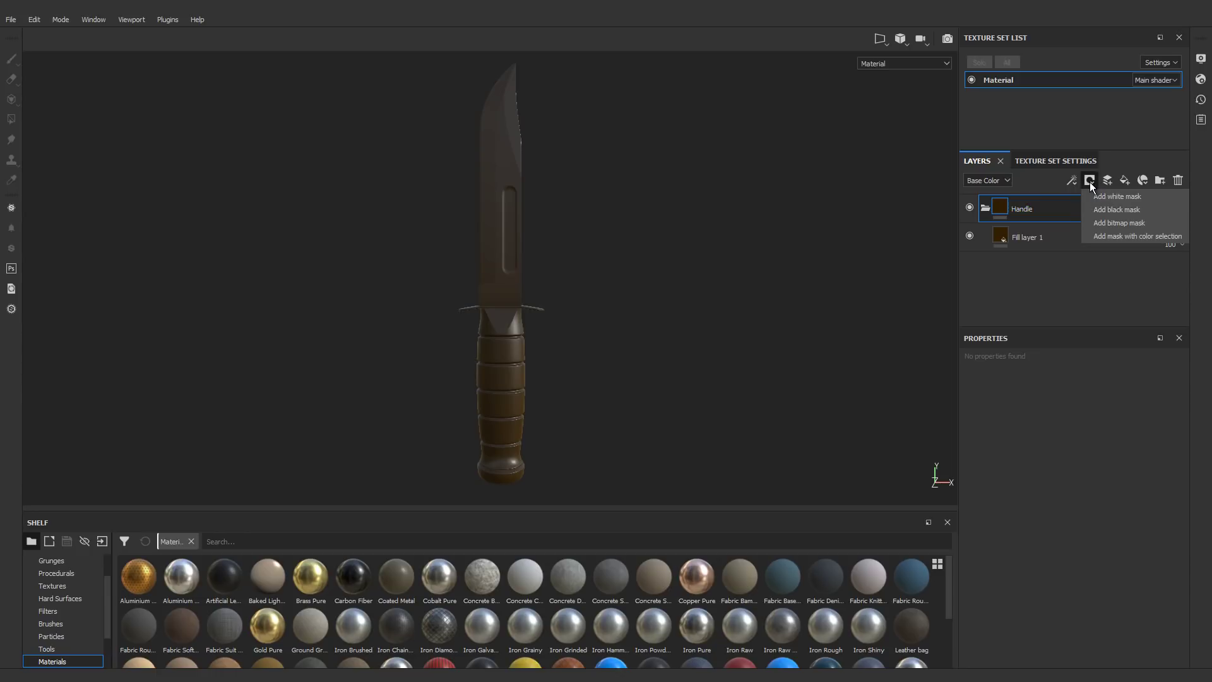
click(1128, 210)
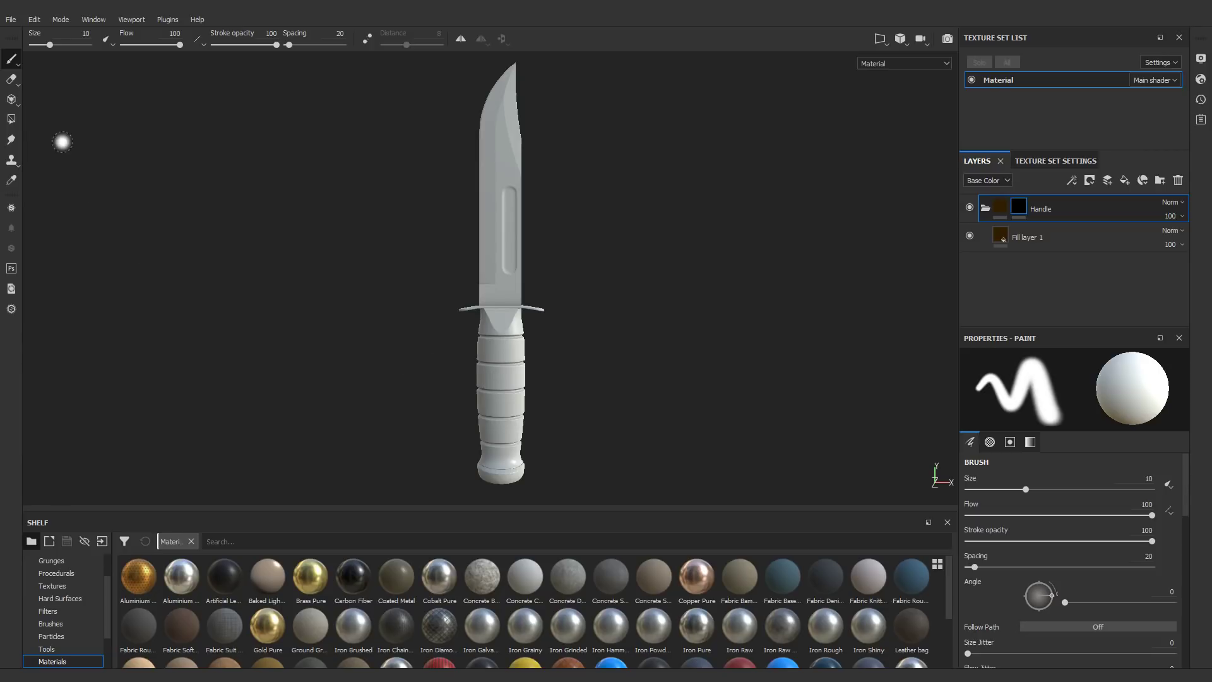
click(12, 120)
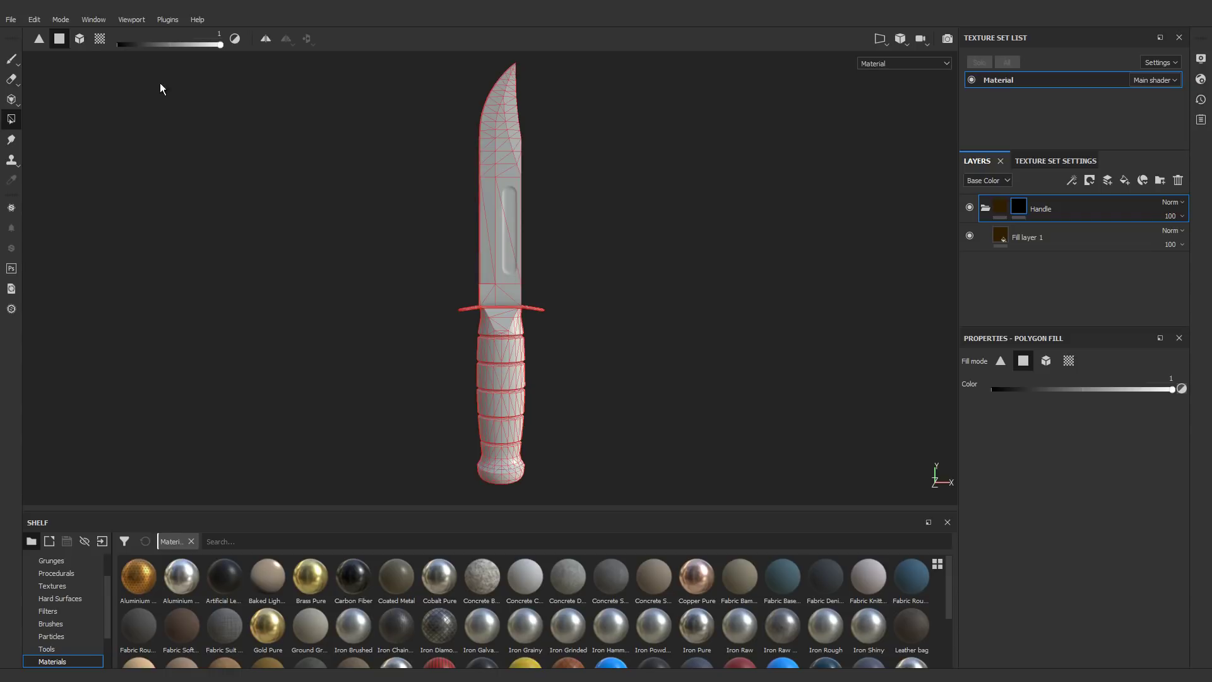
click(79, 40)
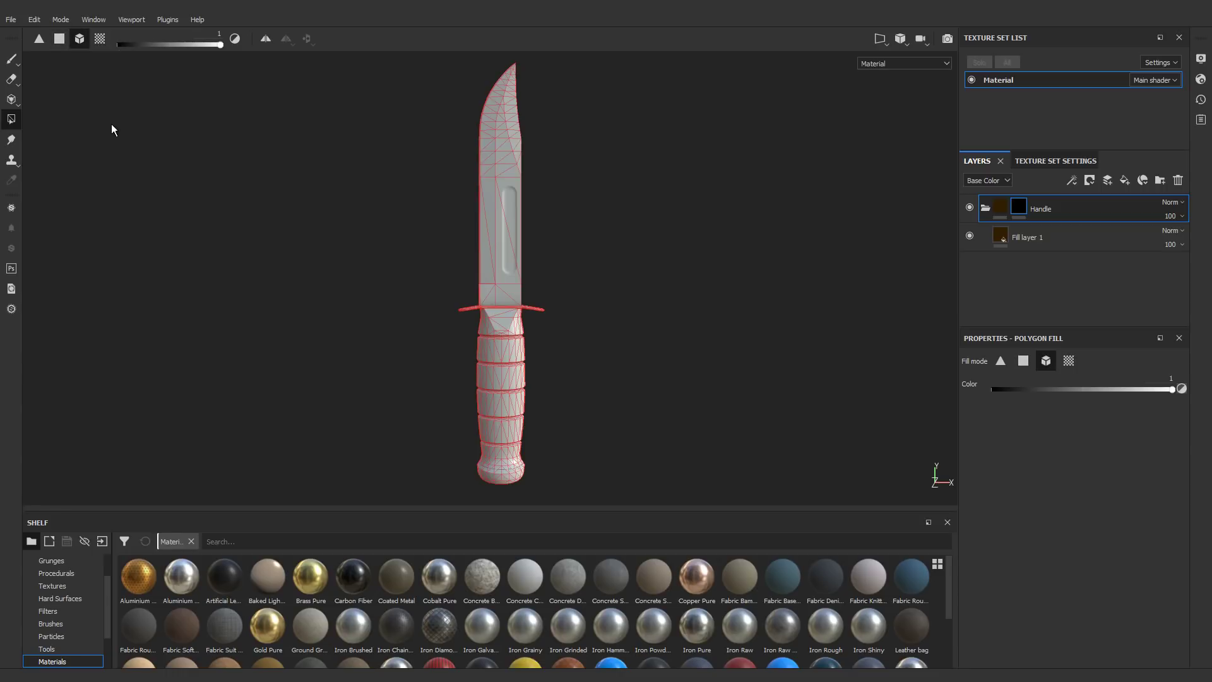
click(513, 356)
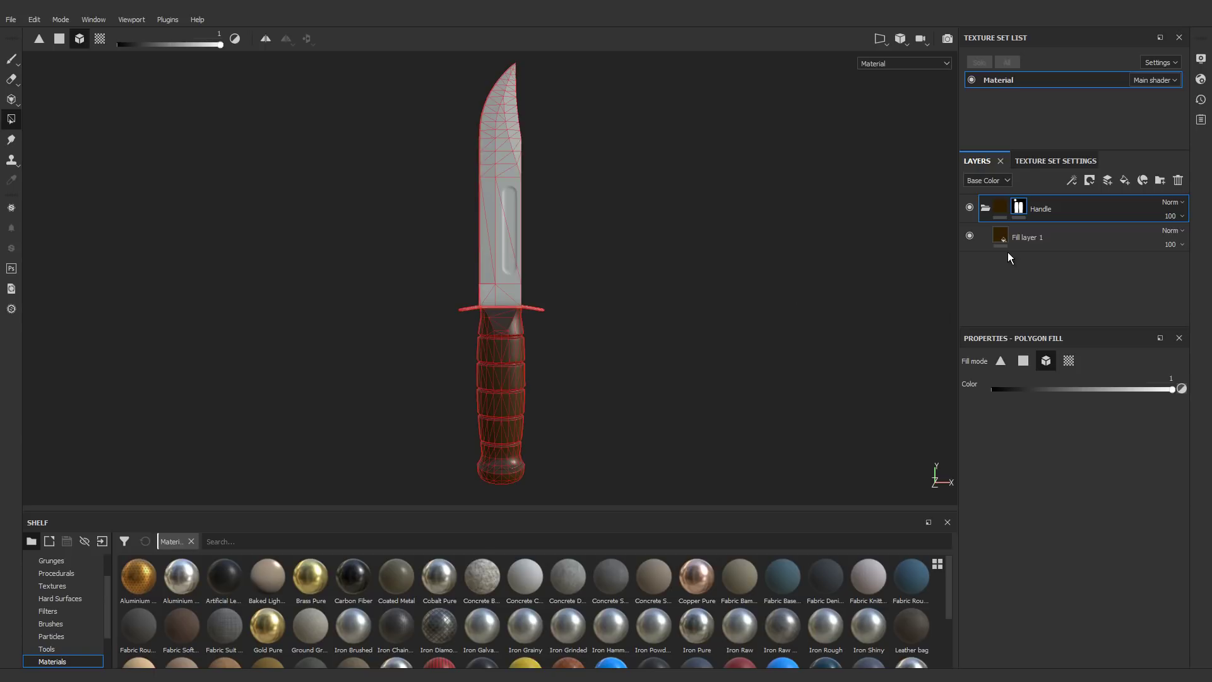
click(984, 209)
Step: Add a second fill layer above the Handle folder with a black base color
click(1125, 181)
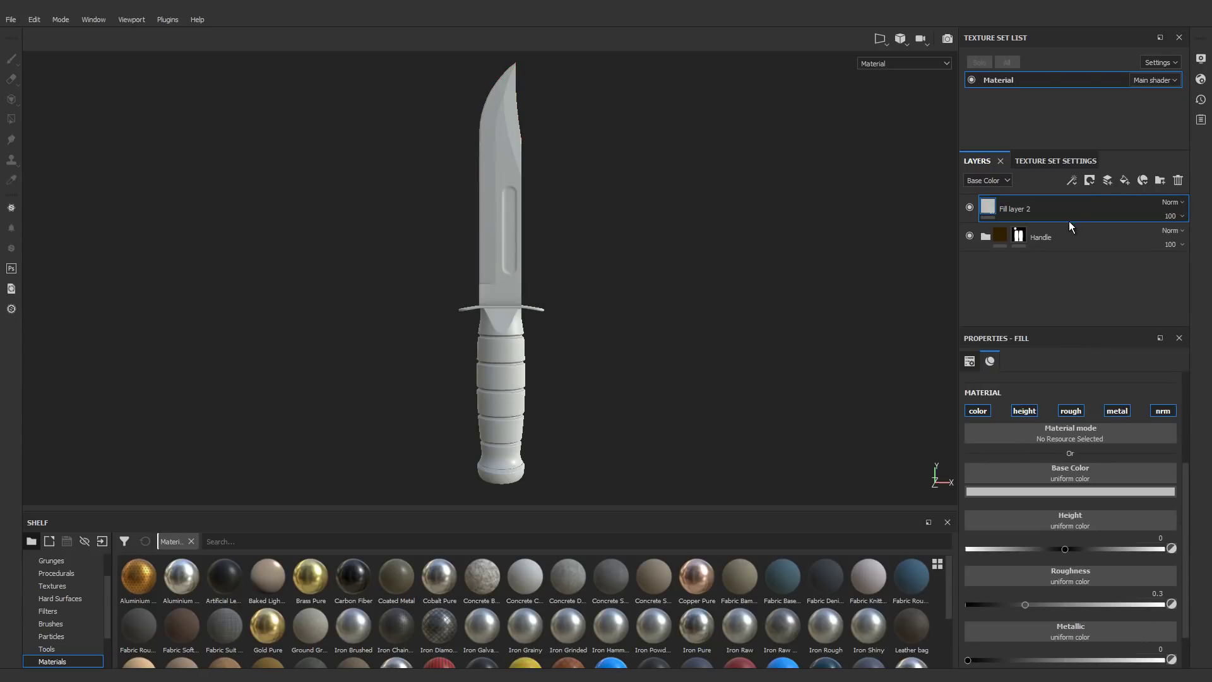
click(1083, 490)
drag(1194, 549, 1196, 638)
click(1035, 289)
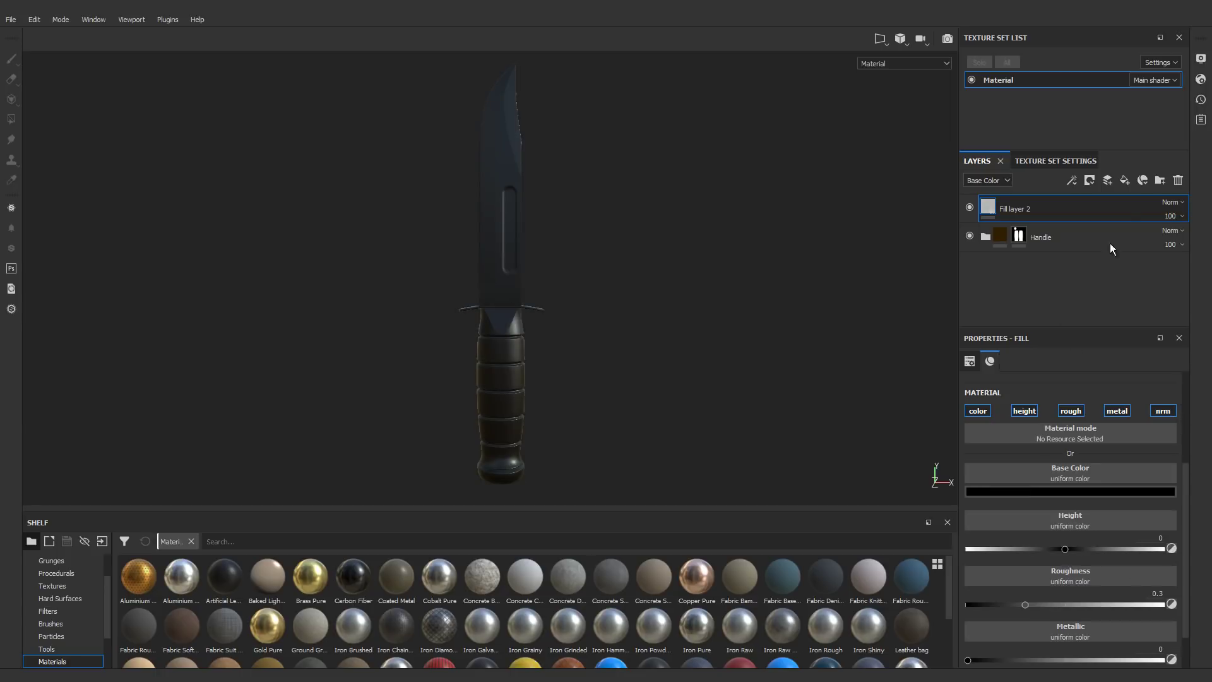
Step: Create a folder named Handguard and Pommel and move the black fill layer into it
click(1159, 181)
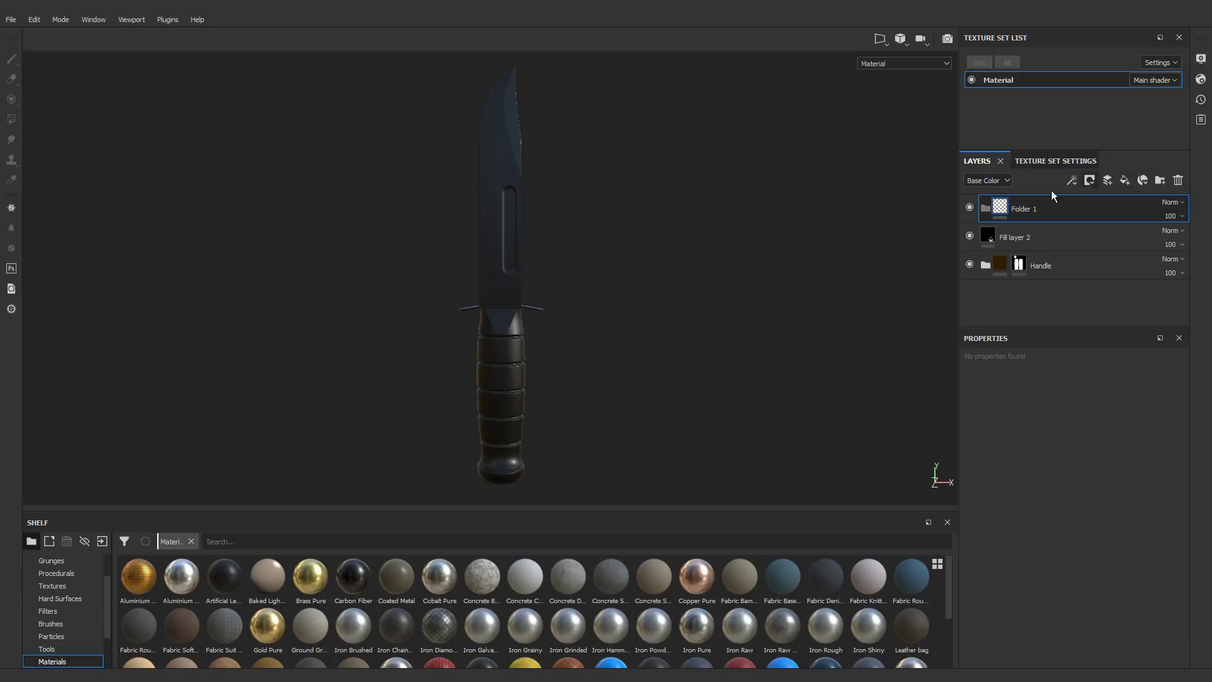
double_click(1026, 209)
text(Handguard and Pommel)
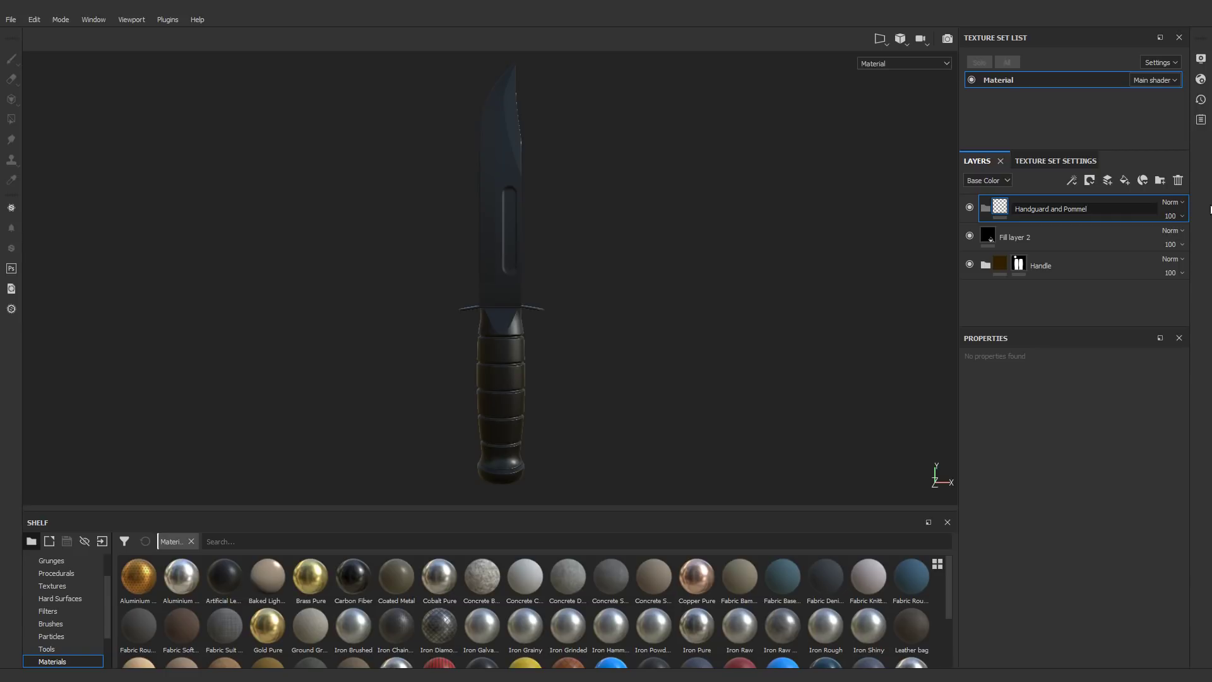
key(Return)
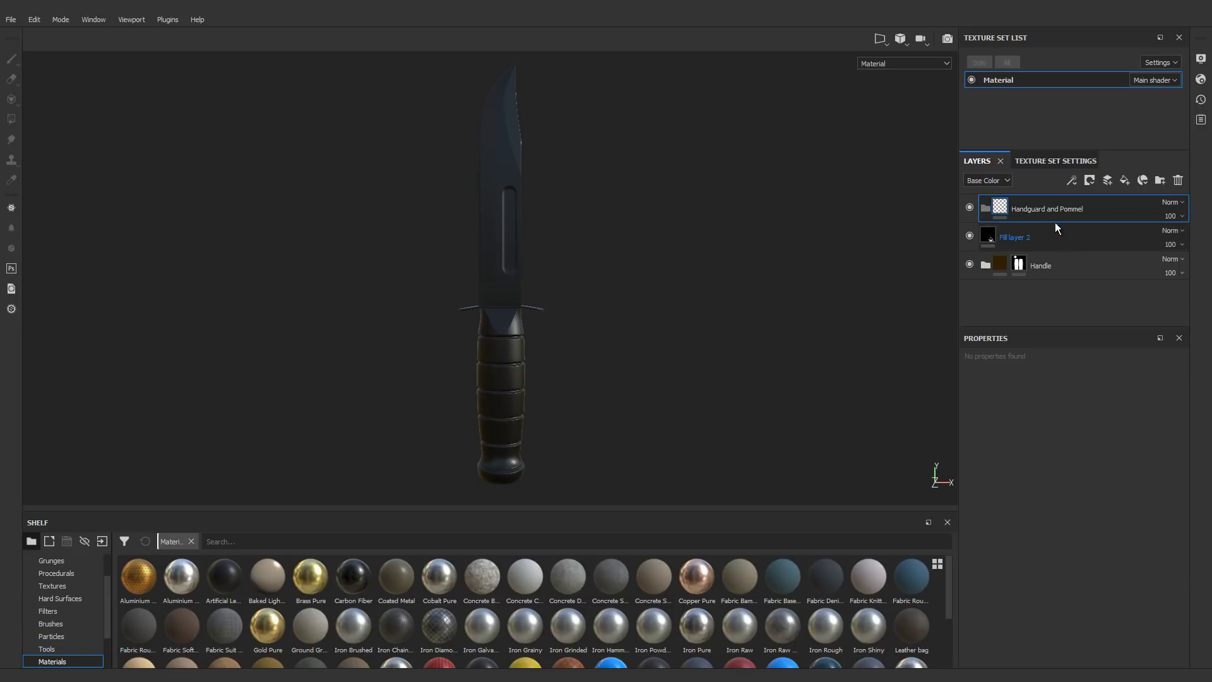
drag(1064, 237, 1033, 208)
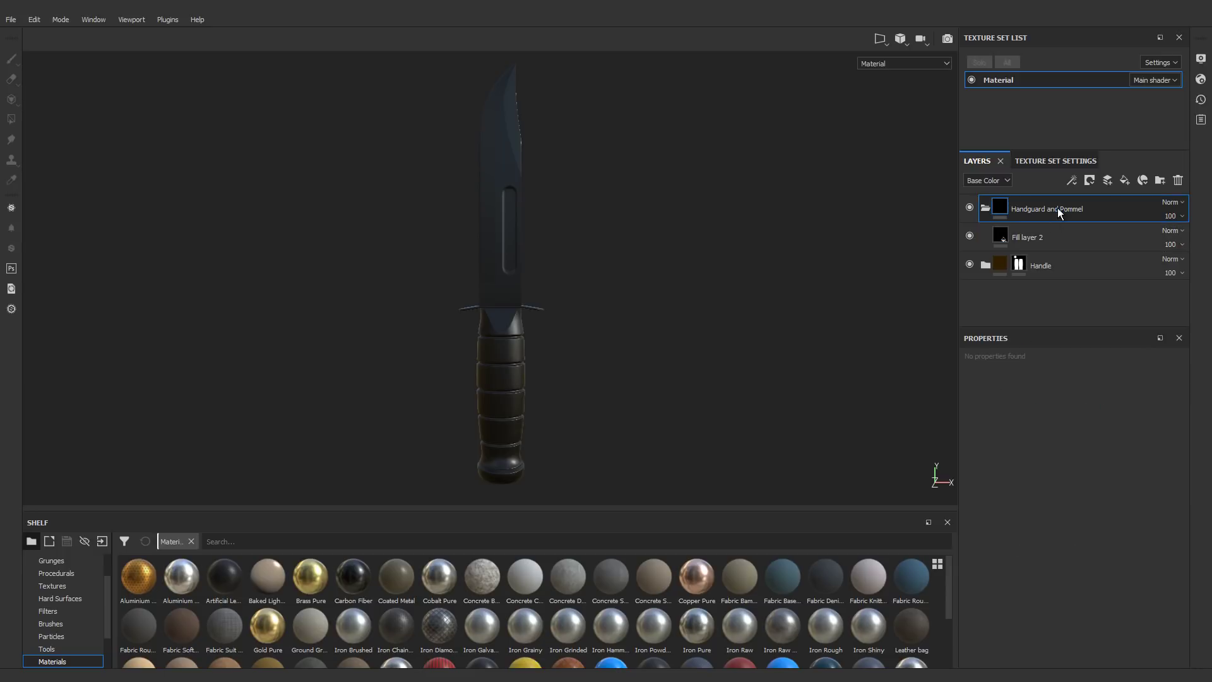
Step: Add a black mask to the Handguard and Pommel folder and reveal the handguard mesh with Mesh fill
click(1088, 181)
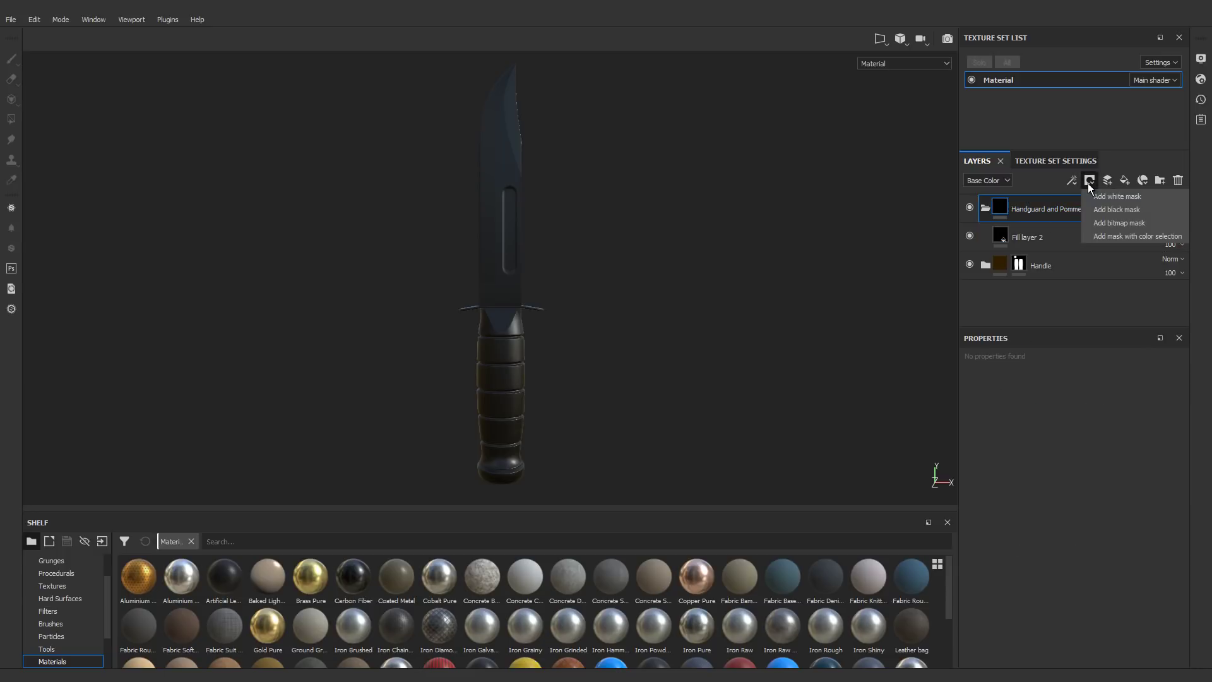
click(1104, 204)
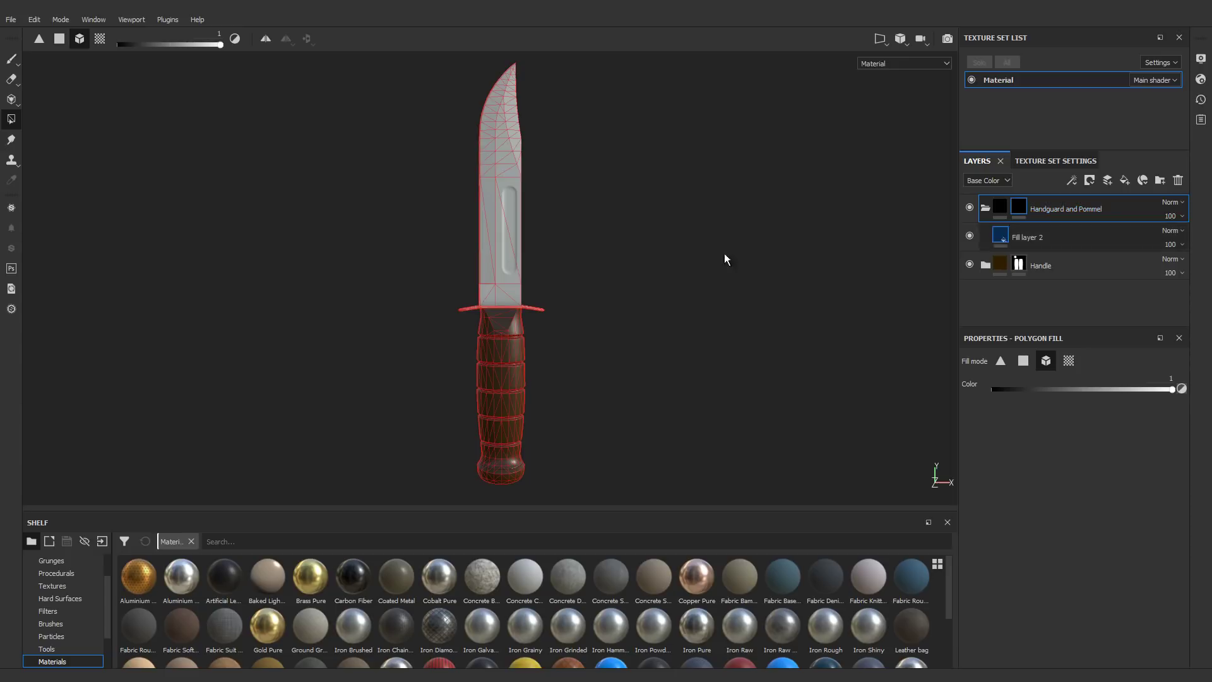
scroll(498, 301, up, 6)
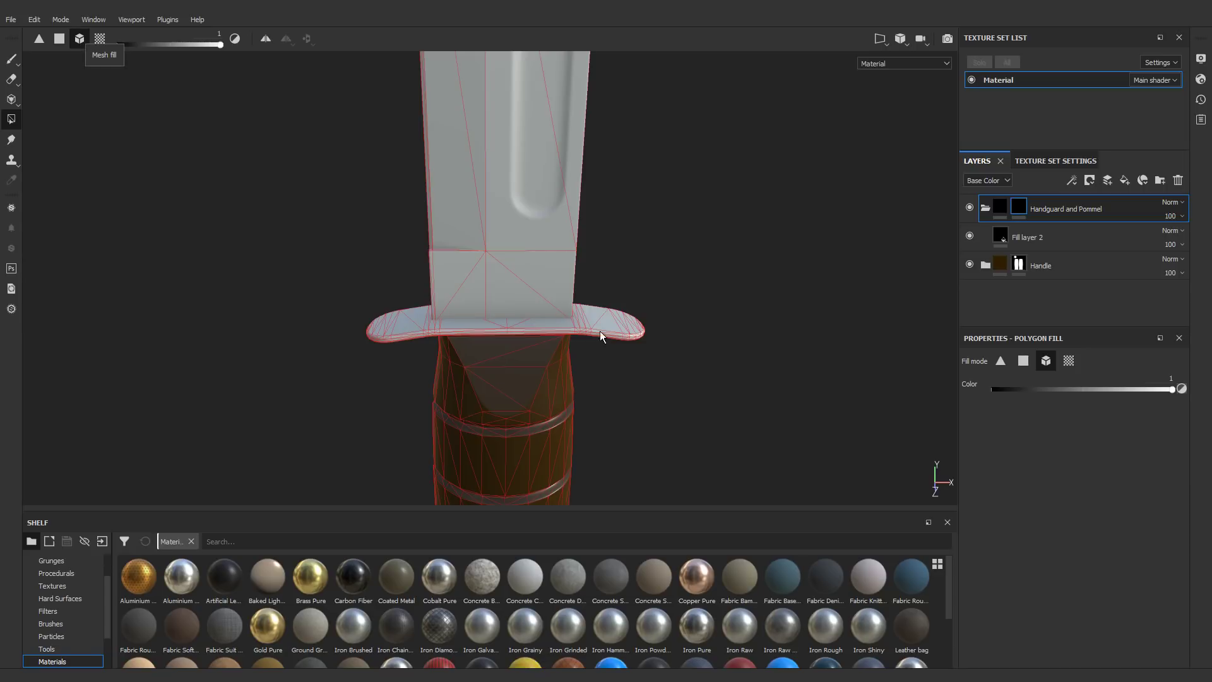
click(620, 325)
Step: Turn on symmetry and switch to the orthographic view for a close side view of the pommel
scroll(565, 312, down, 5)
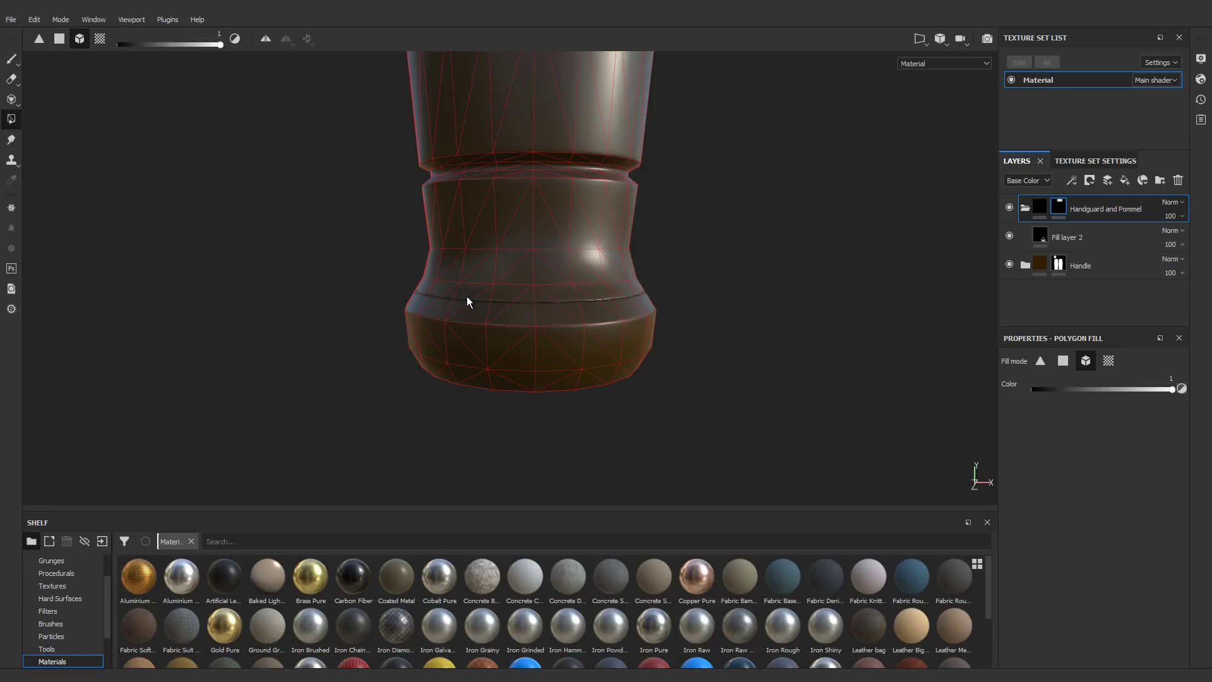
scroll(500, 303, up, 3)
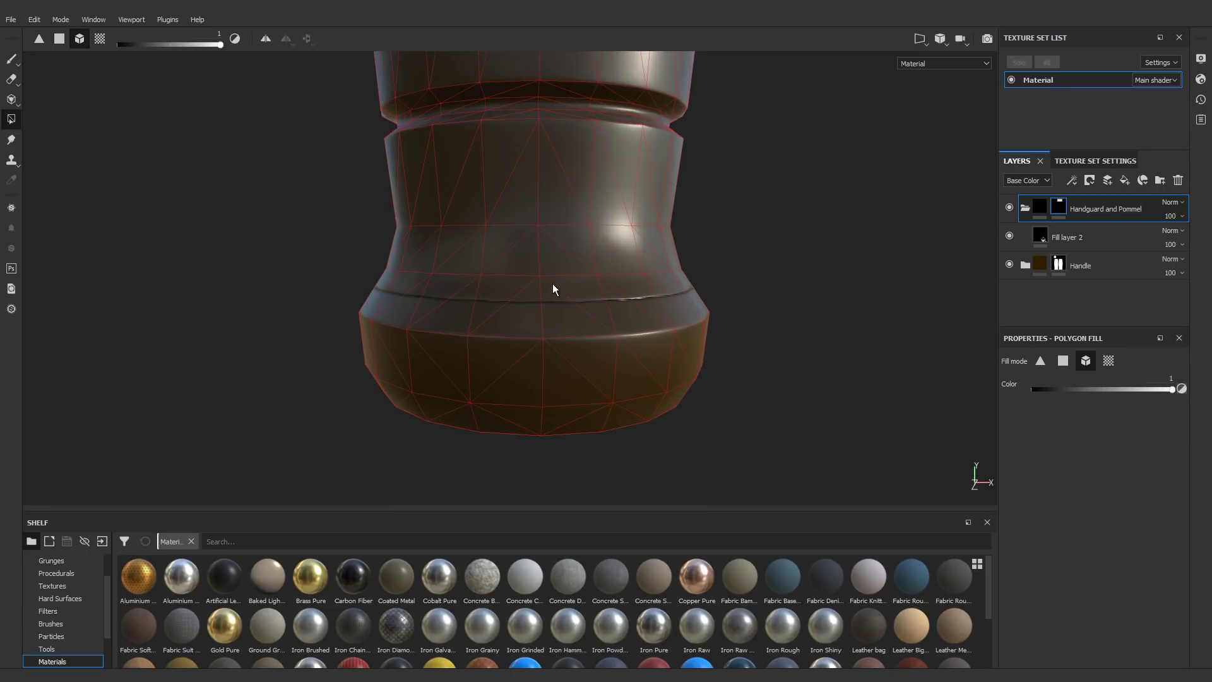
click(265, 40)
alt+drag(392, 176, 507, 267)
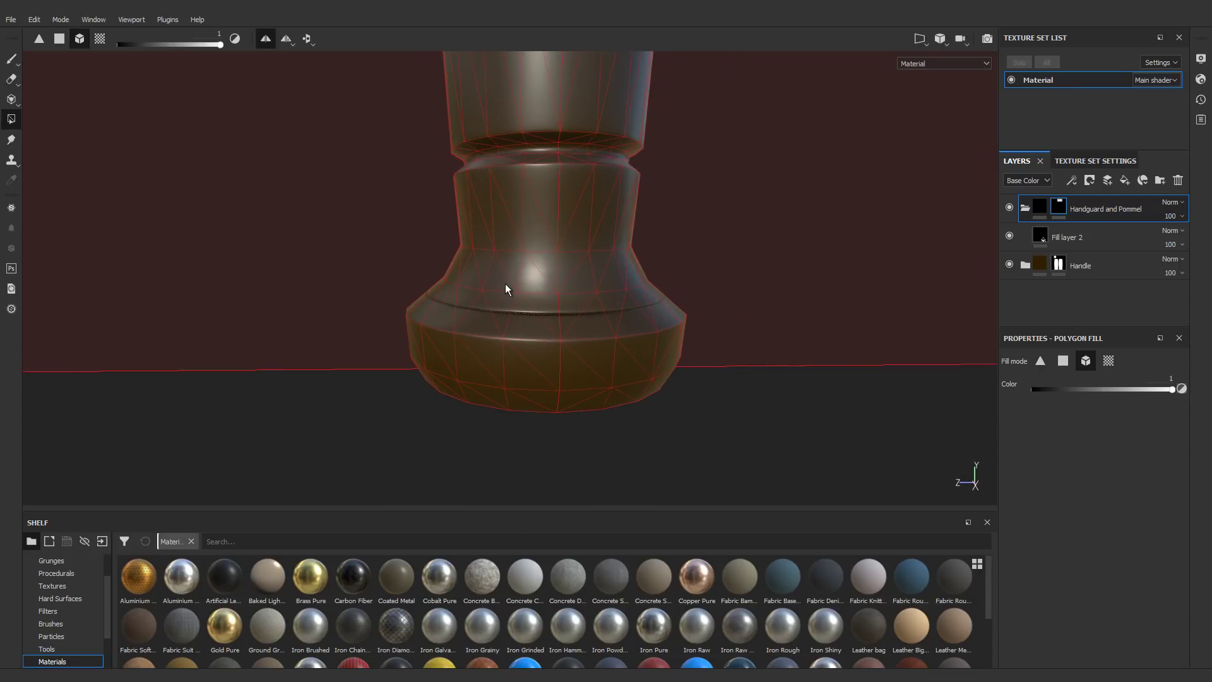
click(940, 39)
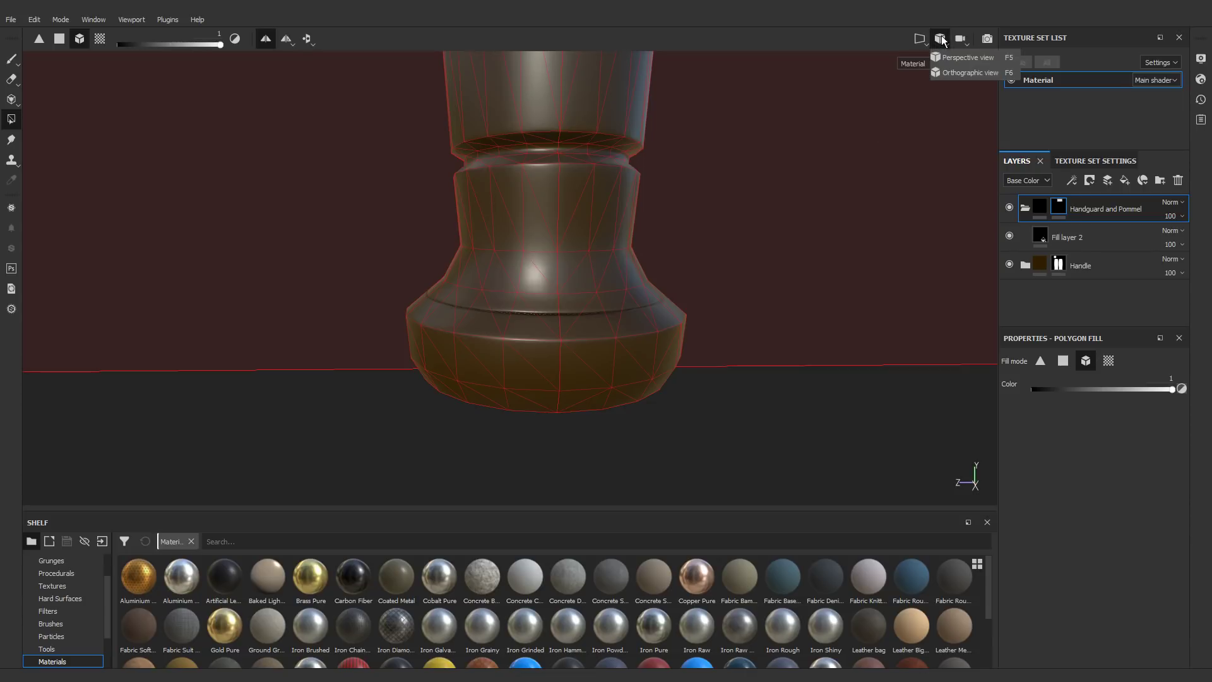
click(952, 72)
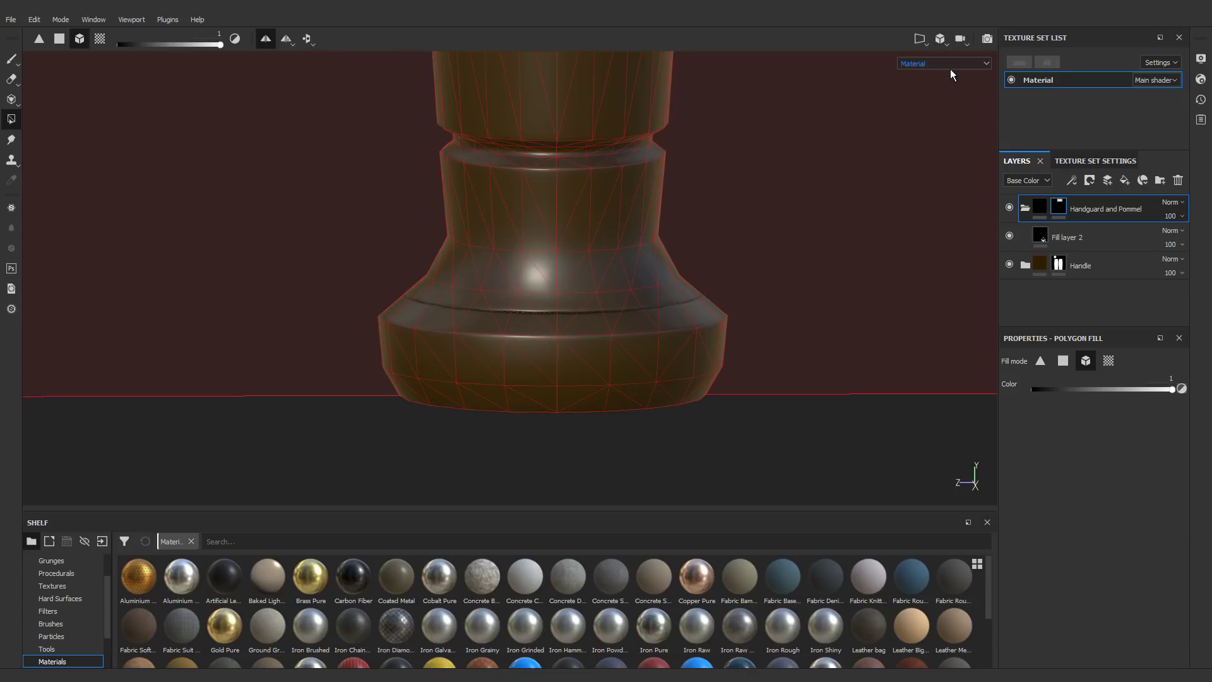
Step: Add the polygons of the pommel's lower section to the Handguard and Pommel mask using Polygon fill
alt+drag(597, 292, 554, 273)
alt+middle_drag(596, 343, 556, 332)
alt+right_drag(491, 356, 541, 329)
alt+middle_drag(540, 329, 551, 323)
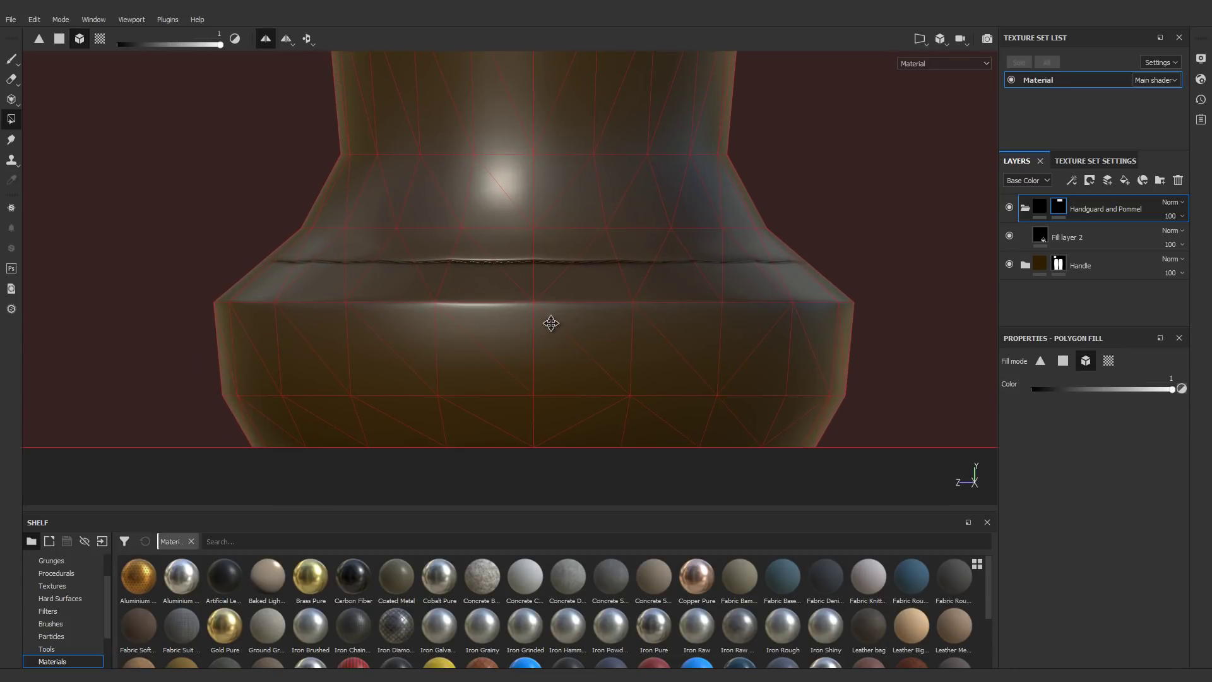
alt+right_drag(515, 337, 532, 328)
mouse_move(532, 328)
alt+middle_down()
mouse_move(544, 323)
mouse_move(520, 308)
alt+middle_up()
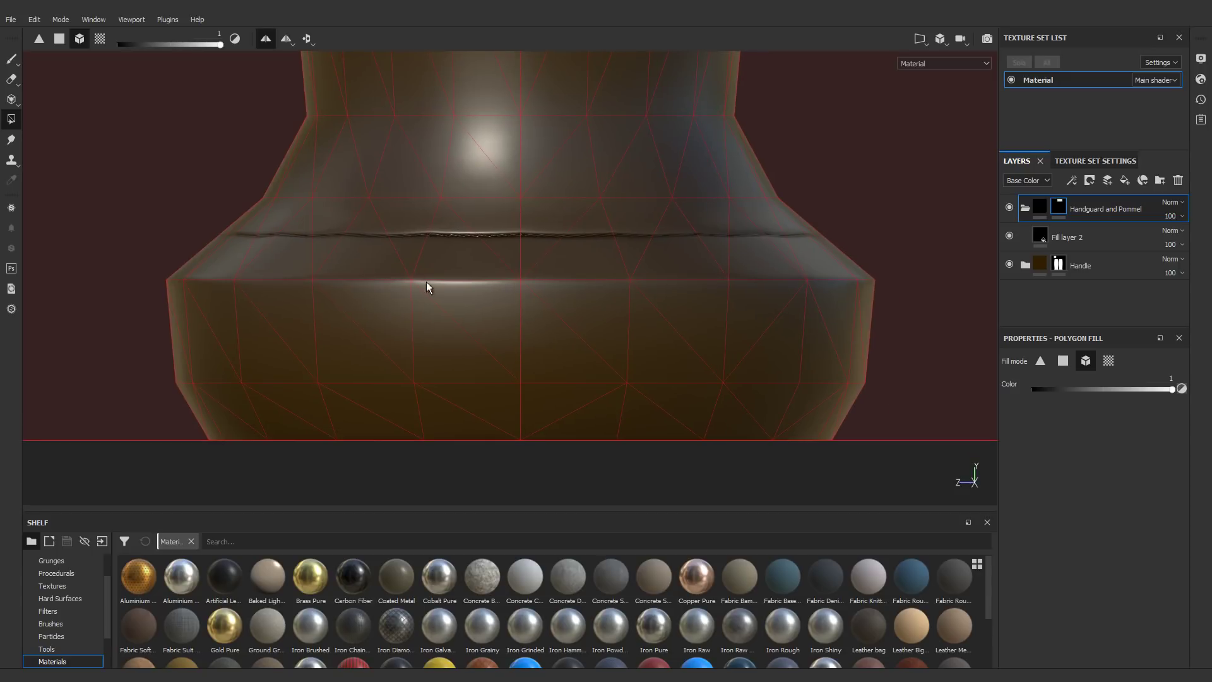
click(59, 39)
drag(126, 311, 889, 474)
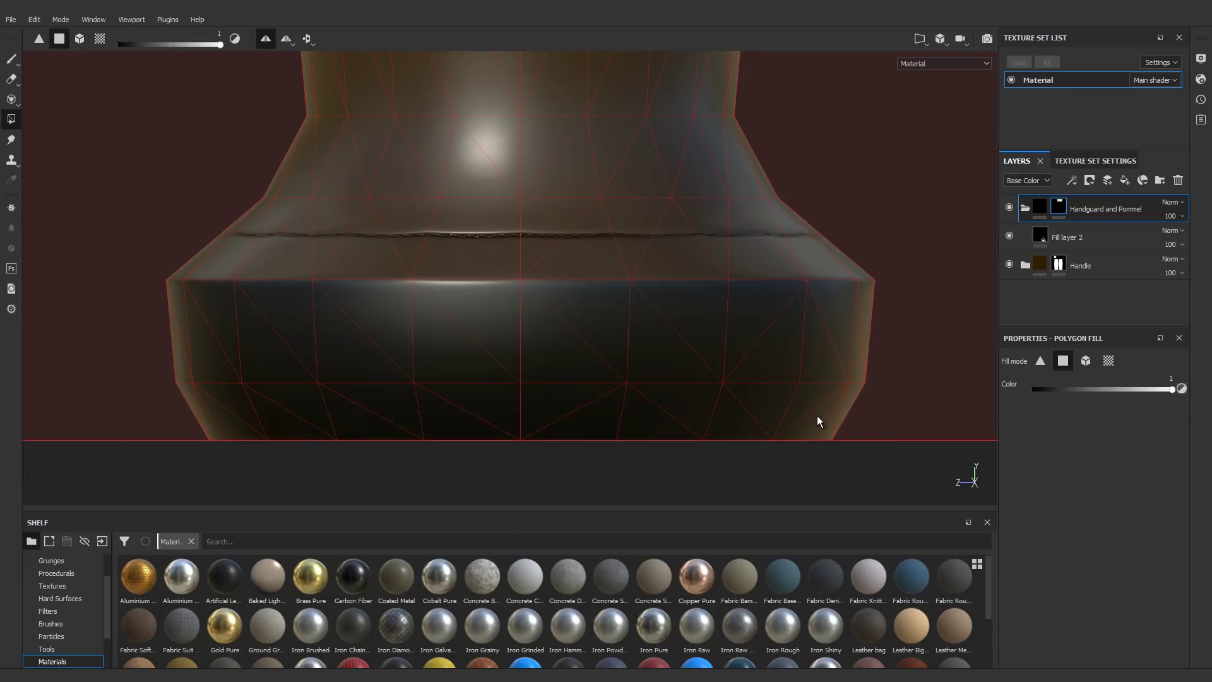
Step: Set up the Paint brush for the Handguard and Pommel mask with grayscale 1, a hard edge and size 2.73
scroll(555, 236, up, 1)
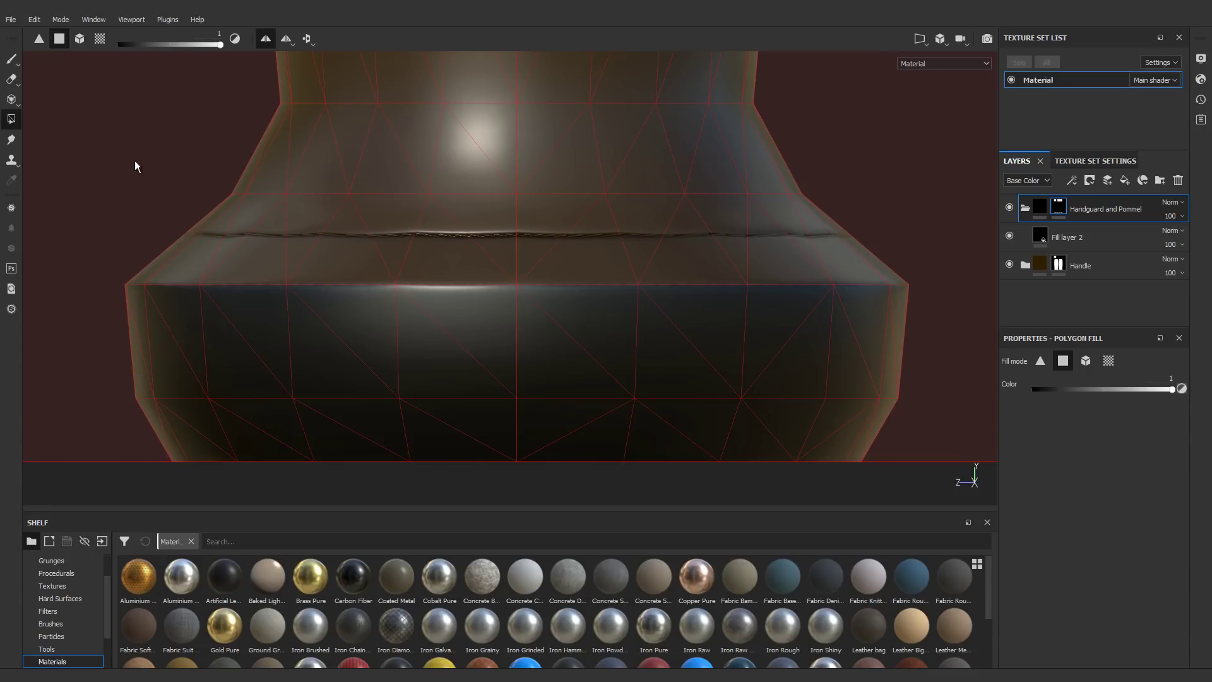
click(11, 60)
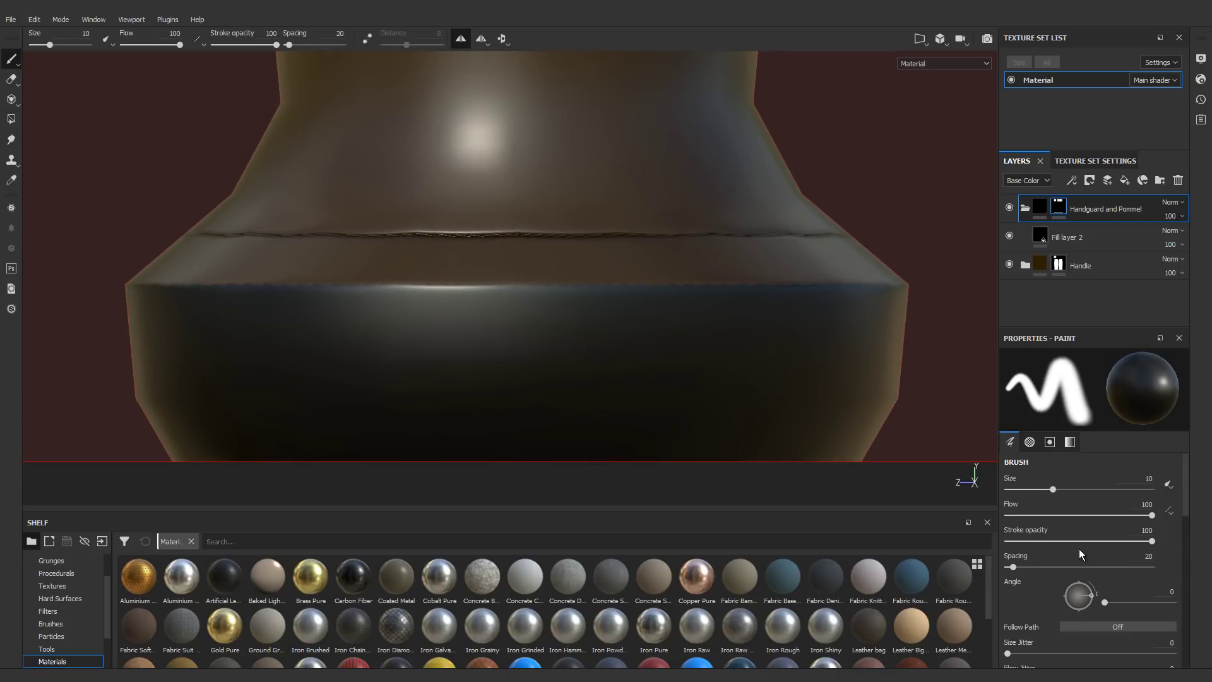
scroll(1079, 543, down, 10)
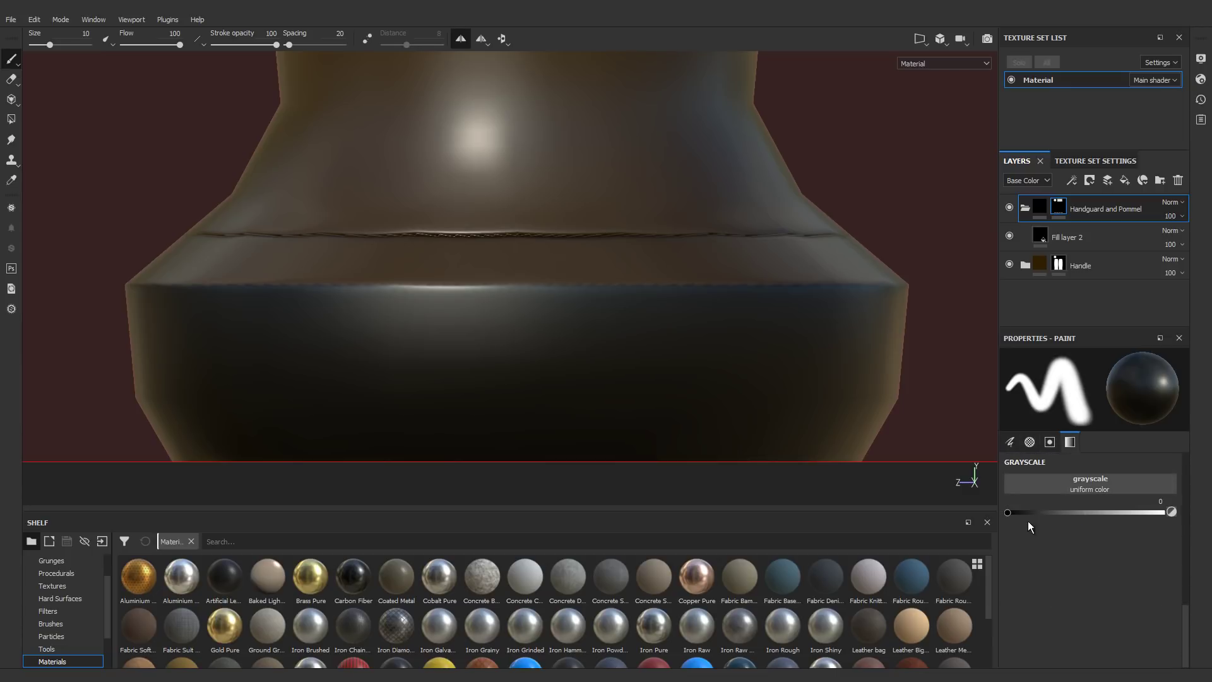
drag(1009, 512, 1192, 518)
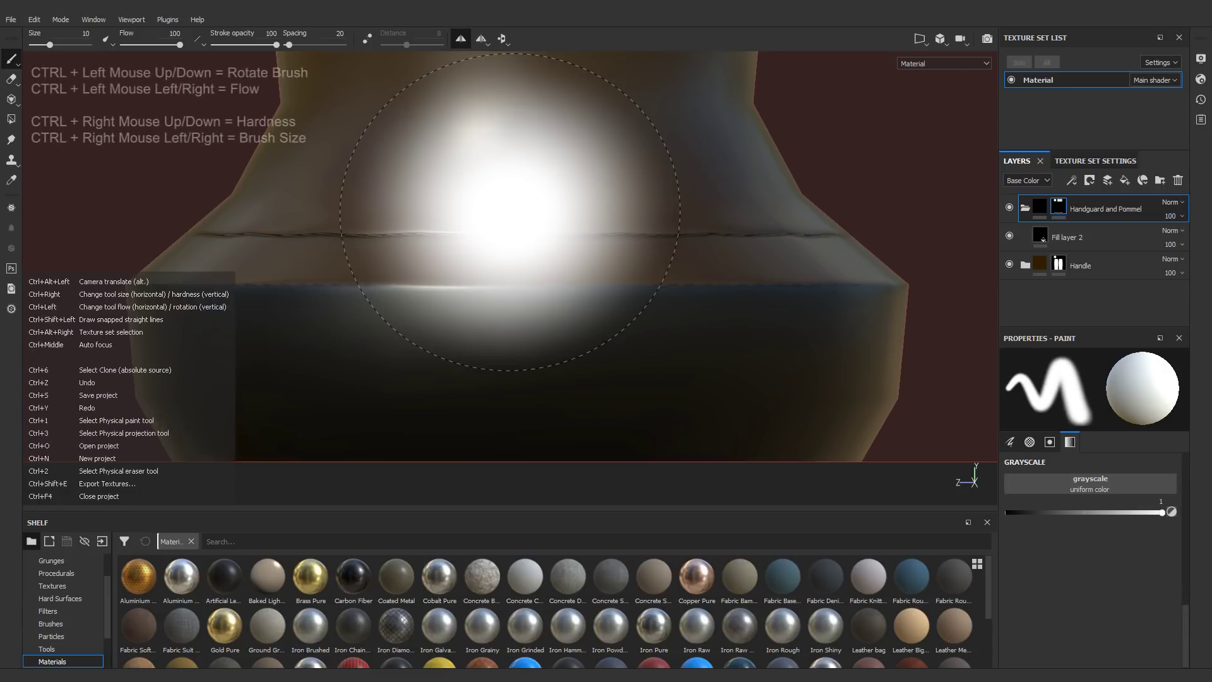
ctrl+right_drag(509, 211, 509, 212)
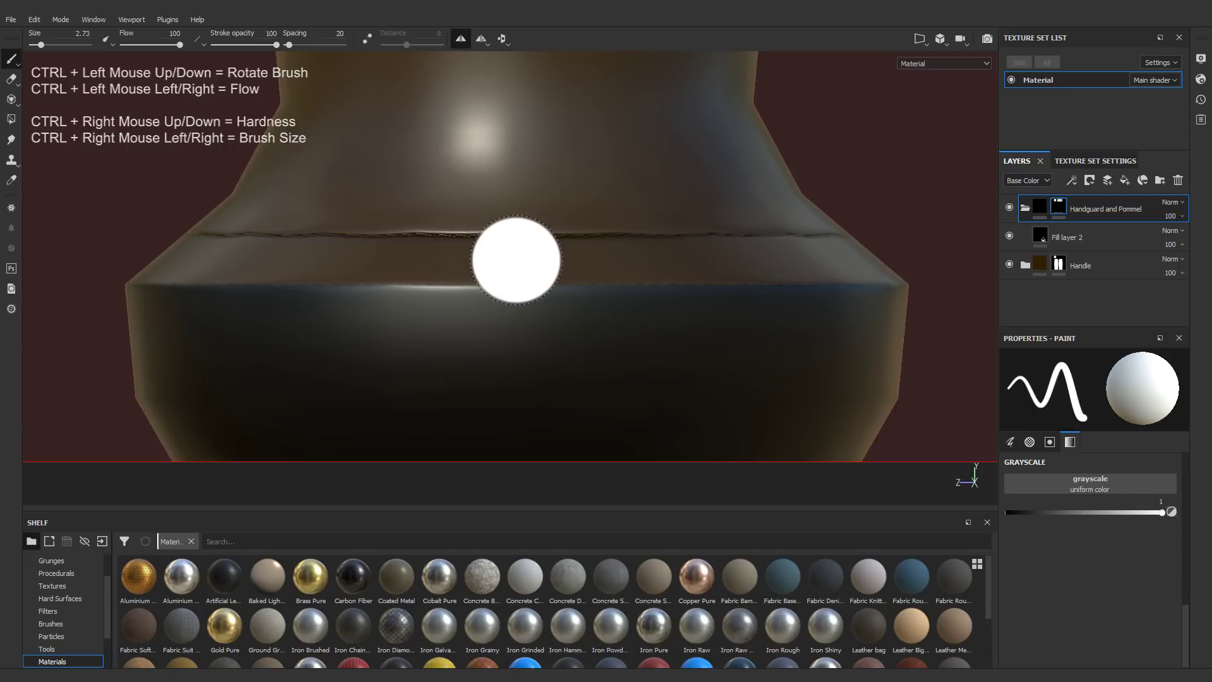
Step: Paint the pommel's sloped upper band white in the Handguard and Pommel mask, up to the seam with the handle
scroll(515, 265, up, 1)
mouse_move(113, 284)
mouse_down()
mouse_move(893, 279)
mouse_move(742, 265)
mouse_move(143, 267)
mouse_move(698, 222)
mouse_move(587, 233)
mouse_move(566, 251)
mouse_move(668, 257)
mouse_up()
scroll(668, 256, up, 3)
drag(533, 370, 752, 331)
drag(488, 366, 379, 363)
scroll(271, 296, down, 3)
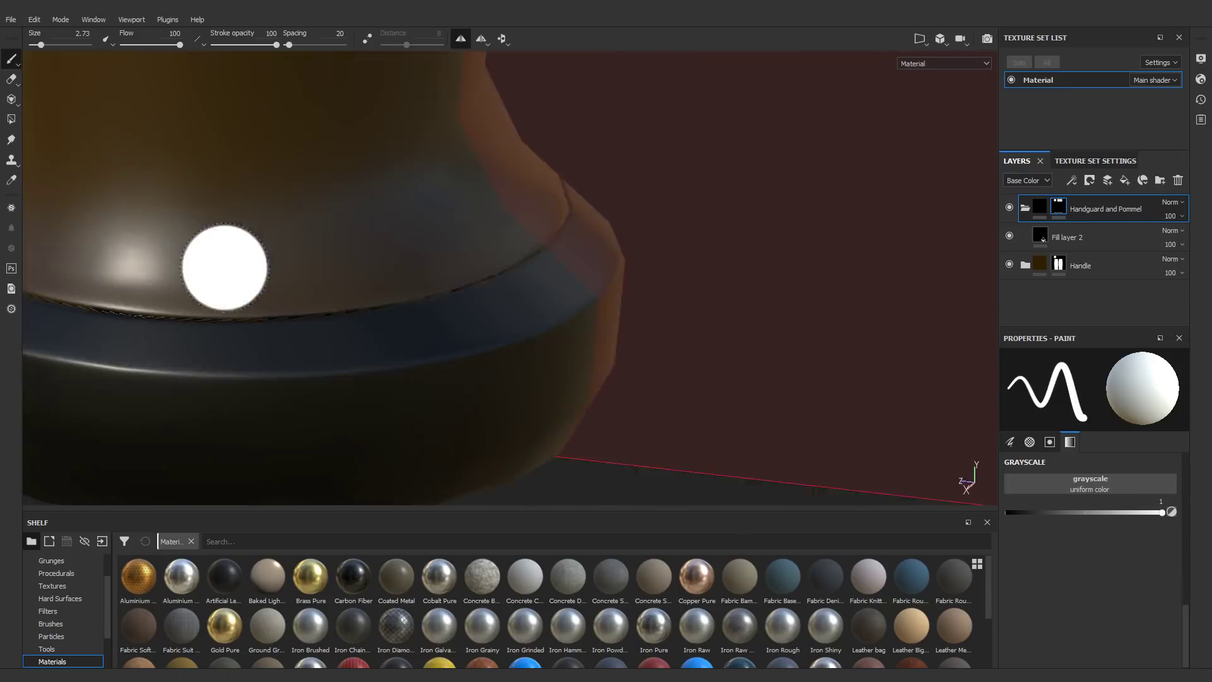
alt+drag(271, 329, 525, 349)
scroll(292, 233, up, 3)
mouse_move(221, 334)
mouse_down()
mouse_move(288, 360)
mouse_move(534, 381)
mouse_move(814, 377)
mouse_up()
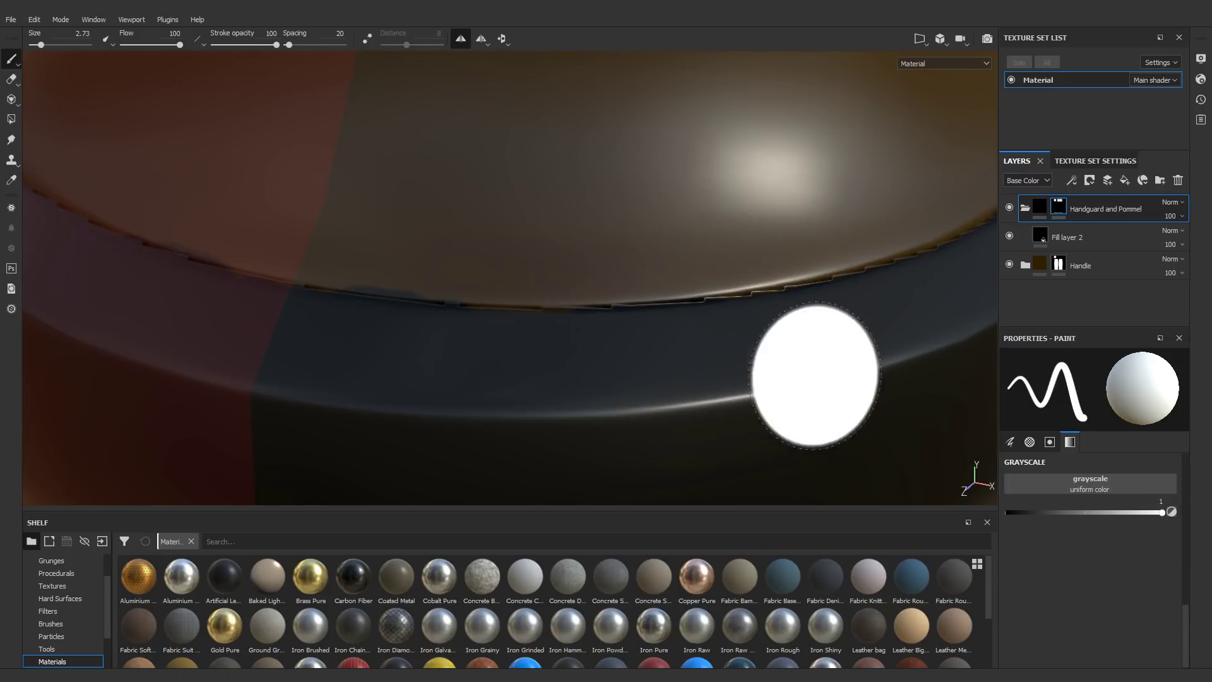
Step: Set the mask brush's grayscale to 0 so it paints black
drag(1161, 511, 990, 521)
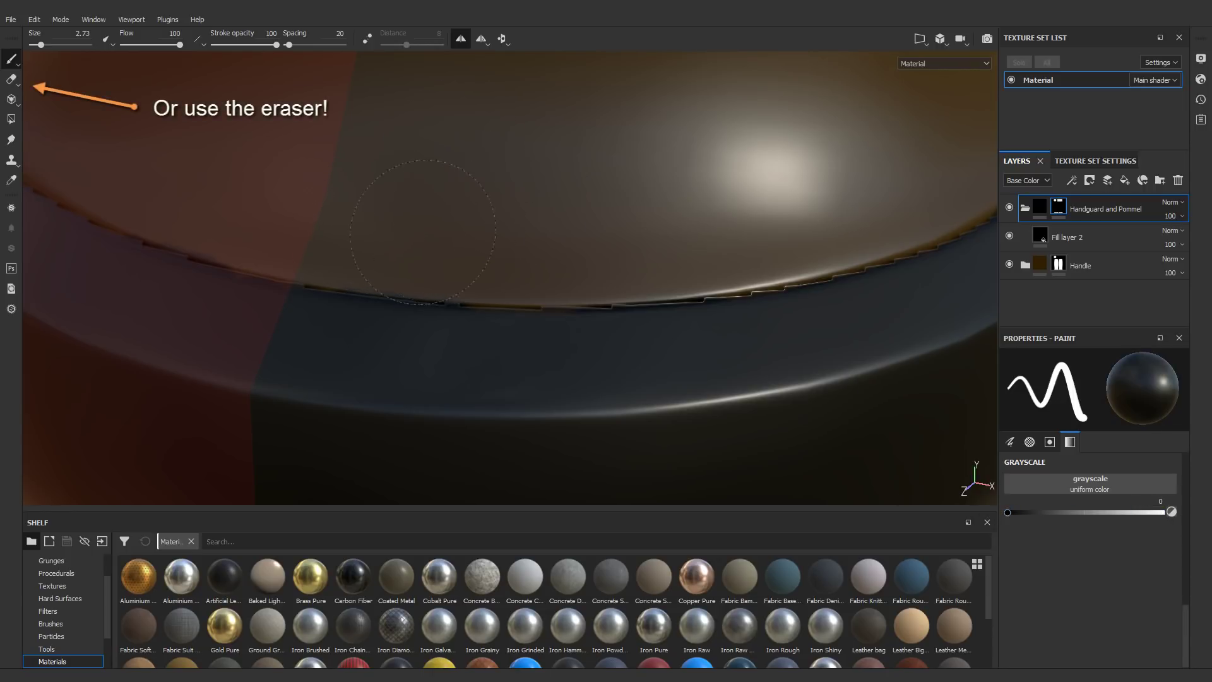
scroll(814, 181, down, 4)
alt+drag(814, 181, 473, 270)
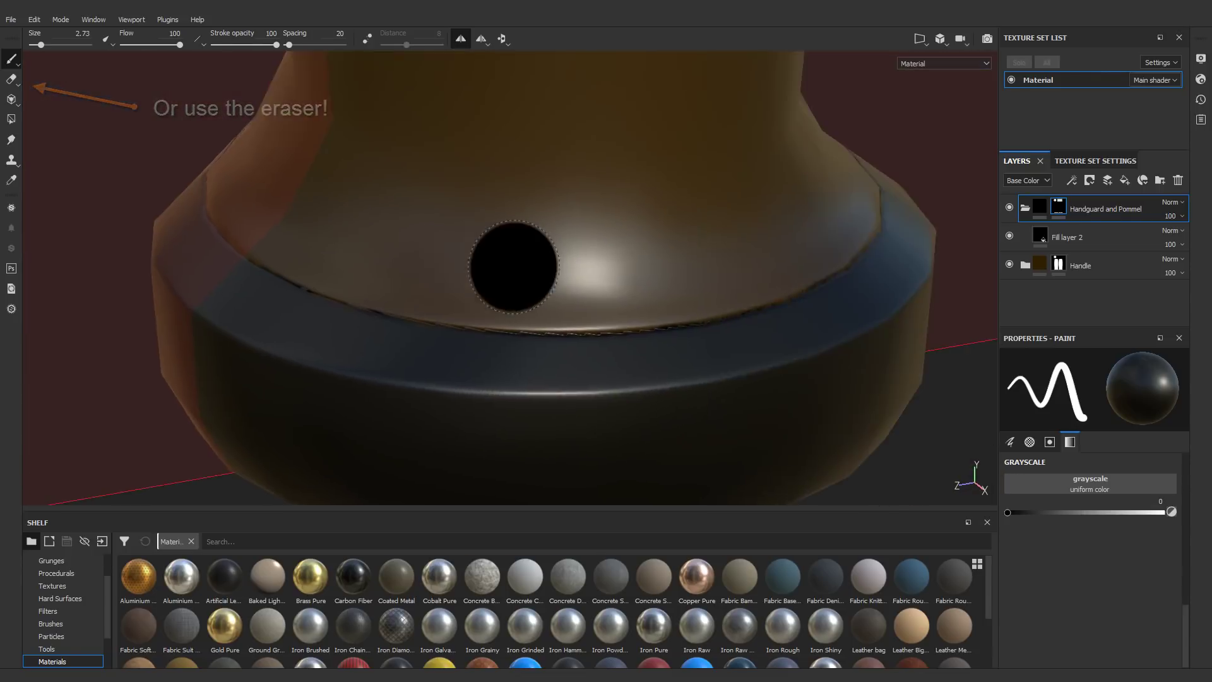
Step: Turn symmetry off and collapse the Handguard and Pommel folder
scroll(610, 236, down, 5)
alt+drag(610, 236, 584, 203)
alt+middle_drag(584, 203, 565, 333)
scroll(574, 295, down, 6)
alt+middle_drag(576, 171, 557, 278)
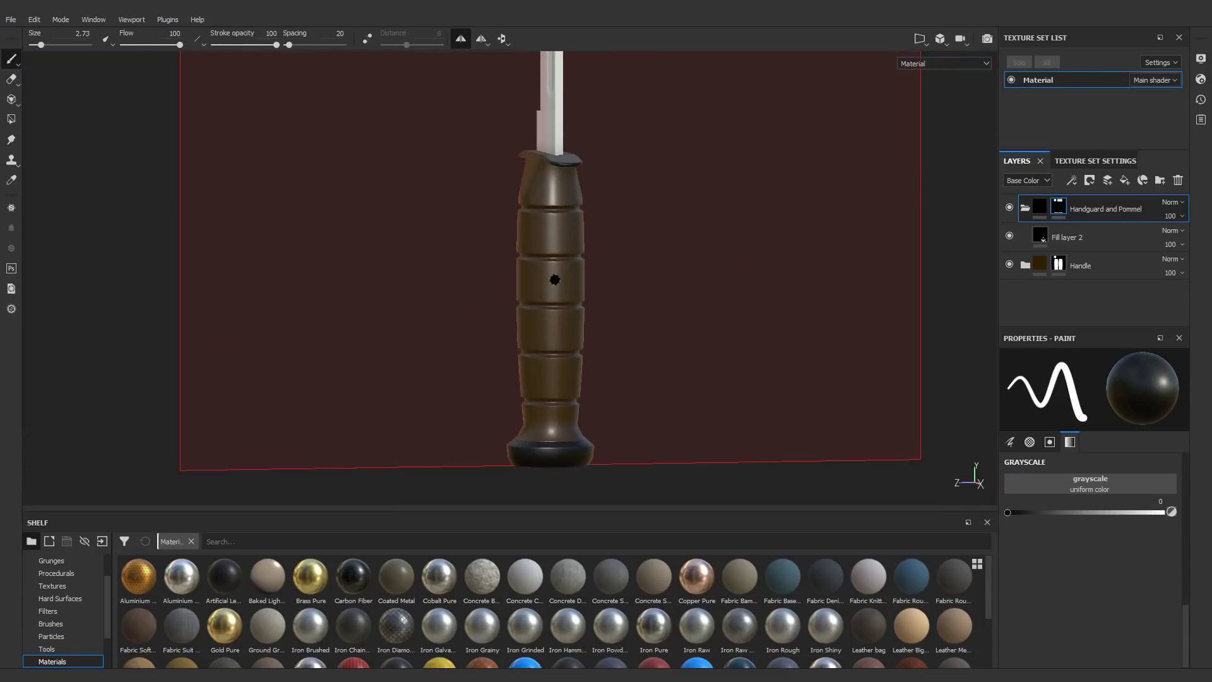
alt+drag(558, 279, 663, 322)
alt+drag(526, 281, 539, 285)
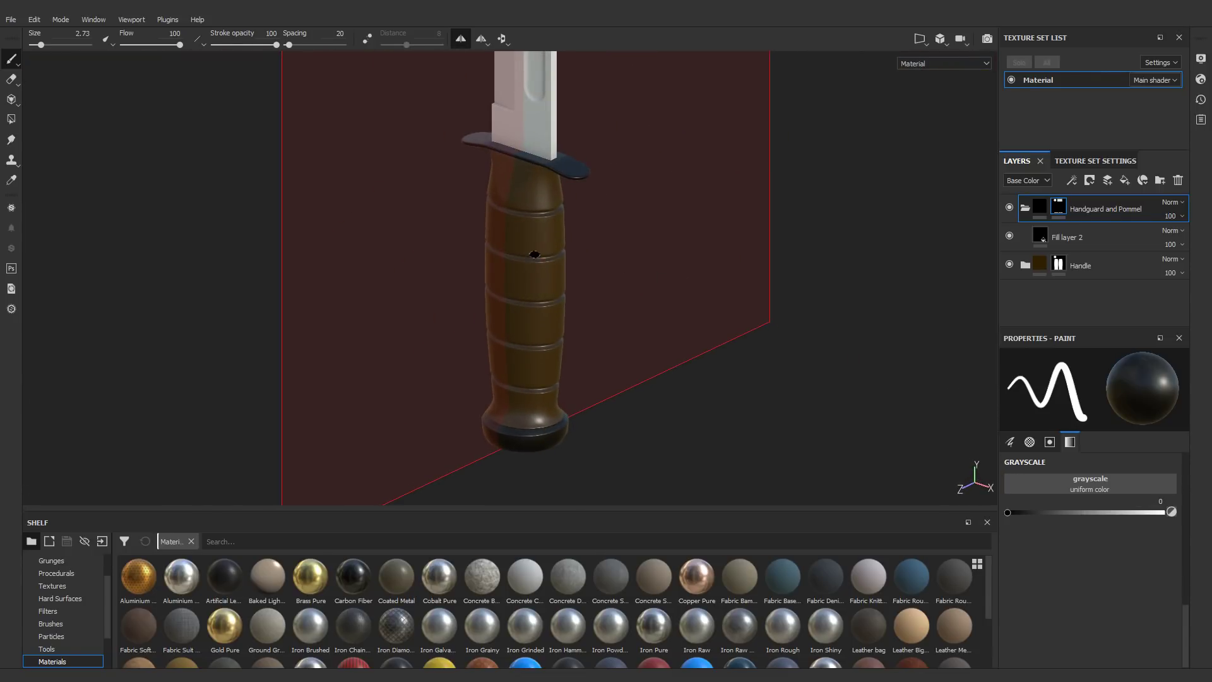
click(460, 39)
alt+drag(514, 113, 741, 137)
mouse_move(501, 166)
alt+mouse_down()
mouse_move(531, 205)
mouse_move(533, 190)
alt+mouse_up()
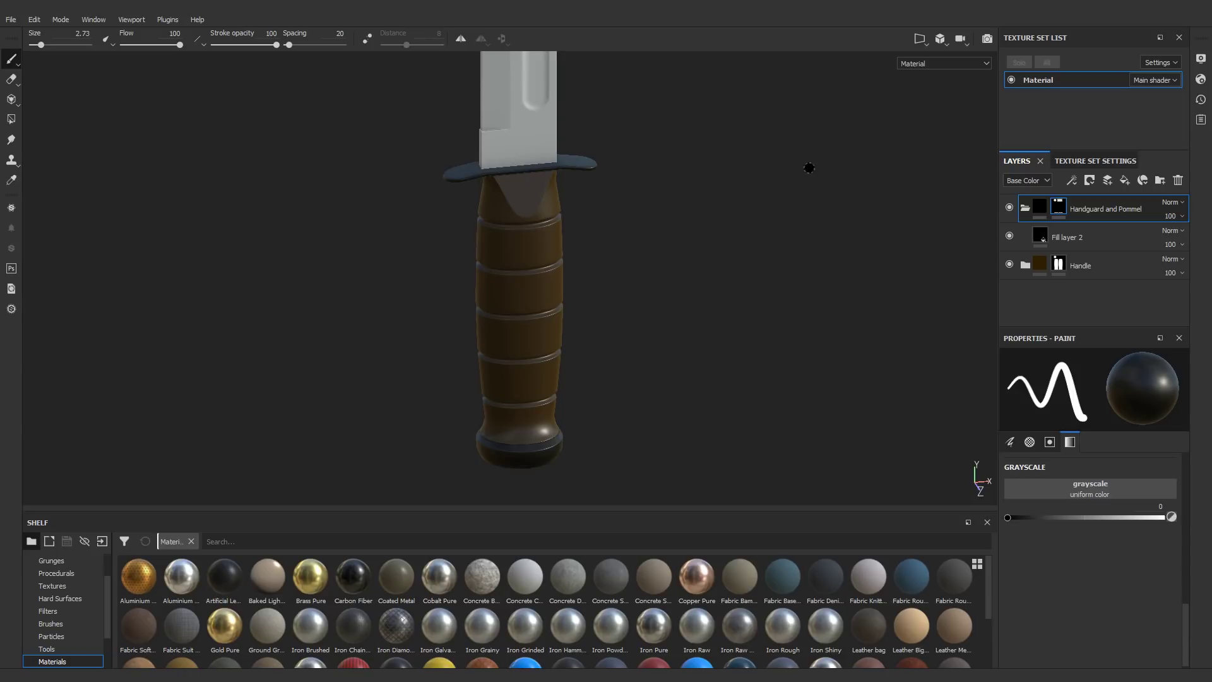
click(1025, 210)
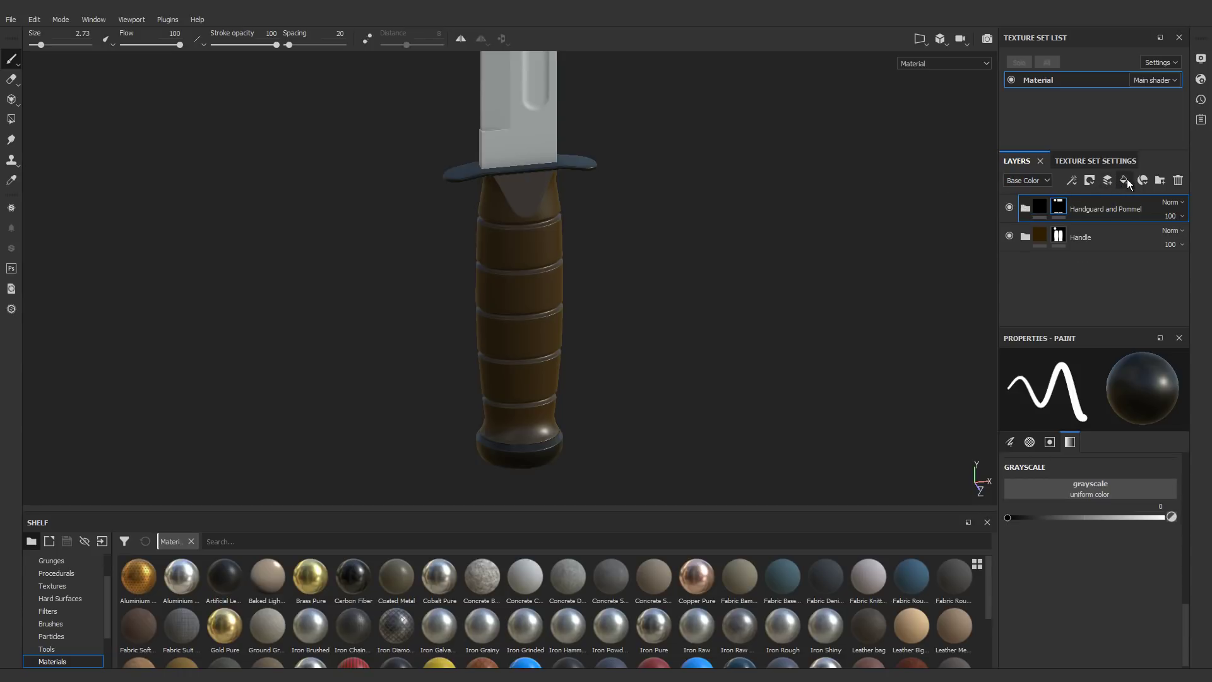
Step: Add a fill layer above the Handguard and Pommel folder and darken its base color to a medium grey
click(1124, 179)
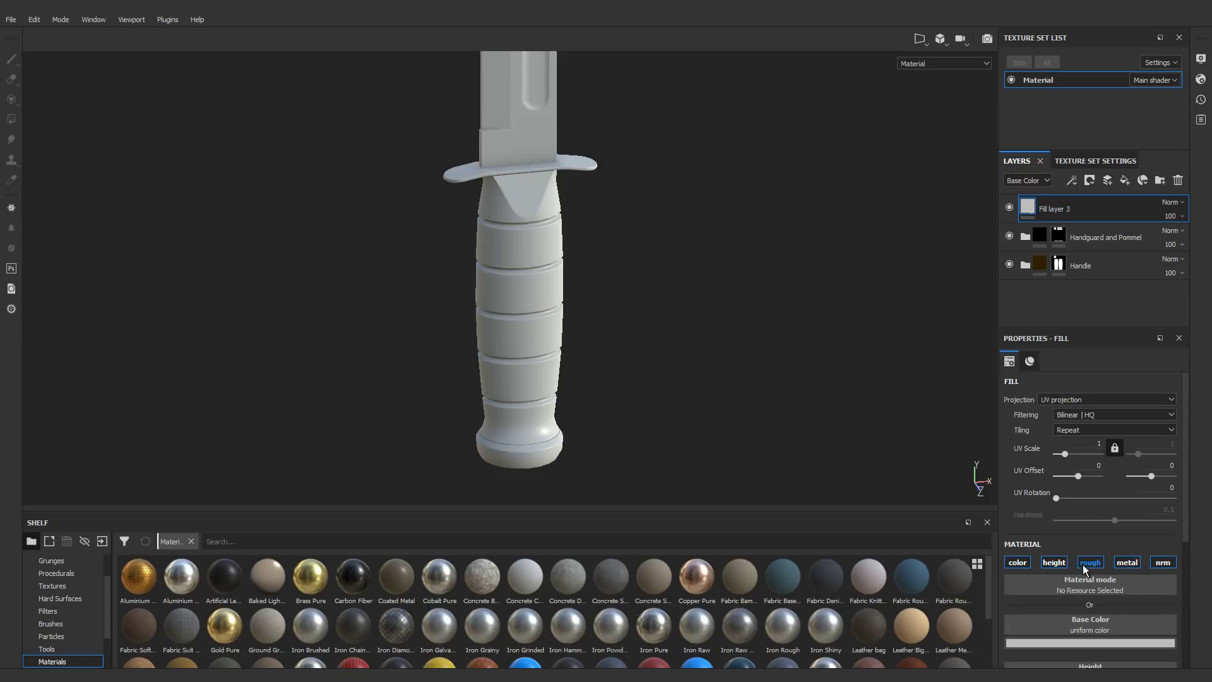
scroll(1095, 587, down, 1)
click(1091, 606)
drag(1194, 498, 1194, 520)
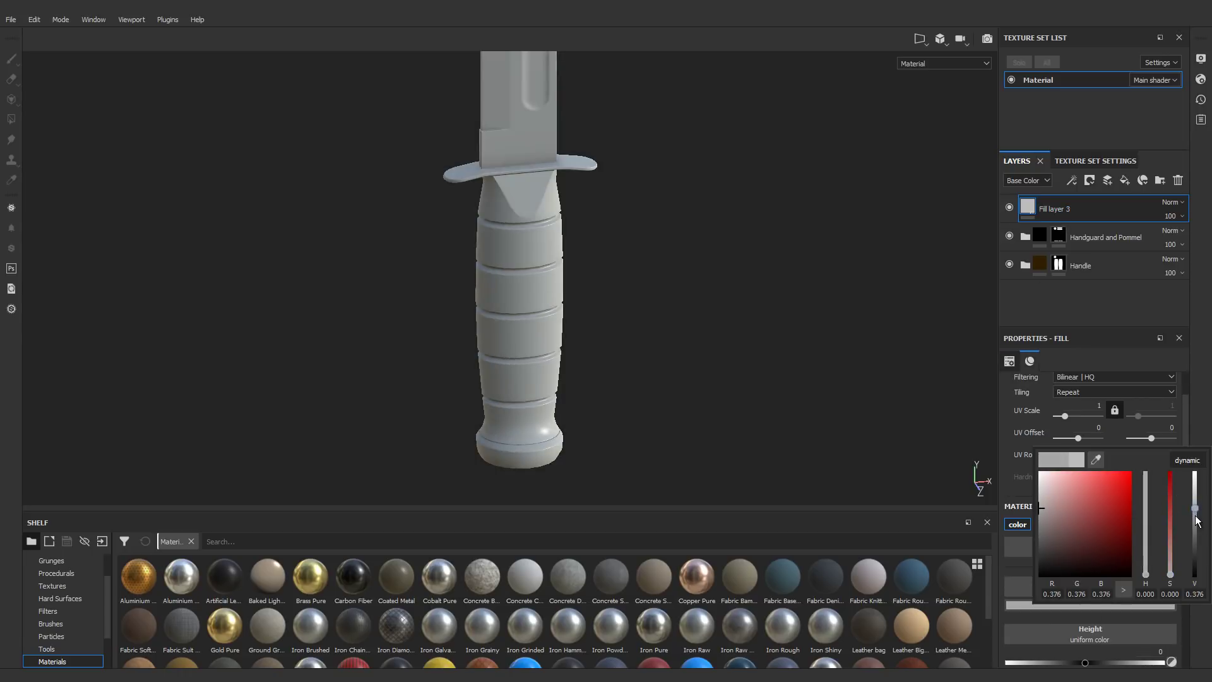
Step: Create a folder named Blade and move the grey fill layer into it
click(1159, 181)
double_click(1065, 209)
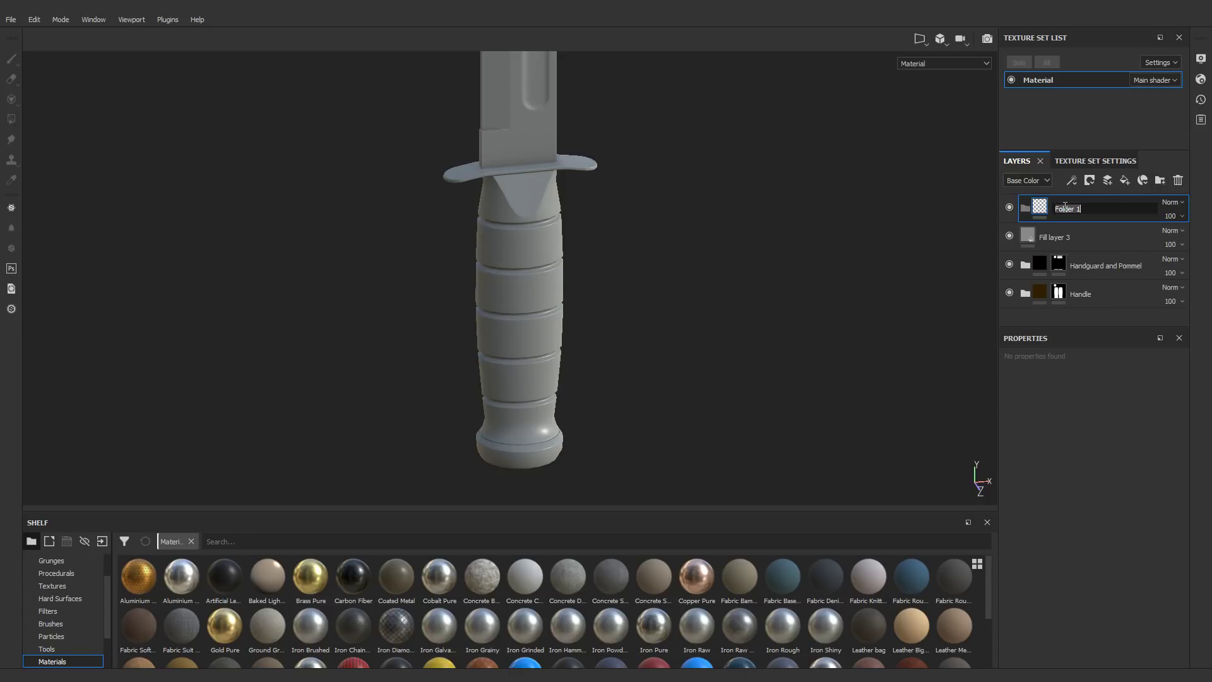
text(Blade)
key(Return)
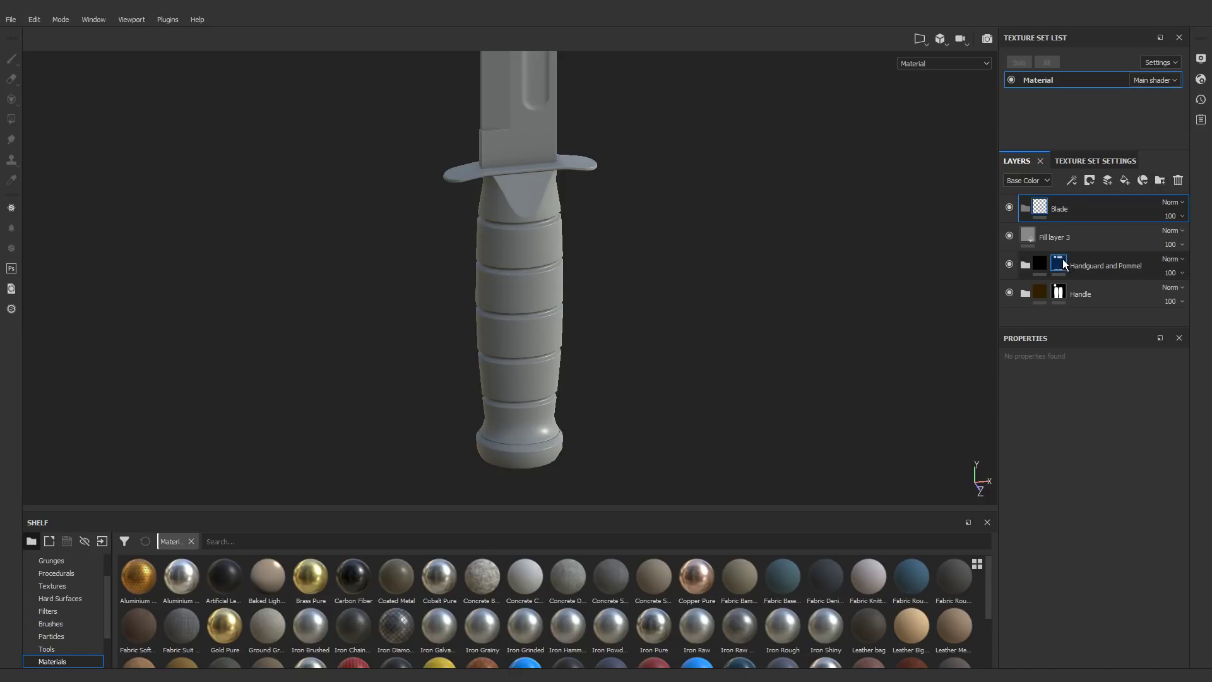
drag(1065, 241, 1070, 205)
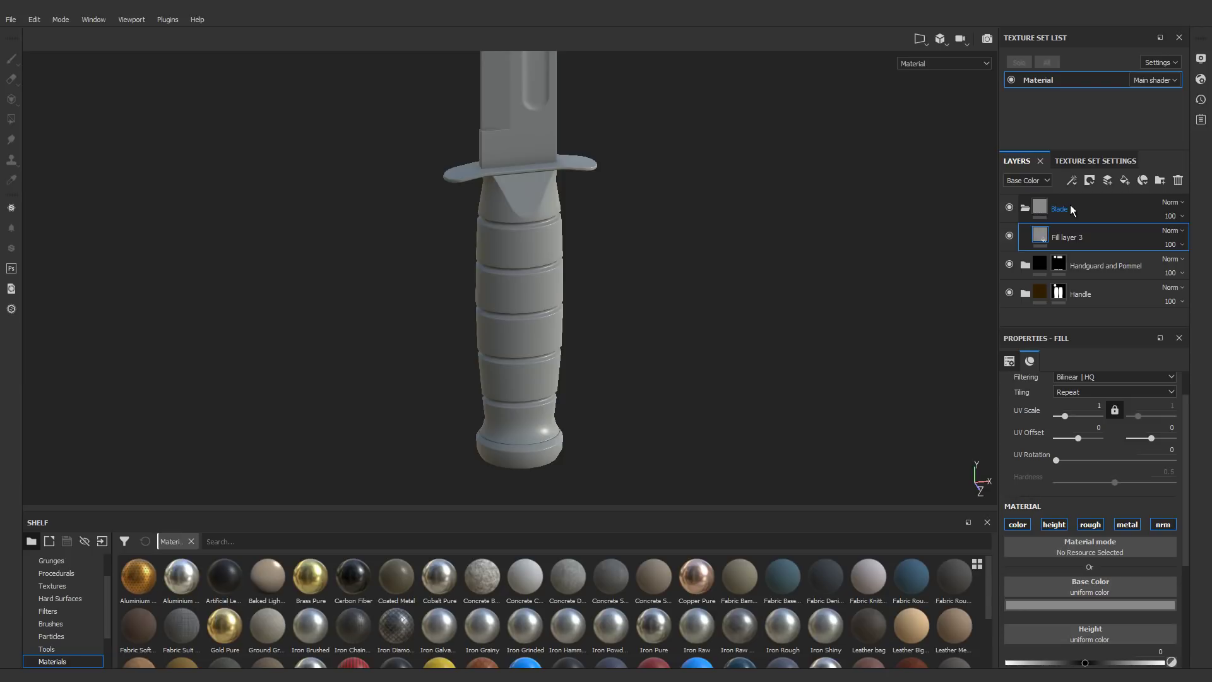
Step: Add a black mask to the Blade folder and bring the blade into view
click(1044, 211)
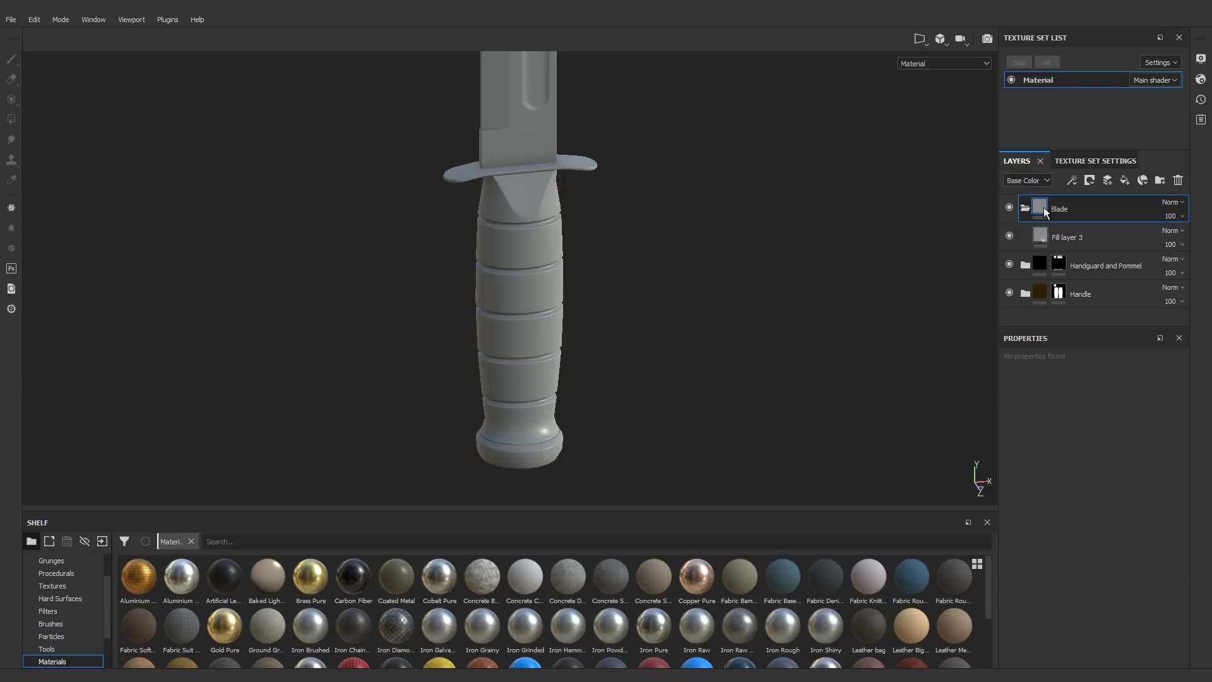
click(1089, 181)
click(1110, 222)
middle_drag(530, 125, 537, 349)
scroll(547, 293, up, 1)
alt+middle_drag(537, 267, 525, 271)
scroll(525, 267, up, 1)
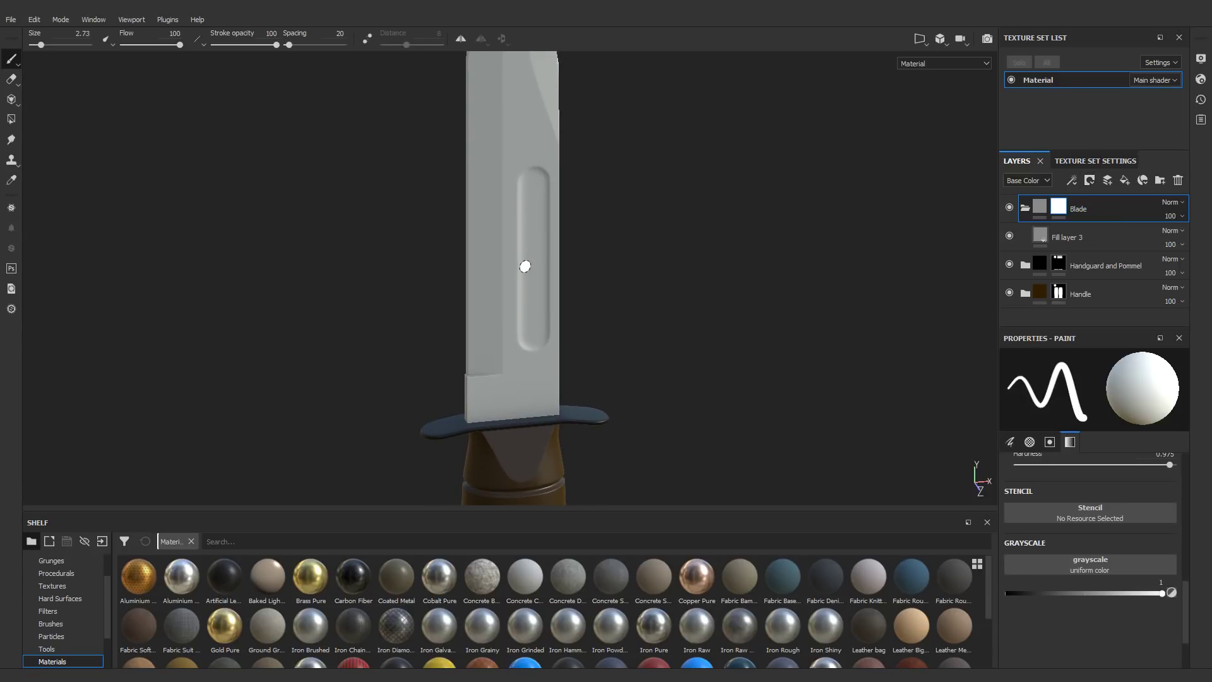
Step: Switch the 3D viewport to the perspective view, framed on the blade above the handguard
click(945, 44)
click(952, 56)
alt+drag(515, 233, 536, 197)
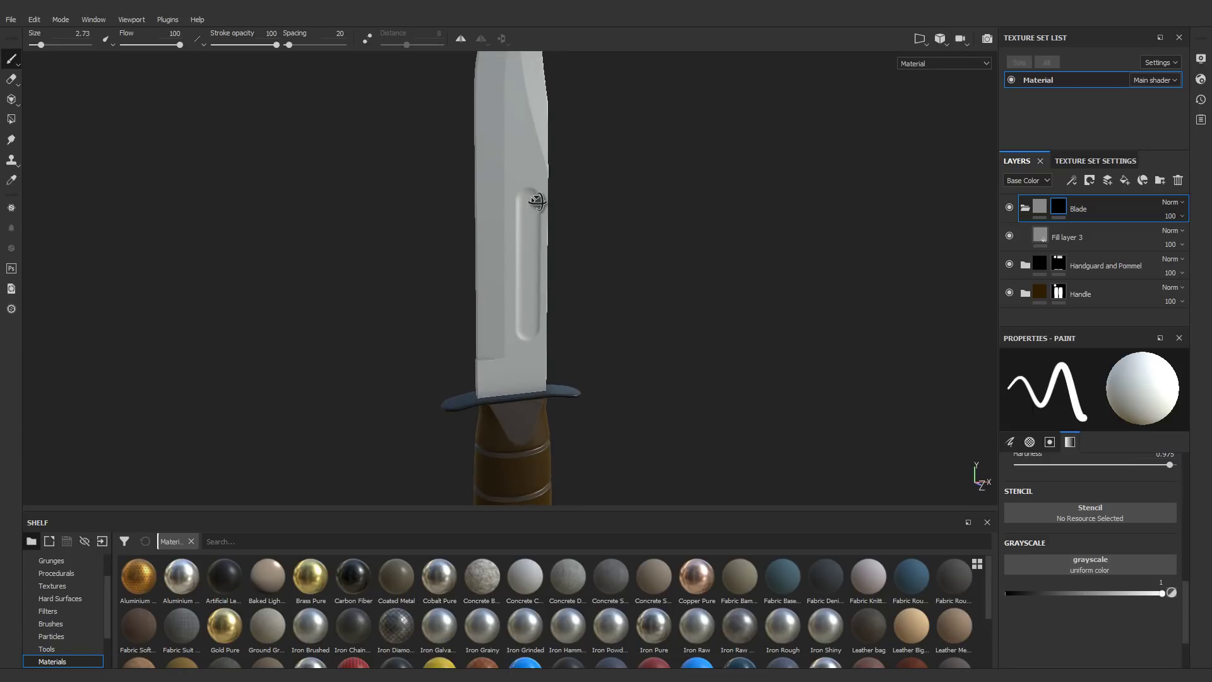
scroll(515, 233, up, 2)
alt+middle_drag(515, 243, 515, 232)
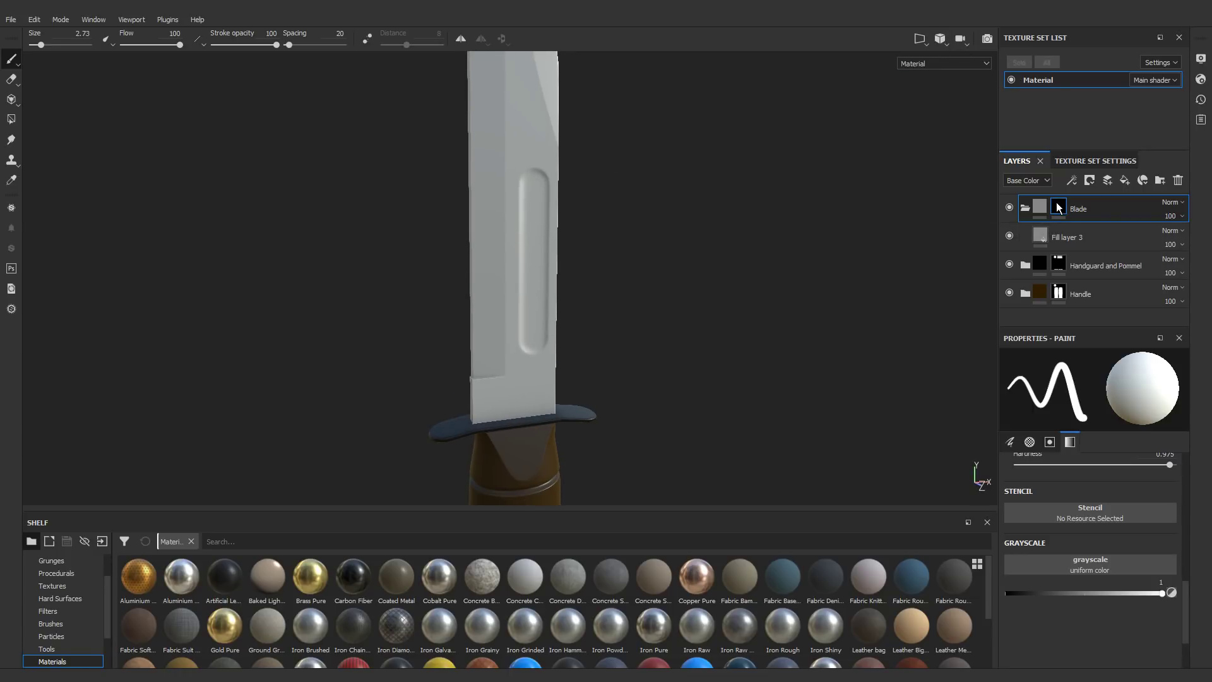
Step: Reveal the whole blade mesh in the Blade folder's mask using Polygon Fill in Mesh fill mode
click(11, 119)
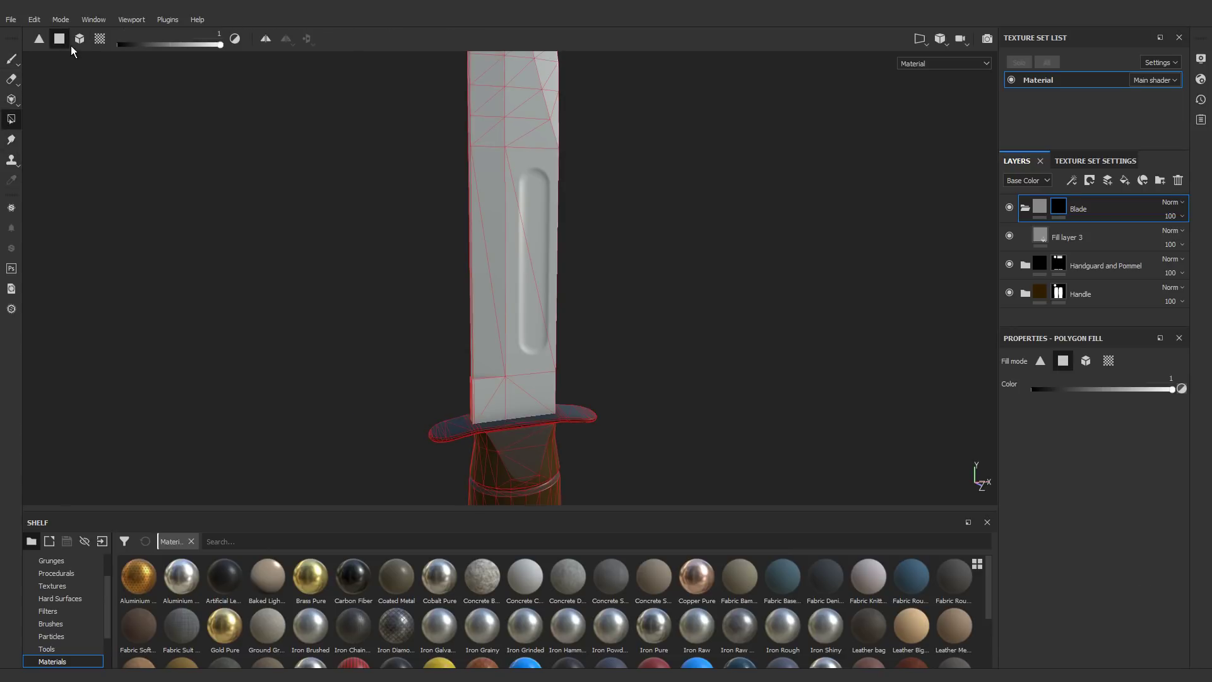
click(82, 39)
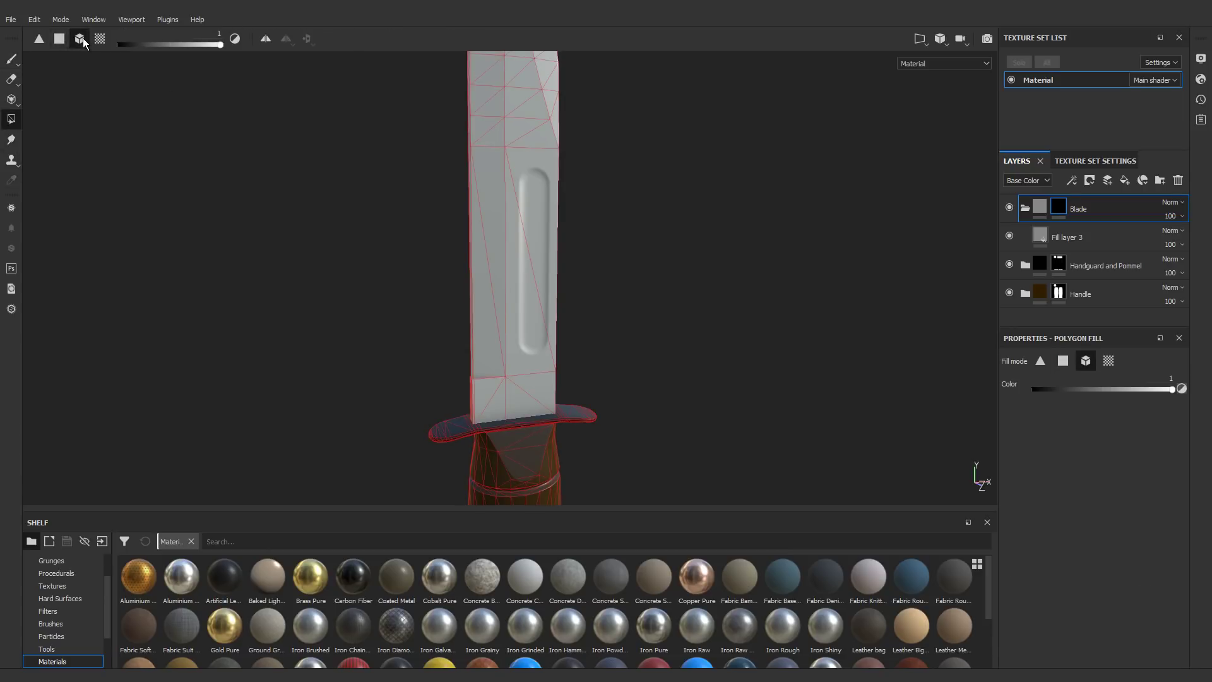
click(485, 226)
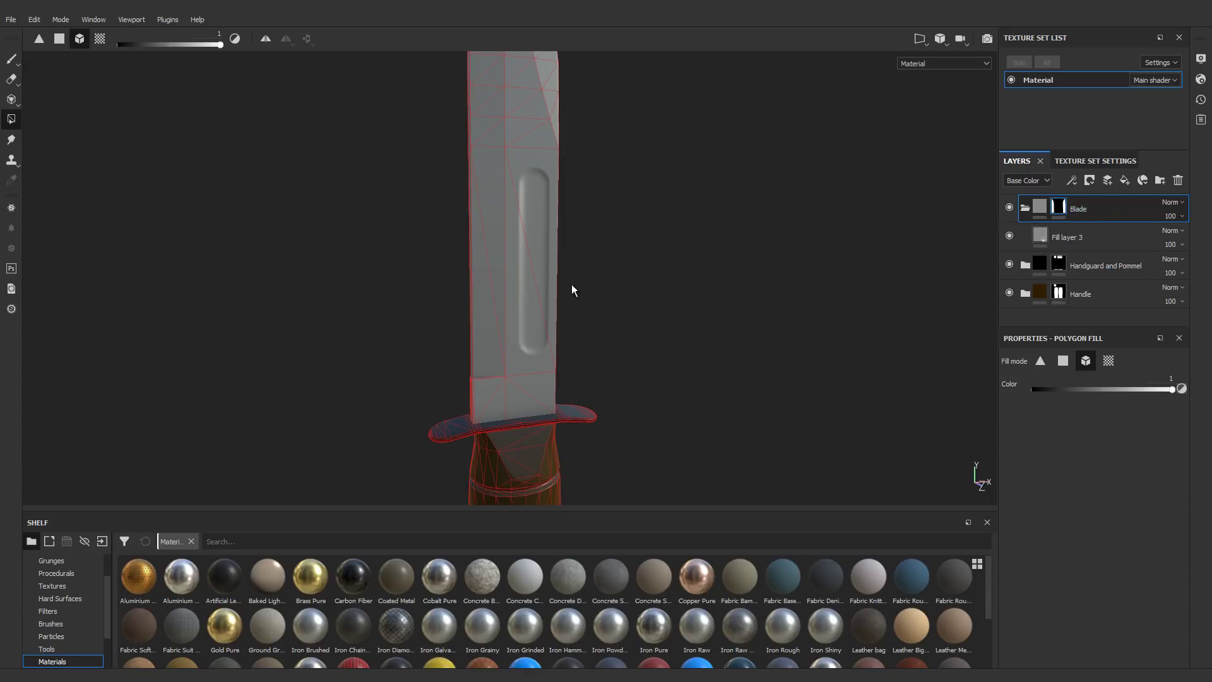
scroll(486, 348, up, 6)
alt+middle_drag(487, 343, 488, 321)
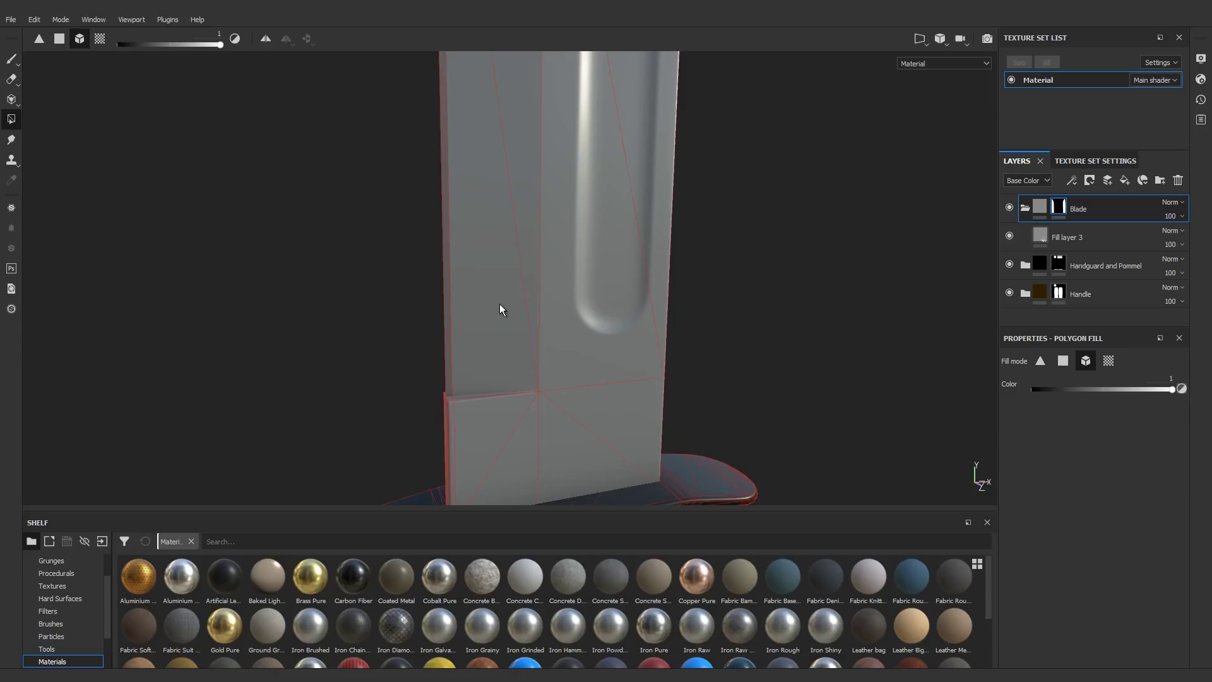
Step: Add a second fill layer above the grey one in the Blade folder and set its base color to near-black, 0.006
click(1075, 238)
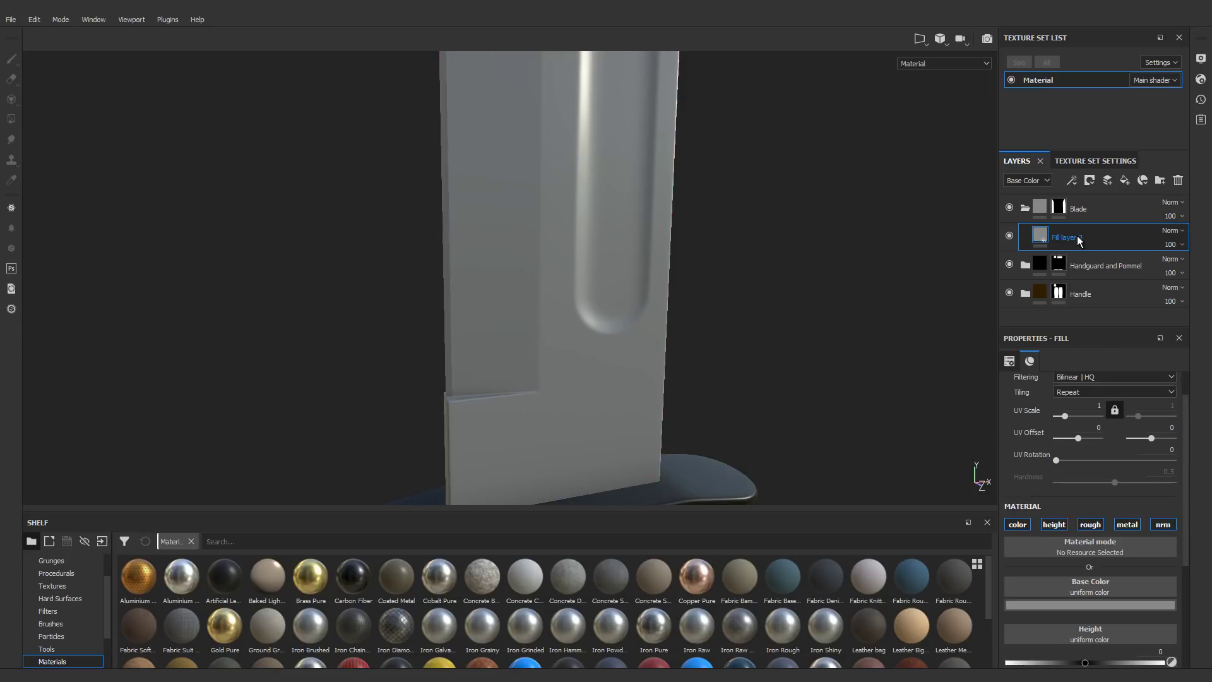
click(1124, 180)
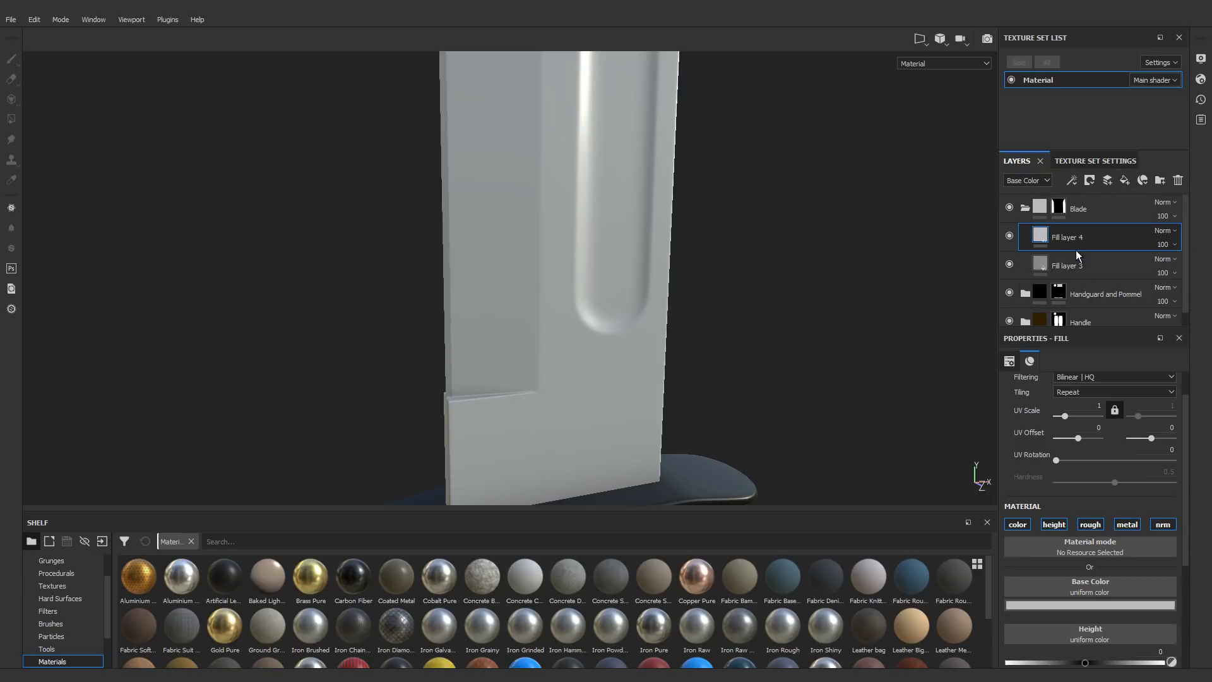
click(1108, 605)
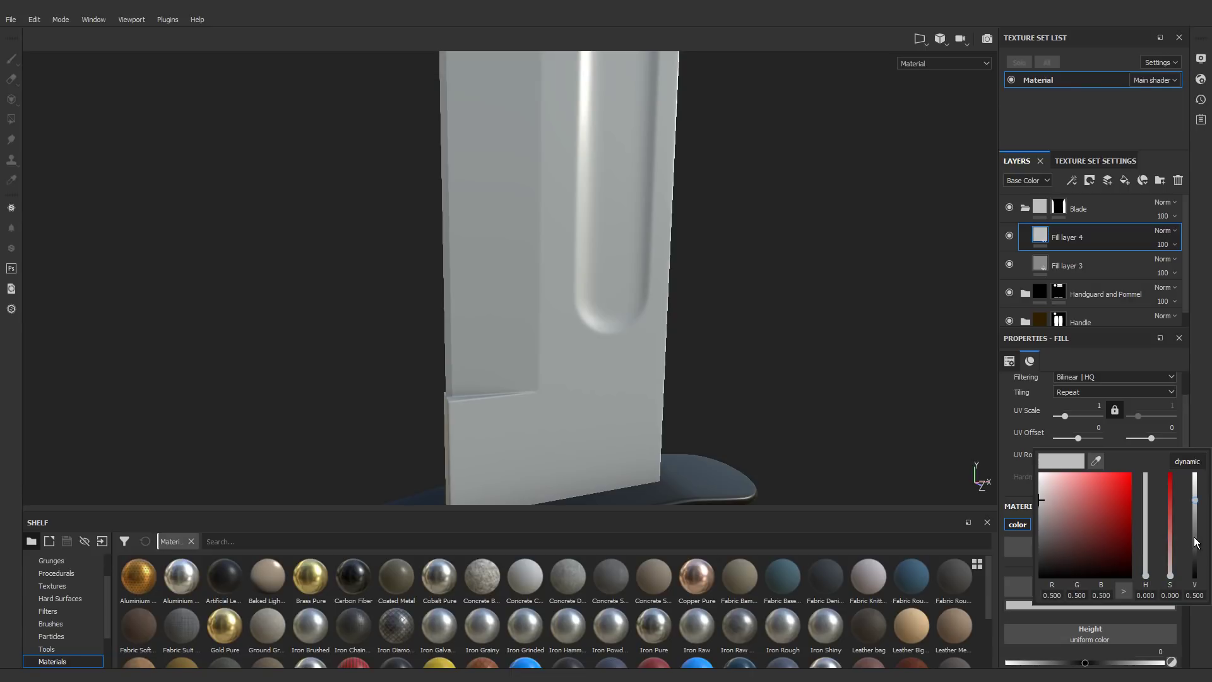
click(1194, 567)
drag(1194, 568, 1194, 571)
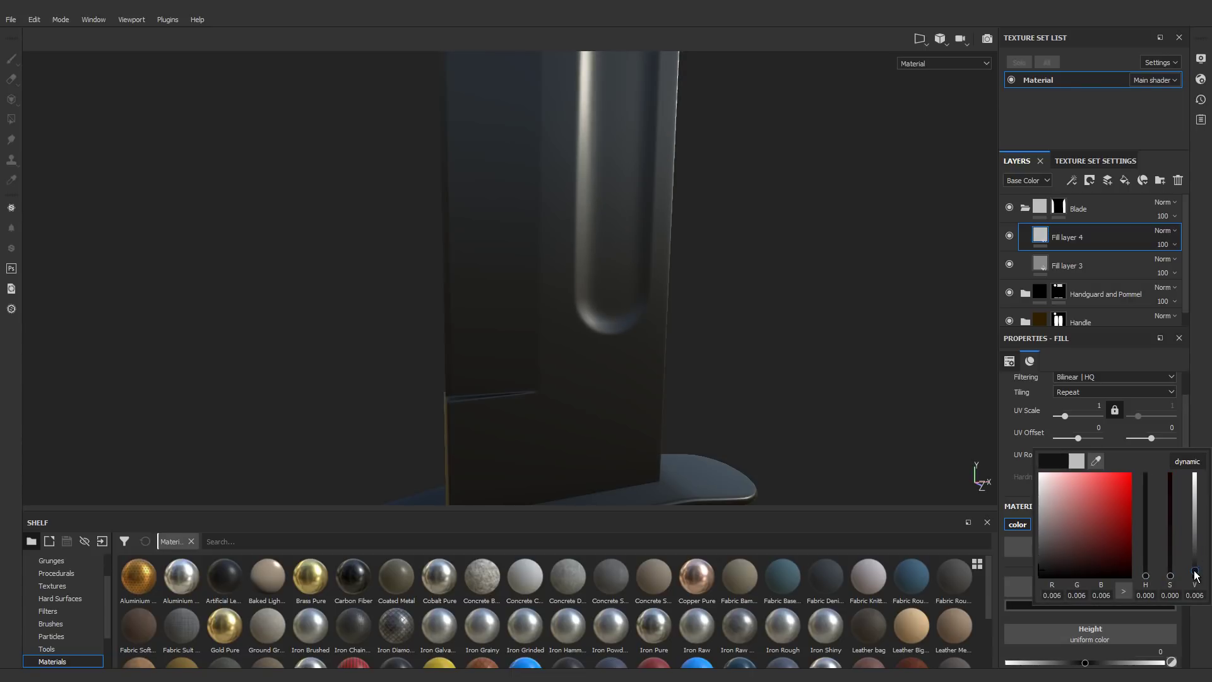
Step: Rename the near-black fill layer as Black Paint and the grey fill layer as Steel
double_click(1064, 239)
text(Black P)
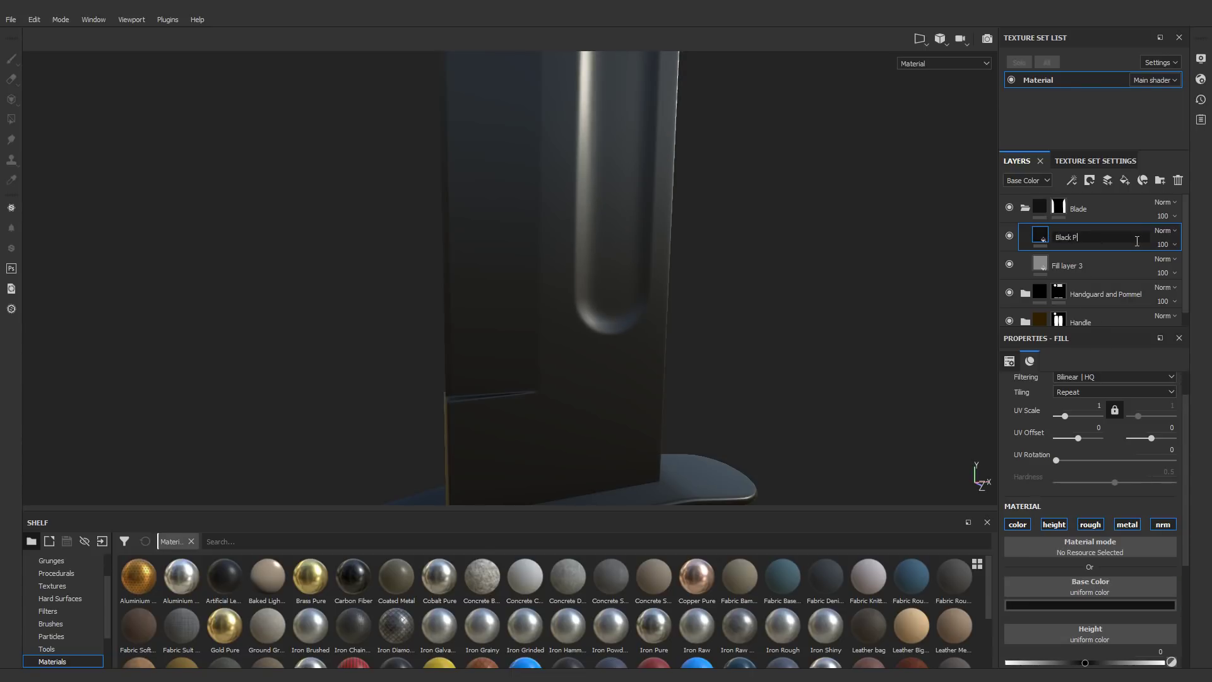
key(Return)
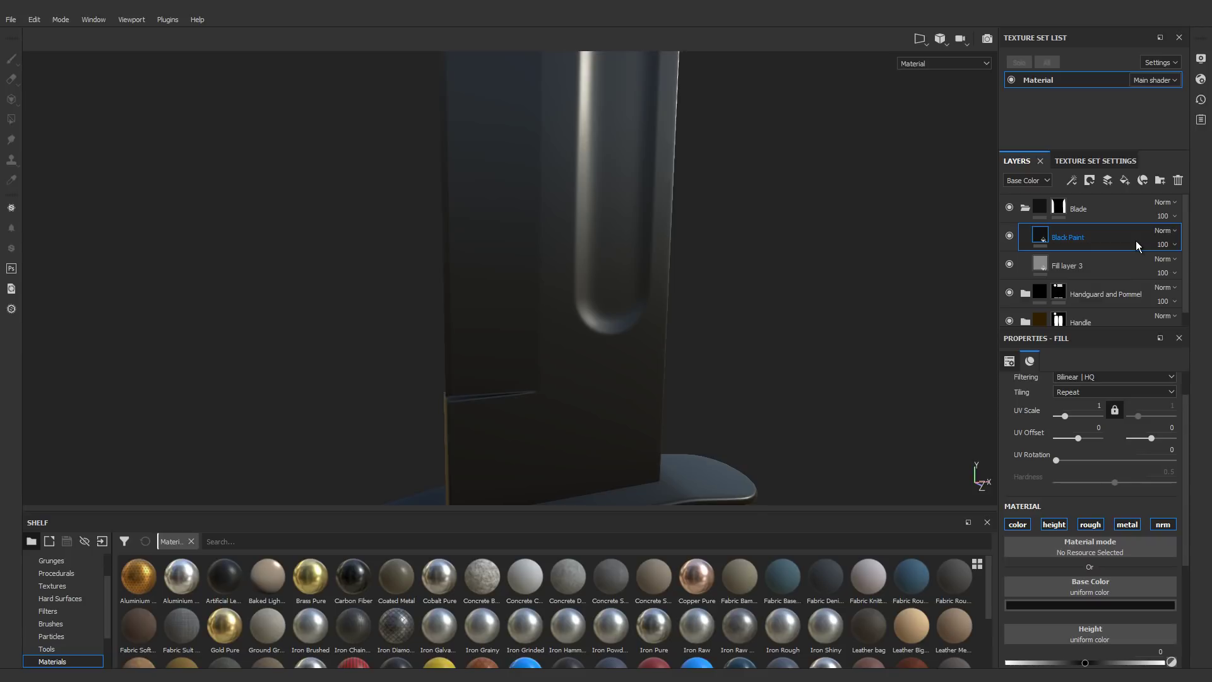
double_click(1061, 267)
text(S)
key(Return)
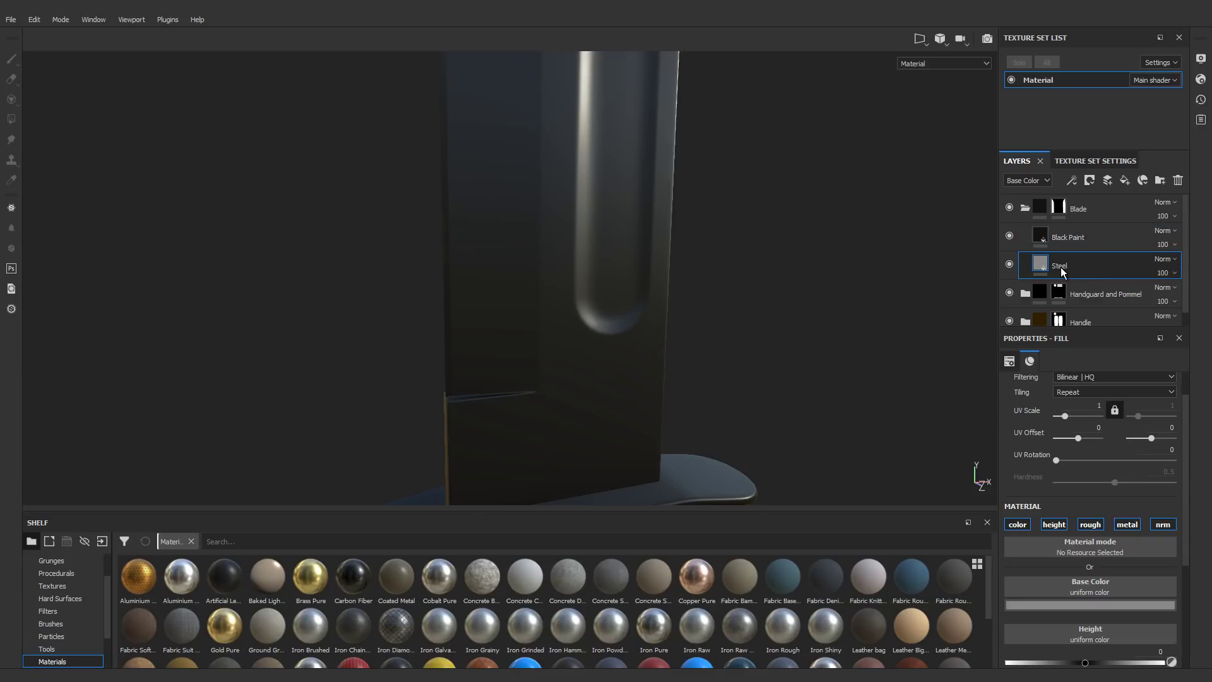
Step: Add a black mask to the Black Paint layer and activate Polygon Fill for it
click(1084, 240)
alt+drag(550, 327, 425, 321)
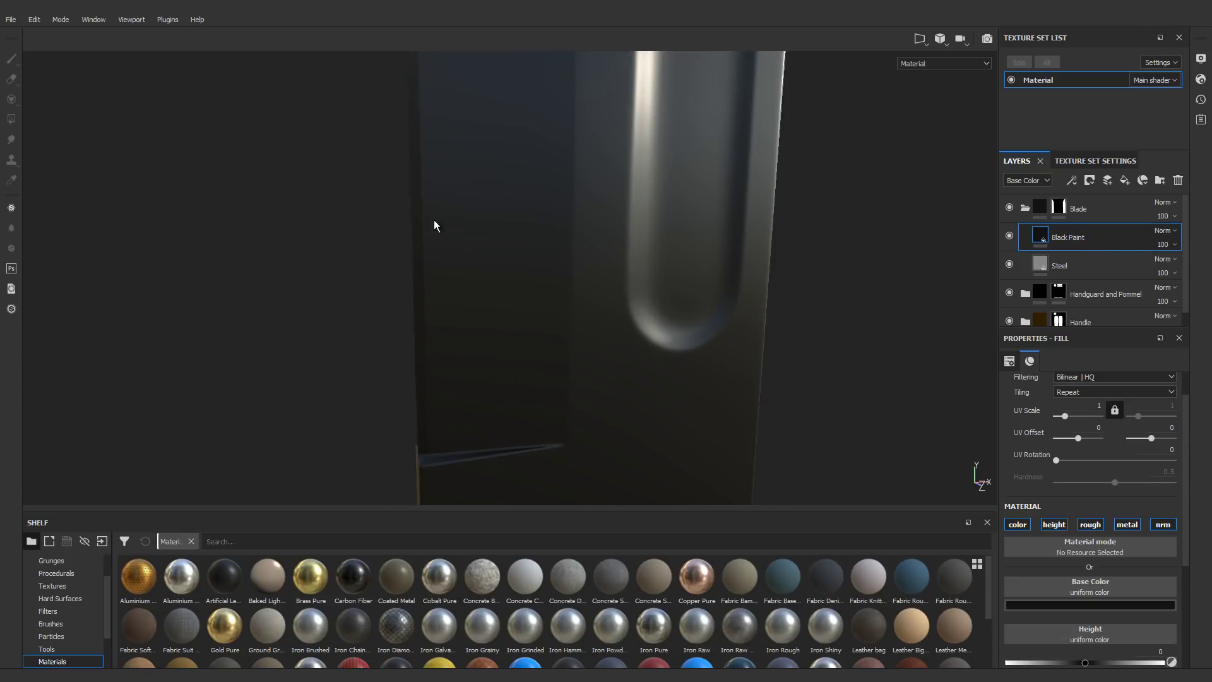
click(1090, 180)
click(1106, 197)
key(4)
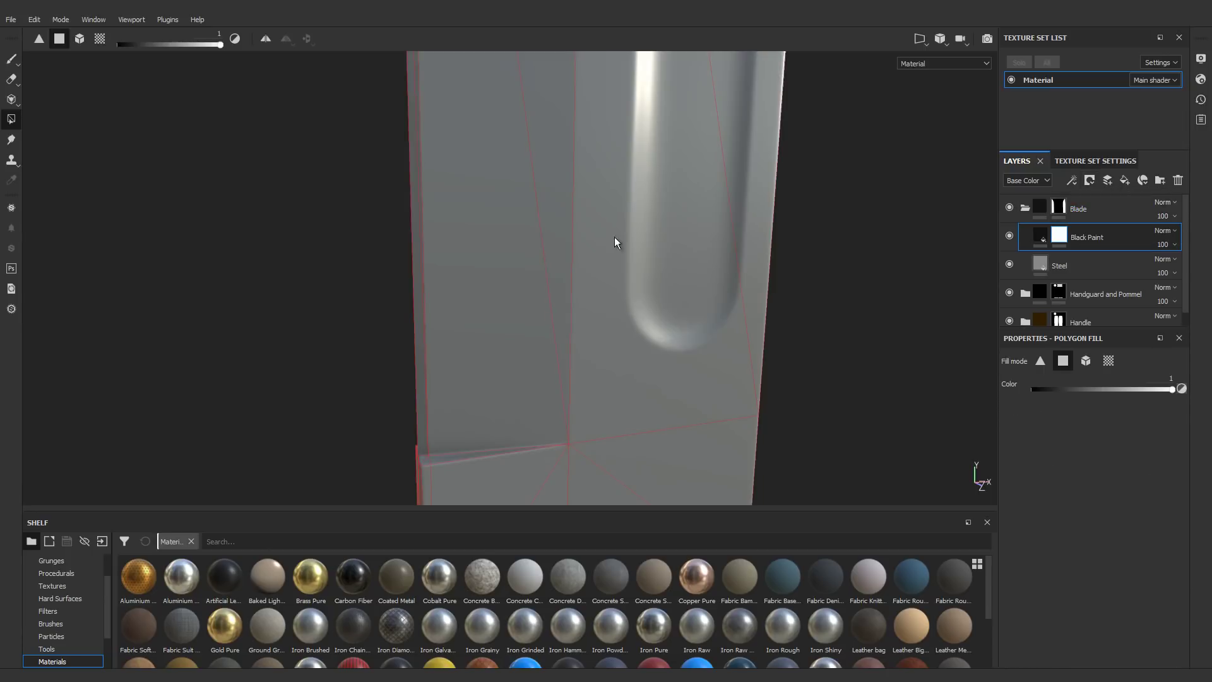
Step: Reveal the Black Paint layer on the whole blade mesh using Polygon Fill in Mesh fill mode
click(79, 39)
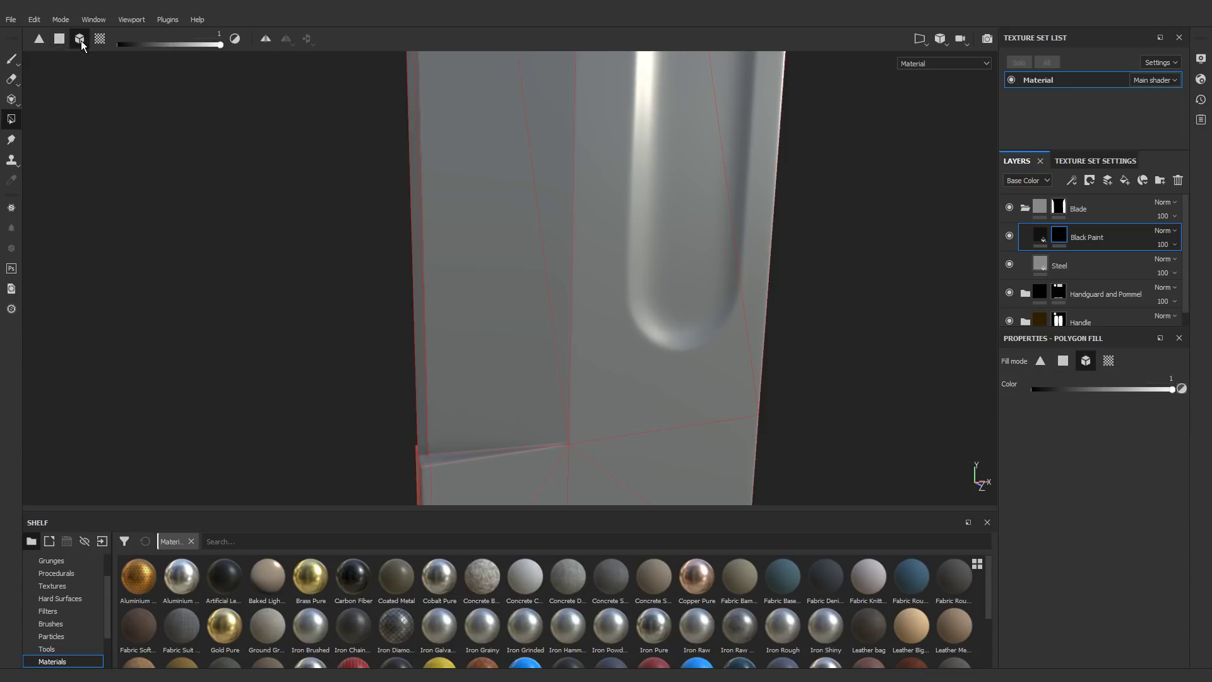
click(575, 273)
scroll(574, 275, down, 5)
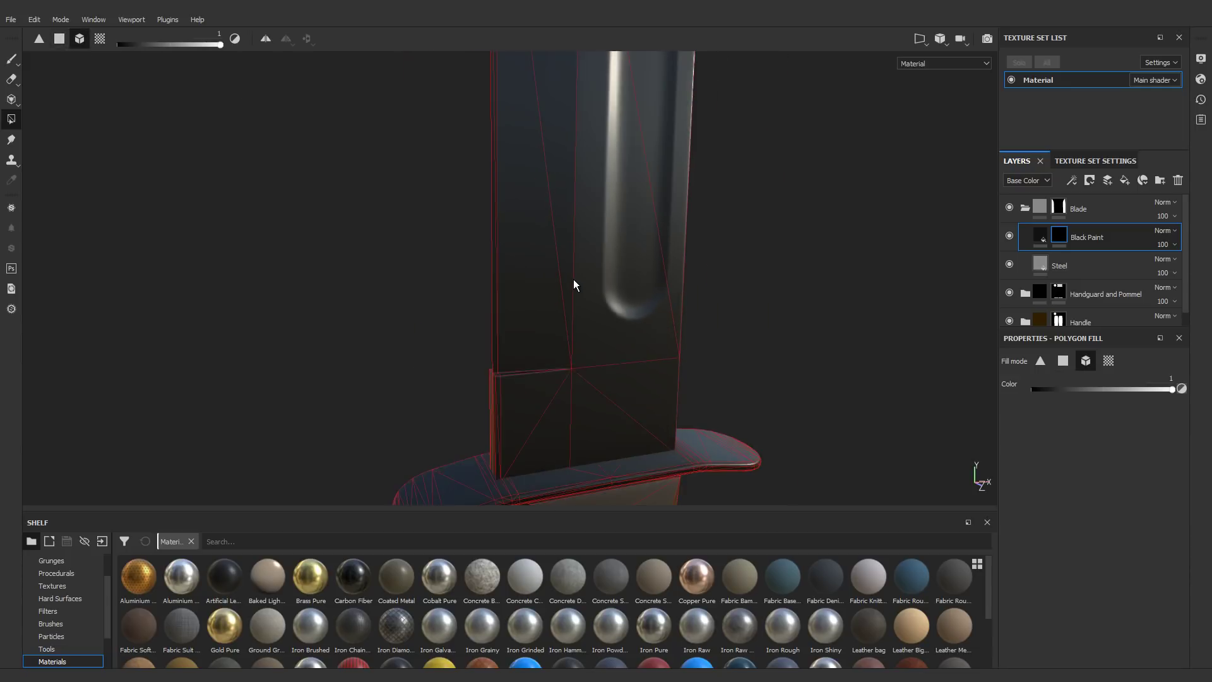
scroll(577, 243, up, 5)
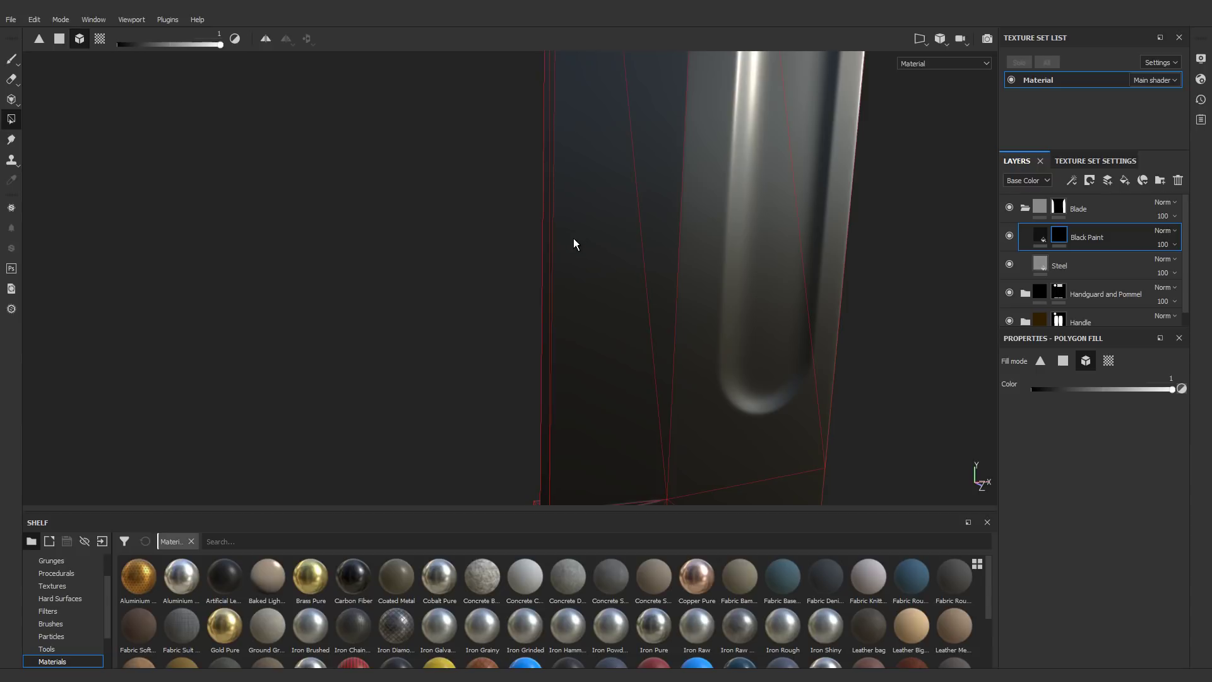
Step: Switch Polygon Fill to whole-polygon mode and enable symmetry with the mirror axis set to Z
click(60, 39)
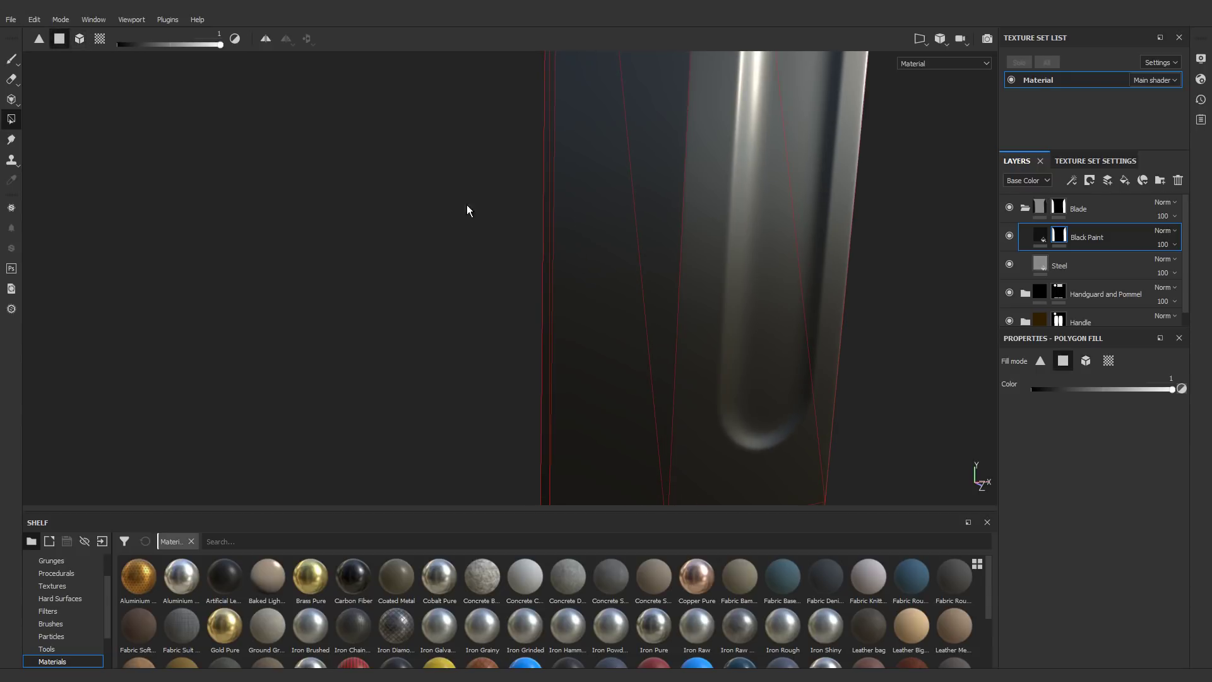
alt+drag(555, 95, 558, 218)
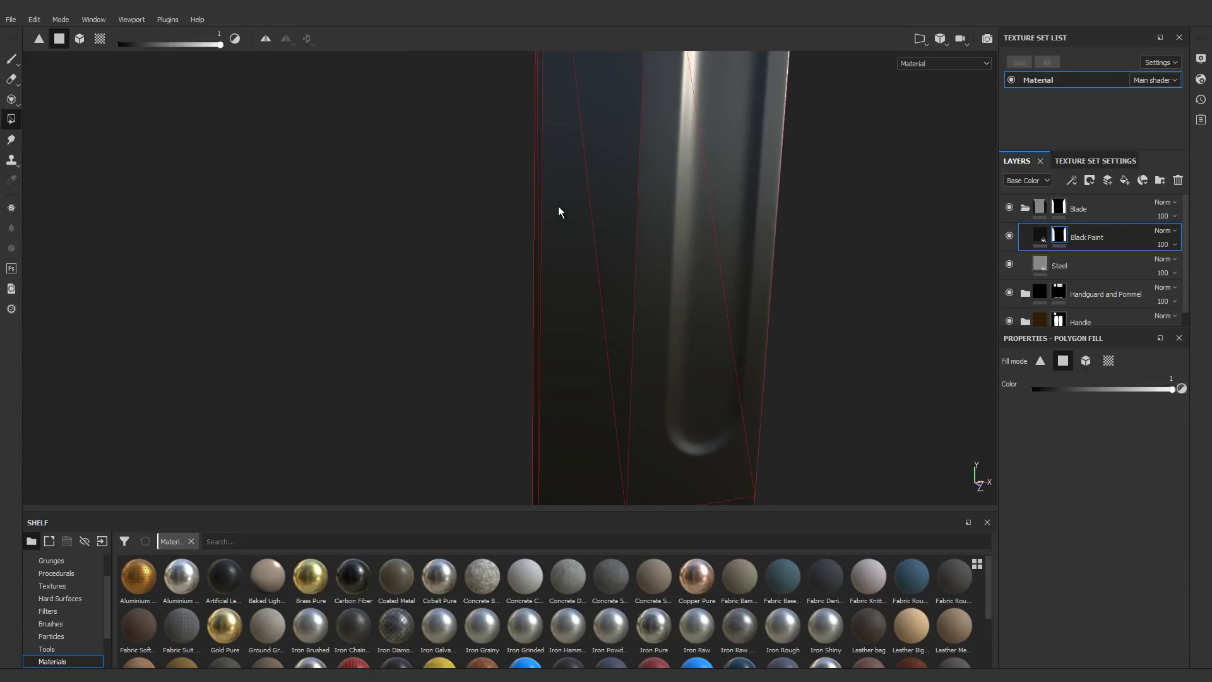
click(266, 39)
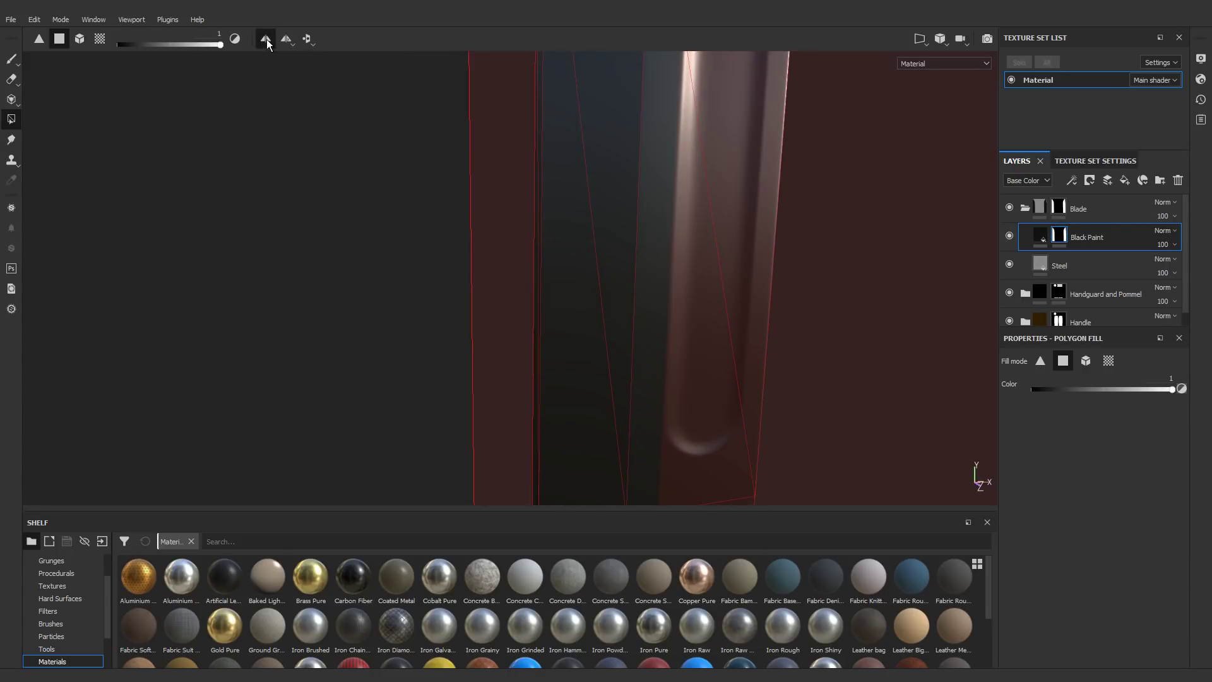
click(288, 39)
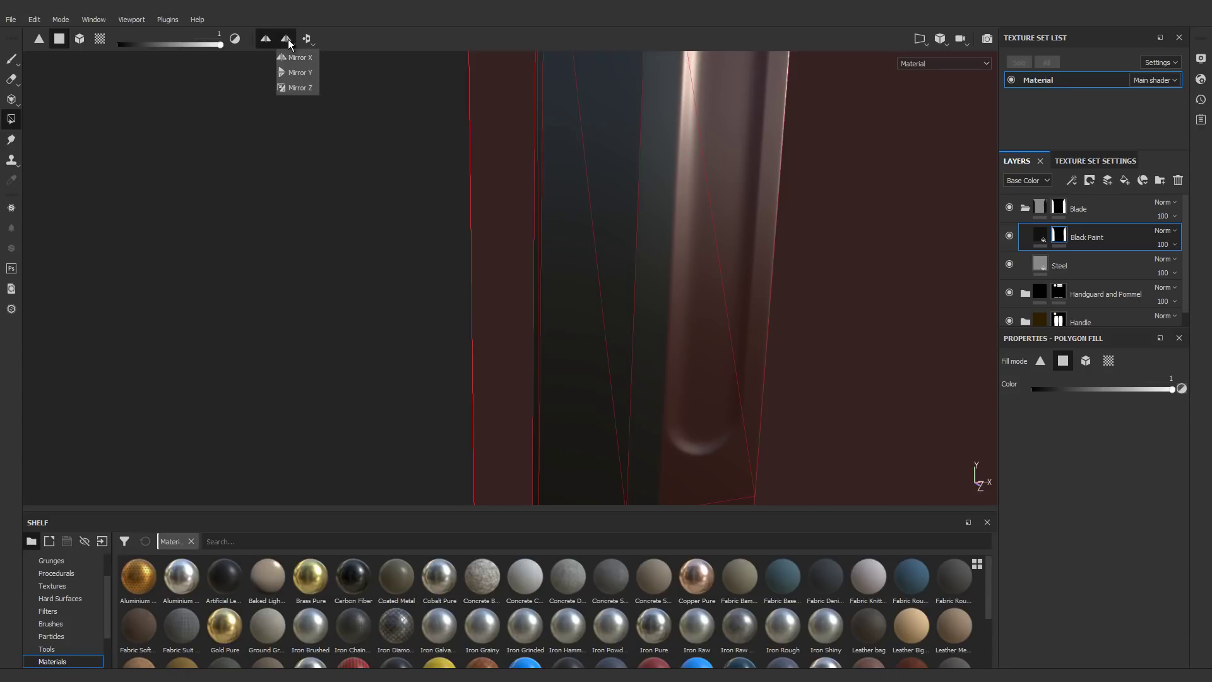
click(301, 89)
alt+drag(599, 255, 565, 225)
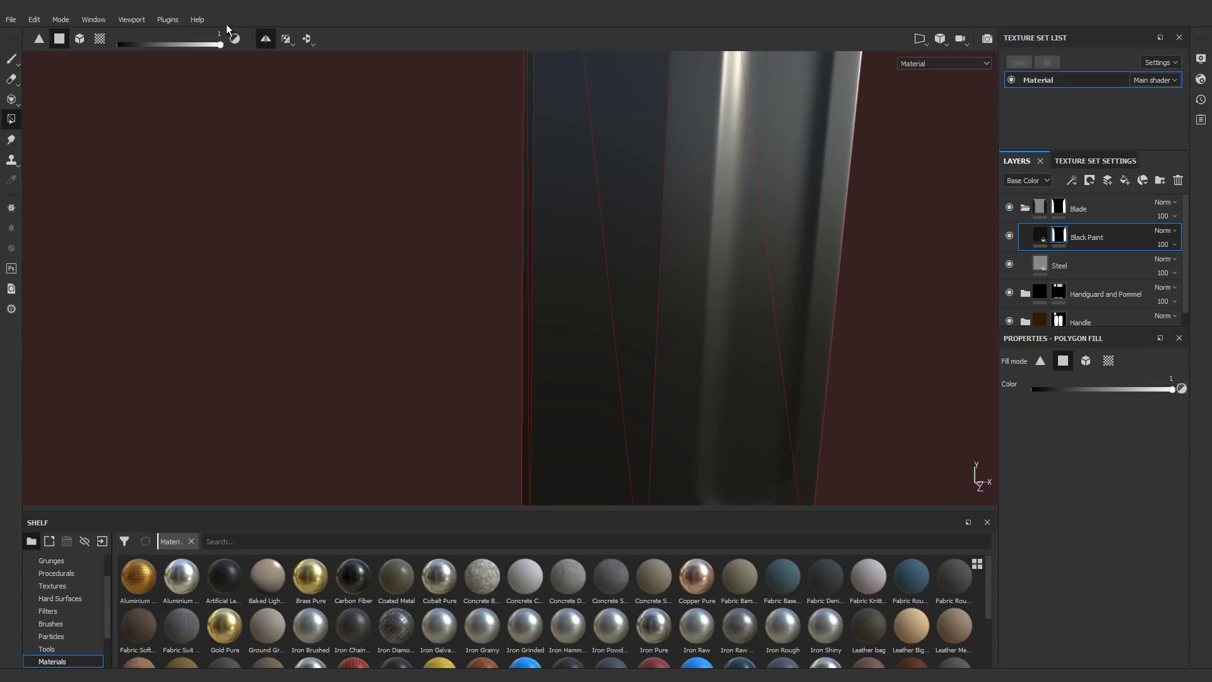
Step: Set the fill color to 0 and mask the black paint off the narrow edge faces along the blade
drag(221, 44, 107, 46)
alt+right_drag(526, 229, 524, 195)
click(528, 194)
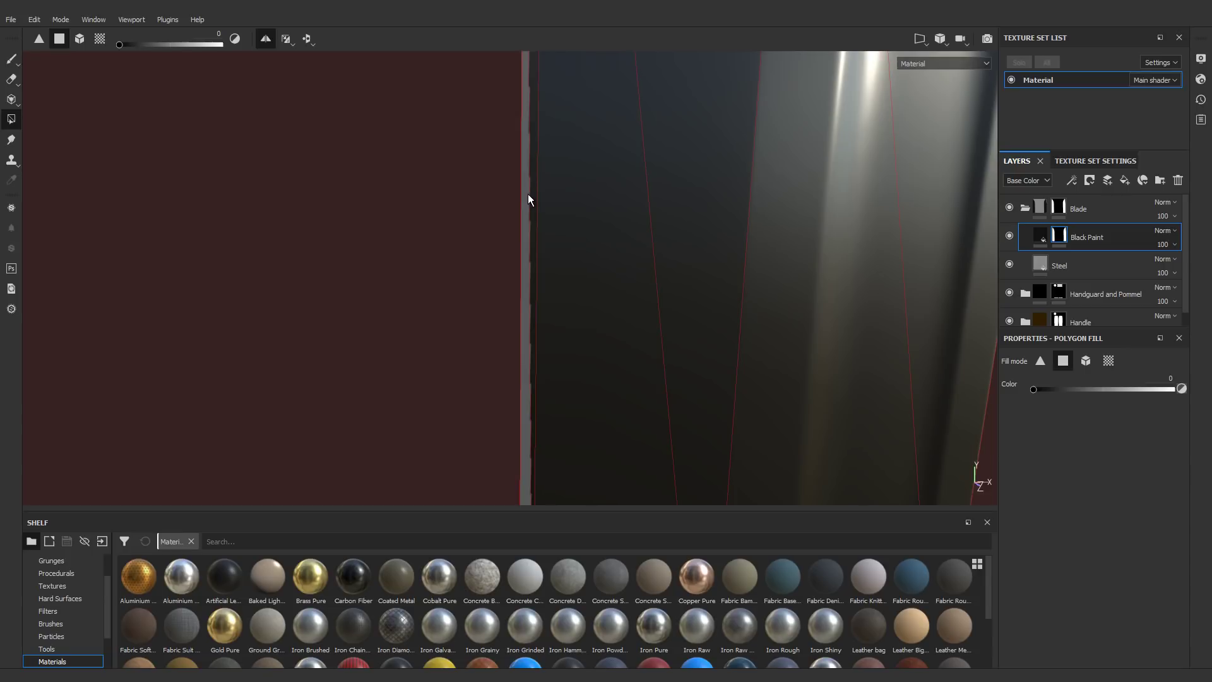
click(532, 194)
scroll(531, 195, down, 5)
alt+drag(531, 196, 574, 190)
alt+middle_drag(574, 191, 619, 435)
alt+middle_drag(608, 281, 608, 335)
scroll(549, 226, up, 5)
click(540, 232)
alt+middle_drag(540, 232, 517, 385)
alt+drag(529, 222, 759, 99)
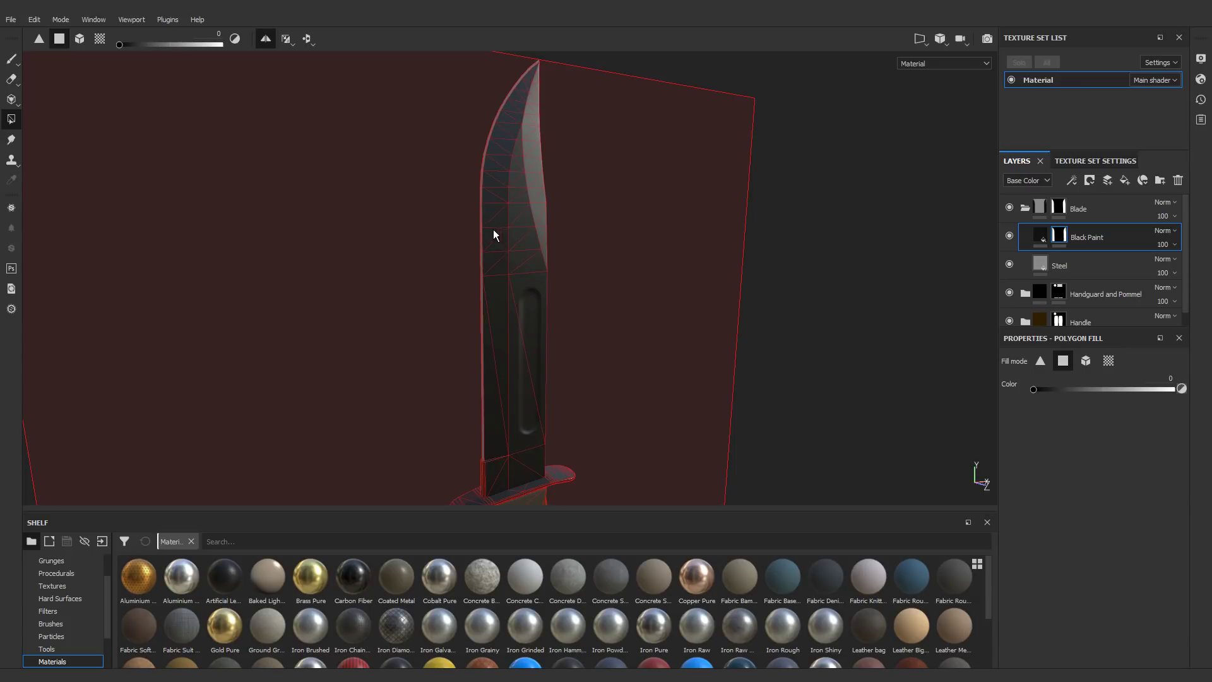
Step: Turn symmetry off and check the masked edge along the full length of the blade
click(267, 43)
scroll(483, 161, up, 3)
alt+drag(482, 162, 479, 317)
alt+middle_drag(480, 316, 498, 191)
alt+drag(455, 231, 28, 222)
alt+middle_drag(544, 141, 479, 202)
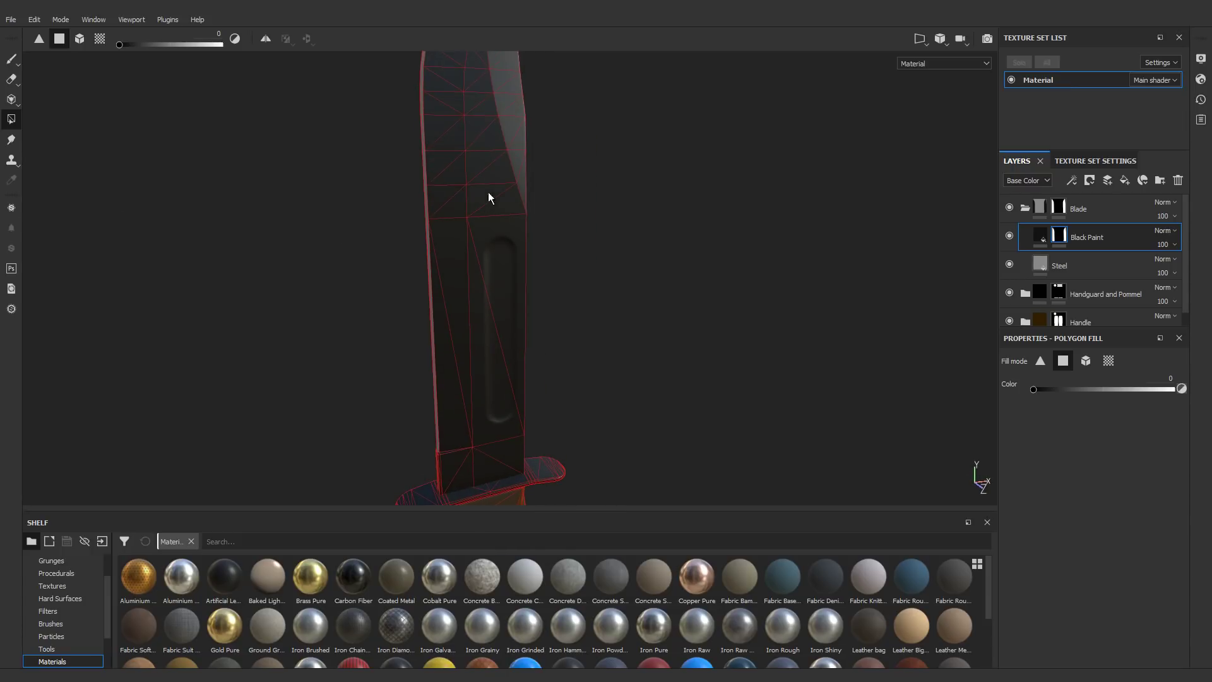
Step: Set the Black Paint layer's metallic to 1 and its roughness to 0.23
click(1038, 235)
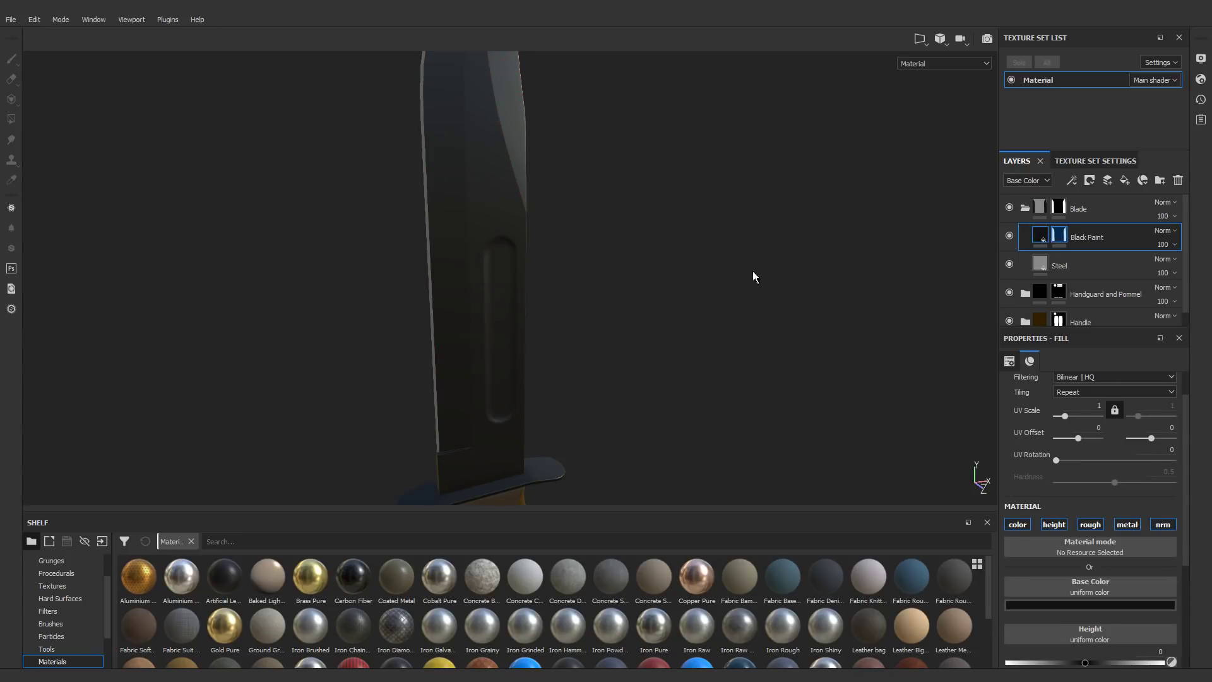
alt+drag(481, 263, 561, 261)
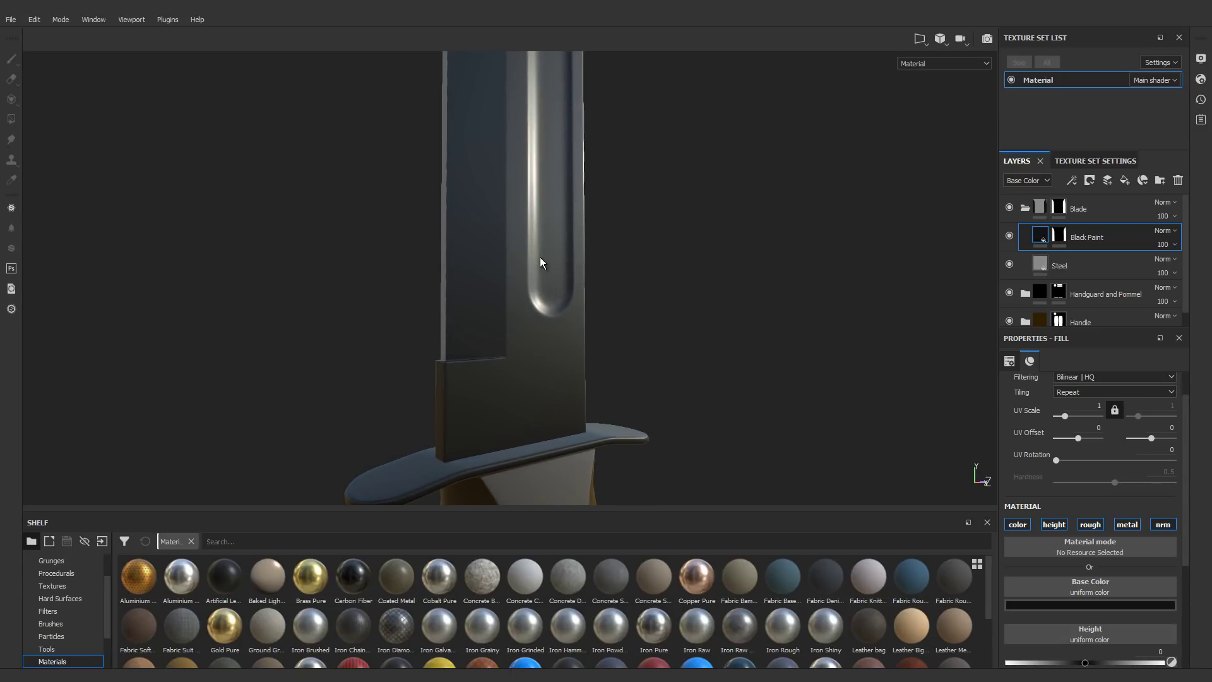
mouse_move(567, 236)
shift+right_down()
mouse_move(598, 236)
mouse_move(562, 242)
shift+right_up()
alt+drag(557, 249, 551, 250)
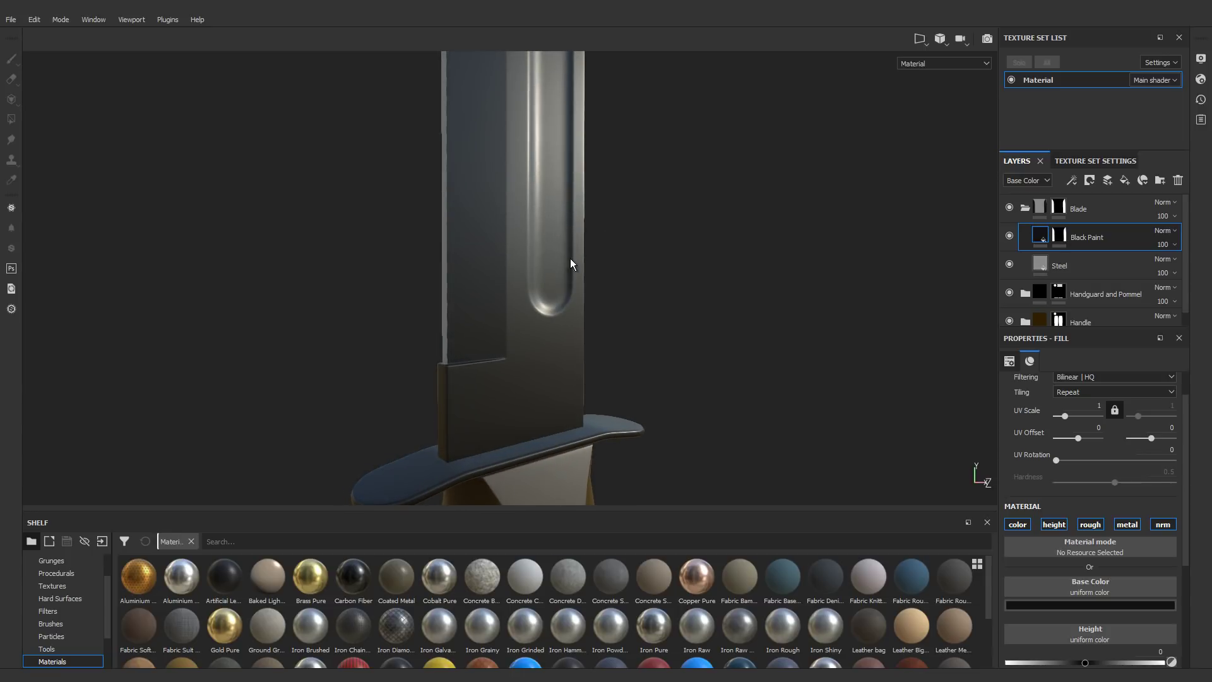
scroll(1103, 498, down, 4)
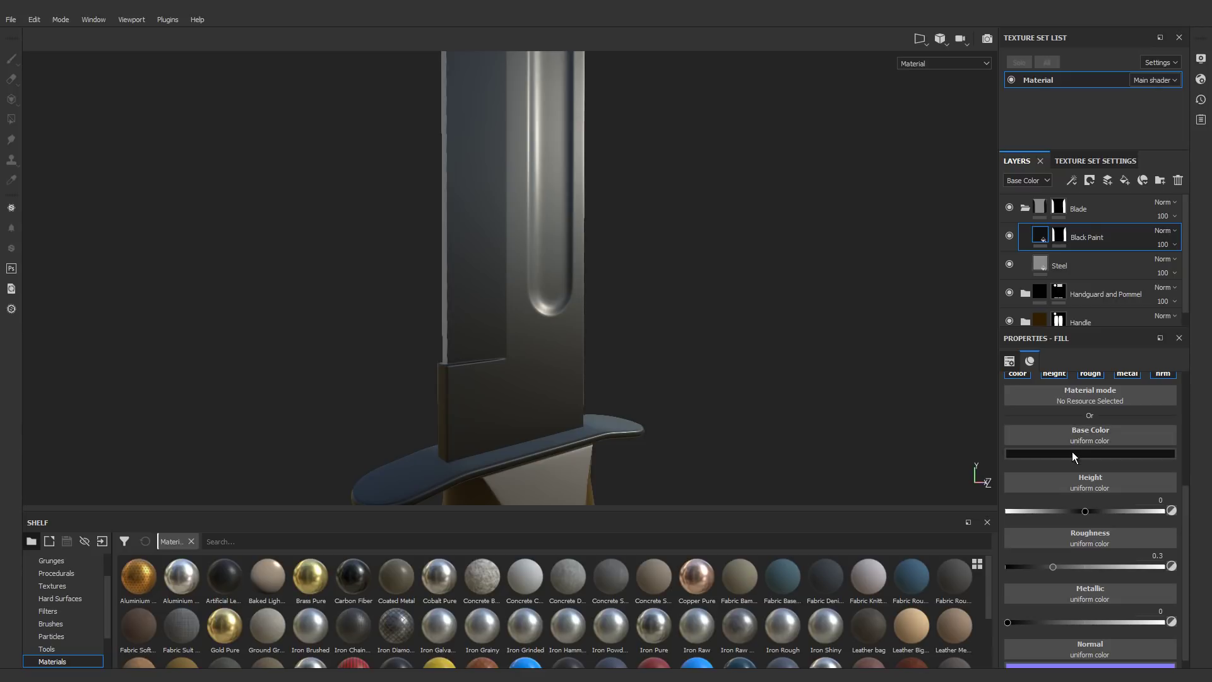
scroll(1071, 453, down, 1)
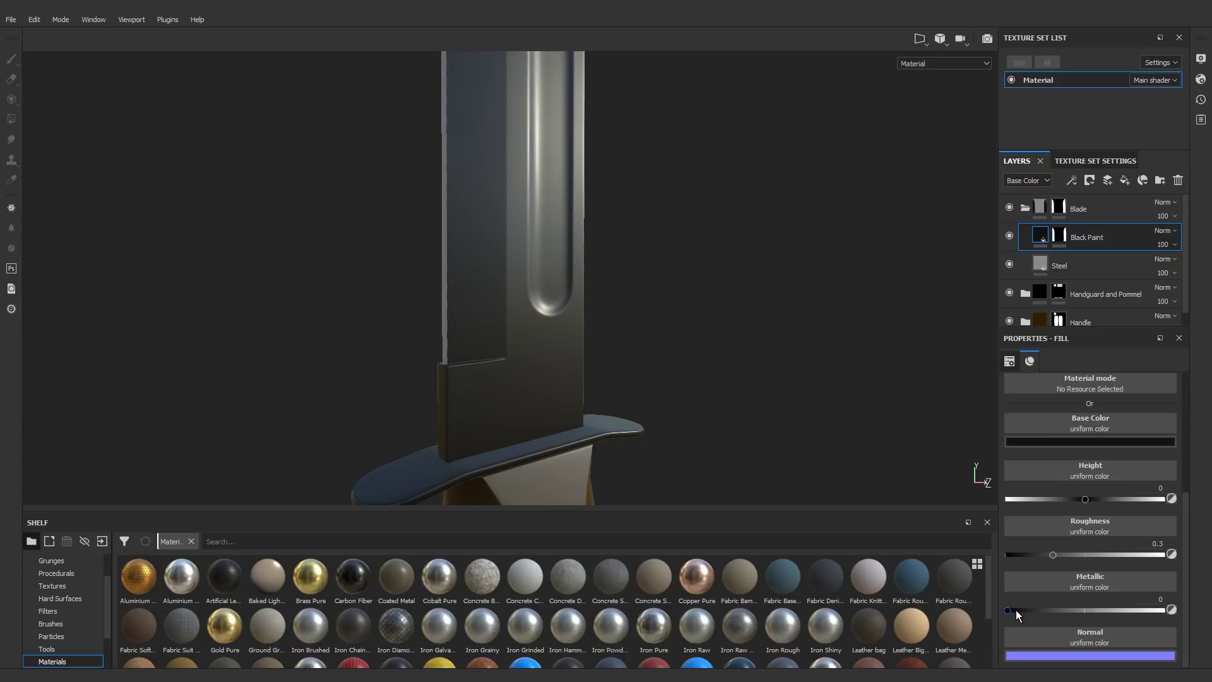
drag(1007, 610, 1199, 613)
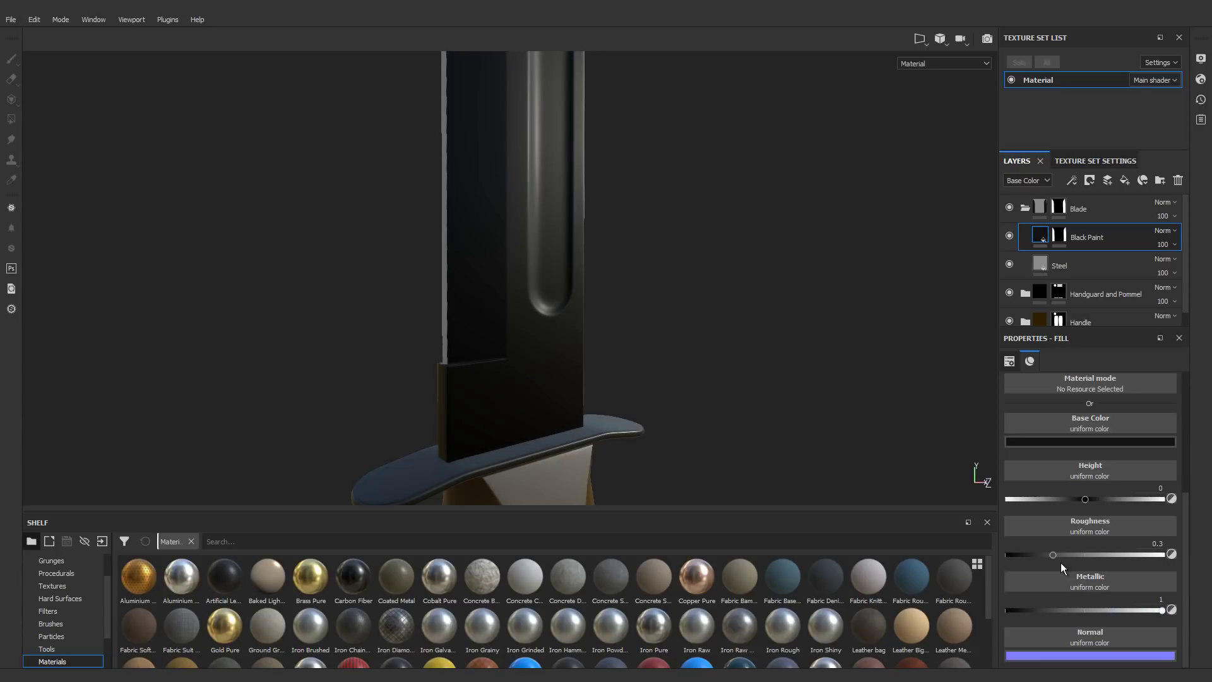
click(1152, 543)
text(0.23)
key(Return)
Step: Set the Black Paint layer's height to 0.01 and check the paint on the blade
alt+drag(623, 297, 485, 288)
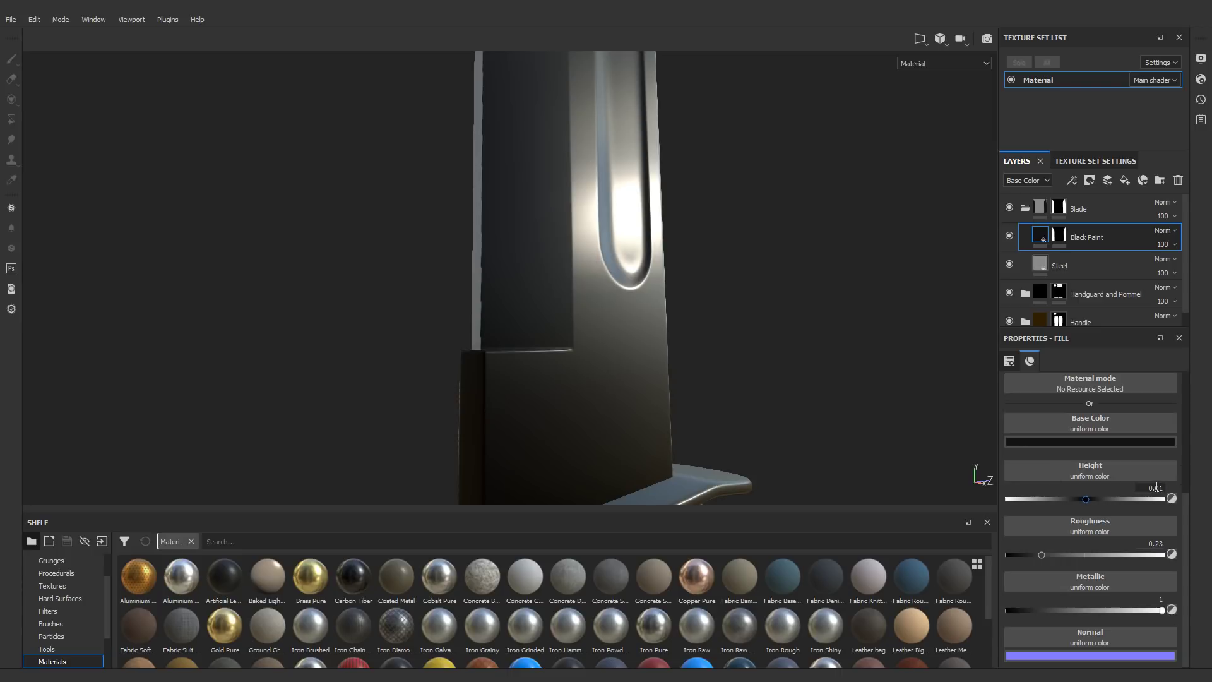
alt+drag(561, 374, 510, 238)
alt+drag(610, 183, 671, 445)
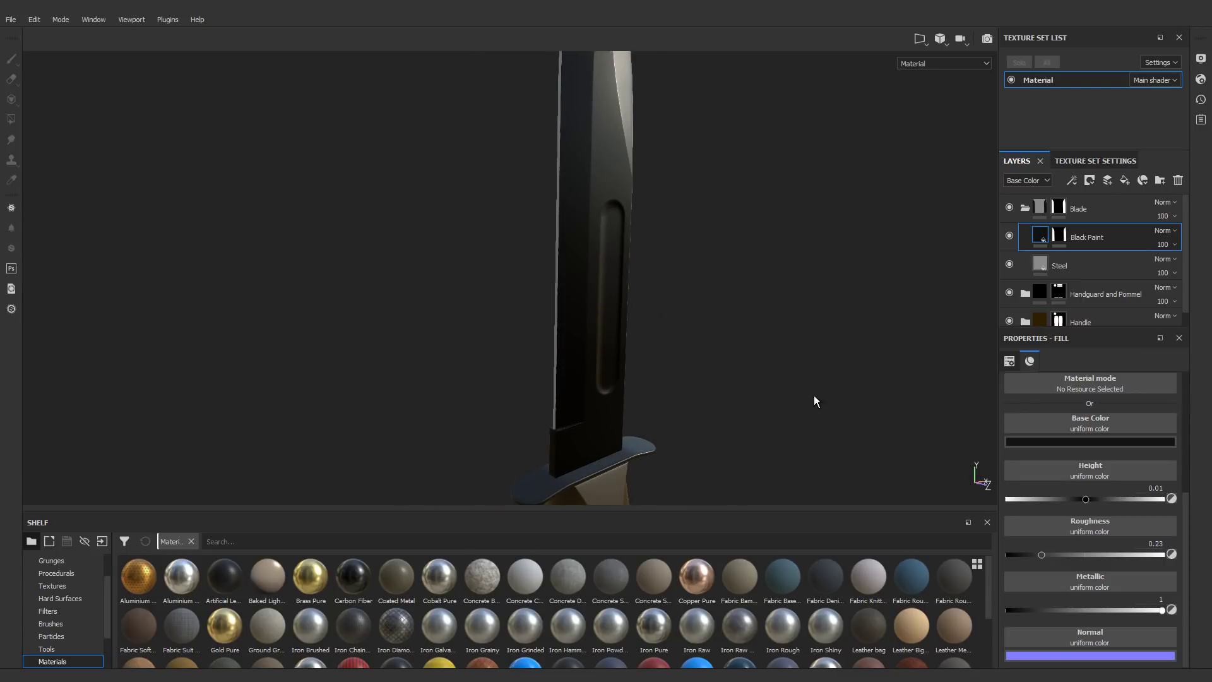
Step: Hide the Black Paint layer and apply the Steel Rough material to the Steel layer
click(1008, 234)
alt+drag(609, 336, 562, 278)
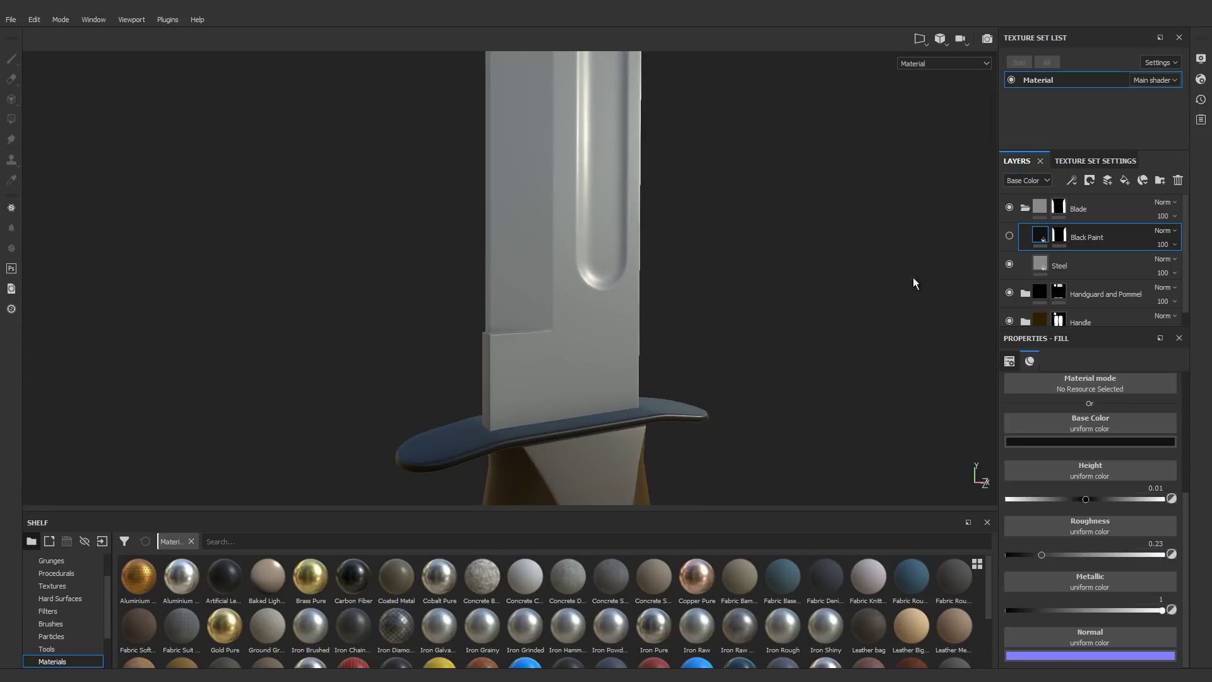
click(1064, 271)
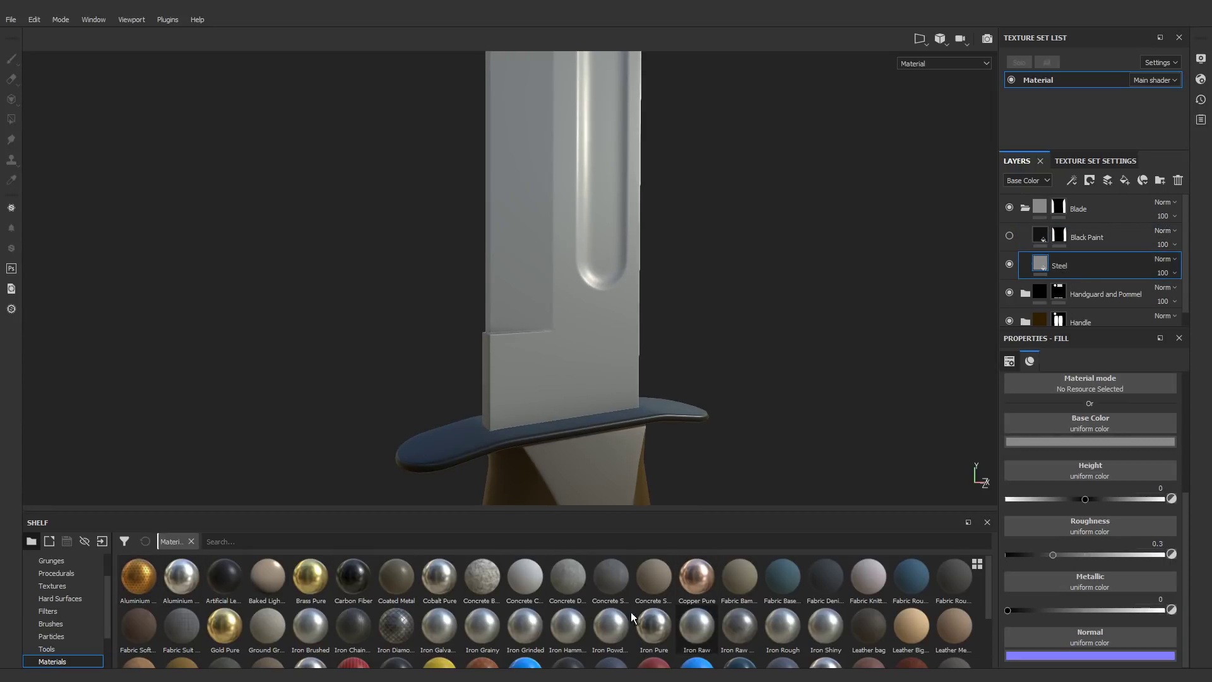
drag(535, 511, 536, 472)
drag(990, 540, 991, 584)
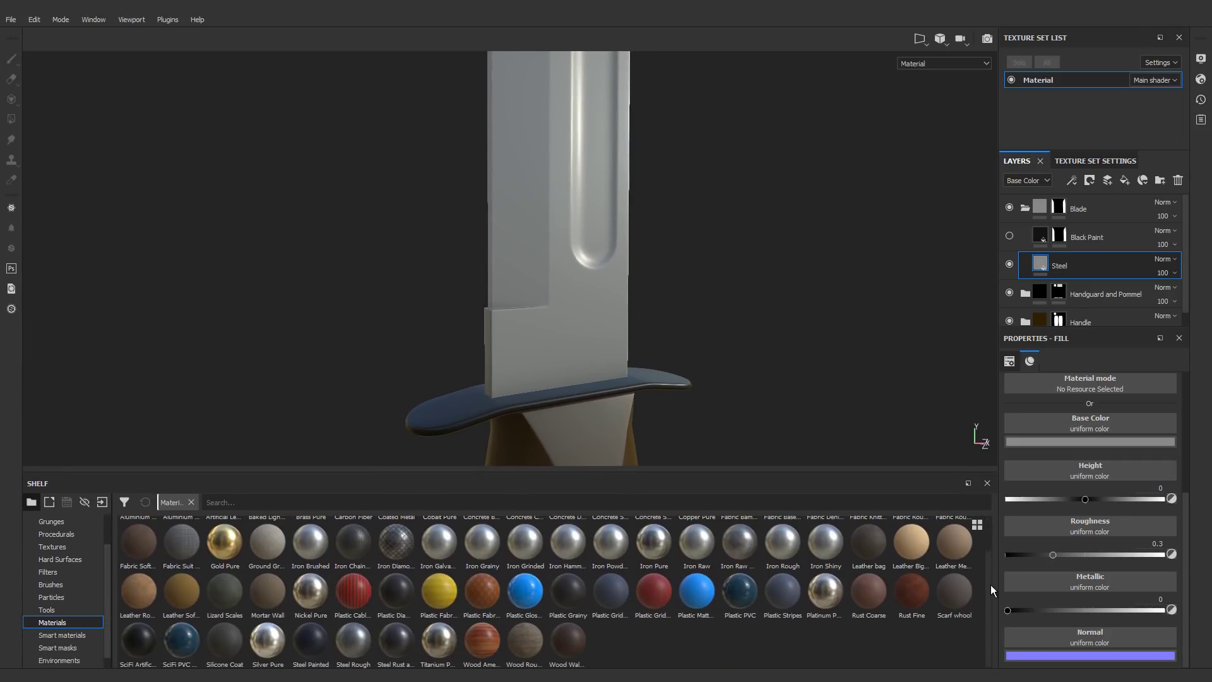
click(357, 641)
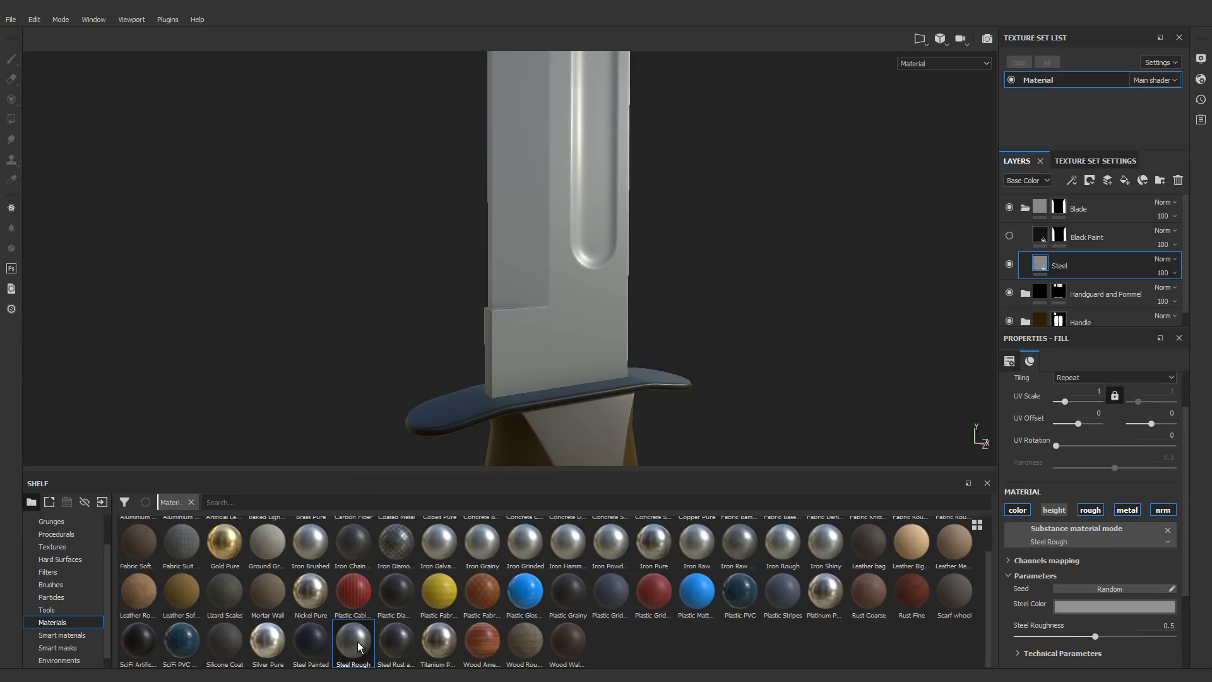
Step: Set the Steel layer's Steel Roughness to 0.25
alt+drag(565, 257, 603, 297)
scroll(561, 260, up, 3)
scroll(521, 331, up, 3)
scroll(1087, 493, down, 3)
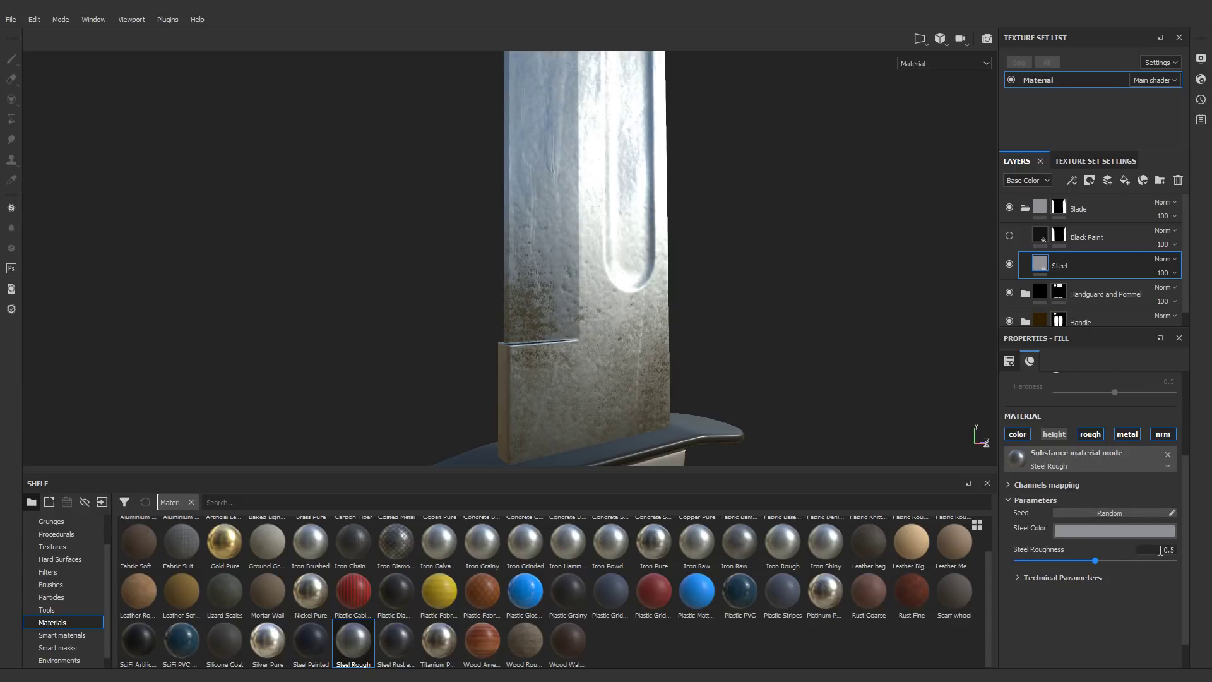
click(1163, 549)
key(Return)
alt+drag(590, 313, 605, 355)
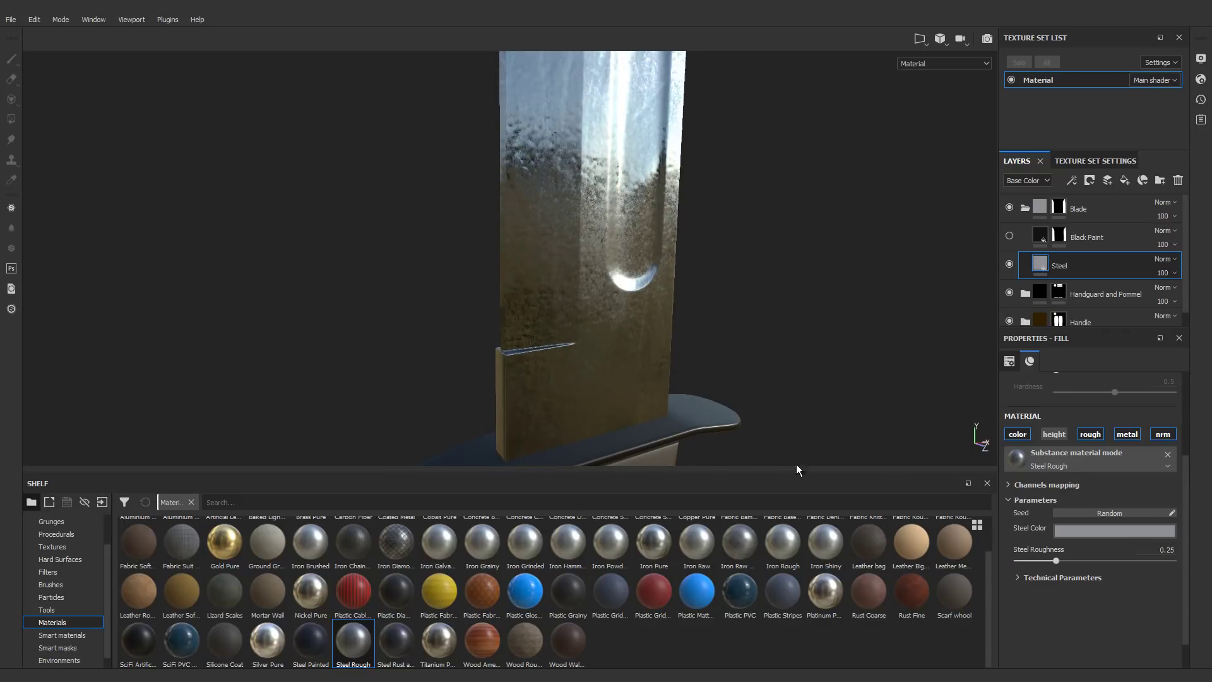
Step: Lower the Normal Intensity in the Steel Rough material's technical parameters
click(1017, 578)
scroll(1016, 577, down, 1)
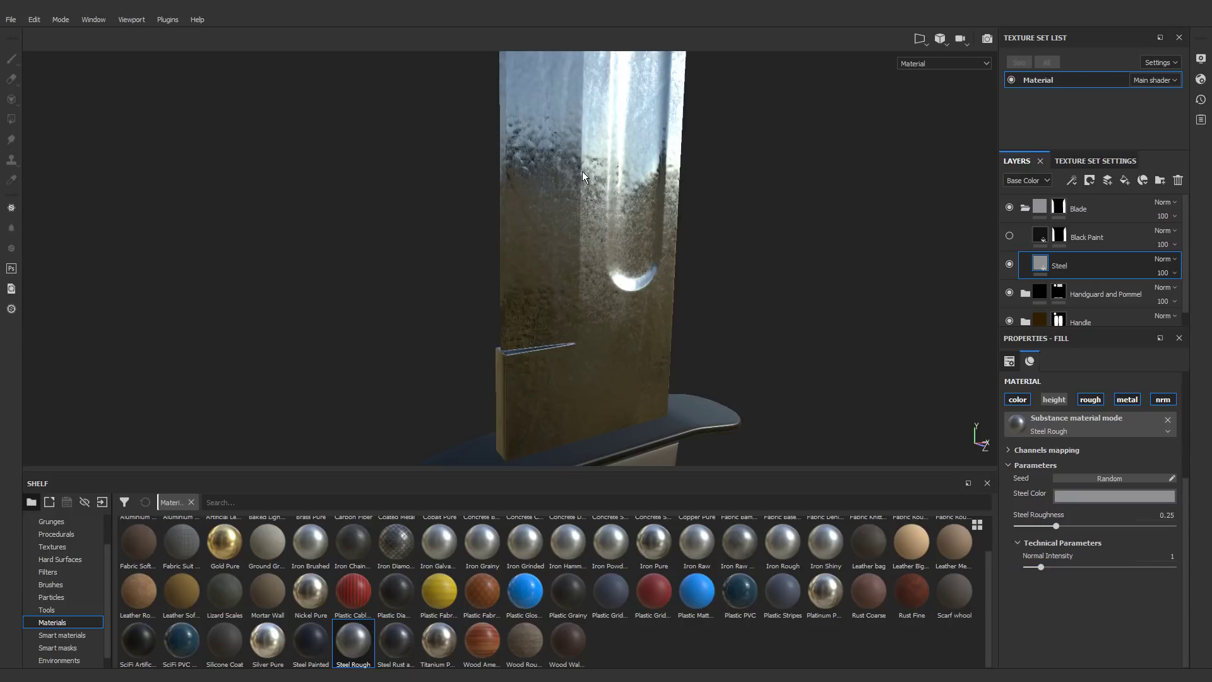
click(1170, 555)
key(Return)
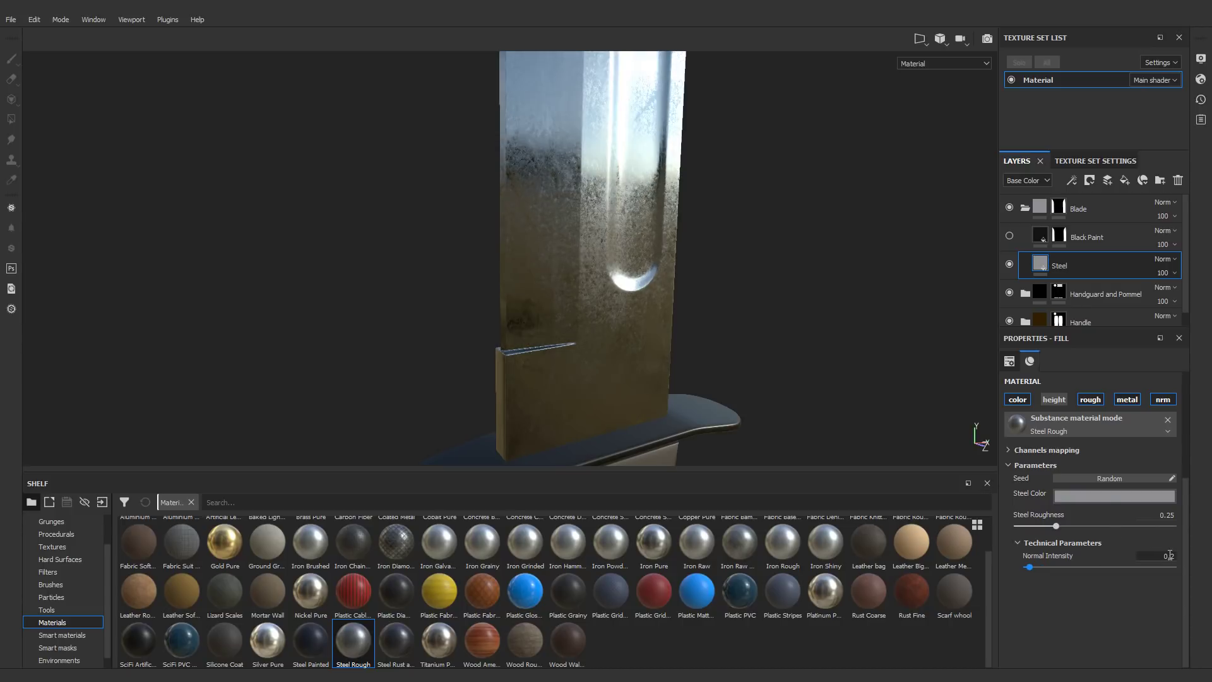
alt+drag(668, 265, 695, 388)
scroll(620, 247, down, 3)
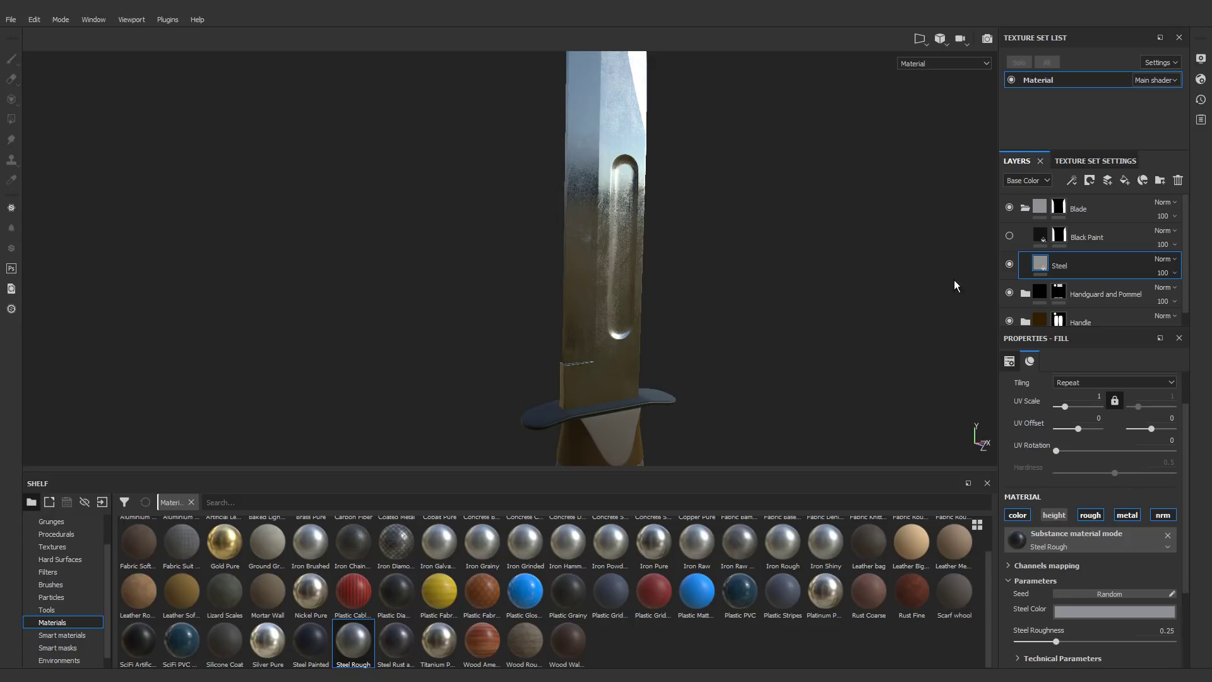
Step: Show the Black Paint layer again and examine the border between paint and bare steel along the blade edge
click(1009, 236)
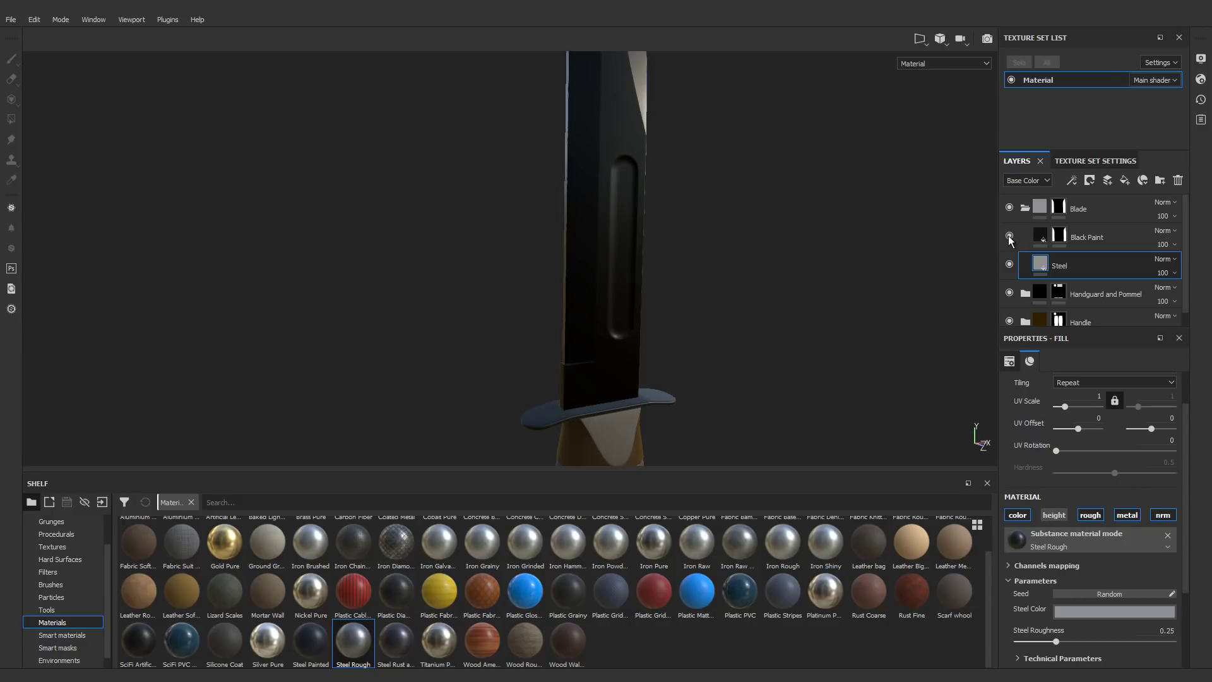
scroll(568, 270, up, 4)
alt+drag(573, 243, 571, 263)
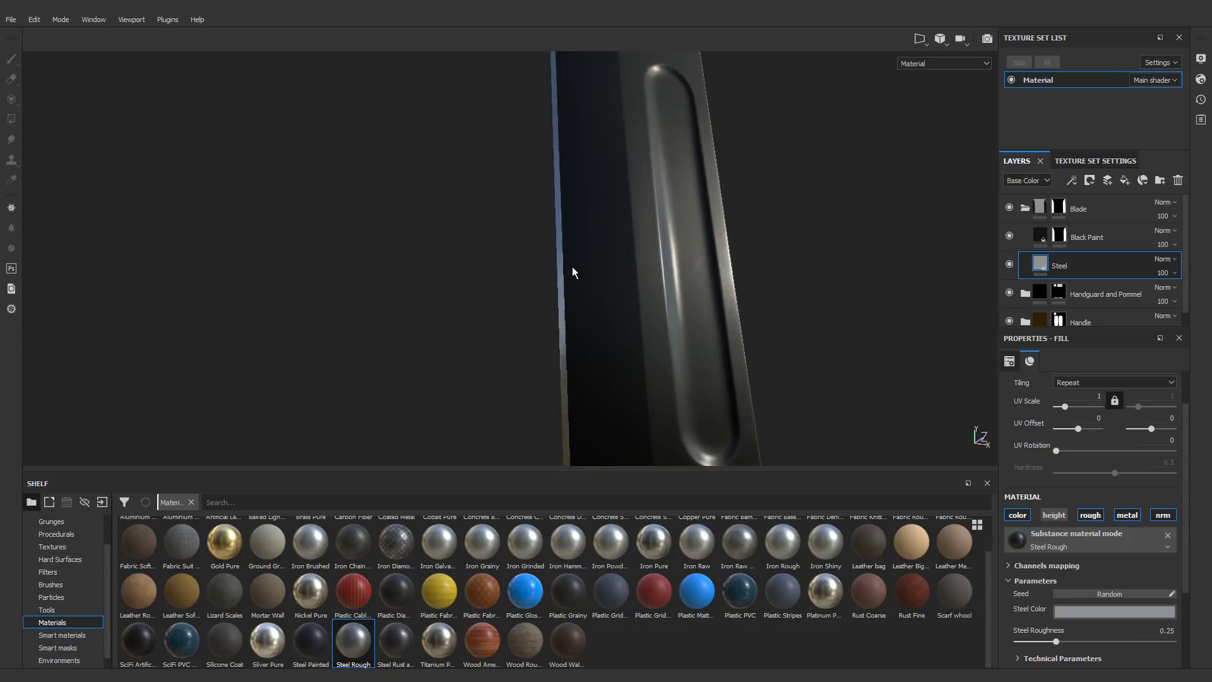
scroll(568, 265, up, 2)
alt+drag(549, 320, 601, 261)
alt+drag(559, 268, 616, 238)
scroll(603, 266, down, 1)
scroll(610, 288, up, 4)
alt+drag(609, 292, 692, 288)
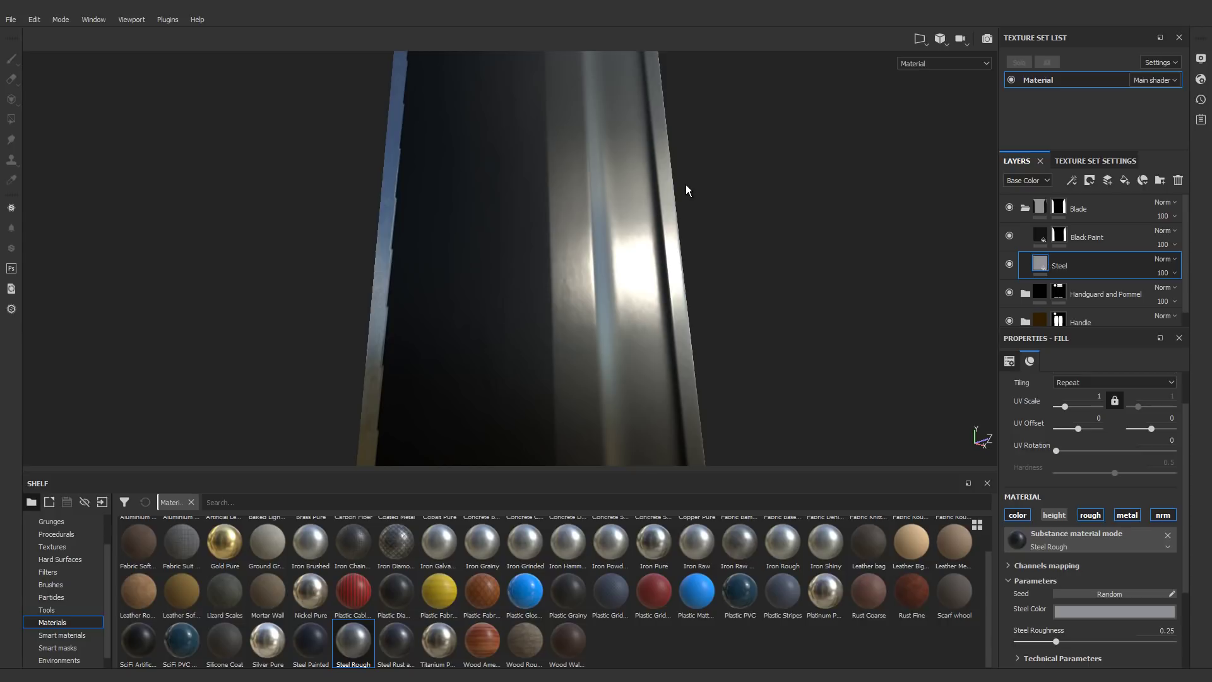
scroll(685, 184, down, 2)
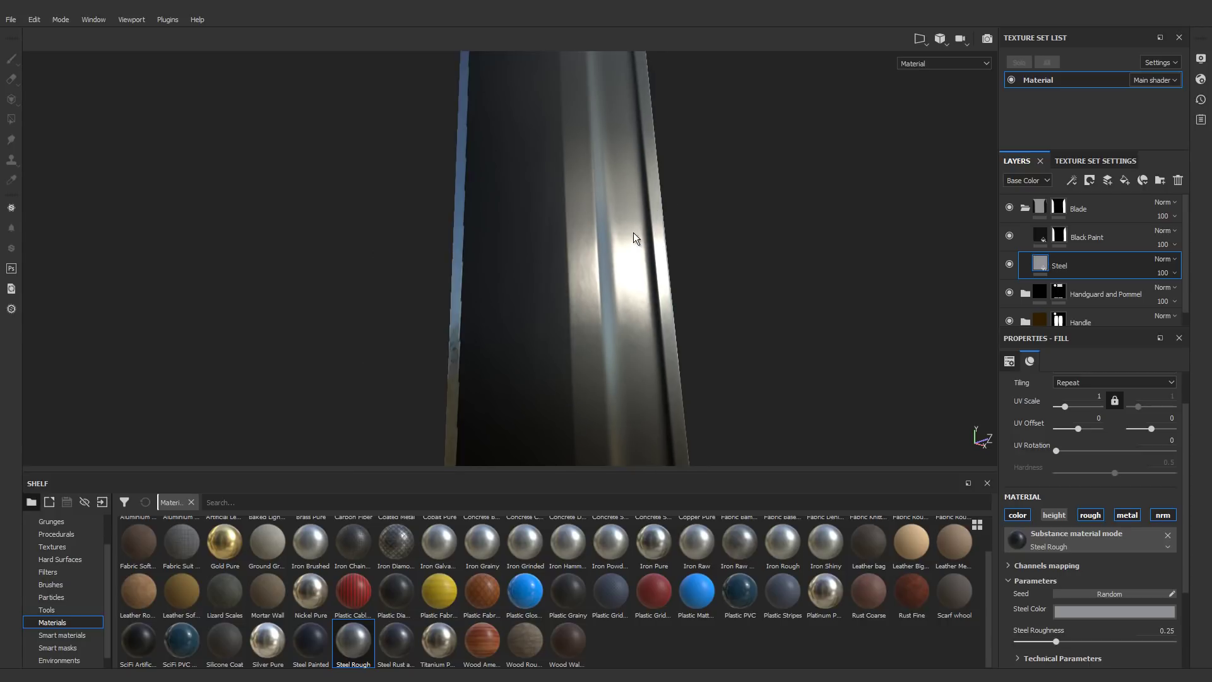
scroll(608, 253, down, 5)
mouse_move(597, 253)
alt+mouse_down()
mouse_move(576, 276)
mouse_move(614, 240)
mouse_move(608, 202)
mouse_move(570, 233)
alt+mouse_up()
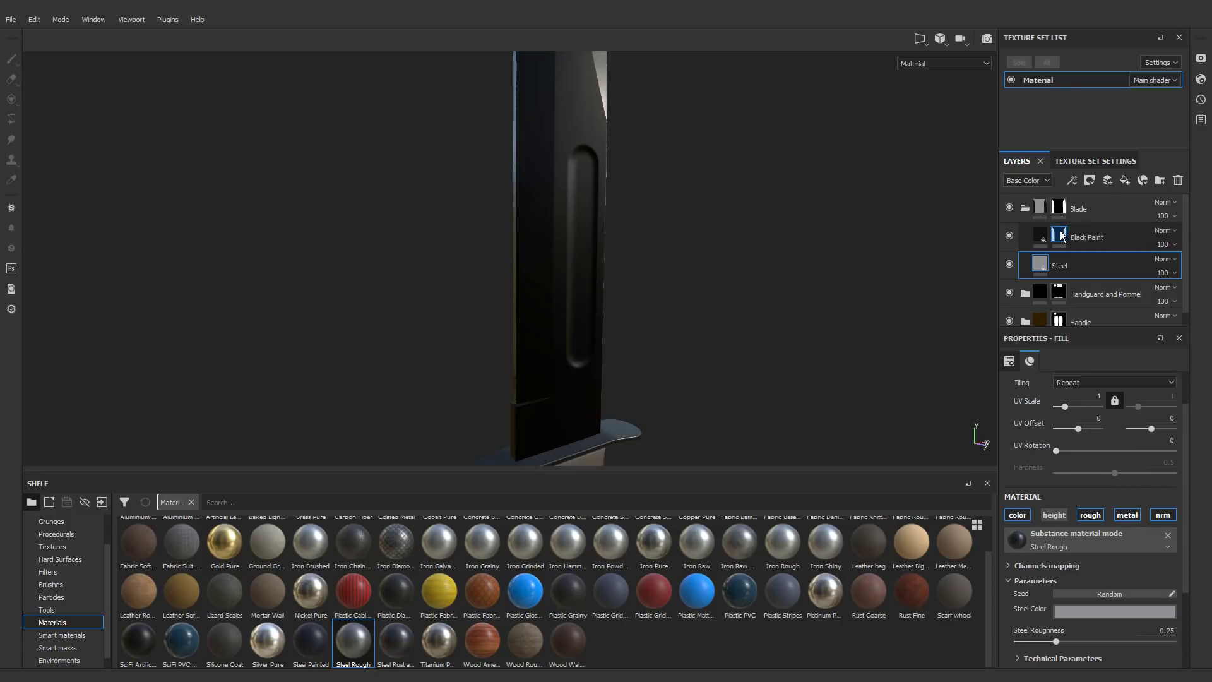
Step: Add a Metal Edge Wear generator to the Black Paint layer's mask
click(1061, 236)
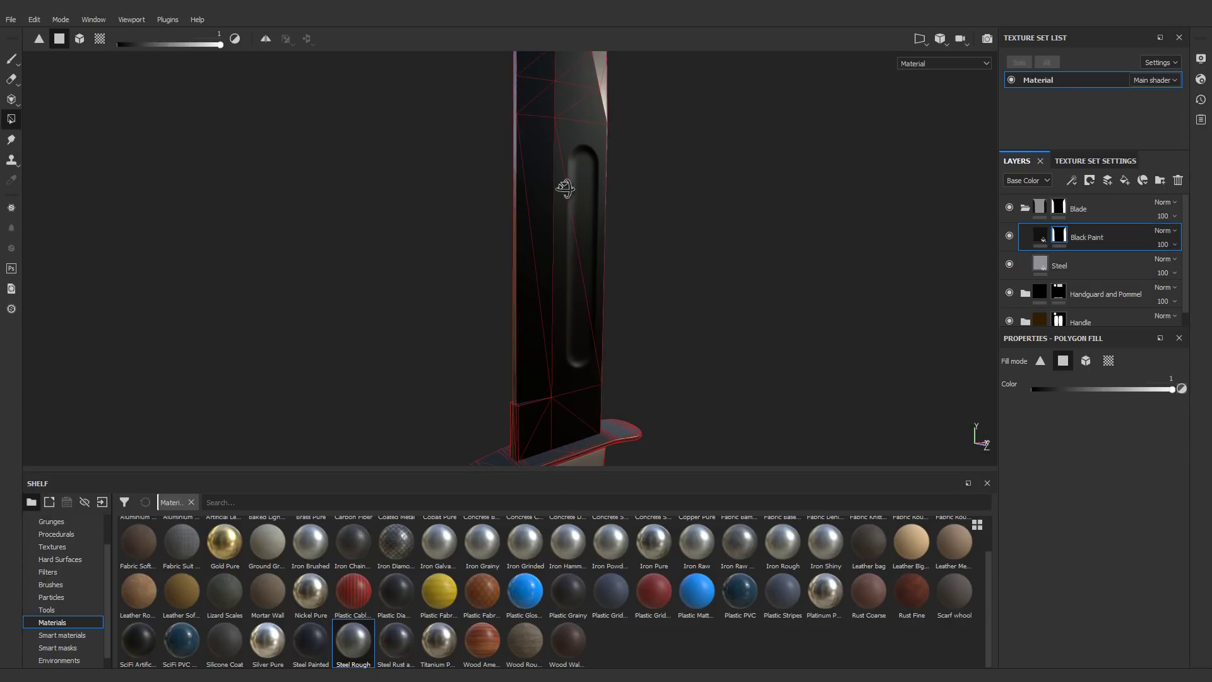
alt+drag(565, 189, 516, 170)
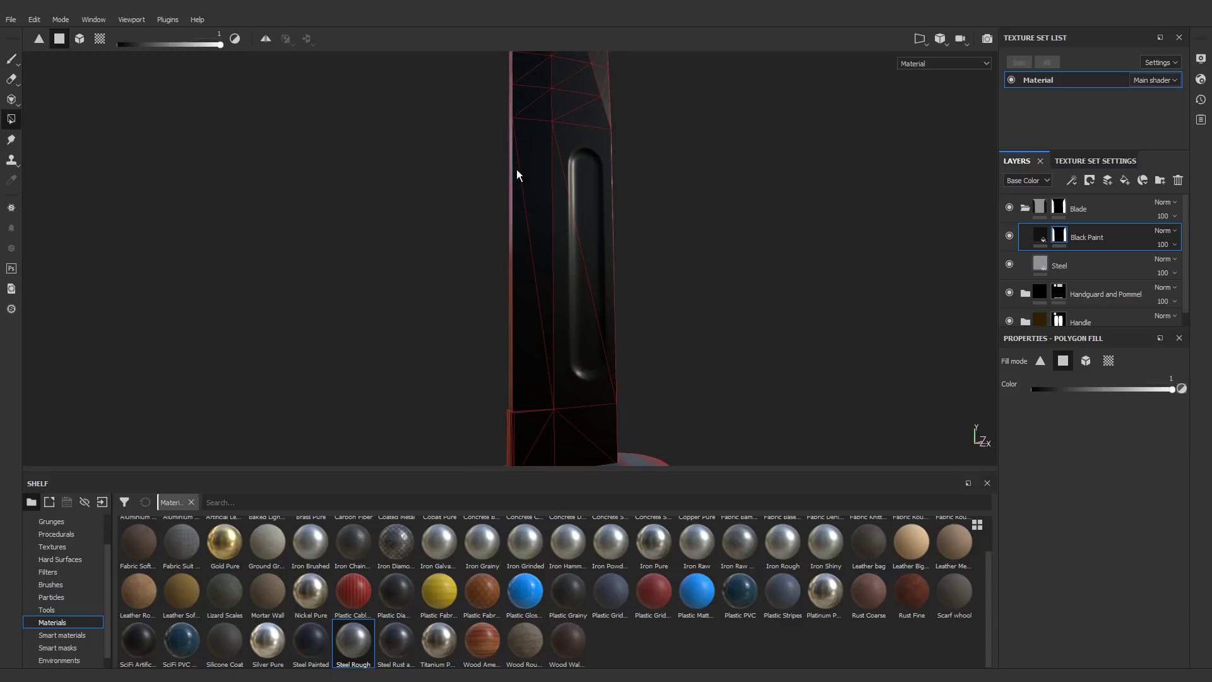
click(15, 61)
mouse_move(611, 218)
alt+mouse_down()
mouse_move(609, 235)
mouse_move(631, 247)
alt+mouse_up()
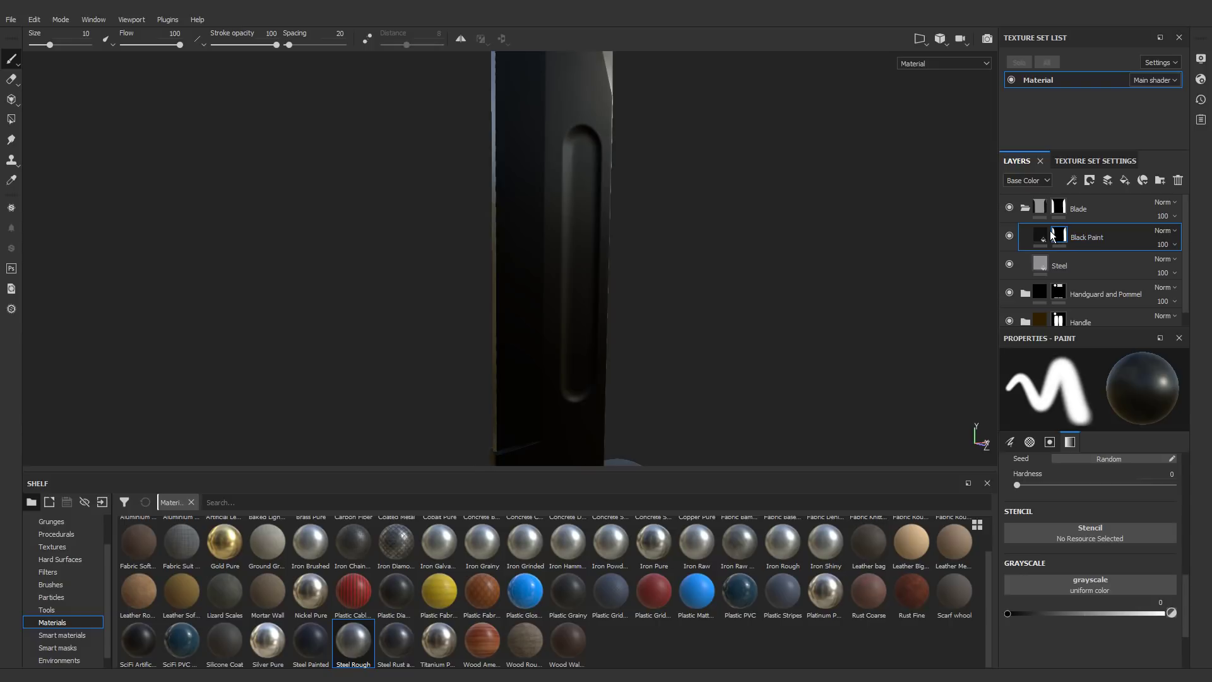
click(1068, 174)
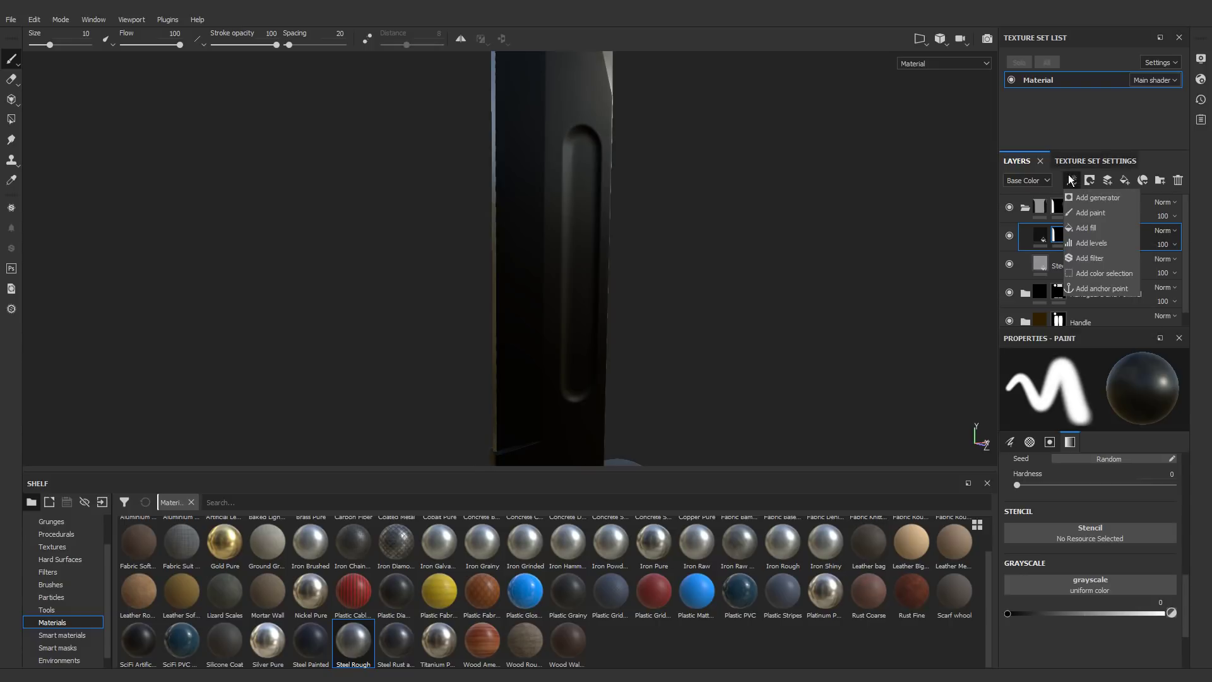
click(1091, 198)
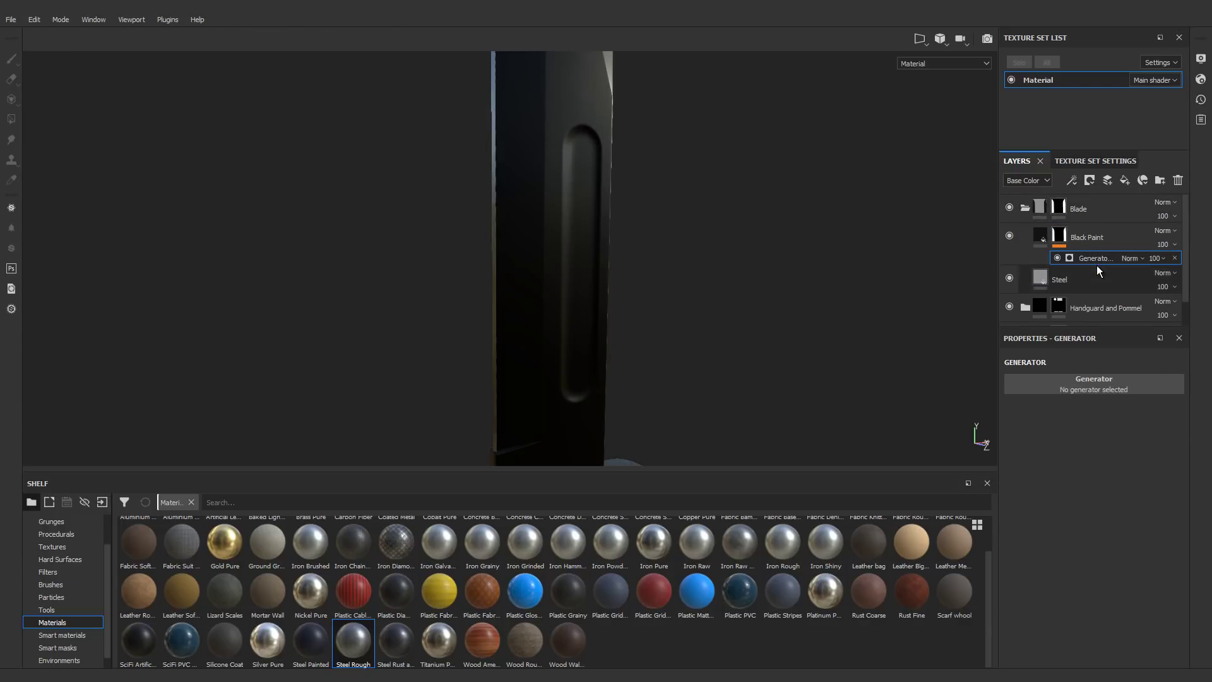
click(1093, 381)
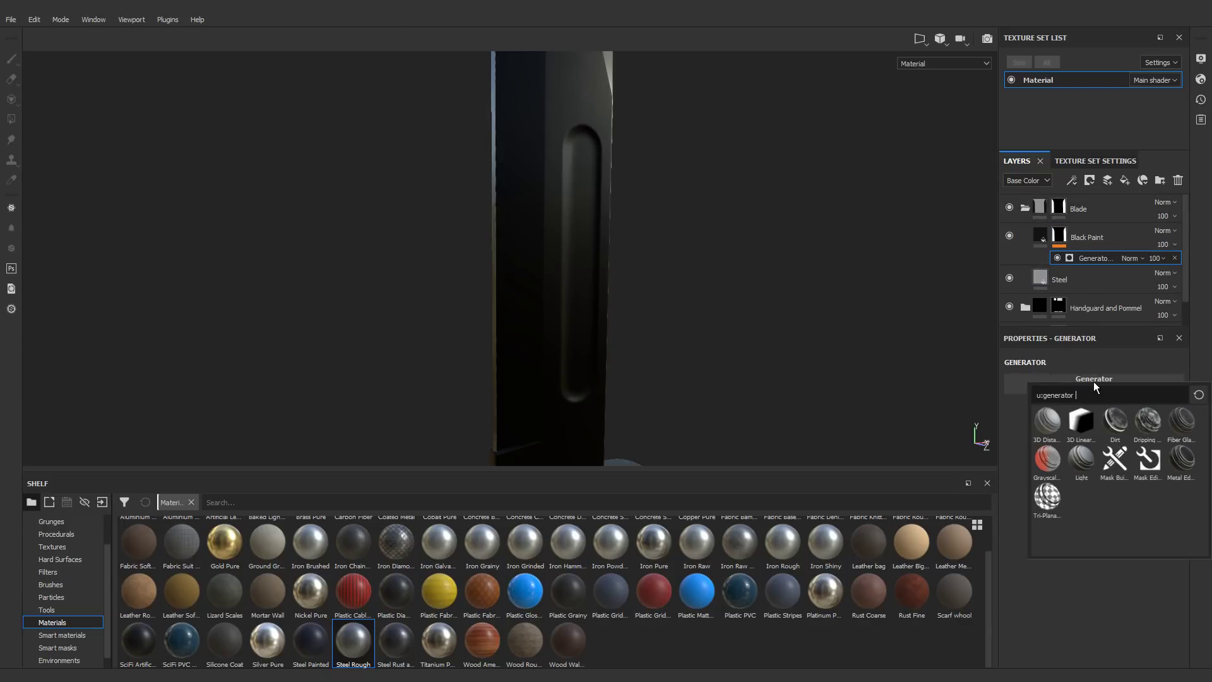
click(1180, 472)
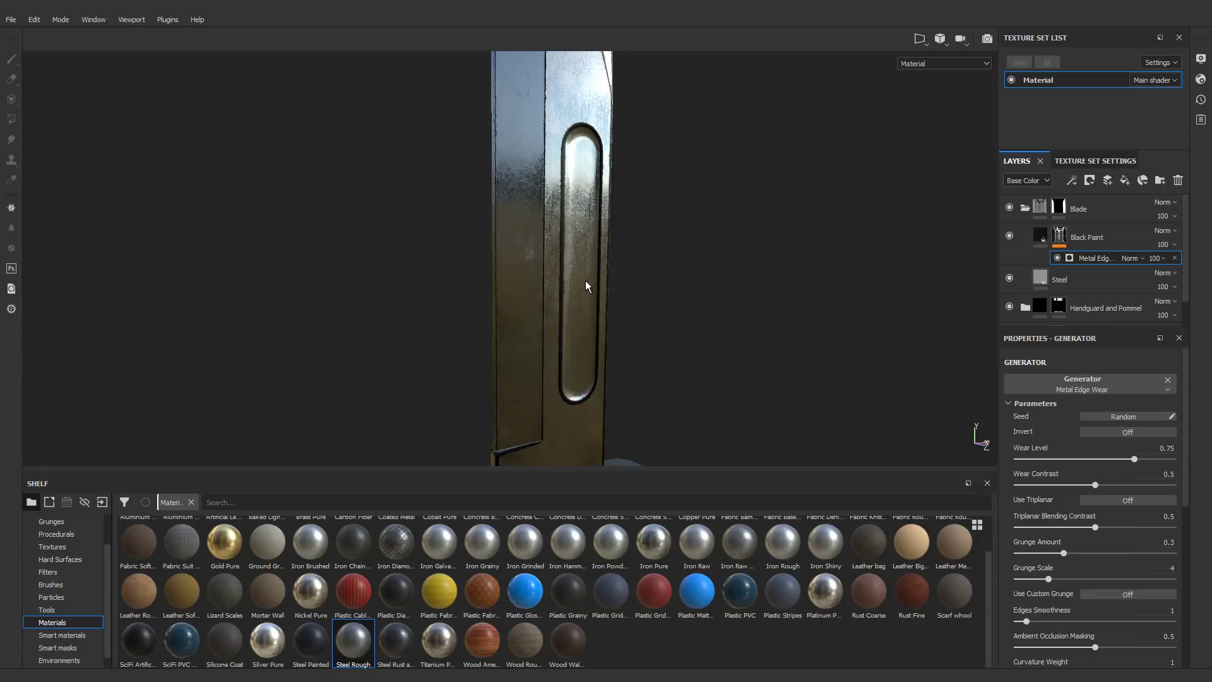
Step: Invert the Metal Edge Wear generator and set its blending mode to Multiply so the masked blade edges are kept
click(1119, 430)
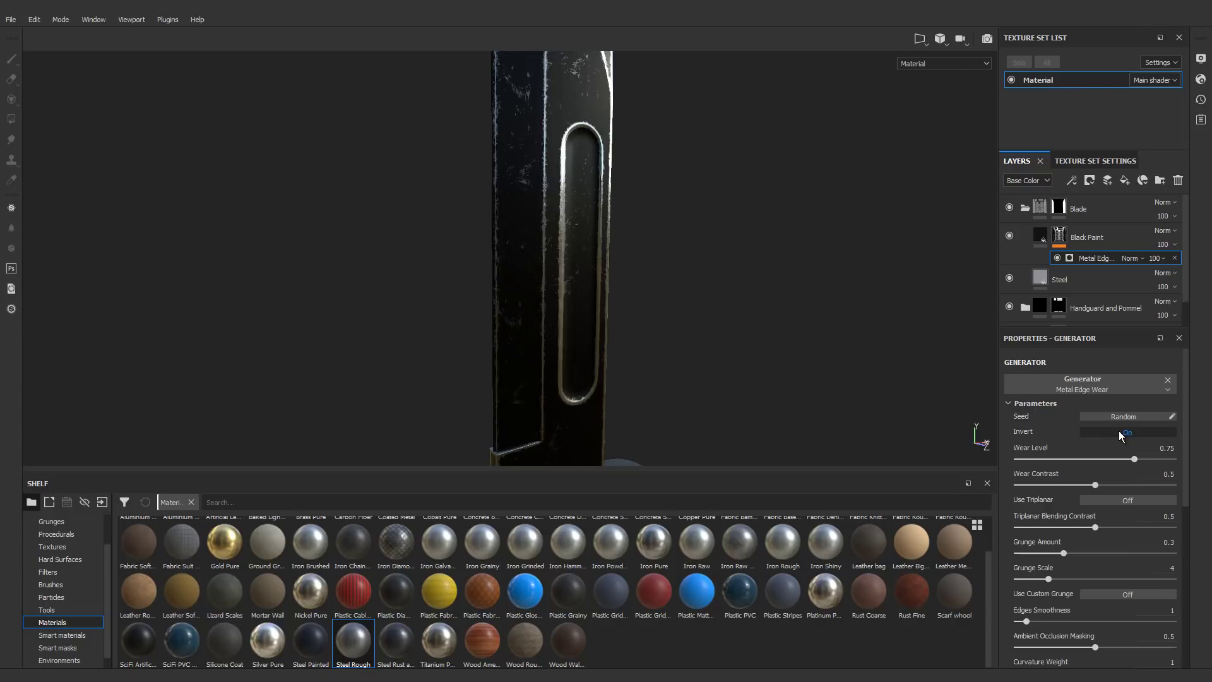
alt+drag(523, 252, 611, 348)
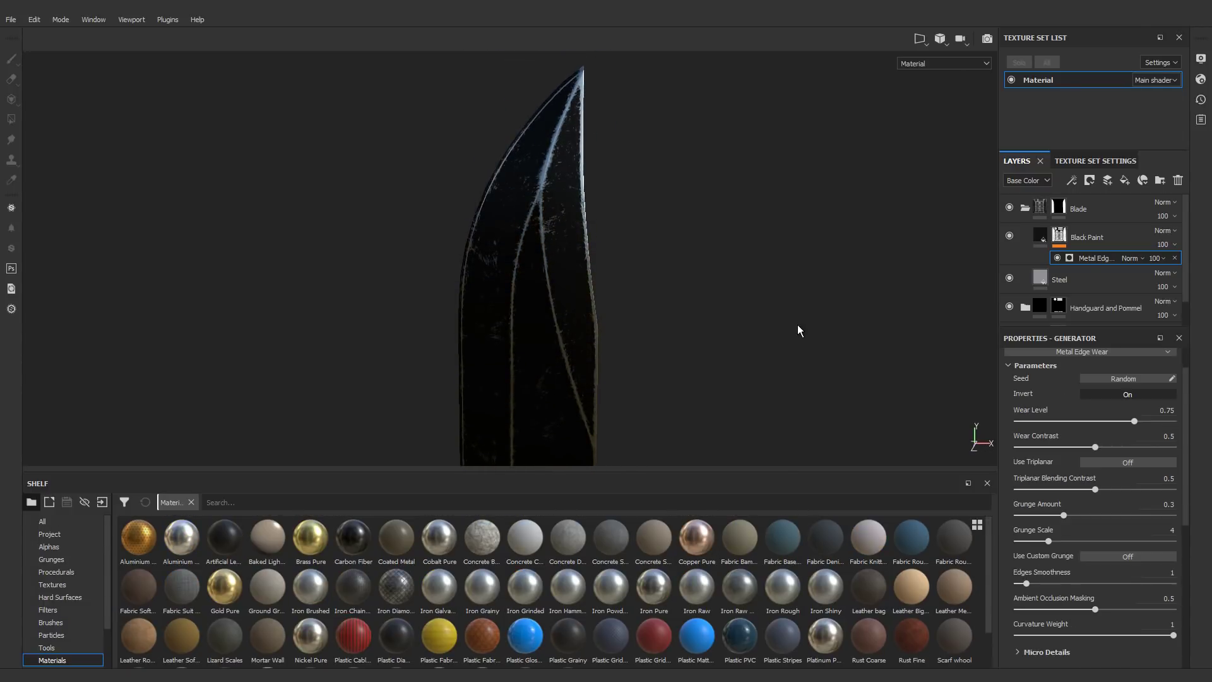
click(1140, 258)
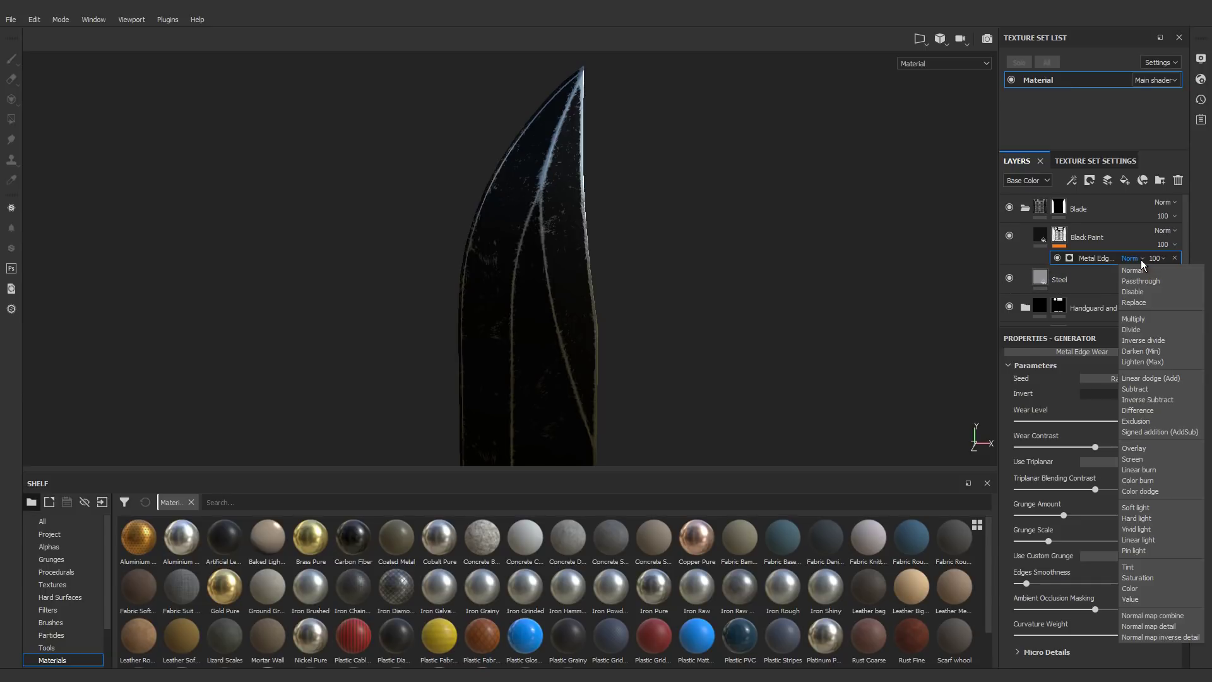
click(1142, 317)
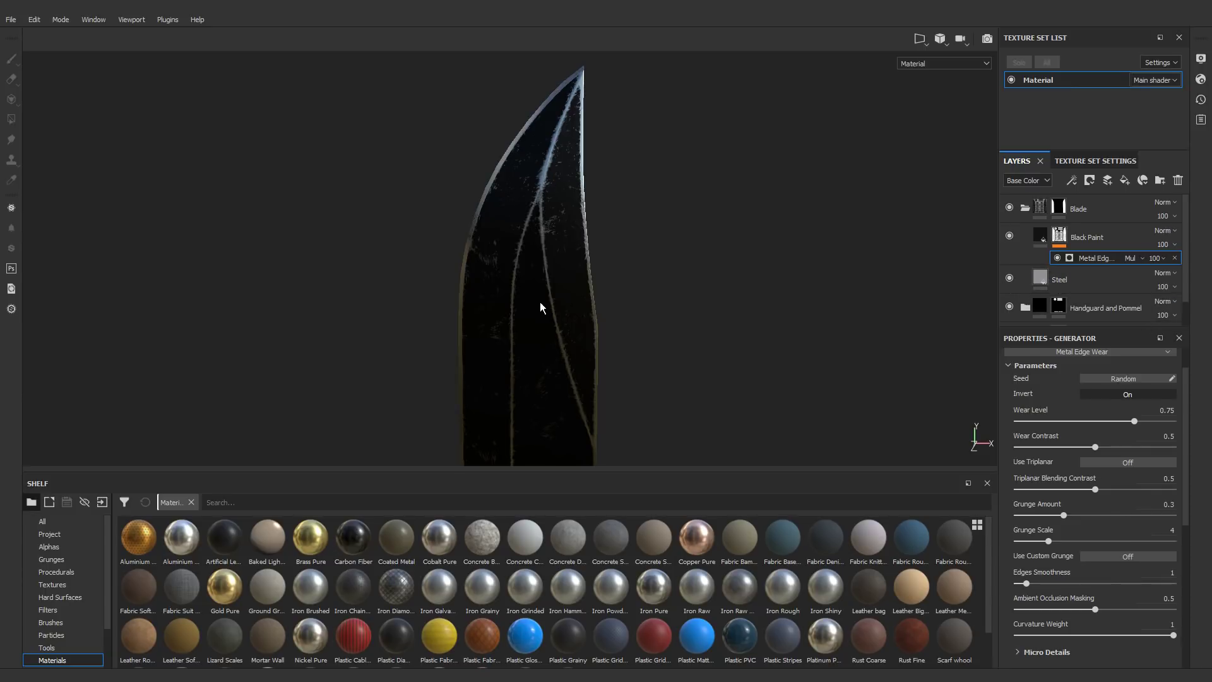
alt+middle_drag(552, 305, 514, 225)
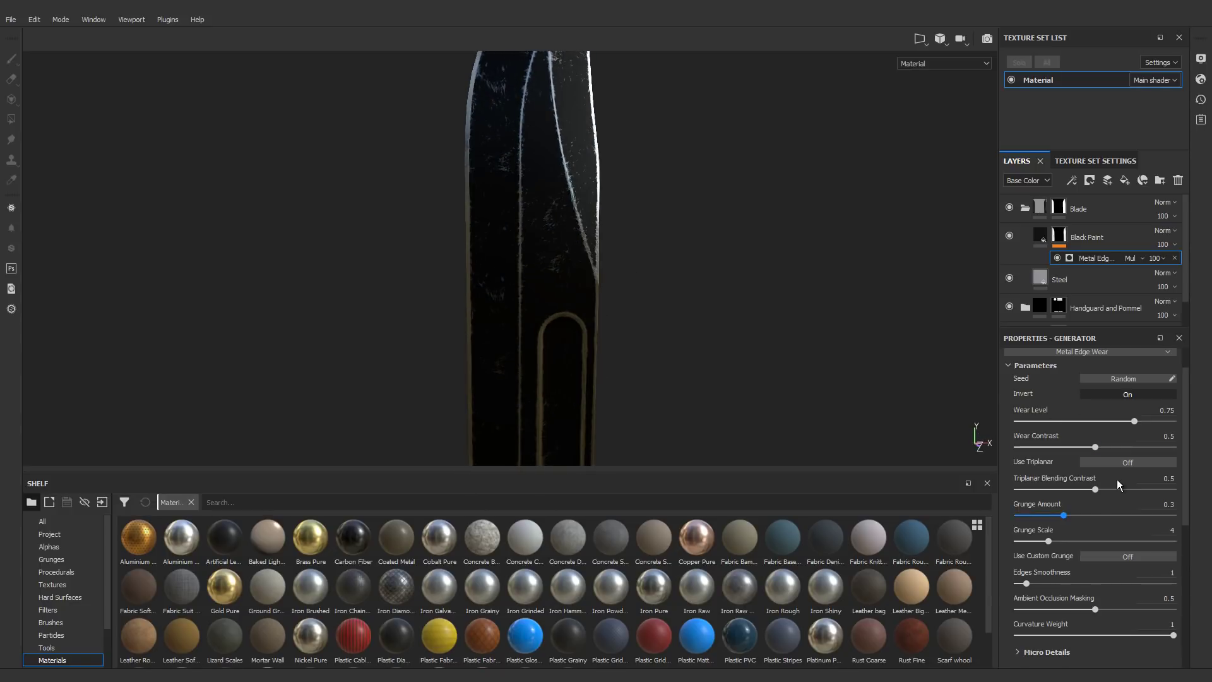
Step: Try a Wear Level of 0.8 in the Metal Edge Wear generator and undo the change
mouse_move(1134, 422)
mouse_down()
mouse_move(1077, 425)
mouse_move(1140, 426)
mouse_up()
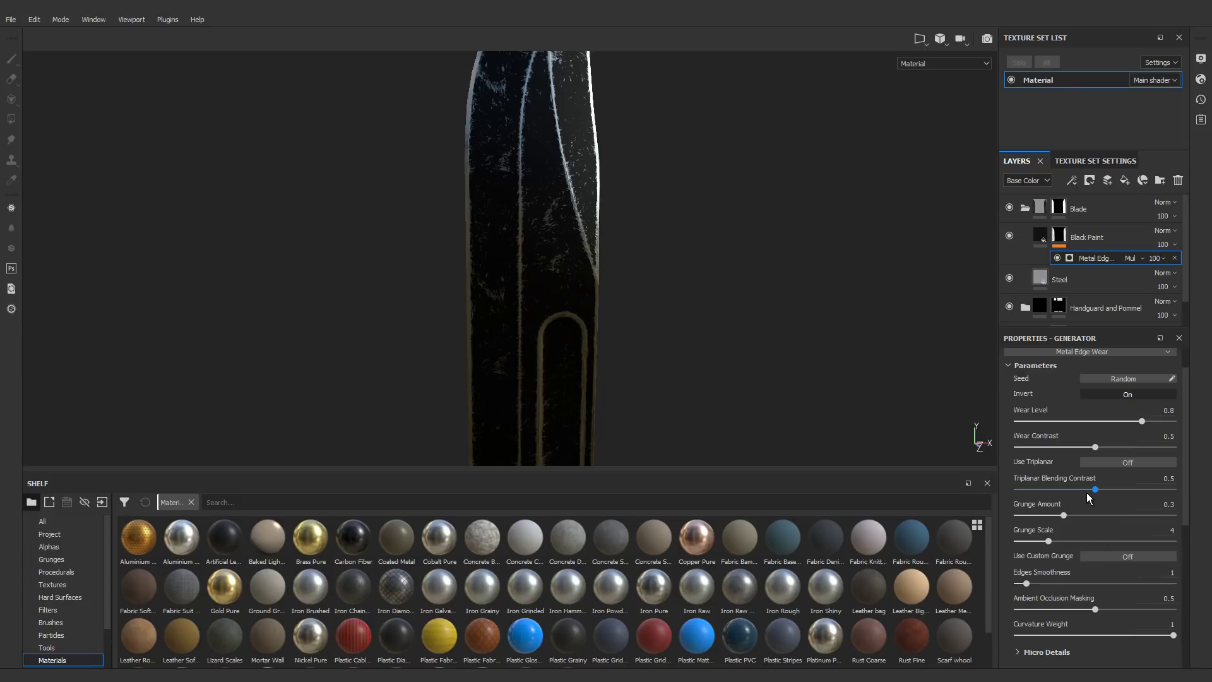
key(ctrl+z)
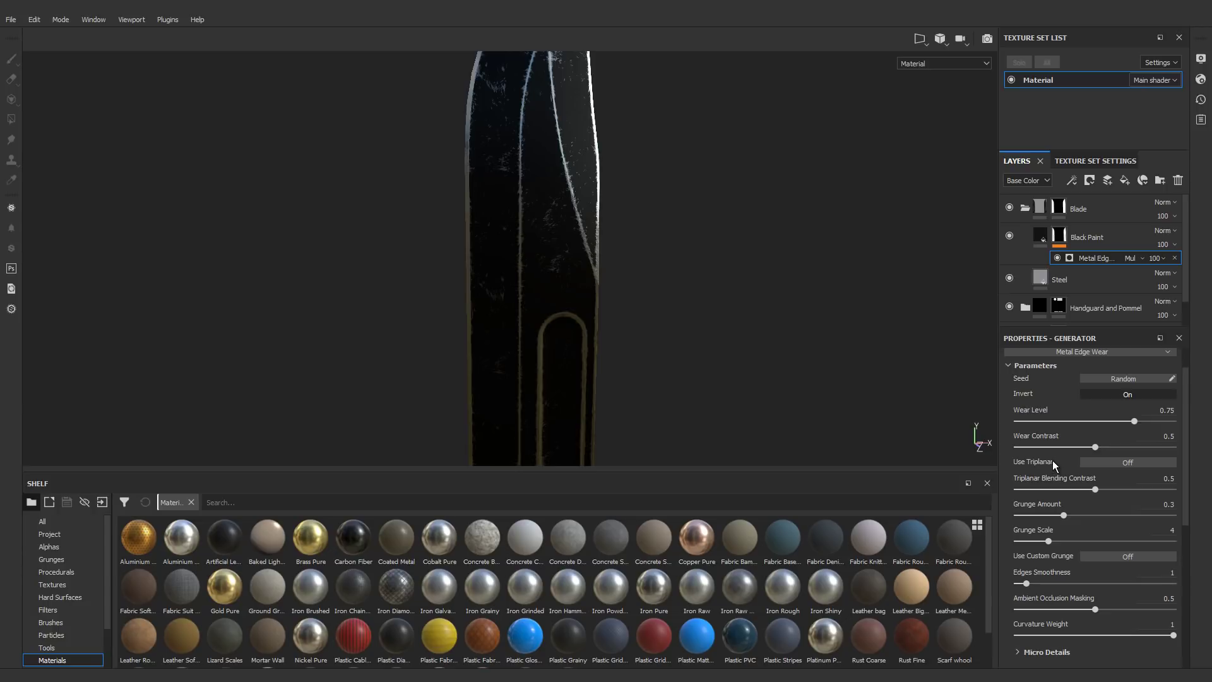
alt+drag(550, 300, 556, 259)
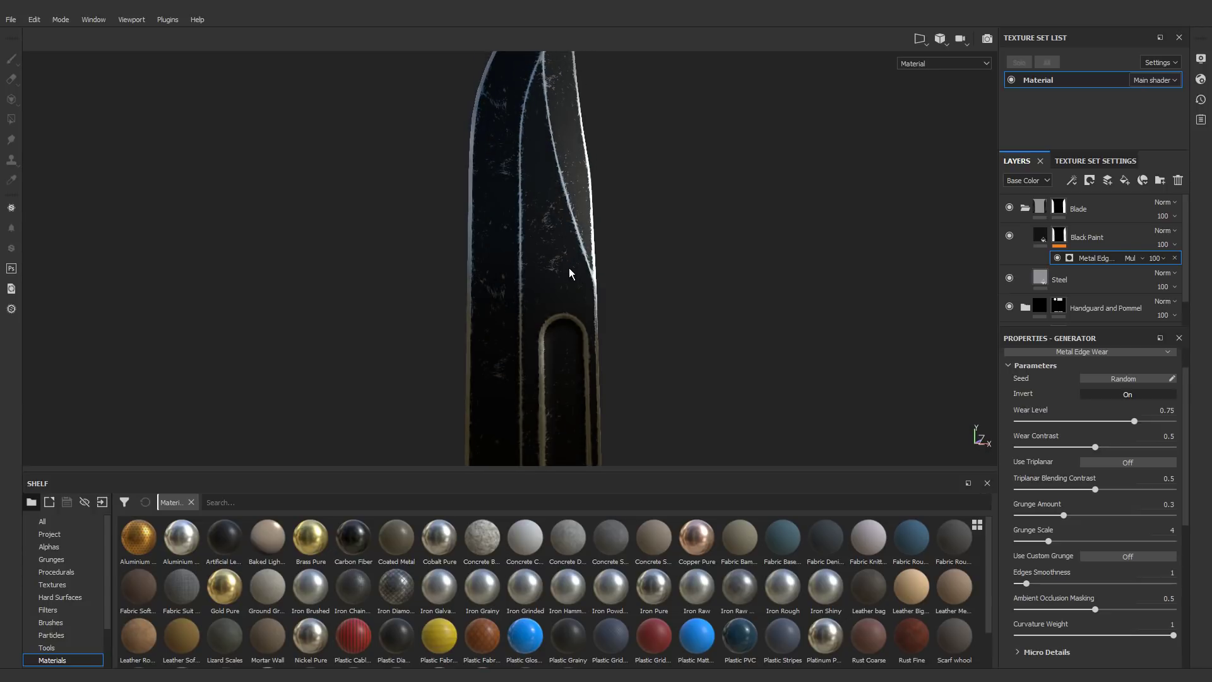
Step: Set the Metal Edge Wear generator's Wear Contrast to 0.8 and its Grunge Amount to 0.4
click(1160, 437)
text(.8)
key(Return)
scroll(1141, 456, down, 2)
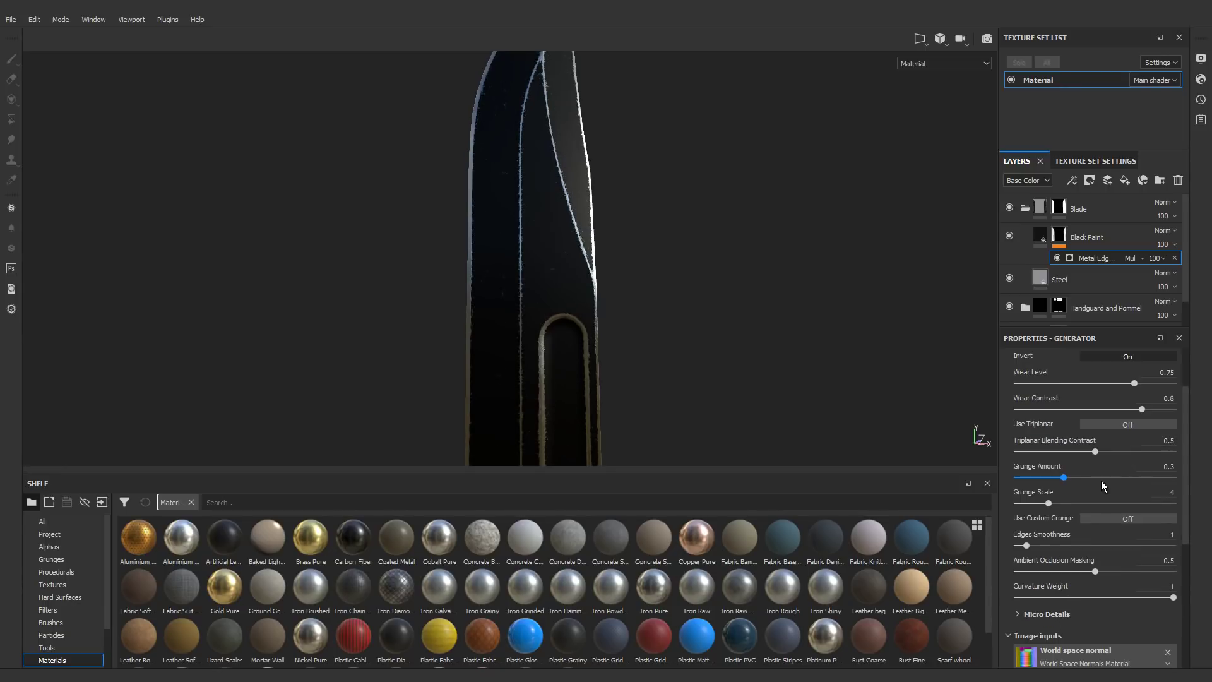
click(1165, 468)
key(Return)
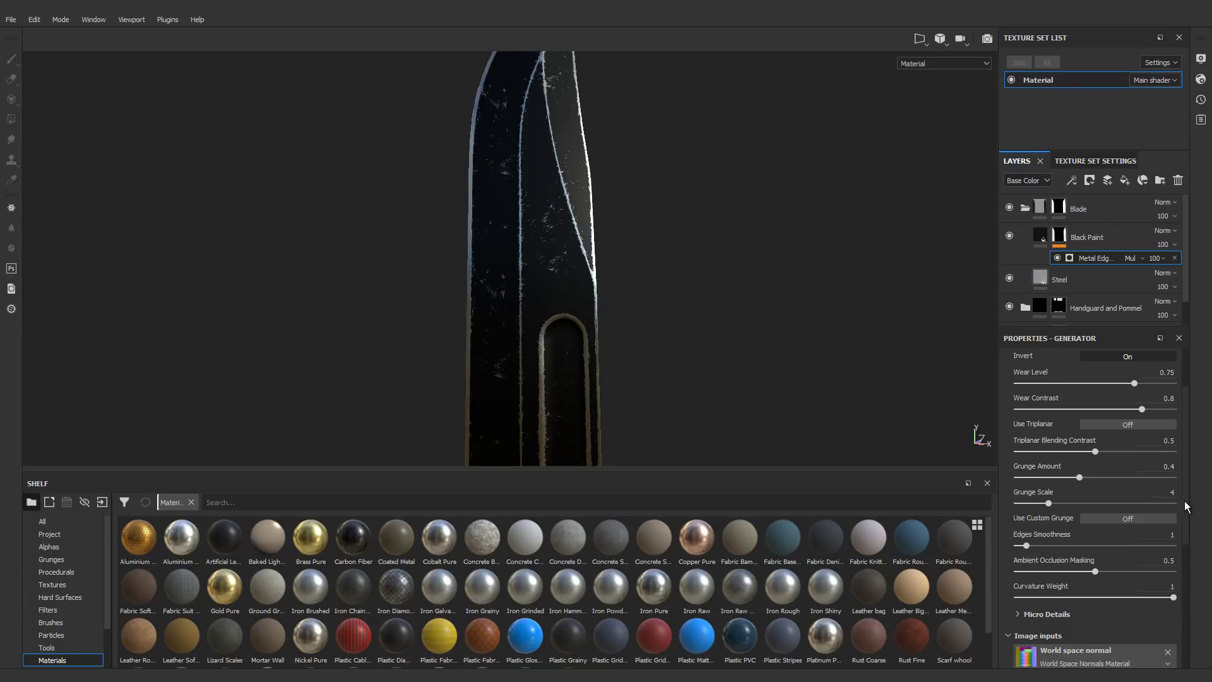
Step: Set the Metal Edge Wear generator's Grunge Scale to 3 and its Curvature Weight to 0.23
click(1165, 493)
text(3)
key(Return)
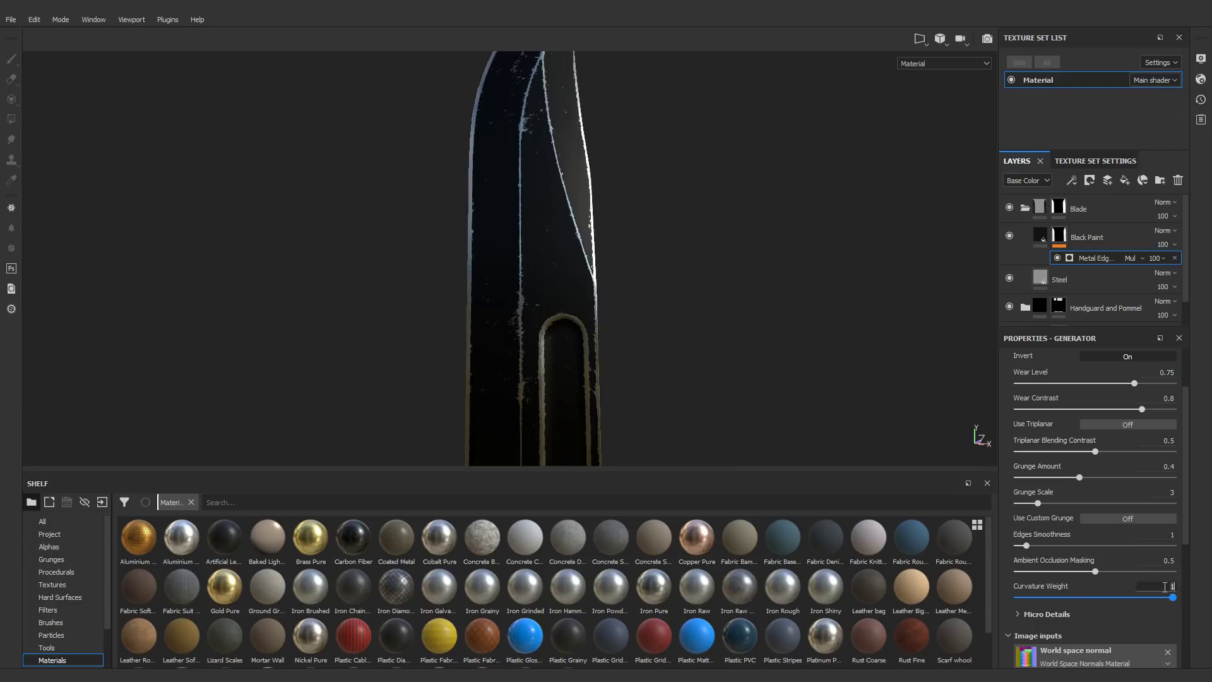
key(Return)
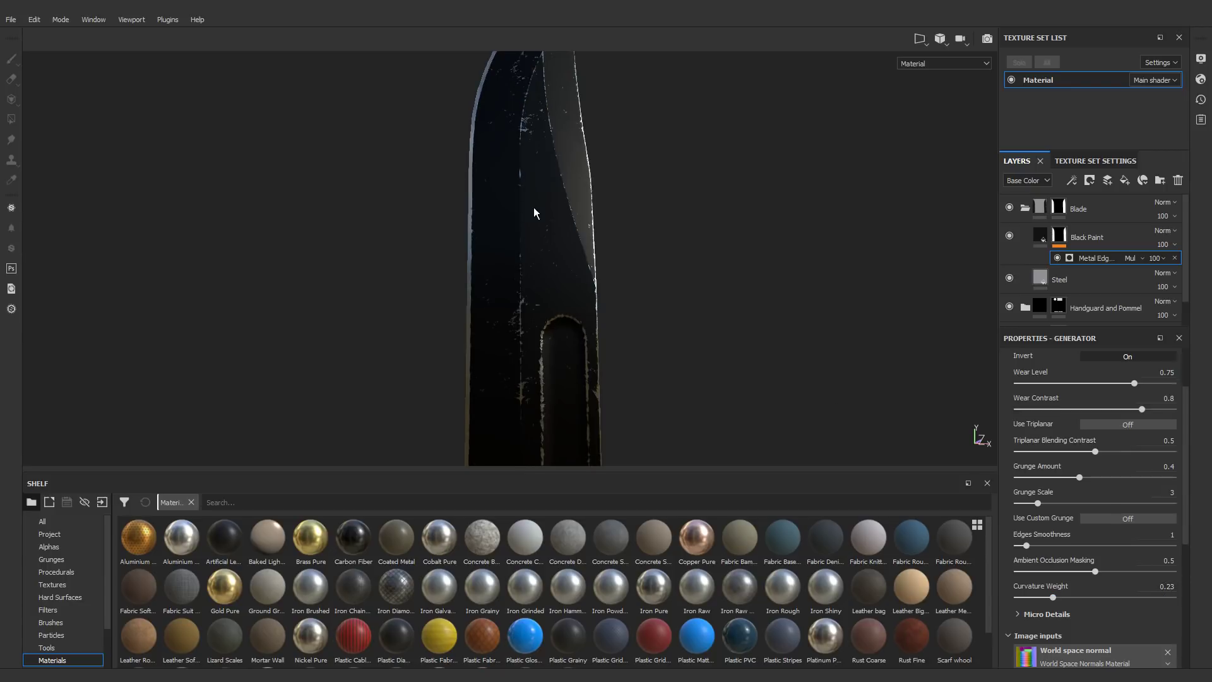
Step: Set the Black Paint fill's Height to 0.02 to give the chipped paint some thickness over the steel
alt+drag(558, 187, 509, 151)
alt+middle_drag(543, 429, 562, 252)
scroll(562, 252, up, 8)
alt+drag(531, 255, 553, 278)
scroll(553, 278, up, 4)
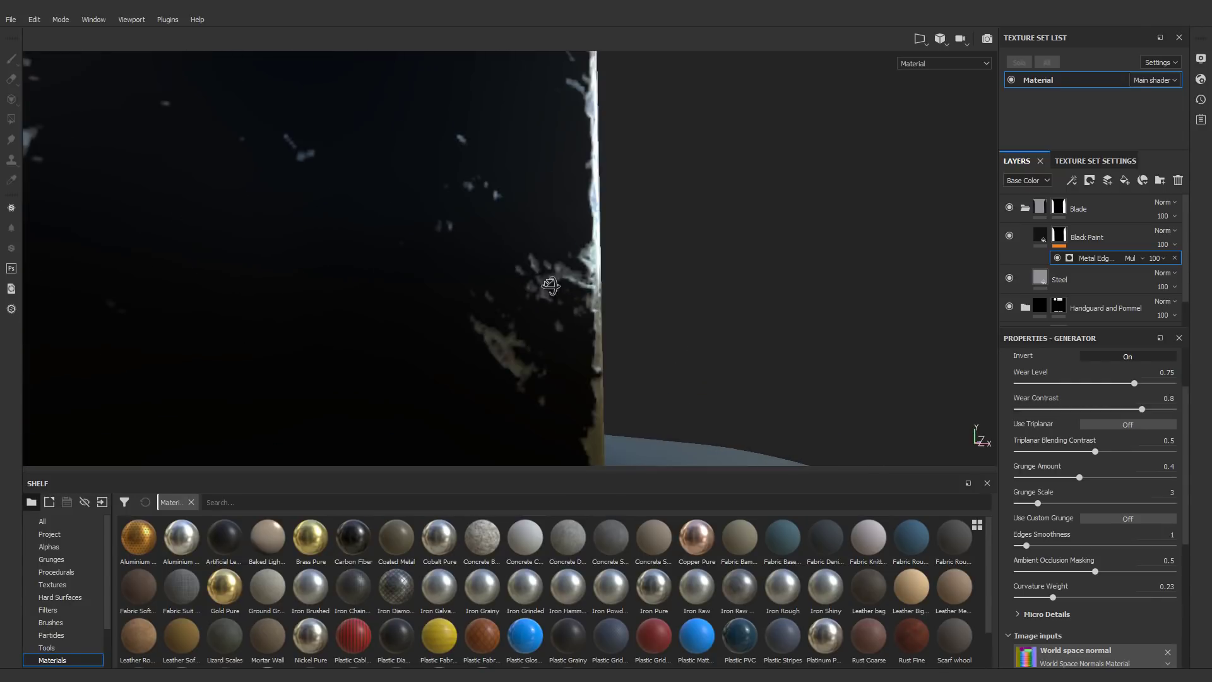
scroll(584, 265, down, 5)
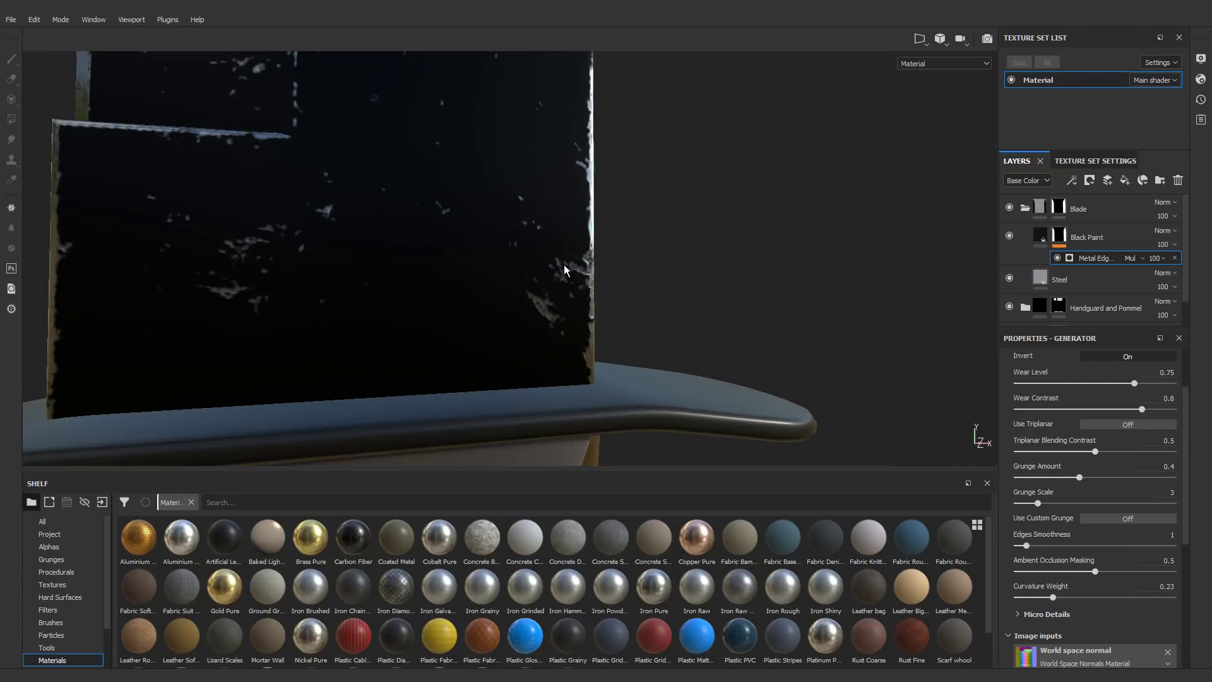
click(1039, 235)
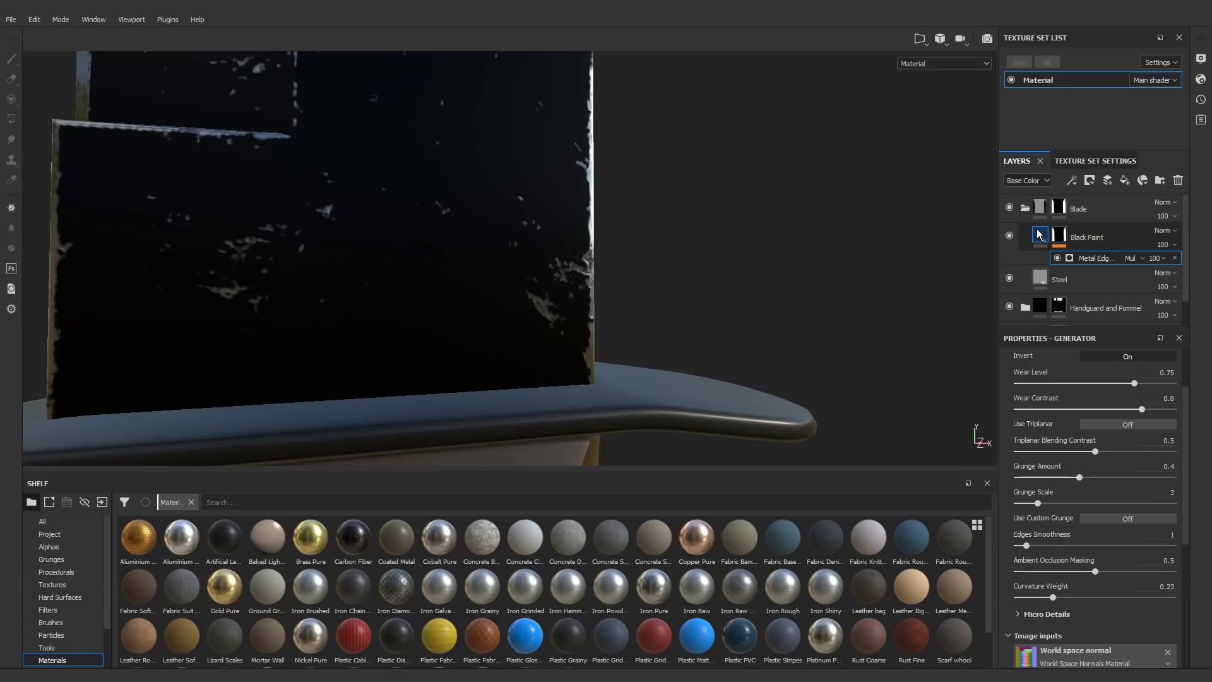
click(1039, 235)
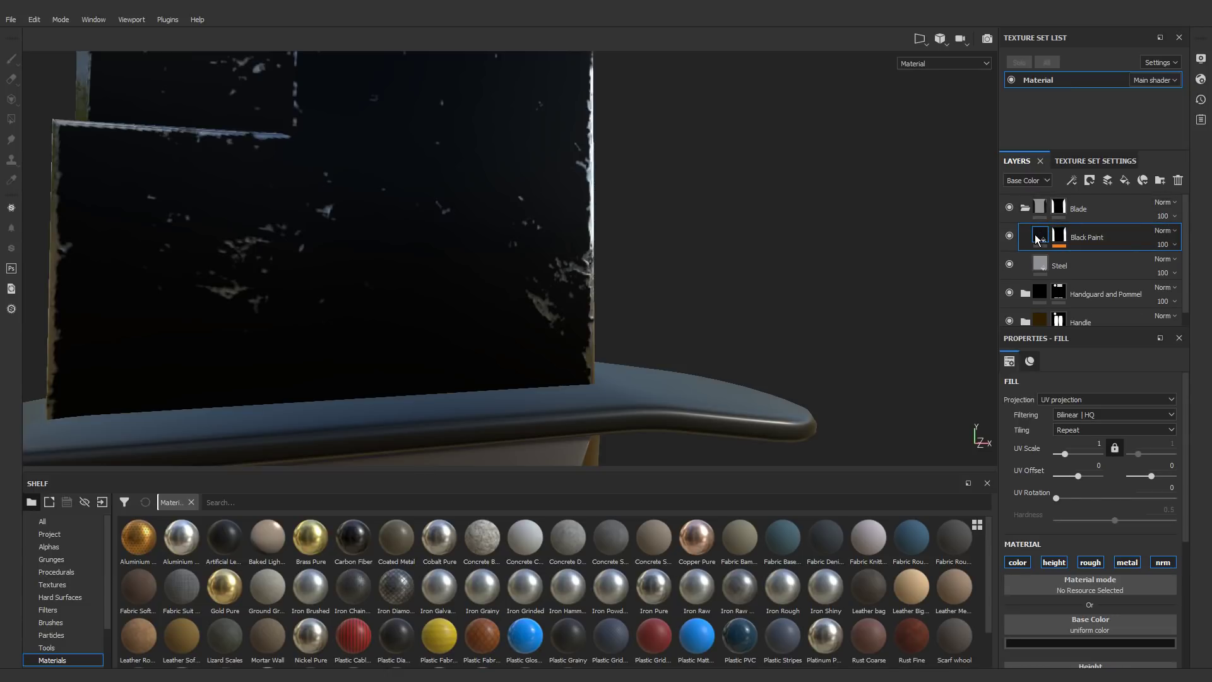
scroll(1101, 534, down, 4)
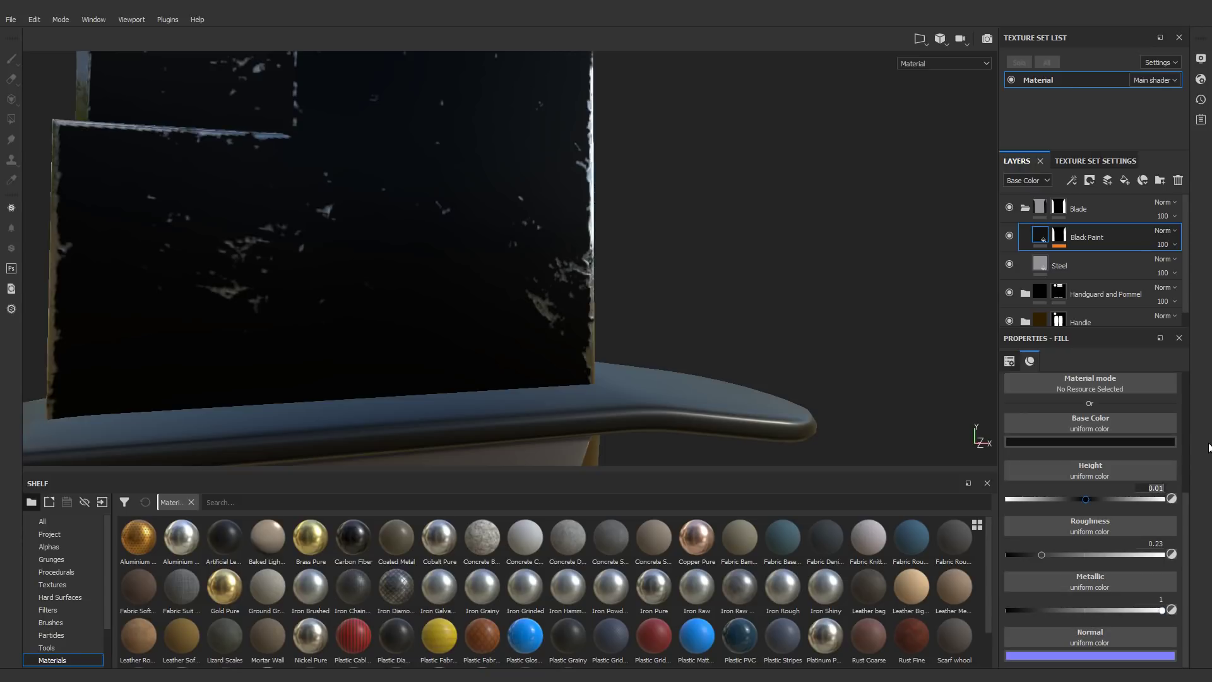
key(Return)
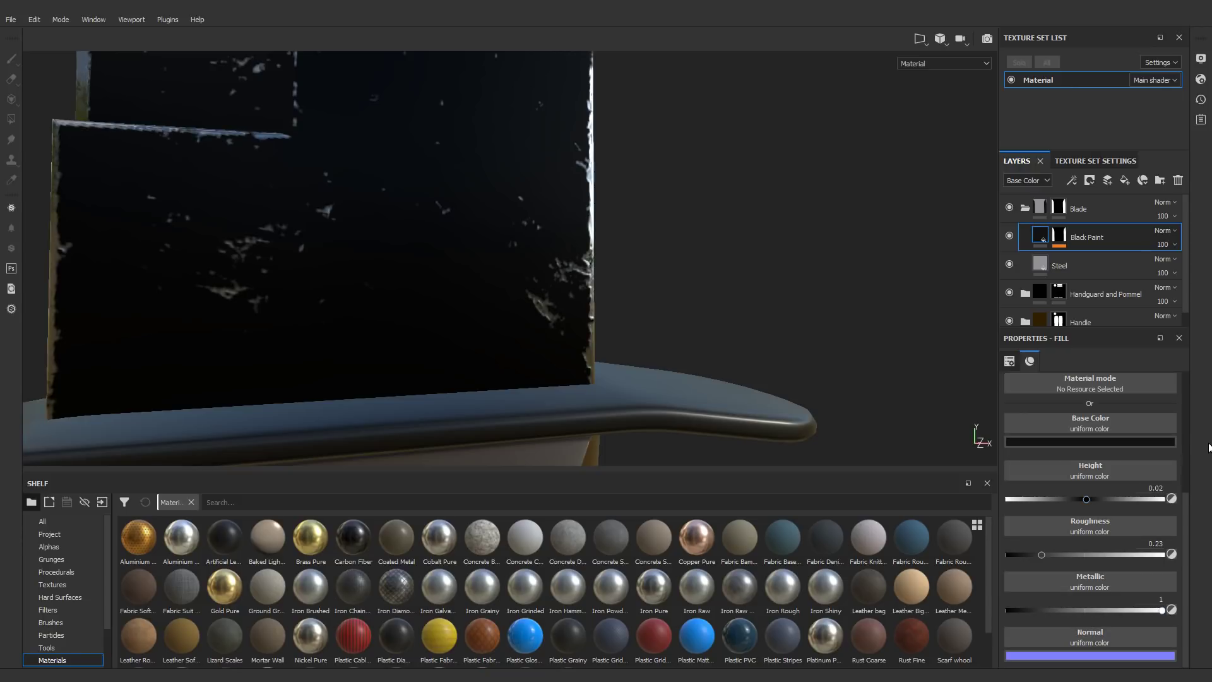
Step: Examine the worn paint from the blade base near the handguard up along the whole blade
alt+drag(526, 256, 584, 276)
scroll(585, 253, up, 3)
scroll(581, 250, down, 6)
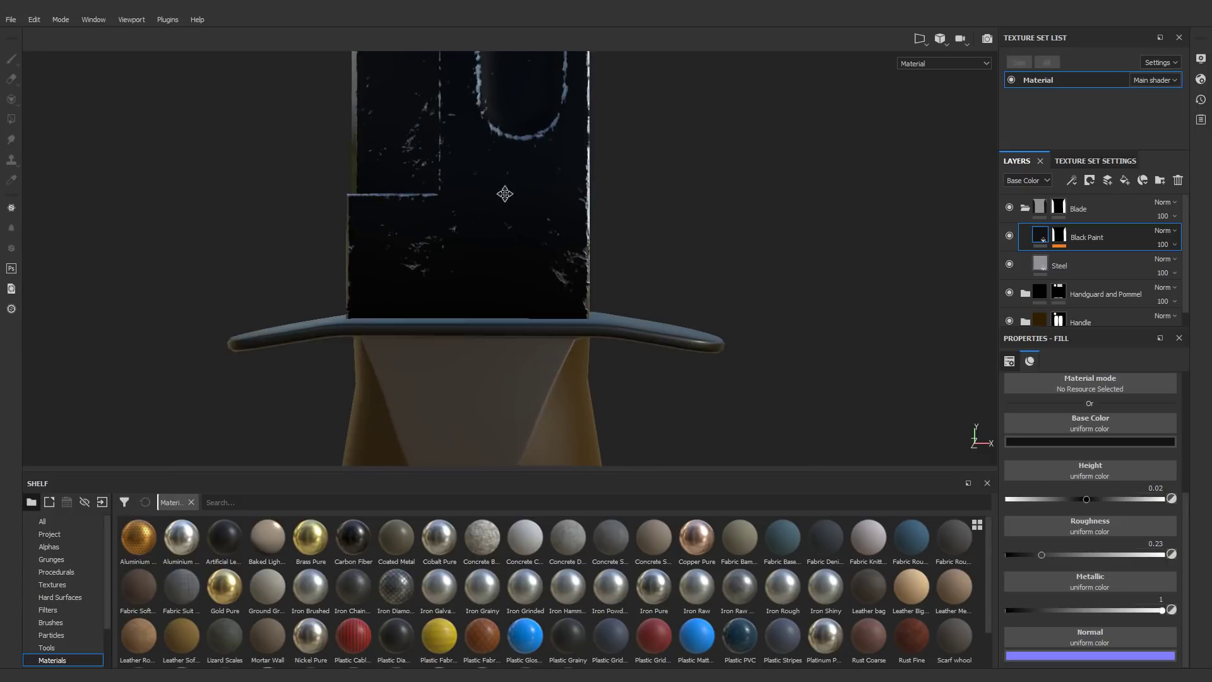
alt+middle_drag(508, 171, 527, 296)
scroll(526, 297, down, 2)
alt+drag(526, 297, 552, 216)
scroll(552, 216, down, 2)
alt+middle_drag(552, 216, 539, 289)
alt+drag(539, 290, 559, 251)
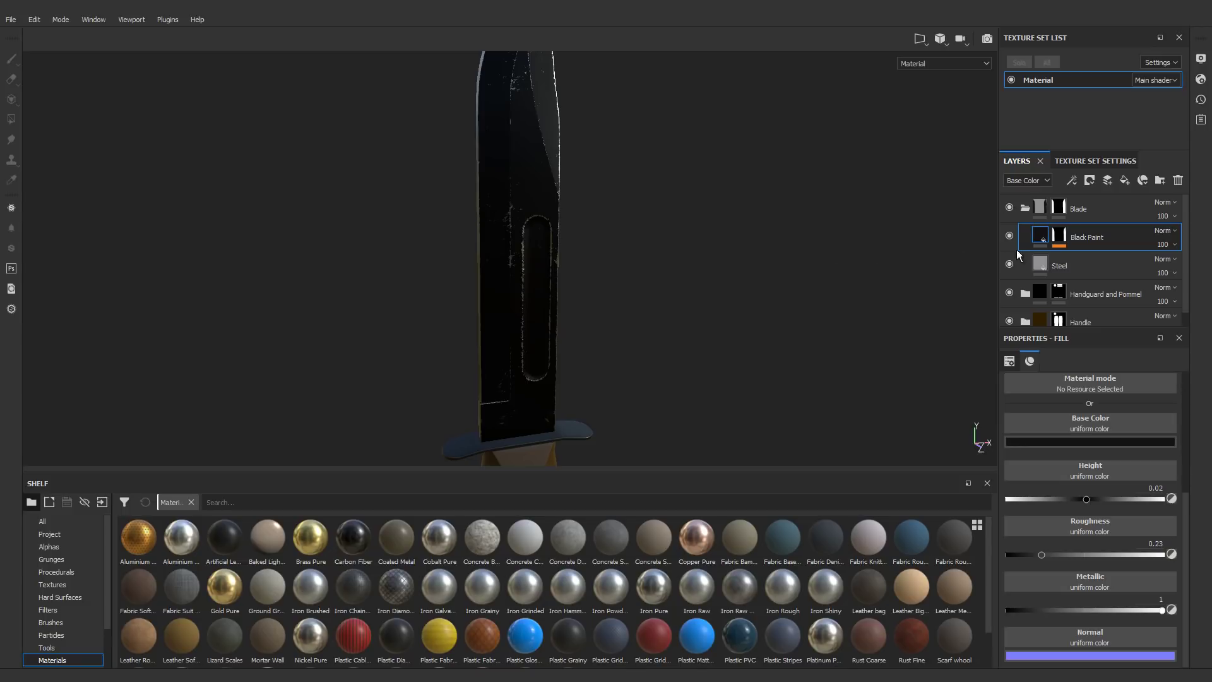
Step: Make the Black Paint layer's mask active for painting with a close view of the blade's groove
click(1064, 238)
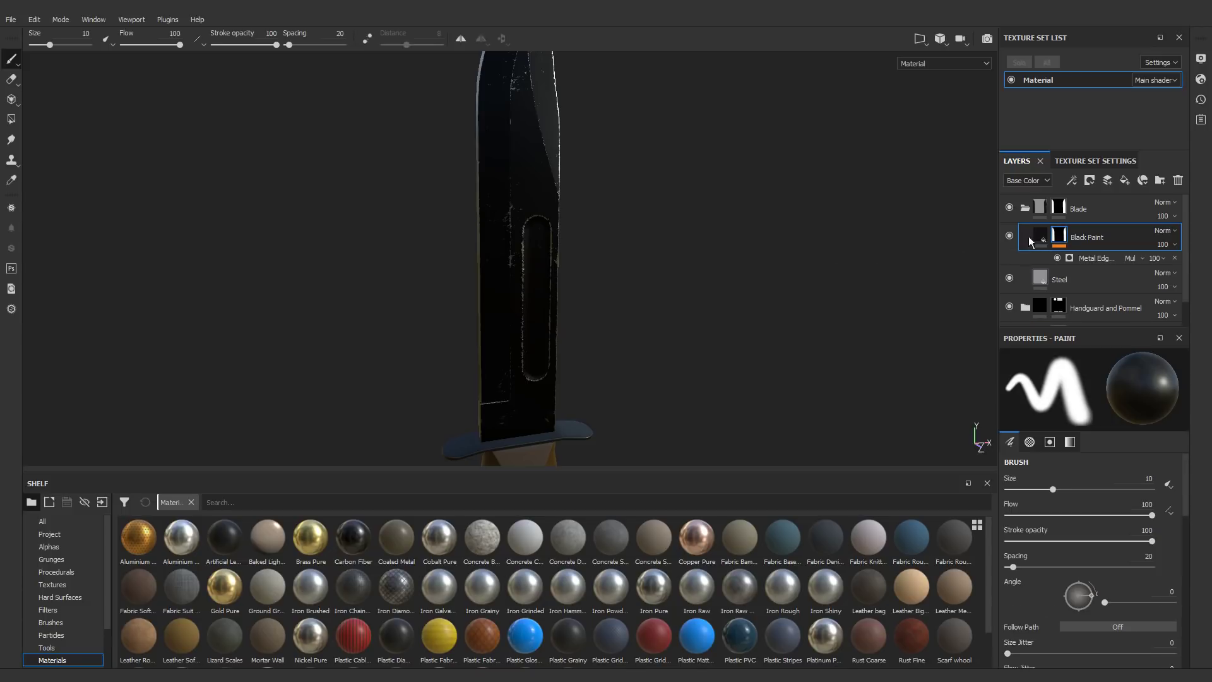
scroll(500, 278, up, 4)
mouse_move(500, 278)
alt+mouse_down()
mouse_move(435, 252)
mouse_move(441, 243)
alt+mouse_up()
Step: Try a soft black brush stroke on the Black Paint mask beside the blade's groove and undo it
mouse_move(519, 200)
mouse_down()
mouse_move(514, 274)
mouse_move(552, 399)
mouse_up()
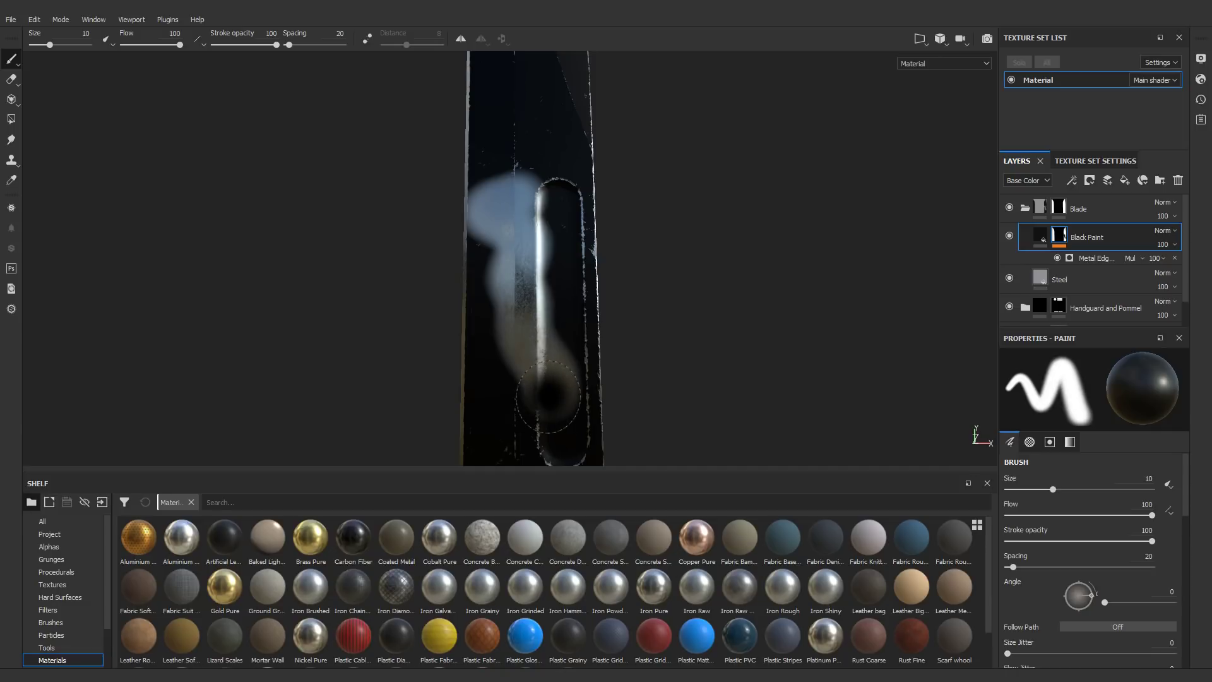
key(ctrl+z)
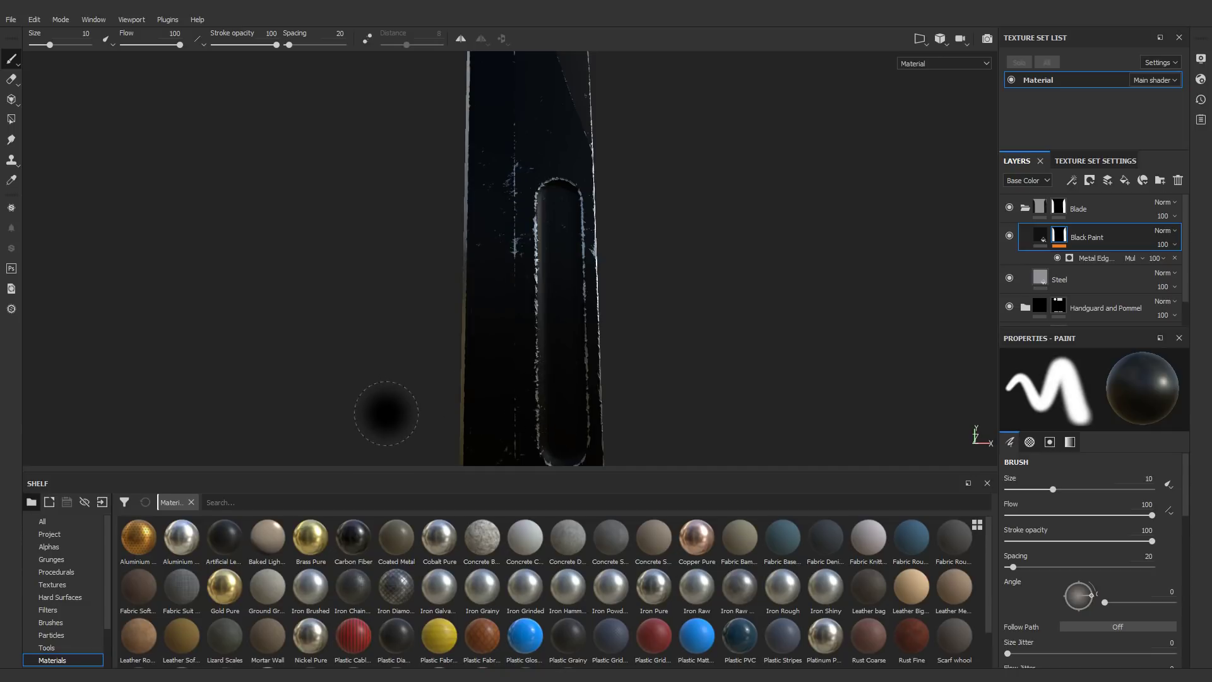
Step: Give the mask brush the Brush Paint Line Cloudy alpha, a size of about 55 and an angle of 91
click(63, 550)
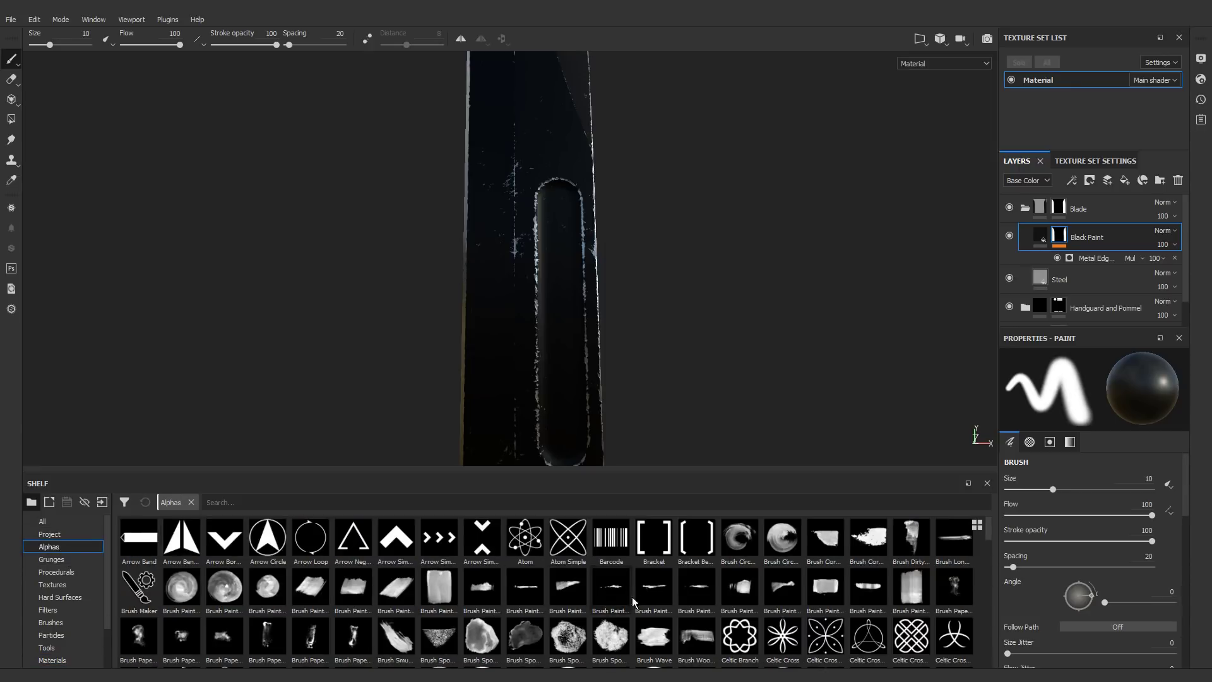
mouse_move(620, 597)
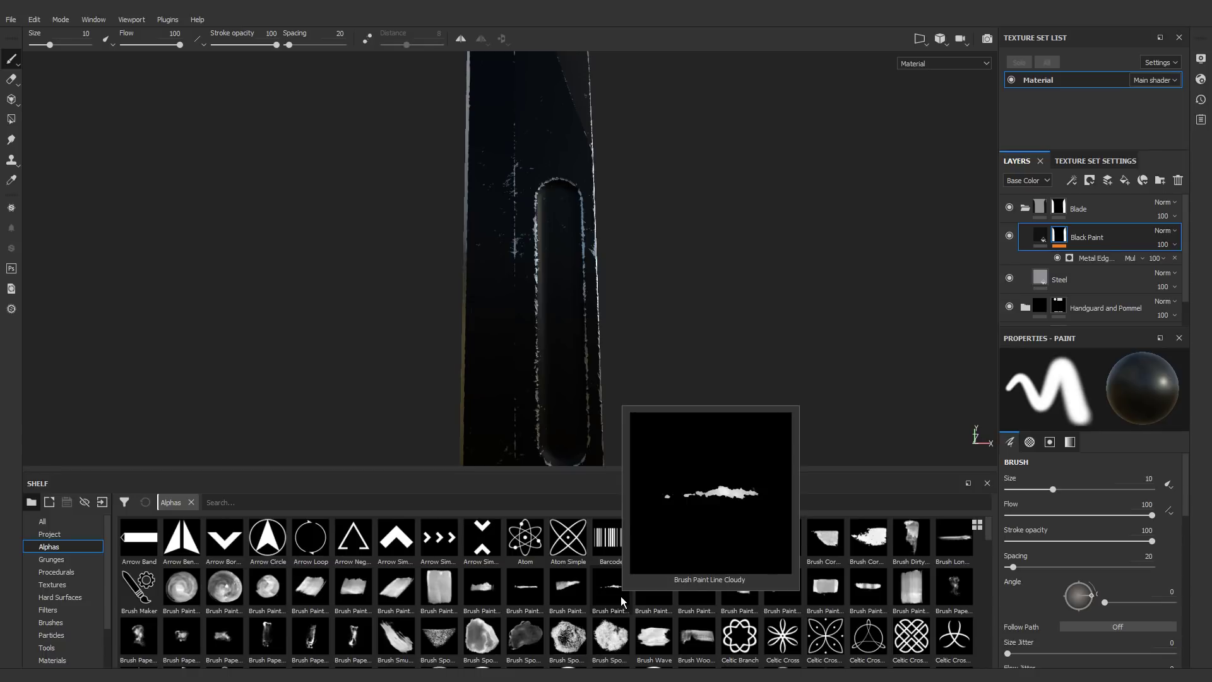
click(620, 598)
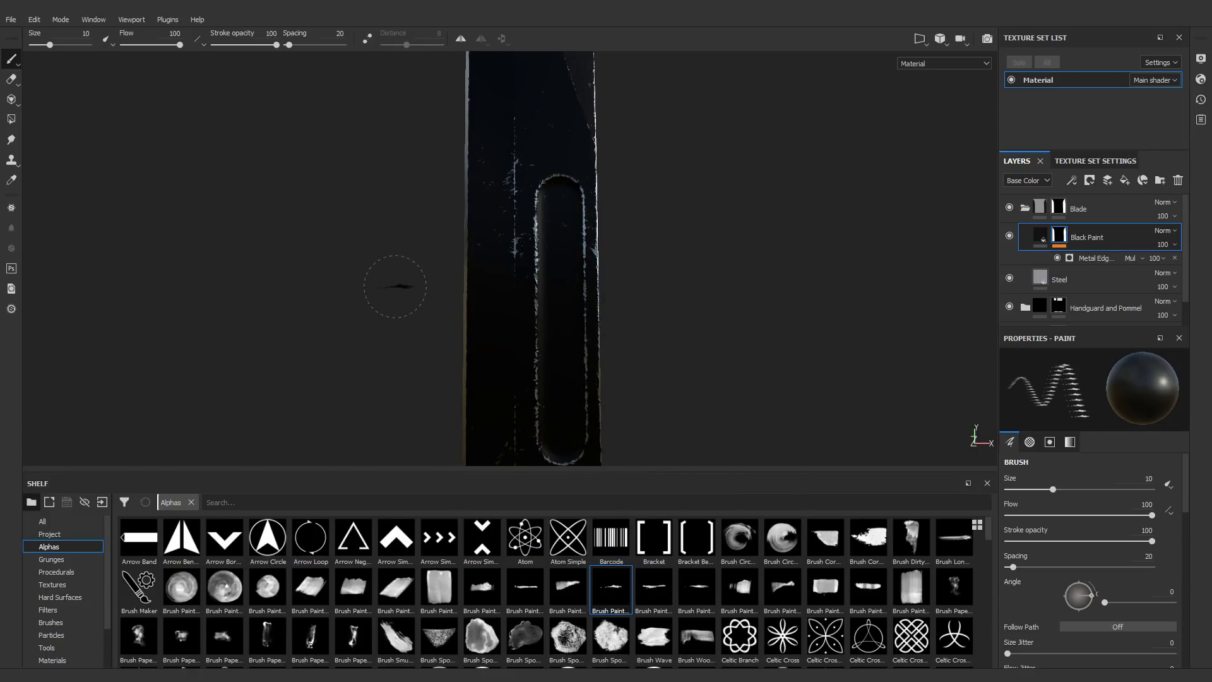
ctrl+right_drag(395, 286, 492, 286)
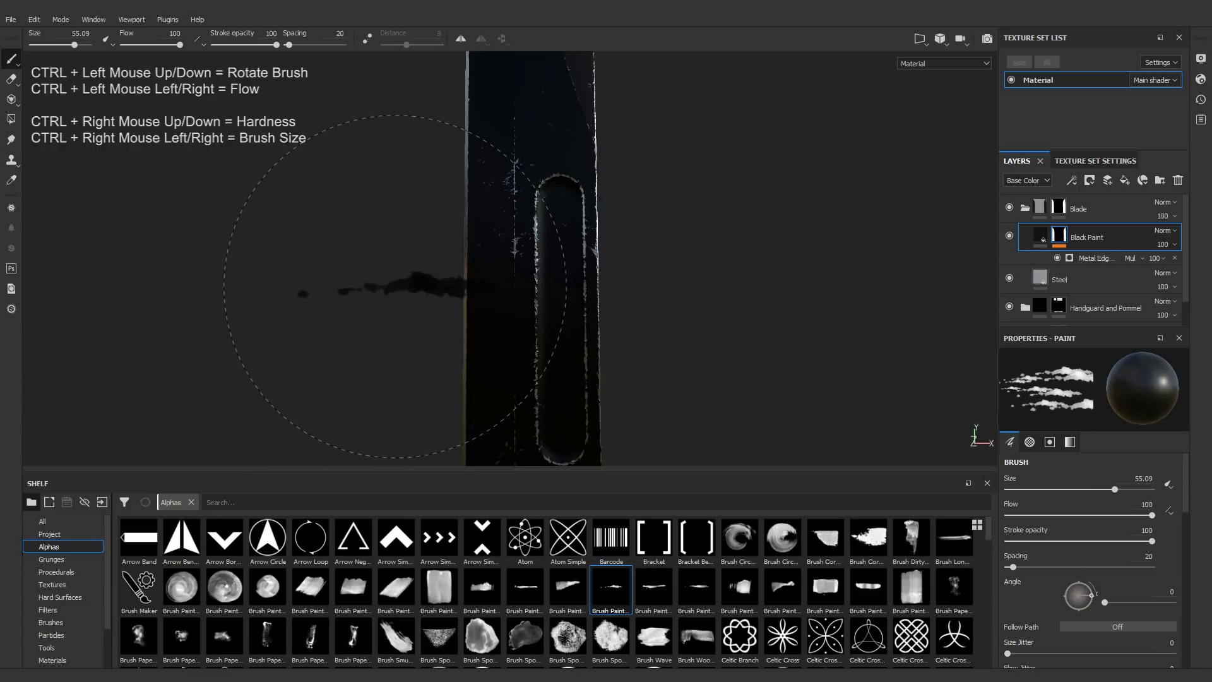
ctrl+drag(362, 267, 362, 97)
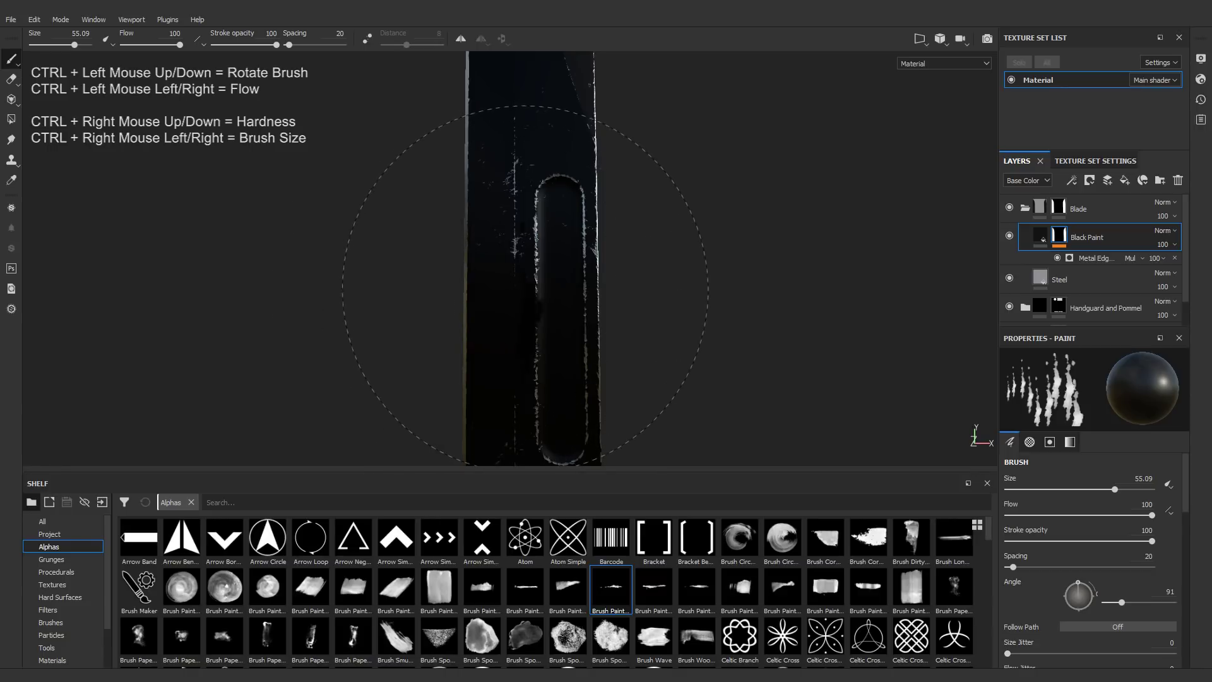
Step: Set the mask brush's alignment to Camera and reduce its size to about 40
scroll(585, 286, down, 1)
scroll(581, 305, up, 3)
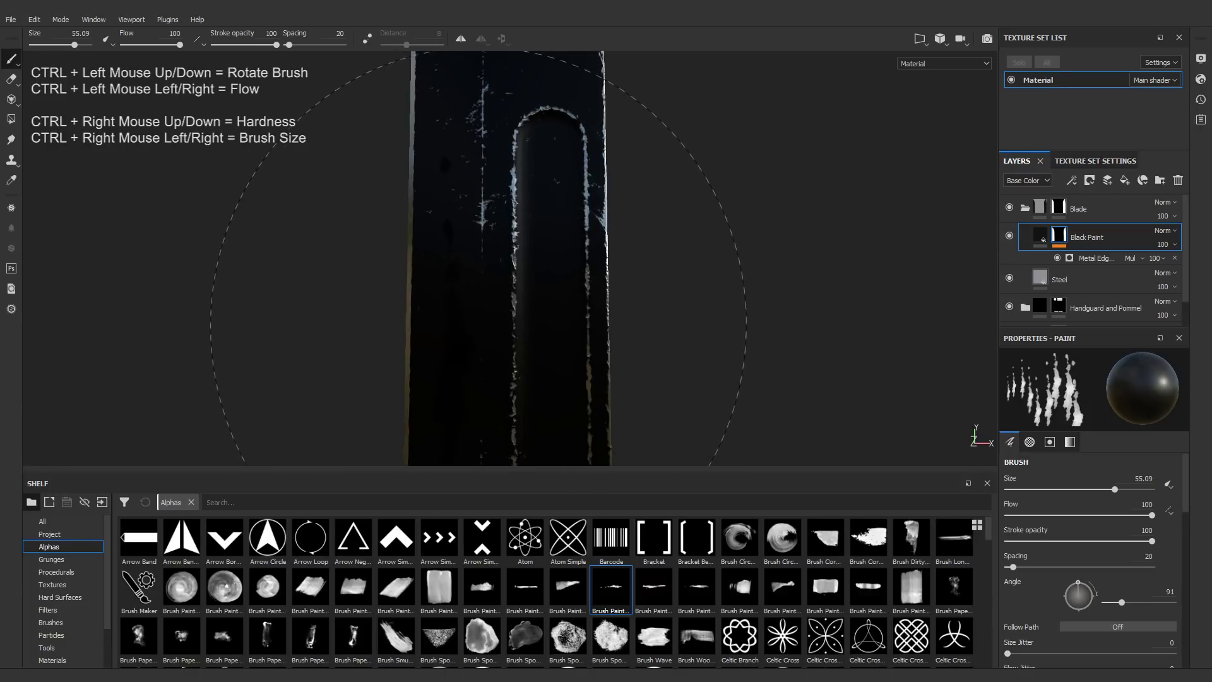
scroll(480, 309, down, 3)
scroll(479, 309, down, 3)
scroll(530, 187, up, 4)
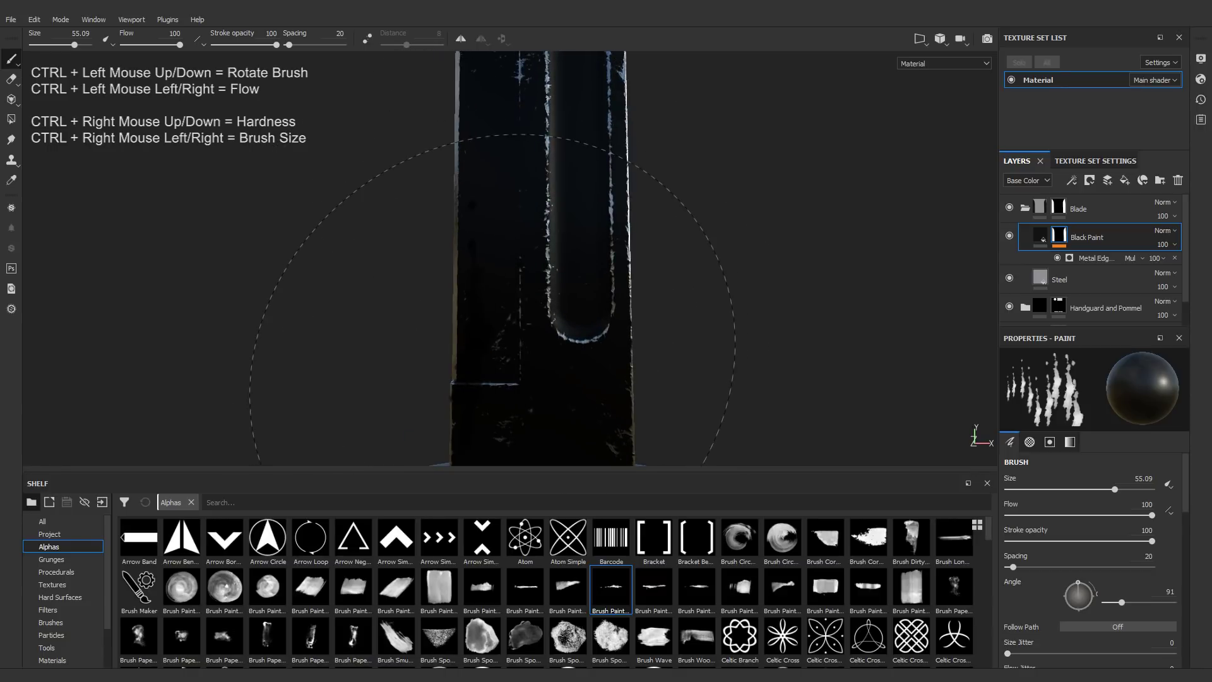
scroll(1099, 506, down, 5)
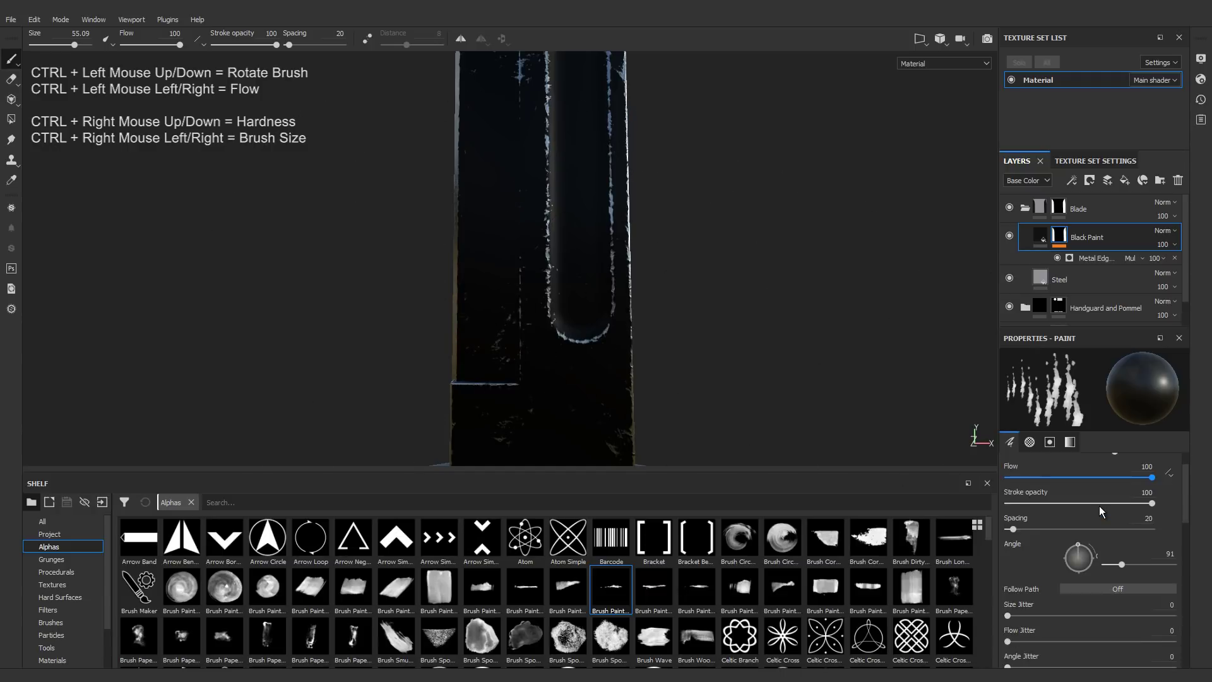
scroll(1099, 505, down, 2)
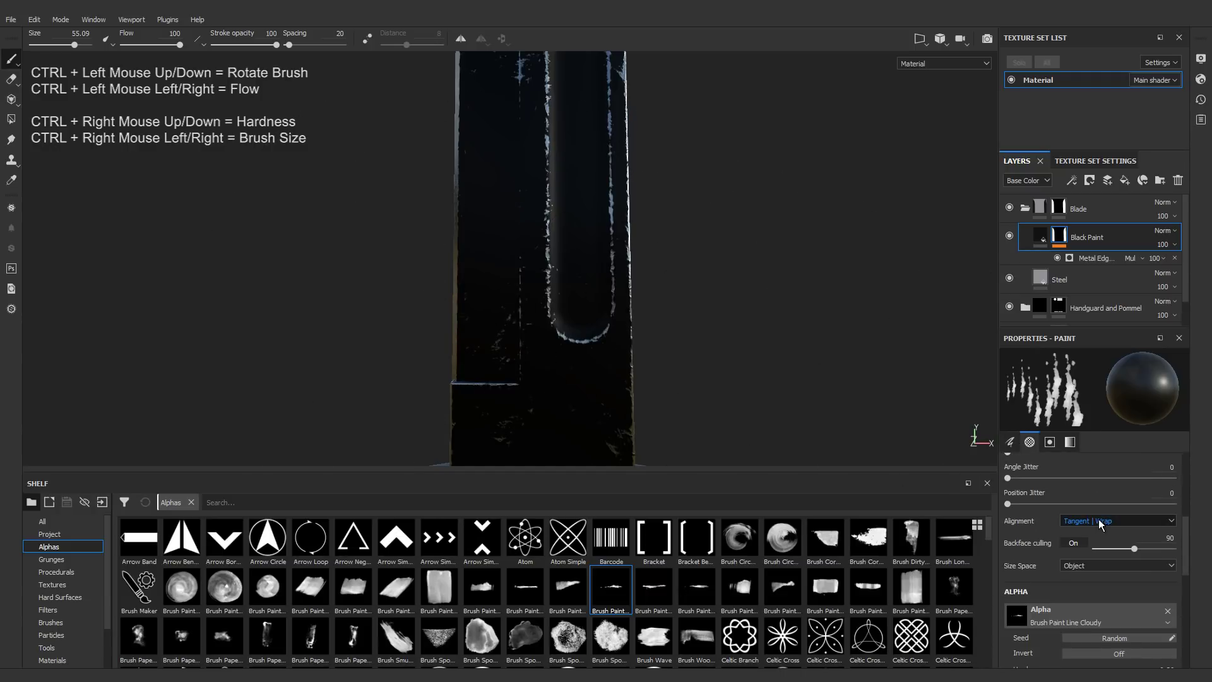
click(1098, 520)
click(1095, 531)
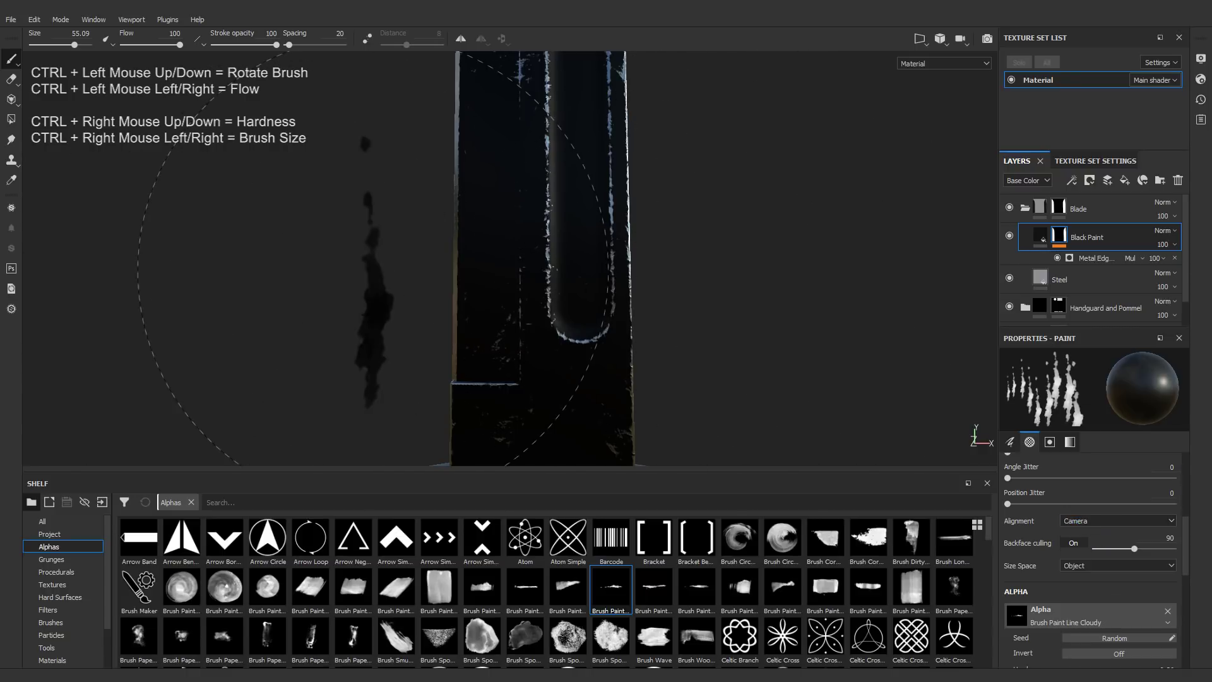
mouse_move(430, 255)
ctrl+right_down()
mouse_move(464, 255)
mouse_move(382, 256)
ctrl+right_up()
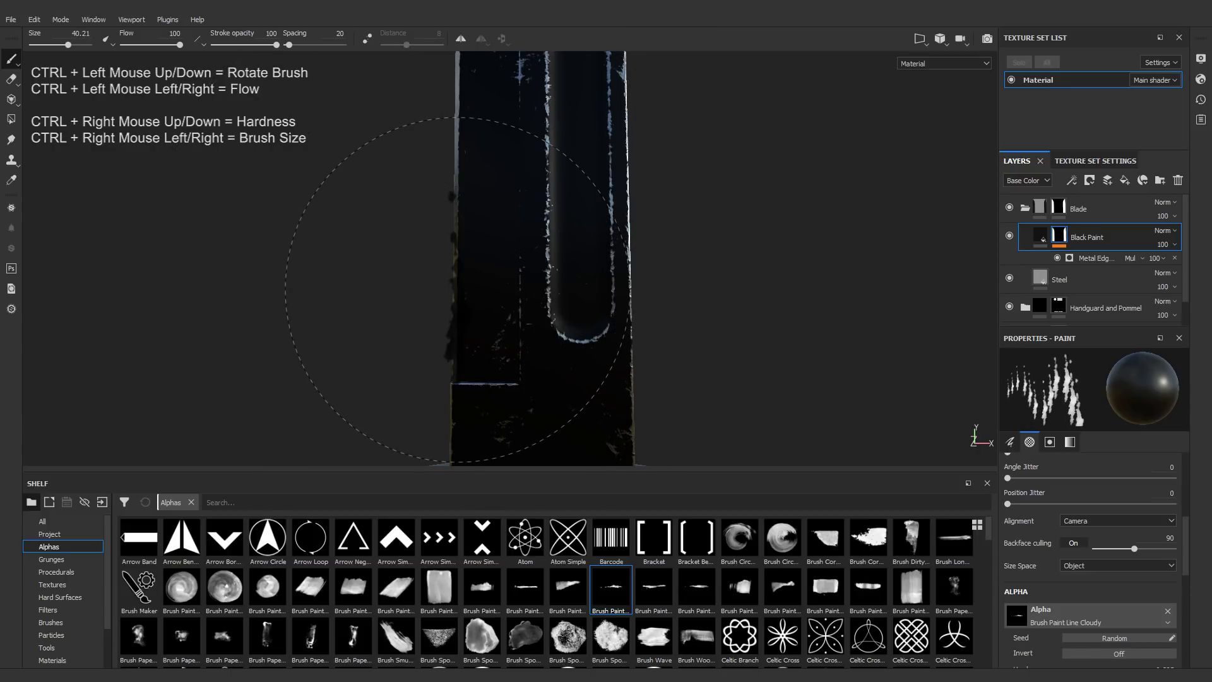
Step: Paint chipped wear into the Black Paint mask along the blade's cutting edge near the handguard
mouse_move(600, 290)
alt+mouse_down()
mouse_move(630, 292)
mouse_move(573, 273)
alt+mouse_up()
scroll(573, 268, down, 3)
alt+middle_drag(570, 202, 572, 239)
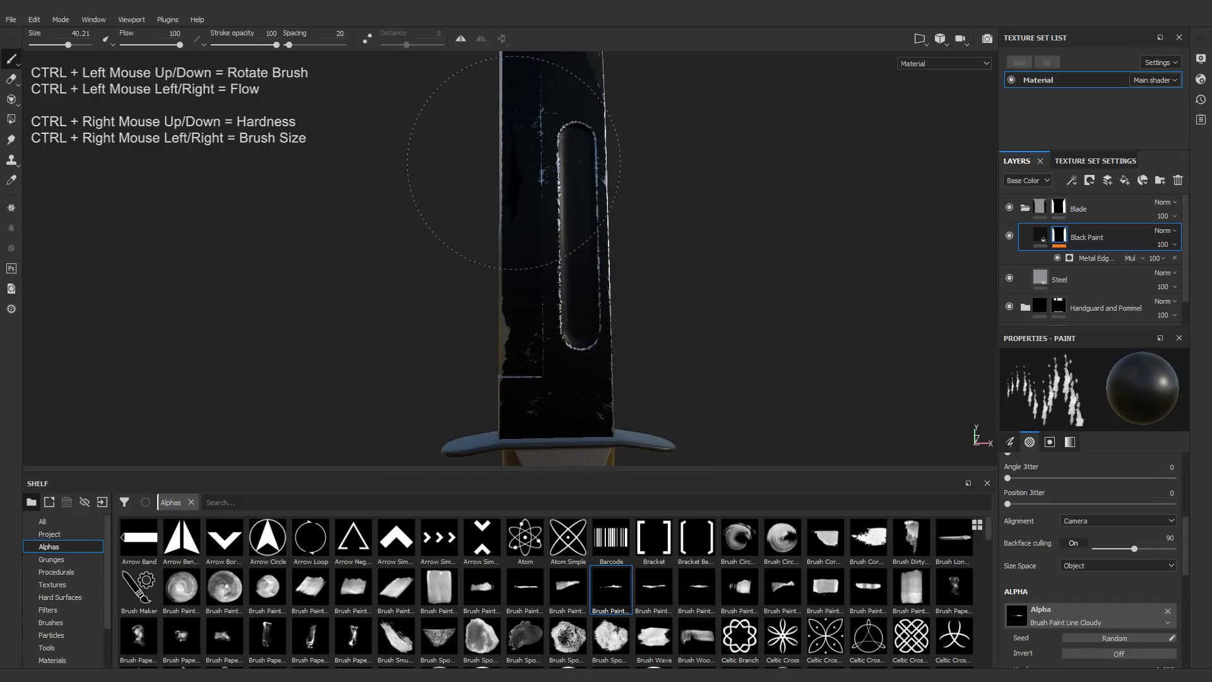
scroll(515, 149, down, 1)
alt+middle_drag(526, 188, 515, 270)
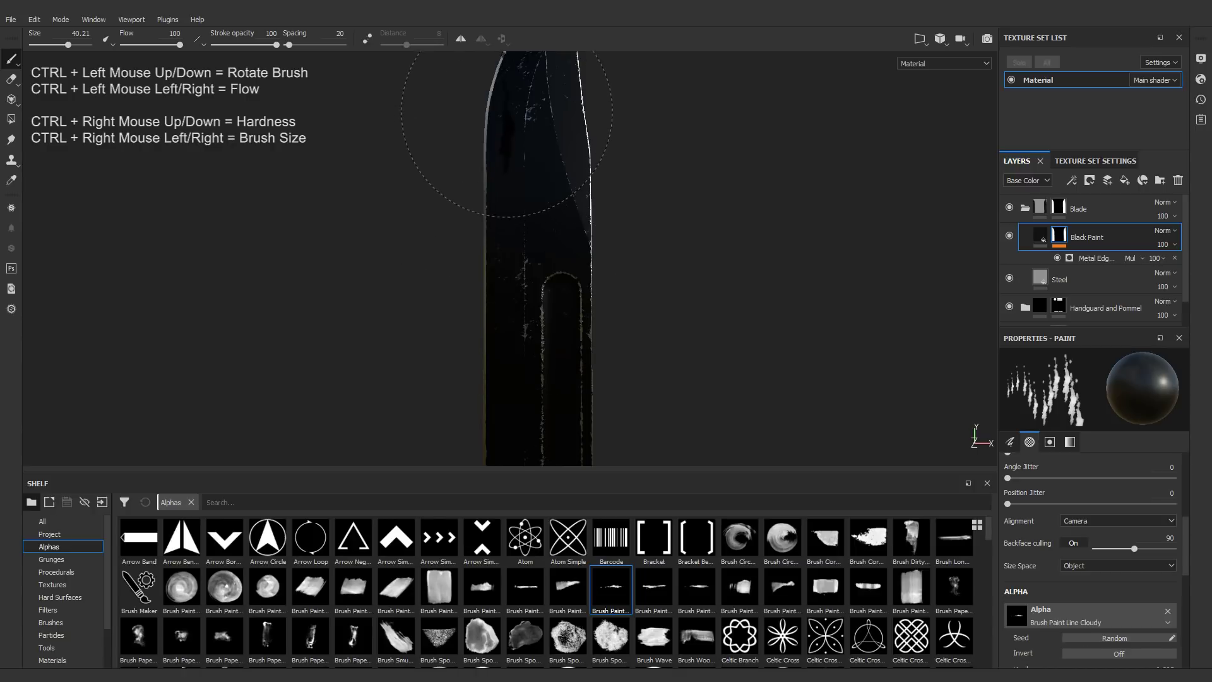
alt+middle_drag(506, 118, 491, 150)
alt+middle_drag(520, 399, 512, 204)
scroll(517, 240, up, 2)
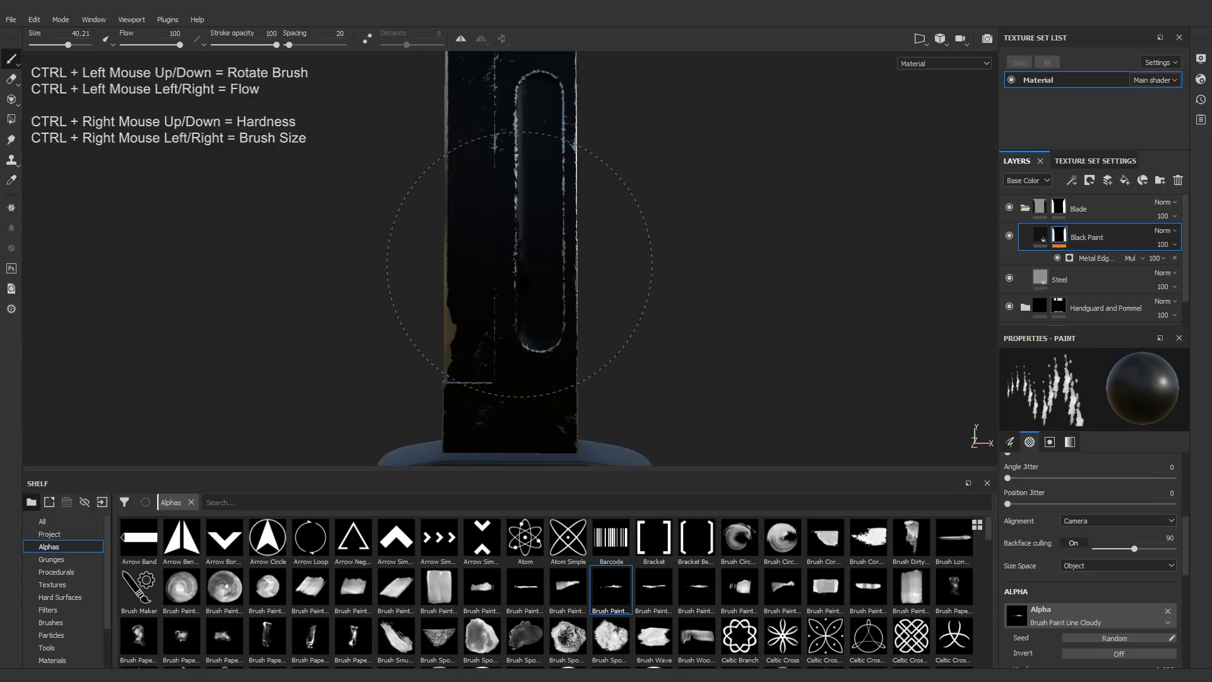
scroll(500, 210, down, 2)
mouse_move(500, 210)
alt+mouse_down()
mouse_move(846, 217)
mouse_move(520, 214)
alt+mouse_up()
scroll(512, 210, up, 2)
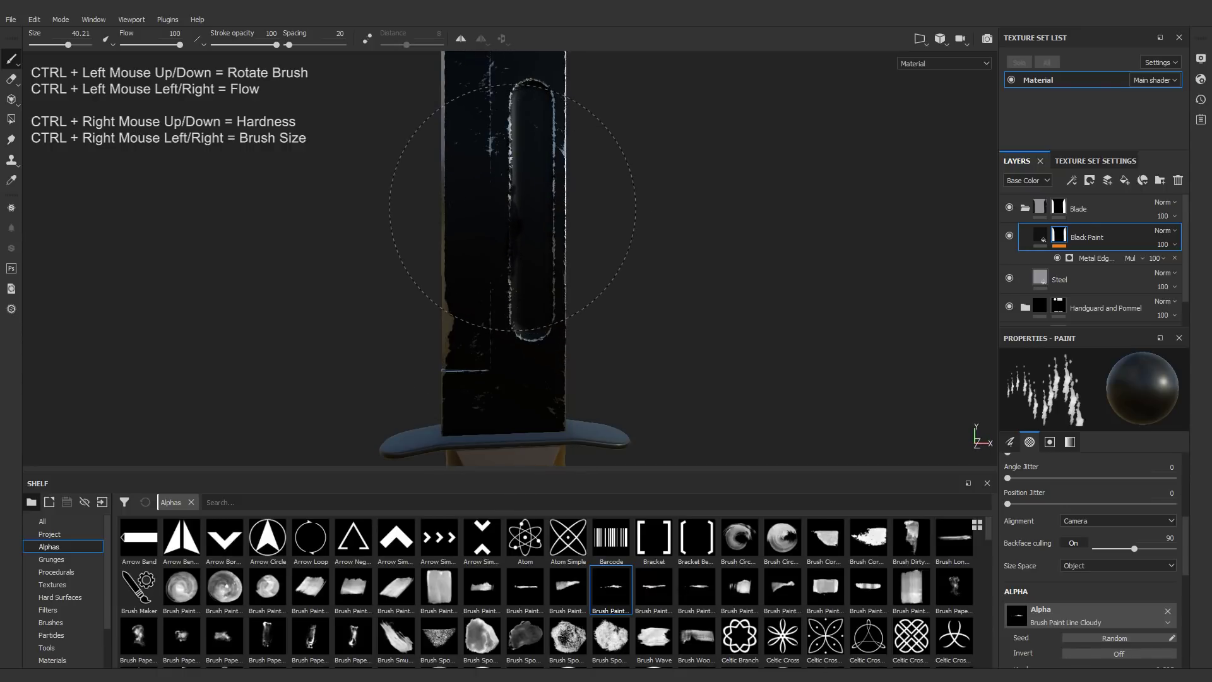
alt+middle_drag(513, 210, 510, 190)
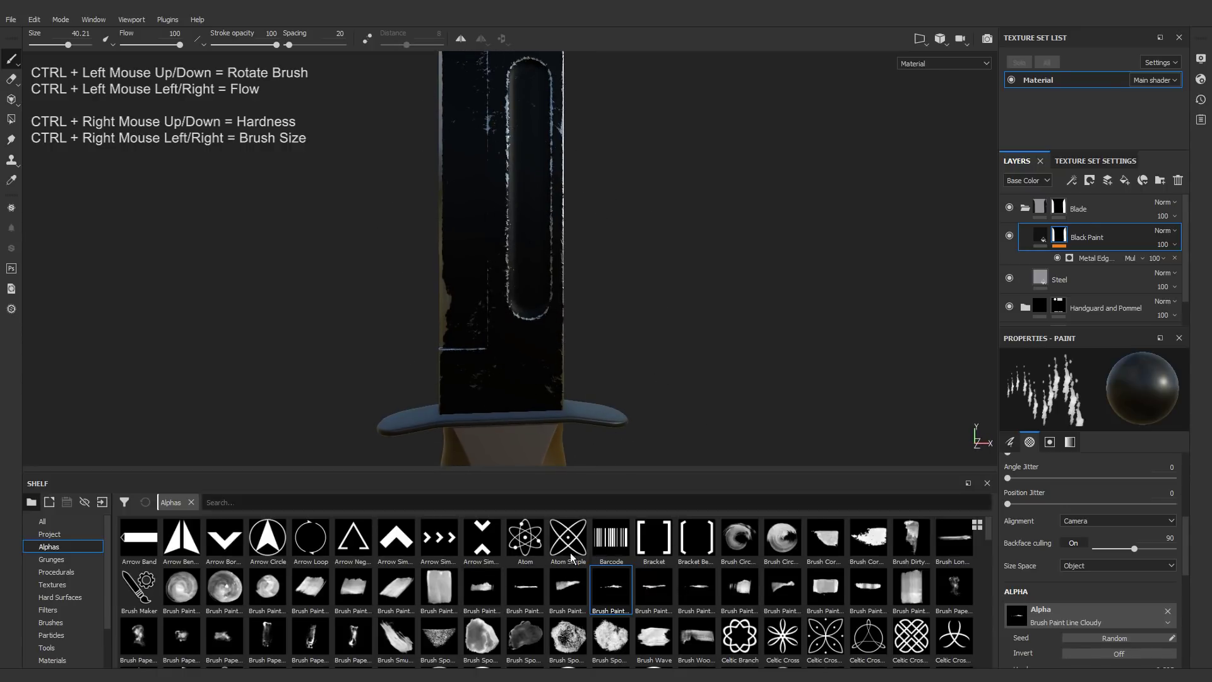
Step: Paint further chips into the mask along the cutting edge, near the tip and at the groove rim, varying the brush angle and size
alt+drag(524, 210, 584, 207)
mouse_move(527, 262)
alt+middle_down()
mouse_move(617, 268)
mouse_move(611, 298)
alt+middle_up()
alt+right_drag(593, 297, 541, 276)
alt+middle_drag(540, 276, 543, 357)
ctrl+drag(493, 235, 469, 255)
mouse_move(469, 255)
ctrl+right_down()
mouse_move(515, 244)
mouse_move(501, 238)
mouse_move(555, 258)
ctrl+right_up()
alt+drag(555, 259, 568, 265)
alt+middle_drag(568, 265, 549, 316)
alt+right_drag(549, 315, 504, 253)
ctrl+drag(504, 252, 503, 236)
ctrl+right_drag(504, 237, 470, 236)
ctrl+drag(562, 228, 556, 278)
alt+right_drag(637, 322, 609, 295)
alt+middle_drag(608, 295, 587, 208)
alt+drag(442, 221, 554, 219)
alt+middle_drag(555, 219, 562, 315)
mouse_move(566, 246)
ctrl+mouse_down()
mouse_move(558, 252)
mouse_move(566, 236)
ctrl+mouse_up()
alt+right_drag(566, 237, 538, 189)
mouse_move(538, 189)
alt+mouse_down()
mouse_move(572, 249)
mouse_move(587, 253)
alt+mouse_up()
alt+right_drag(587, 252, 544, 262)
ctrl+right_drag(544, 262, 498, 253)
alt+drag(498, 252, 568, 246)
alt+right_drag(568, 246, 668, 335)
ctrl+drag(667, 335, 663, 372)
ctrl+right_drag(565, 374, 558, 373)
alt+drag(557, 374, 574, 347)
alt+middle_drag(575, 347, 581, 277)
mouse_move(581, 278)
alt+right_down()
mouse_move(692, 272)
mouse_move(492, 277)
alt+right_up()
alt+drag(492, 278, 521, 208)
alt+middle_drag(521, 208, 525, 265)
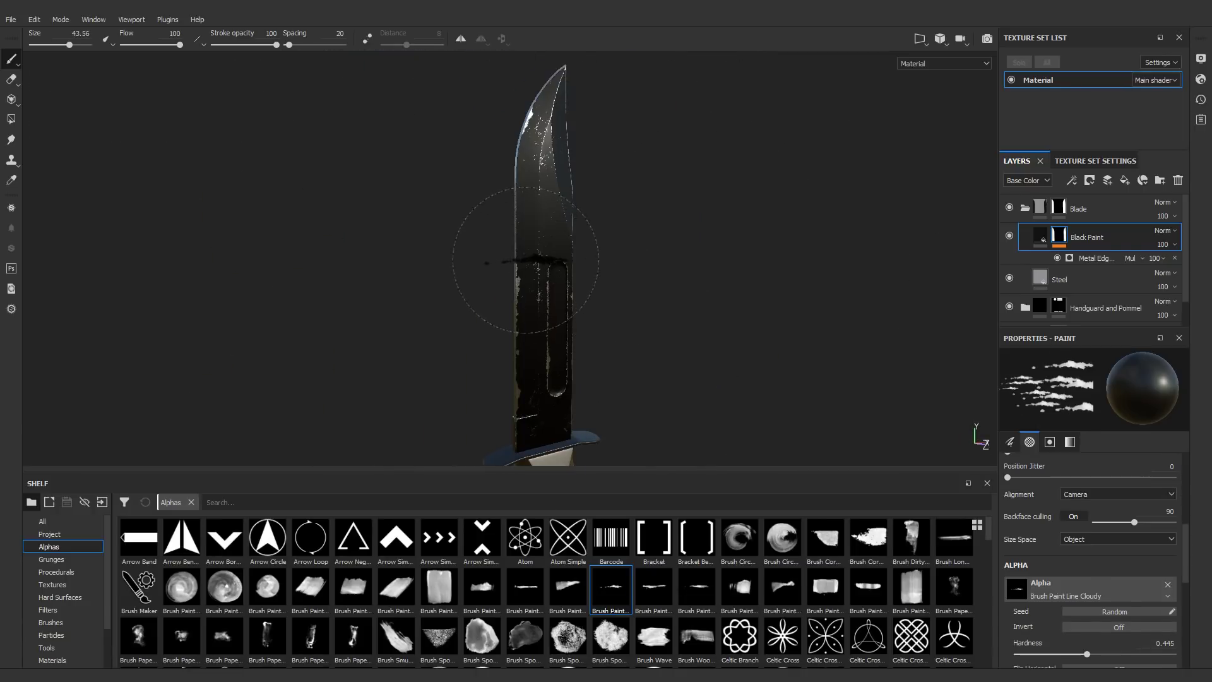
Step: Examine the hand-painted chips along the blade's cutting edge and around the groove from several angles
mouse_move(526, 260)
alt+mouse_down()
mouse_move(1086, 268)
mouse_move(635, 273)
mouse_move(518, 260)
alt+mouse_up()
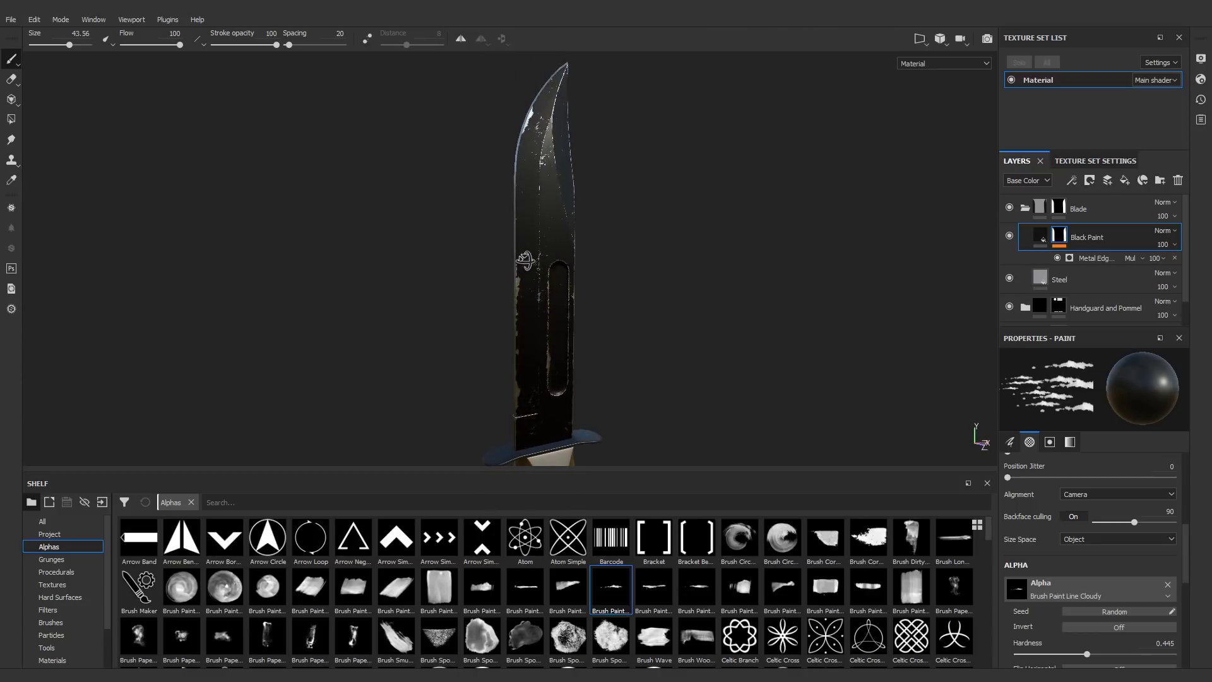
alt+right_drag(546, 246, 538, 206)
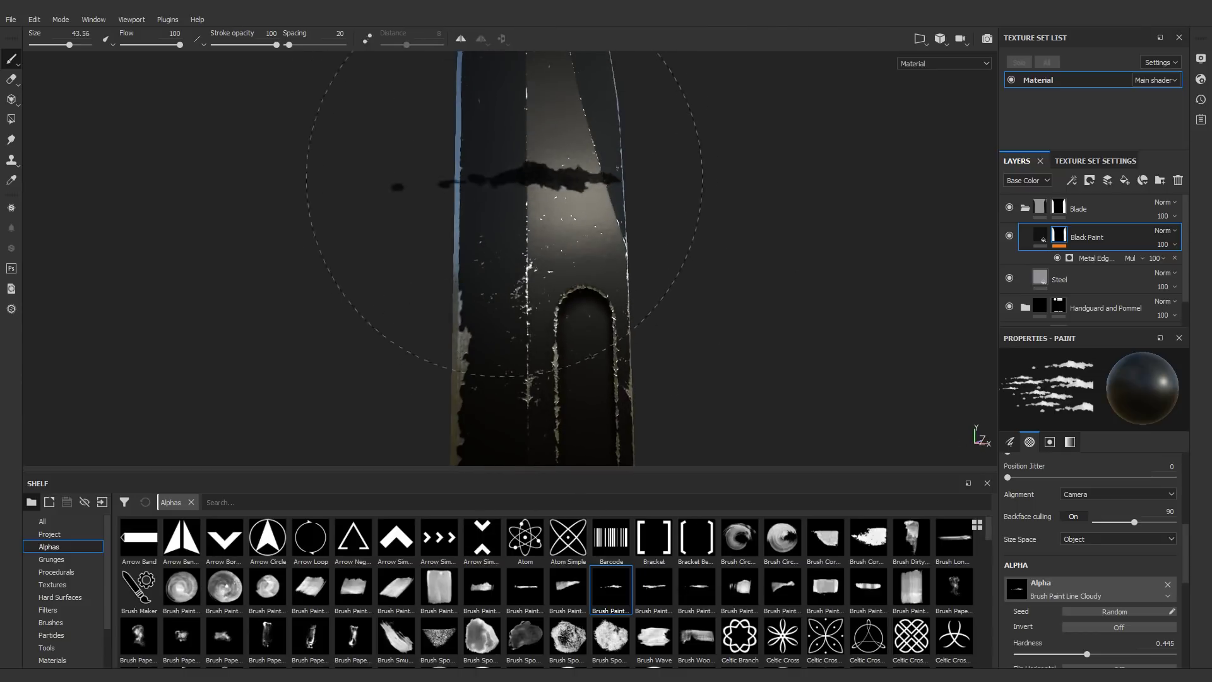
alt+drag(540, 263, 512, 189)
scroll(526, 300, down, 5)
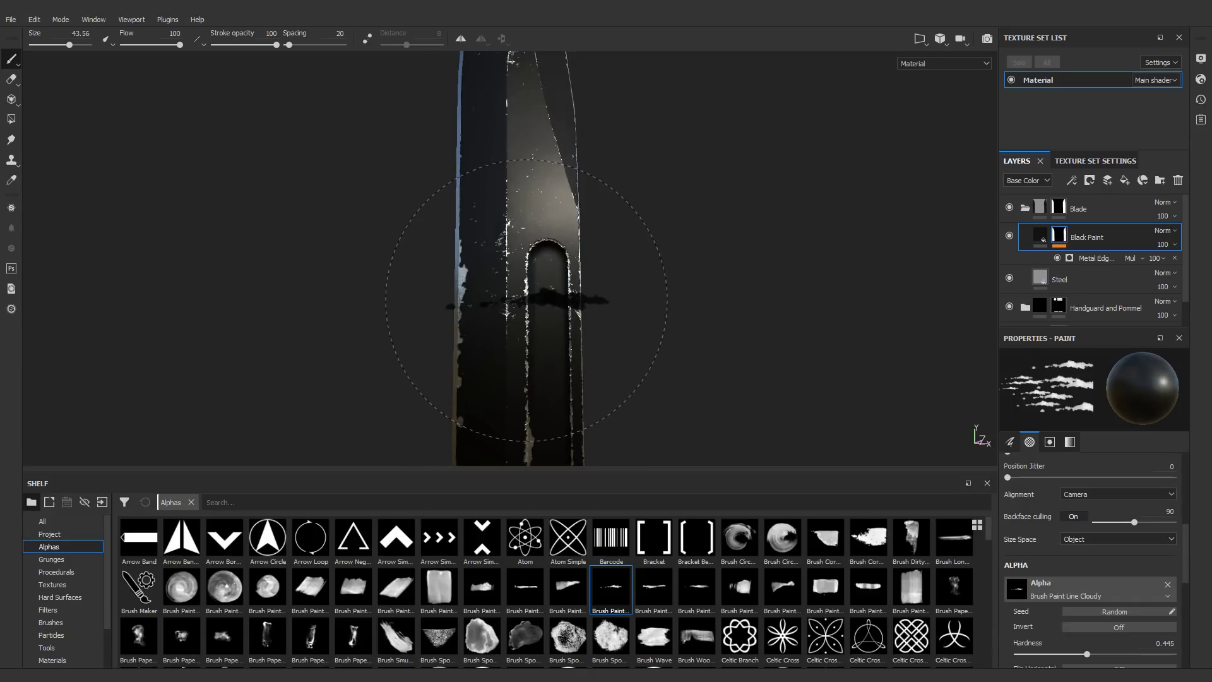
alt+middle_drag(505, 328, 505, 255)
alt+drag(505, 255, 548, 276)
scroll(549, 276, down, 2)
alt+drag(512, 314, 548, 273)
scroll(547, 273, up, 3)
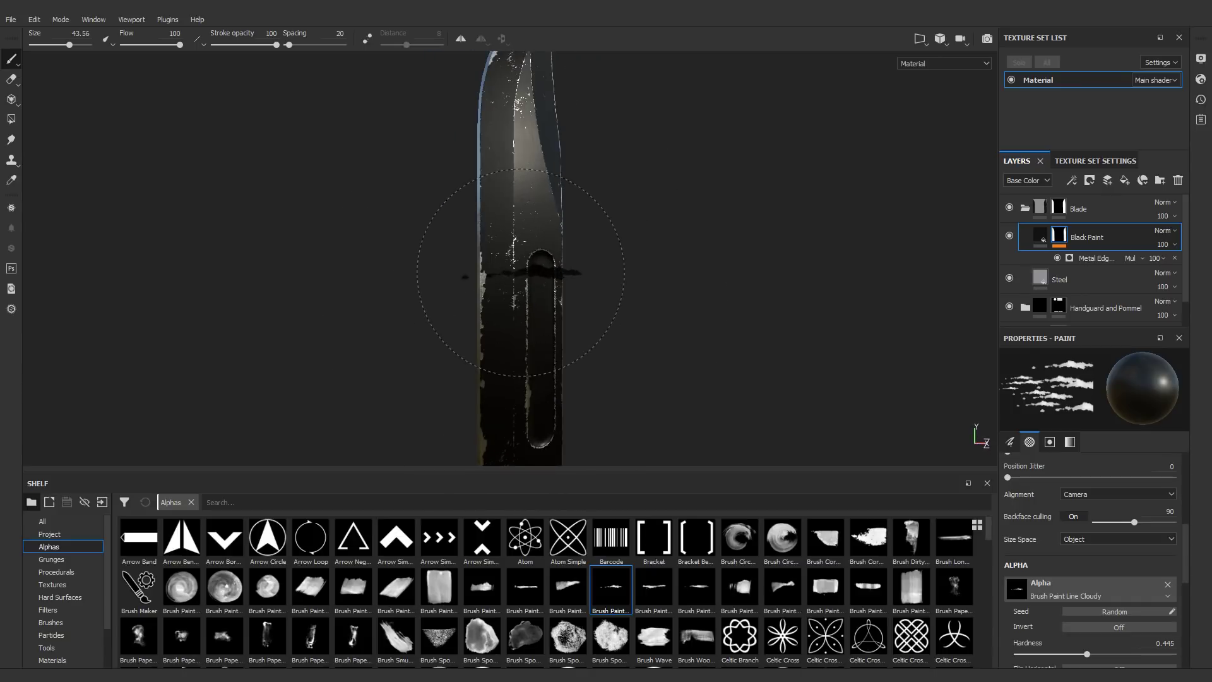
Step: Add a MatFinish Rough filter to the content of the Black Paint layer
click(1044, 238)
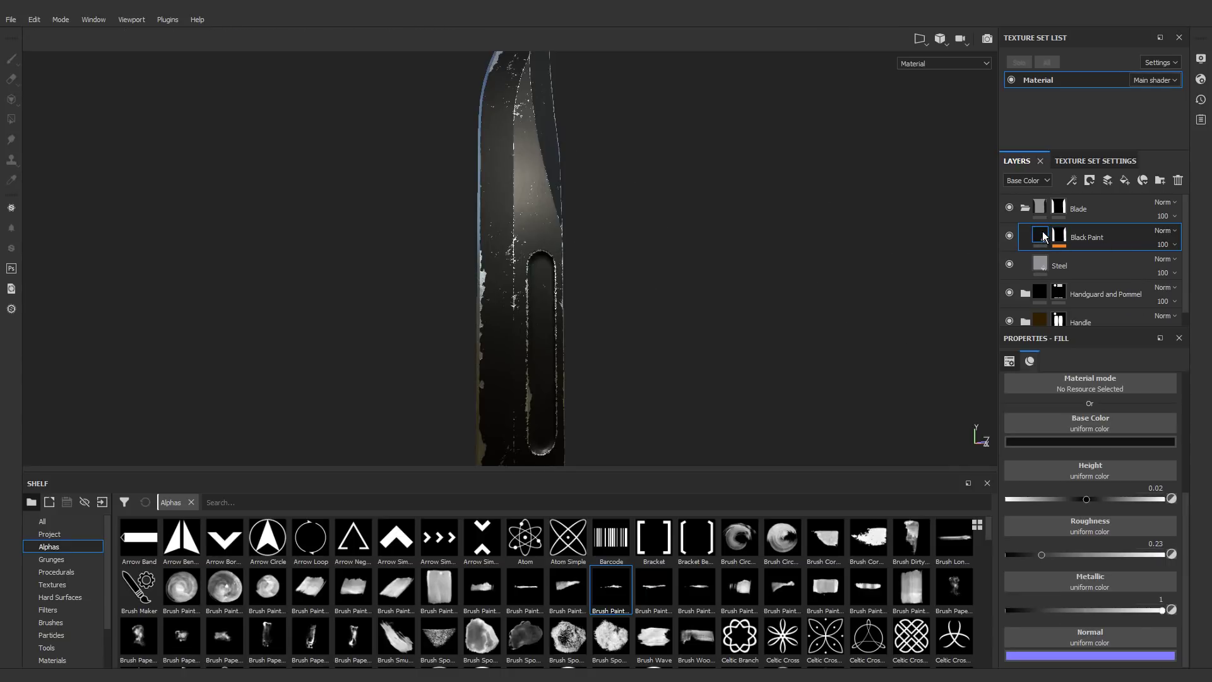
click(1072, 181)
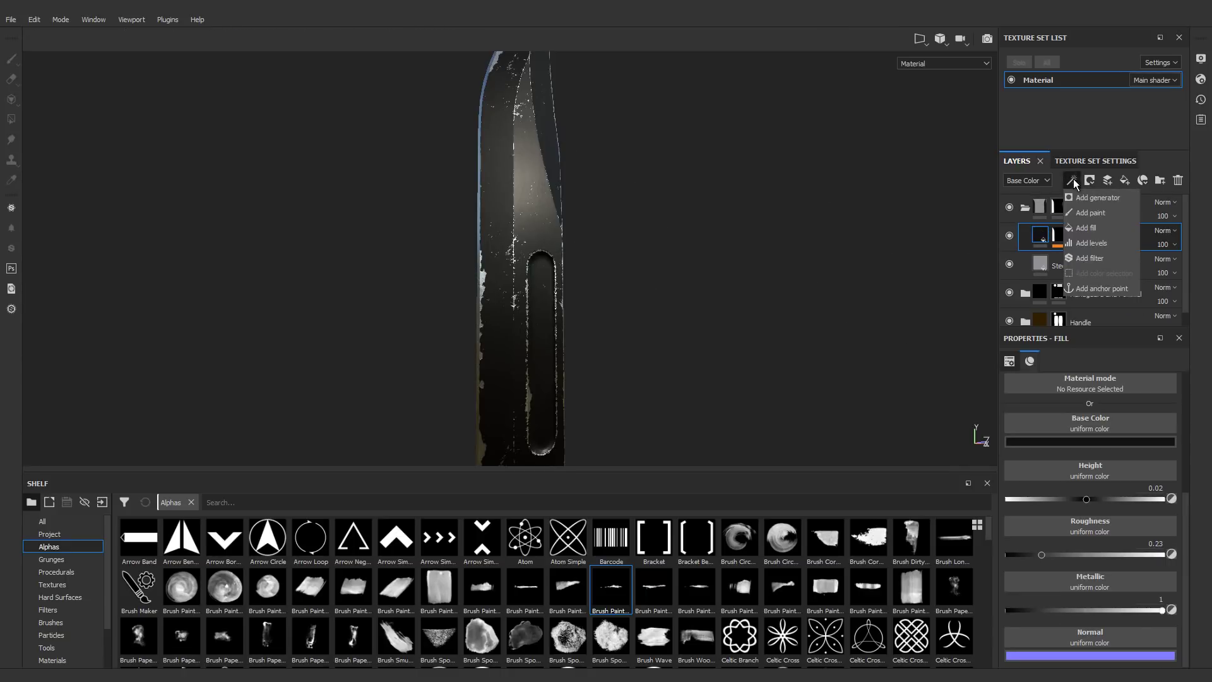
click(1085, 258)
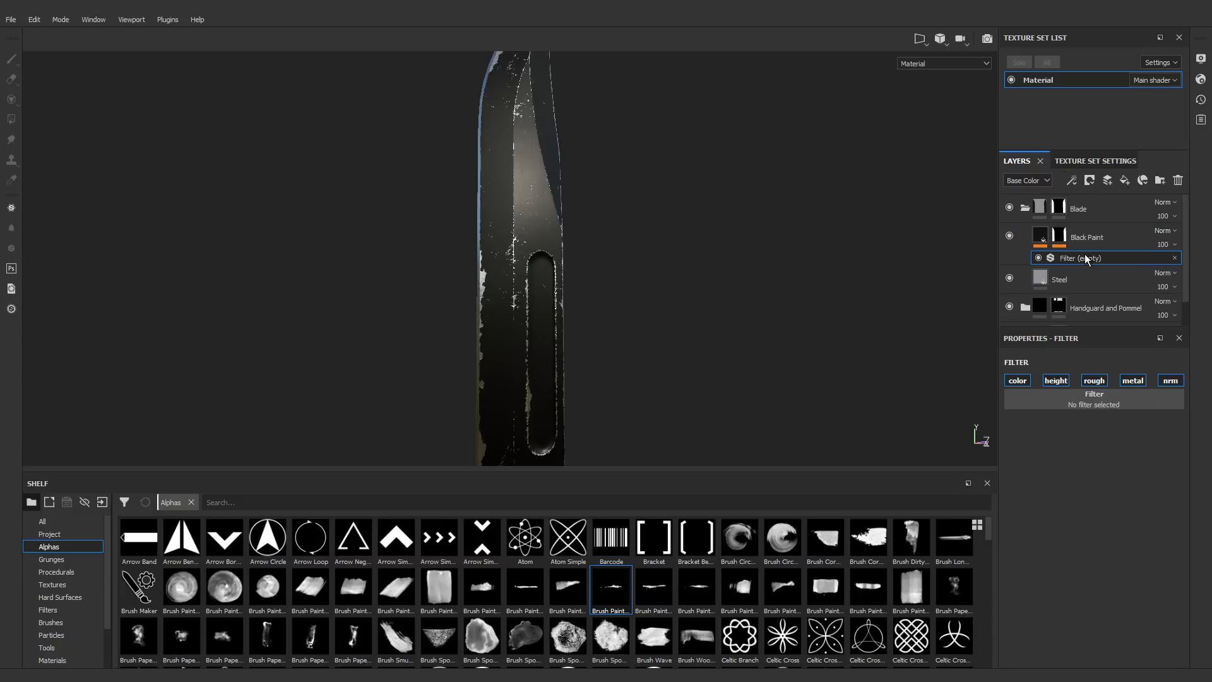
click(1086, 404)
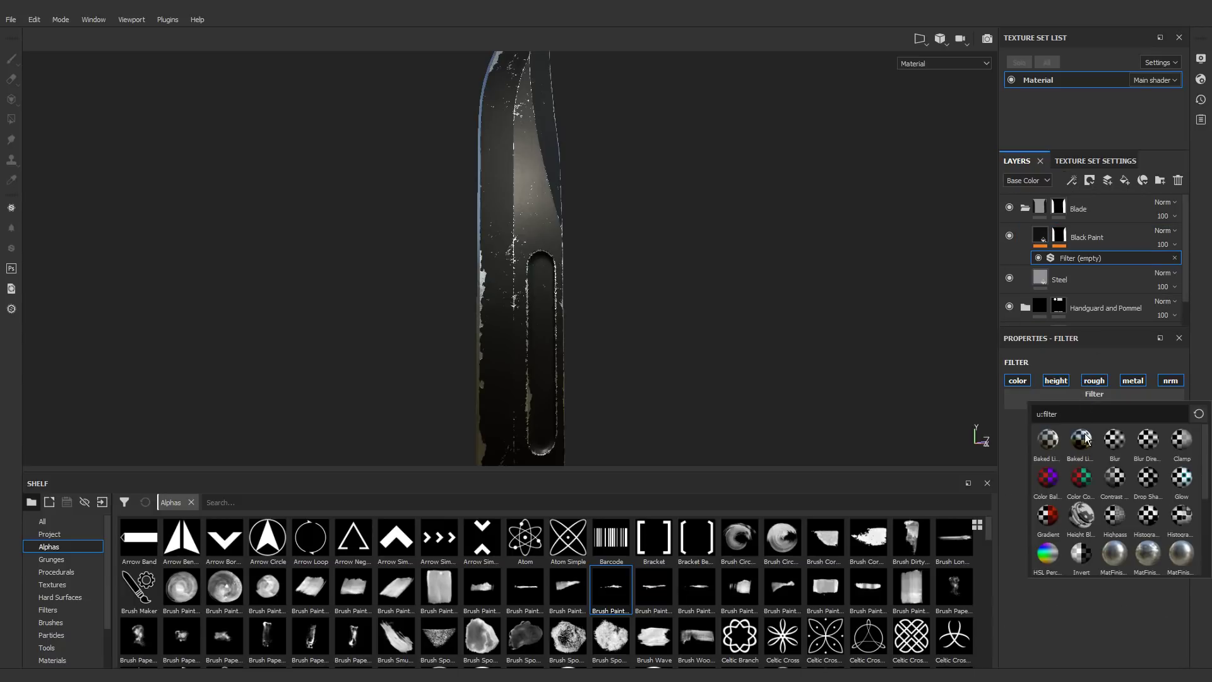
scroll(1091, 508, down, 3)
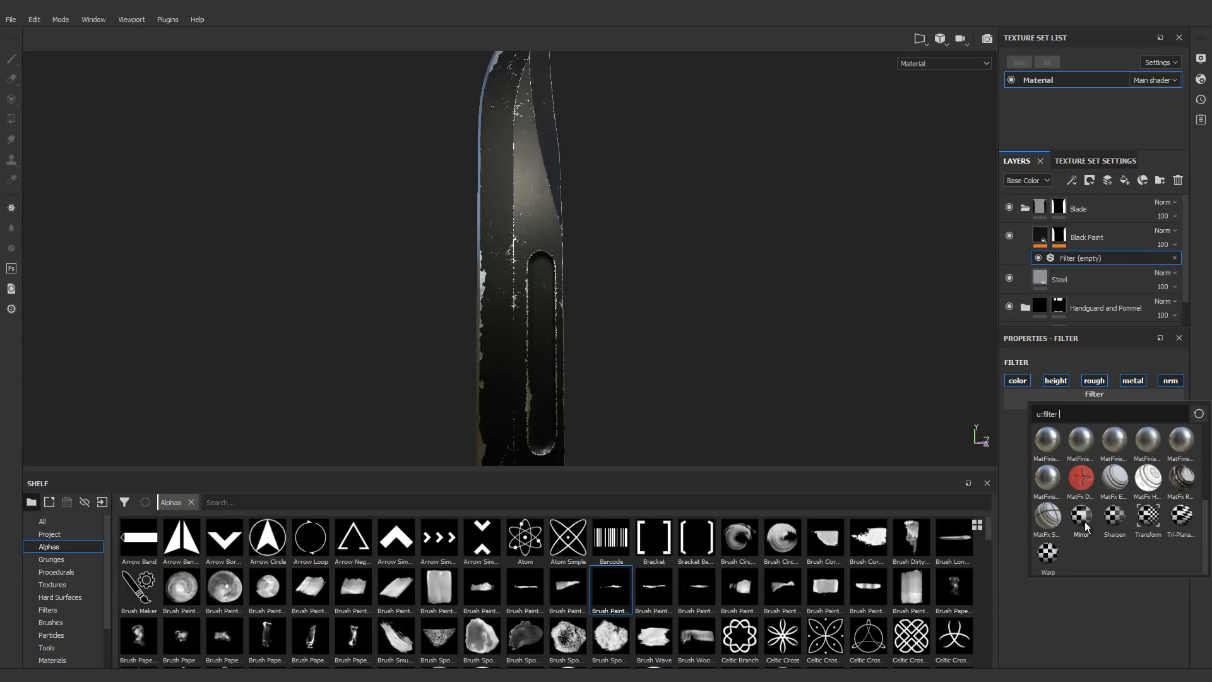
click(1045, 478)
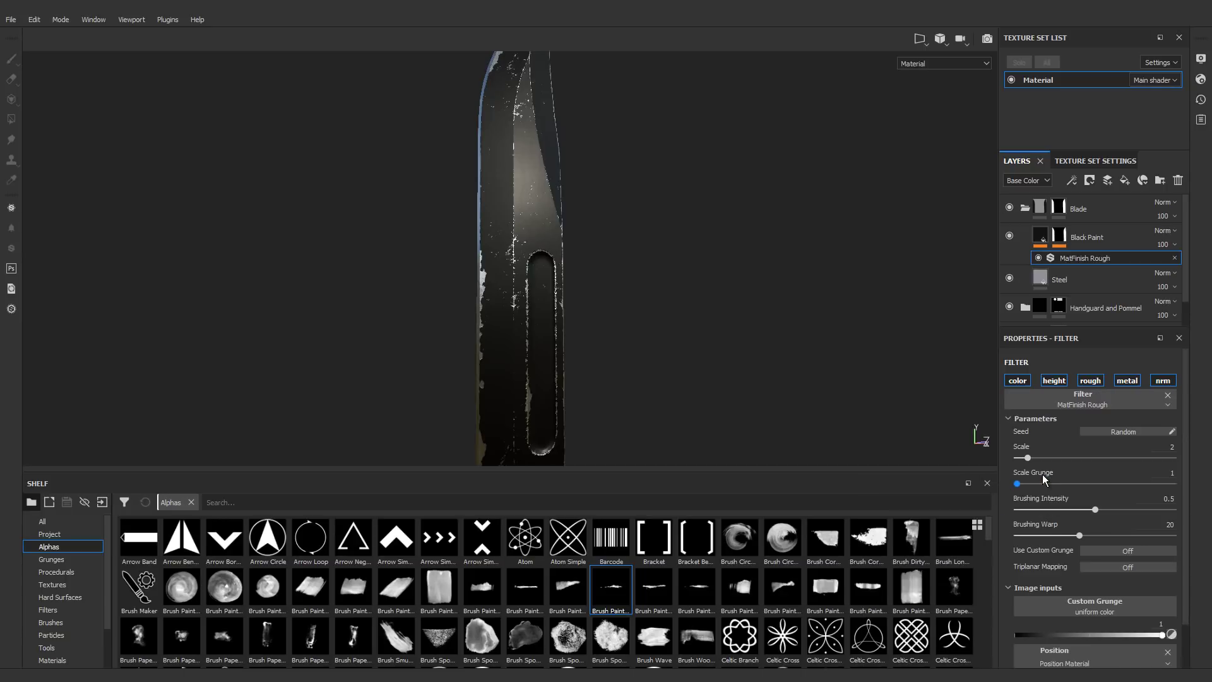
Step: Set the MatFinish Rough filter's Brushing Intensity to 0.25 and check the finish on the blade
scroll(527, 253, up, 3)
alt+drag(552, 244, 554, 288)
alt+middle_drag(554, 291, 559, 241)
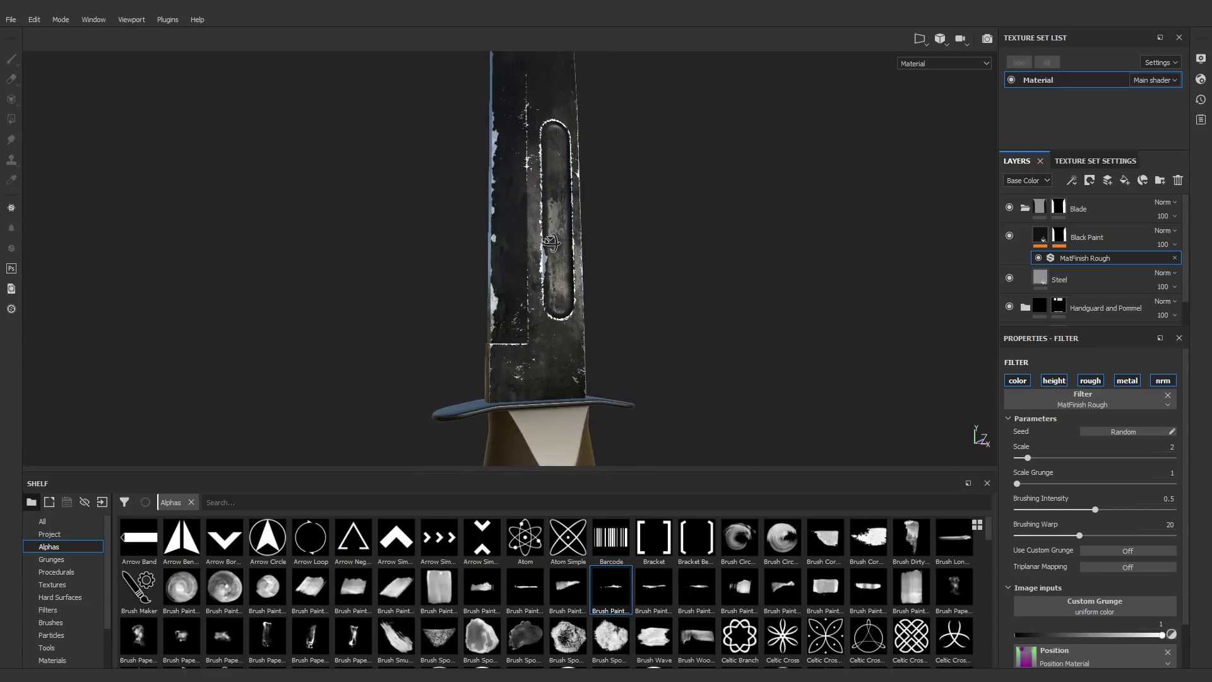
scroll(560, 242, up, 2)
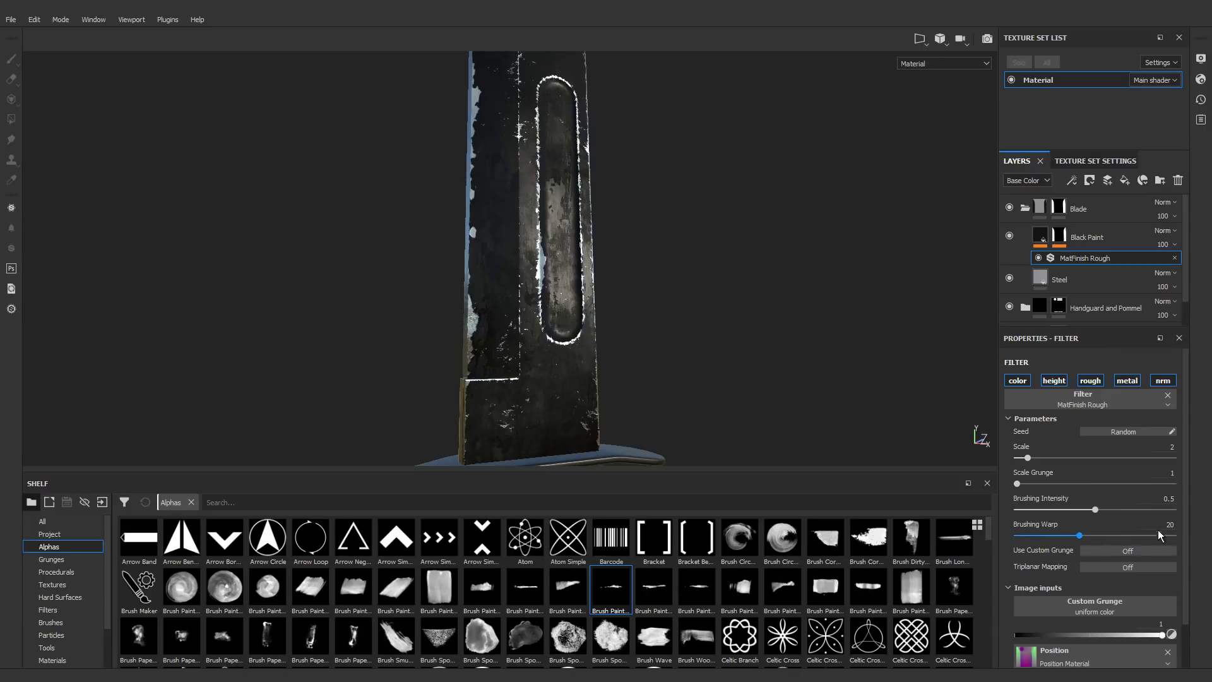
click(1165, 499)
text(0.25)
key(Return)
mouse_move(492, 271)
alt+mouse_down()
mouse_move(555, 425)
mouse_move(541, 254)
mouse_move(527, 288)
alt+mouse_up()
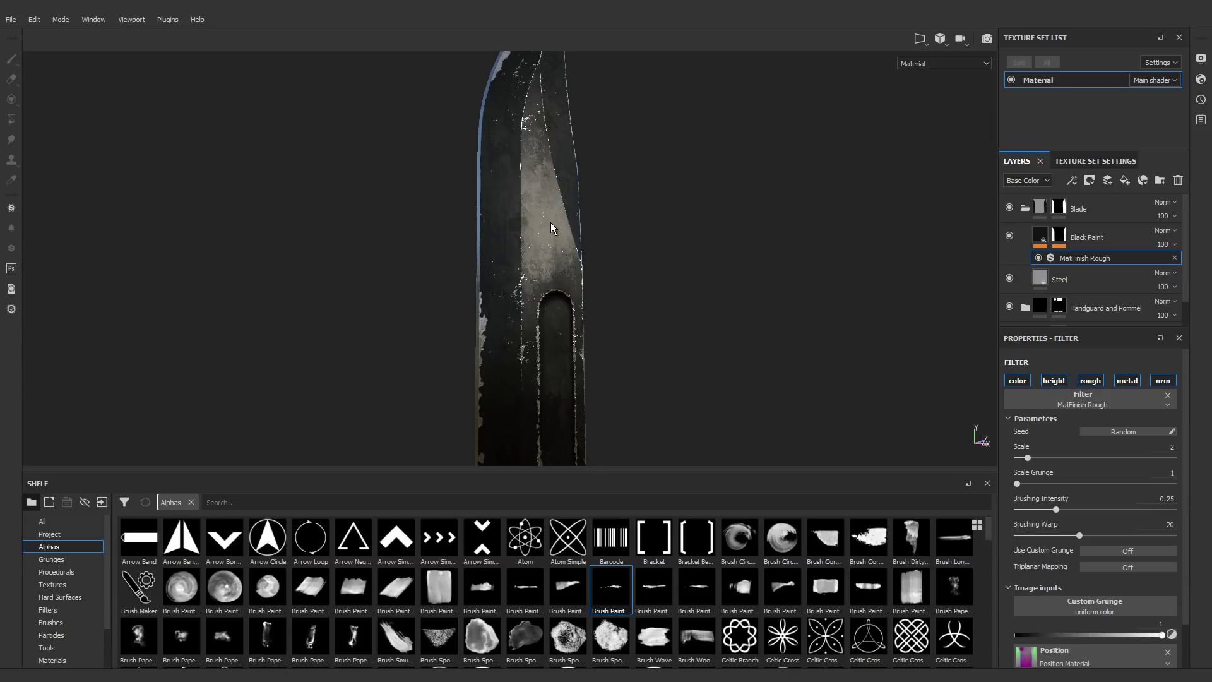
scroll(550, 223, up, 3)
alt+middle_drag(548, 226, 553, 250)
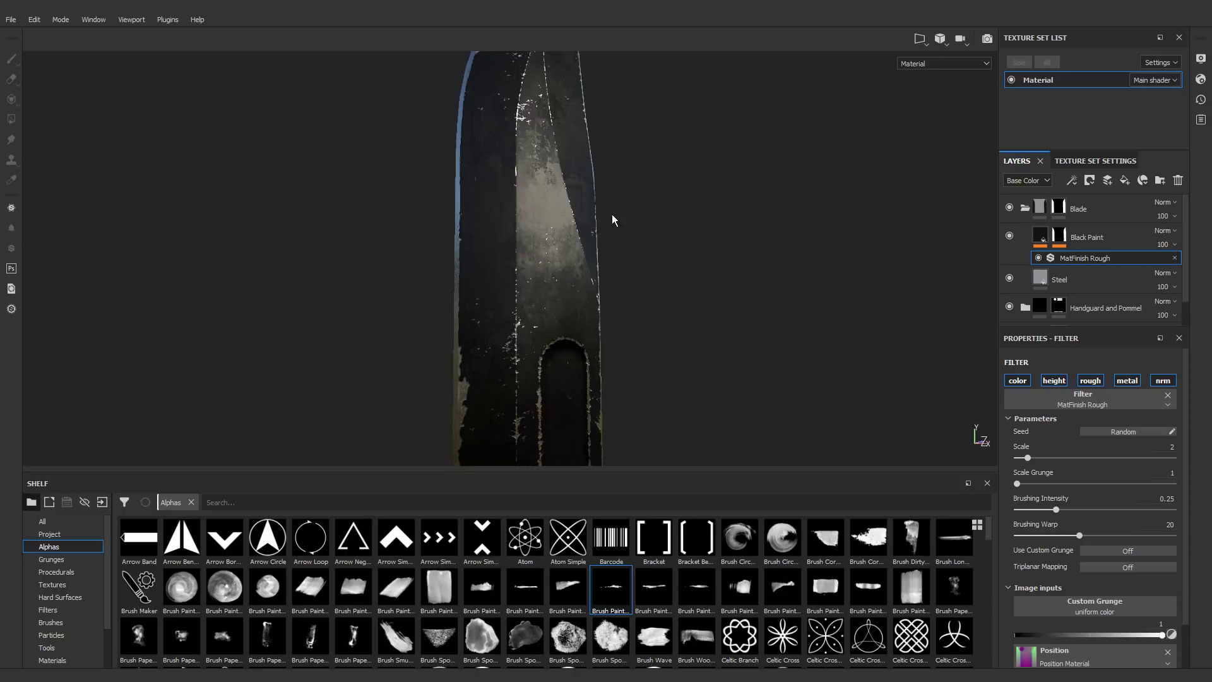
Step: Add a fill layer above Black Paint and name it Scuff Marks
click(1122, 181)
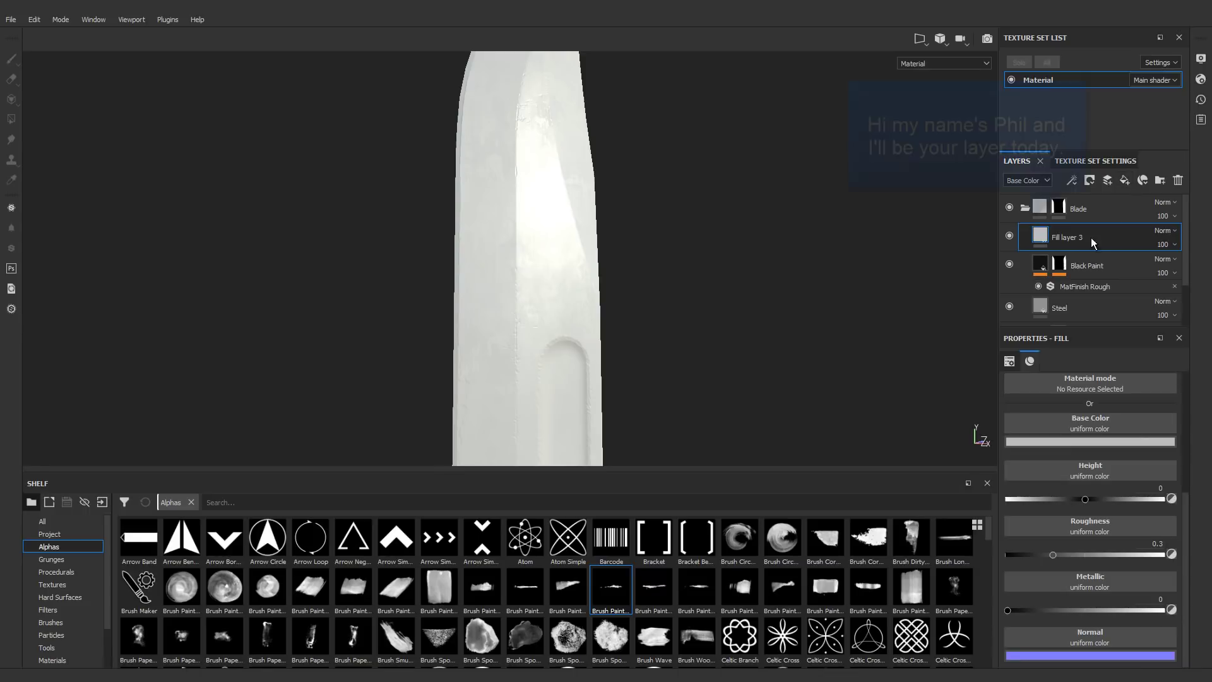
double_click(1060, 234)
text(Scuff Marks)
key(Return)
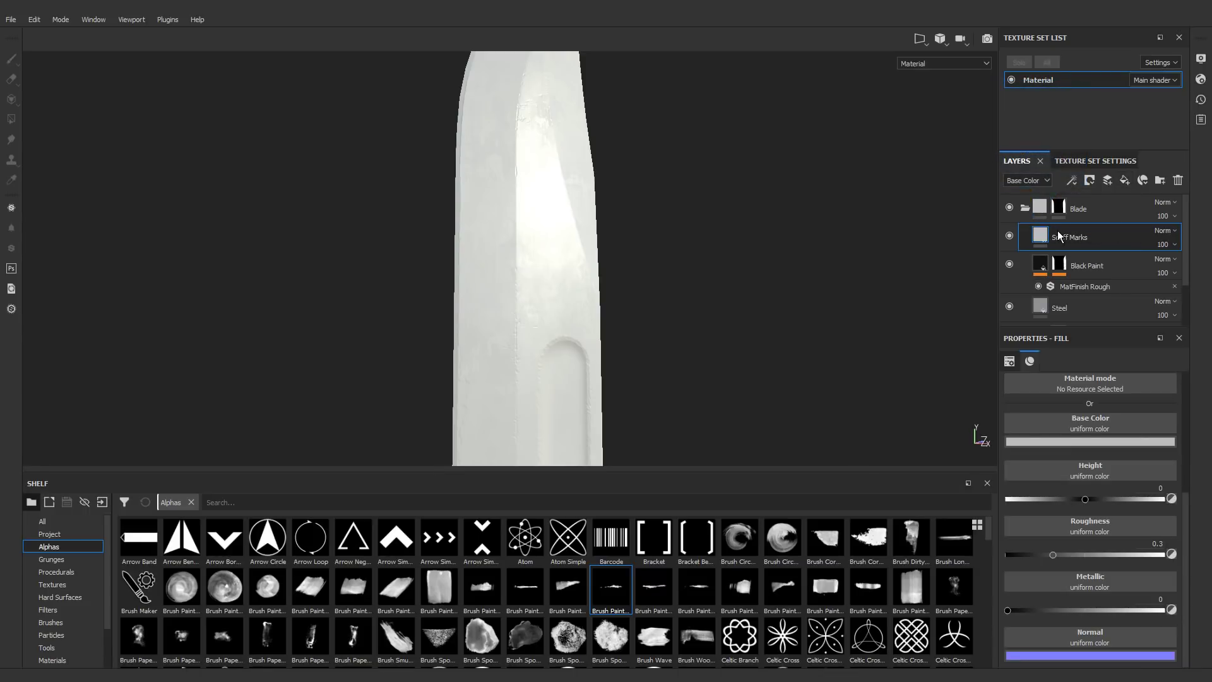
Step: Limit the Scuff Marks layer to roughness by disabling its color, height, metal and normal channels
scroll(1082, 538, up, 3)
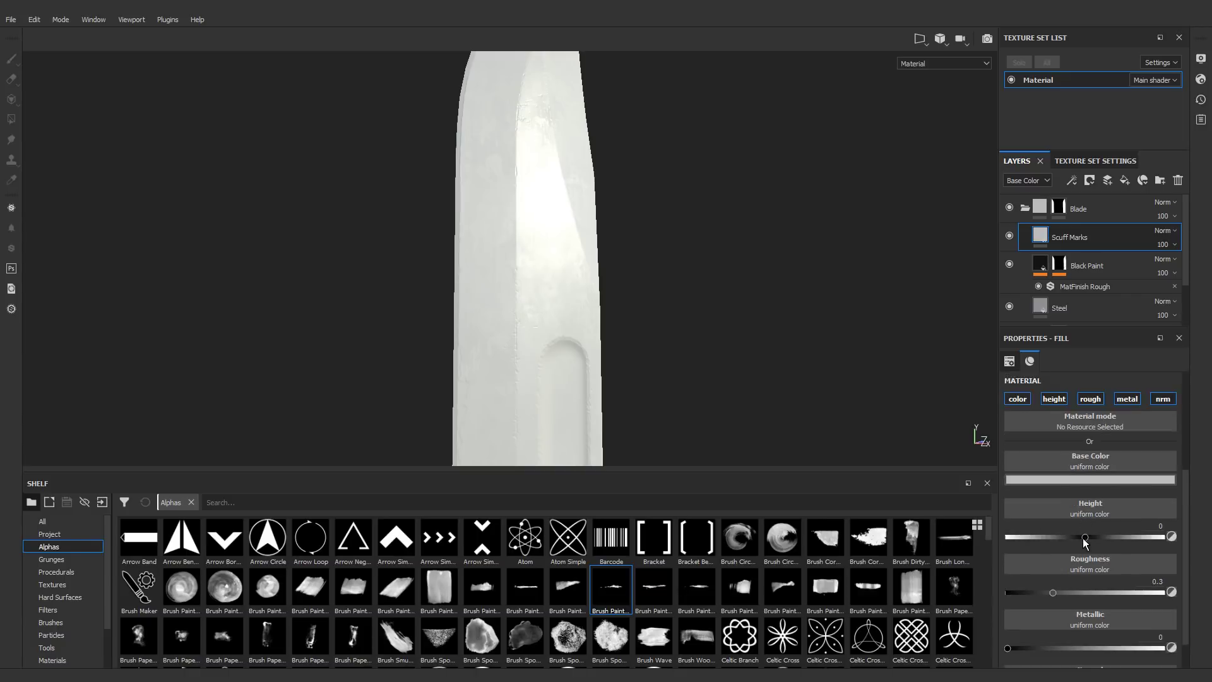
scroll(1063, 533, down, 1)
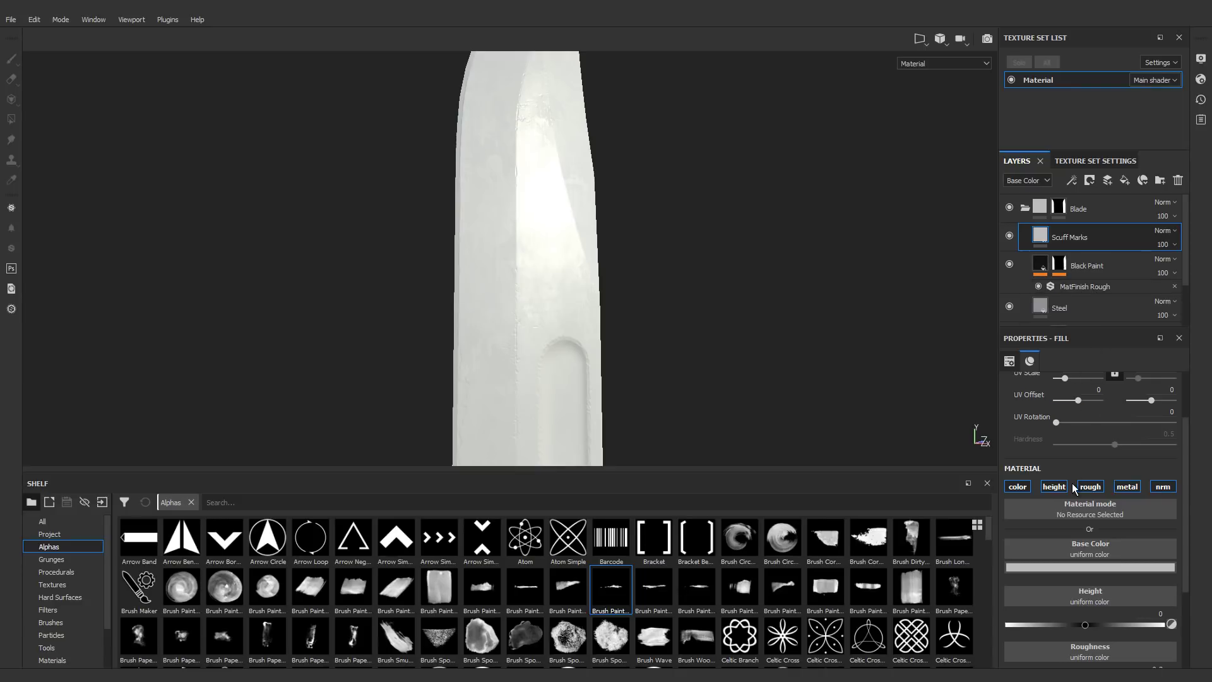
click(1027, 488)
click(1053, 487)
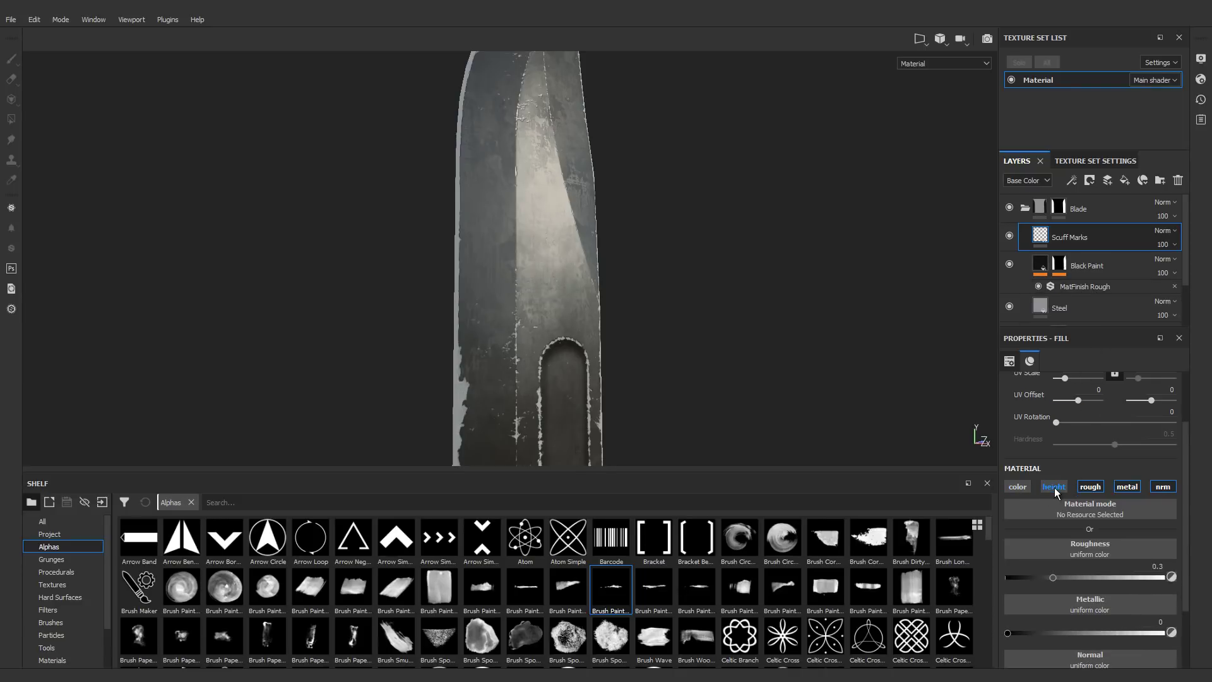
click(1134, 487)
click(1163, 487)
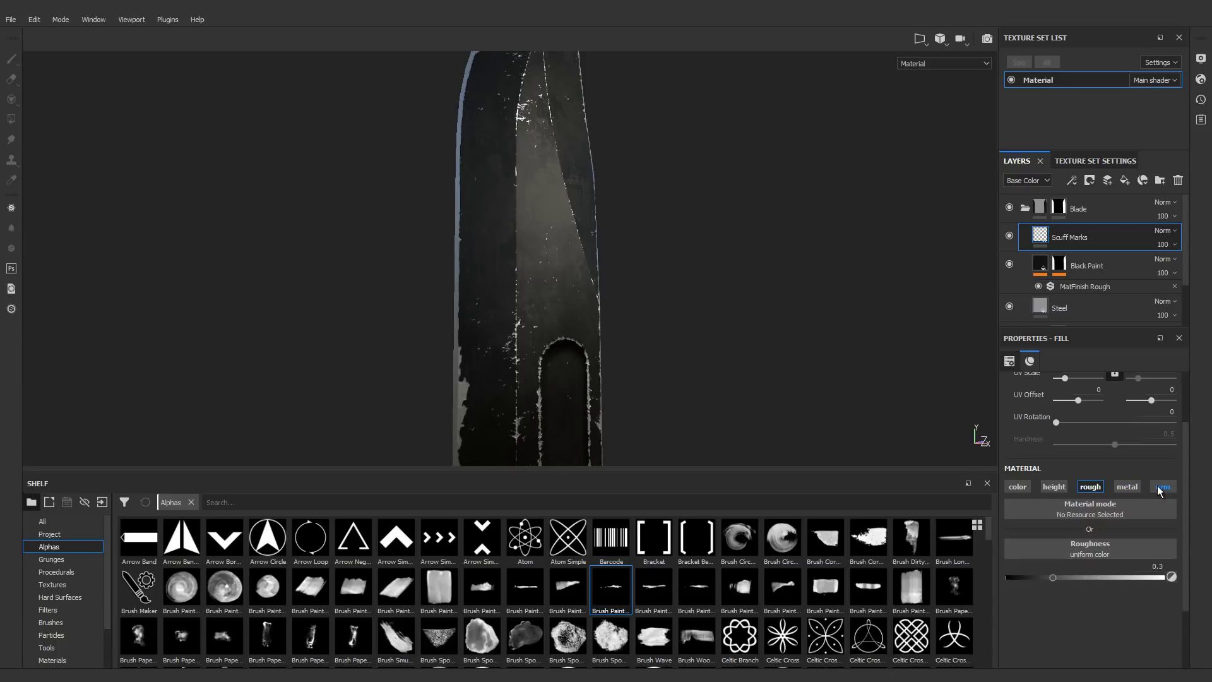
alt+drag(677, 272, 640, 273)
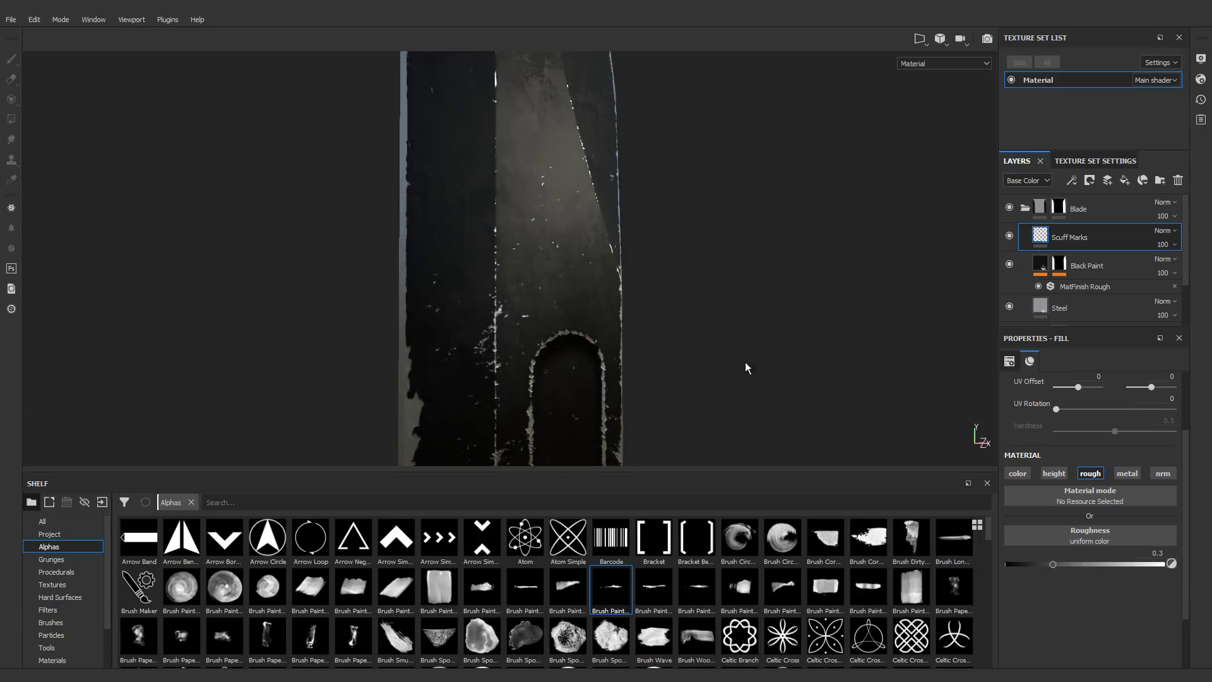
Step: Assign the Grunge Scratches Dirty texture to the roughness channel of the Scuff Marks fill layer
click(1073, 540)
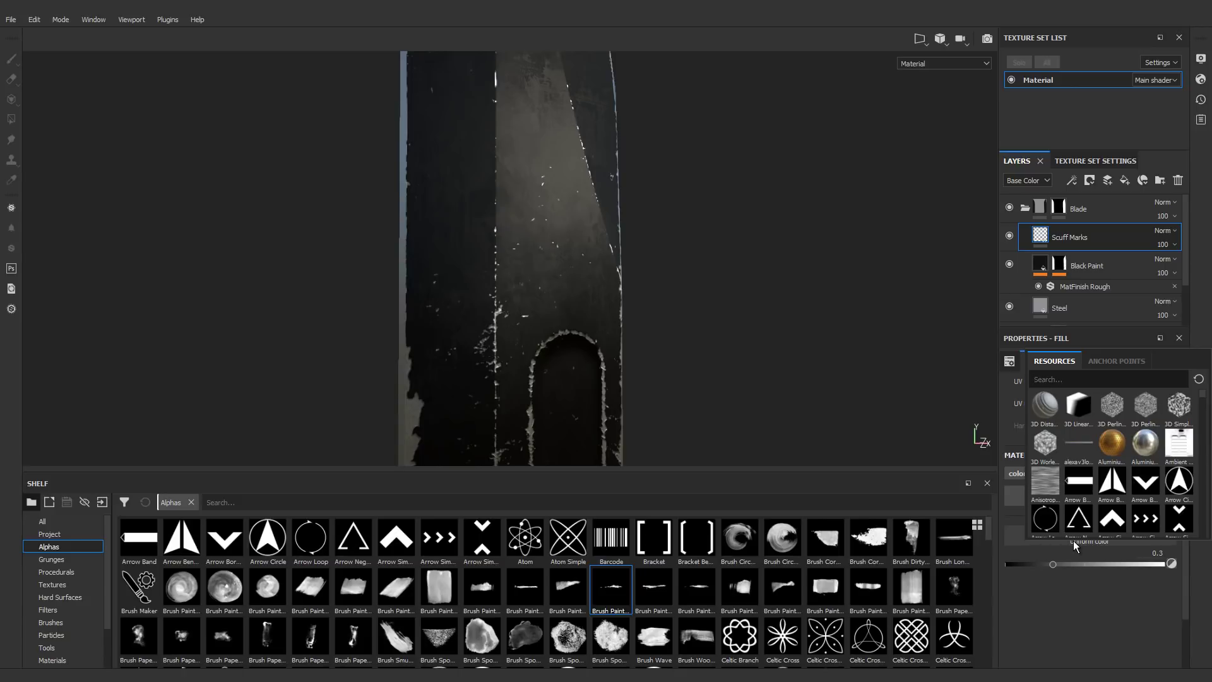
click(1067, 379)
text(grunge scract)
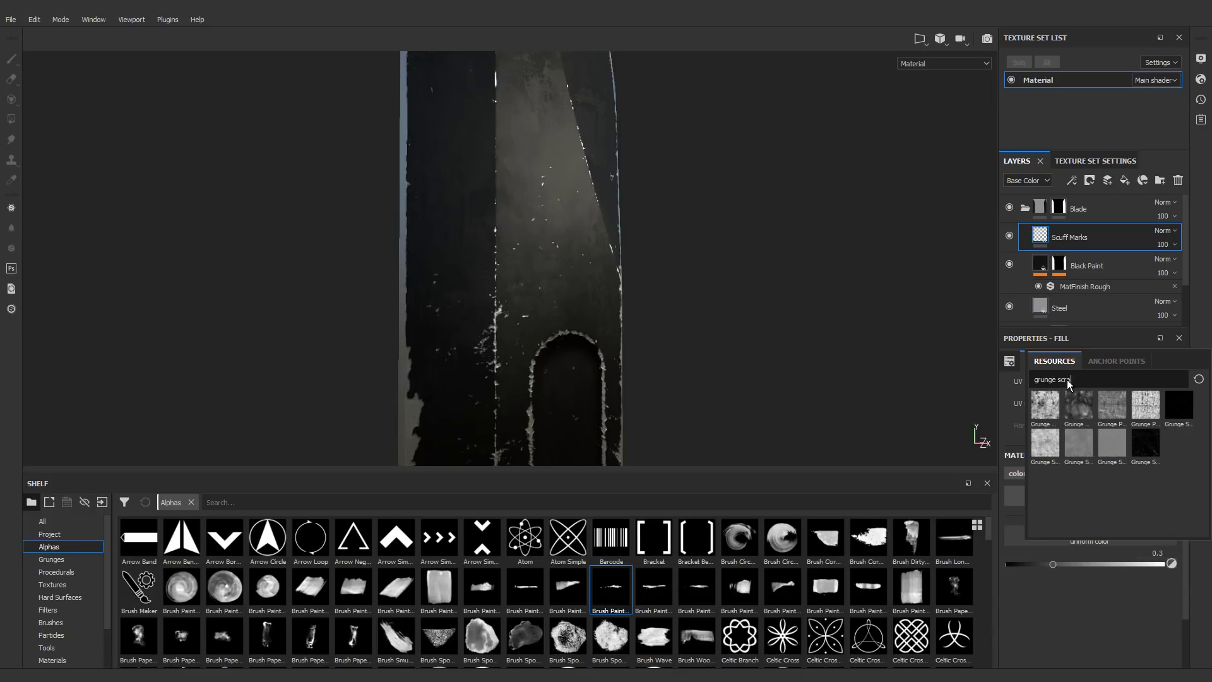
key(BackSpace)
key(BackSpace)
text(tches dul)
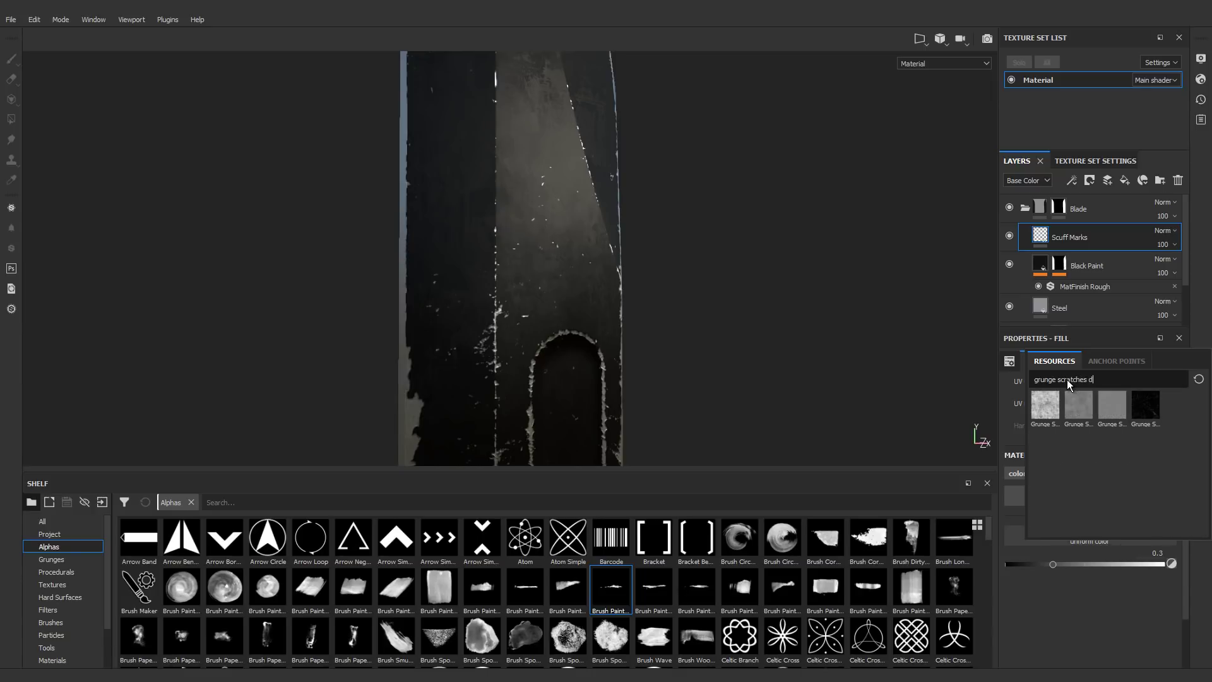
key(BackSpace)
key(BackSpace)
text(irty)
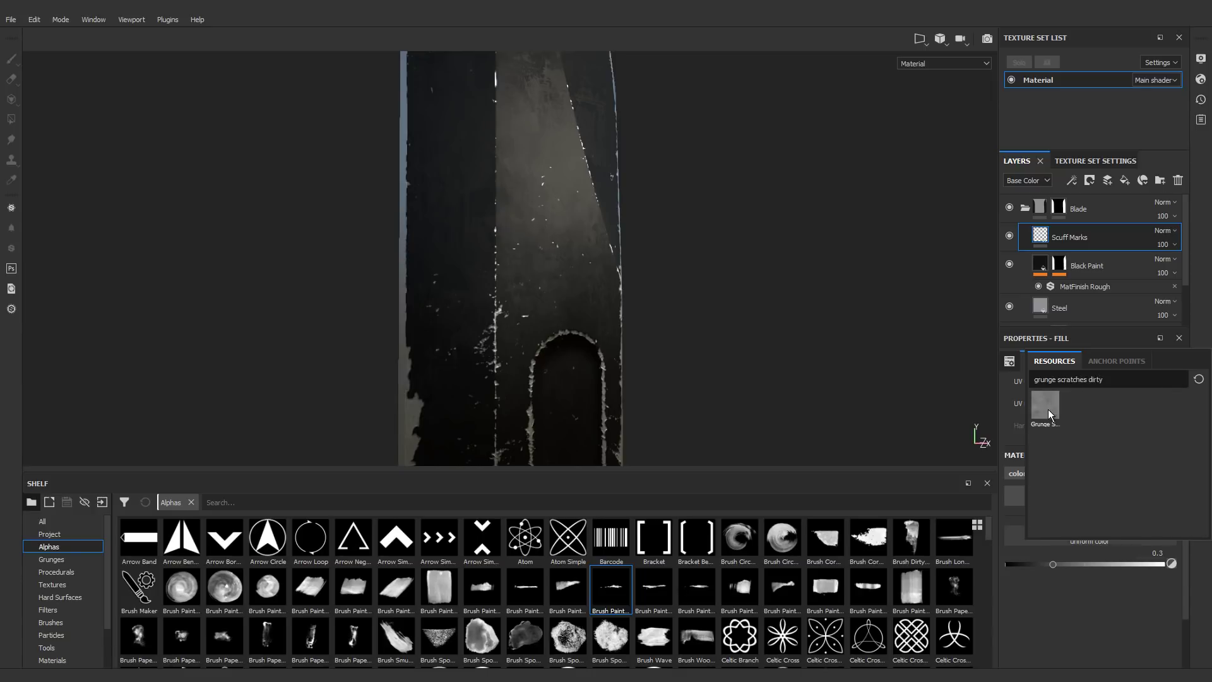
mouse_move(1048, 409)
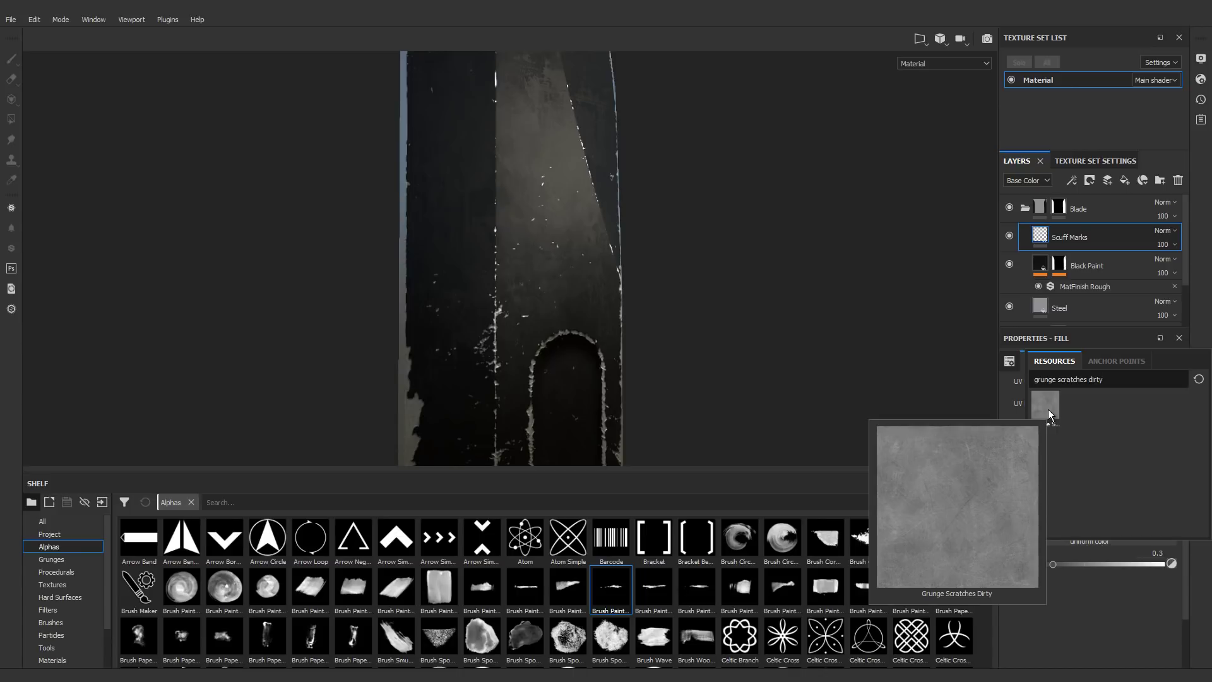
click(1047, 409)
Step: Set the roughness grunge's balance to 0.45 and its contrast to 0.75
alt+drag(539, 212, 529, 256)
scroll(1080, 585, down, 1)
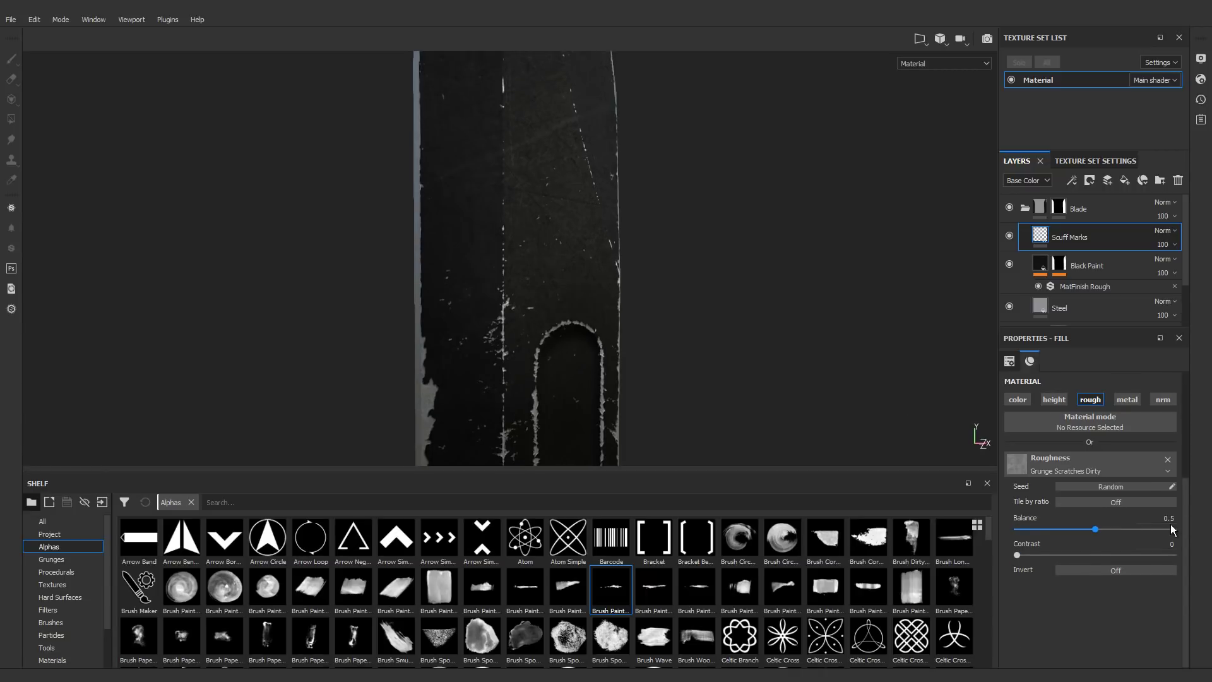
drag(1101, 529, 1063, 529)
click(1161, 518)
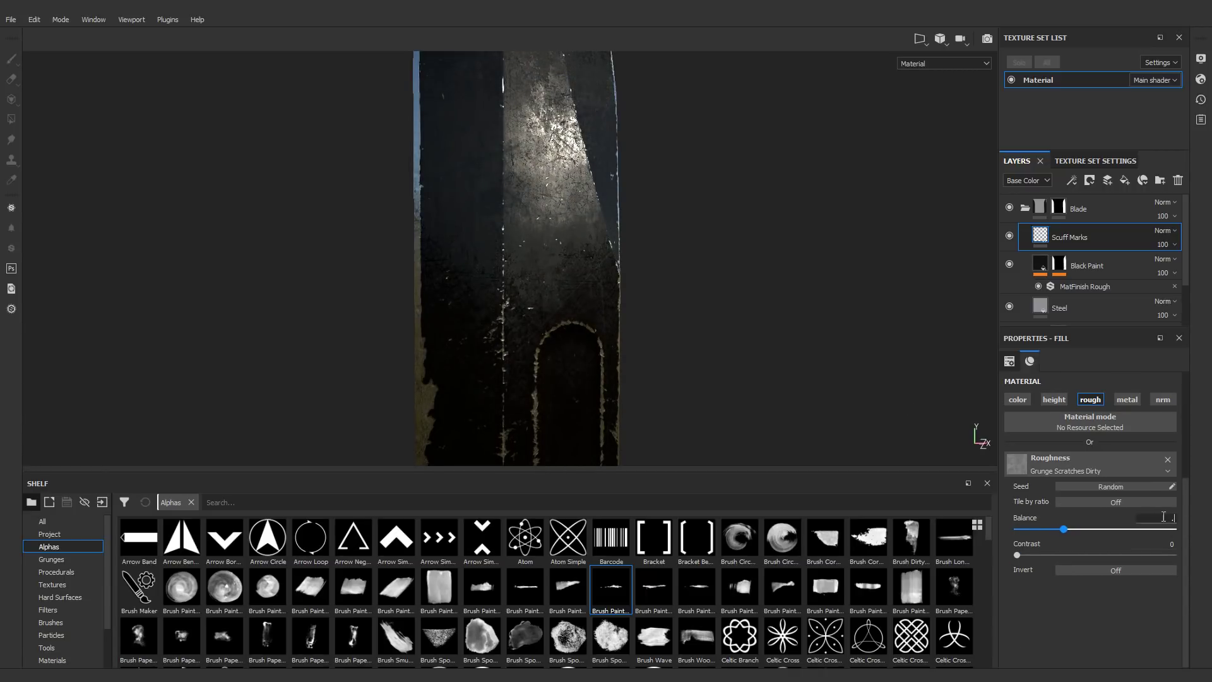
key(Return)
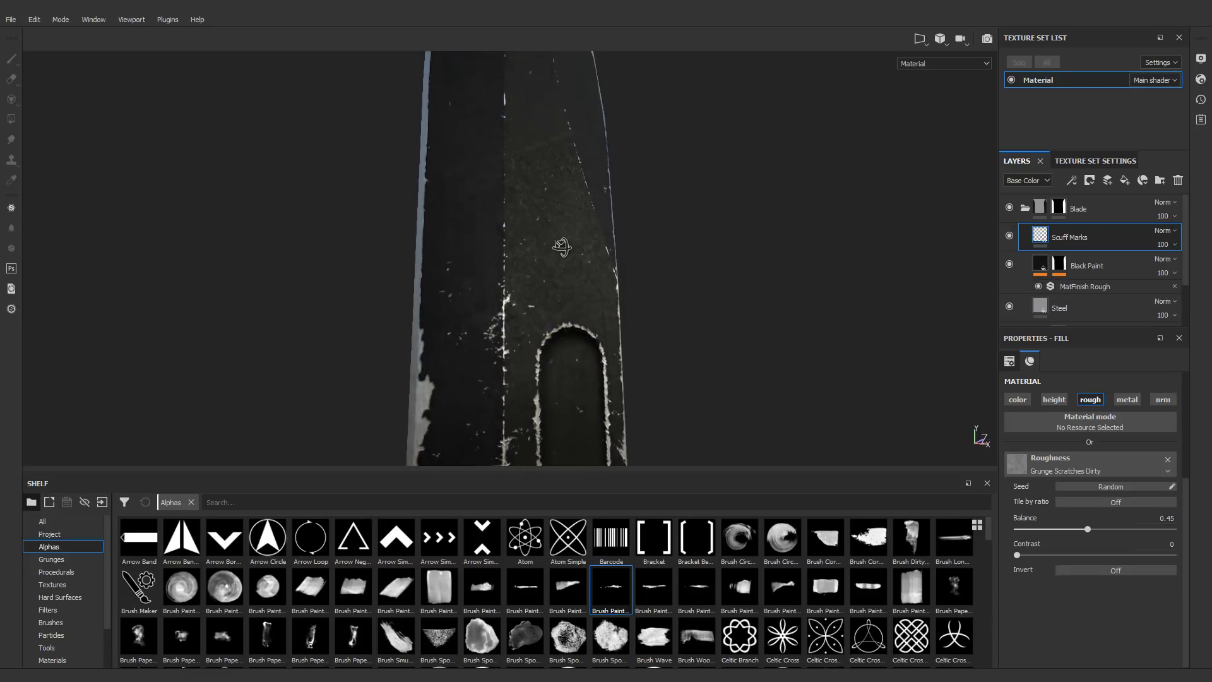
click(1168, 543)
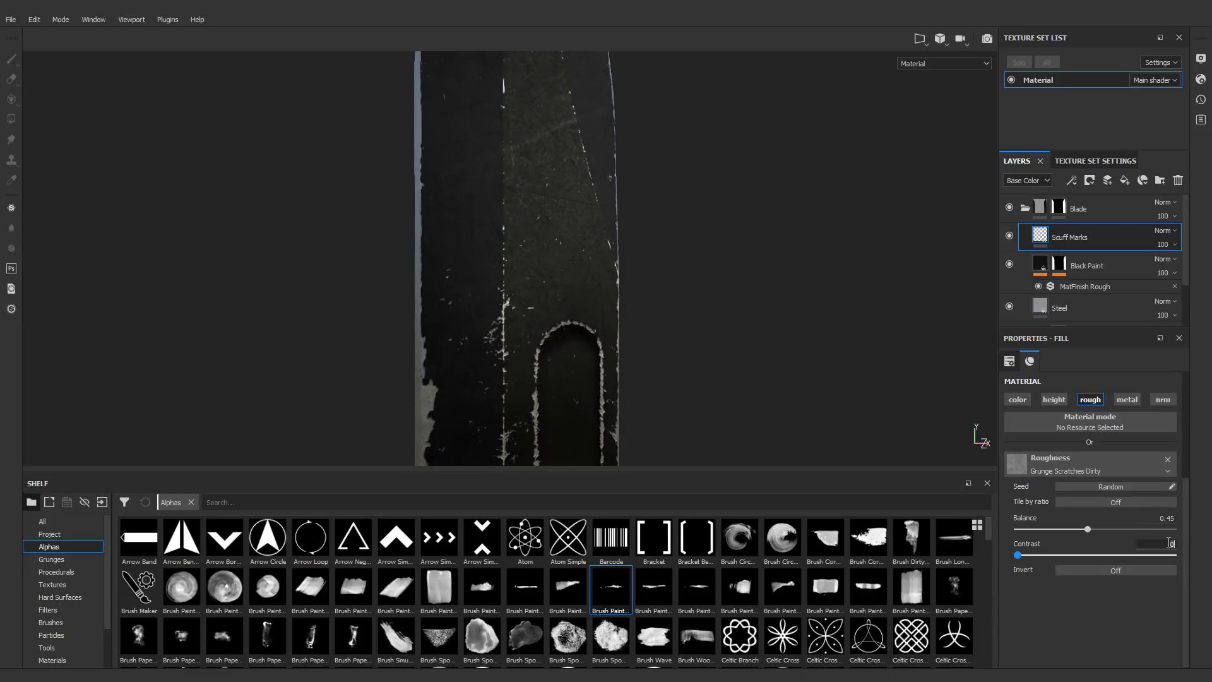
text(0.75)
key(Return)
Step: Show the Roughness channel in the layer stack and set the Scuff Marks layer's blend mode to Screen
alt+drag(657, 215, 532, 225)
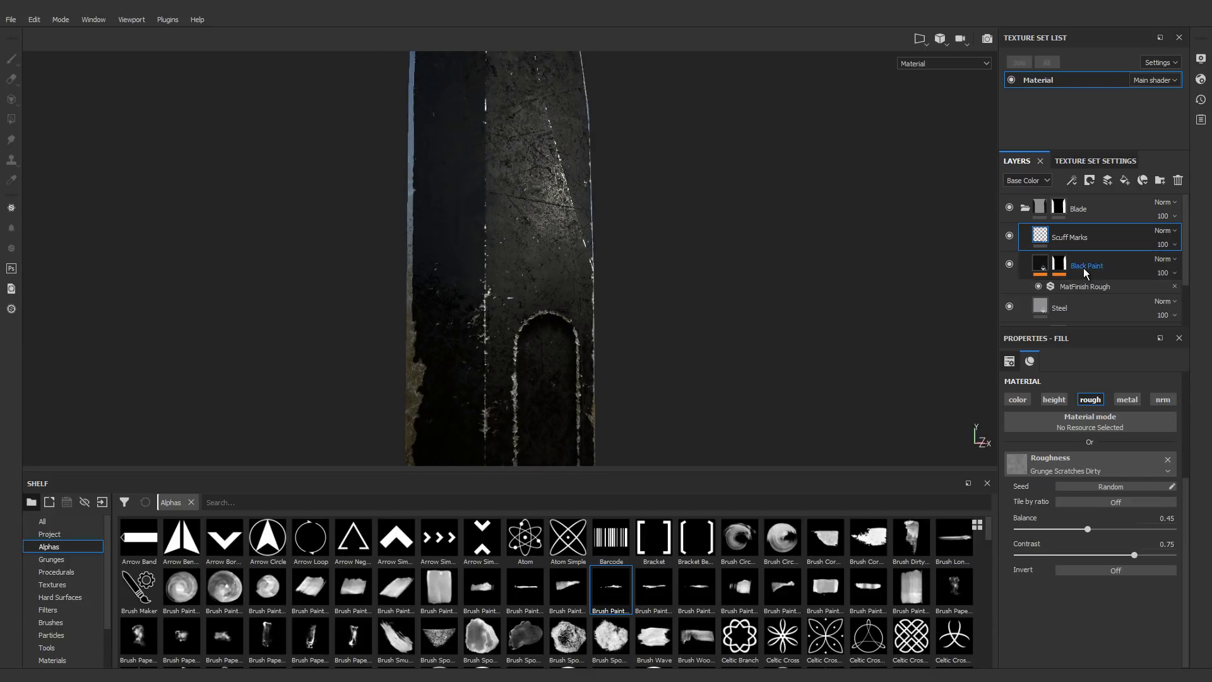
alt+drag(506, 255, 516, 224)
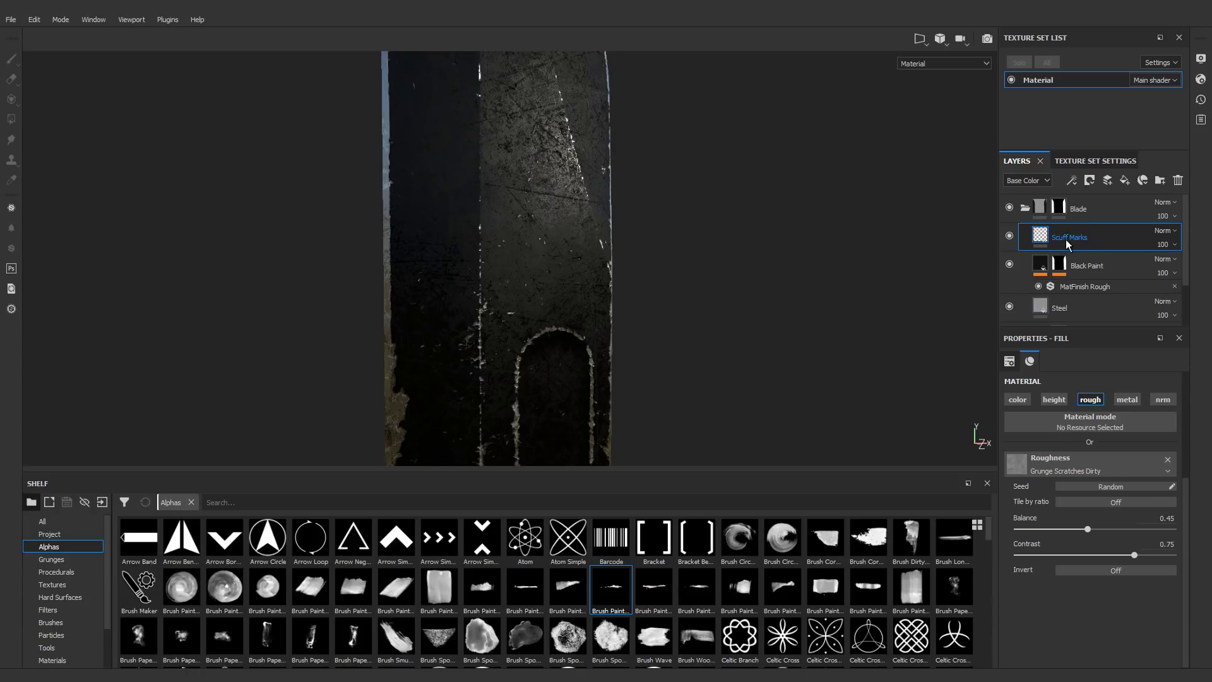
click(1046, 182)
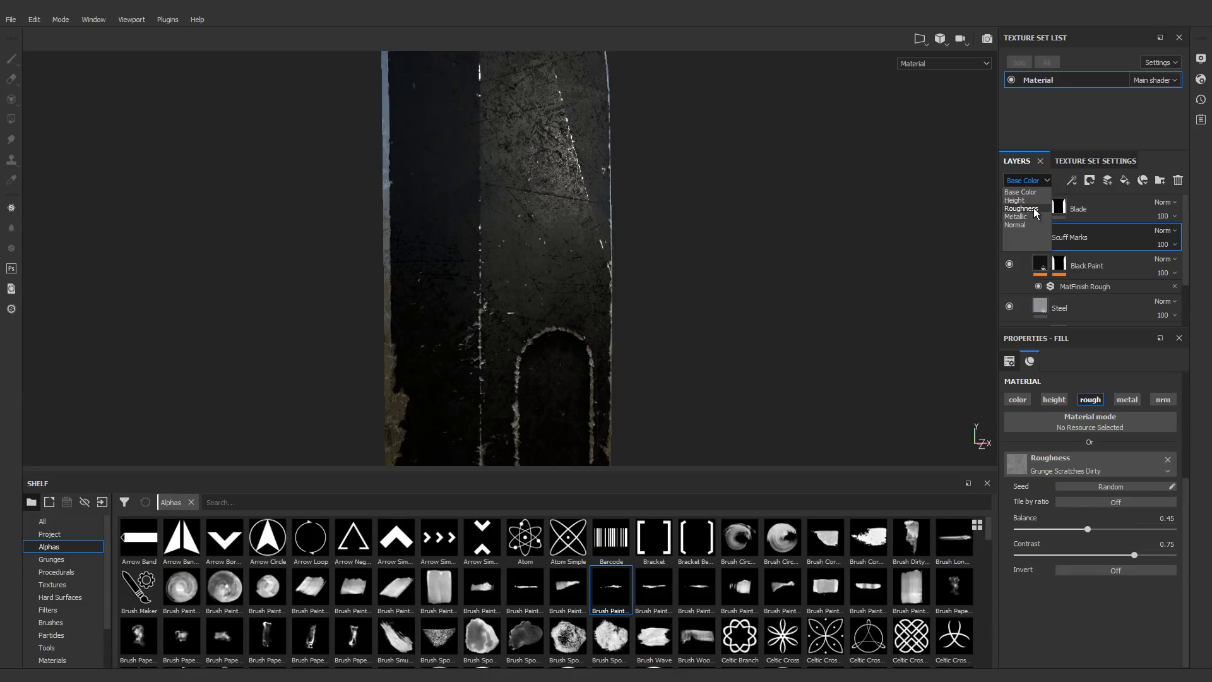
click(1035, 208)
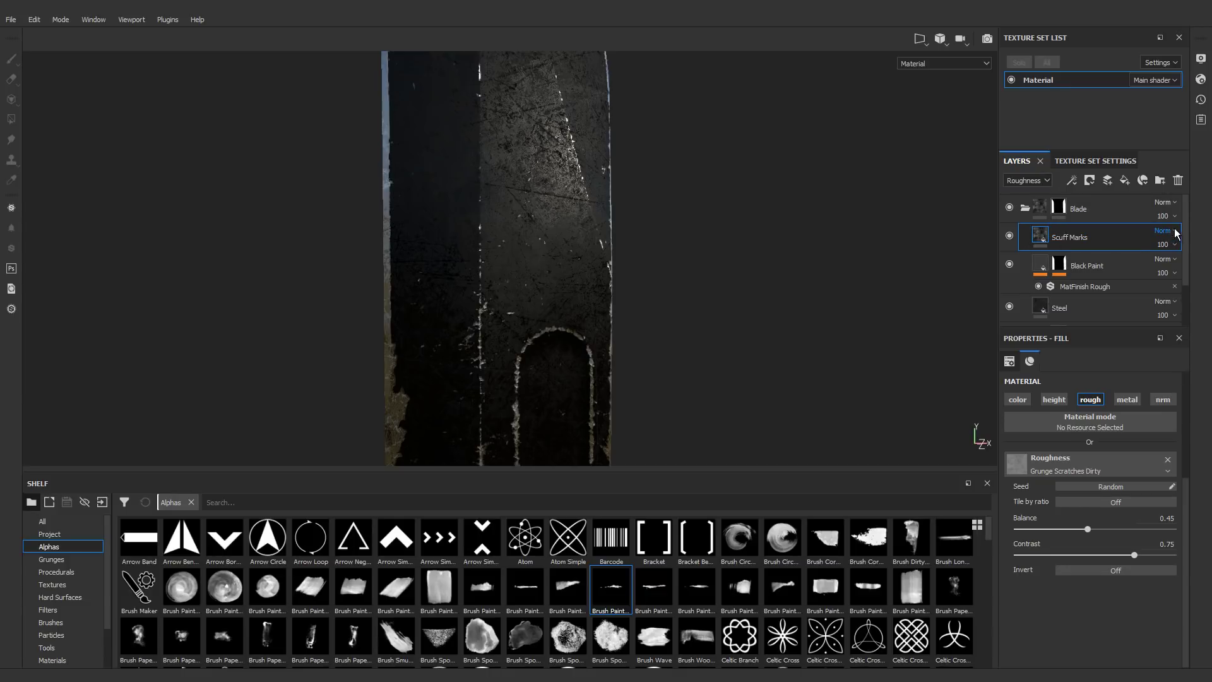
click(1175, 245)
mouse_move(1198, 267)
mouse_down()
mouse_move(1157, 267)
mouse_move(1206, 267)
mouse_up()
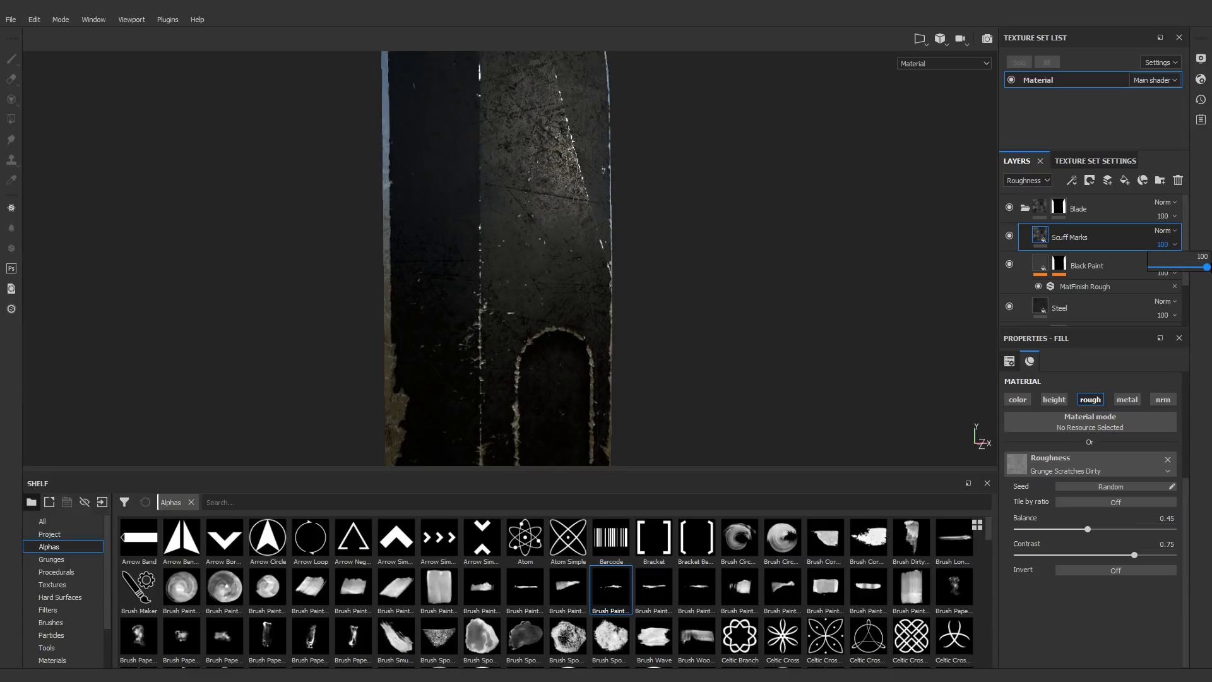
click(1174, 231)
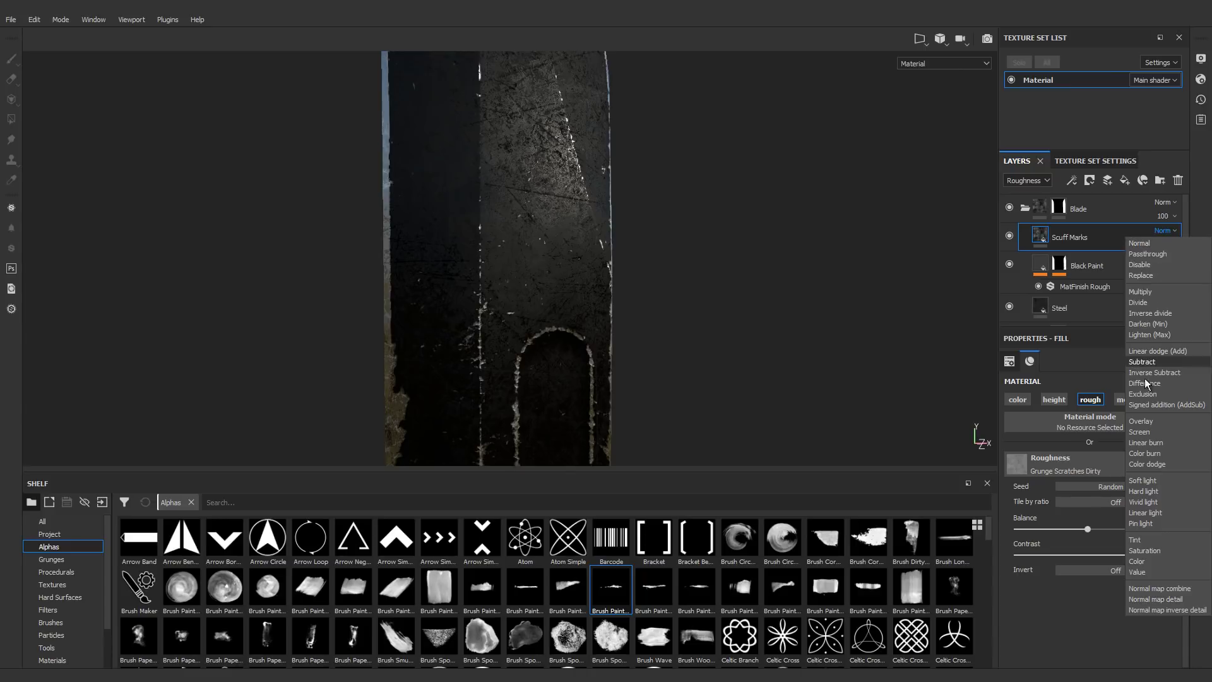
click(1145, 431)
Step: Lower the Scuff Marks layer's opacity to 30 in the Roughness channel
alt+drag(503, 225, 555, 227)
click(1162, 244)
drag(1208, 268, 1169, 270)
click(1163, 250)
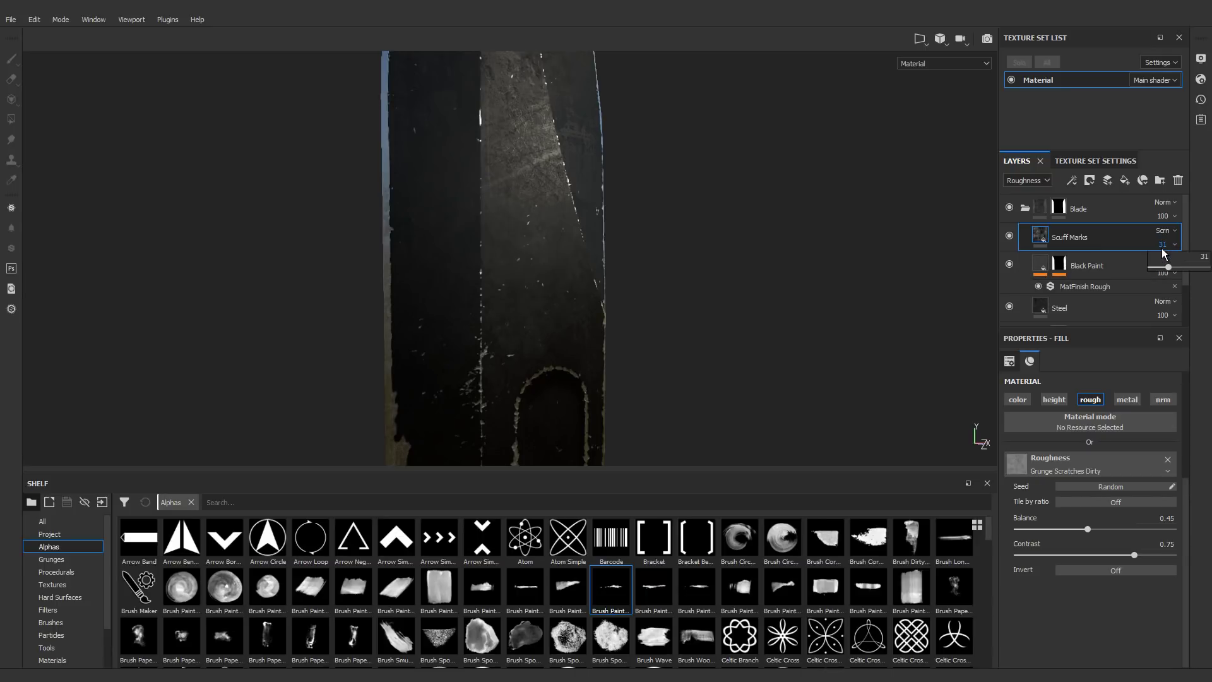
click(1201, 258)
text(30)
key(Return)
Step: Compare the blade with the Scuff Marks layer hidden and shown, examining the roughness variation from several angles
alt+drag(585, 245, 524, 212)
scroll(524, 212, up, 3)
click(1008, 236)
click(1009, 236)
click(1009, 236)
click(1009, 236)
alt+drag(511, 240, 506, 284)
scroll(494, 250, down, 3)
alt+middle_drag(511, 309, 558, 137)
click(1006, 234)
click(1005, 234)
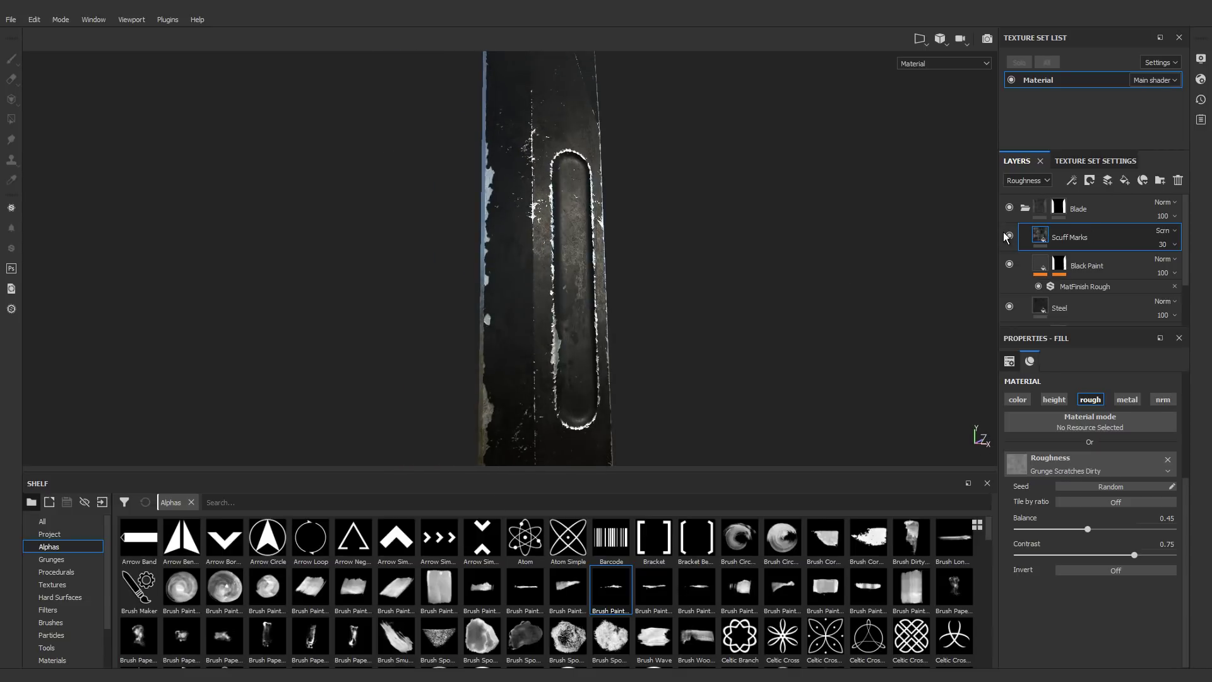
mouse_move(574, 257)
alt+mouse_down()
mouse_move(465, 257)
mouse_move(576, 243)
mouse_move(582, 273)
mouse_move(566, 277)
mouse_move(566, 260)
alt+mouse_up()
scroll(582, 274, down, 3)
scroll(566, 278, up, 2)
scroll(567, 260, down, 1)
alt+middle_drag(566, 260, 559, 276)
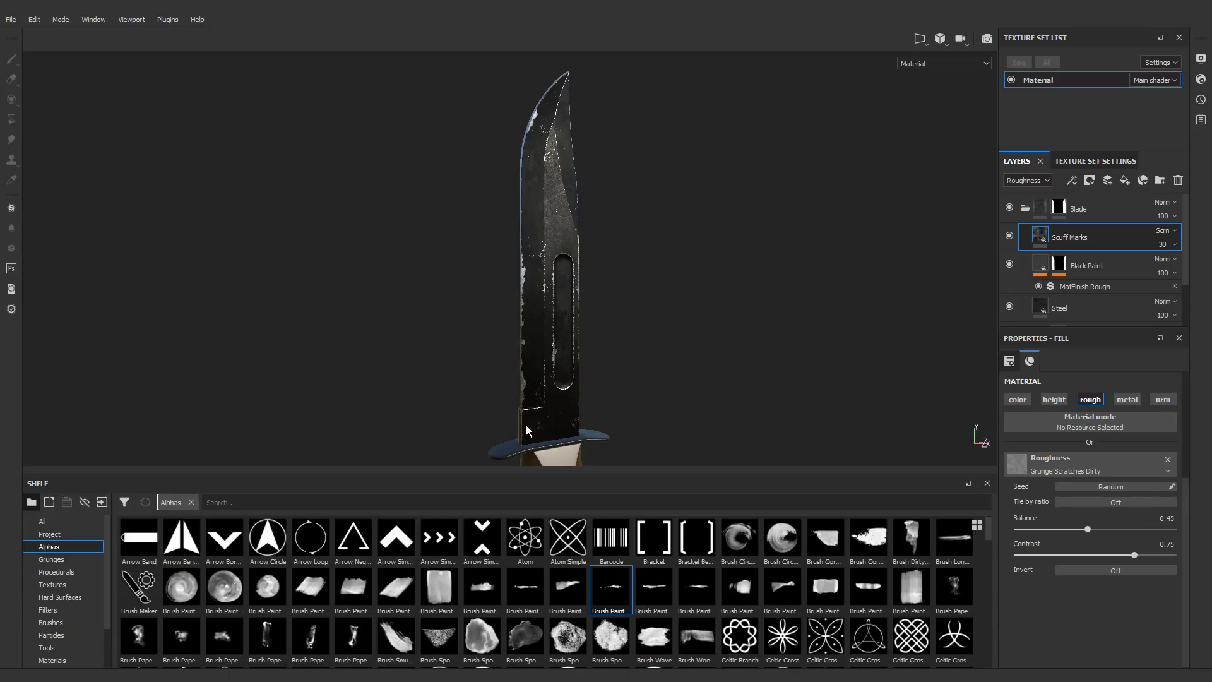
Step: Switch the layer stack's displayed channel back to Base Color
scroll(547, 431, up, 5)
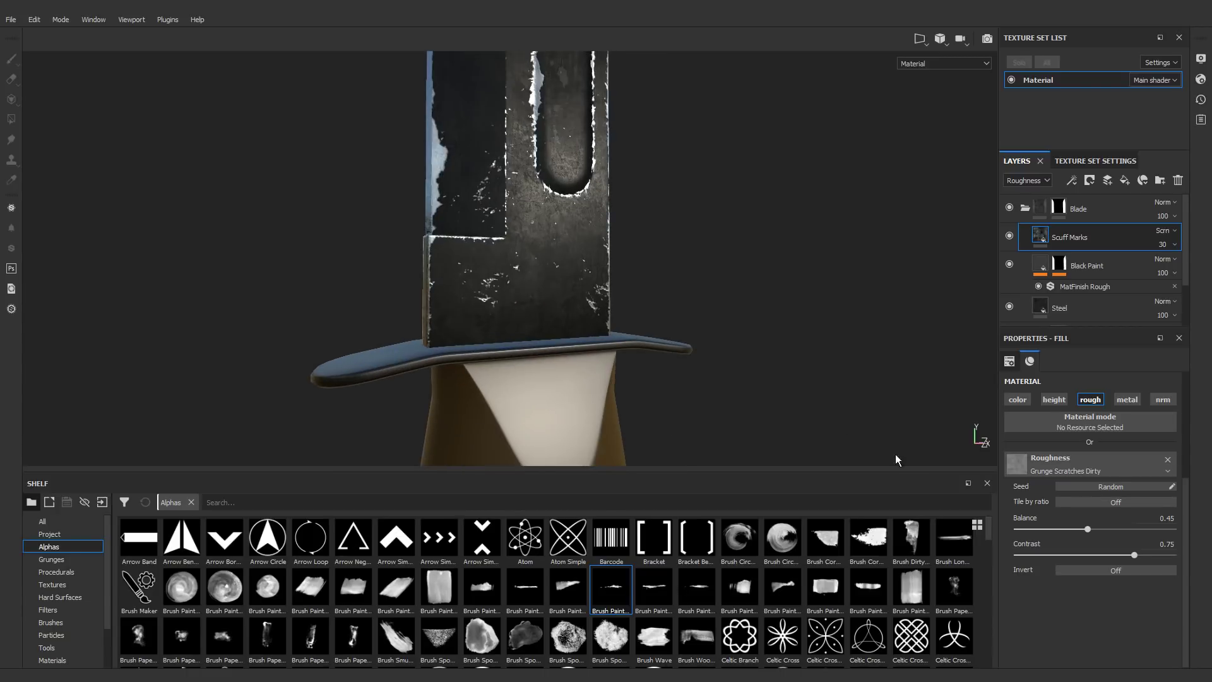
drag(1190, 520, 1188, 474)
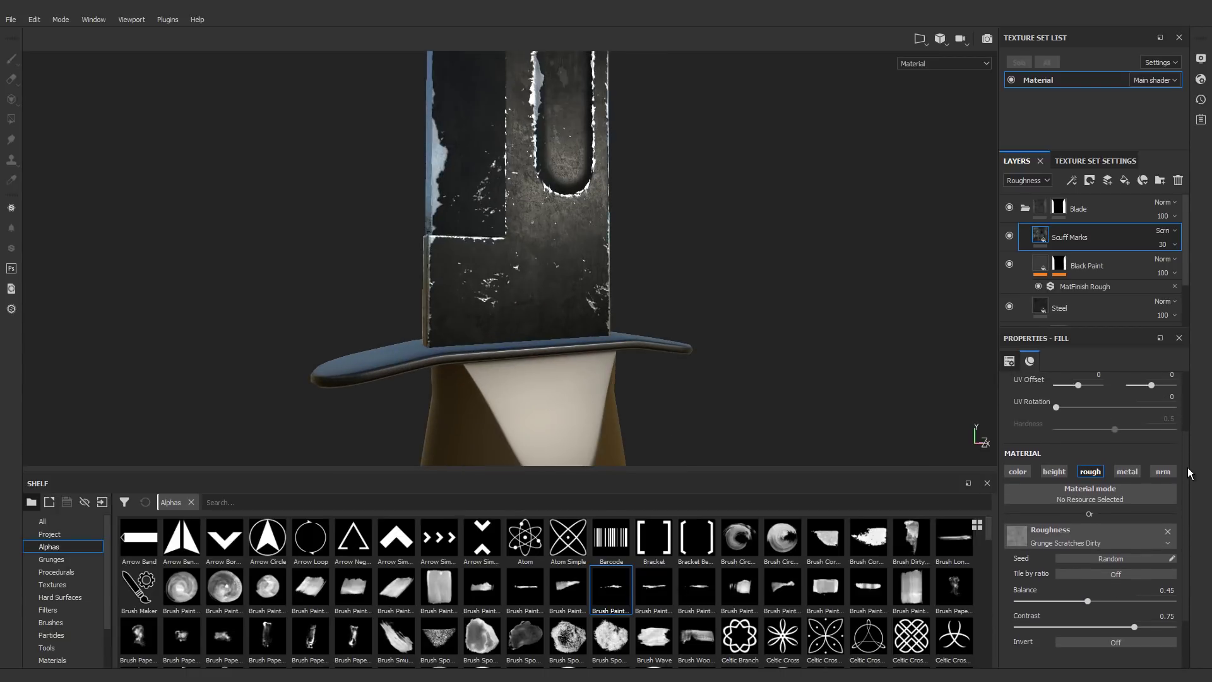
click(1029, 180)
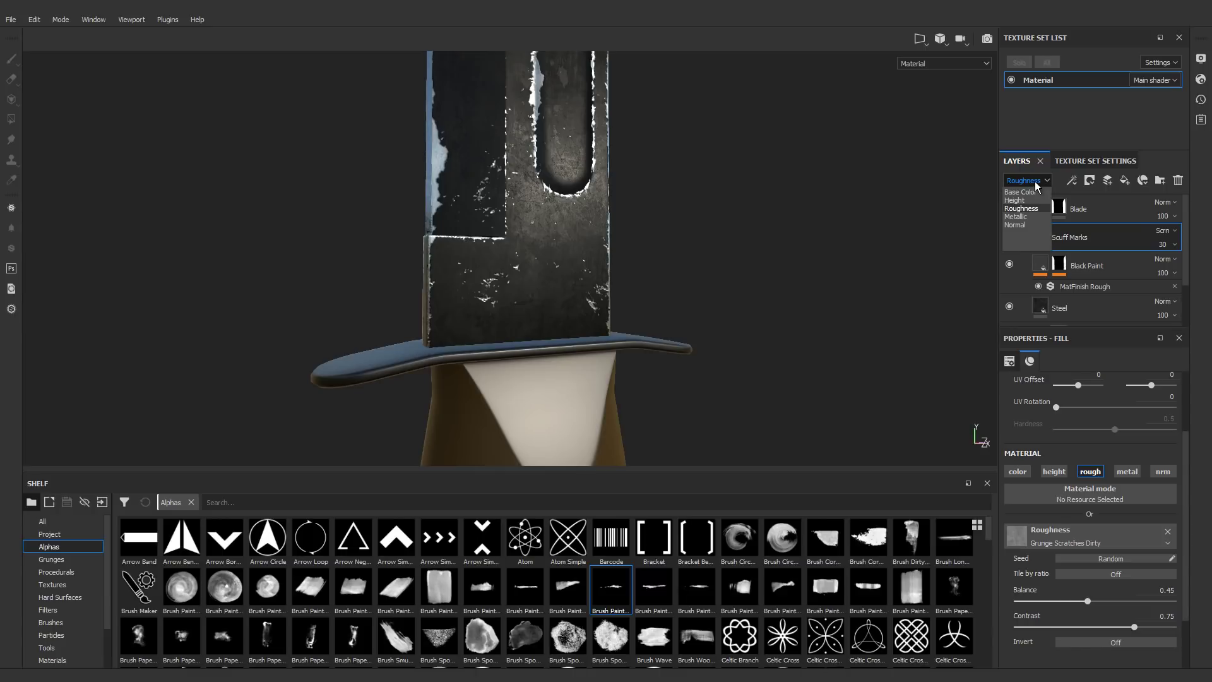
click(1019, 192)
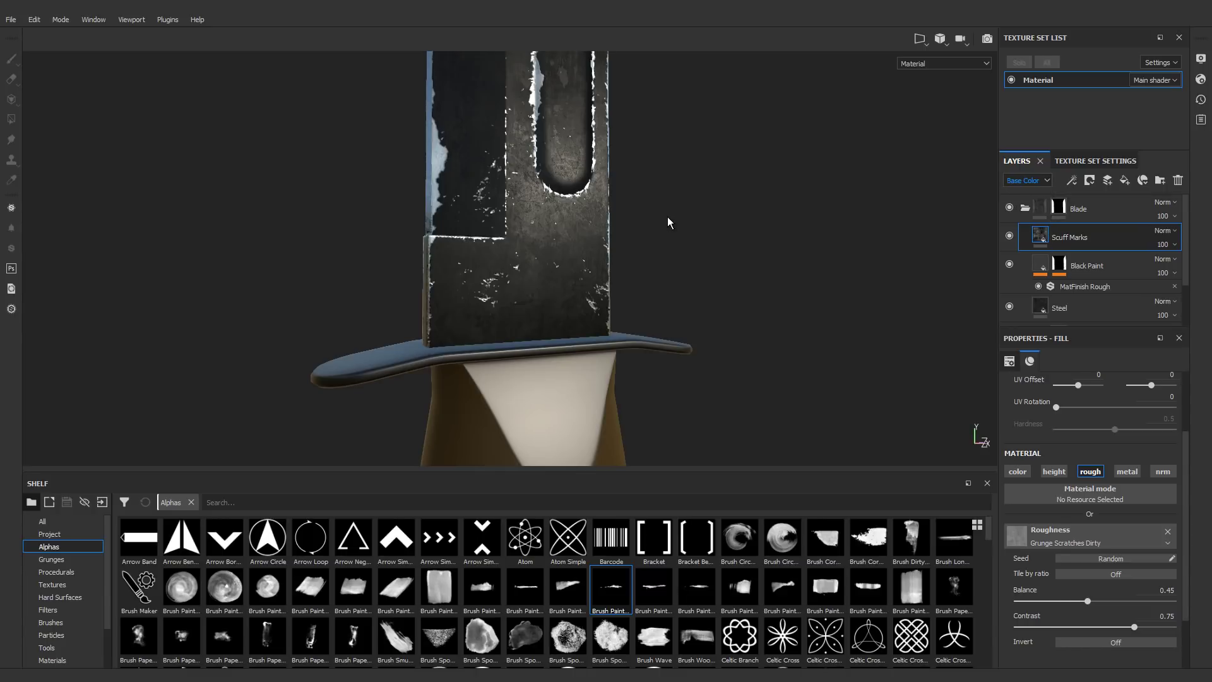
Step: Add ka-bar_bump.png and USA_bump.png from the textures folder to the list of resources for import
click(10, 20)
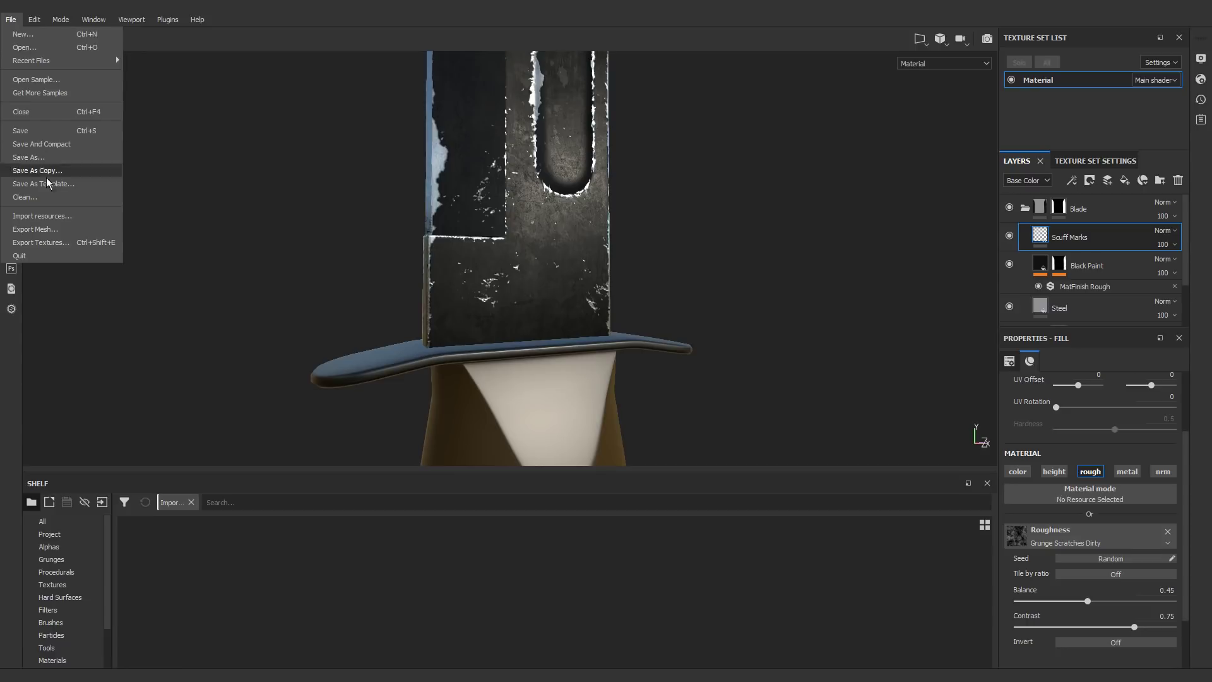
click(55, 217)
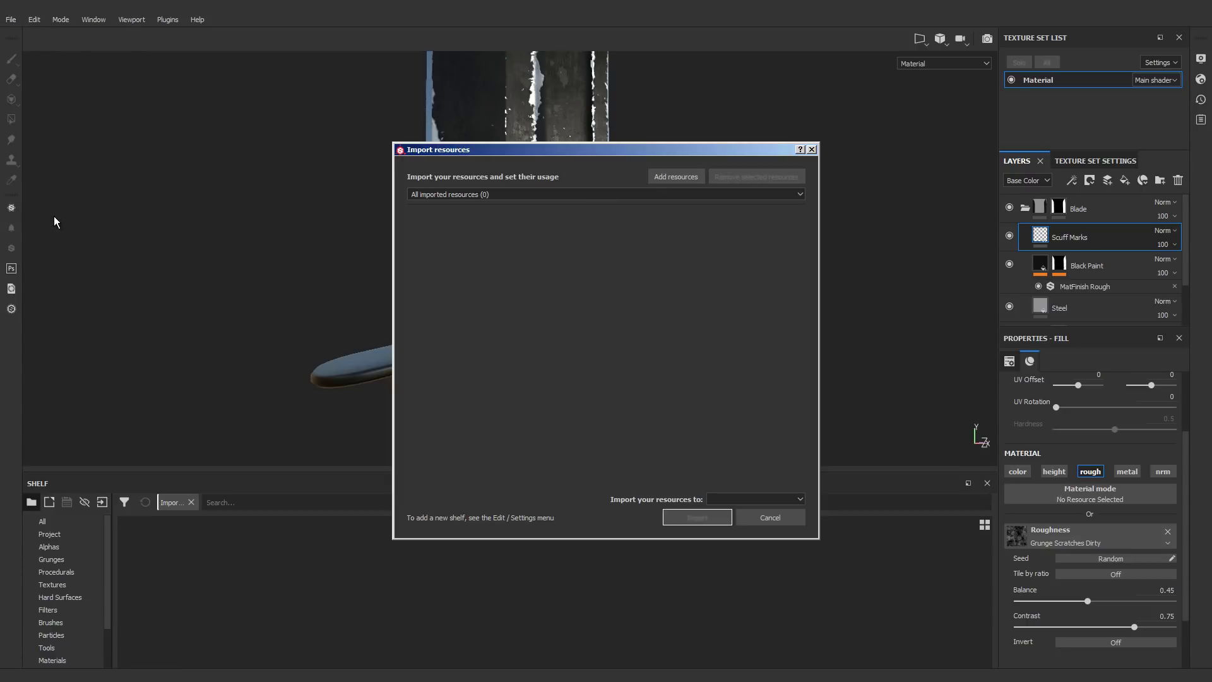
click(685, 174)
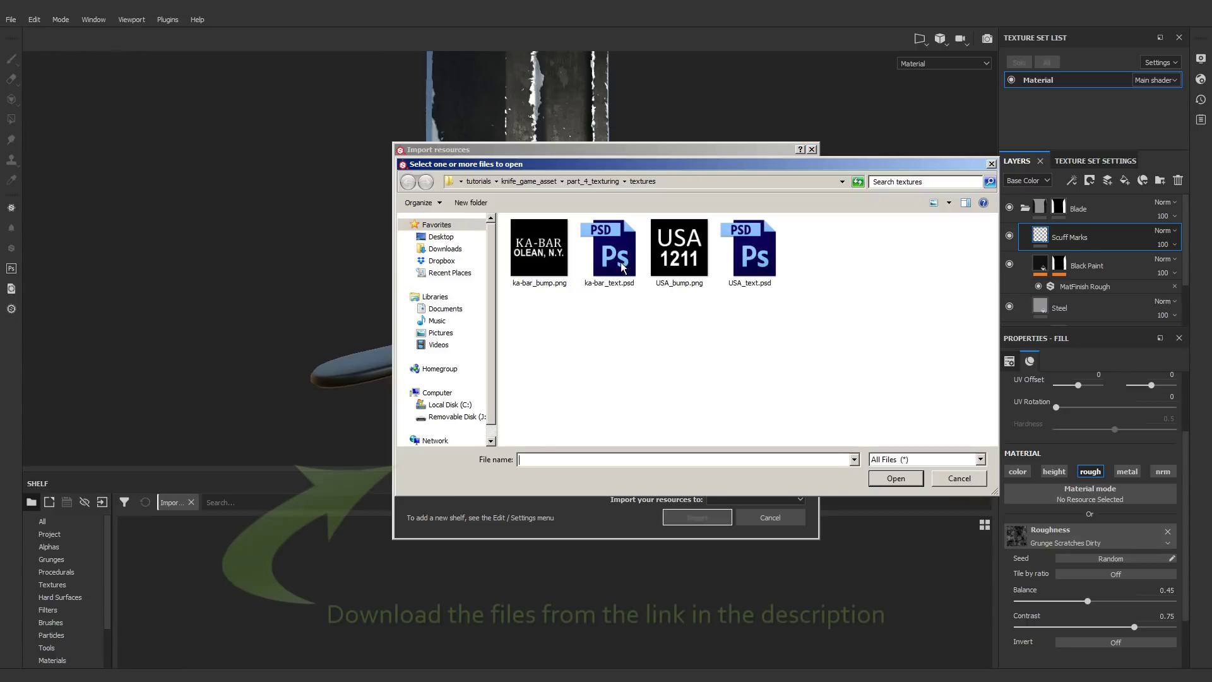
click(559, 268)
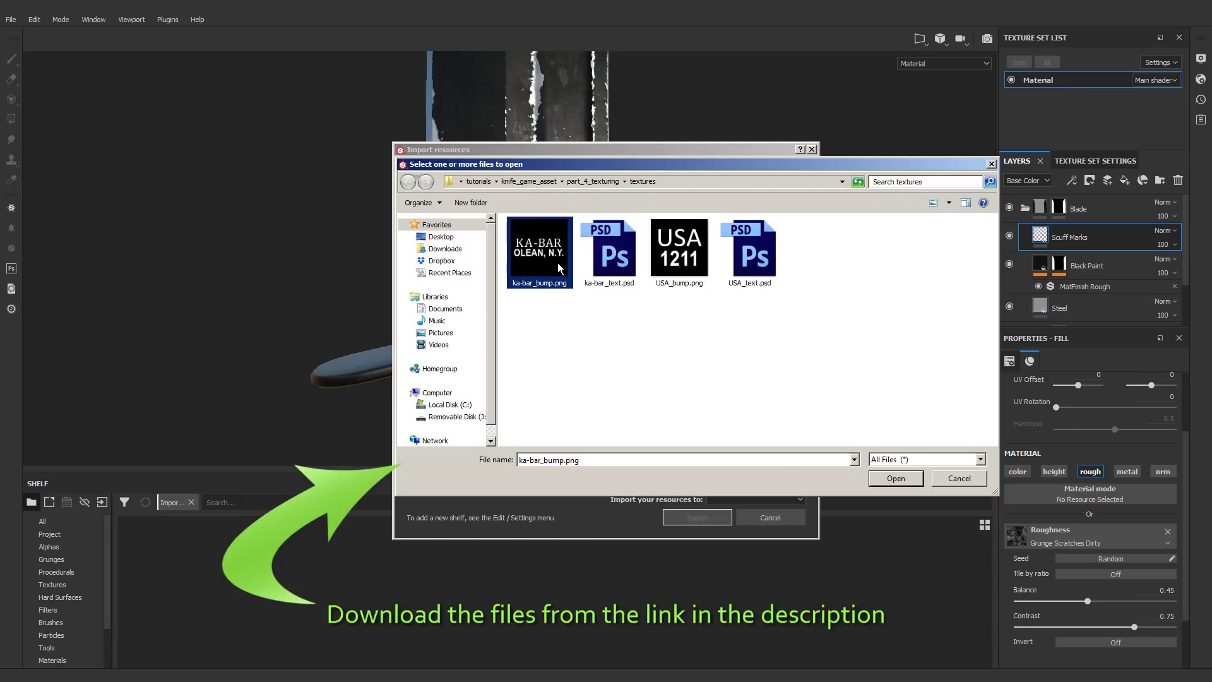
ctrl+click(677, 257)
click(912, 479)
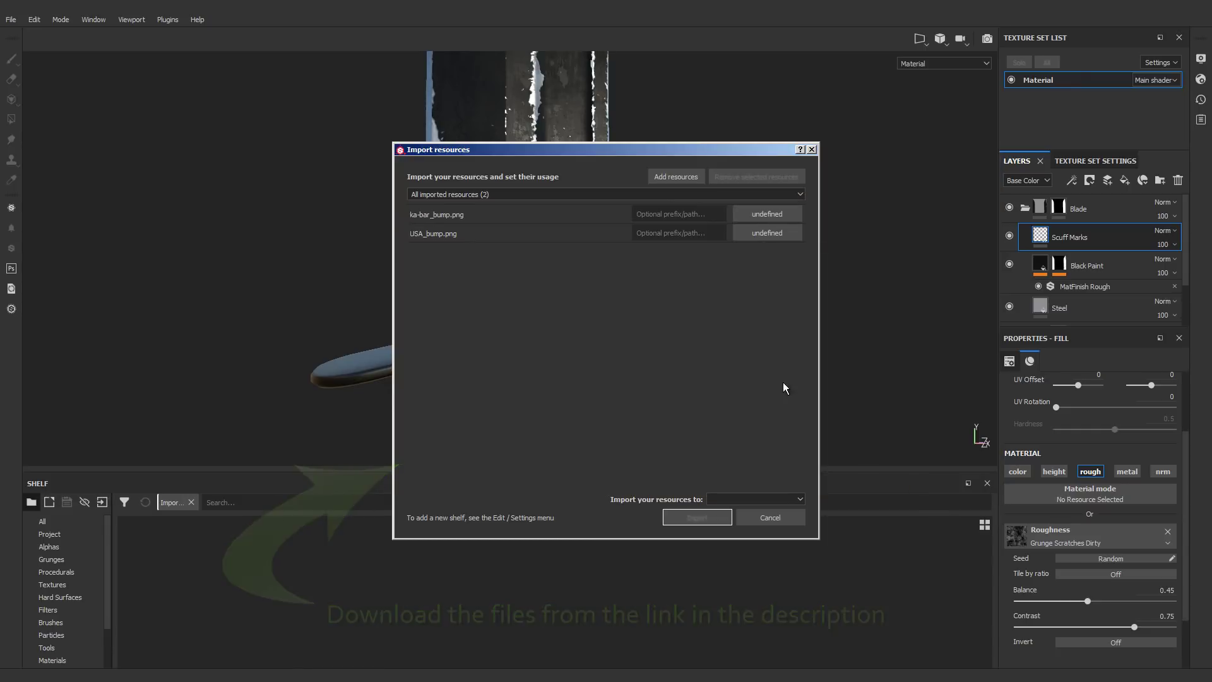
Step: Define both bump images as alpha and import them into the project knife_texturing_29
click(768, 214)
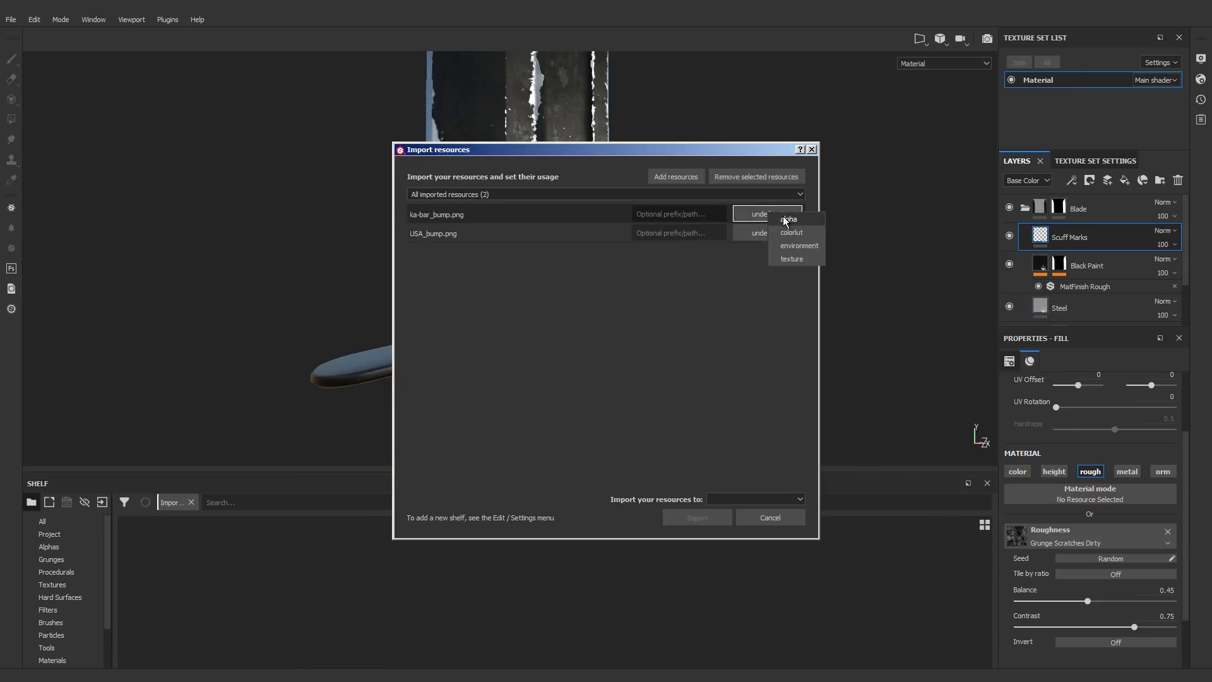
click(789, 219)
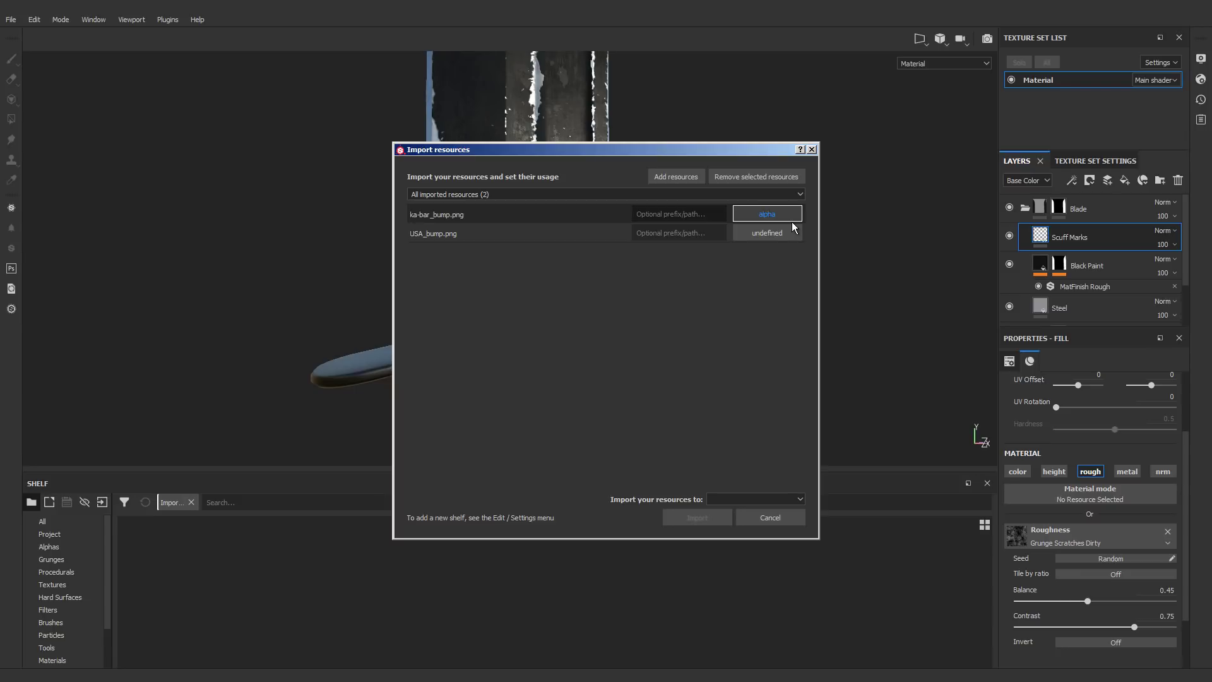
click(781, 234)
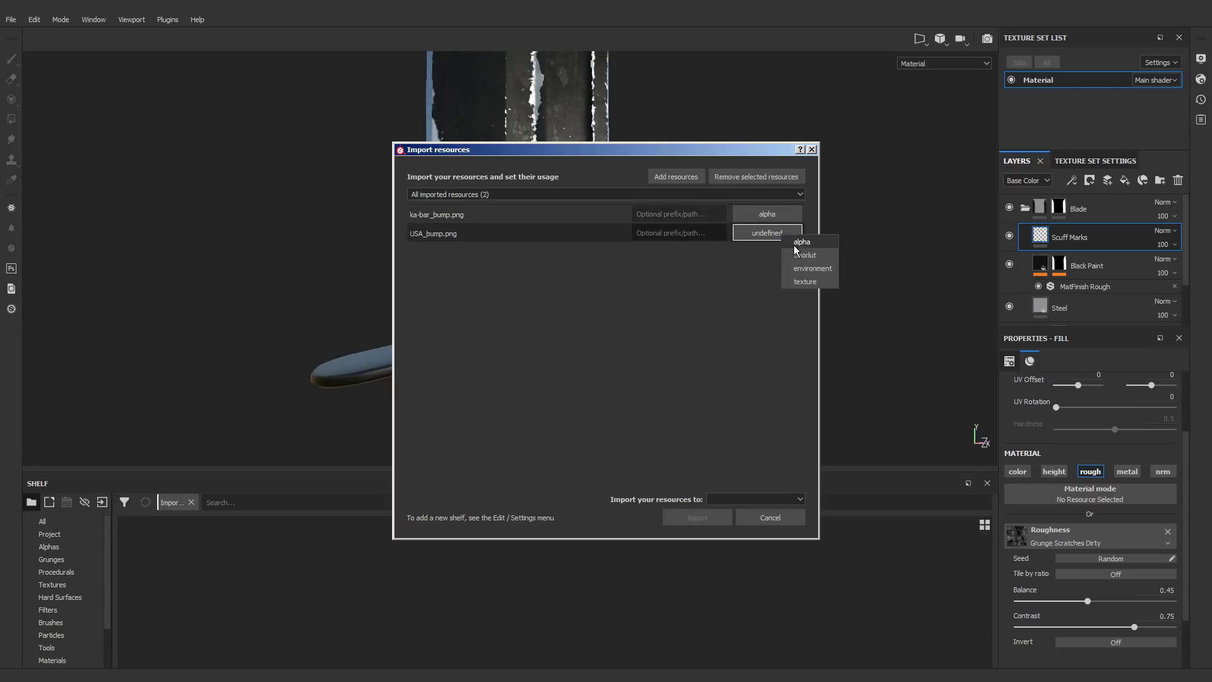
click(800, 242)
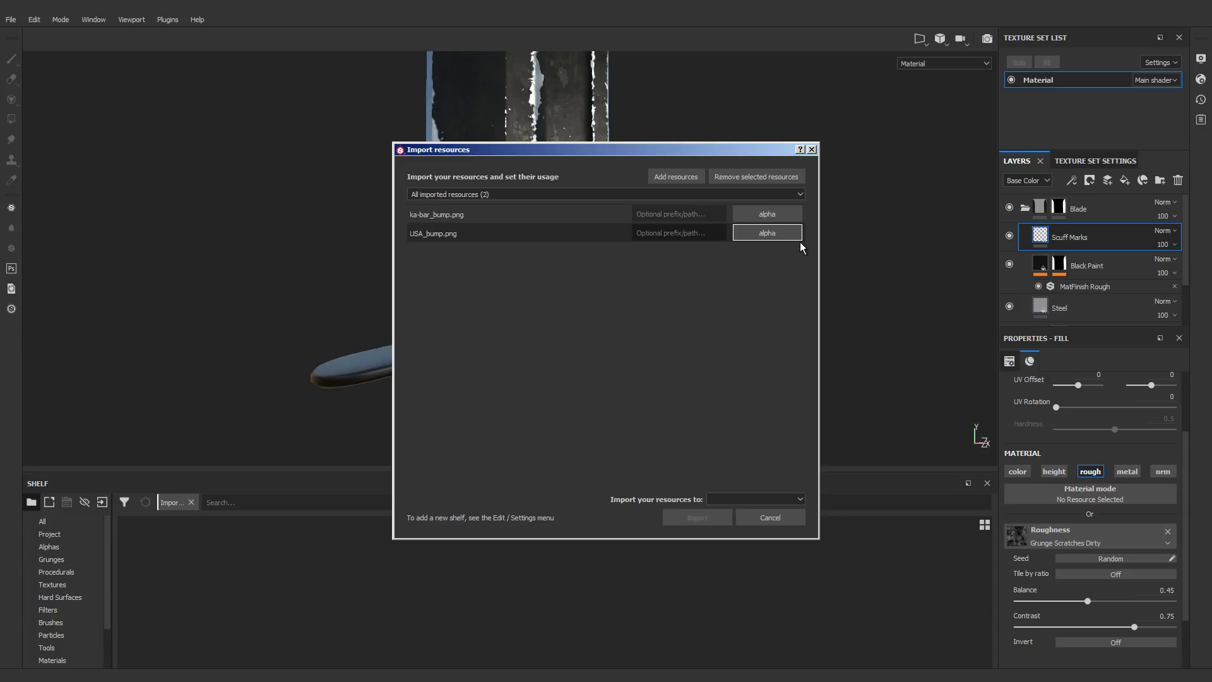
click(741, 501)
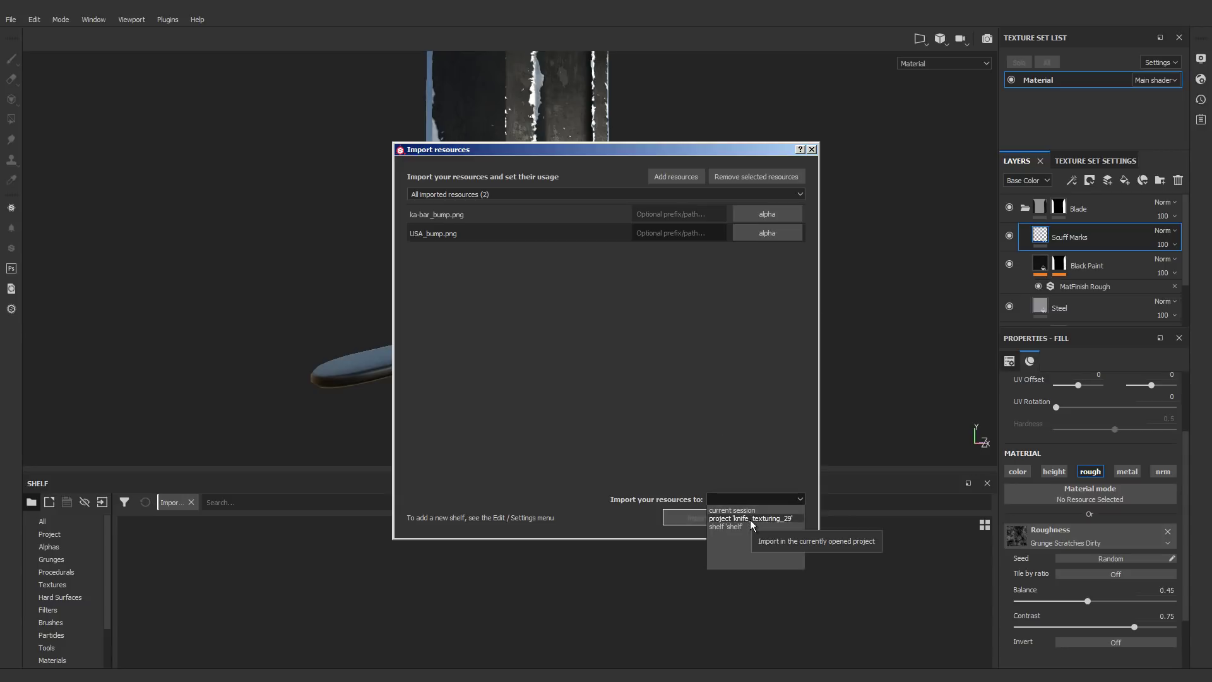
click(750, 518)
click(717, 522)
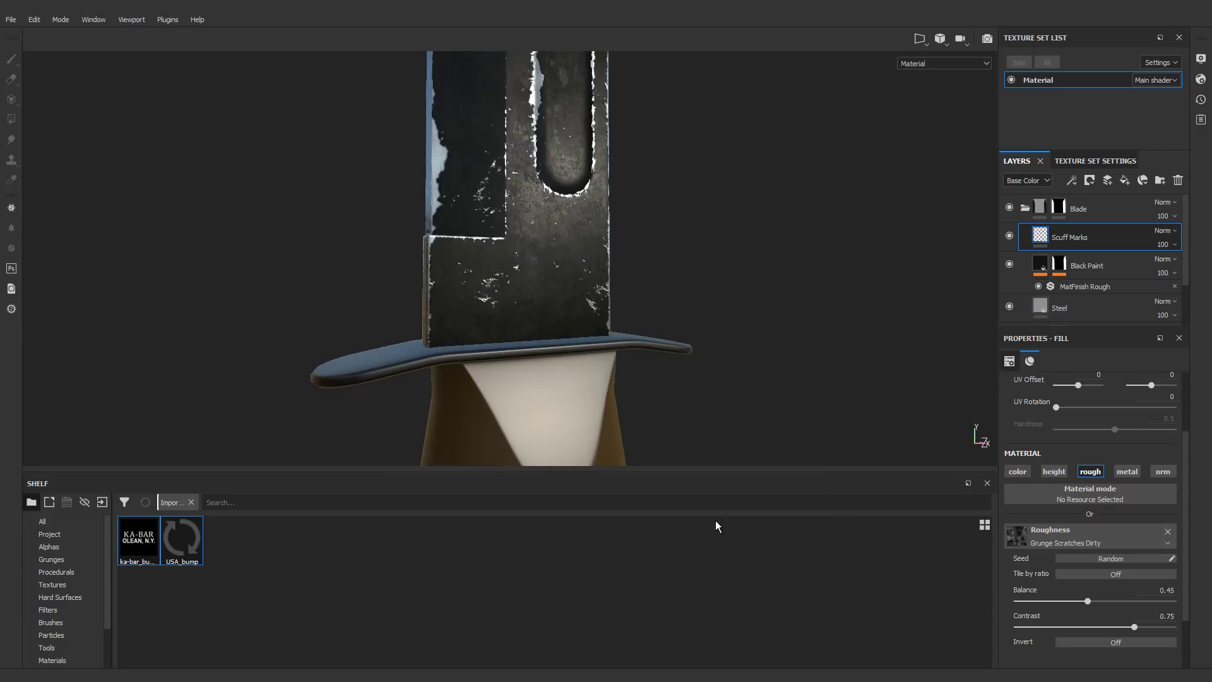
mouse_move(189, 544)
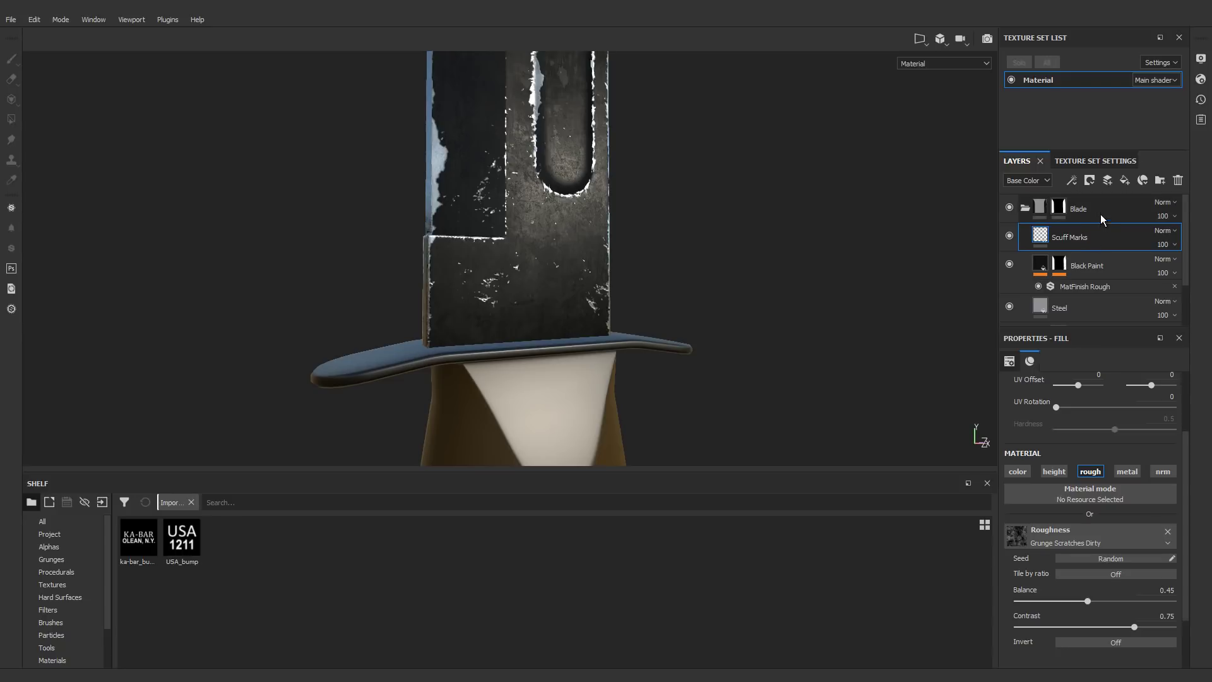
Step: Add a paint layer above Scuff Marks in the Blade folder and name it Text Stamps
click(1107, 181)
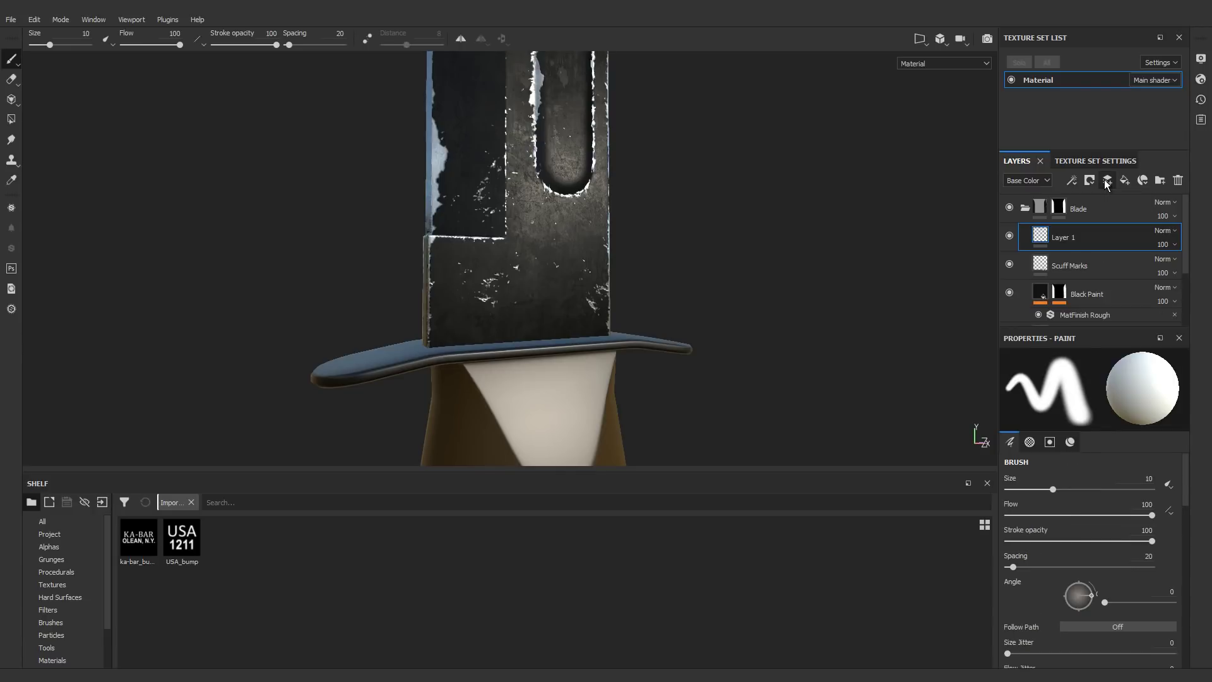
double_click(1069, 237)
text(Te)
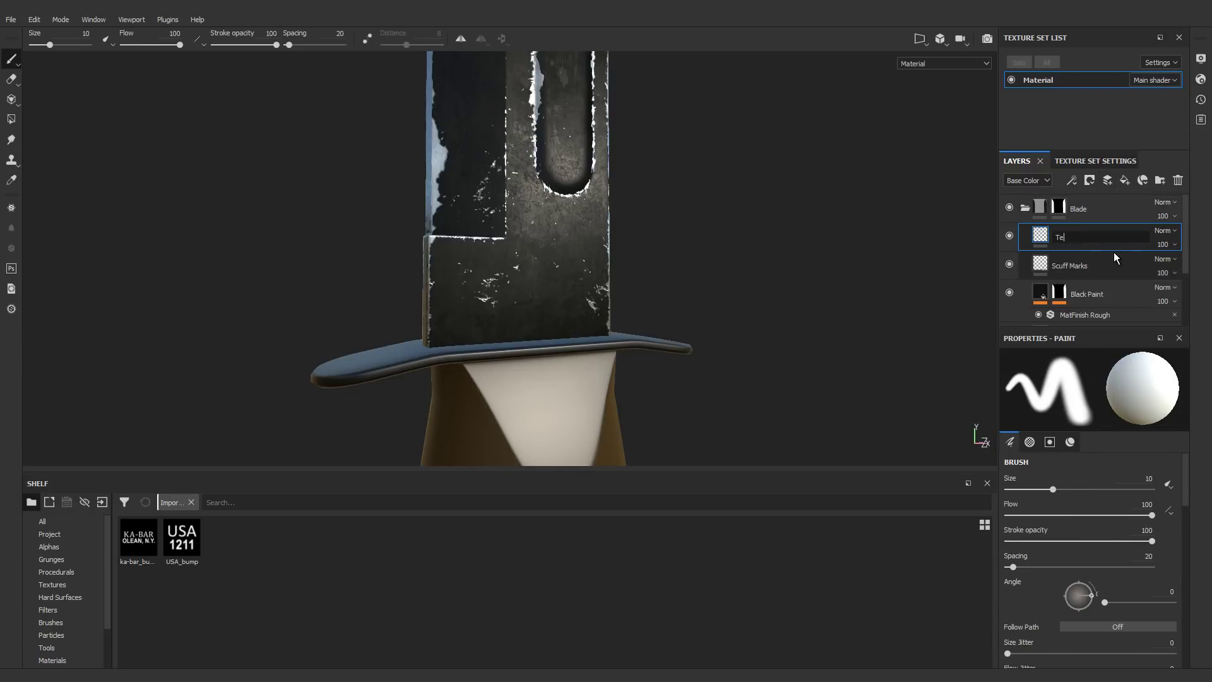
text(xt Stamps)
key(Return)
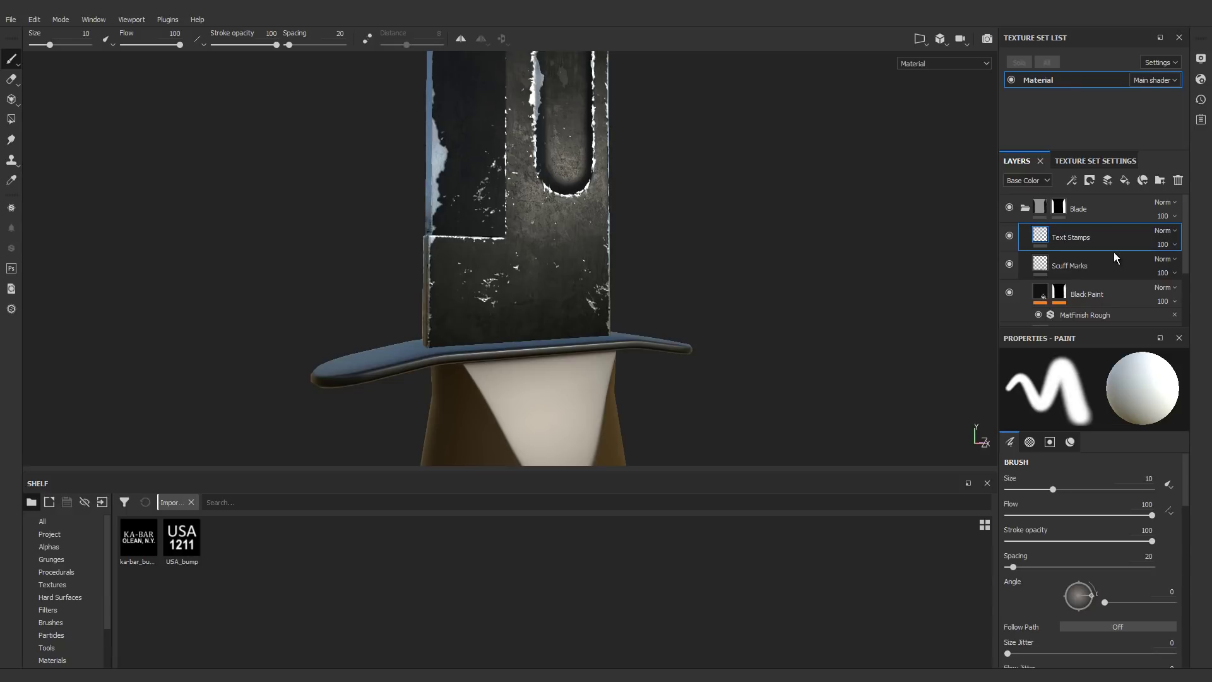
Step: Limit the brush material to the height channel only and set its height to -0.05
scroll(1074, 489, down, 3)
scroll(1074, 490, down, 5)
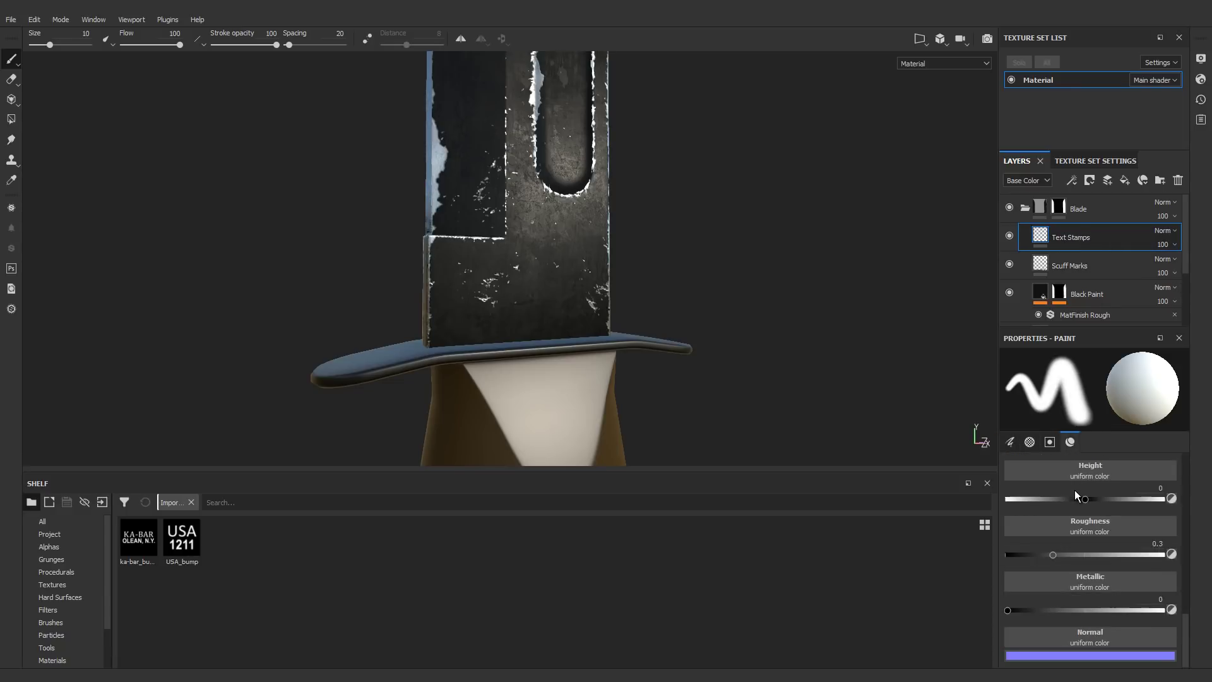
scroll(1089, 523, up, 3)
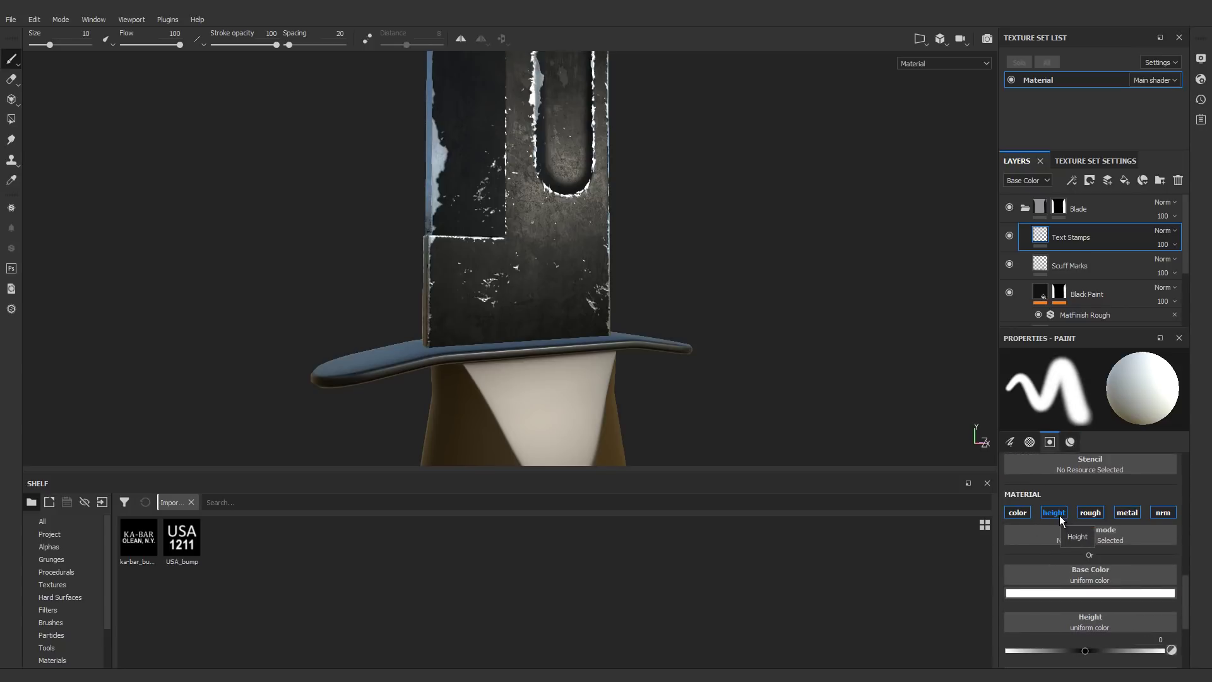
click(1017, 512)
click(1090, 512)
click(1131, 512)
click(1163, 512)
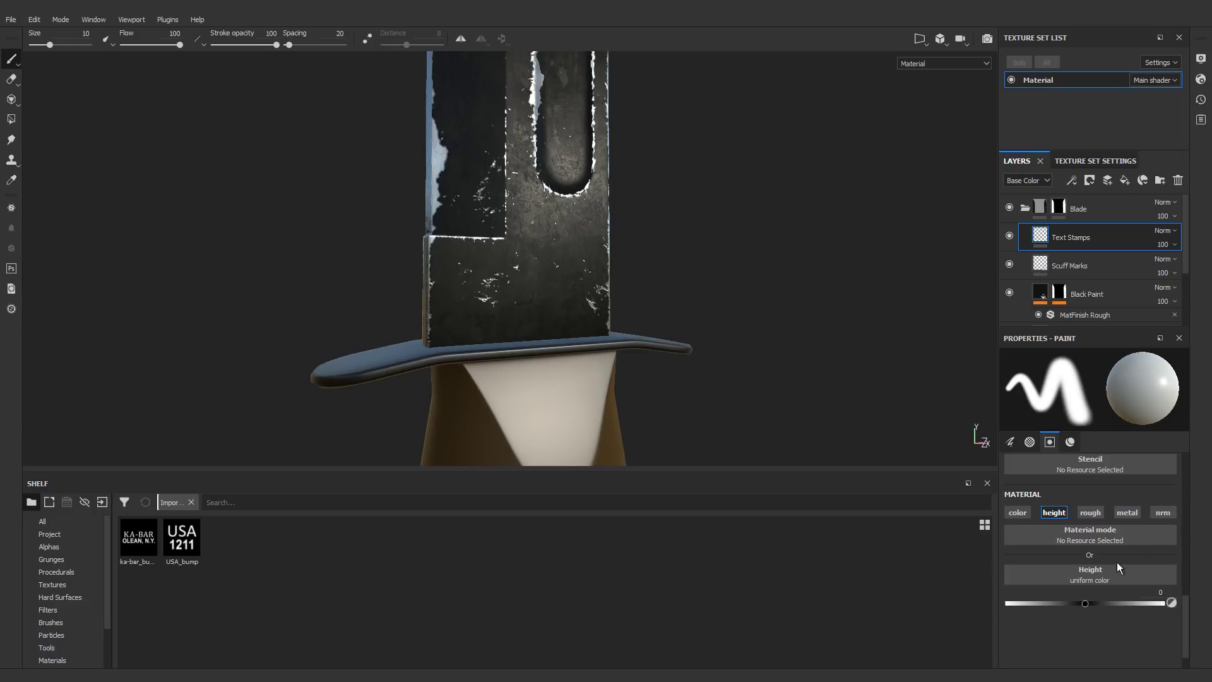
double_click(1159, 591)
text(1)
key(Return)
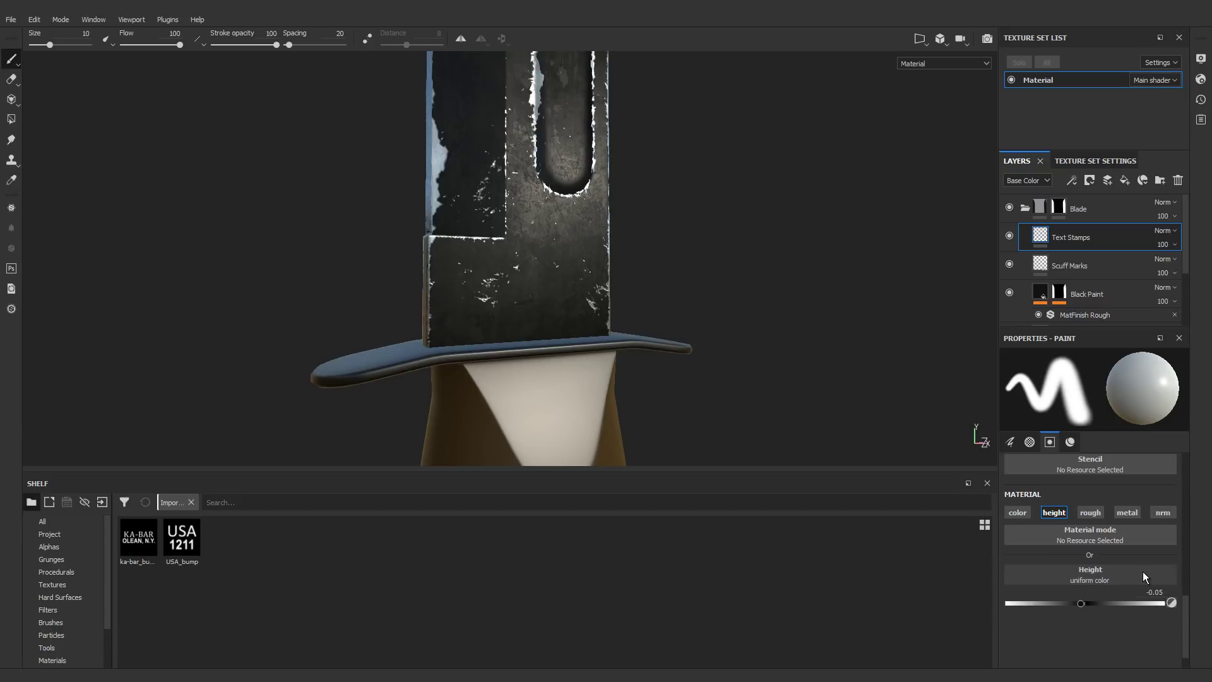
Step: Load ka-bar_bump as the brush alpha in place of the default Shape
scroll(1128, 576, up, 5)
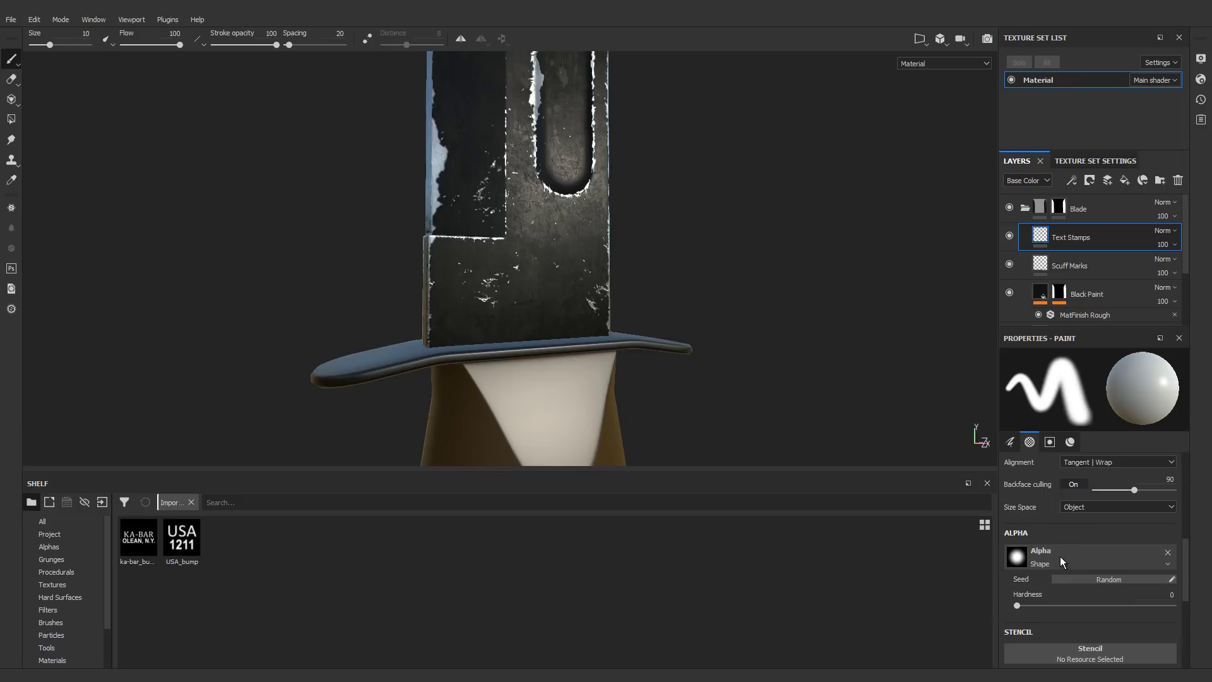
scroll(1070, 559, down, 2)
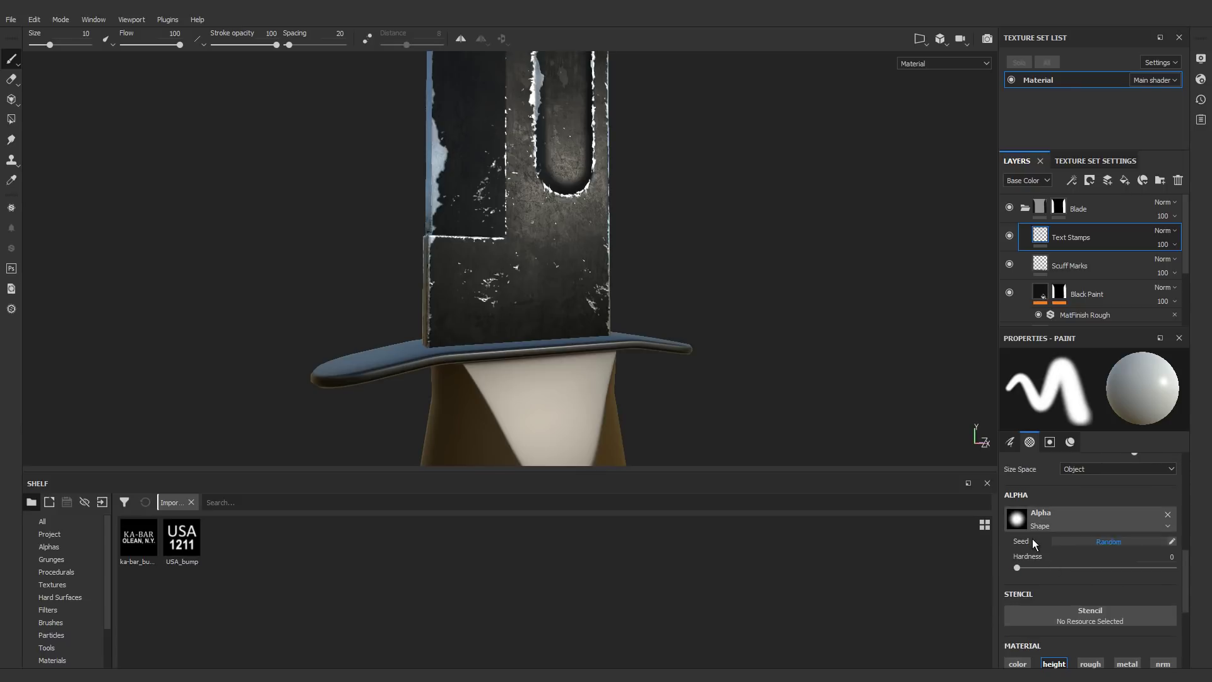
click(132, 560)
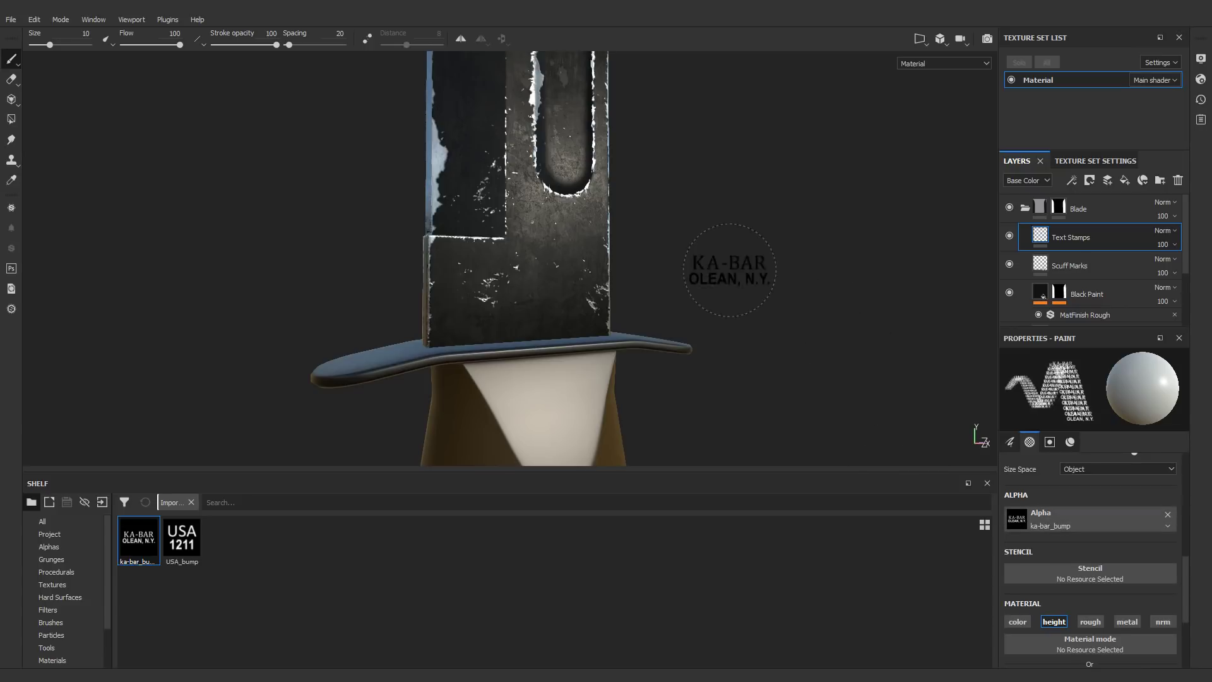
Step: Face the blade squarely near the guard and switch the viewport to orthographic view
alt+drag(582, 292, 441, 302)
scroll(533, 302, up, 4)
click(940, 39)
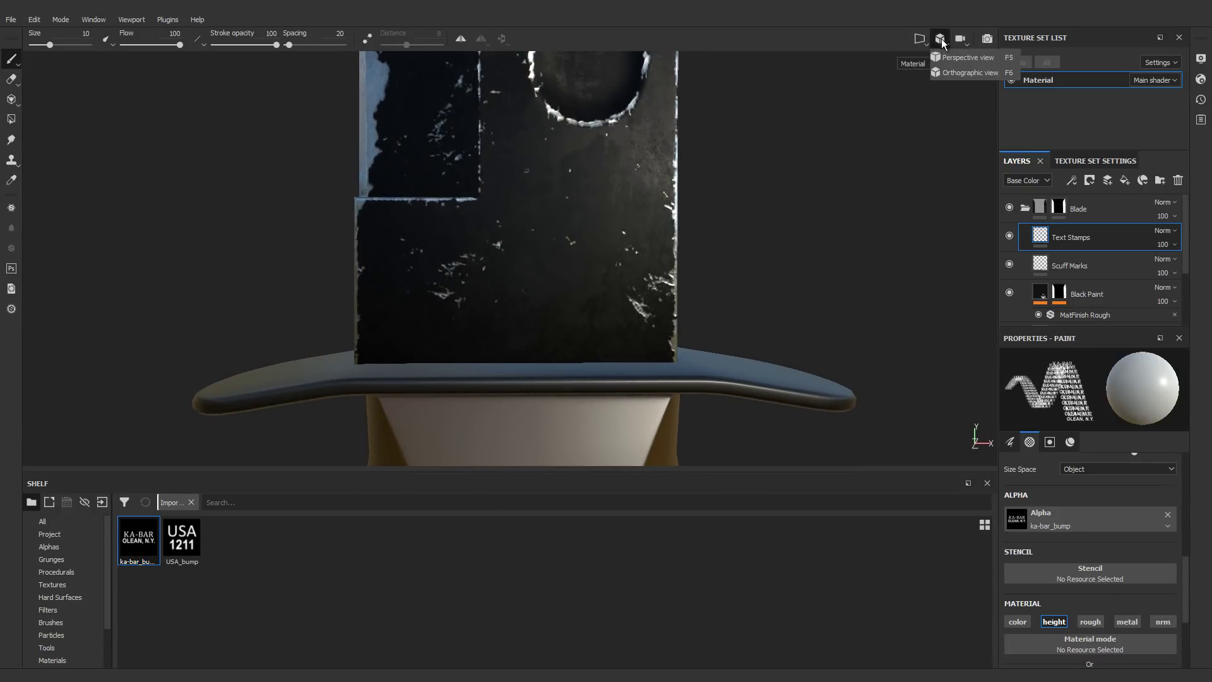
click(961, 74)
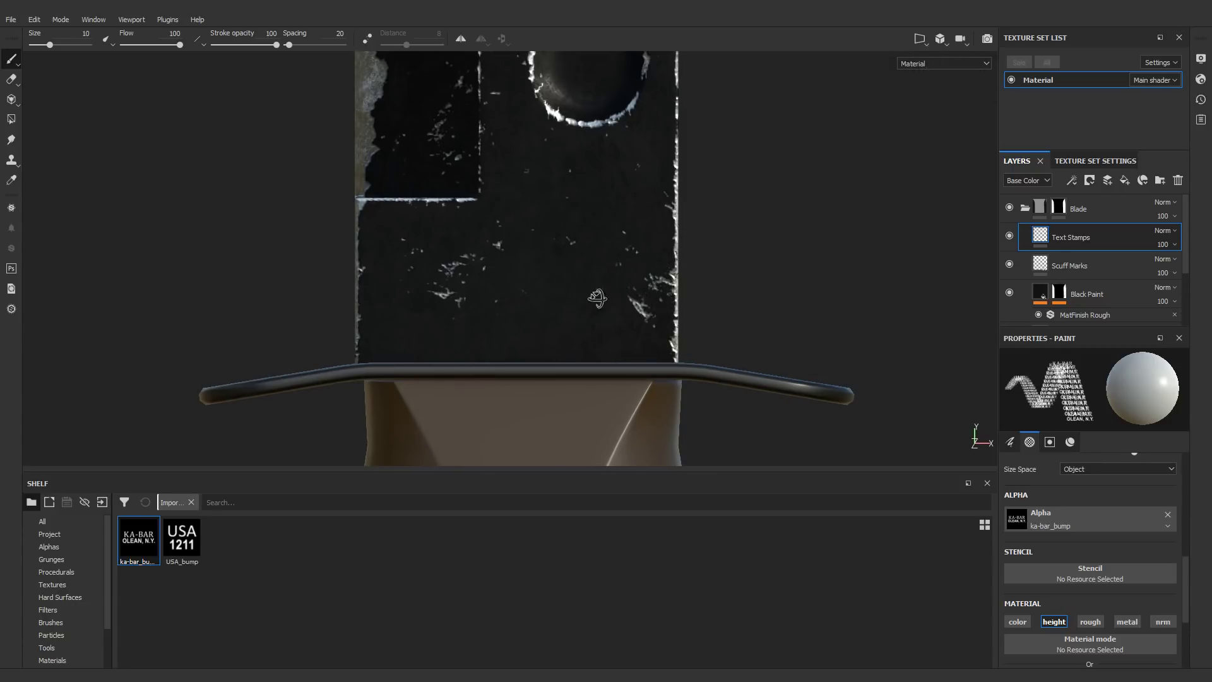
scroll(513, 284, up, 1)
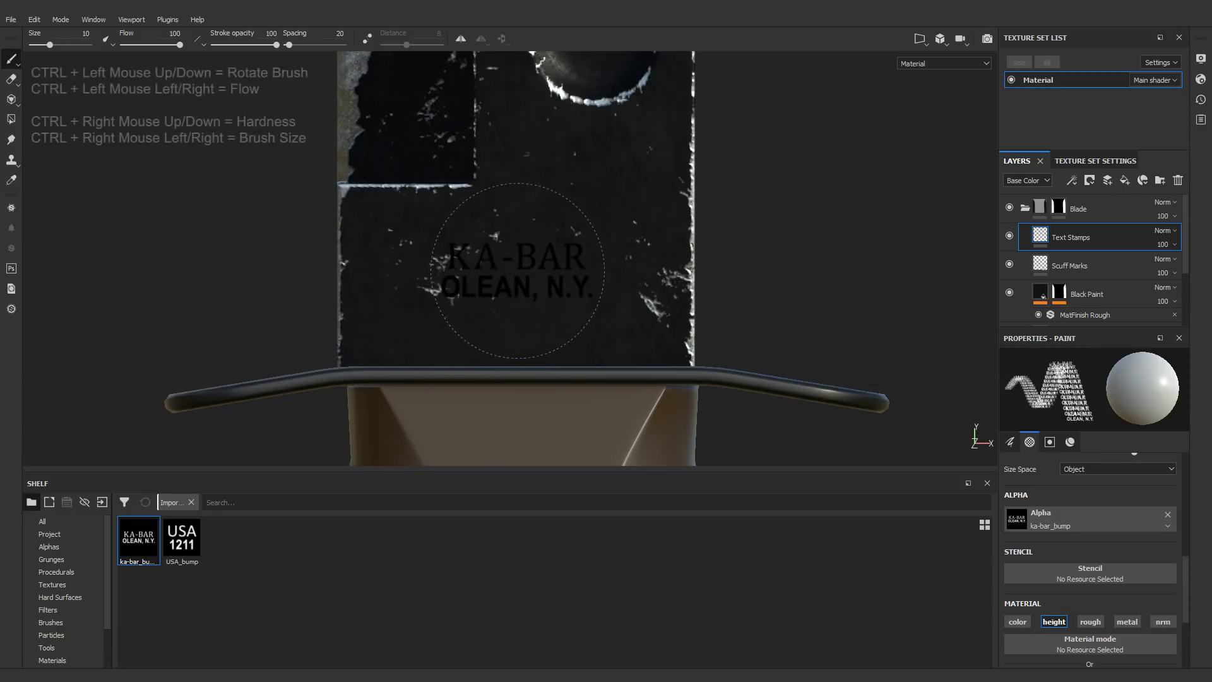
Step: Stamp the KA-BAR OLEAN, N.Y. text once on the blade just above the guard at brush size about 15.86
ctrl+right_drag(517, 272, 518, 270)
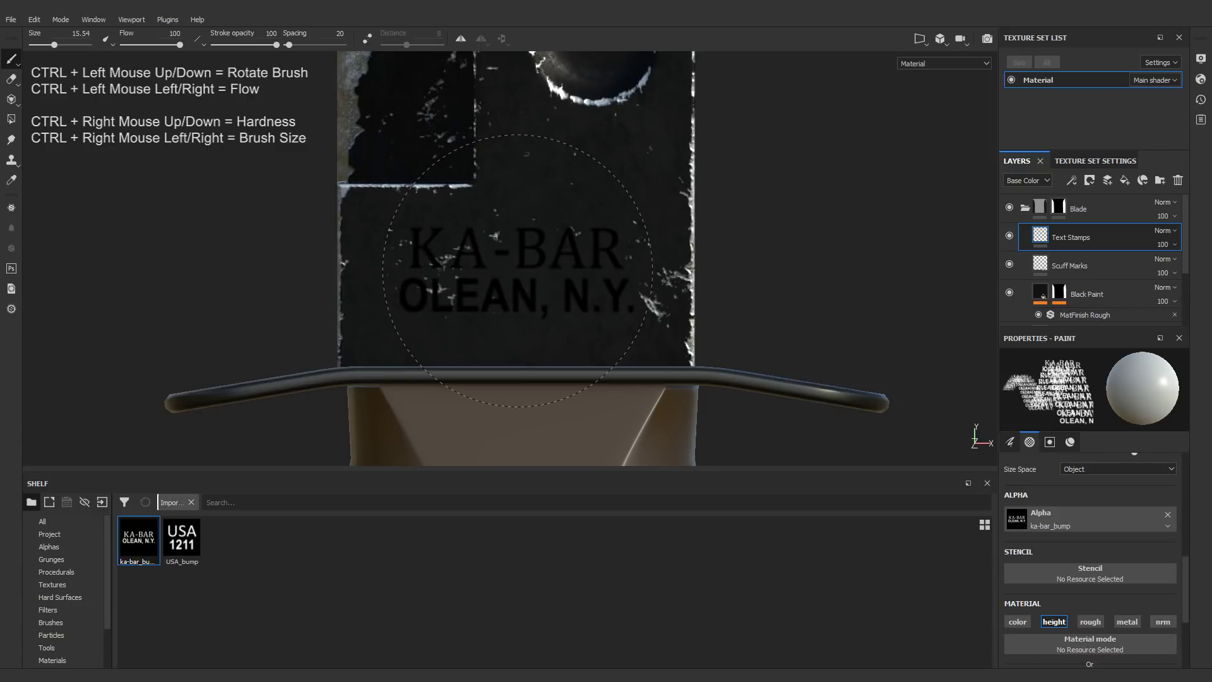
ctrl+right_drag(518, 271, 518, 271)
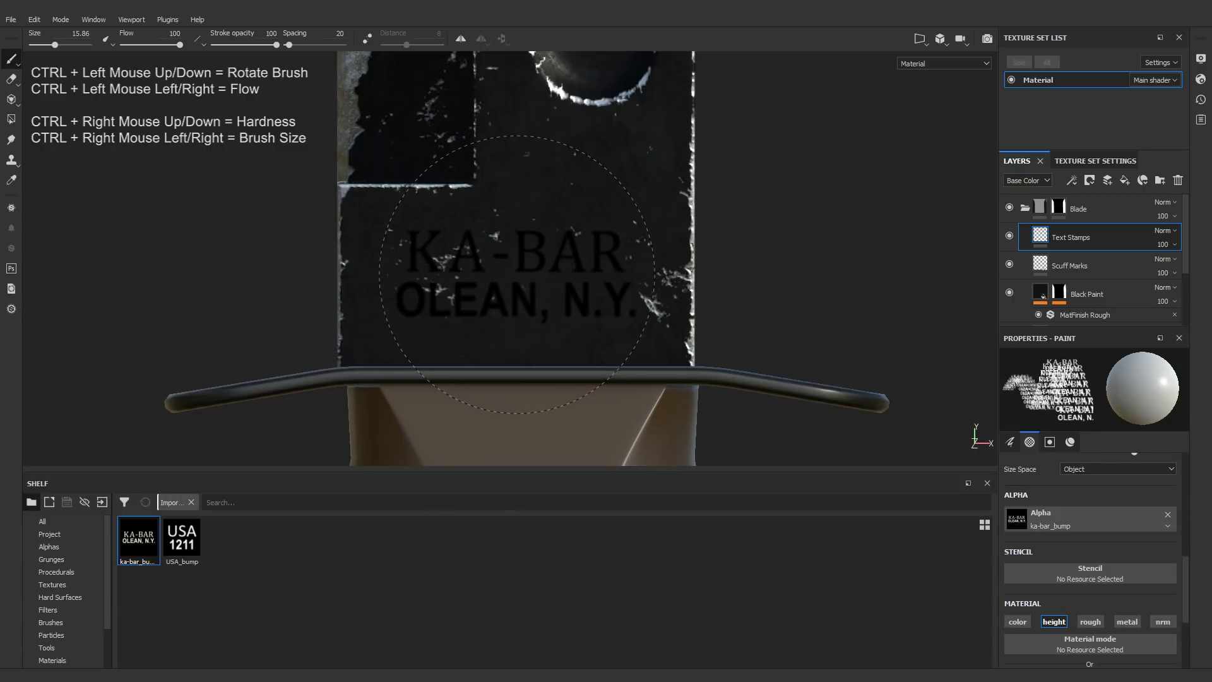
click(517, 274)
mouse_move(634, 340)
alt+mouse_down()
mouse_move(492, 297)
mouse_move(397, 286)
mouse_move(603, 232)
mouse_move(546, 291)
alt+mouse_up()
alt+middle_drag(547, 291, 535, 251)
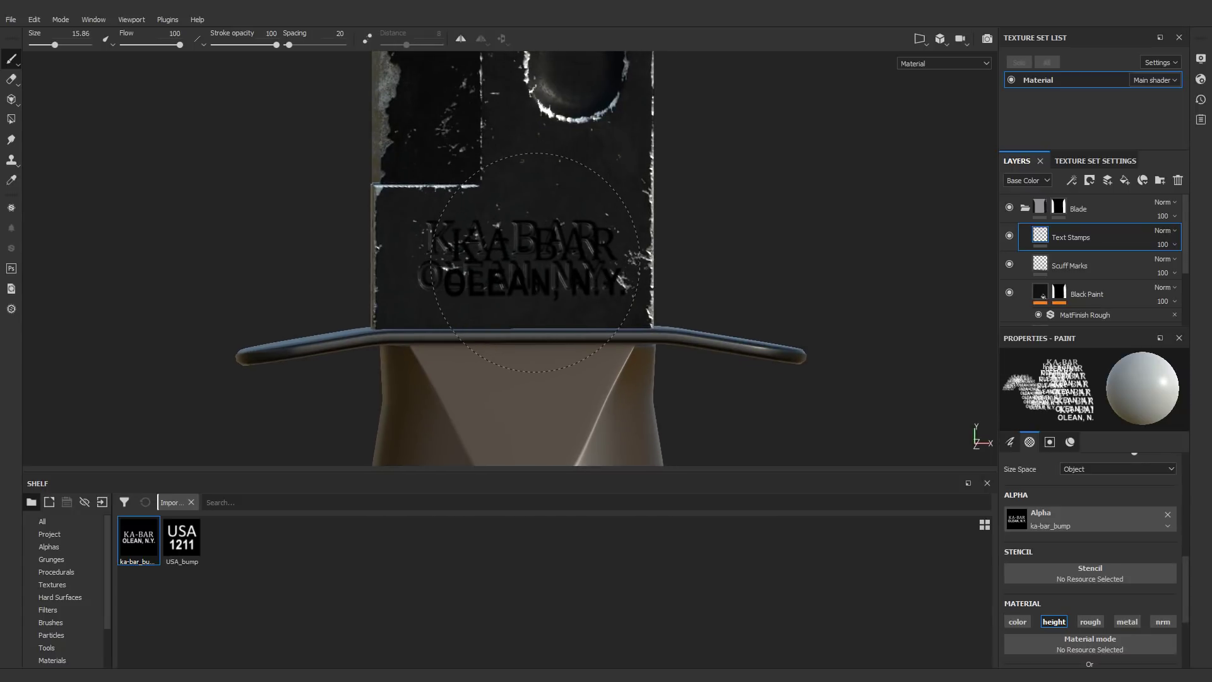
Step: Stamp the USA_bump alpha once on the blade's opposite side just above the guard at brush size about 10.92
alt+shift+drag(433, 271, 782, 248)
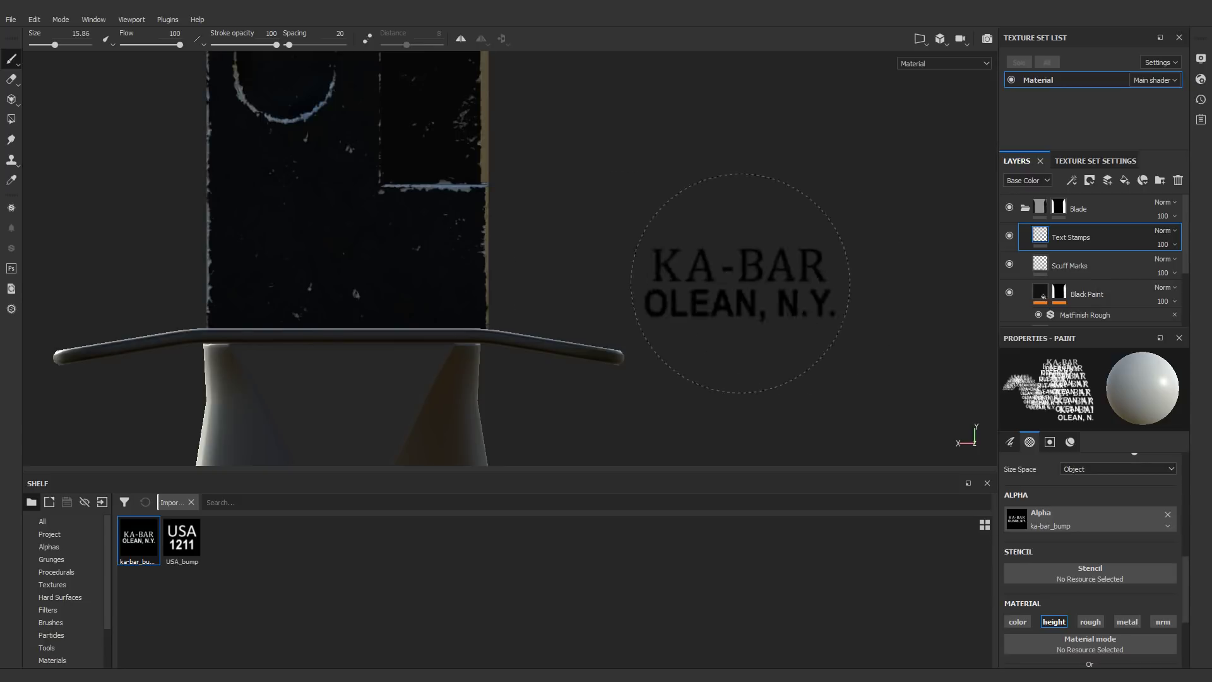
alt+middle_drag(344, 290, 518, 293)
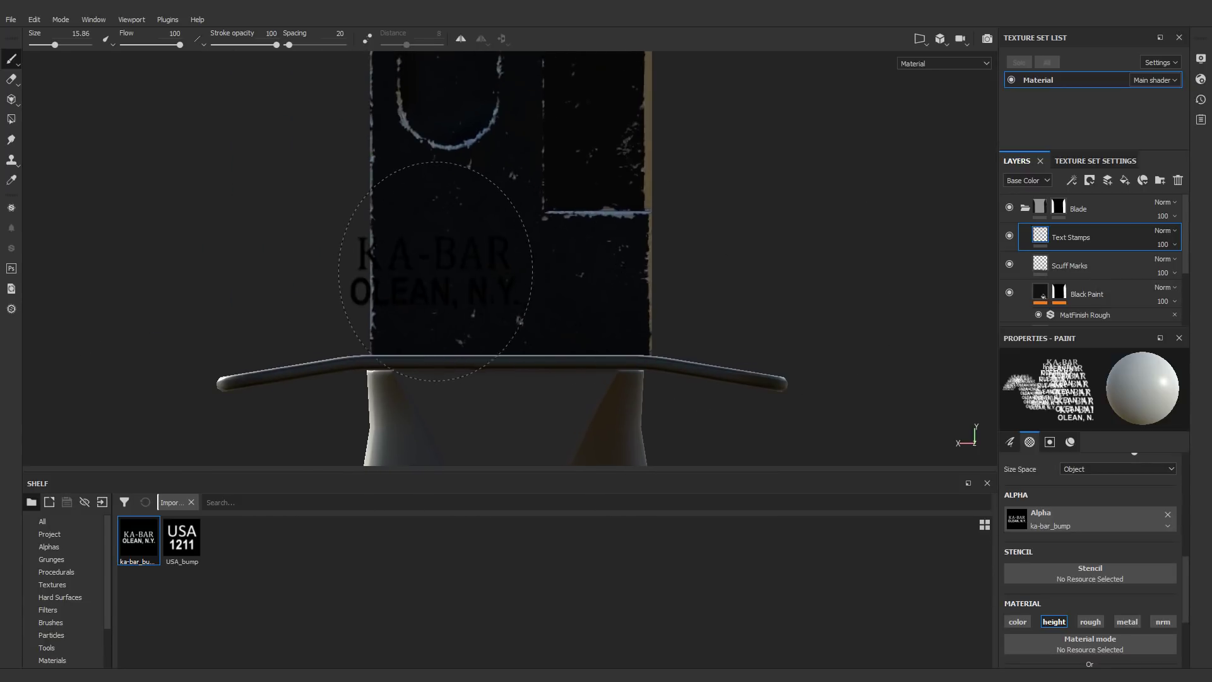
mouse_move(433, 257)
shift+right_down()
mouse_move(478, 256)
mouse_move(433, 252)
mouse_move(446, 252)
shift+right_up()
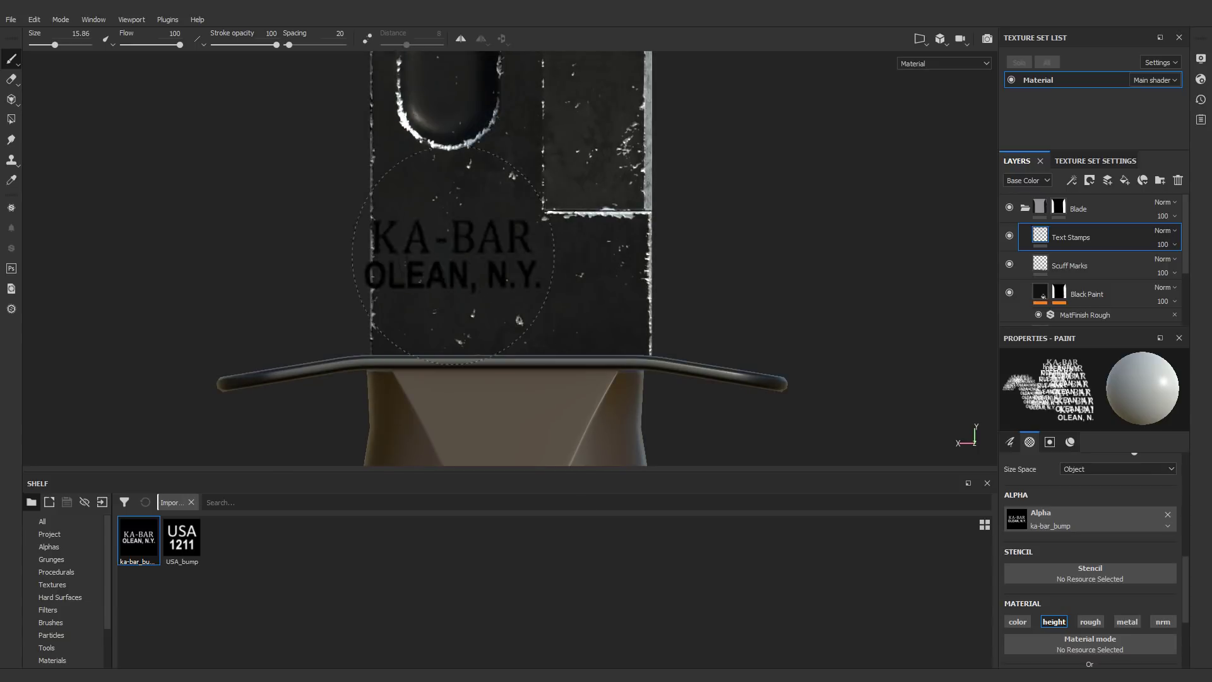
click(188, 553)
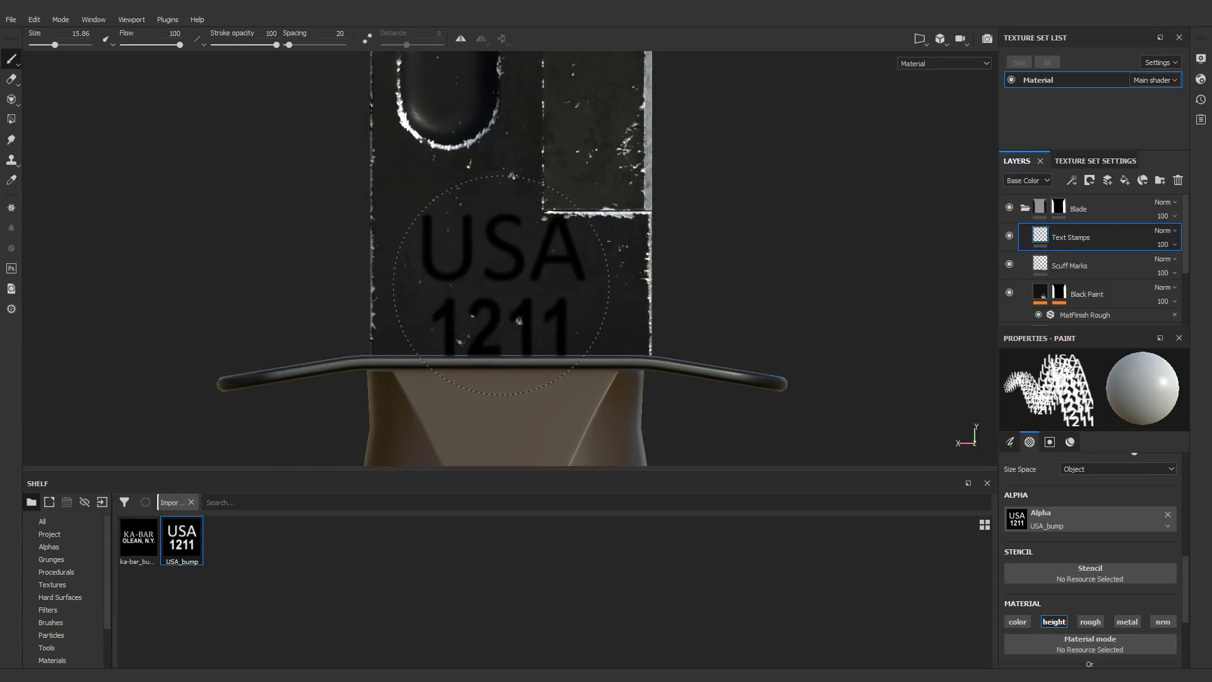
mouse_move(505, 273)
ctrl+right_down()
mouse_move(486, 273)
mouse_move(496, 272)
ctrl+right_up()
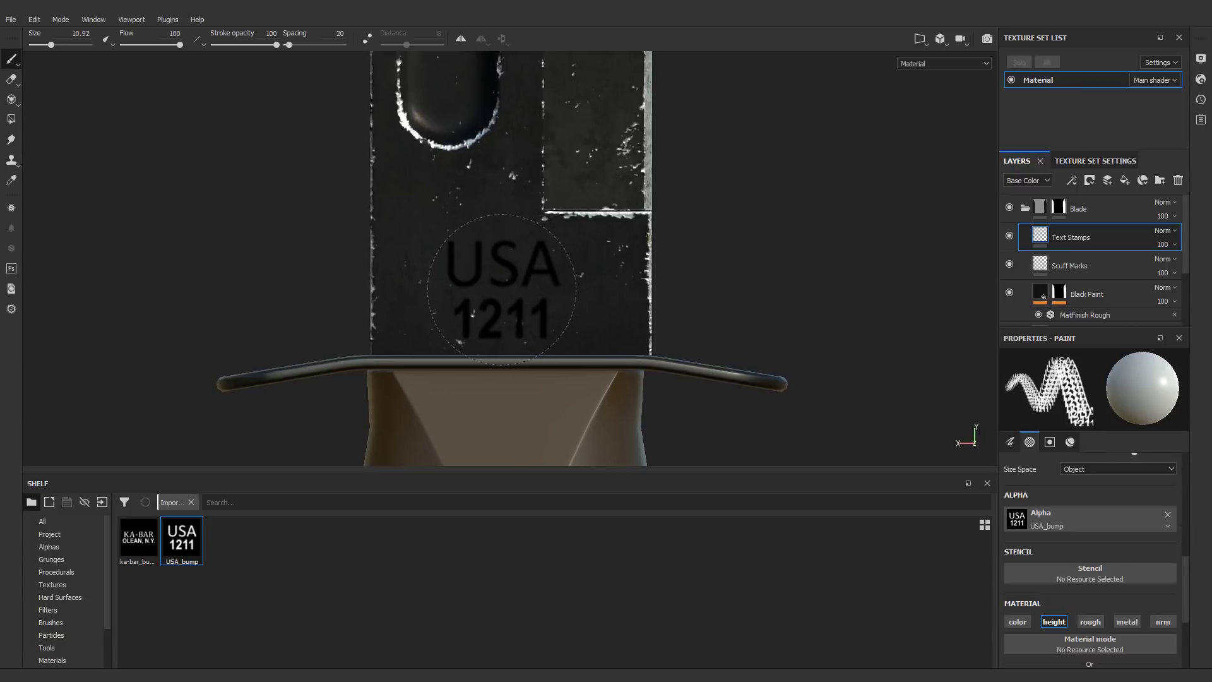
click(502, 289)
mouse_move(700, 297)
alt+mouse_down()
mouse_move(661, 312)
mouse_move(1127, 323)
mouse_move(543, 318)
alt+mouse_up()
scroll(546, 317, up, 3)
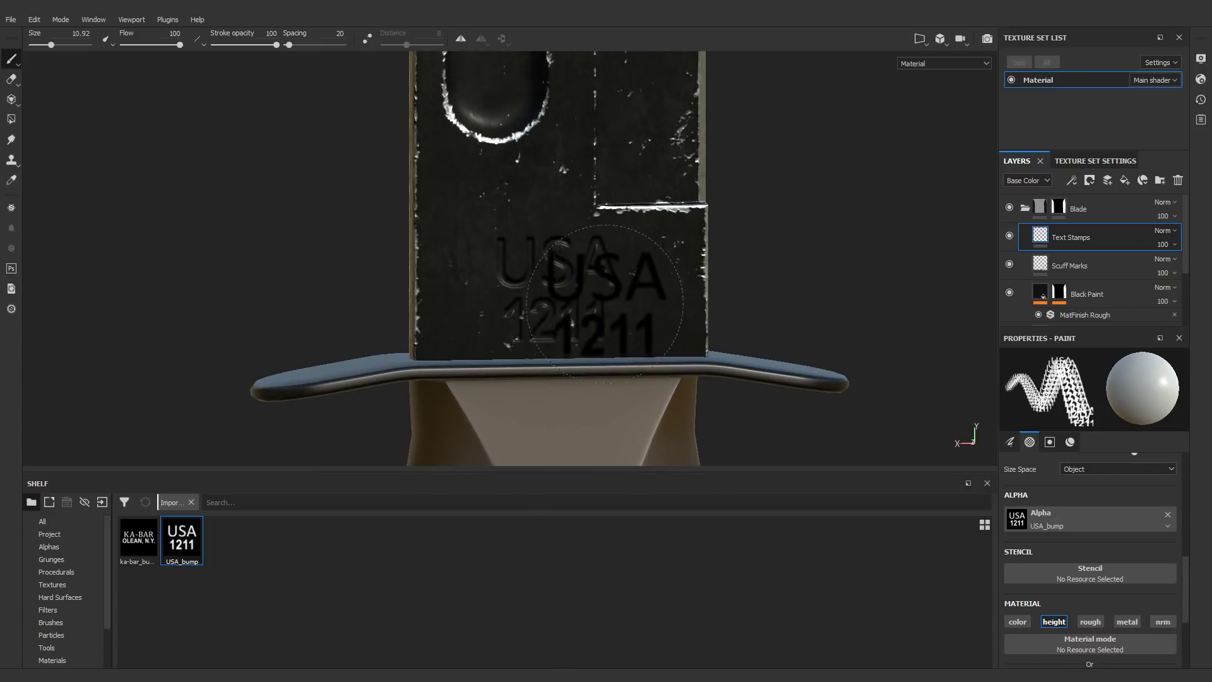
scroll(607, 305, up, 2)
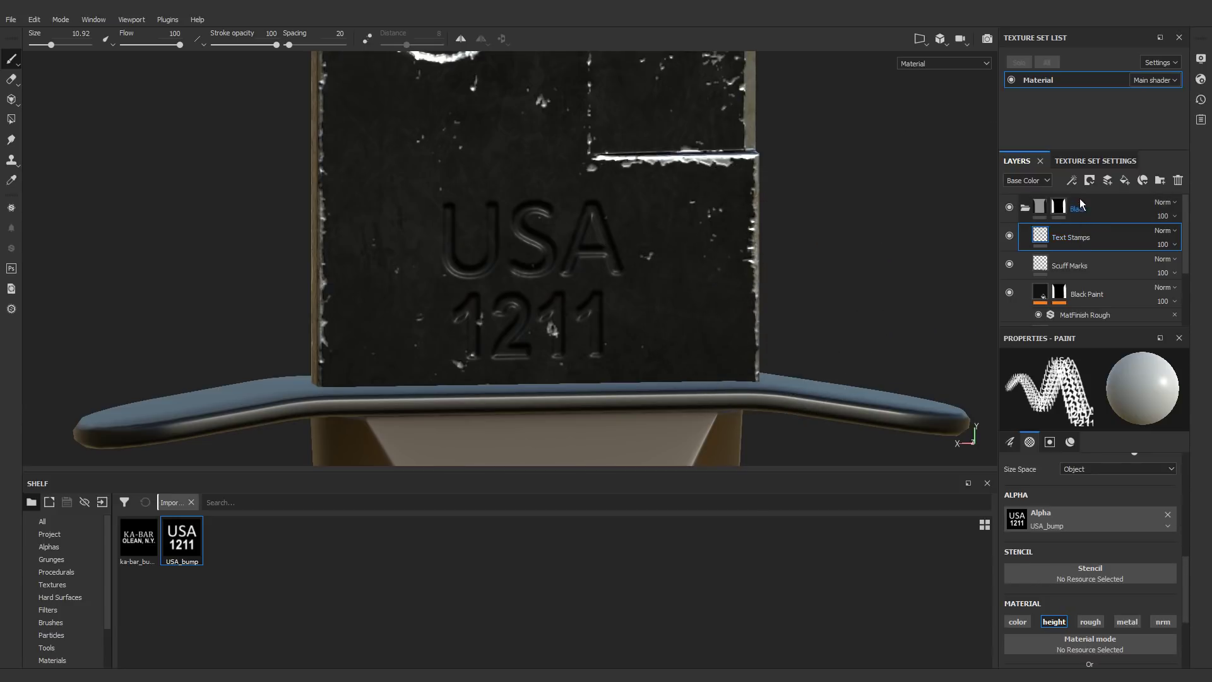
Step: Add a MatFx Detail Edge Wear filter to the Text Stamps layer and set its input mode to height
click(1071, 181)
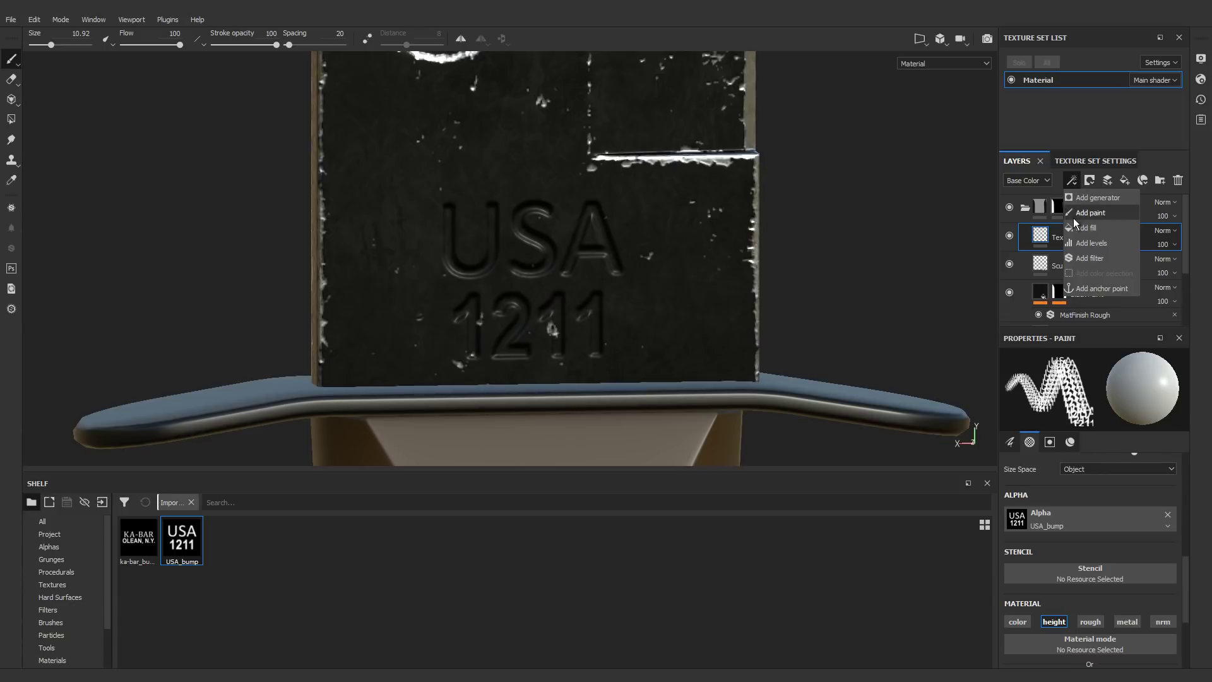
click(1099, 258)
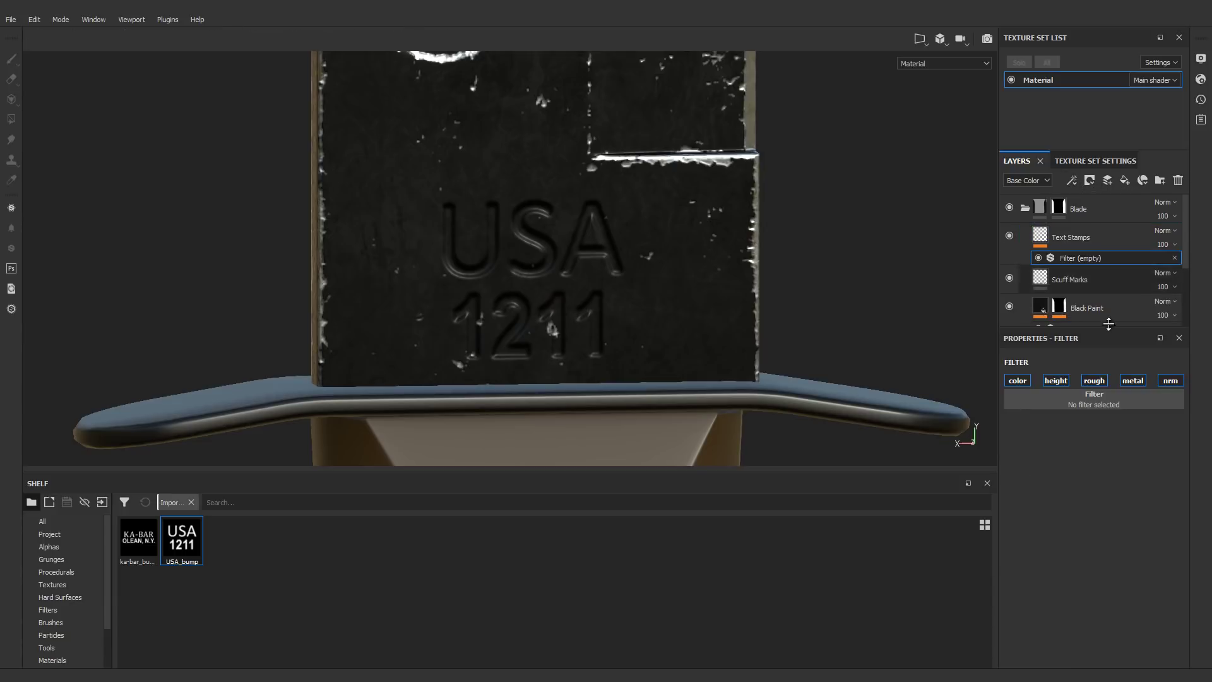
click(1089, 397)
scroll(1096, 442, down, 3)
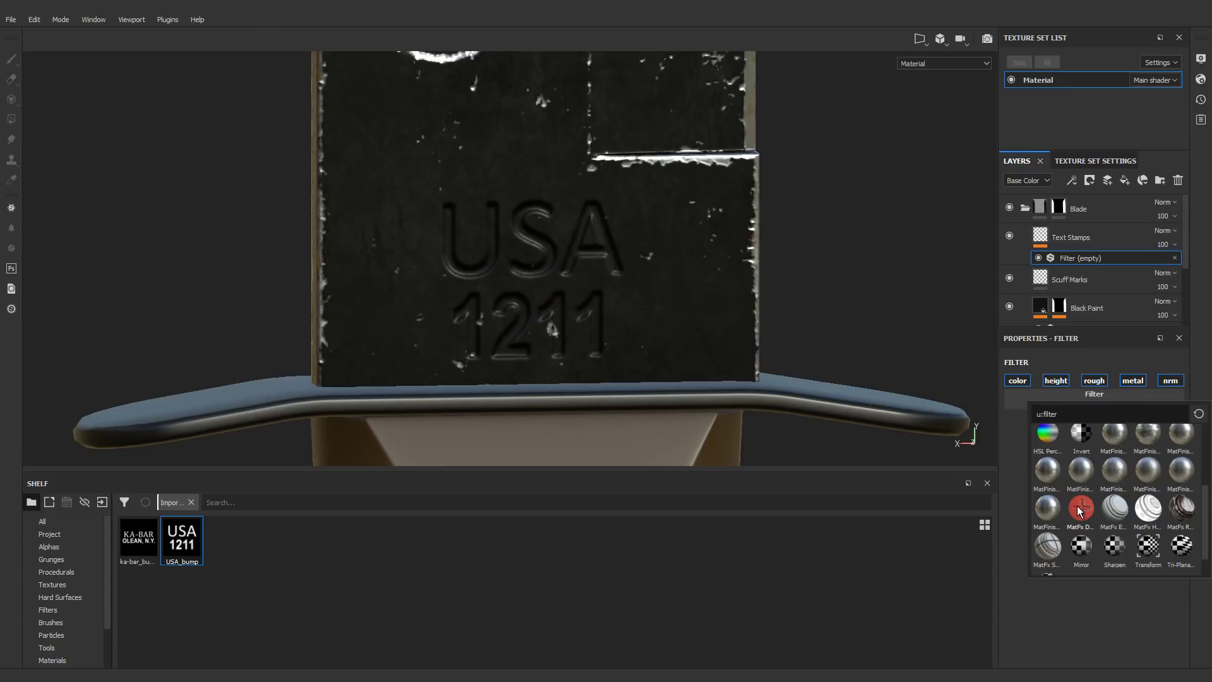
mouse_move(1079, 512)
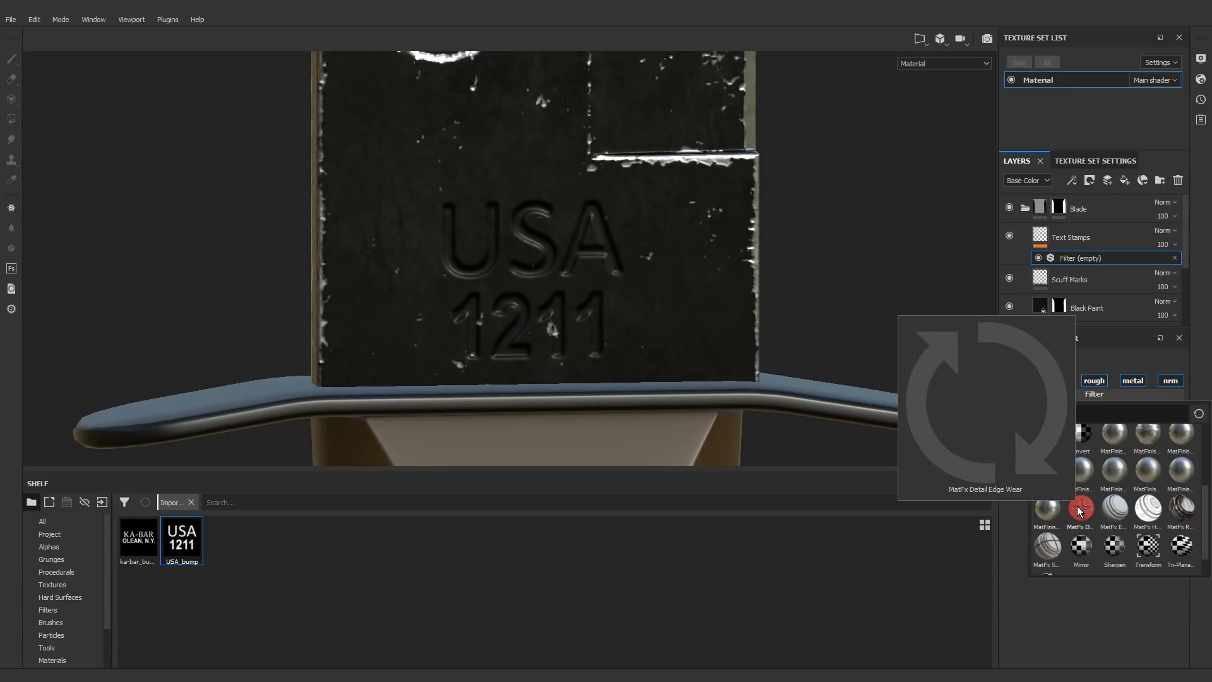
click(1080, 510)
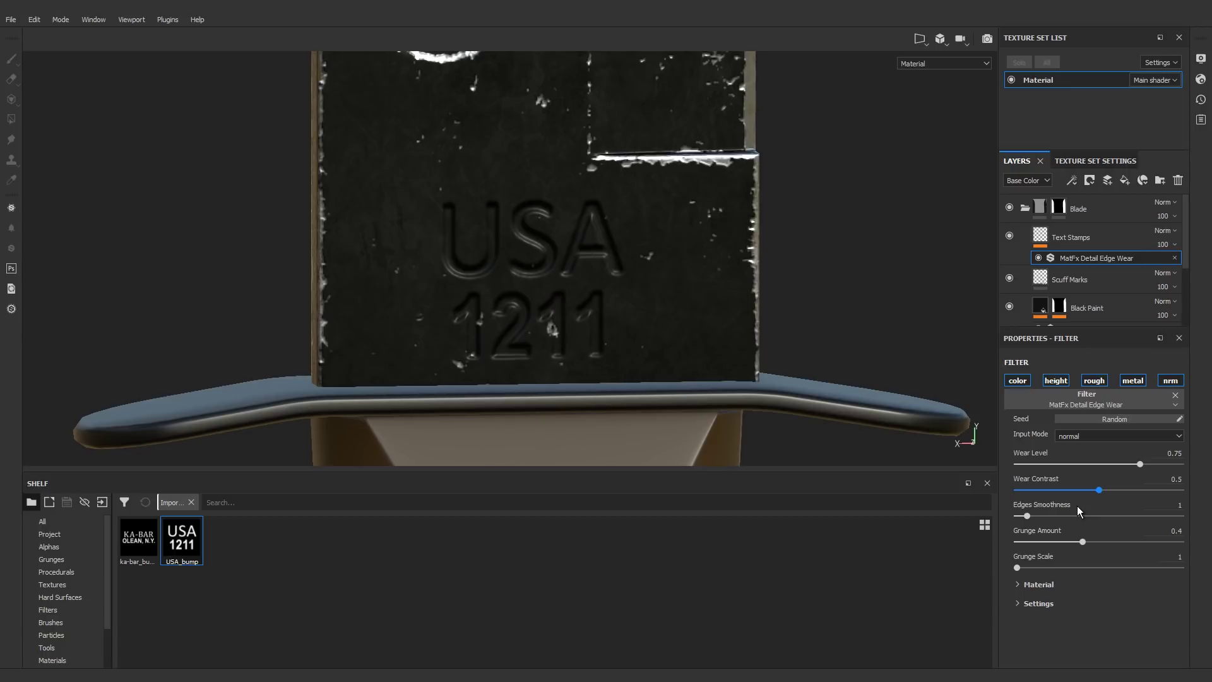
click(1102, 438)
click(1095, 454)
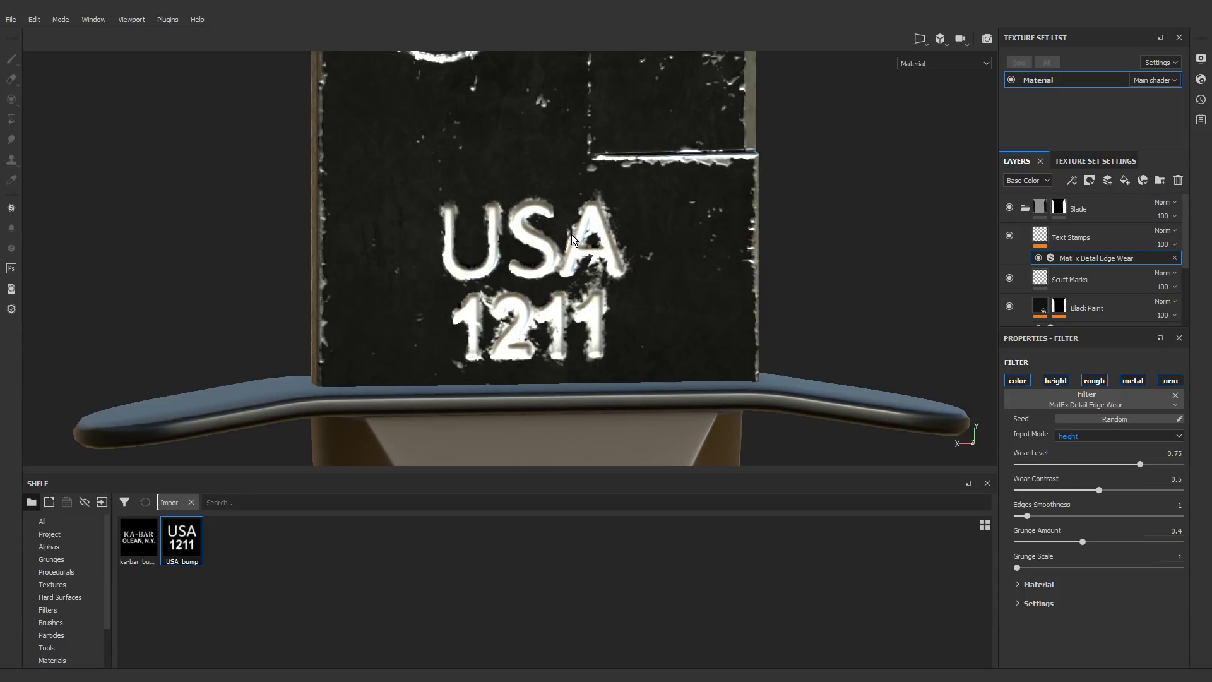
Step: Turn on Invert Curvature in the edge wear filter's settings
scroll(855, 380, up, 1)
click(1018, 603)
scroll(1046, 569, down, 3)
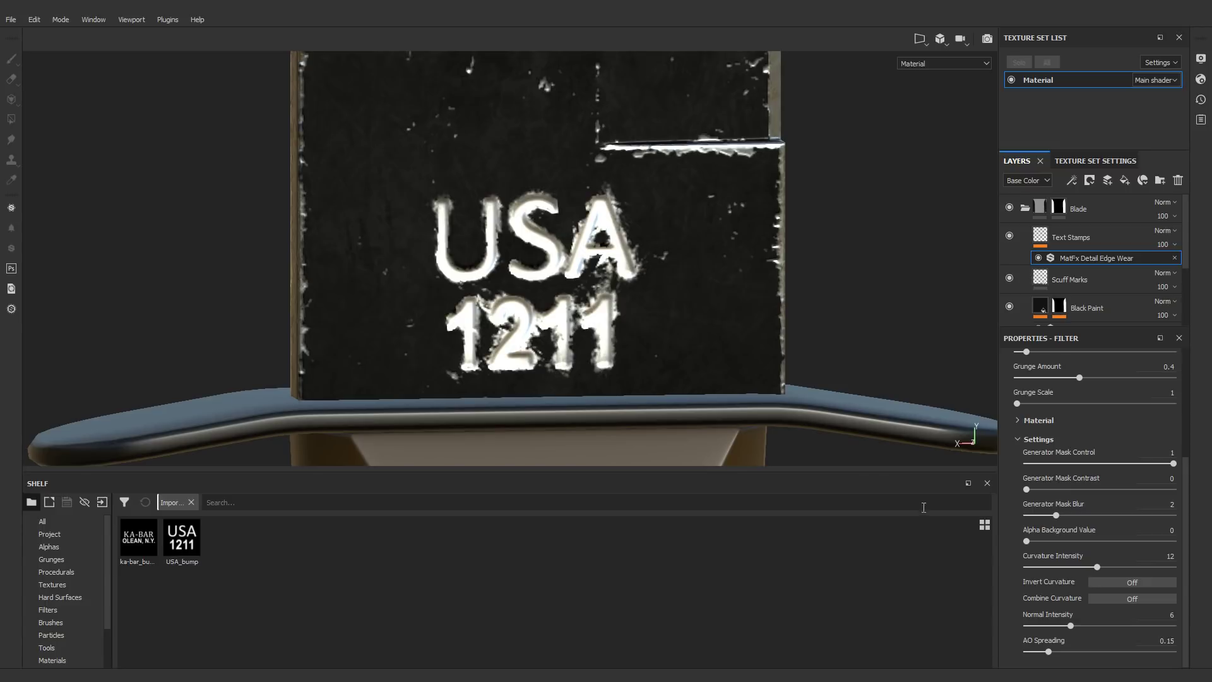
click(1131, 582)
scroll(554, 309, up, 3)
scroll(554, 309, up, 1)
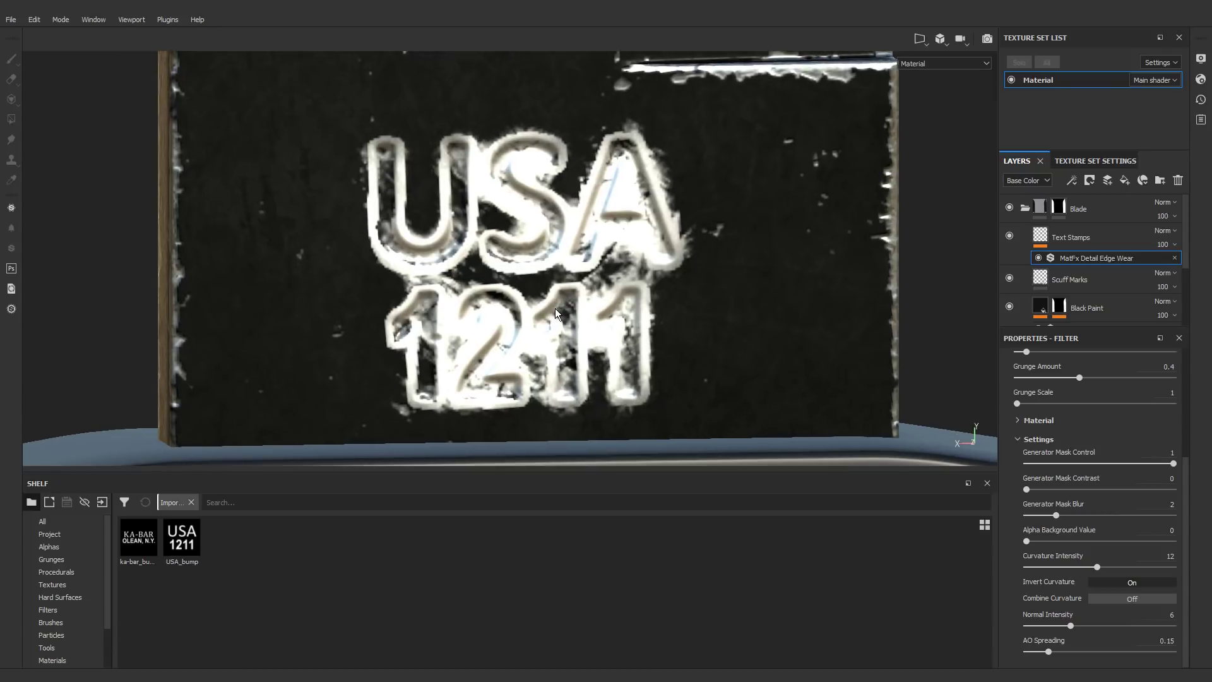
Step: Set the edge wear filter's Curvature Intensity to 0.15
scroll(555, 310, down, 1)
click(1171, 554)
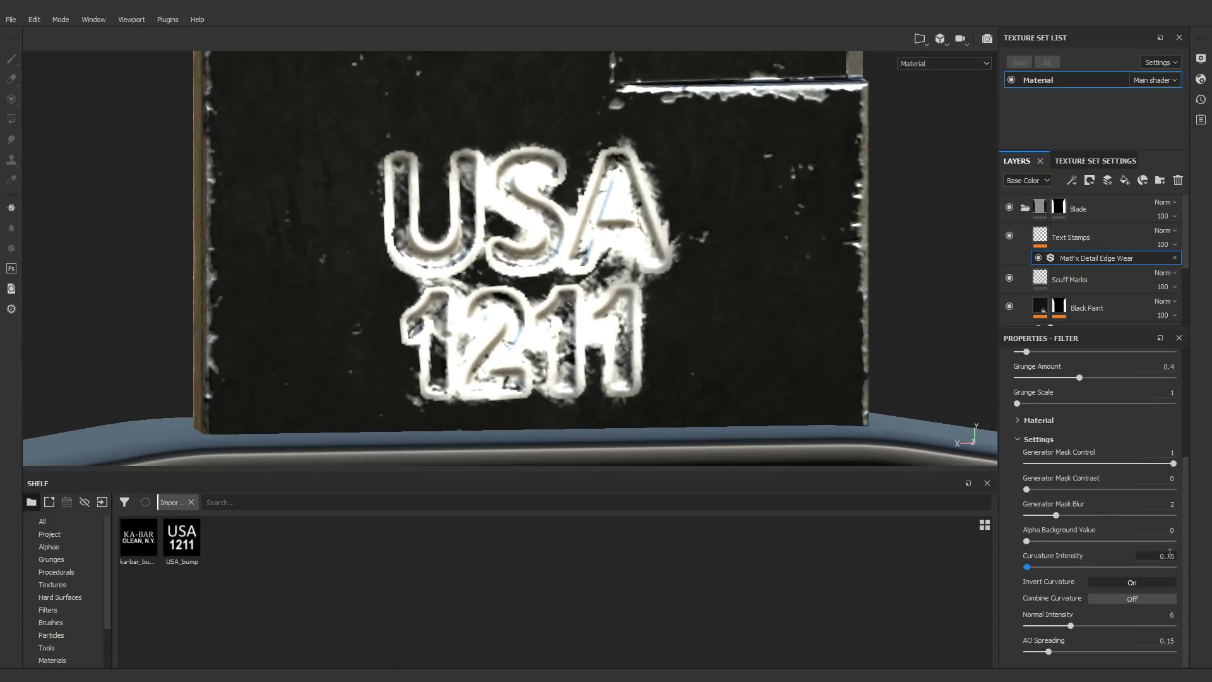
text(.15)
key(Return)
Step: Reduce the filter's Wear Level to about 0.59 and inspect the stamped USA 1211 text up close
scroll(1127, 544, up, 3)
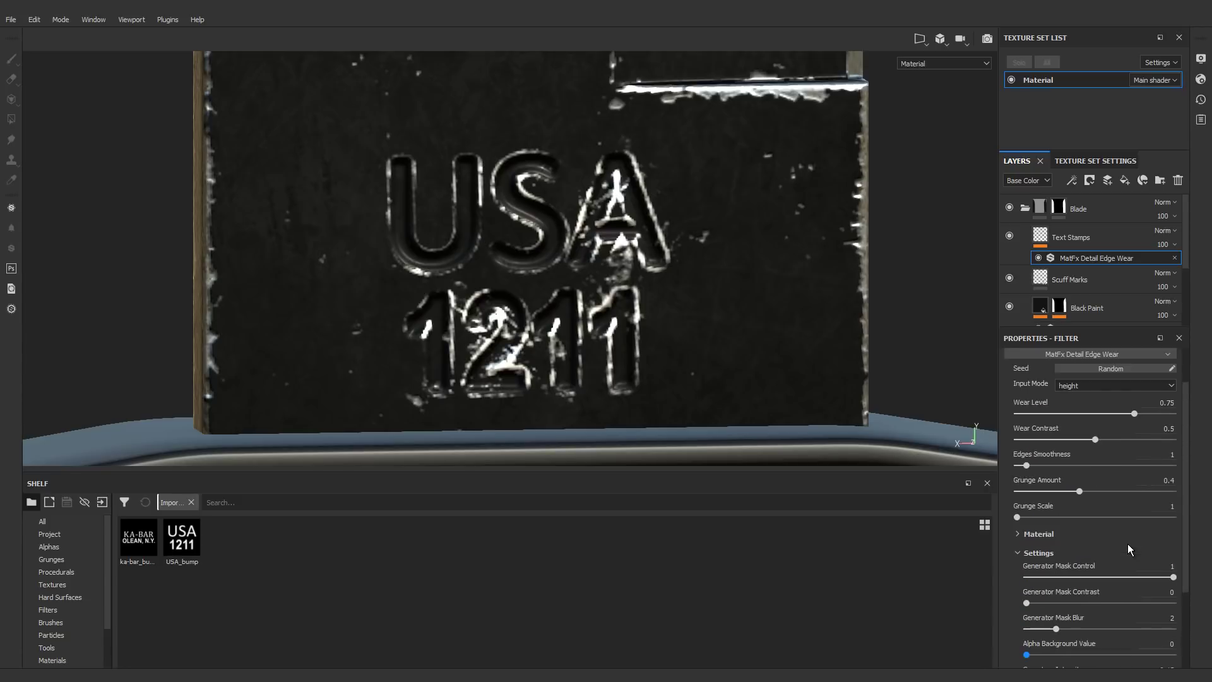
drag(1134, 452, 1109, 453)
scroll(655, 414, down, 2)
alt+drag(534, 298, 490, 268)
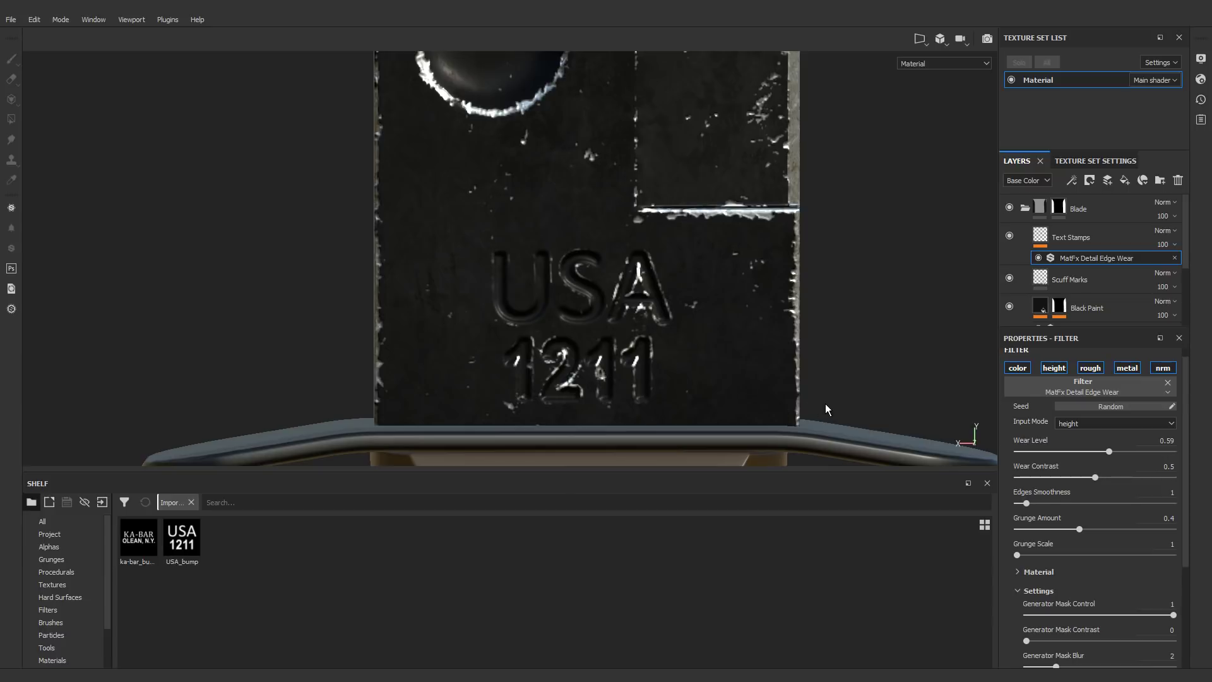
scroll(640, 265, up, 2)
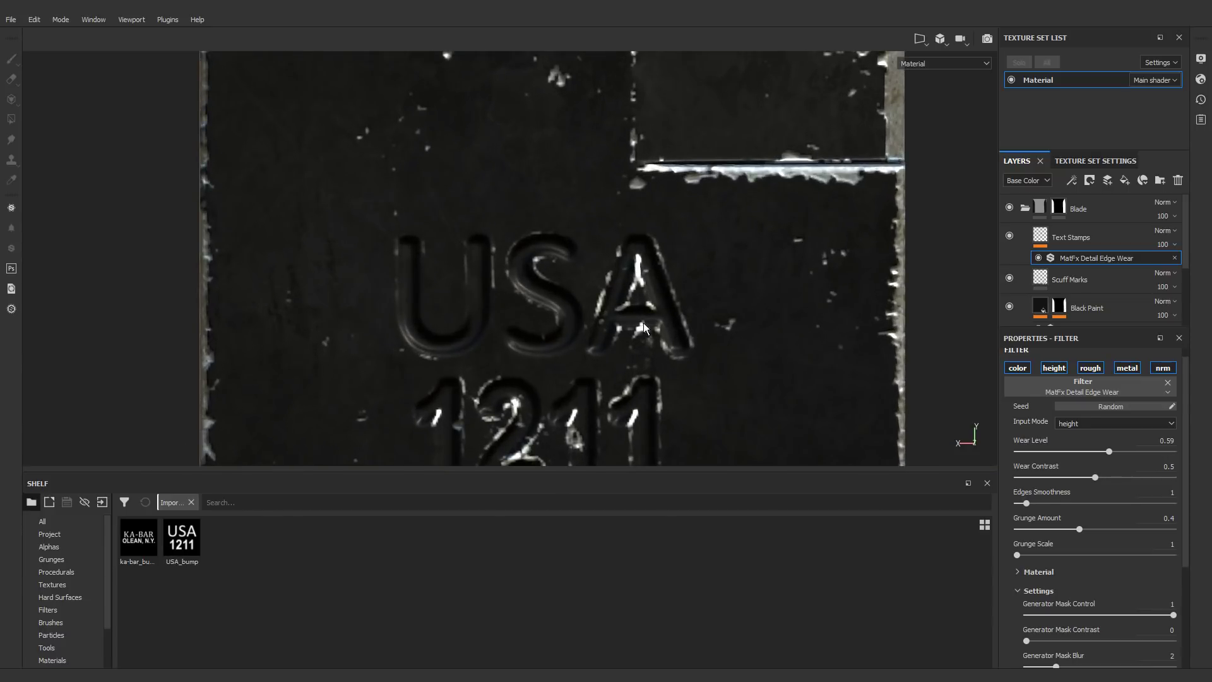
Step: Darken the edge wear filter's PBR Metallic Roughness base color to a neutral gray with a value of 0.647
alt+middle_drag(643, 322, 621, 181)
alt+drag(621, 182, 580, 258)
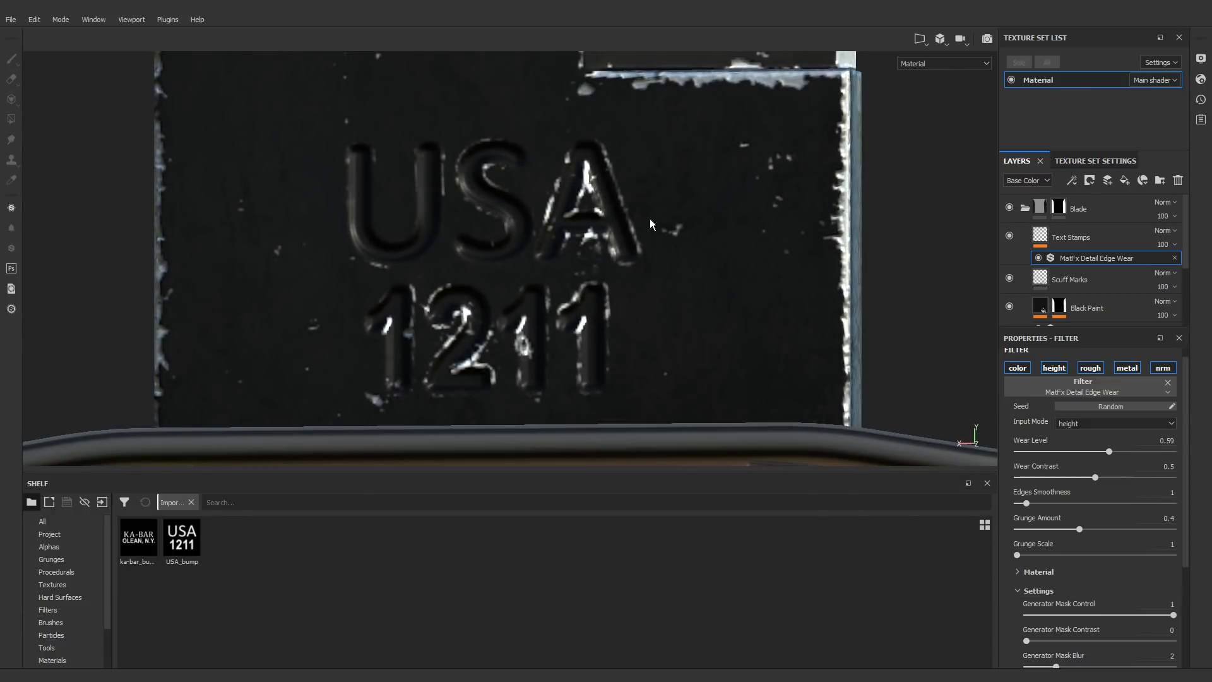
click(1025, 571)
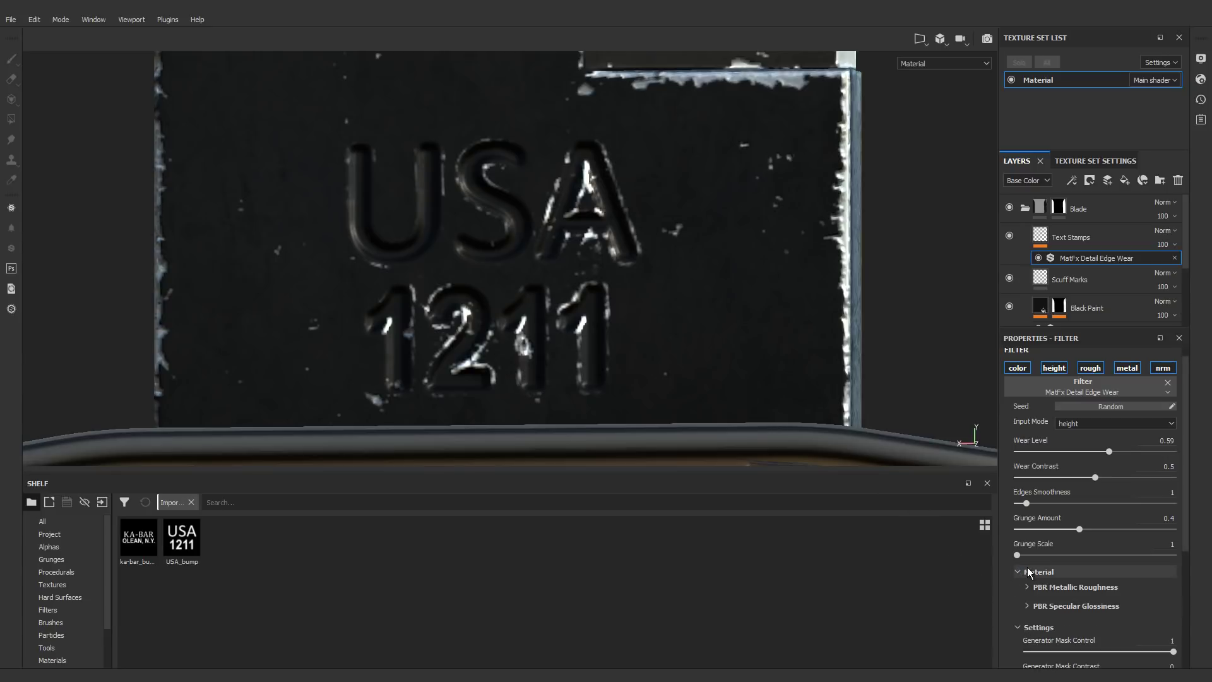
scroll(1025, 570, down, 2)
click(1026, 511)
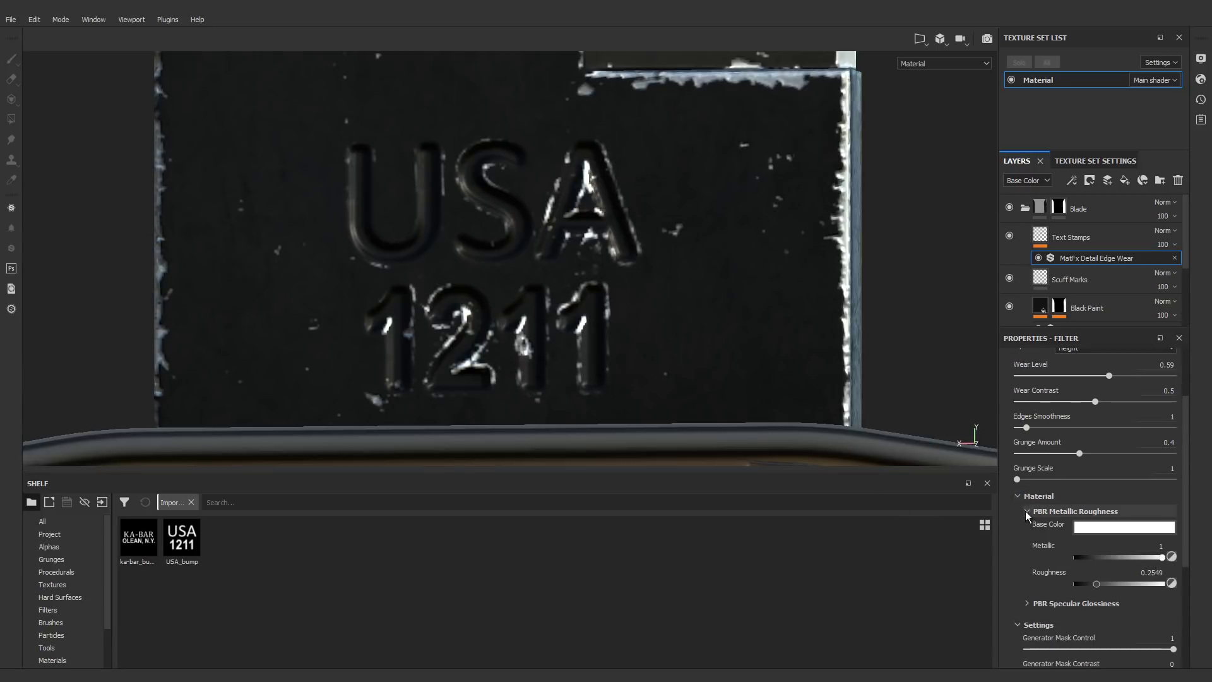
scroll(1024, 510, down, 1)
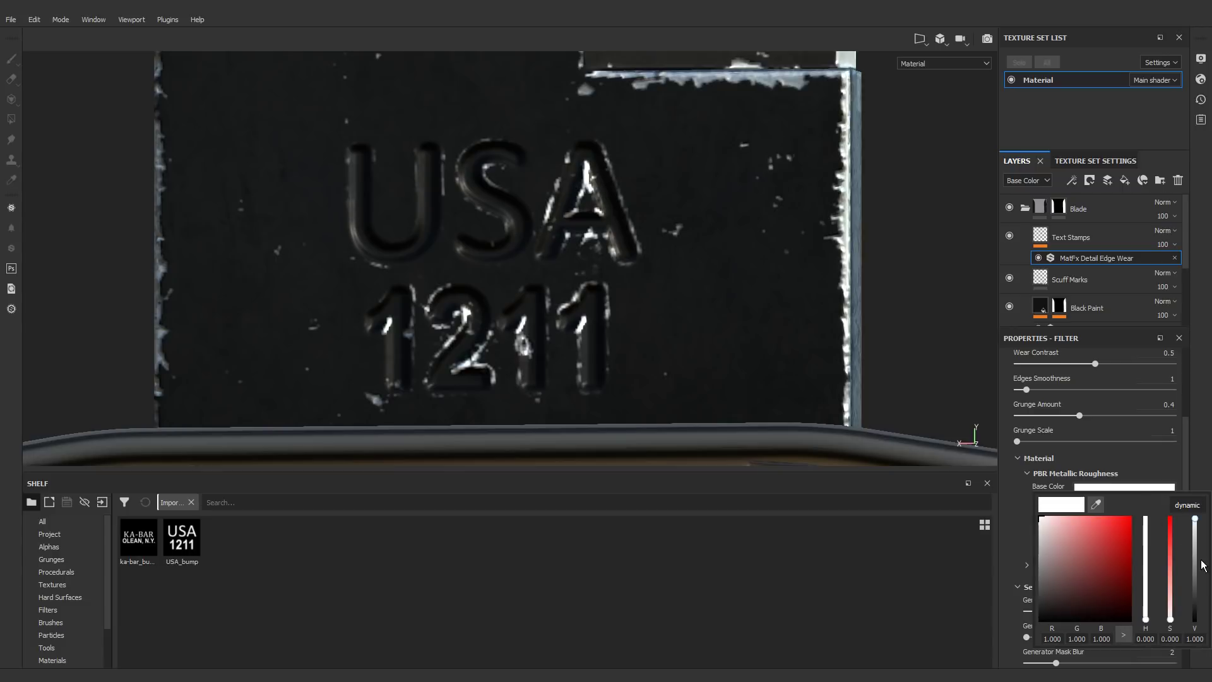
drag(1197, 566, 1195, 558)
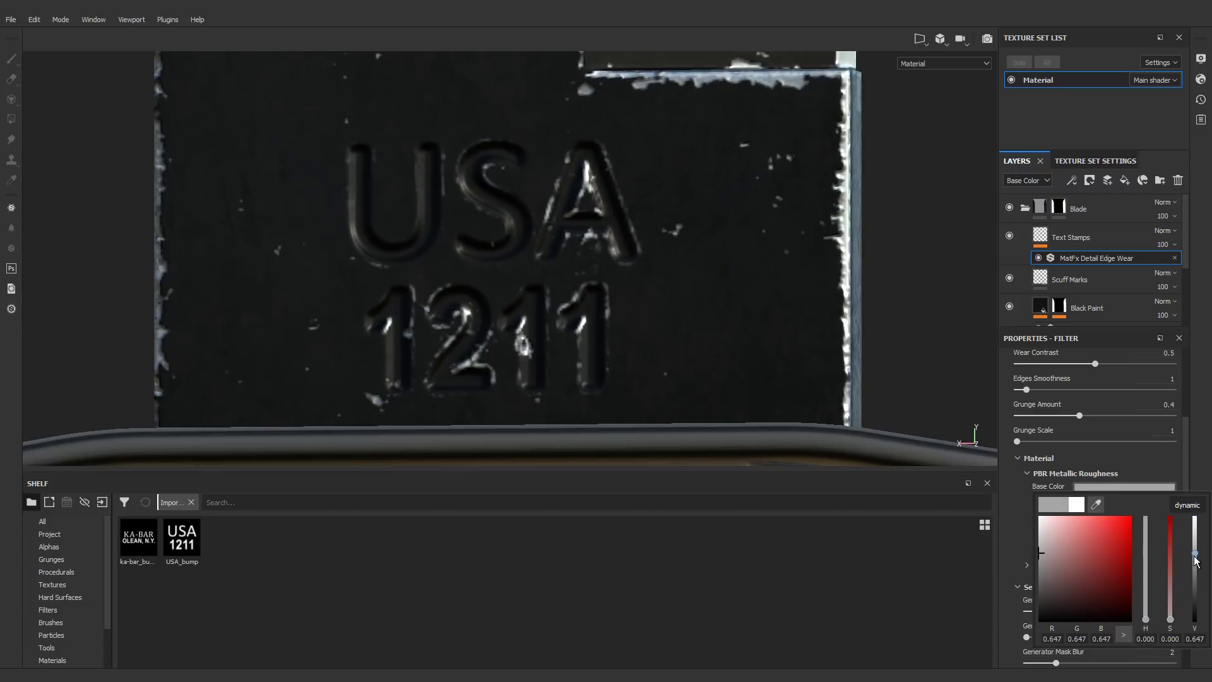
click(1179, 469)
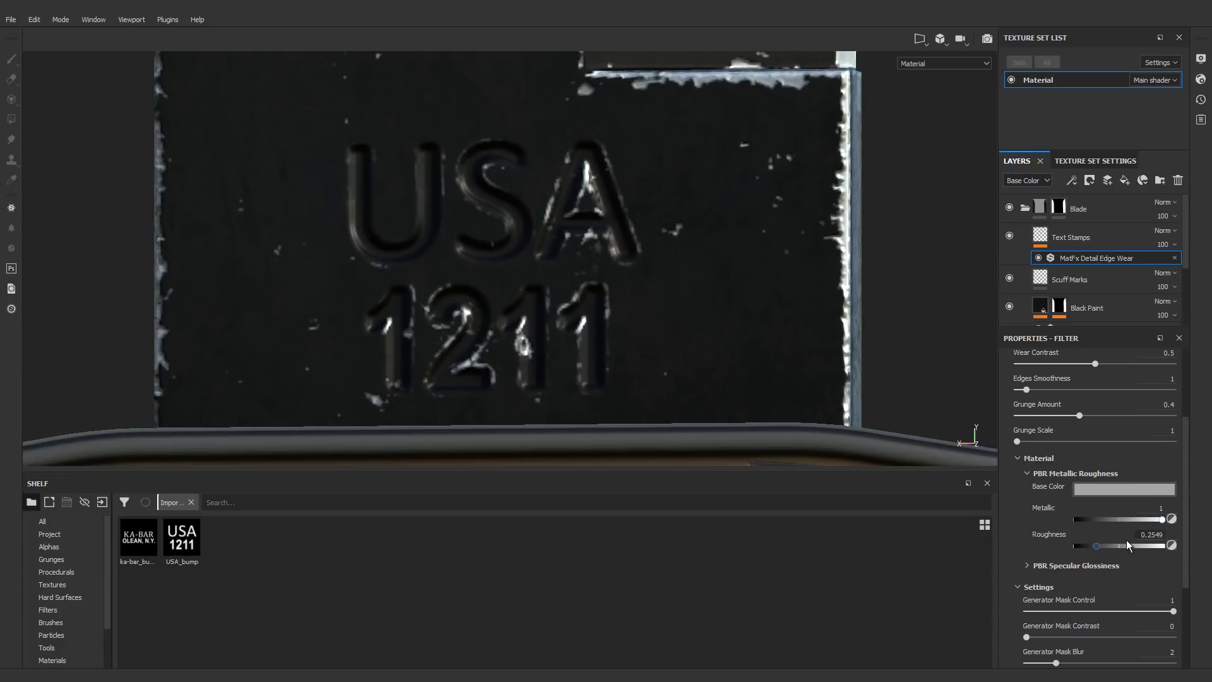
Step: Set the edge wear filter's material roughness to 0.25
double_click(1147, 535)
text(.25)
key(Return)
Step: Examine the stamped text's edge wear on the blade from several angles and distances
scroll(814, 287, down, 3)
alt+drag(814, 287, 1127, 283)
scroll(520, 274, up, 3)
alt+drag(520, 274, 109, 239)
scroll(693, 265, down, 3)
alt+drag(507, 237, 461, 228)
alt+middle_drag(637, 245, 578, 273)
scroll(580, 273, down, 3)
alt+drag(687, 273, 773, 328)
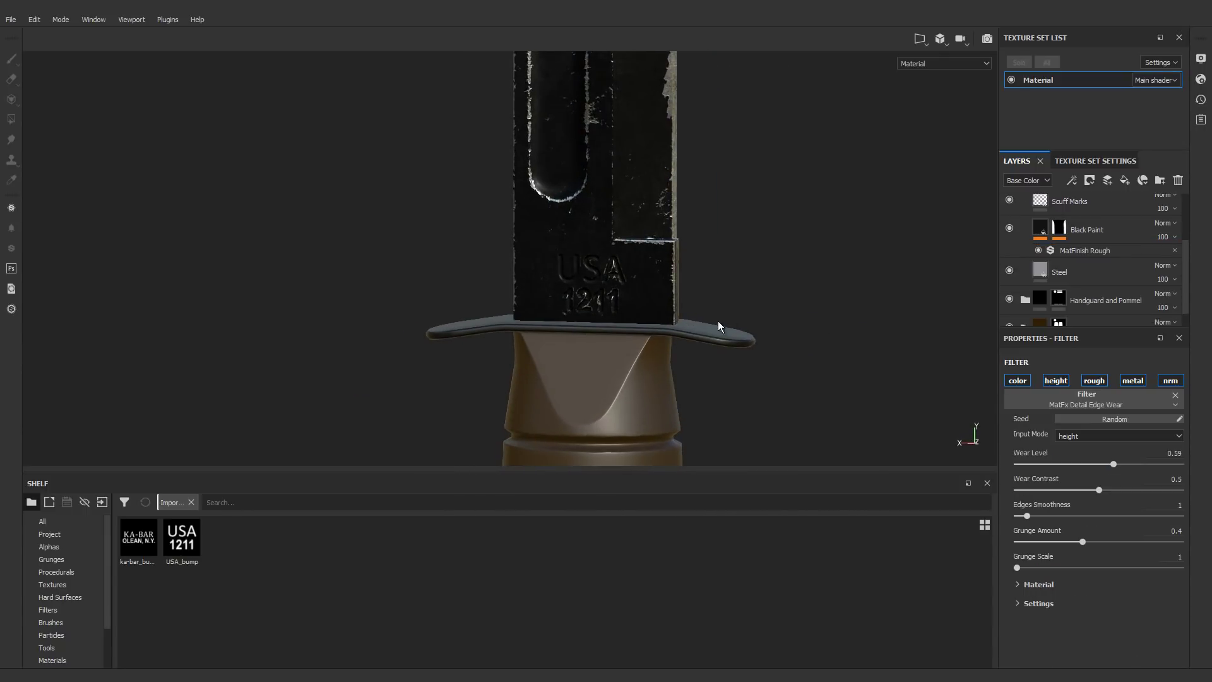
Step: Copy the blade's Scuff Marks, Black Paint and Steel layers into the Handguard and Pommel folder
scroll(1073, 235, up, 1)
click(1080, 237)
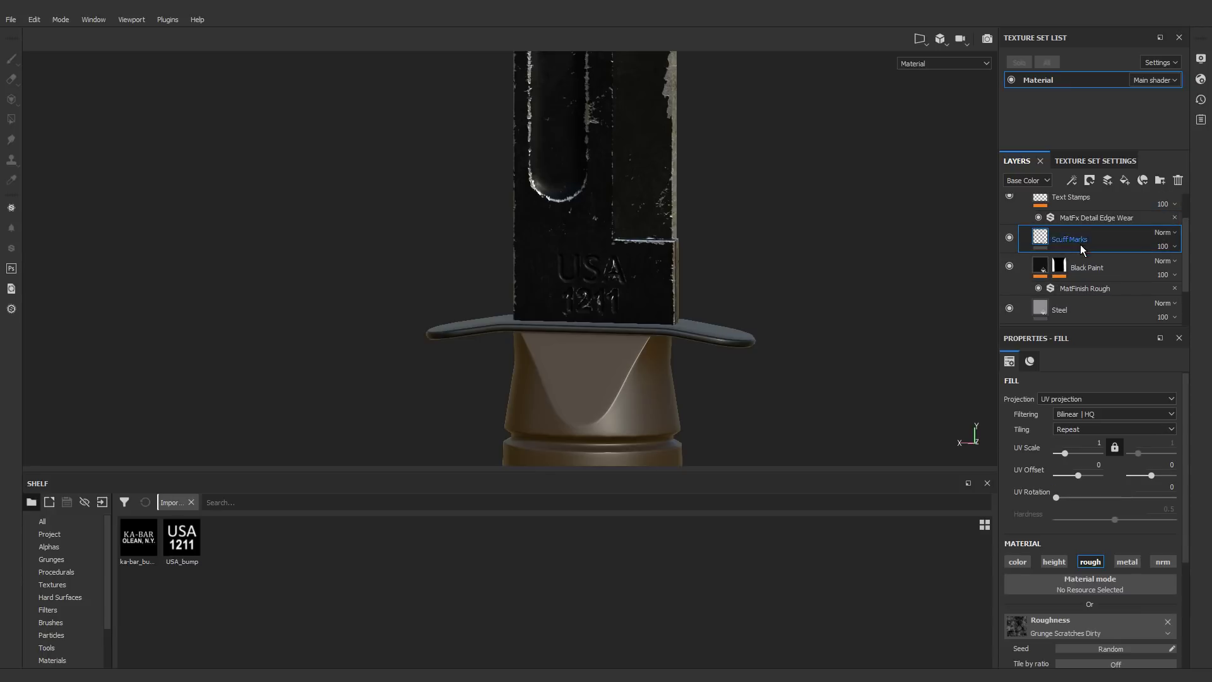
ctrl+click(1100, 269)
ctrl+click(1084, 310)
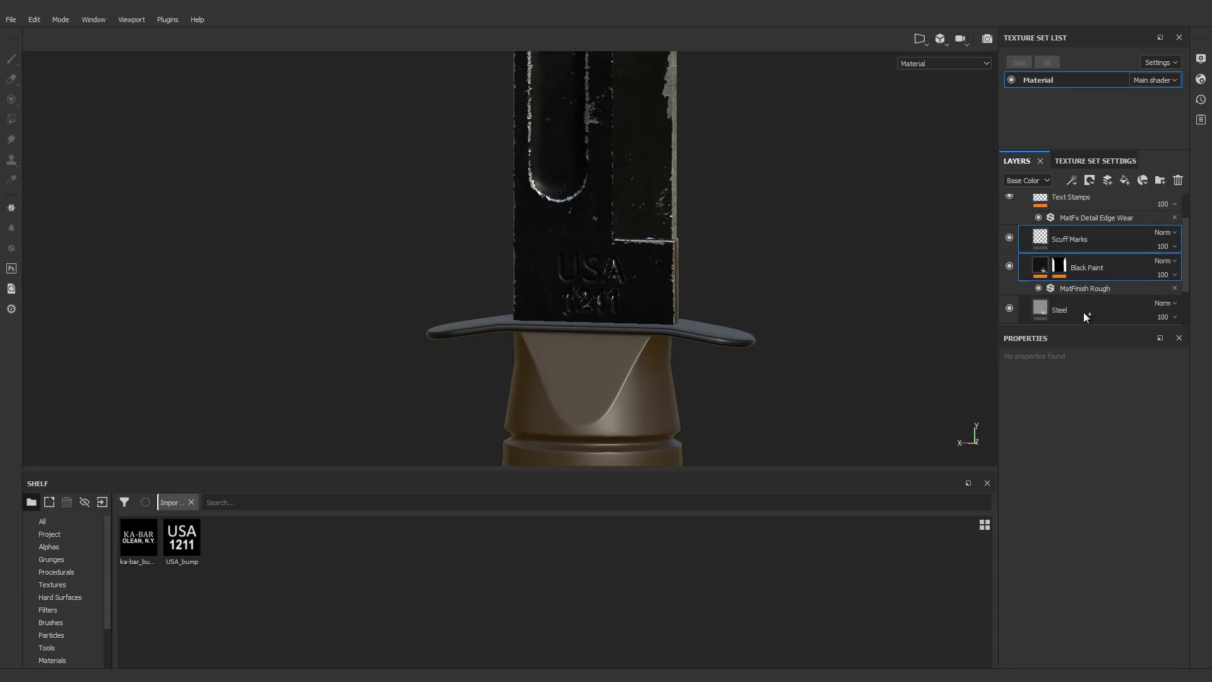
key(ctrl+c)
scroll(1085, 271, down, 2)
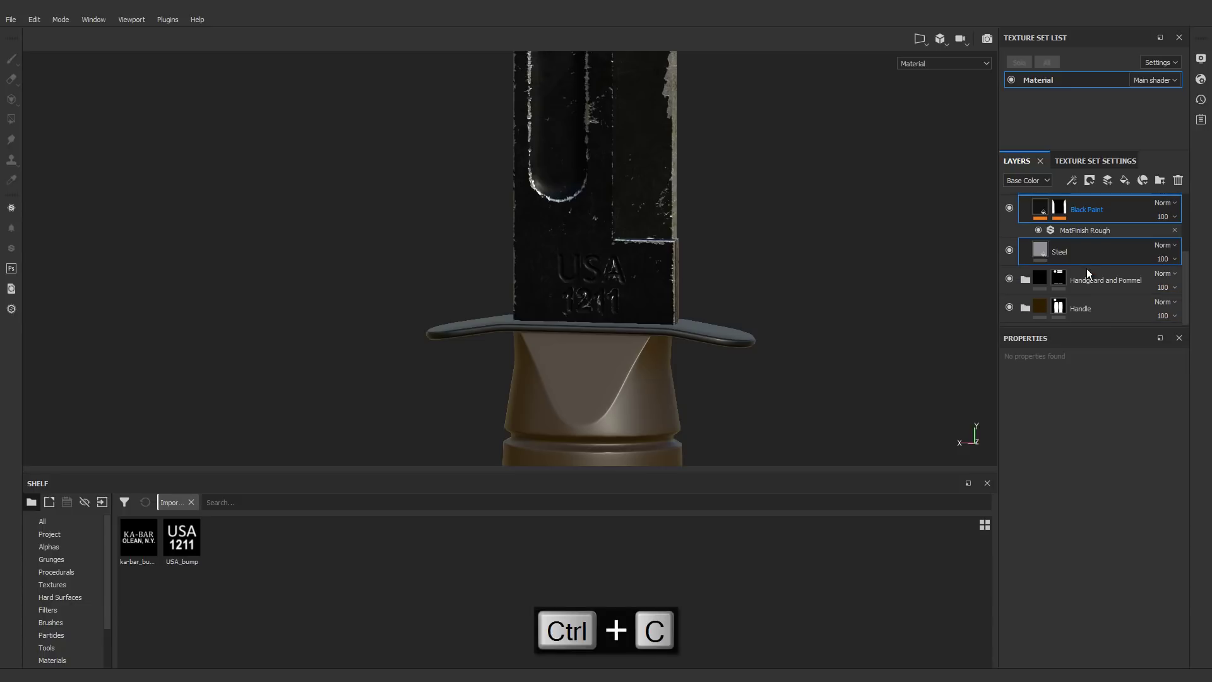
click(1025, 280)
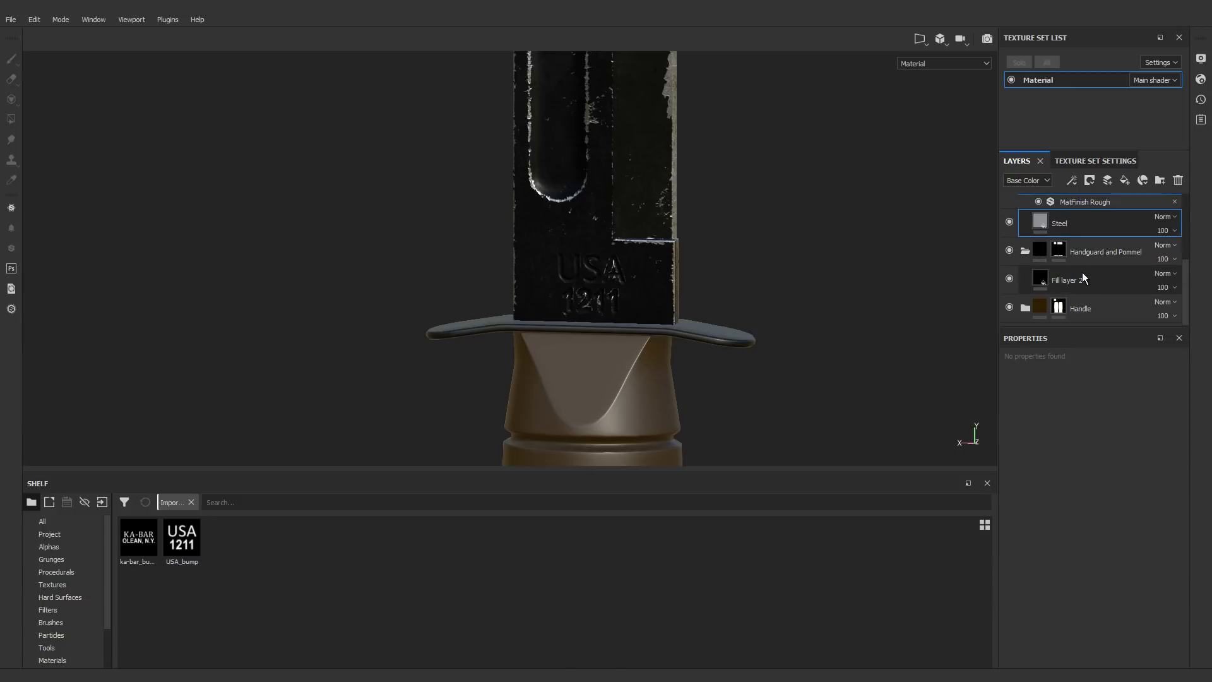
click(1080, 280)
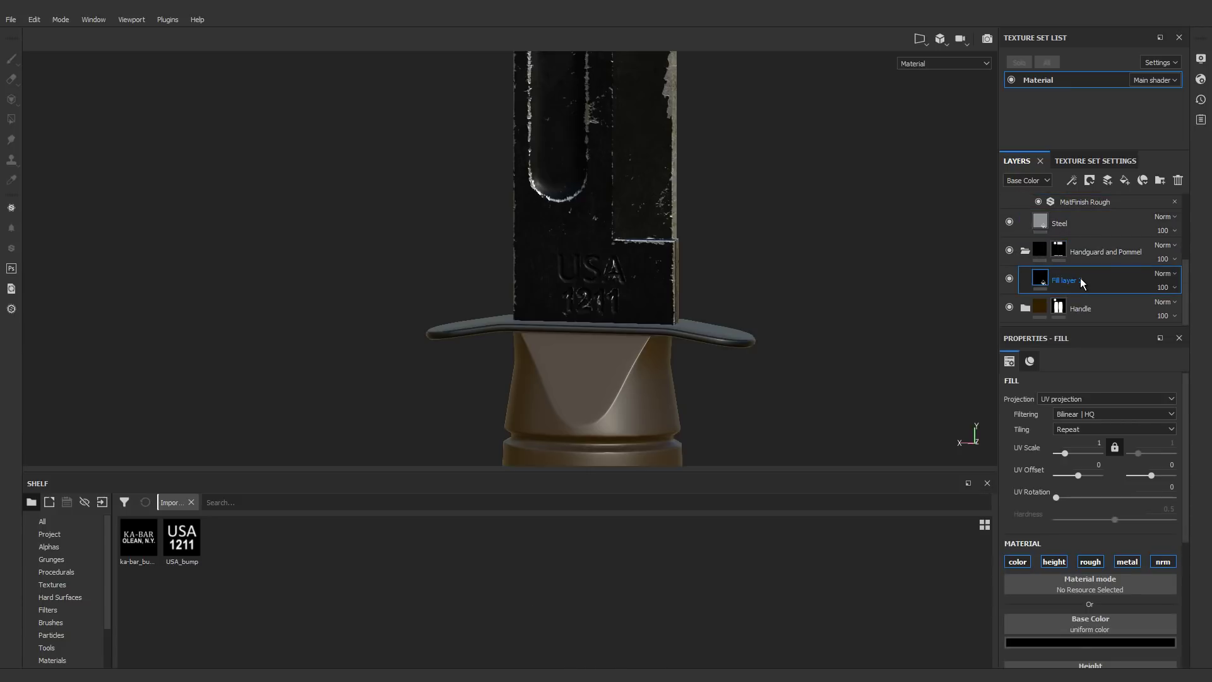
key(ctrl+v)
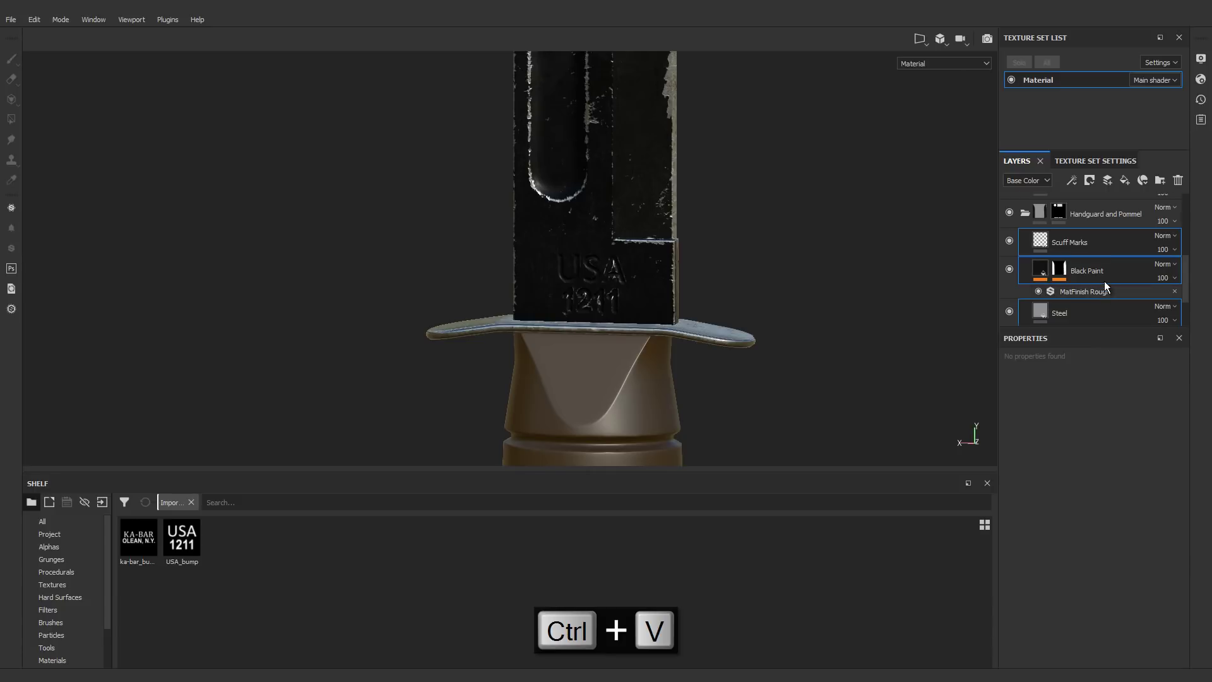
Step: Delete the original black fill layer from the Handguard and Pommel folder
scroll(1104, 281, down, 2)
click(1079, 305)
key(Delete)
Step: Set the blend mode of the Metal Edge Wear generator in the handguard's Black Paint mask to Normal
mouse_move(560, 311)
alt+mouse_down()
mouse_move(543, 303)
mouse_move(589, 319)
mouse_move(611, 295)
mouse_move(600, 304)
alt+mouse_up()
scroll(601, 305, up, 3)
alt+middle_drag(600, 304, 587, 256)
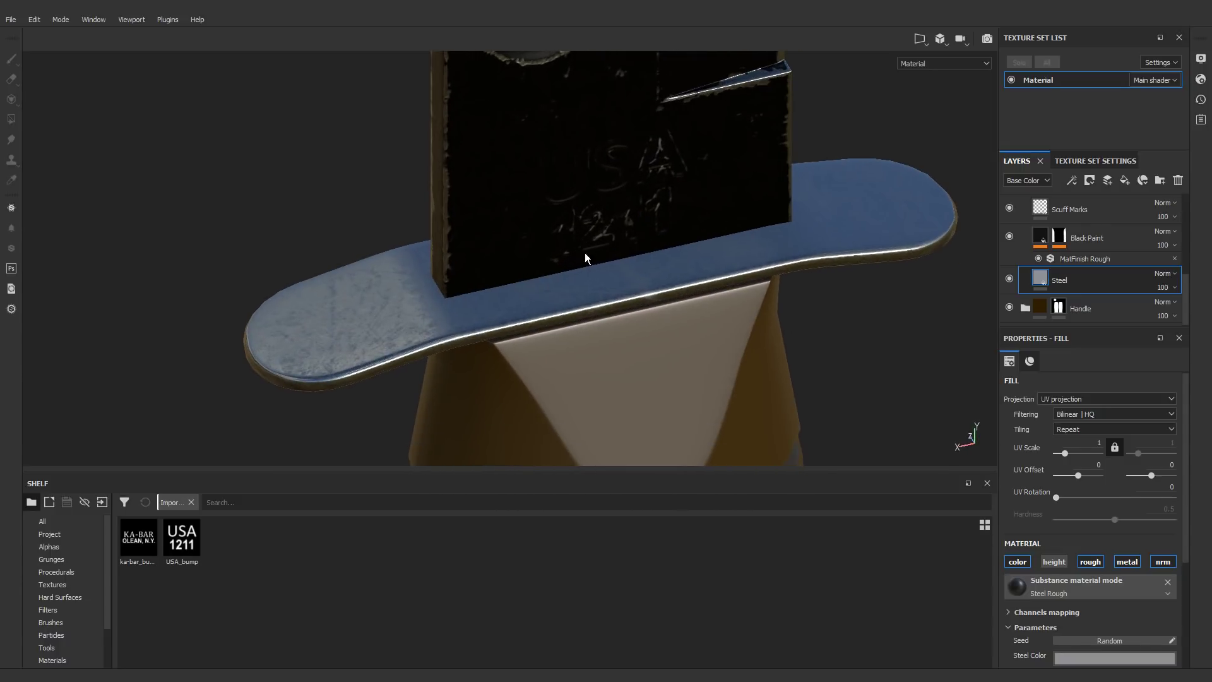
click(1058, 238)
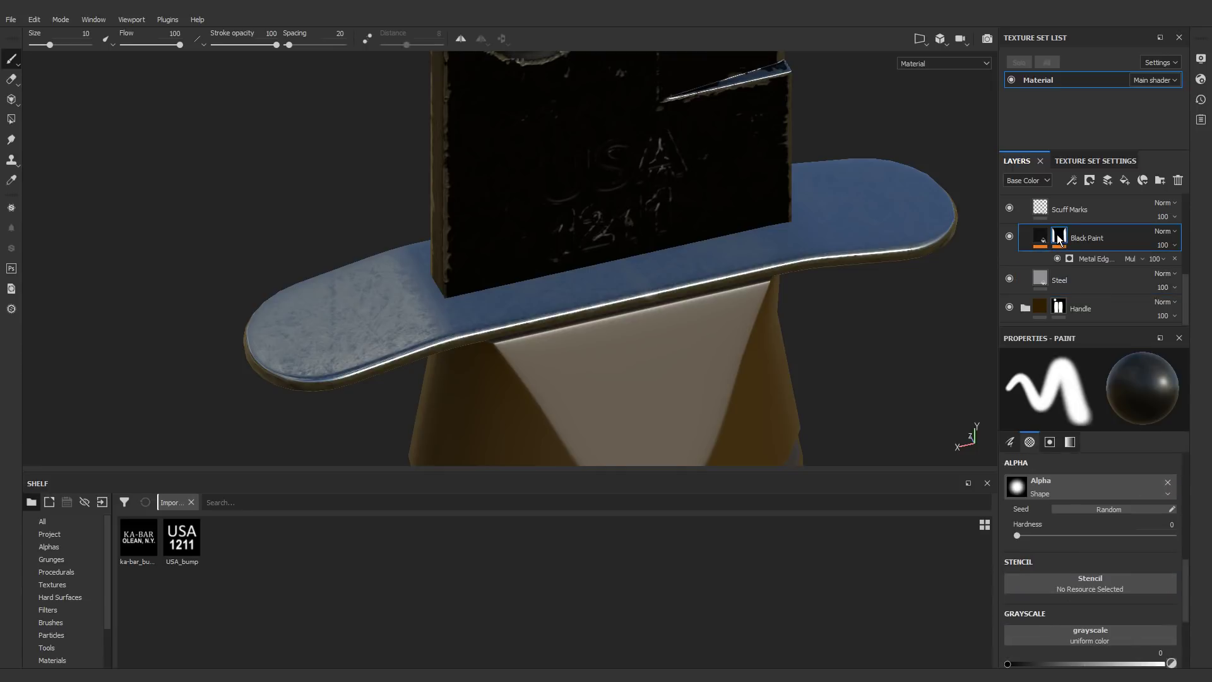
click(1105, 263)
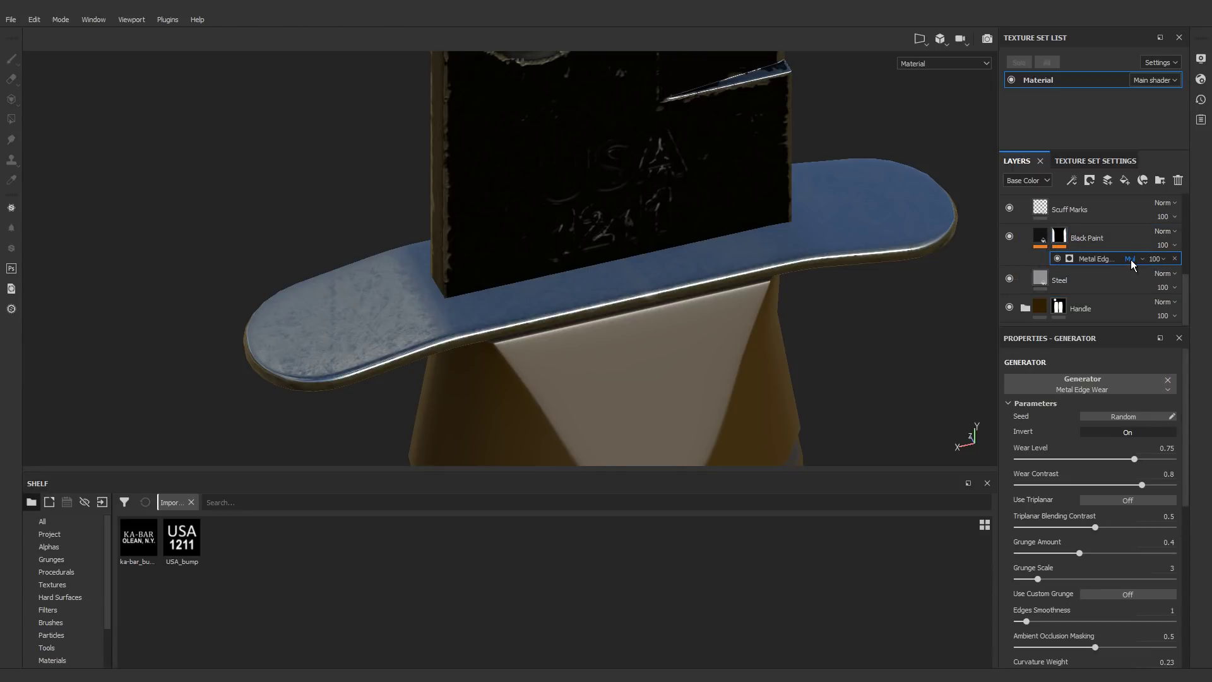
alt+middle_drag(582, 132, 587, 353)
alt+drag(584, 219, 784, 281)
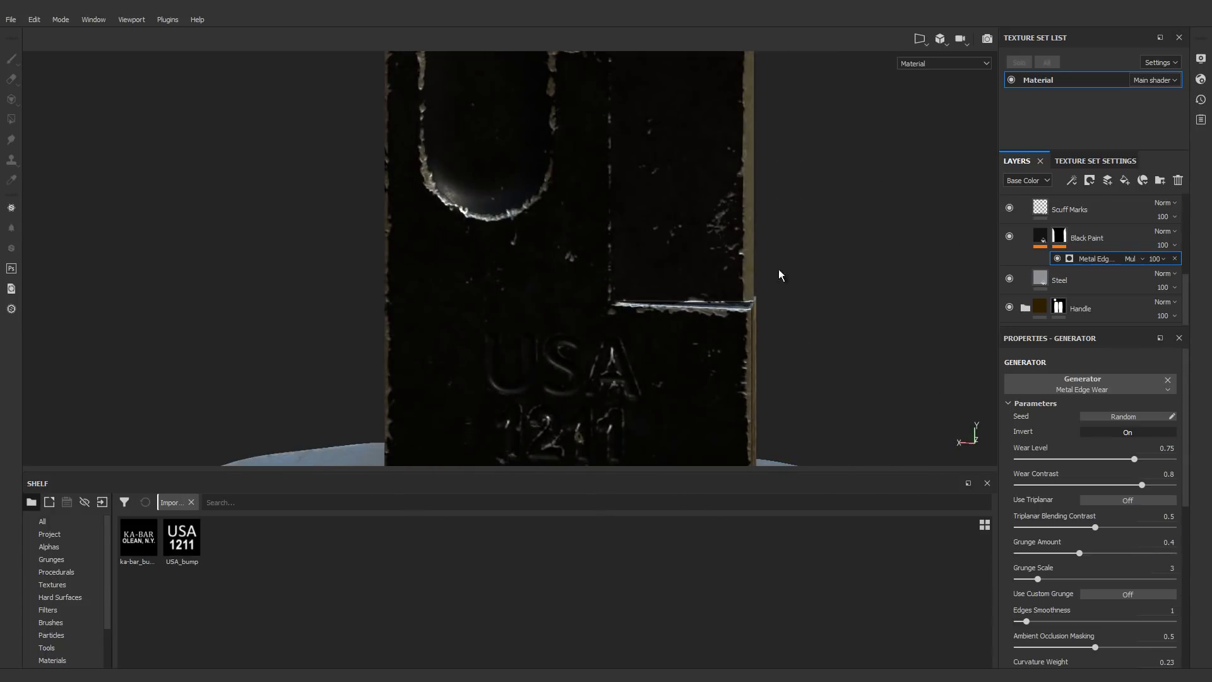
alt+right_drag(746, 189, 821, 293)
click(1131, 258)
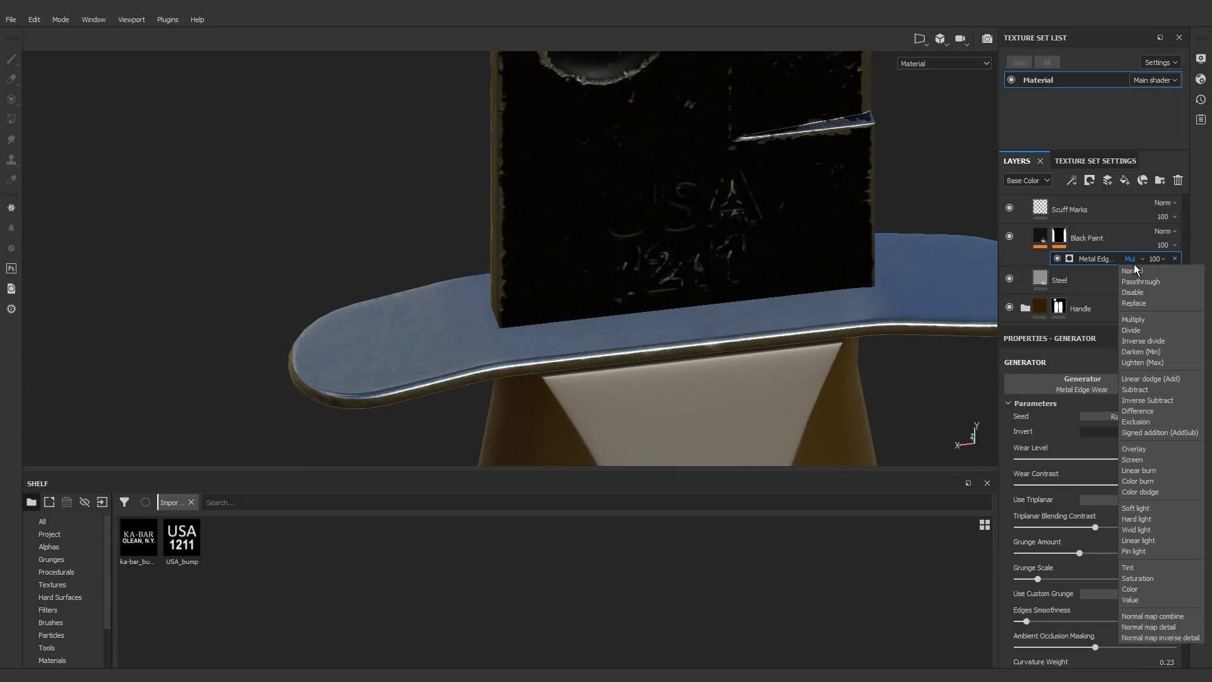
click(1136, 270)
Step: Collapse the Blade and Handguard and Pommel folders and expand the Handle folder
alt+drag(636, 274, 510, 161)
scroll(510, 161, down, 4)
alt+middle_drag(510, 161, 569, 282)
alt+drag(569, 282, 619, 251)
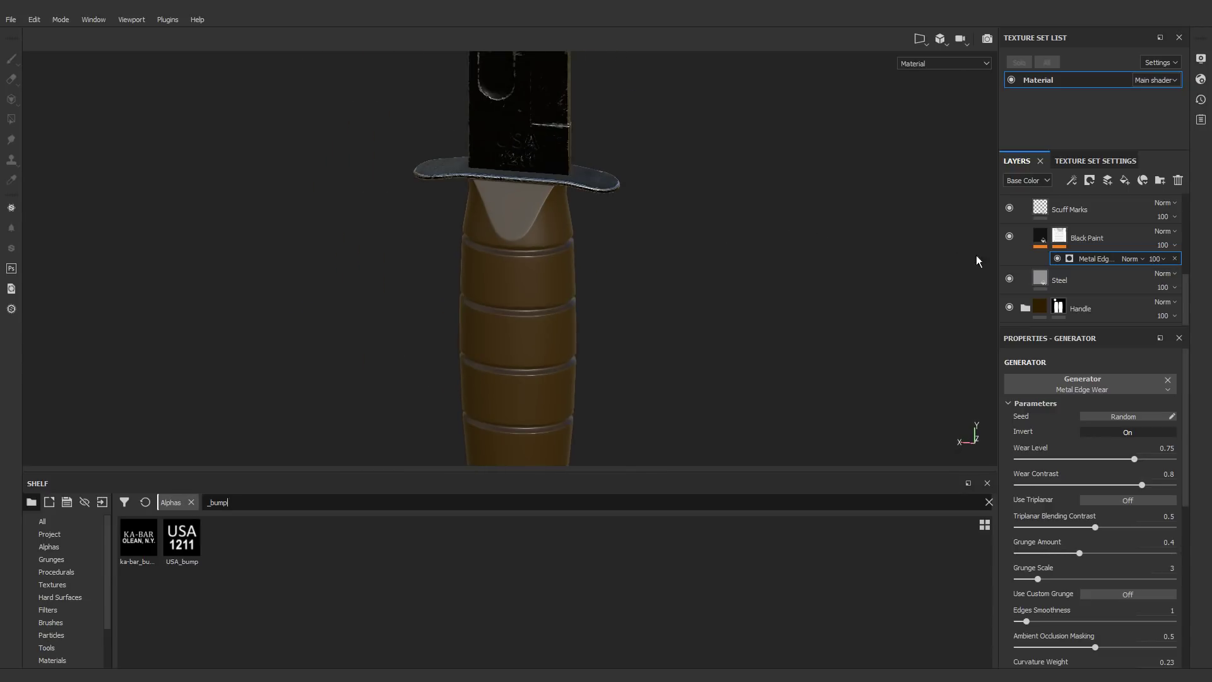
scroll(1097, 294, up, 3)
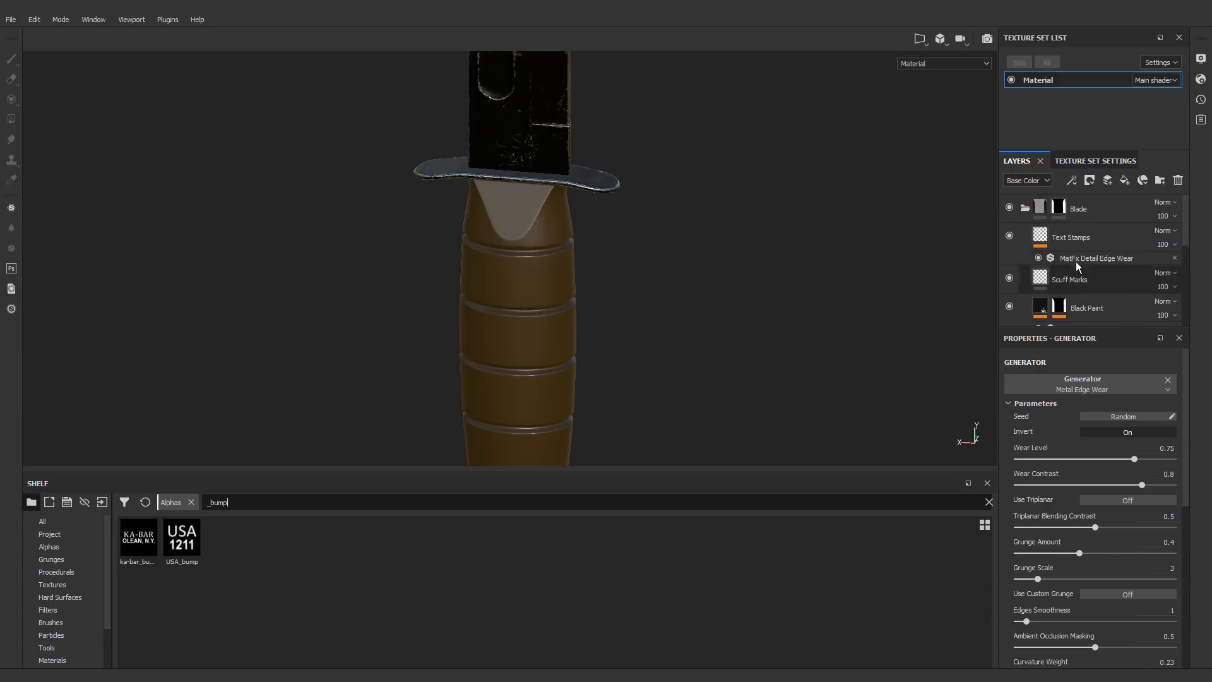
click(1025, 208)
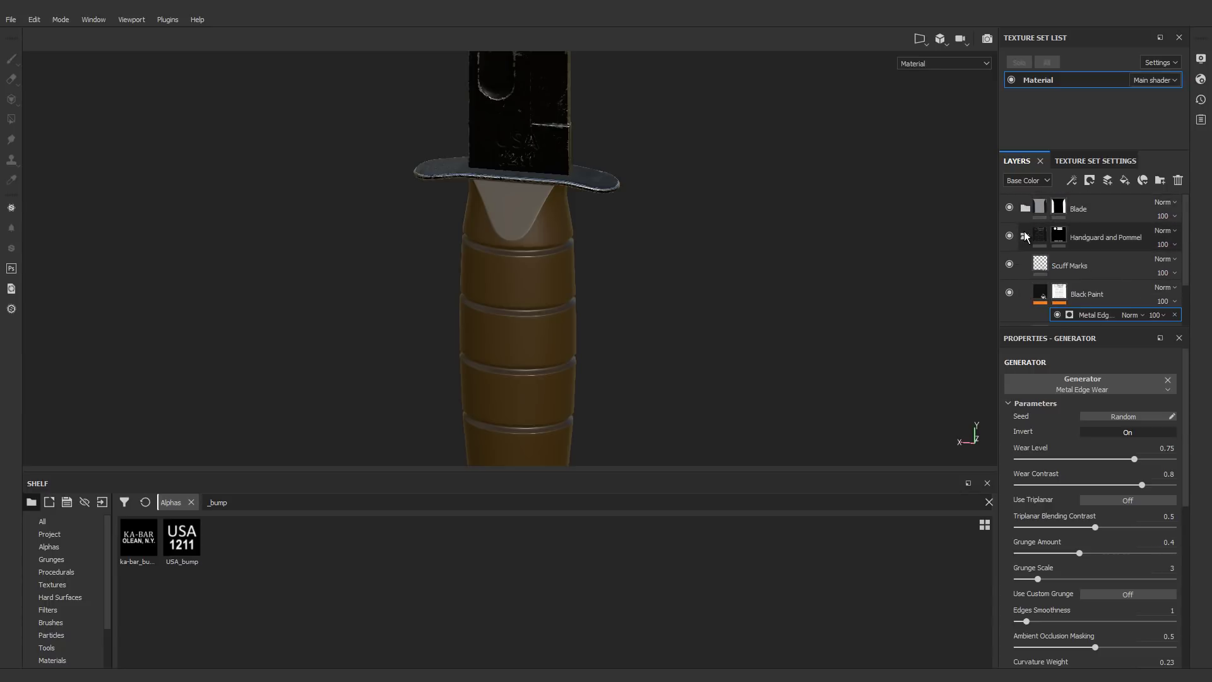
click(1025, 237)
click(1025, 265)
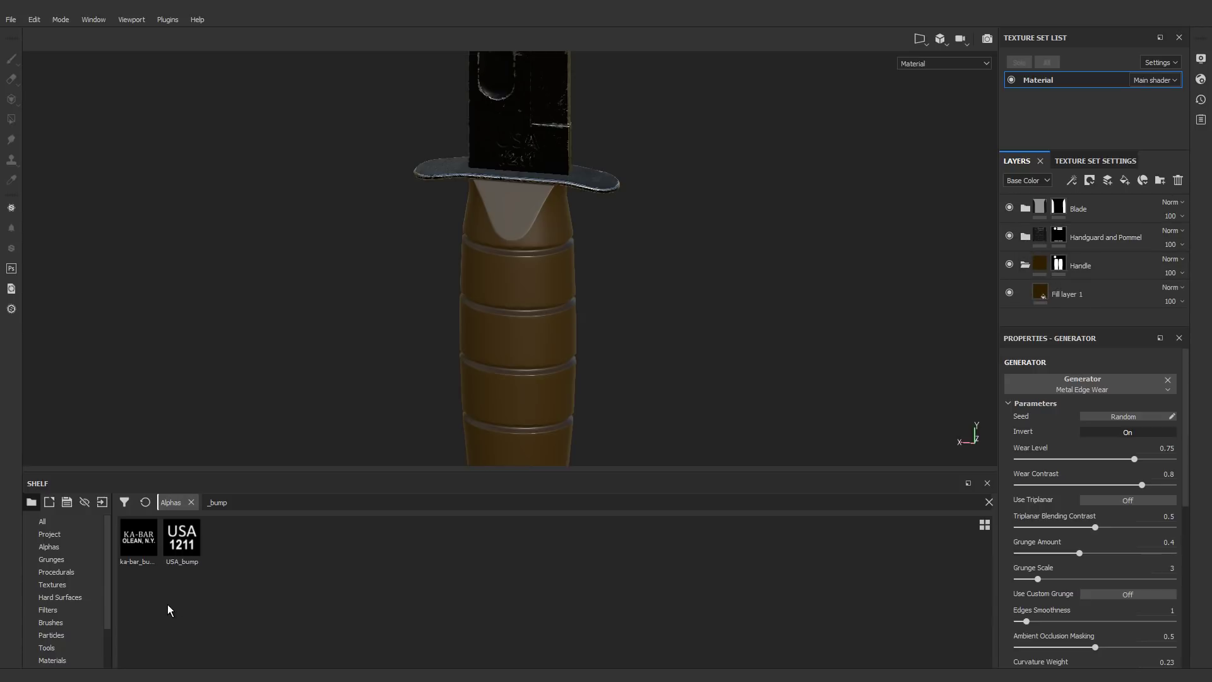
Step: Add the Rubber Dry smart material to the Handle folder and delete the folder's Fill layer 1
drag(107, 571, 103, 651)
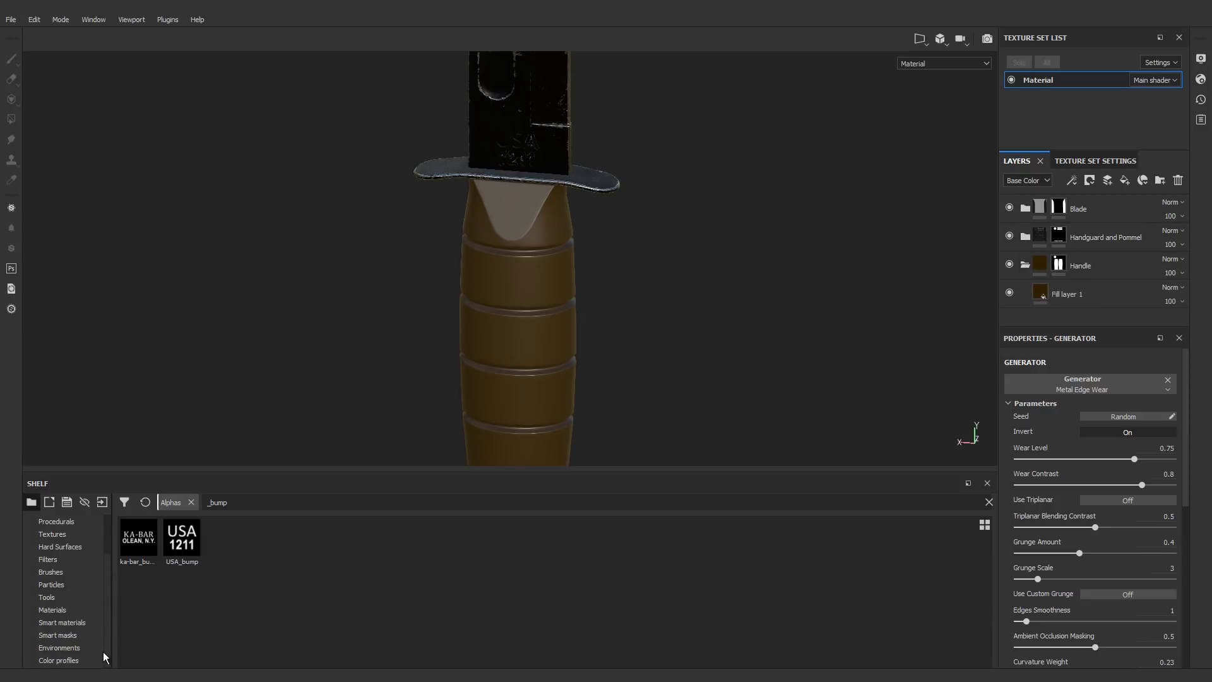
click(92, 627)
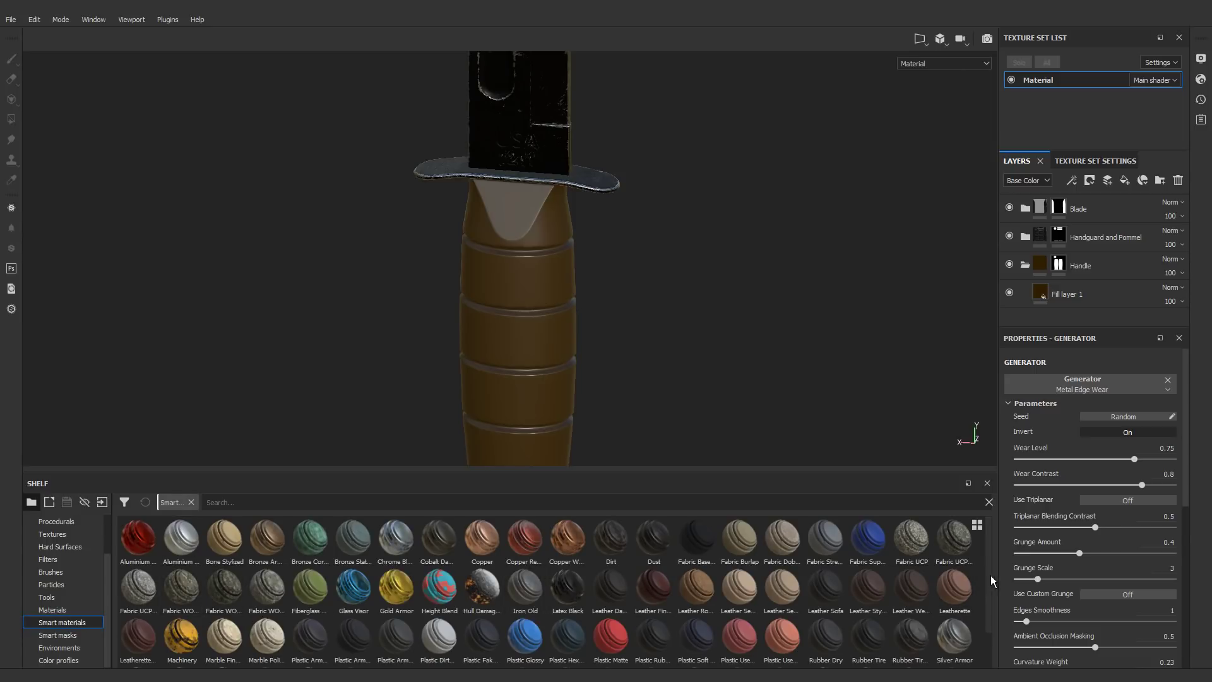
drag(990, 573, 990, 610)
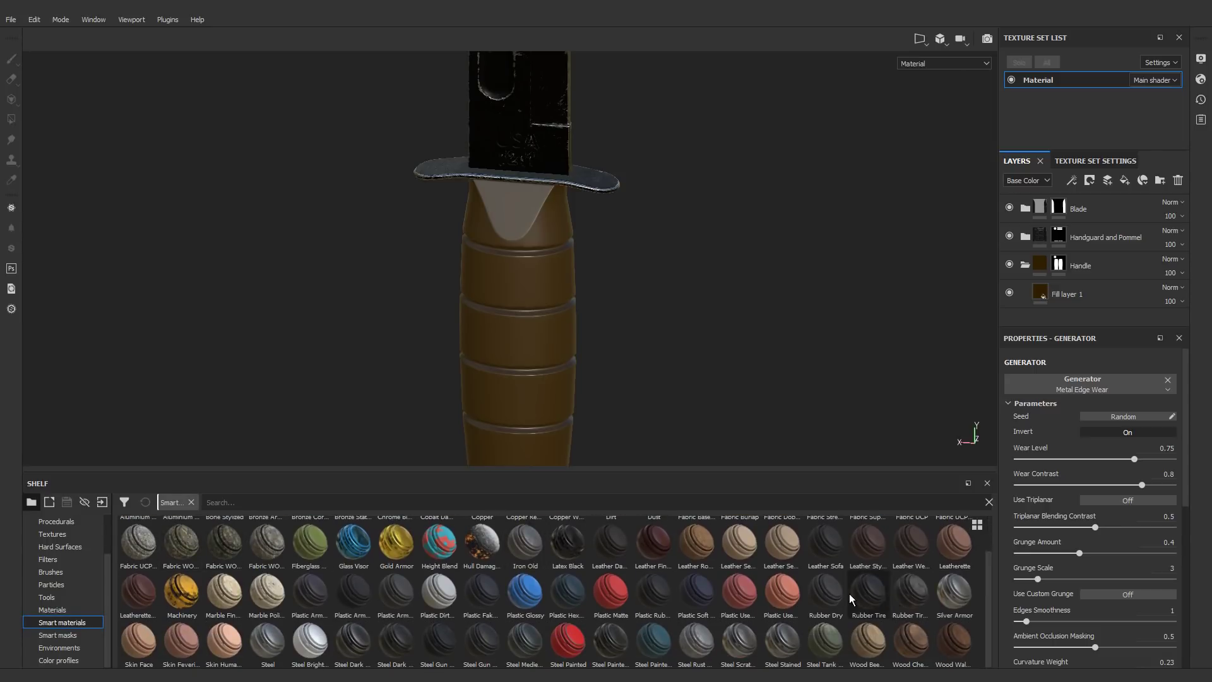
drag(826, 595, 1104, 288)
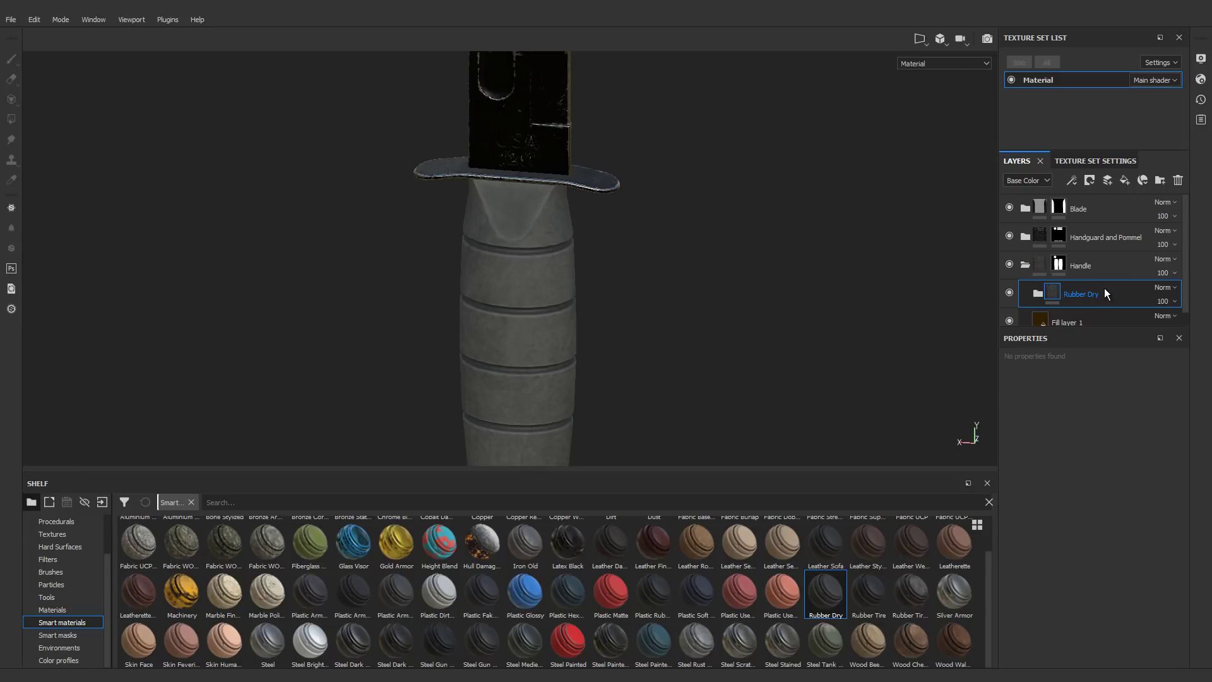
scroll(518, 243, up, 3)
mouse_move(517, 240)
alt+mouse_down()
mouse_move(503, 256)
mouse_move(707, 238)
mouse_move(481, 236)
mouse_move(499, 236)
alt+mouse_up()
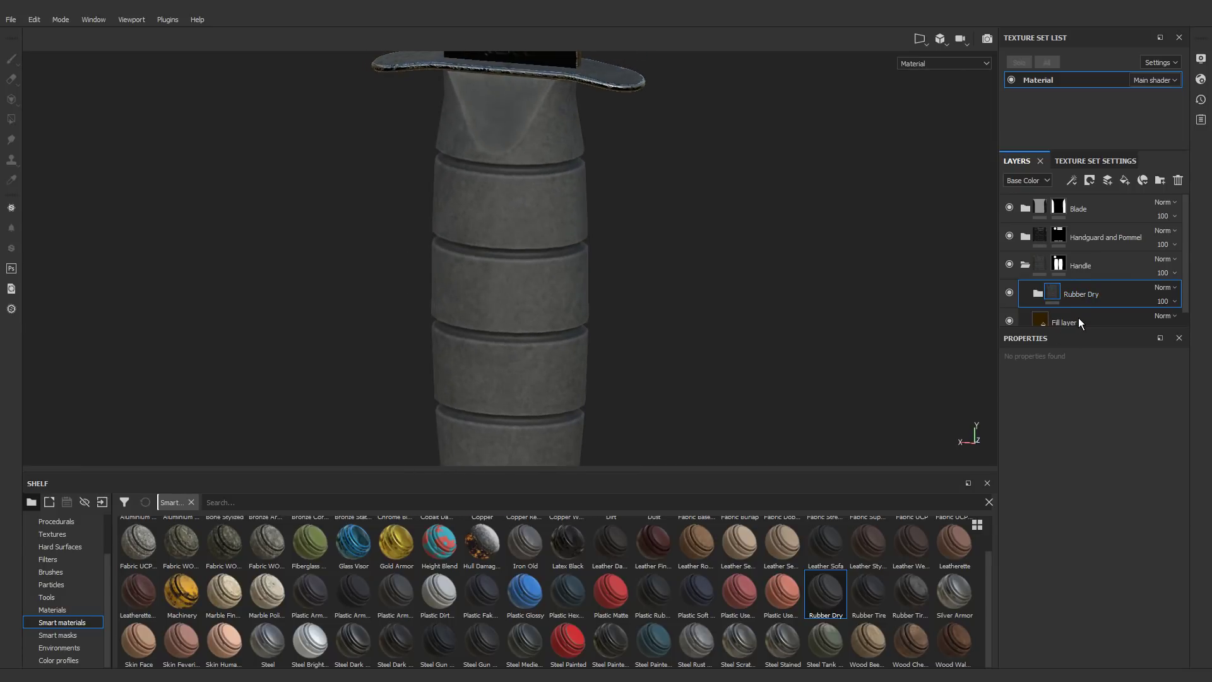
click(1079, 318)
key(Delete)
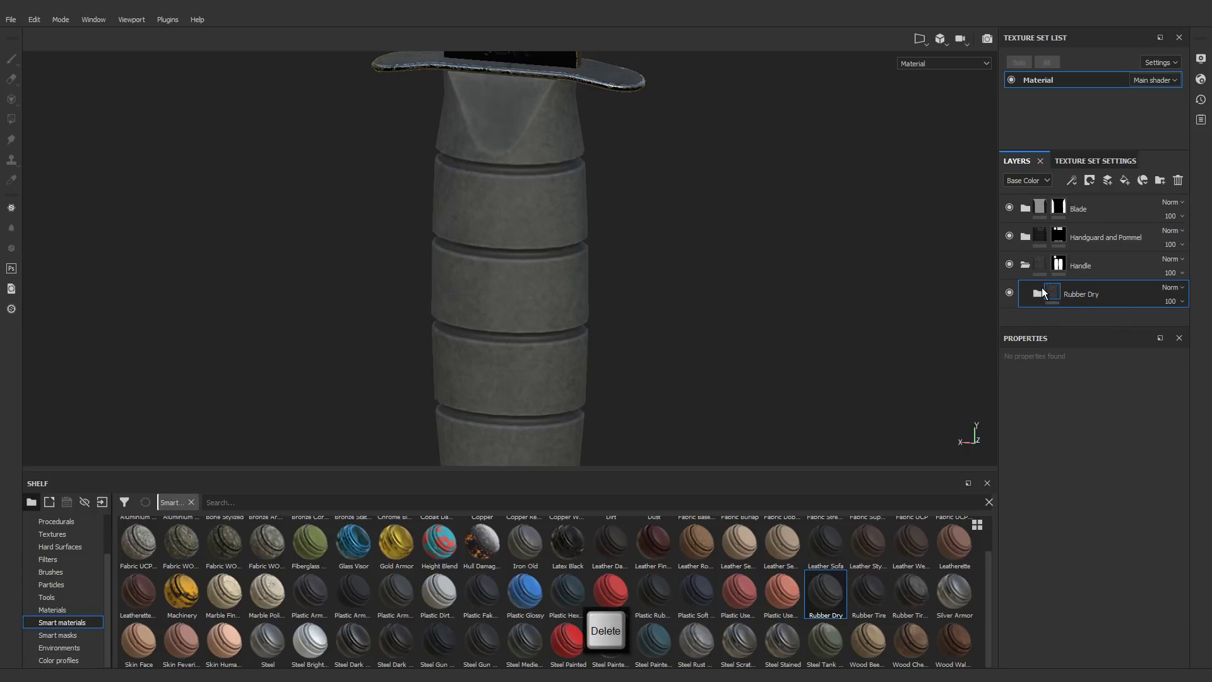
Step: Expand the Rubber Dry group and compare the handle with its Rubber Worn layer hidden and shown
click(1037, 294)
scroll(1115, 276, down, 2)
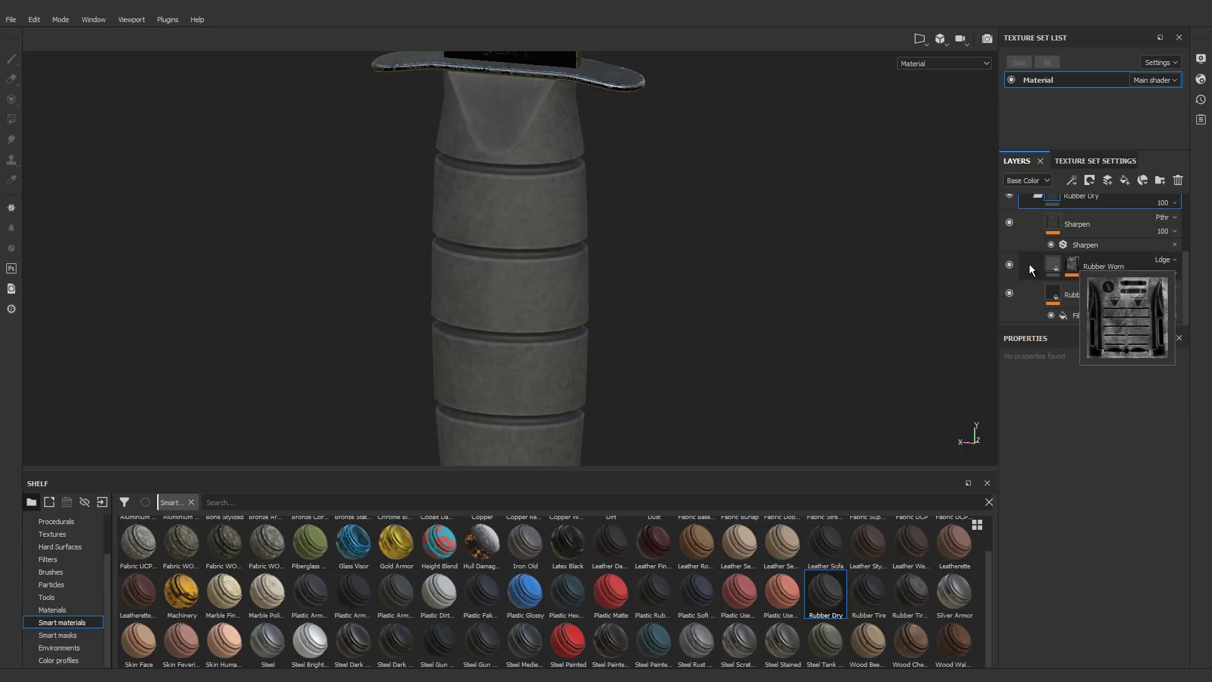
click(1011, 264)
click(1009, 265)
click(1010, 265)
click(1009, 264)
Step: Replace the Mask Editor generator in the Rubber Worn layer's mask with Metal Edge Wear
click(1071, 266)
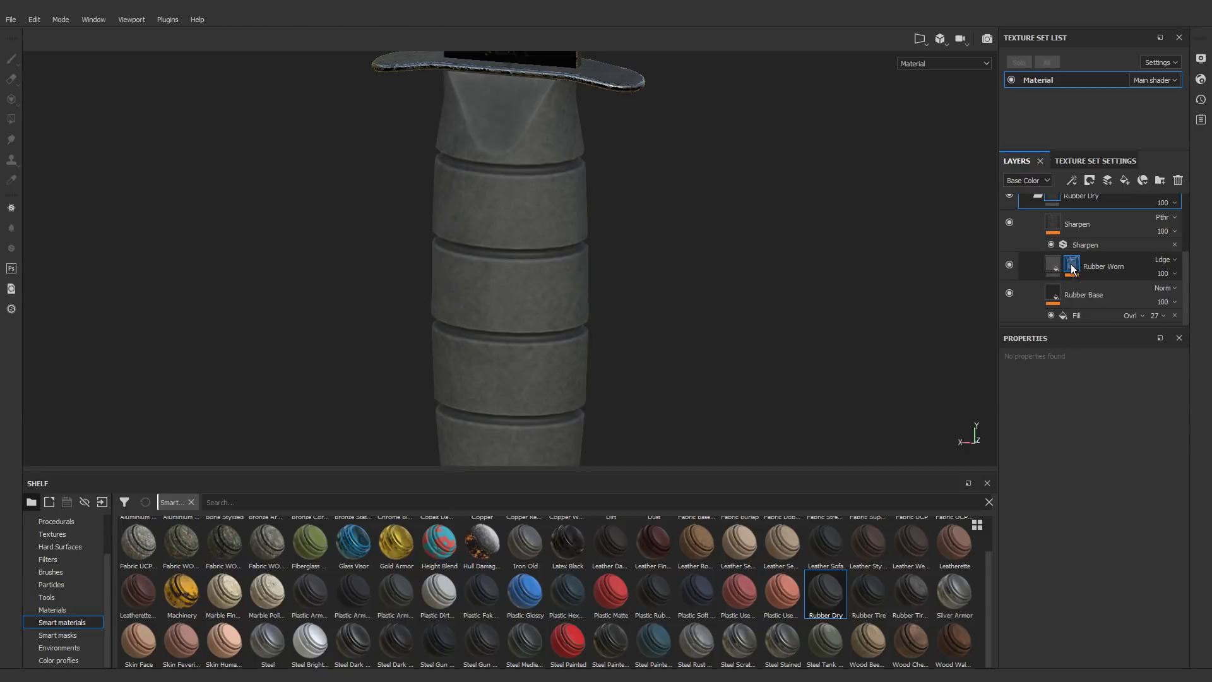
click(1071, 267)
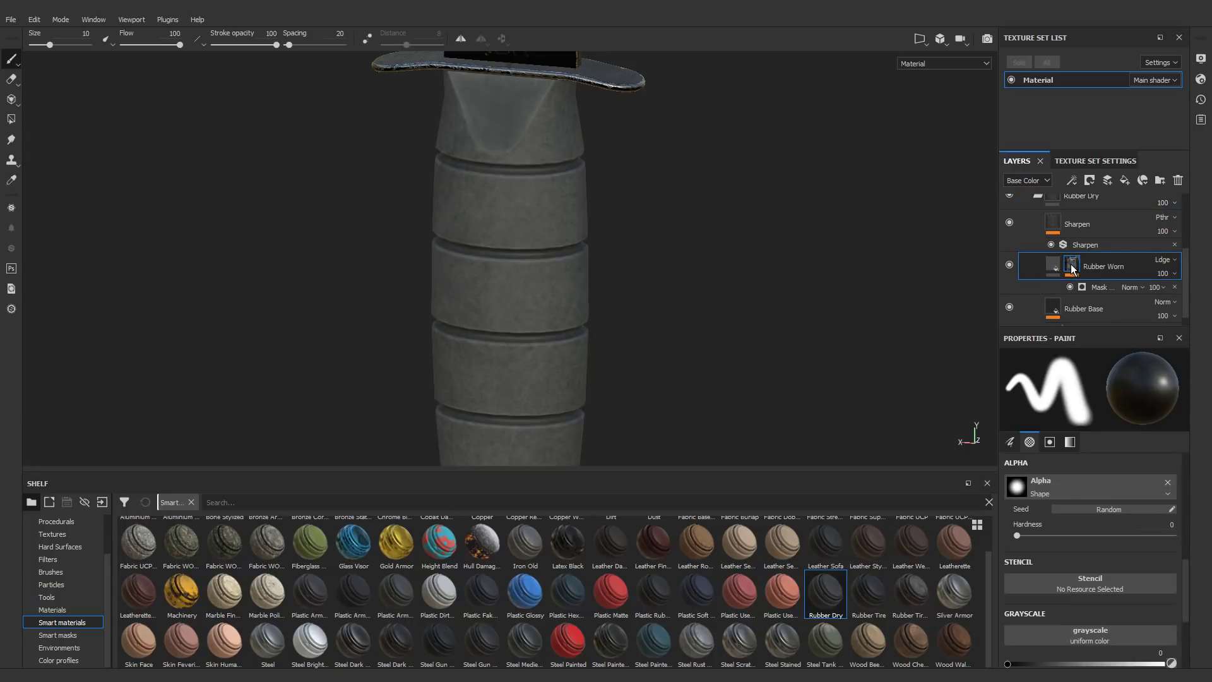
click(1102, 288)
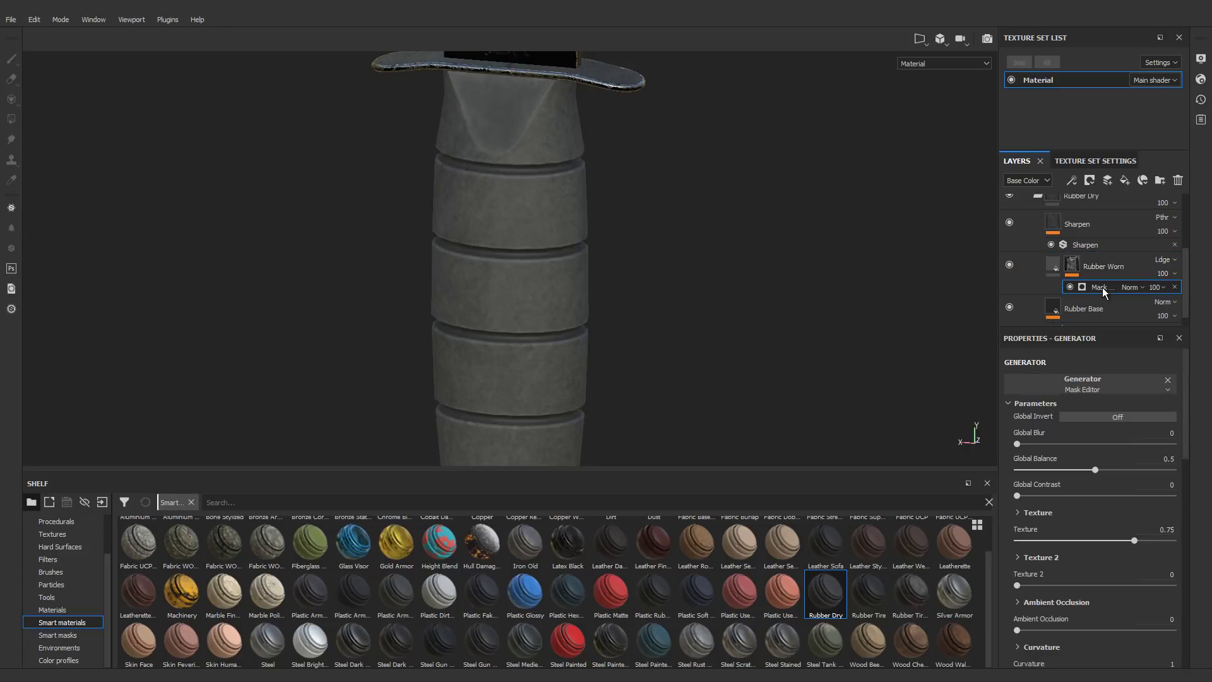
click(1092, 386)
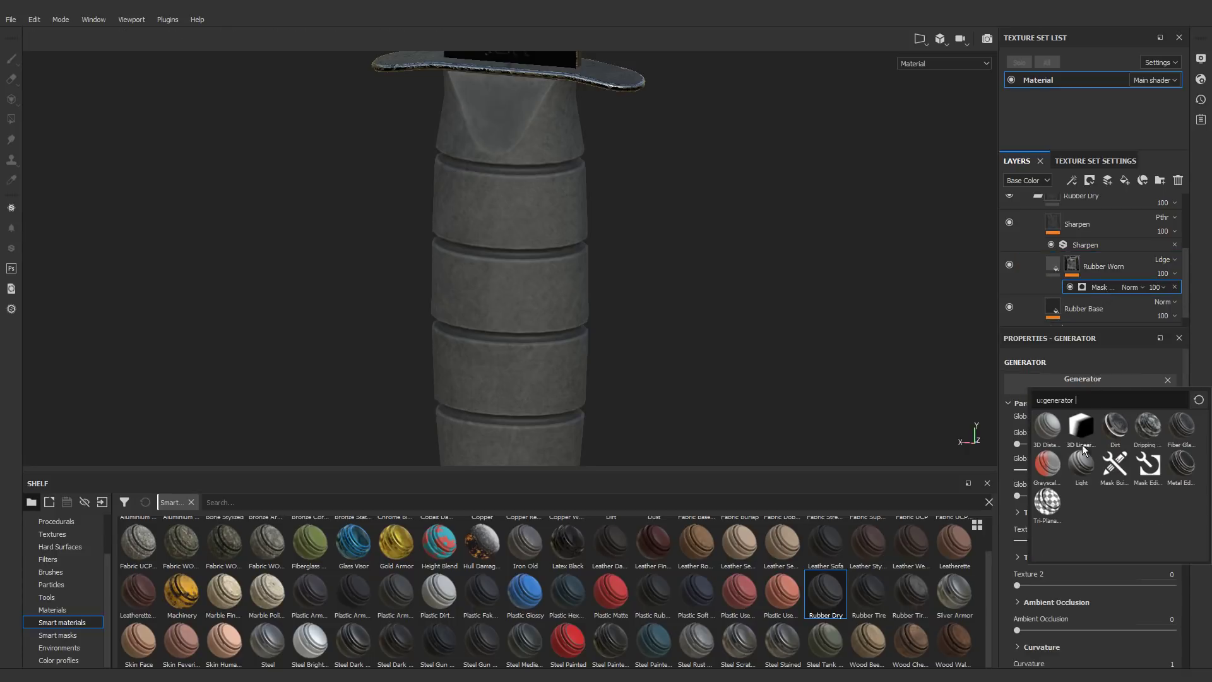
click(1182, 467)
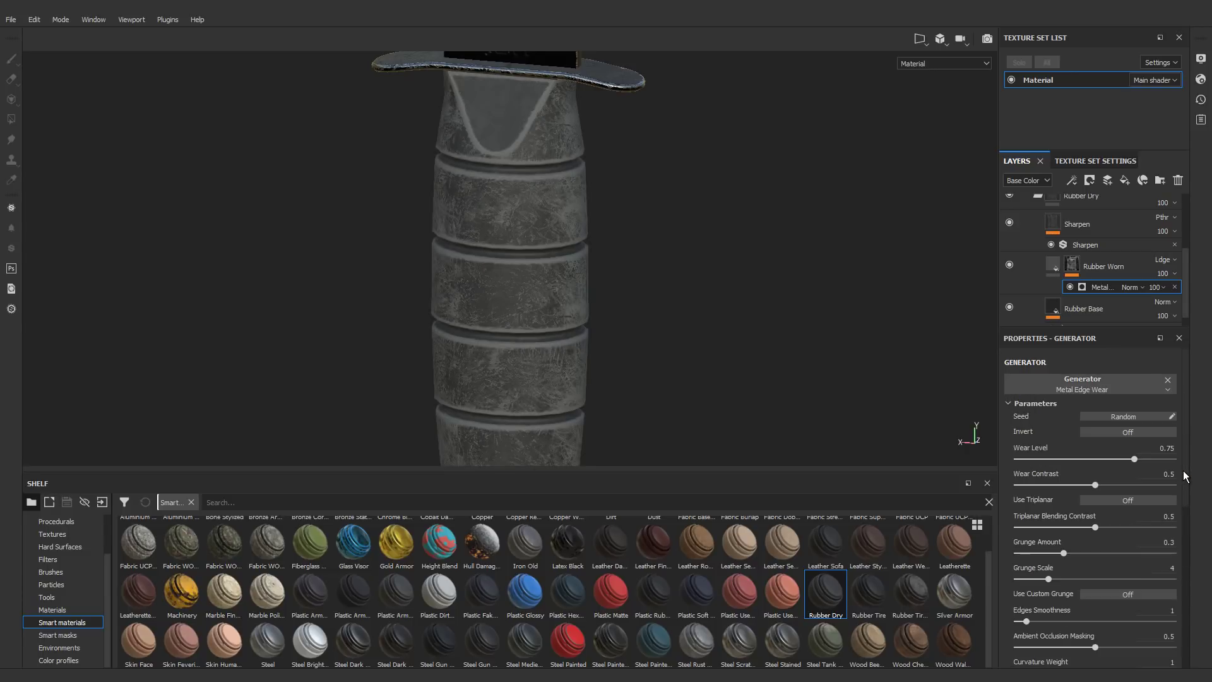
scroll(532, 257, up, 5)
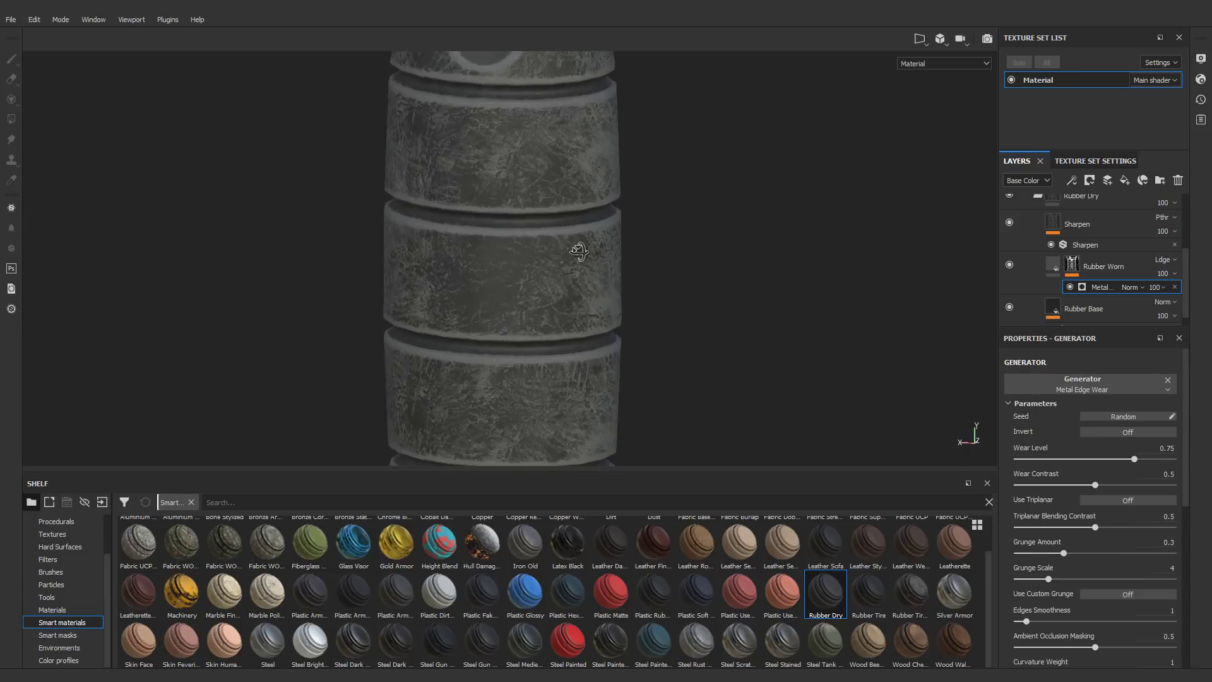
Step: Set the Wear Contrast of the Rubber Worn mask's Metal Edge Wear generator to 0.25 and check the handle's wear
alt+drag(578, 250, 609, 270)
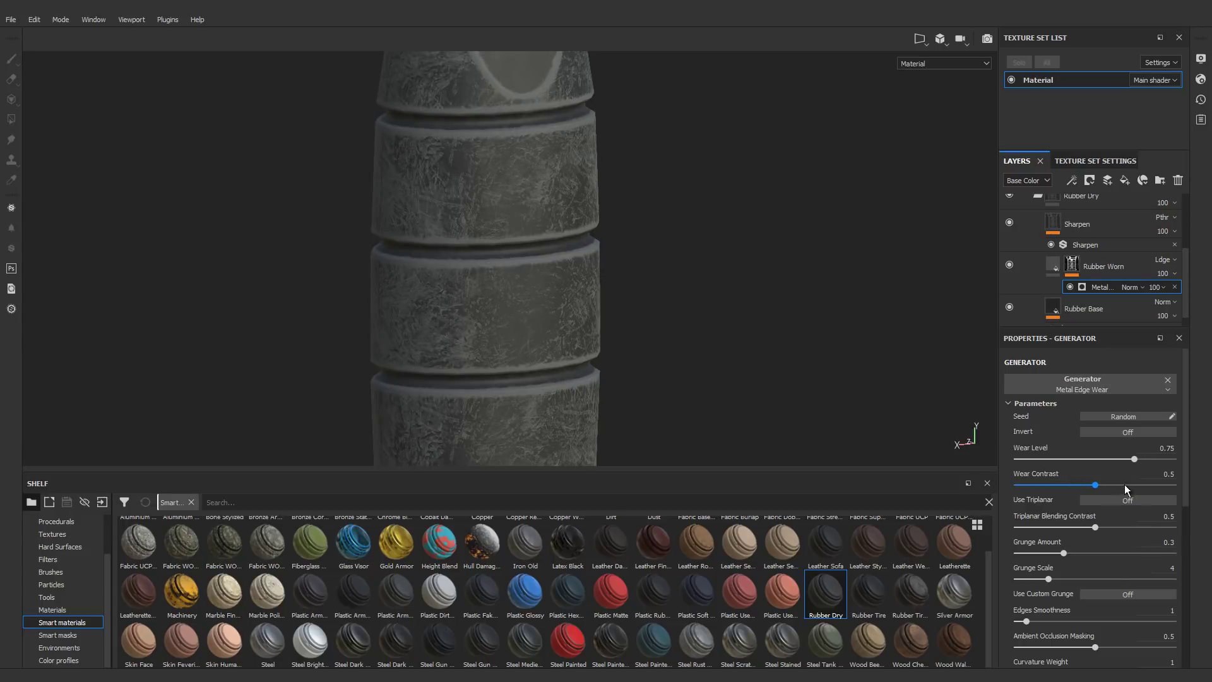
click(1168, 474)
text(.25)
key(Return)
alt+drag(517, 266, 560, 233)
scroll(503, 226, down, 4)
scroll(538, 222, up, 3)
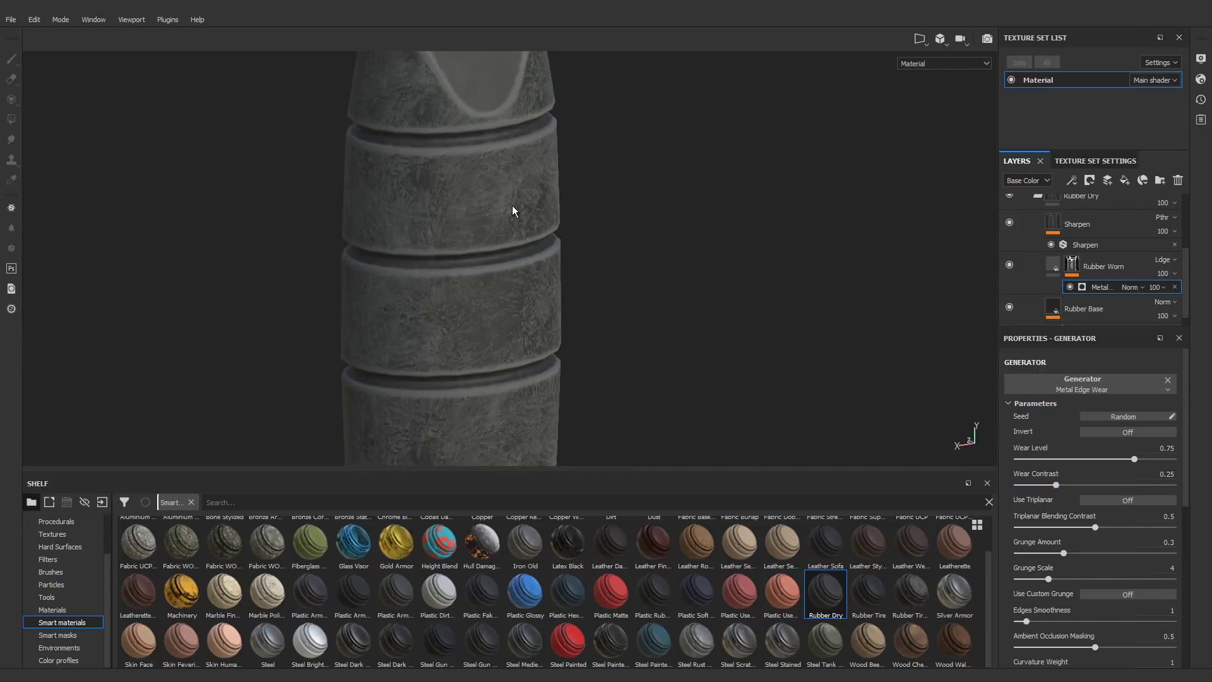
scroll(517, 207, down, 5)
alt+drag(462, 191, 544, 194)
scroll(486, 190, up, 2)
scroll(327, 135, up, 2)
scroll(530, 256, up, 2)
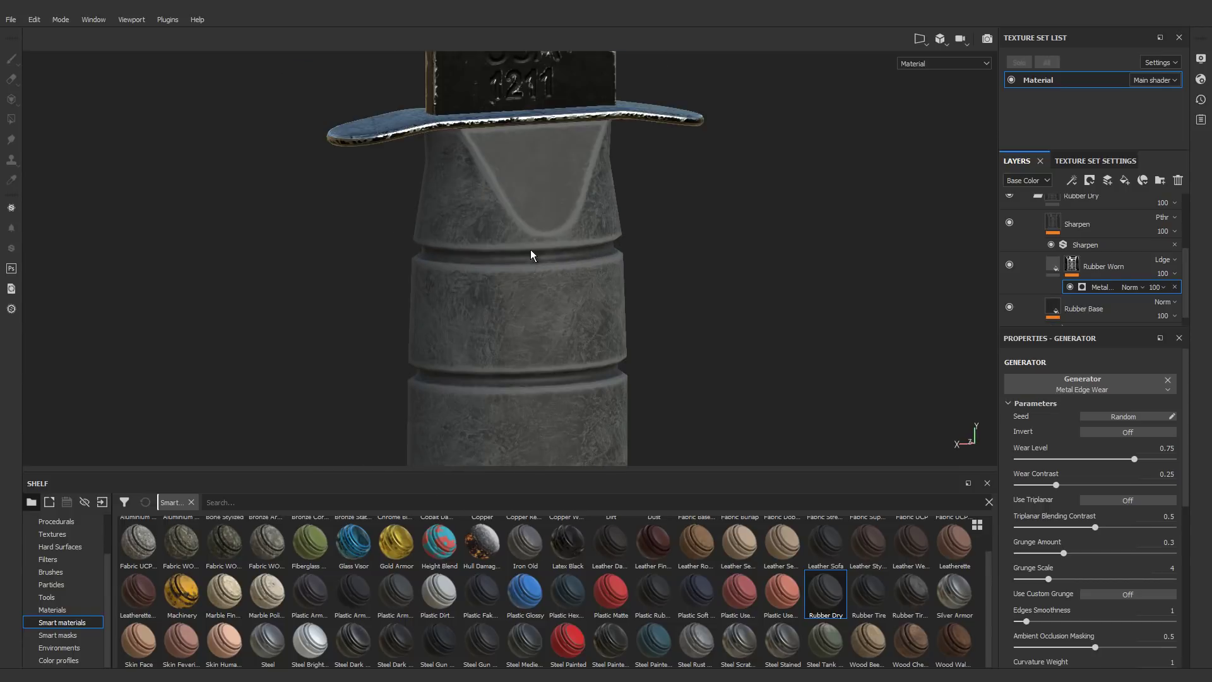
Step: Set the roughness of the Rubber Worn layer's fill to 0.5 and check the handle under different lighting angles
click(1050, 266)
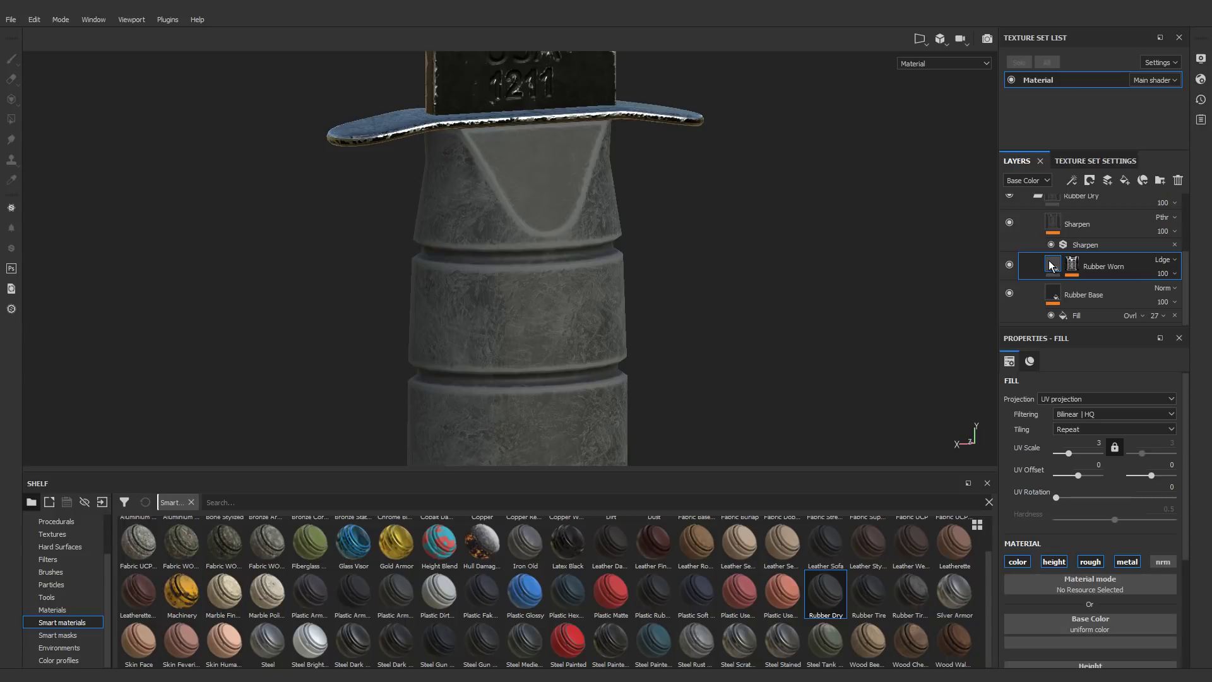
scroll(1103, 473, down, 5)
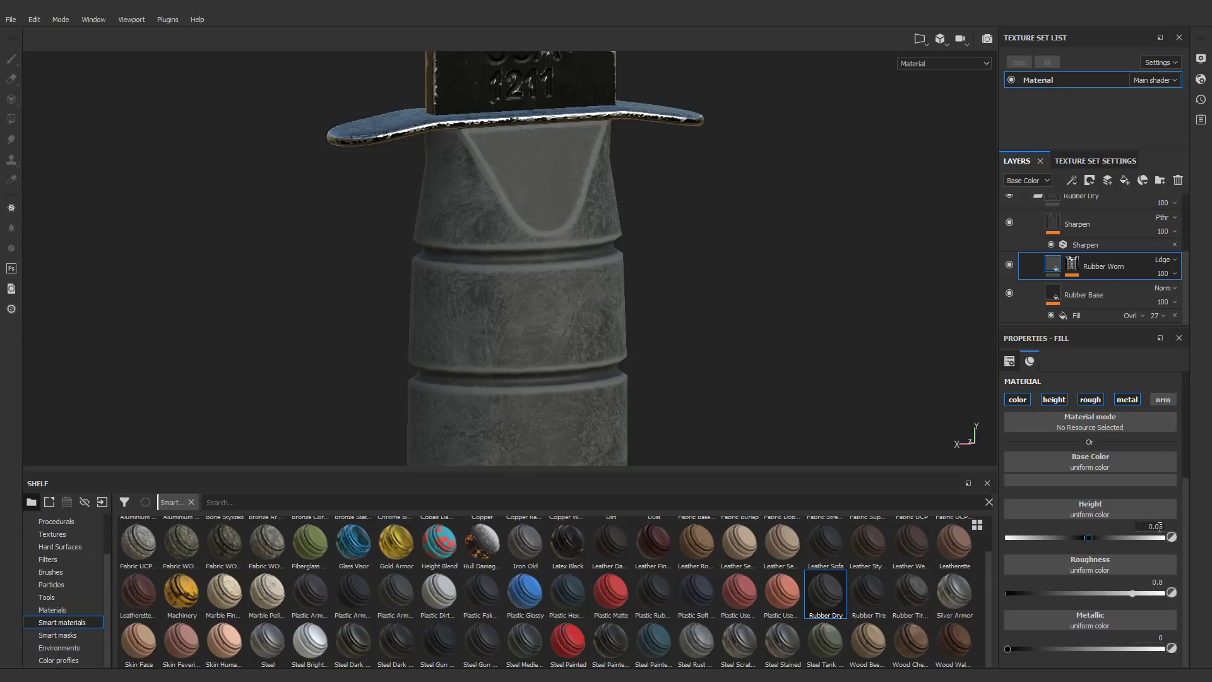
scroll(583, 325, up, 3)
mouse_move(561, 296)
alt+mouse_down()
mouse_move(438, 274)
mouse_move(570, 308)
alt+mouse_up()
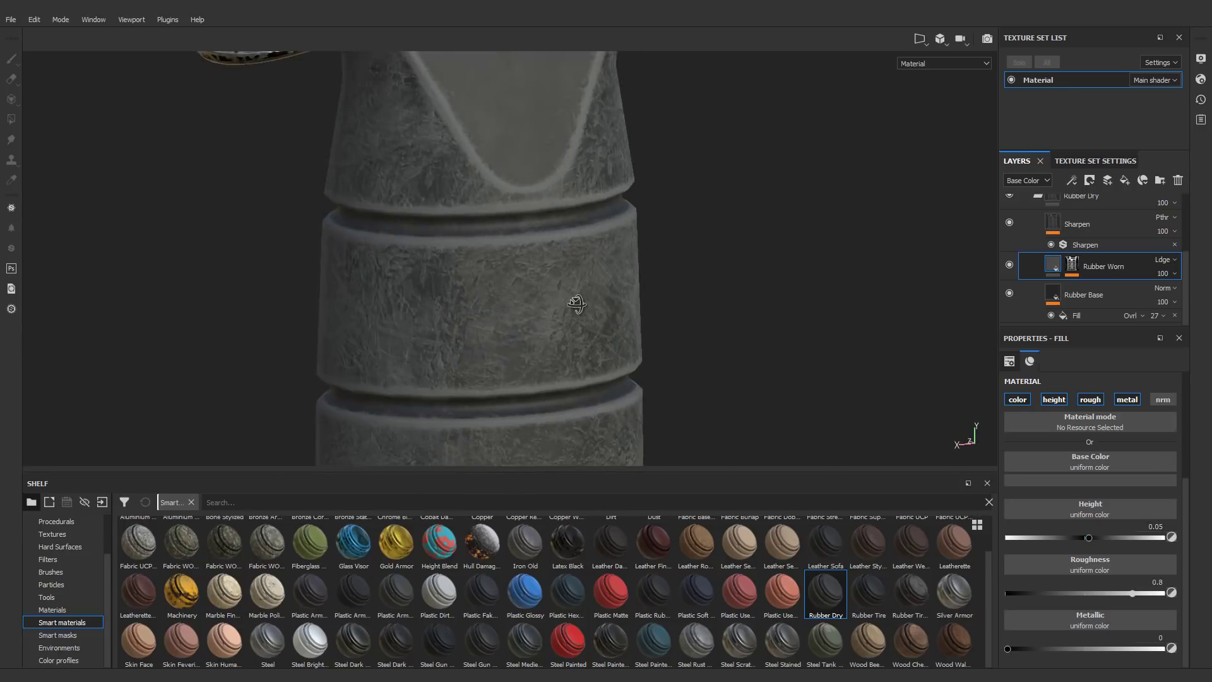
scroll(572, 310, down, 3)
alt+middle_drag(572, 308, 580, 263)
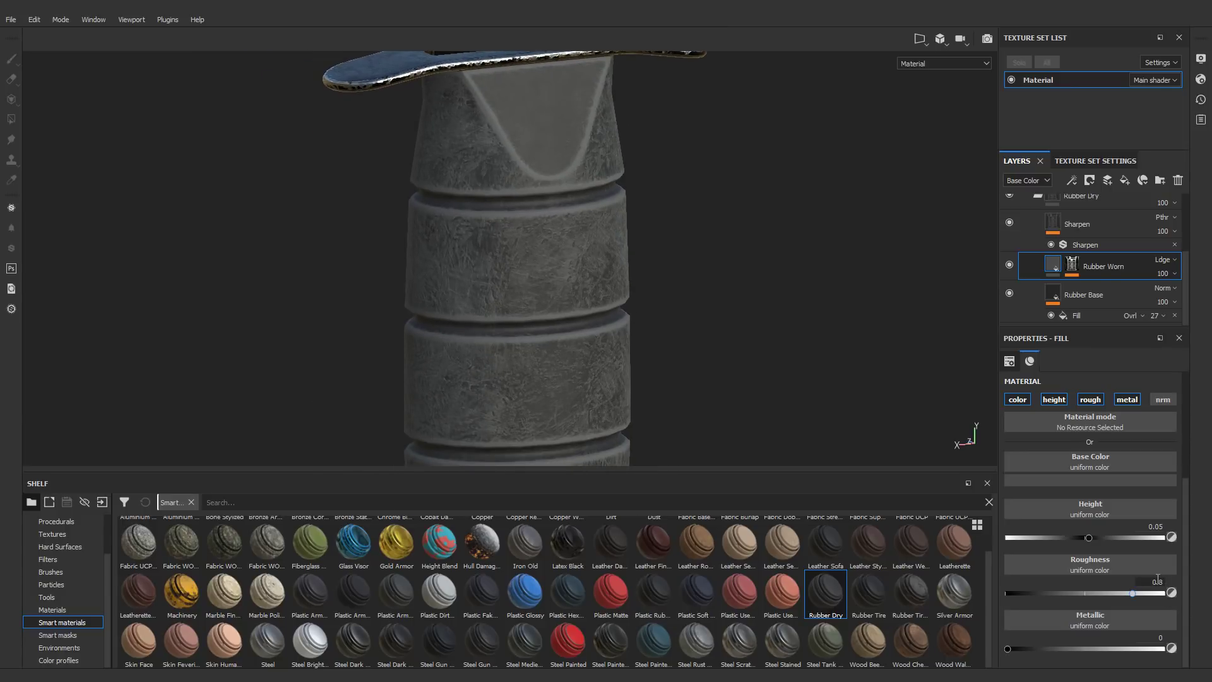
alt+drag(562, 289, 649, 265)
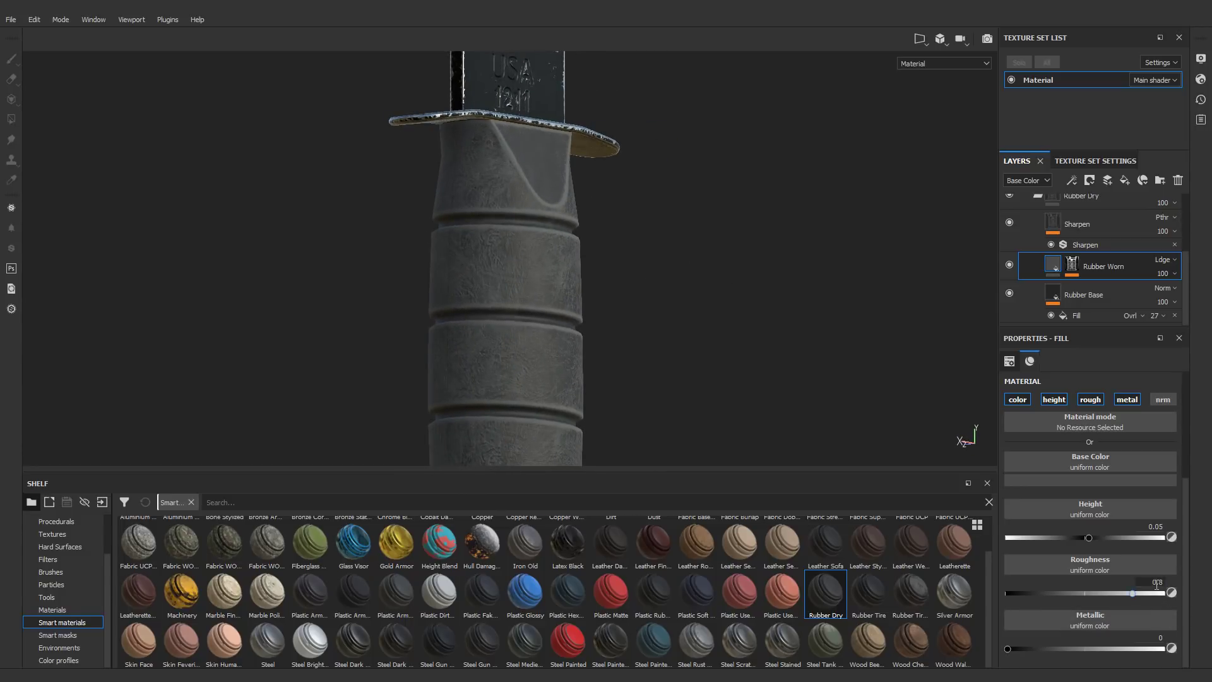
key(Return)
alt+drag(533, 274, 510, 301)
scroll(554, 265, up, 2)
scroll(620, 229, down, 1)
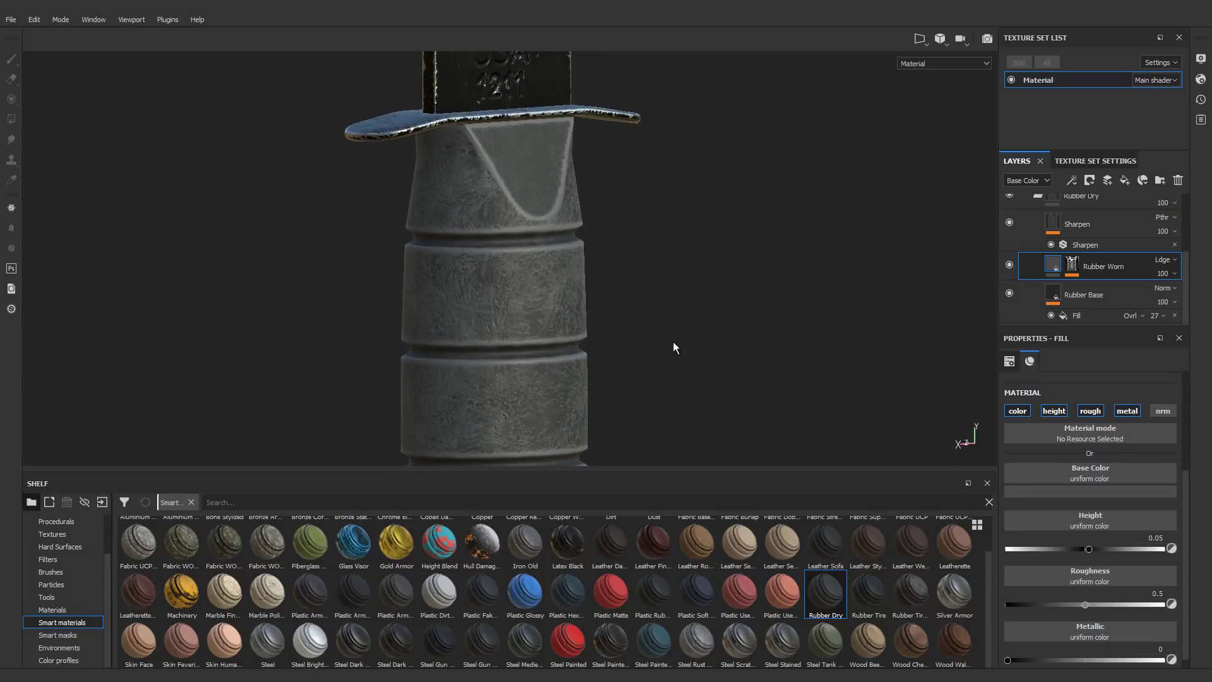
Step: Examine the knife's blade, handguard and handle in an unobstructed viewport from several angles and under rotated environment lighting
key(Tab)
scroll(618, 327, down, 6)
alt+middle_drag(619, 326, 604, 402)
scroll(604, 401, down, 3)
alt+drag(449, 352, 912, 368)
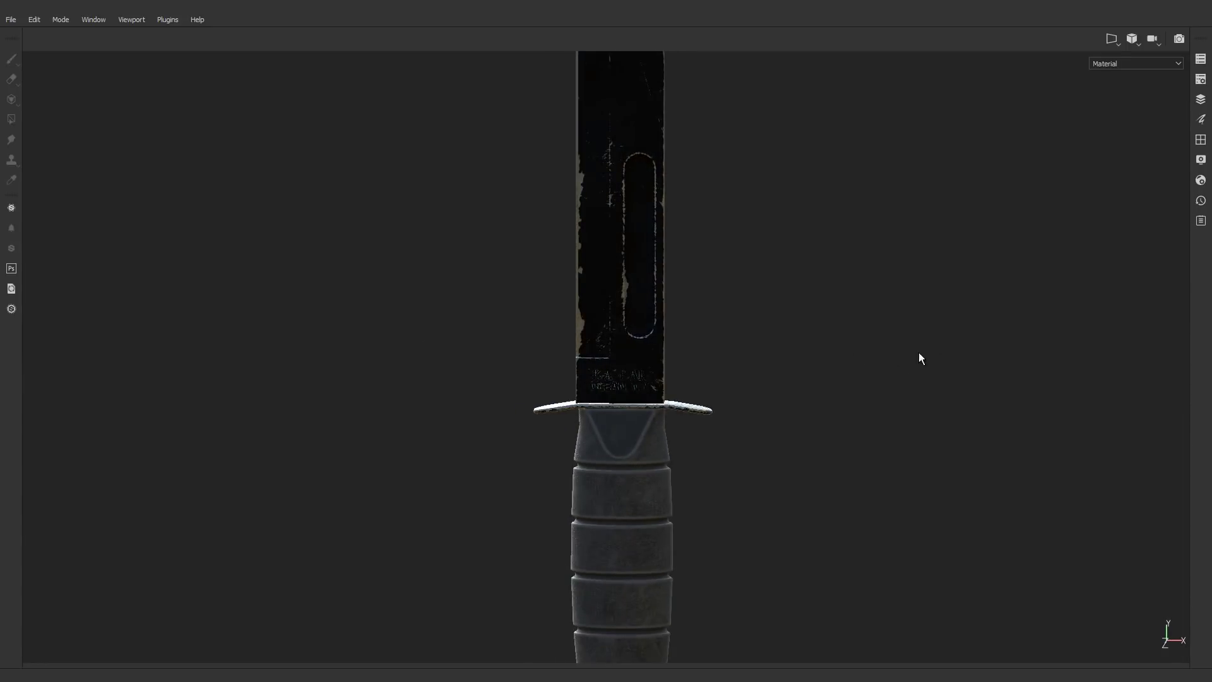
click(1127, 43)
click(1134, 56)
alt+drag(592, 299, 639, 297)
alt+middle_drag(639, 297, 565, 300)
shift+right_drag(559, 297, 558, 505)
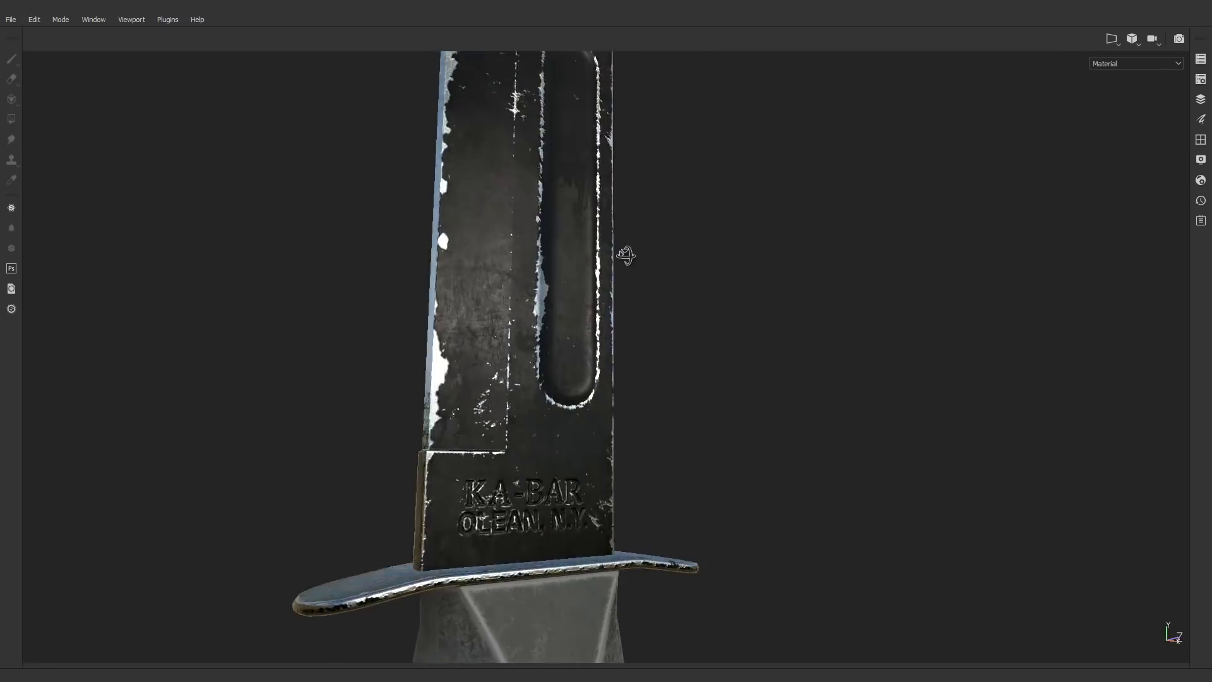
alt+middle_drag(558, 505, 606, 272)
alt+drag(695, 231, 584, 322)
shift+right_drag(583, 322, 619, 305)
alt+drag(618, 305, 595, 398)
alt+middle_drag(600, 209, 612, 375)
alt+drag(611, 375, 609, 317)
alt+drag(572, 264, 560, 288)
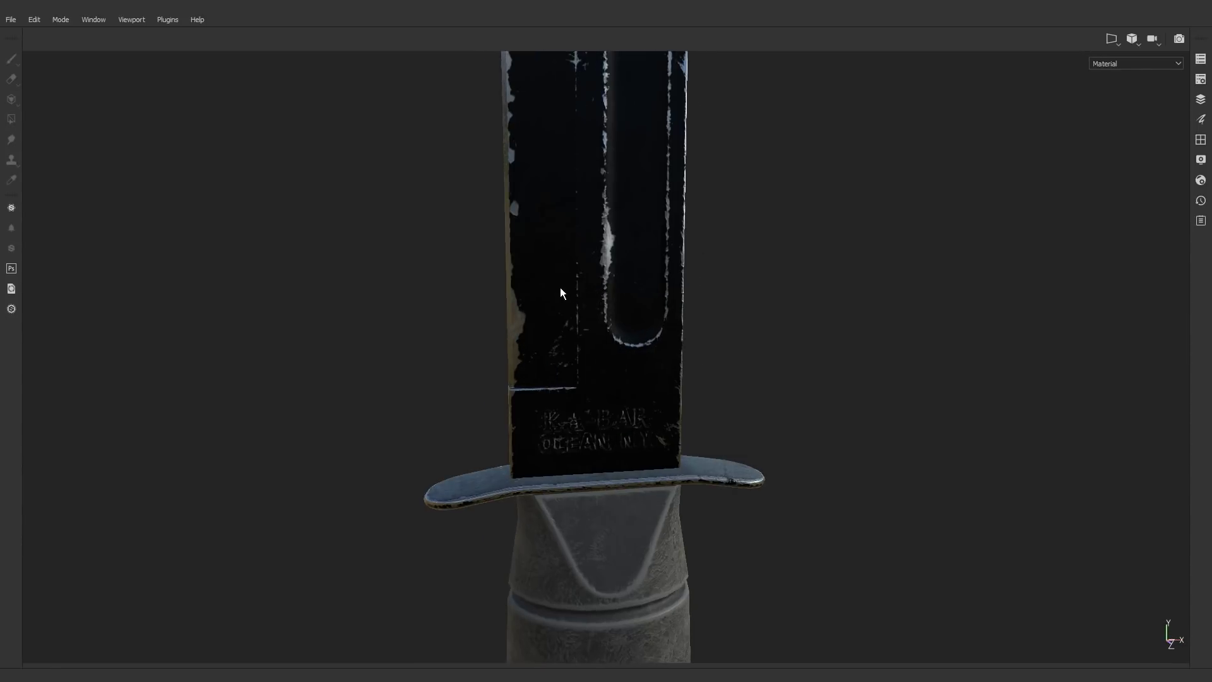
key(Tab)
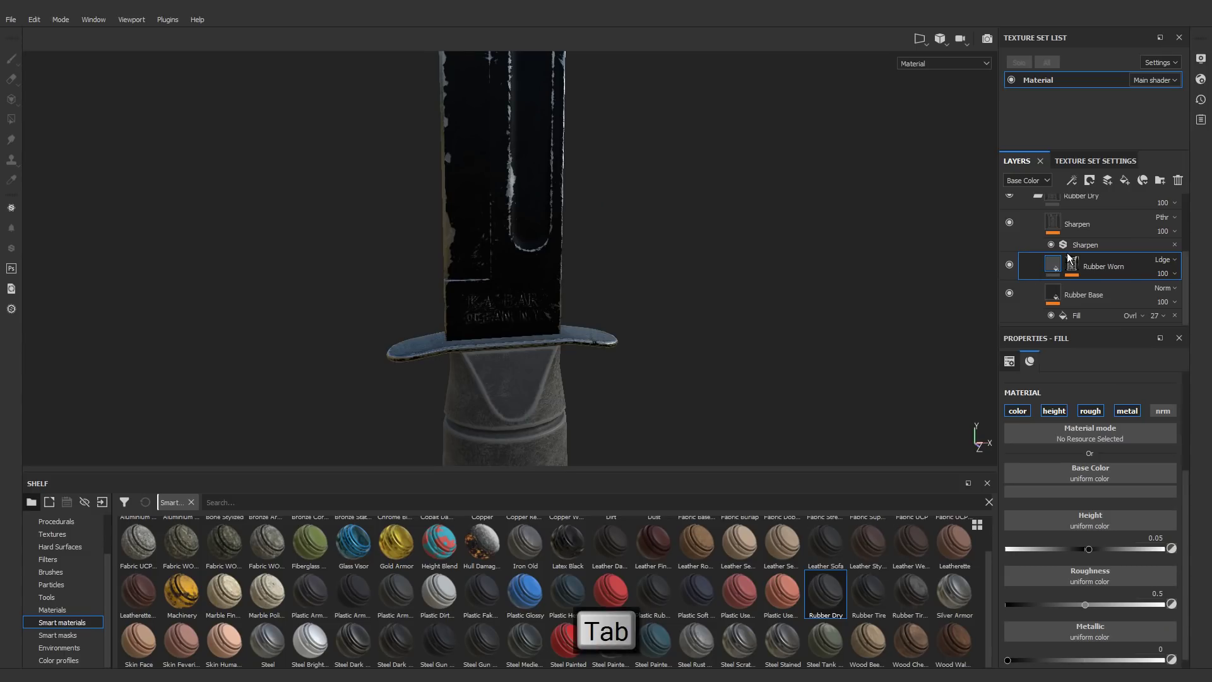
Step: Lighten the base color of the Black Paint layer in the Blade folder to a value of 0.010
scroll(1052, 262, up, 3)
click(1025, 209)
click(1040, 306)
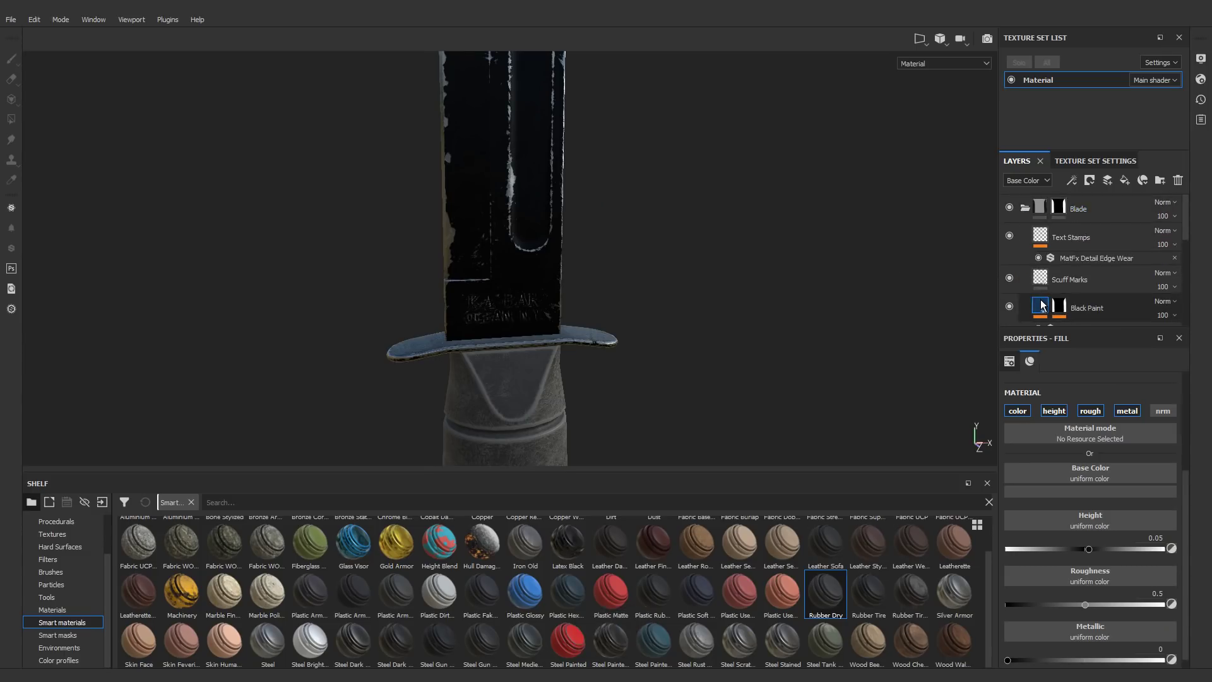
click(1065, 493)
drag(1192, 616, 1192, 614)
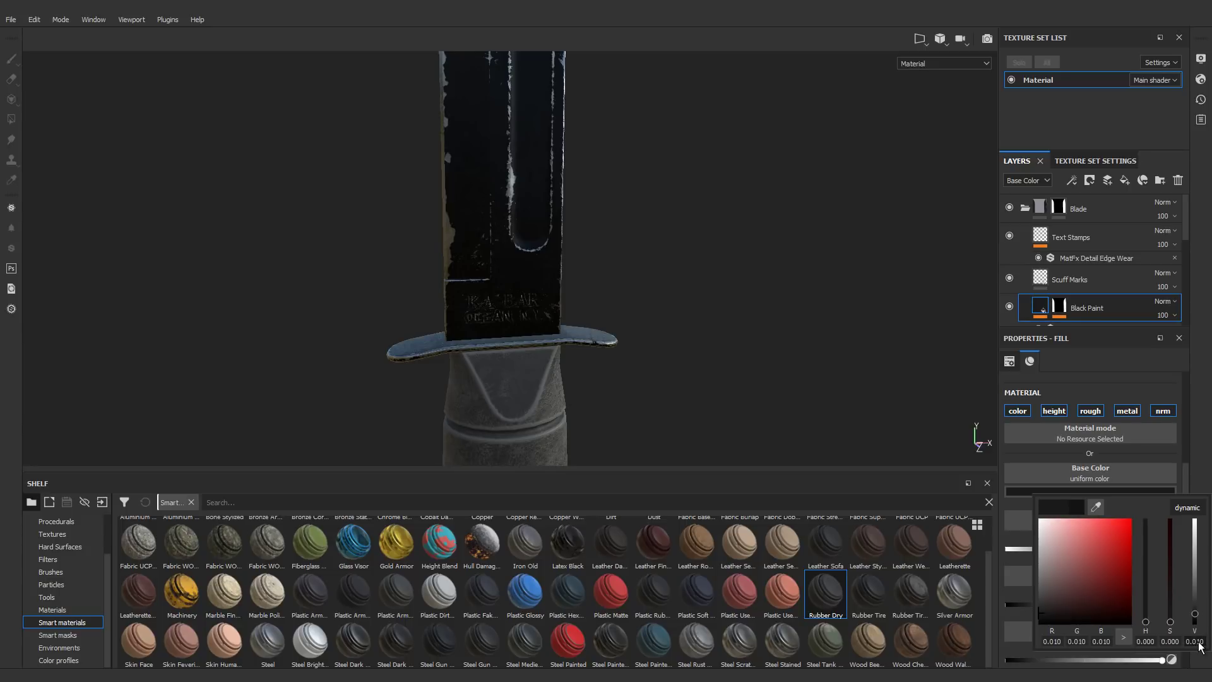
alt+drag(470, 265, 507, 254)
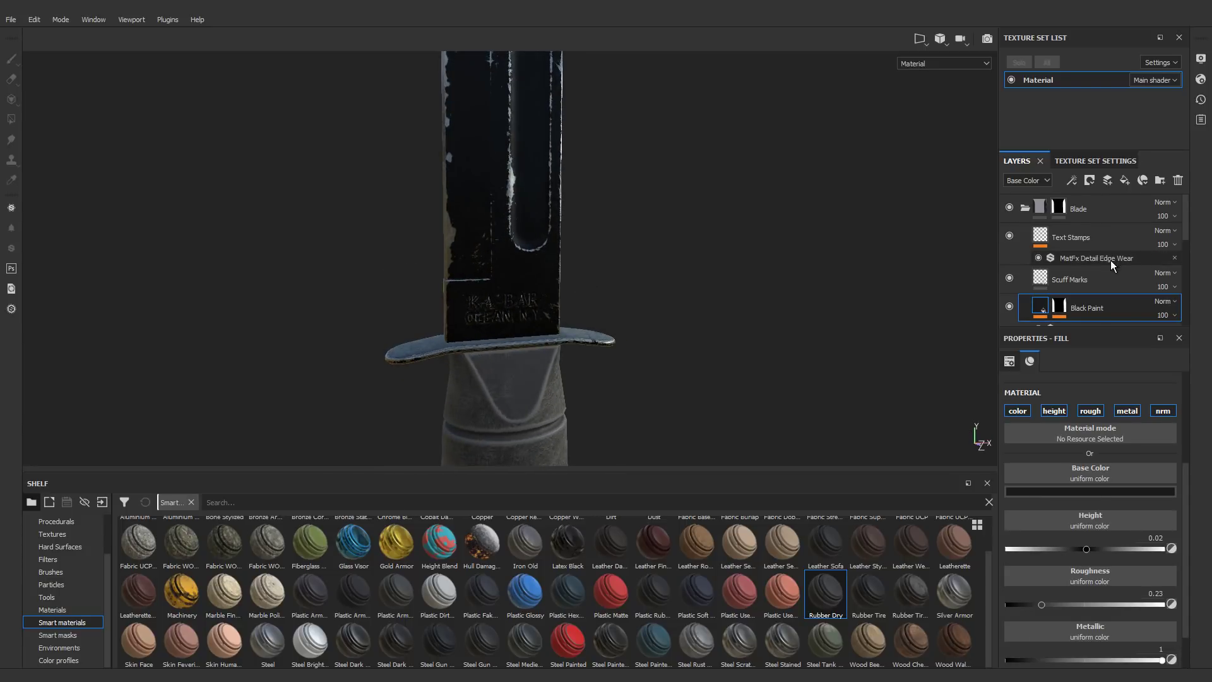
Step: Collapse the Blade folder and set the Handguard and Pommel folder's Black Paint base color to a value of 0.01
click(1023, 209)
click(1023, 210)
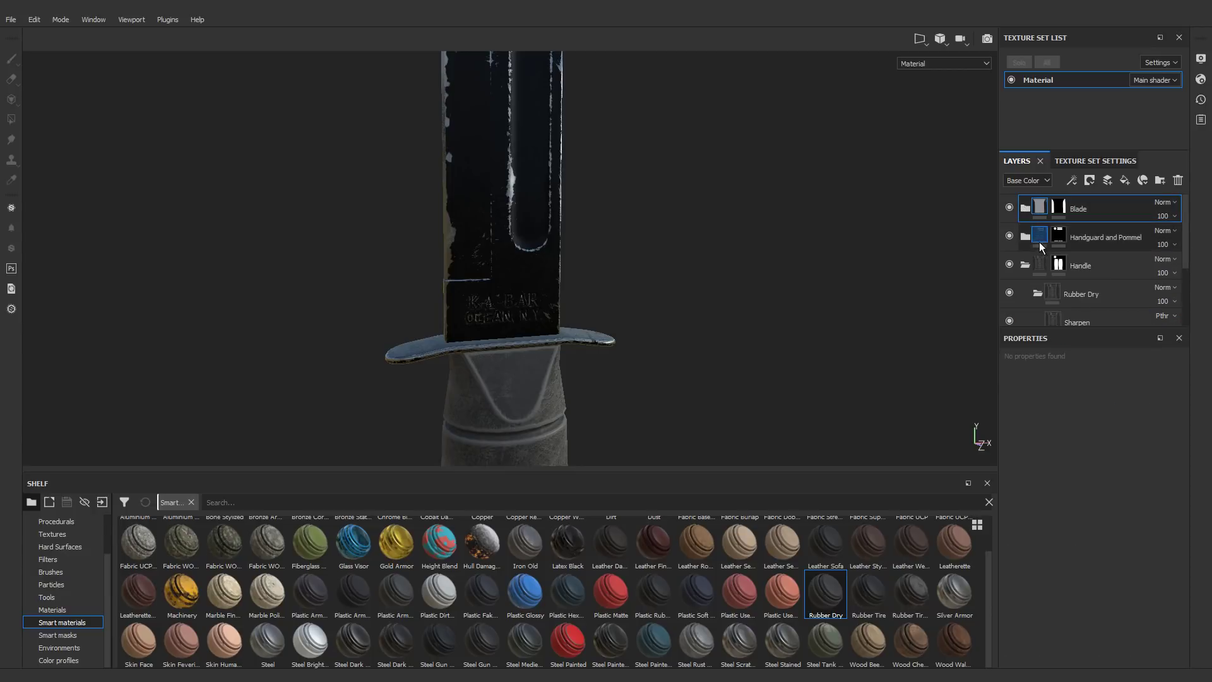
click(1023, 236)
scroll(1076, 262, down, 1)
click(1051, 255)
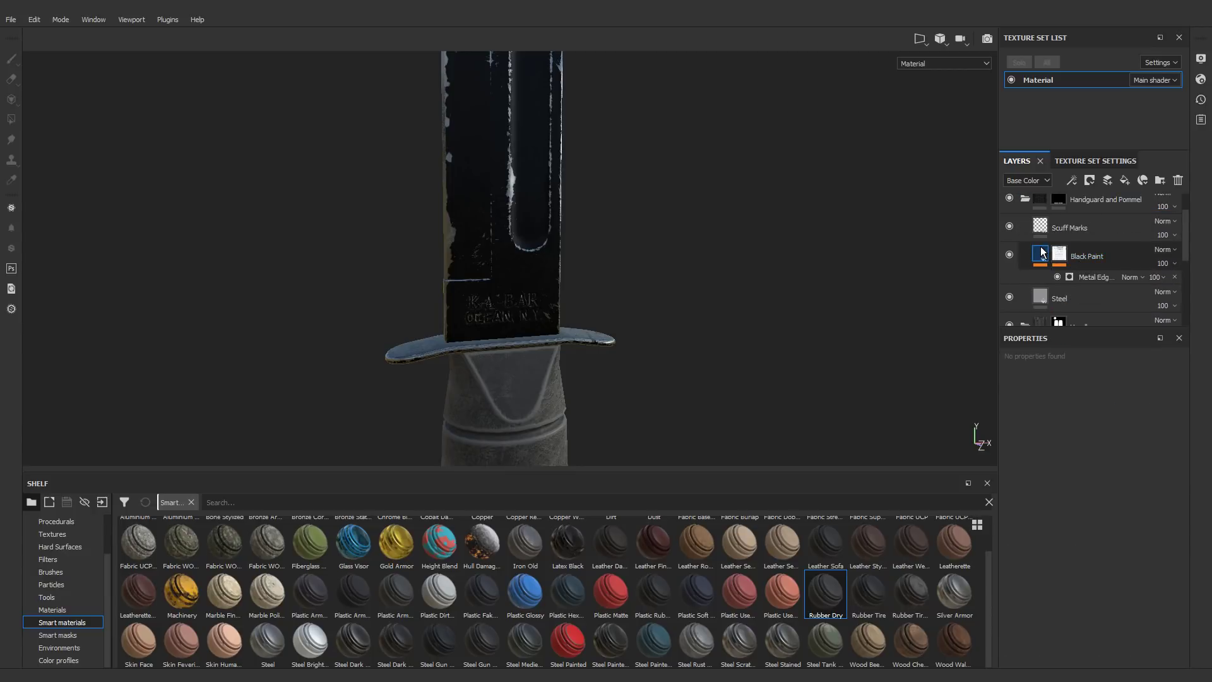
click(1088, 492)
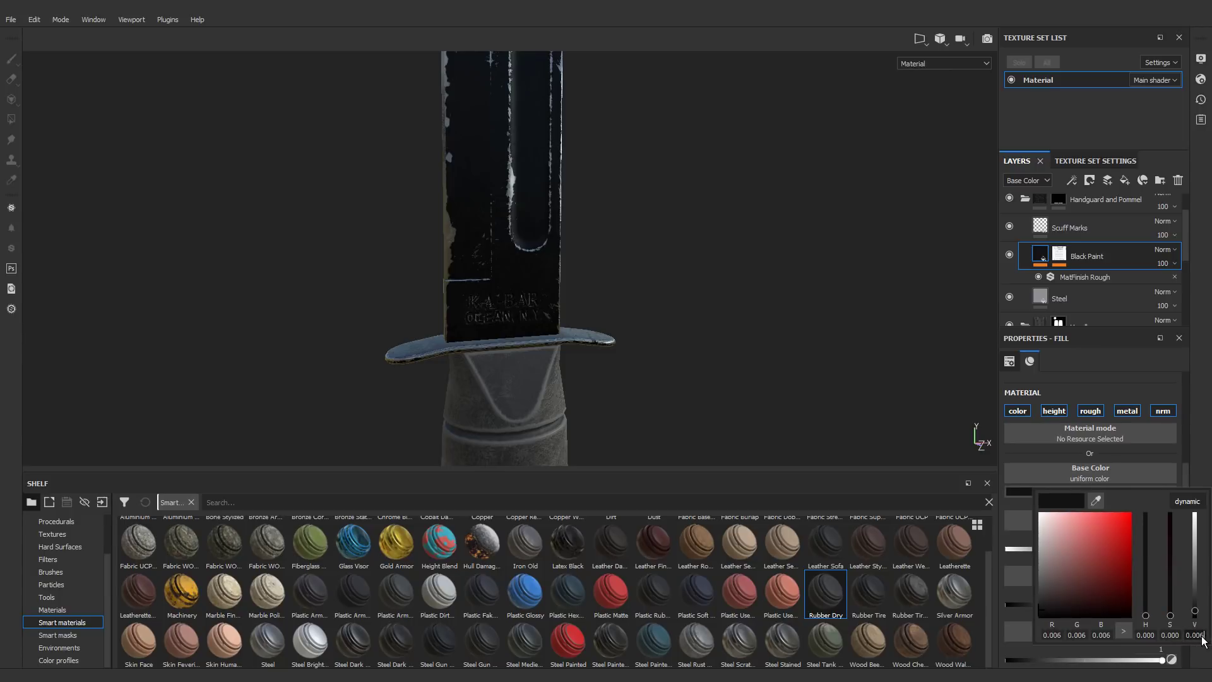
key(BackSpace)
key(BackSpace)
text(1)
click(1170, 462)
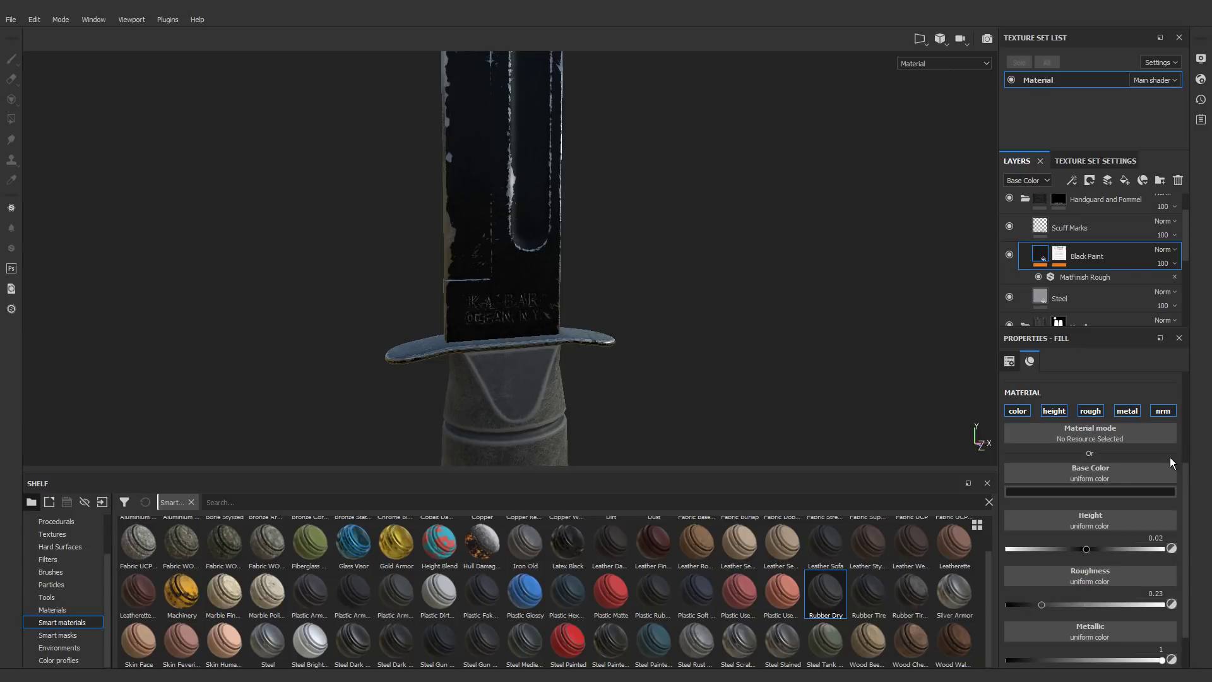
Step: Examine the paint and rubber on the blade, the handle and up close on the pommel
alt+drag(441, 219, 539, 257)
scroll(539, 257, down, 3)
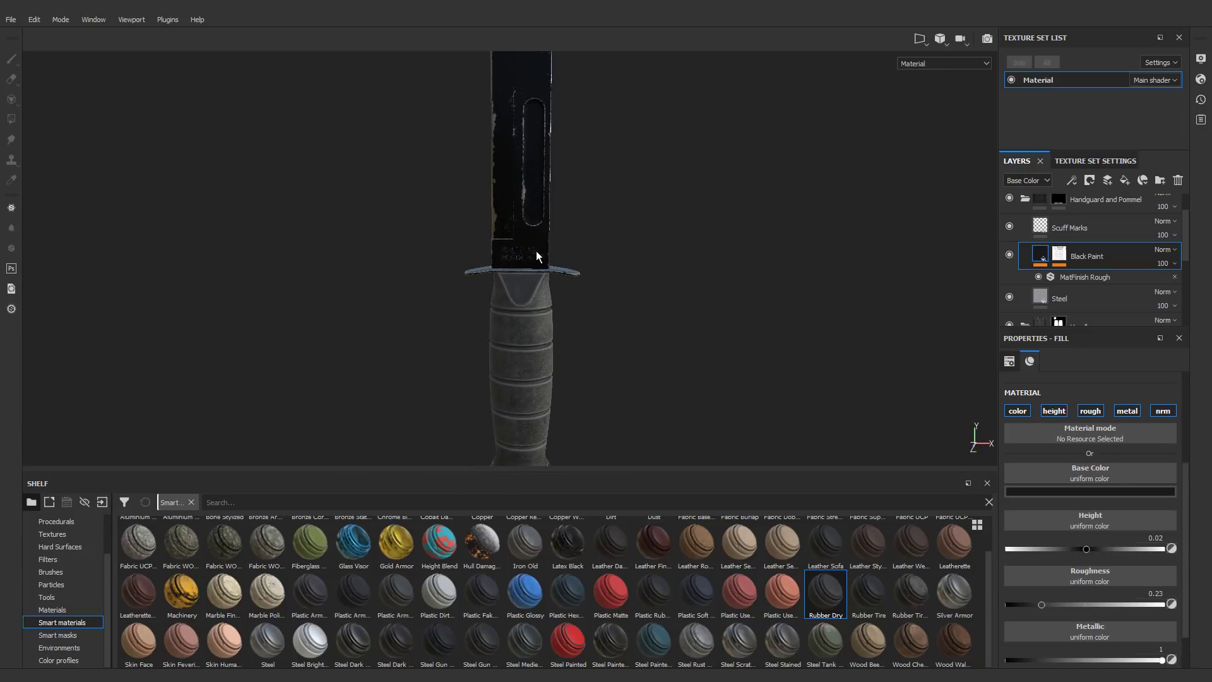
scroll(518, 224, down, 3)
alt+middle_drag(518, 225, 467, 268)
shift+right_drag(467, 267, 539, 344)
scroll(462, 444, up, 5)
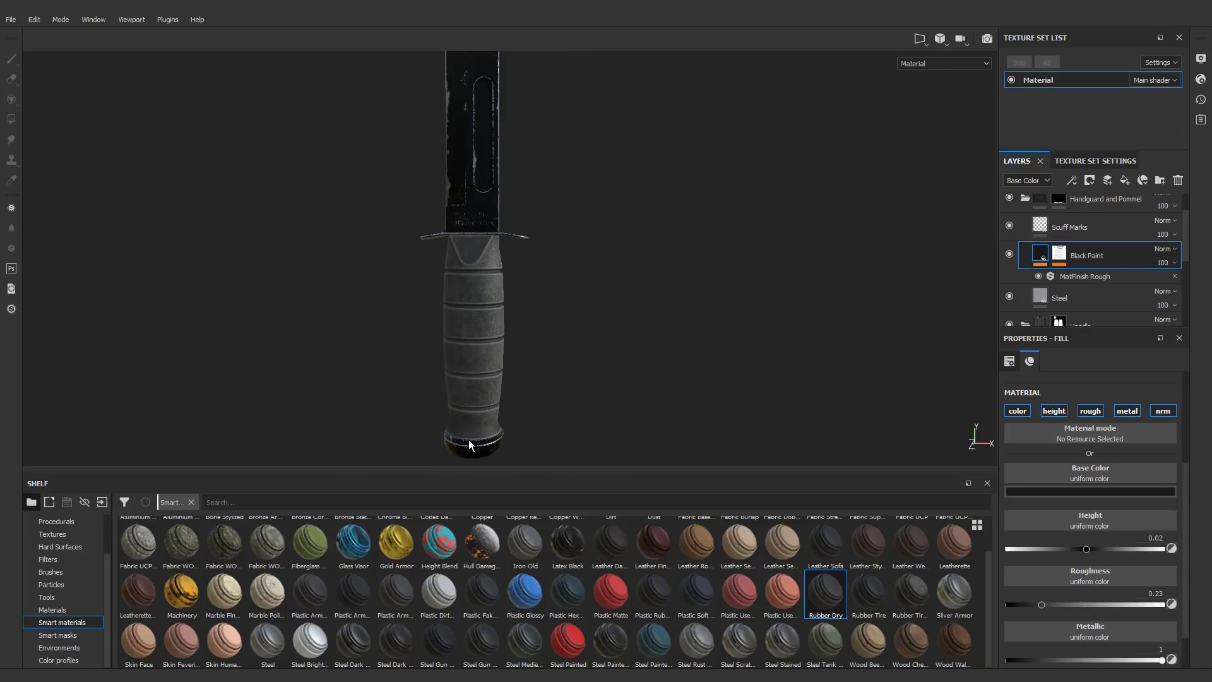
scroll(474, 421, up, 3)
alt+middle_drag(474, 420, 514, 361)
scroll(513, 361, up, 3)
alt+drag(513, 361, 586, 271)
alt+drag(449, 294, 422, 361)
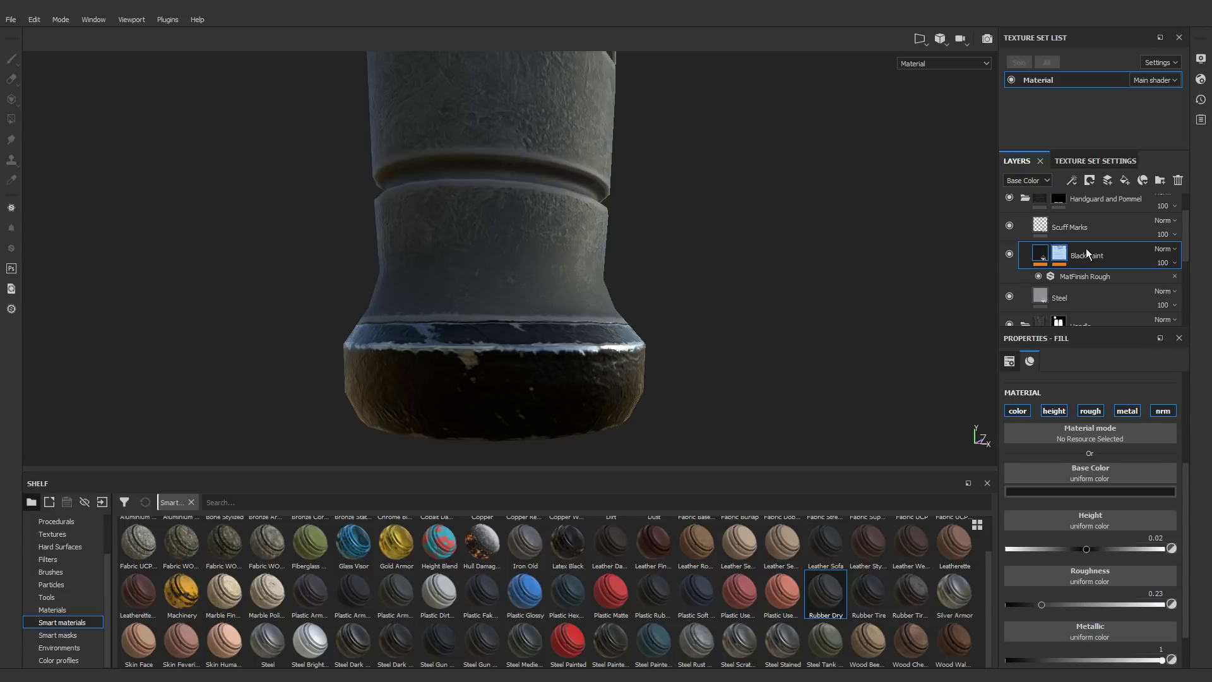
Step: Set the Handguard and Pommel folder's blend mode to Replace for the Height channel and check the pommel's surface
scroll(1081, 239, up, 1)
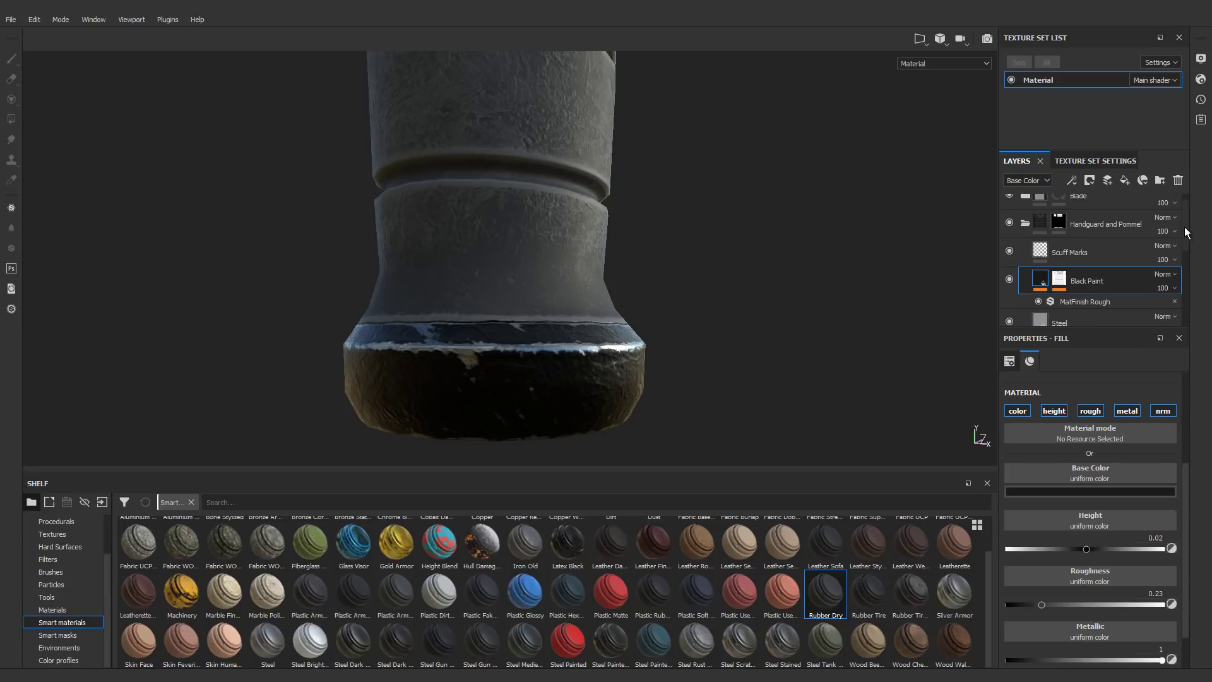
click(1091, 226)
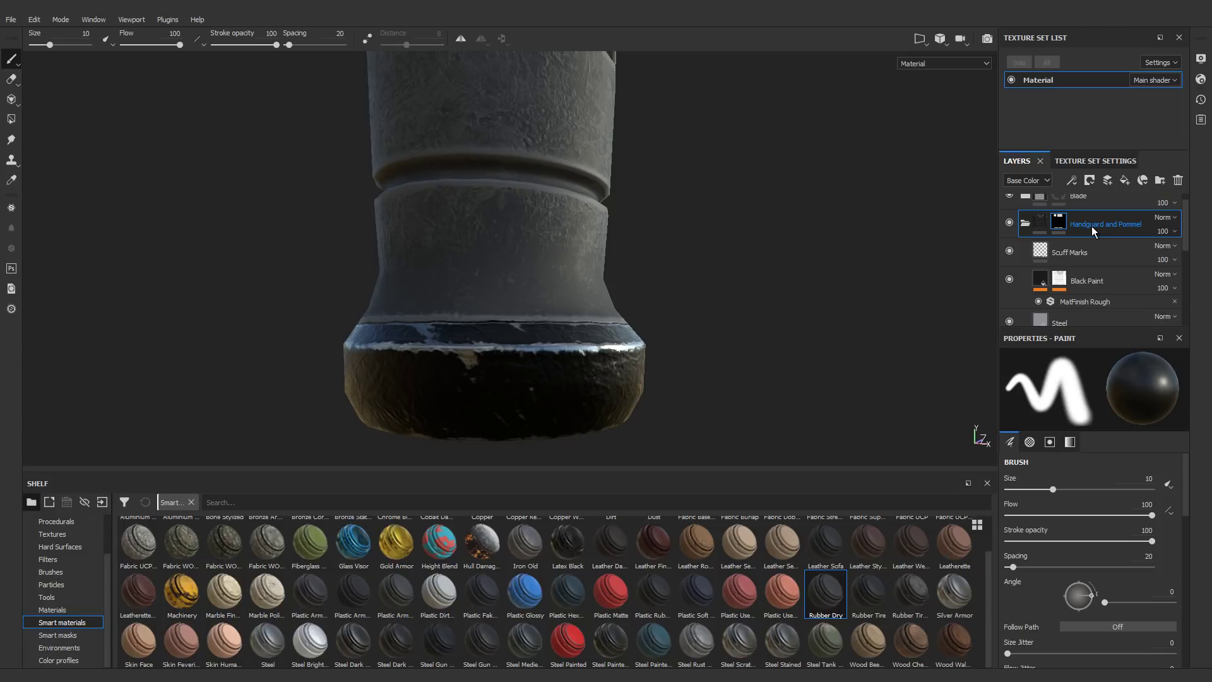
click(1035, 181)
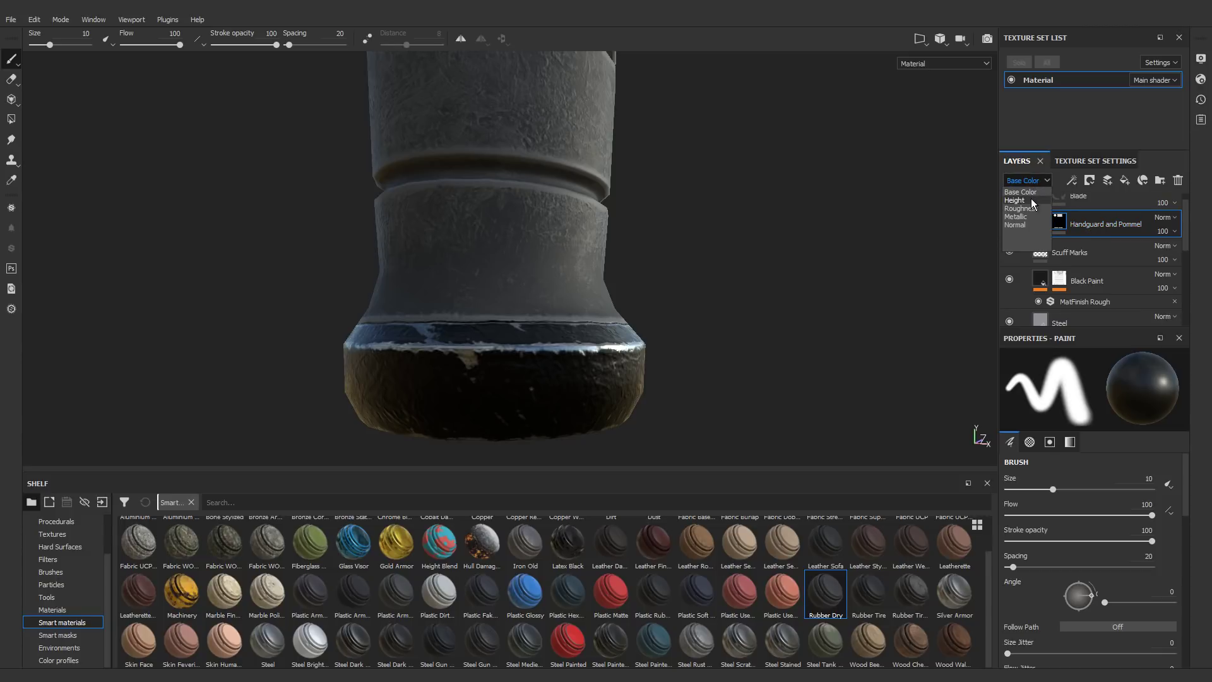
click(1032, 201)
click(1176, 218)
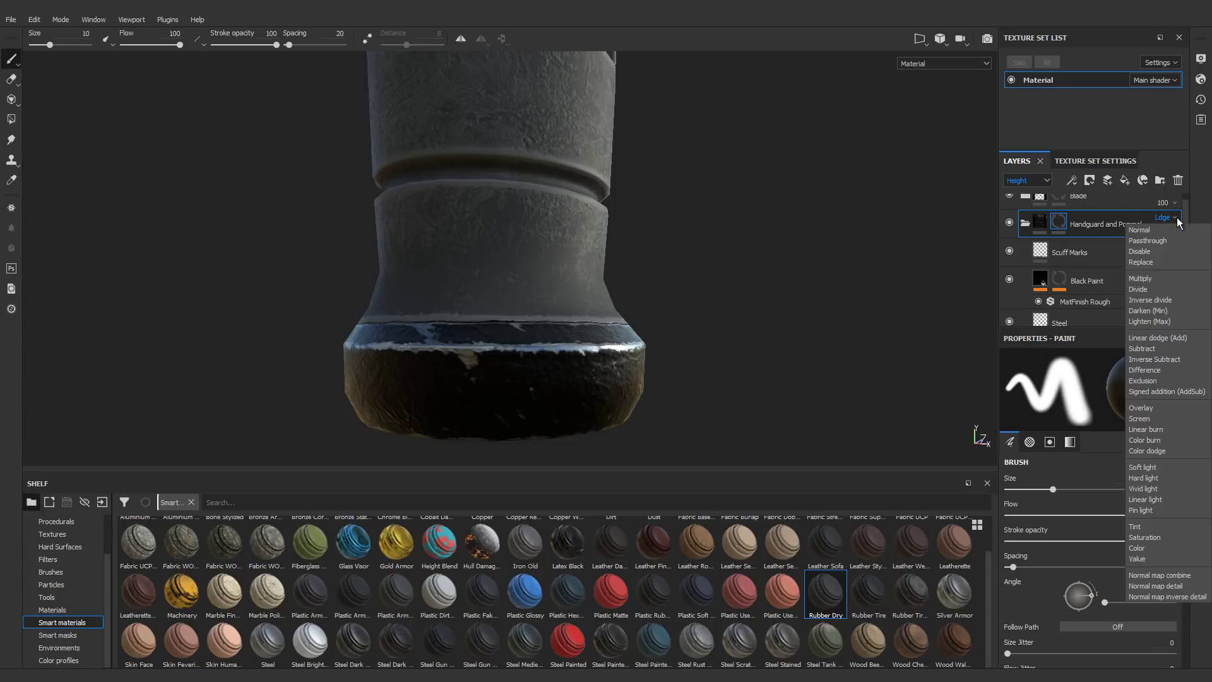
click(1166, 262)
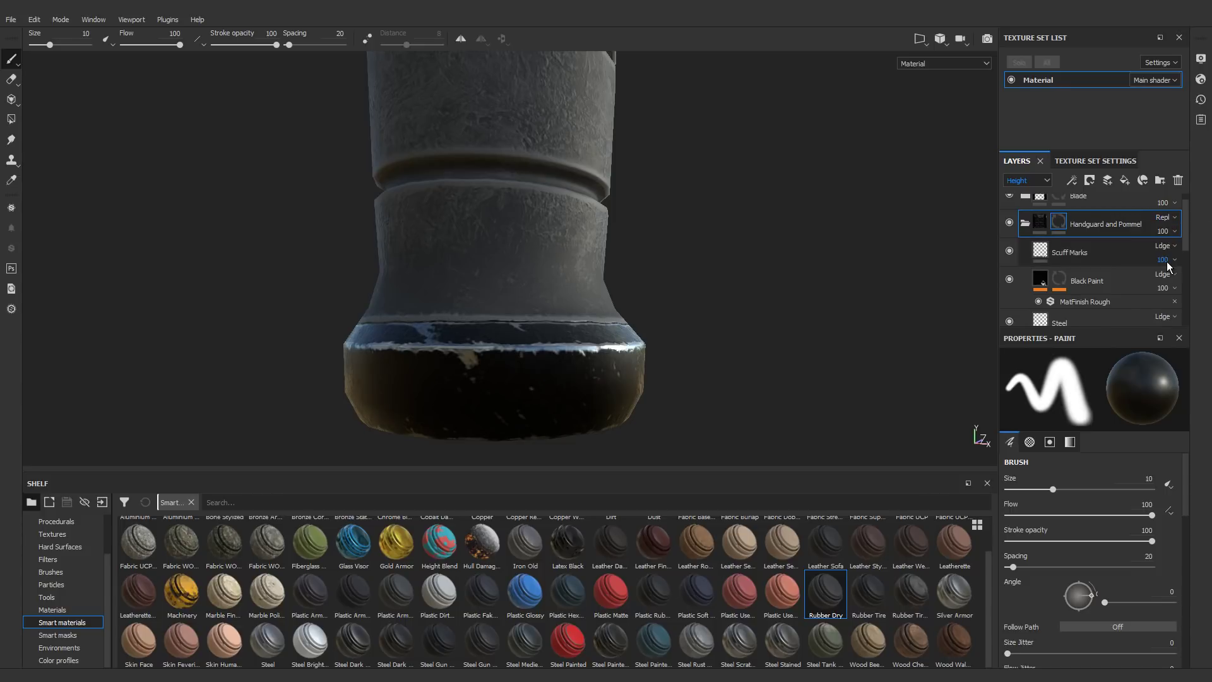
mouse_move(496, 375)
alt+mouse_down()
mouse_move(504, 344)
mouse_move(504, 367)
alt+mouse_up()
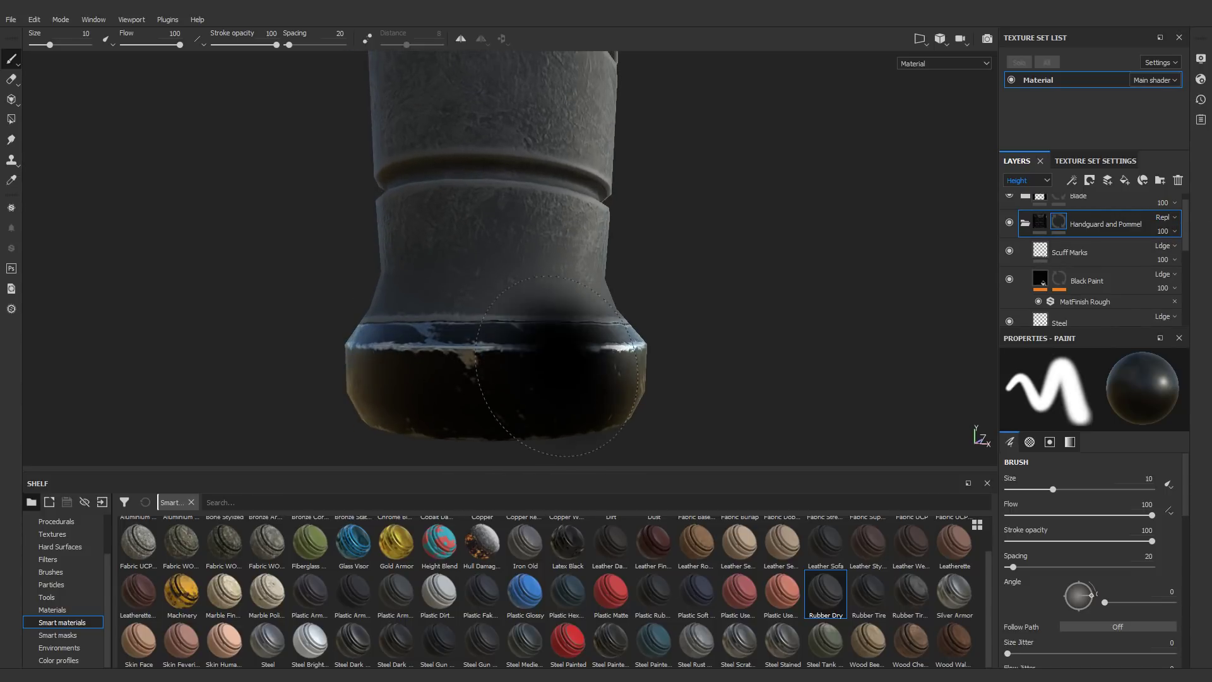
scroll(569, 381, down, 1)
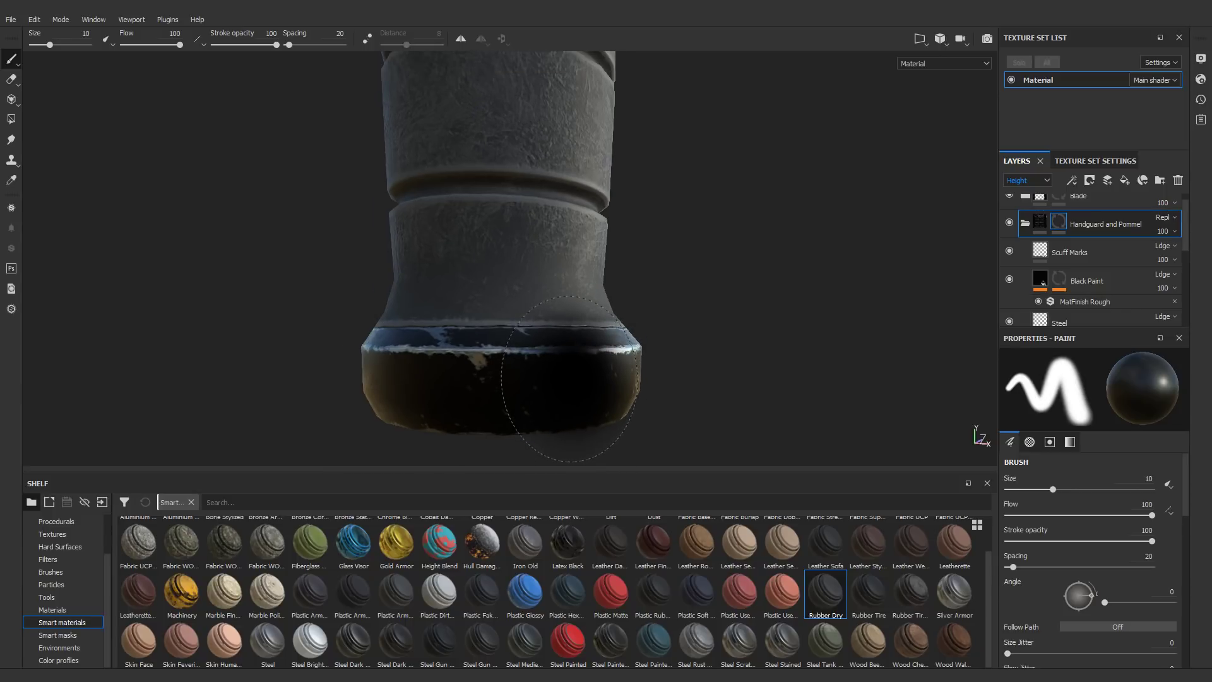
scroll(569, 379, down, 6)
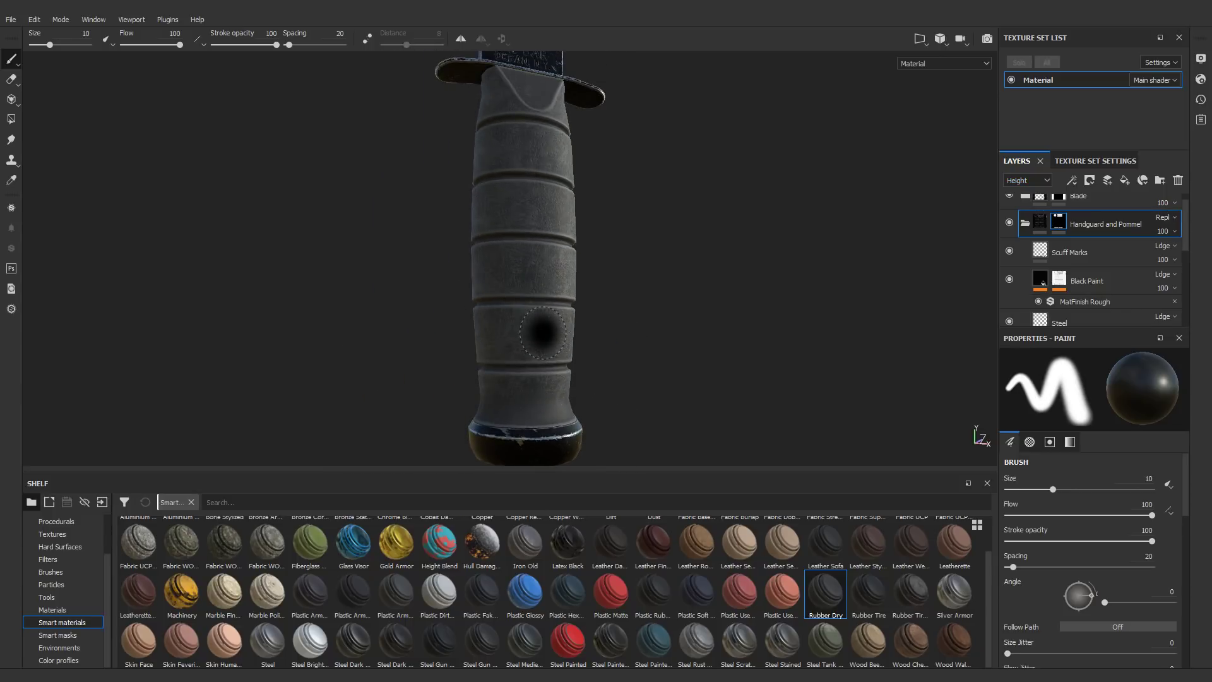
Step: Return the layer stack to the Base Color channel and collapse its folders, with the Blade folder selected
click(1015, 182)
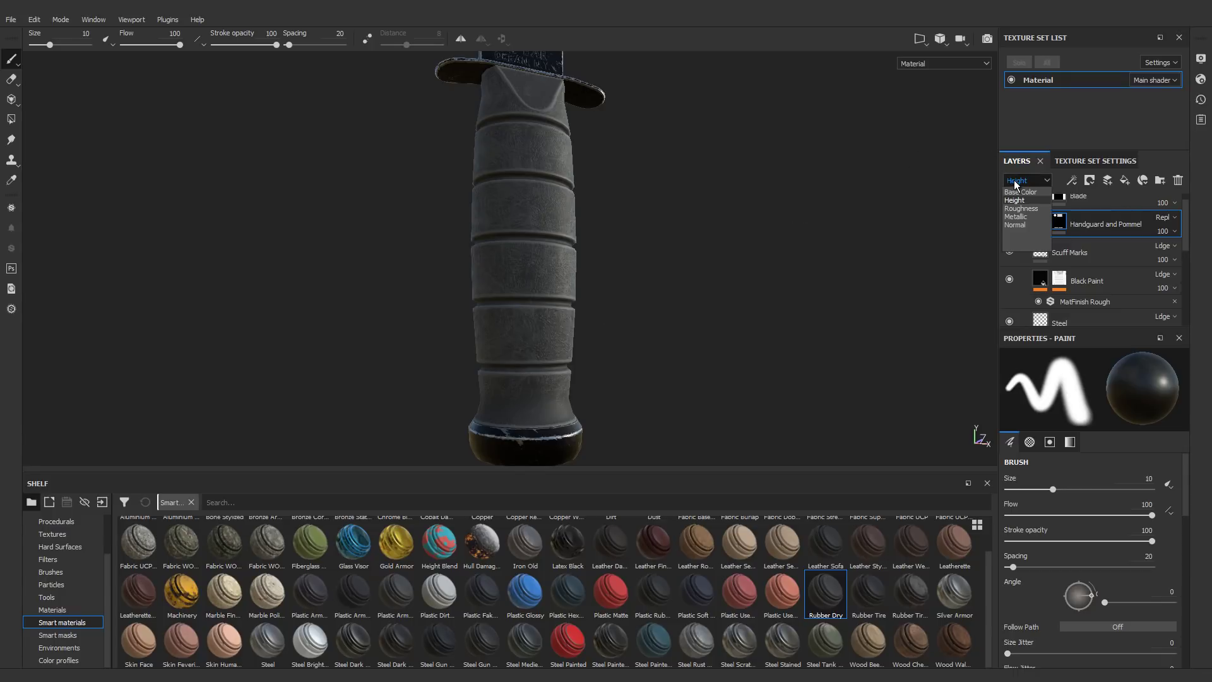
click(1021, 191)
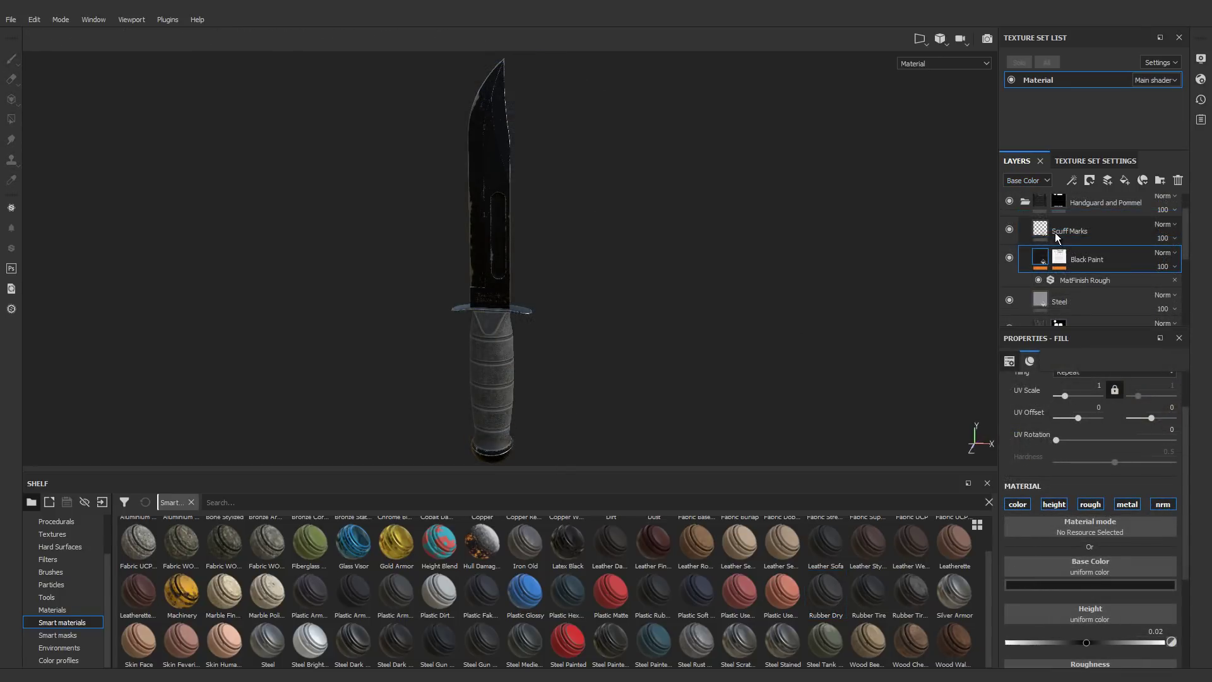
click(1025, 202)
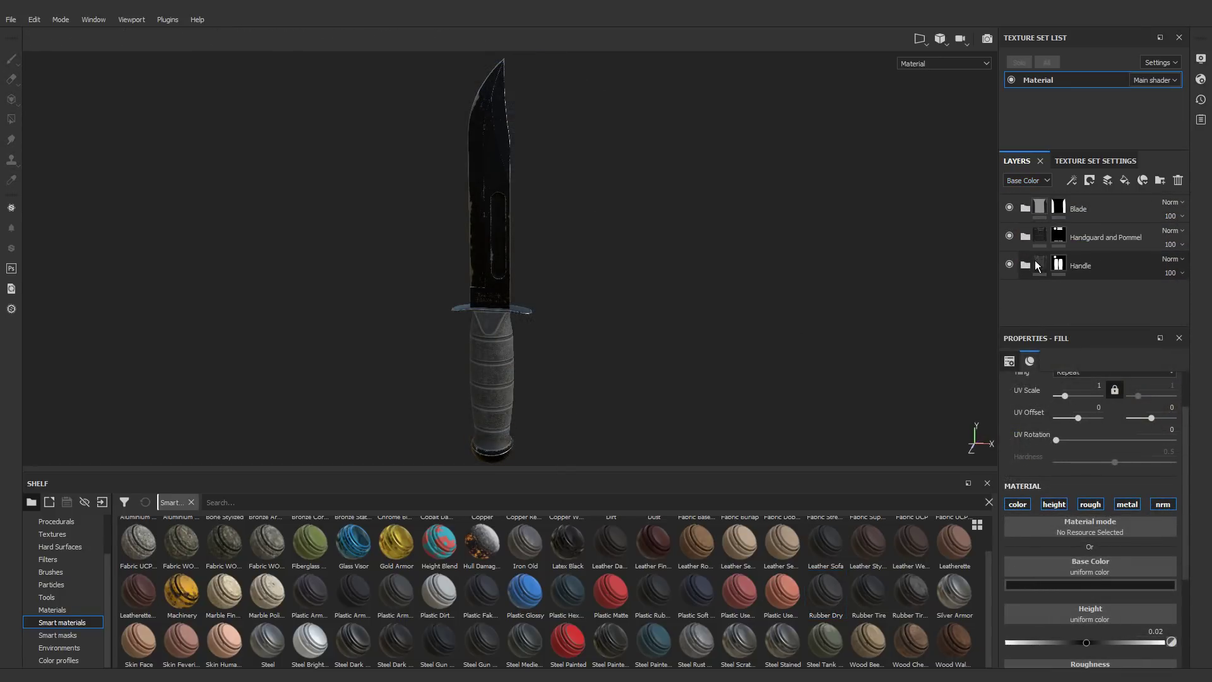
click(1094, 213)
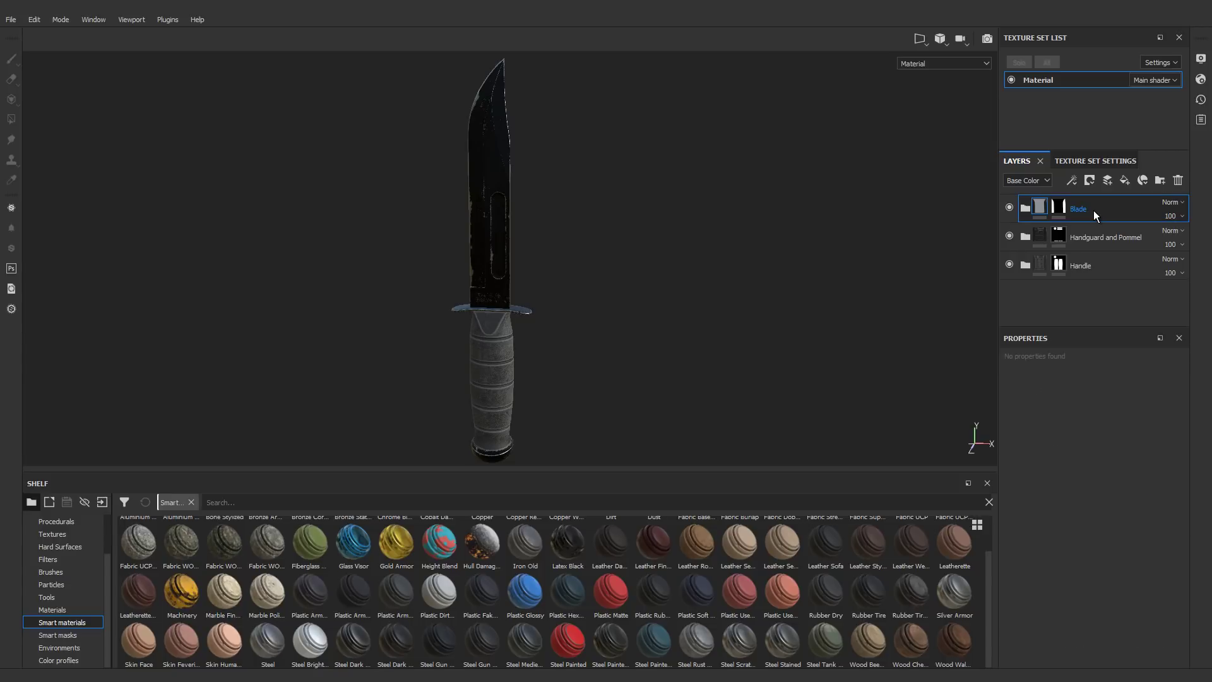
Step: Add a fill layer above the Blade folder and give it the Leather bag material
click(1122, 182)
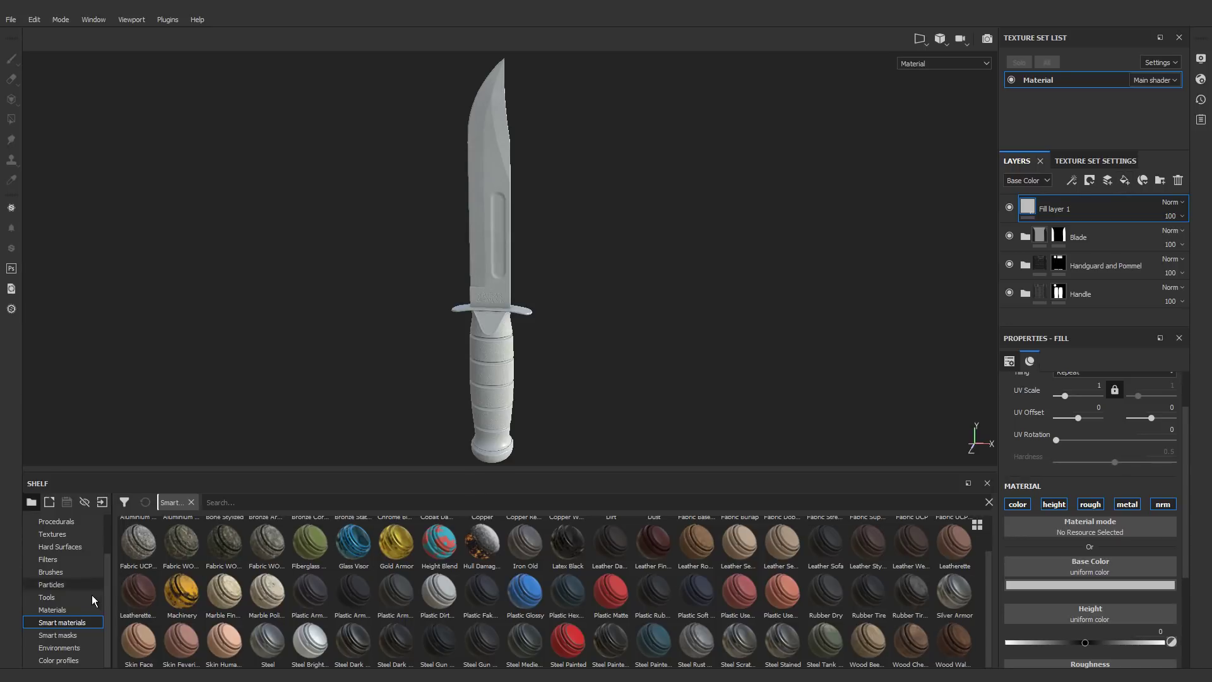
click(70, 610)
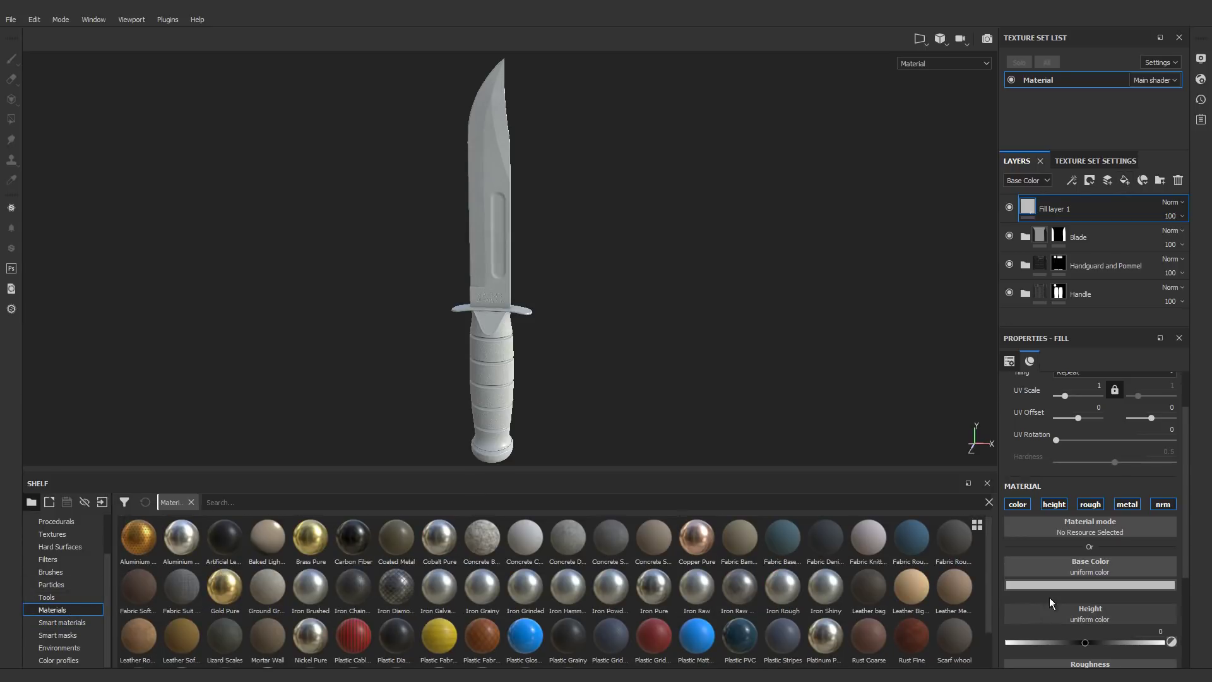
click(864, 592)
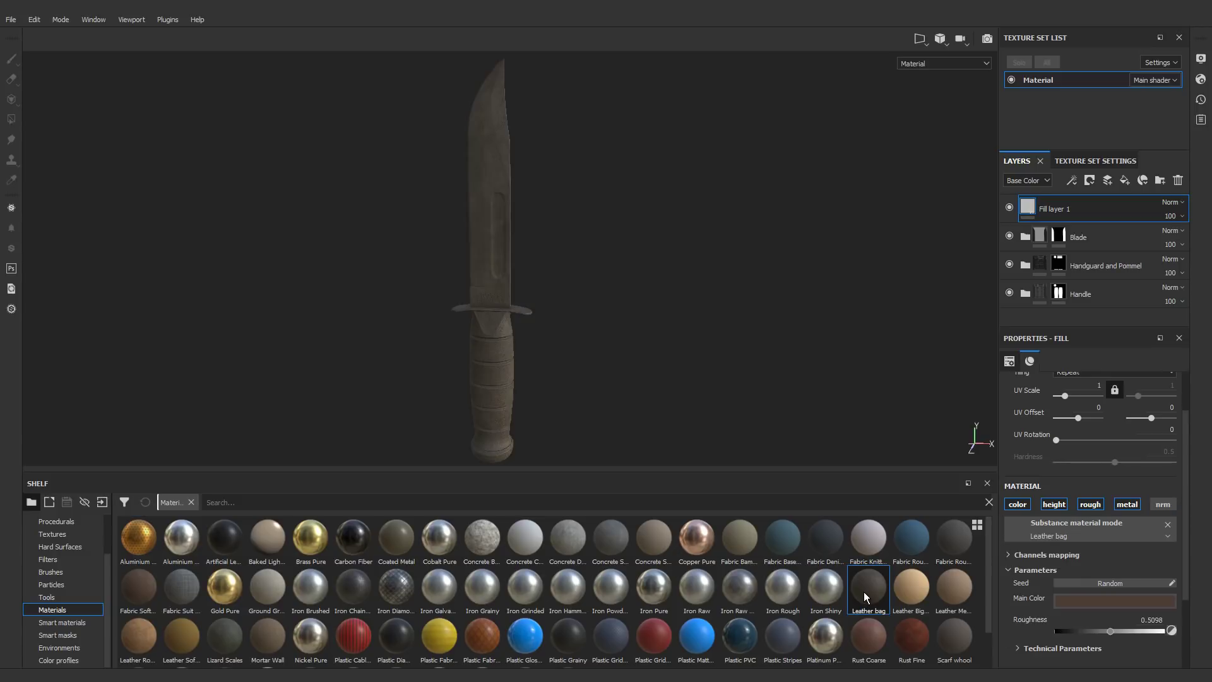
Step: Examine the leather material up close around the stamped text, the handguard and the handle
scroll(483, 355, up, 8)
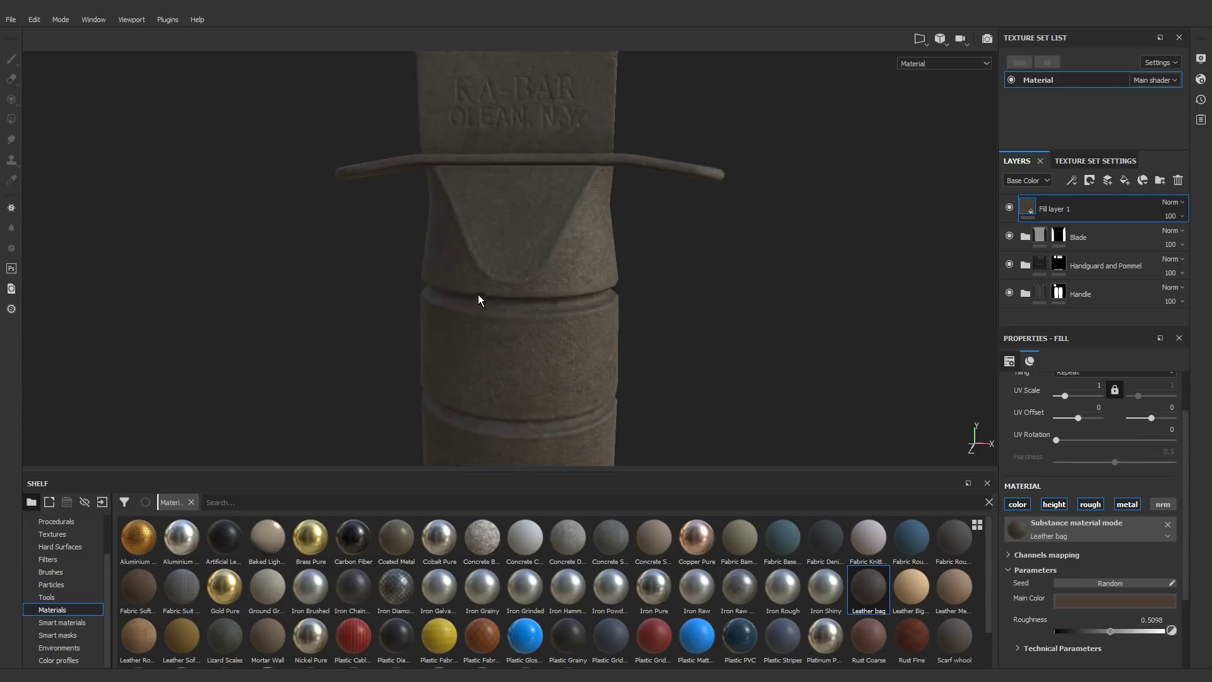
alt+drag(479, 297, 587, 268)
alt+drag(529, 293, 554, 271)
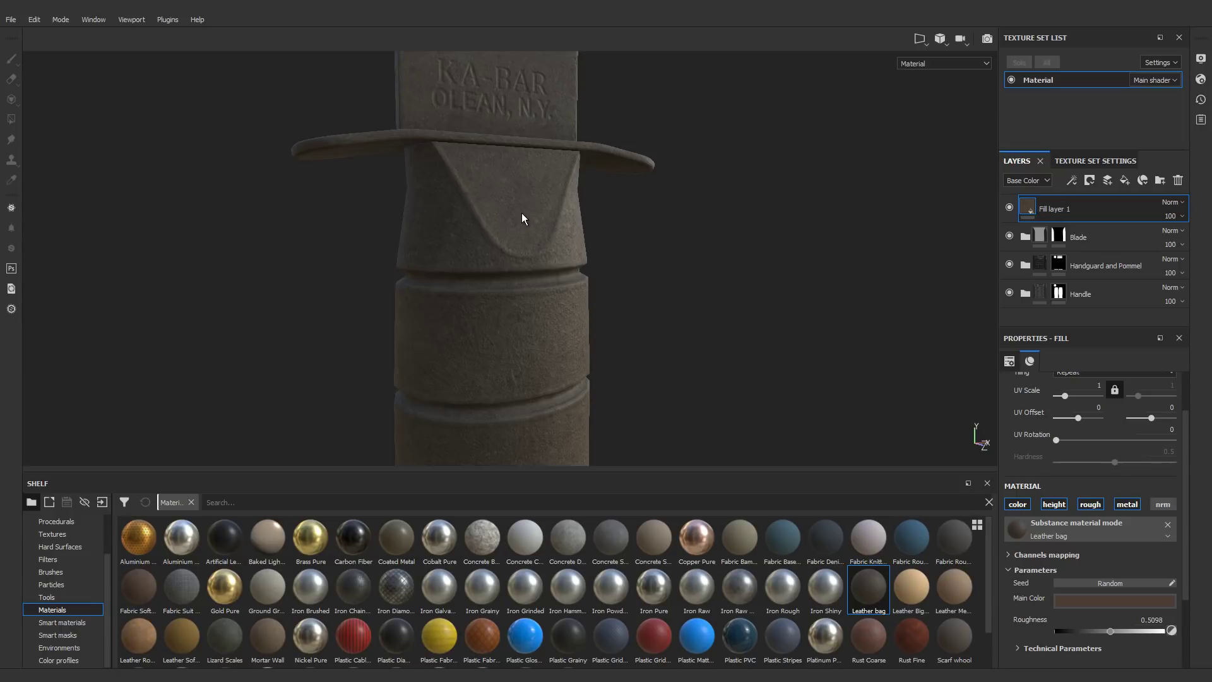
alt+middle_drag(521, 213, 529, 256)
alt+drag(529, 255, 550, 254)
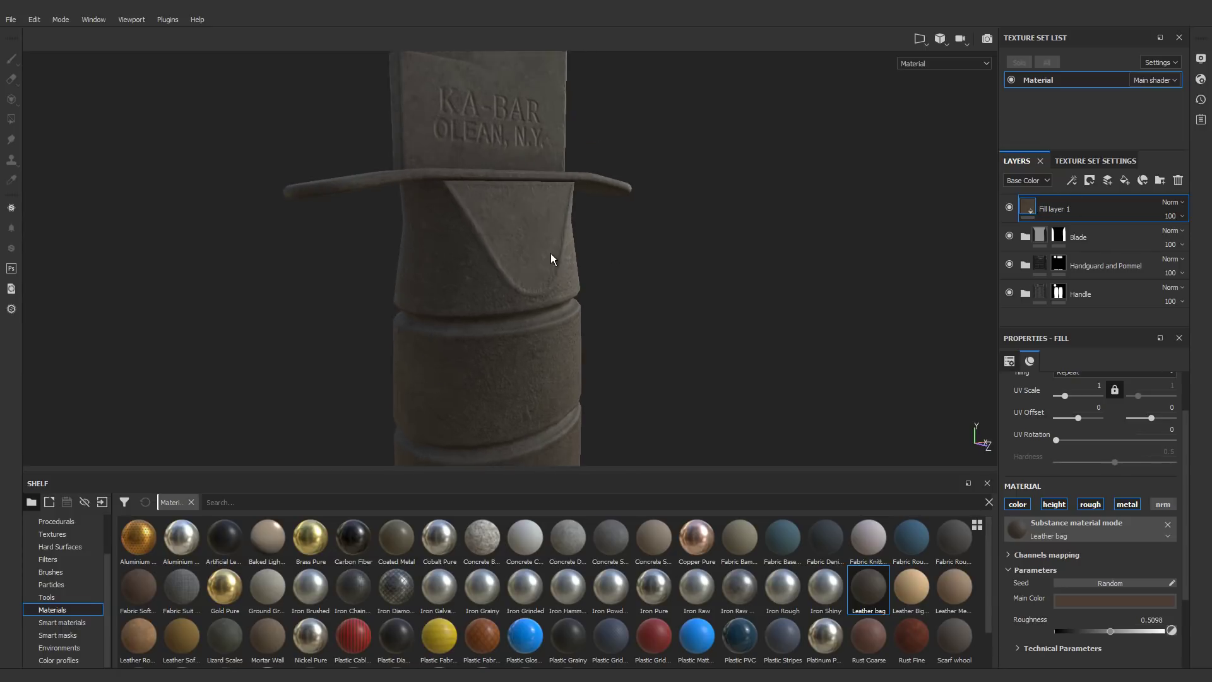
scroll(543, 256, down, 5)
alt+middle_drag(540, 256, 585, 258)
scroll(585, 258, up, 4)
alt+drag(585, 258, 574, 304)
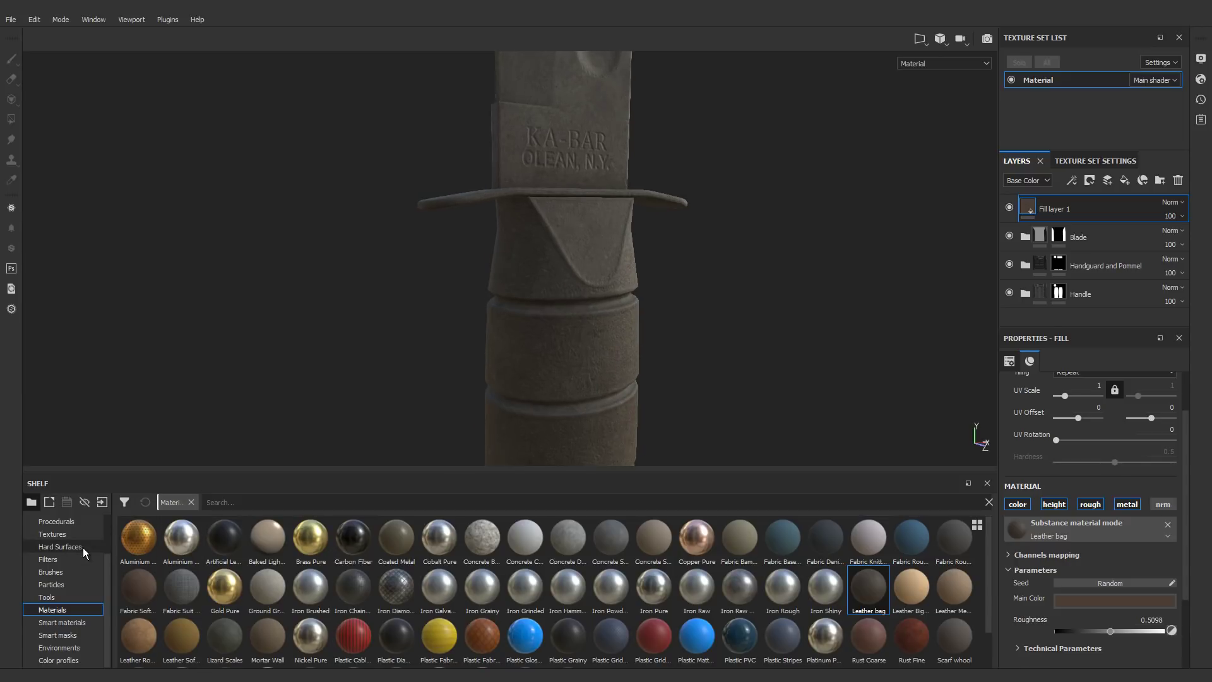
Step: Try the "Moss From..." smart mask on the fill layer and check the dirt along the blade and handle
click(71, 637)
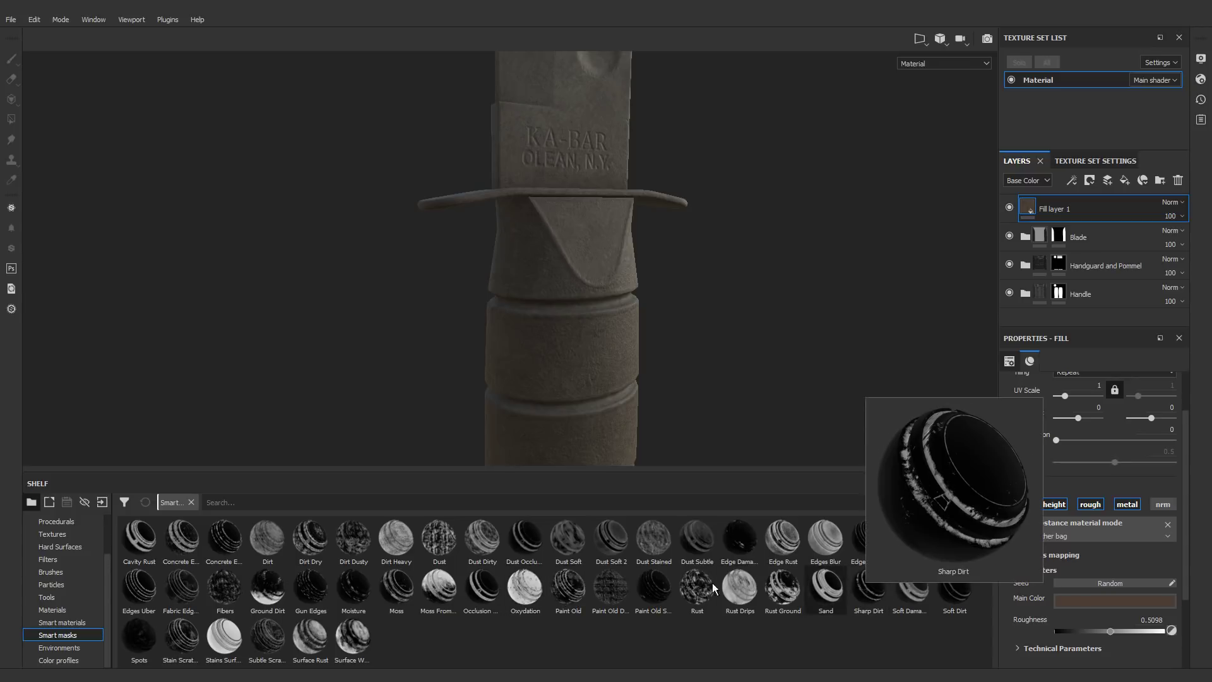
drag(440, 597, 1084, 210)
alt+right_drag(599, 173, 594, 142)
alt+middle_drag(593, 142, 578, 309)
alt+drag(572, 318, 570, 325)
alt+middle_drag(570, 325, 556, 400)
alt+middle_drag(571, 312, 573, 177)
alt+drag(547, 374, 550, 351)
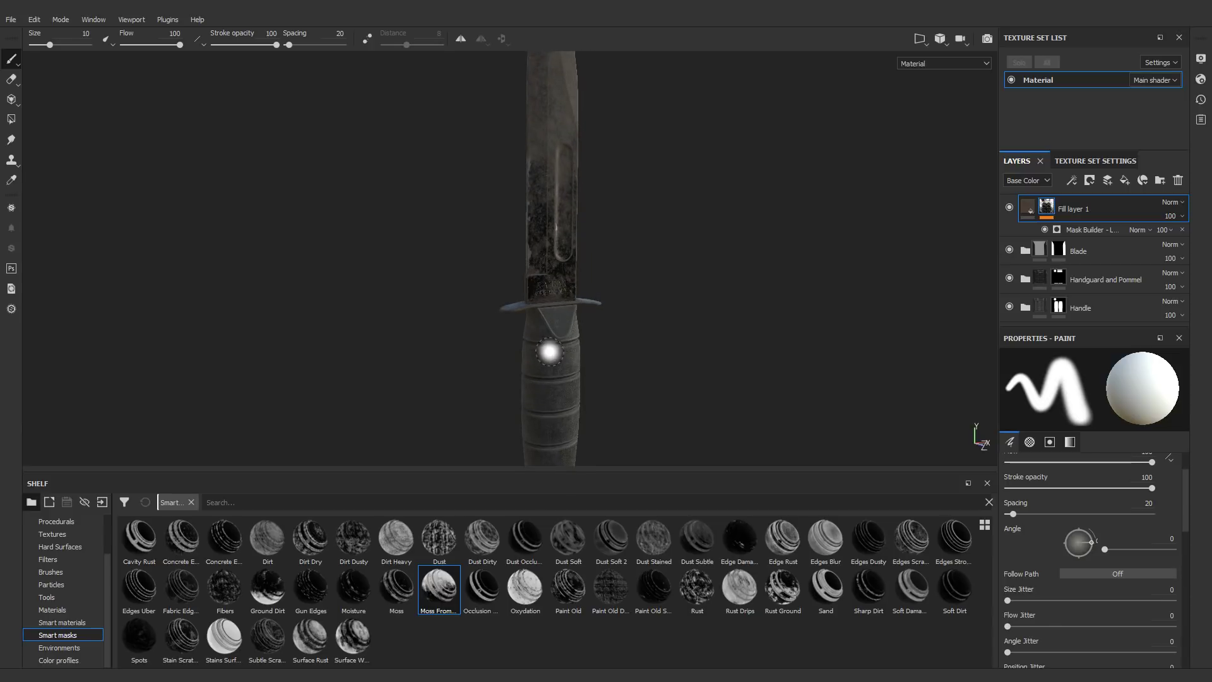
key(ctrl+z)
Step: Apply the Sharp Dirt smart mask to the leather fill layer, check the handguard and grip, and shrink the shelf to enlarge the viewport
scroll(552, 339, up, 3)
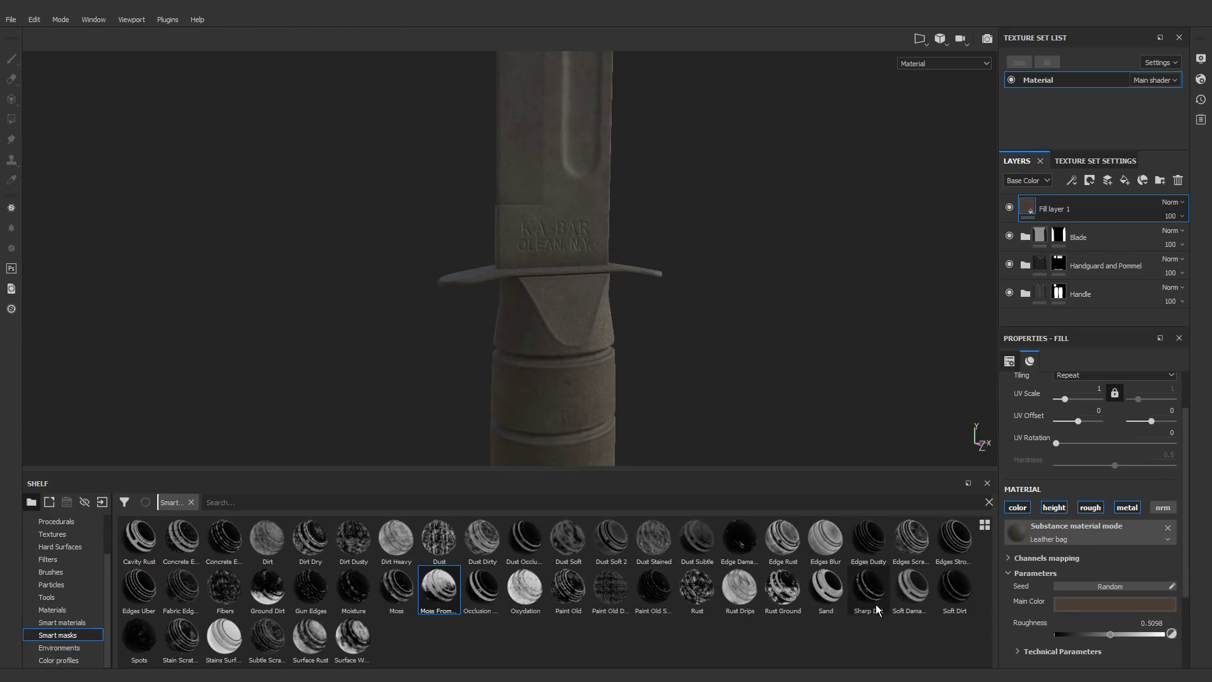
mouse_move(869, 588)
drag(869, 588, 1075, 209)
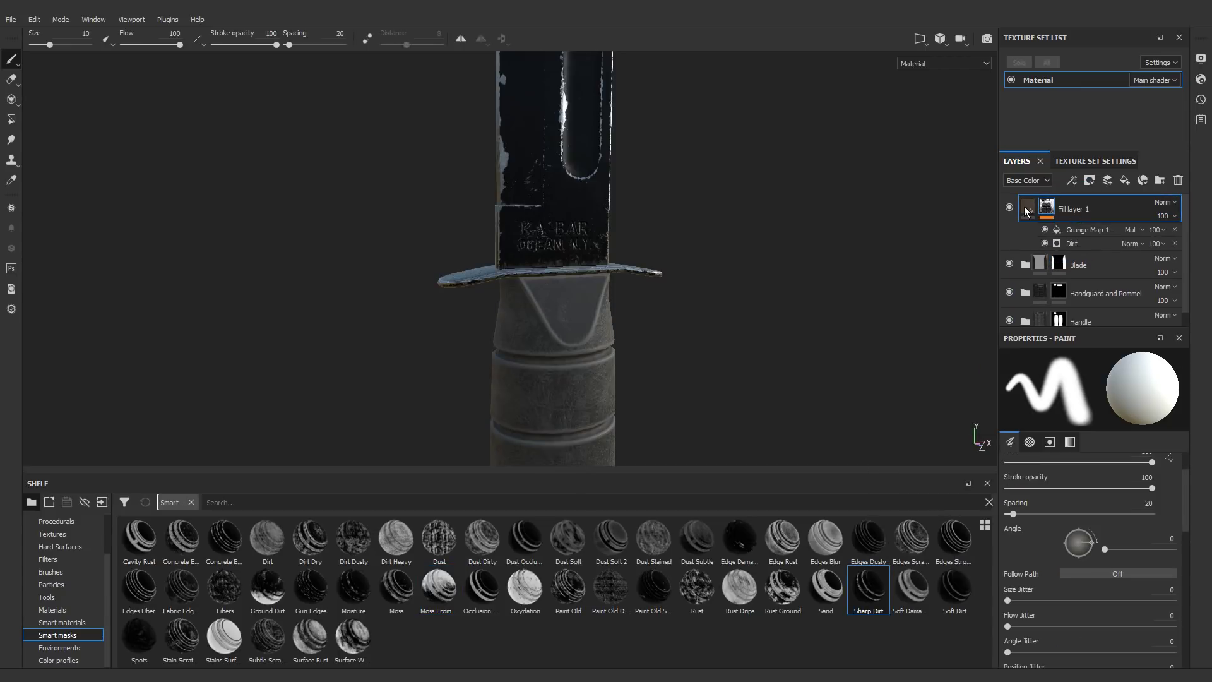
scroll(543, 262, up, 5)
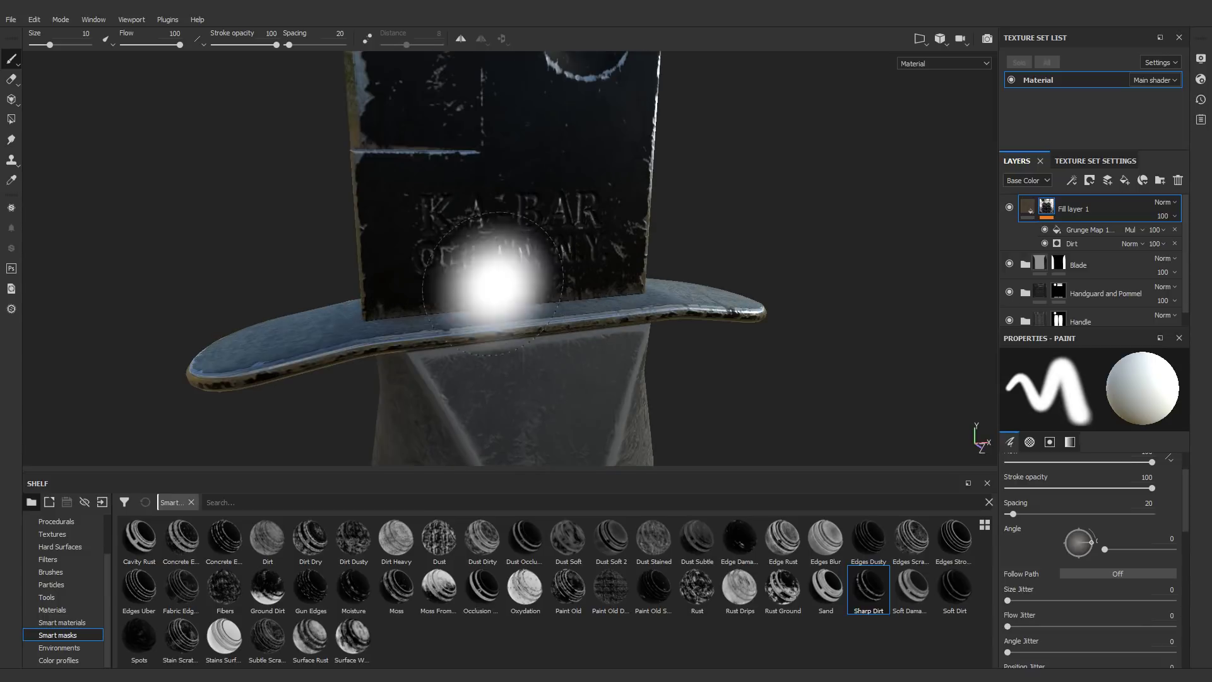
alt+middle_drag(543, 357, 560, 233)
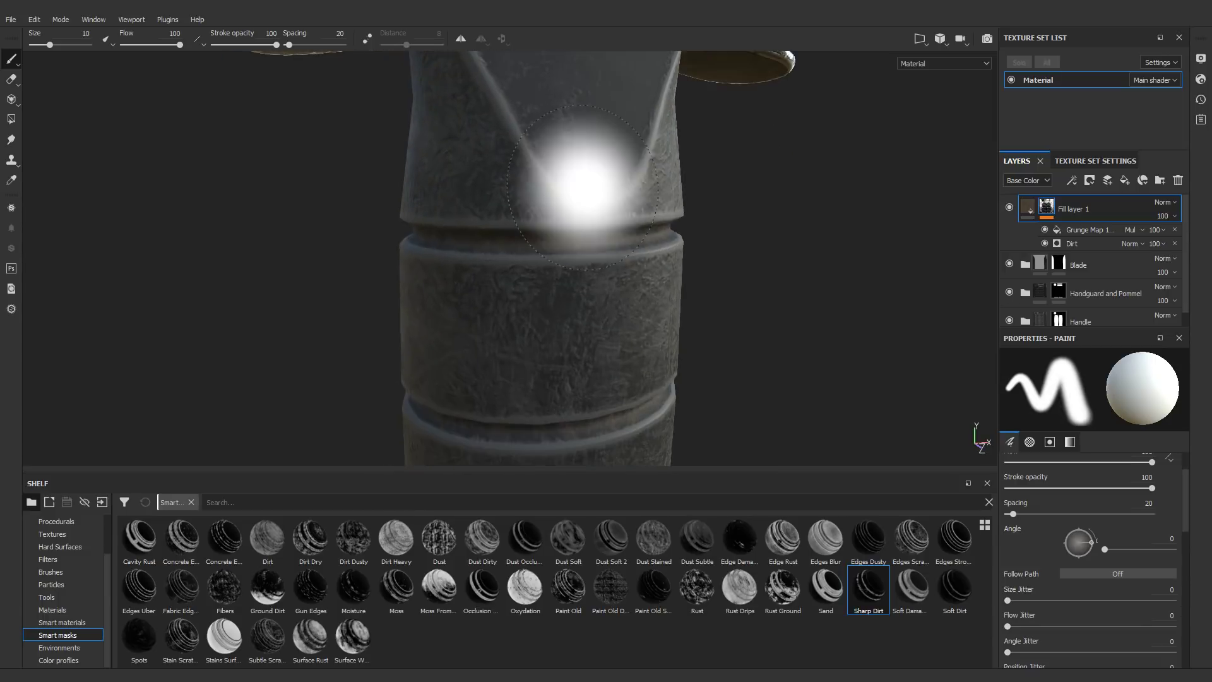
scroll(615, 259, down, 5)
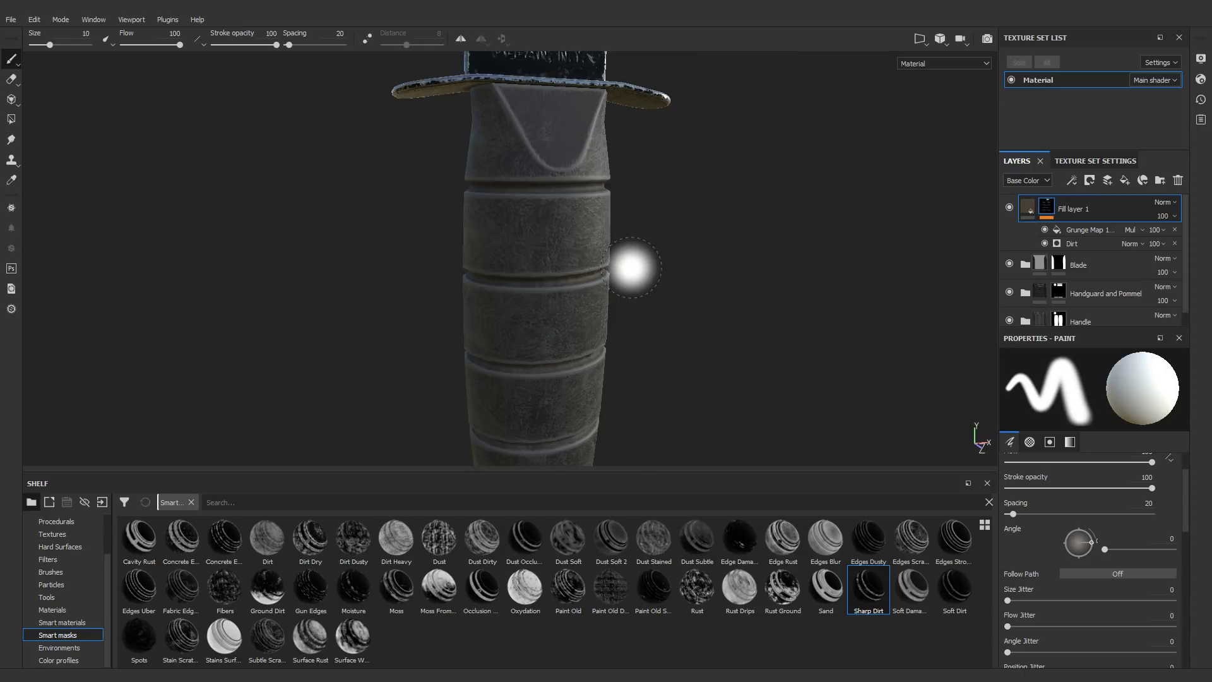
drag(623, 474, 614, 584)
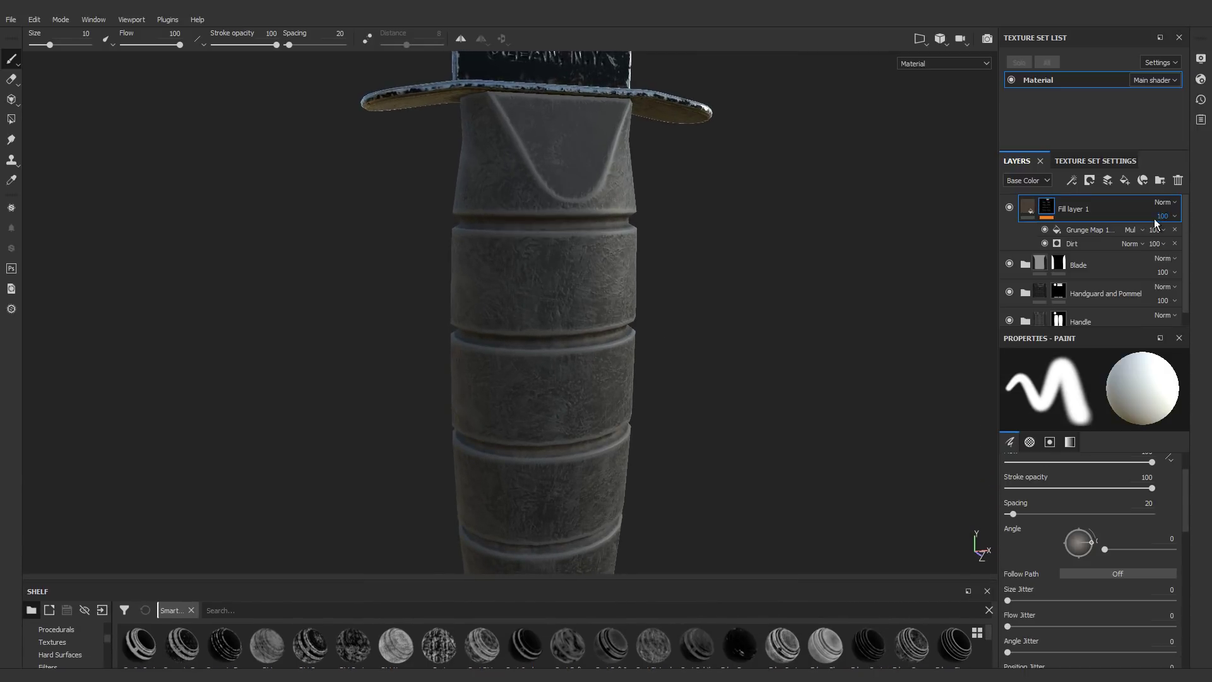
Step: Set the Dirt Level of the fill layer's Dirt generator to 0.5, judging the dirt on the blade and its groove
click(1088, 247)
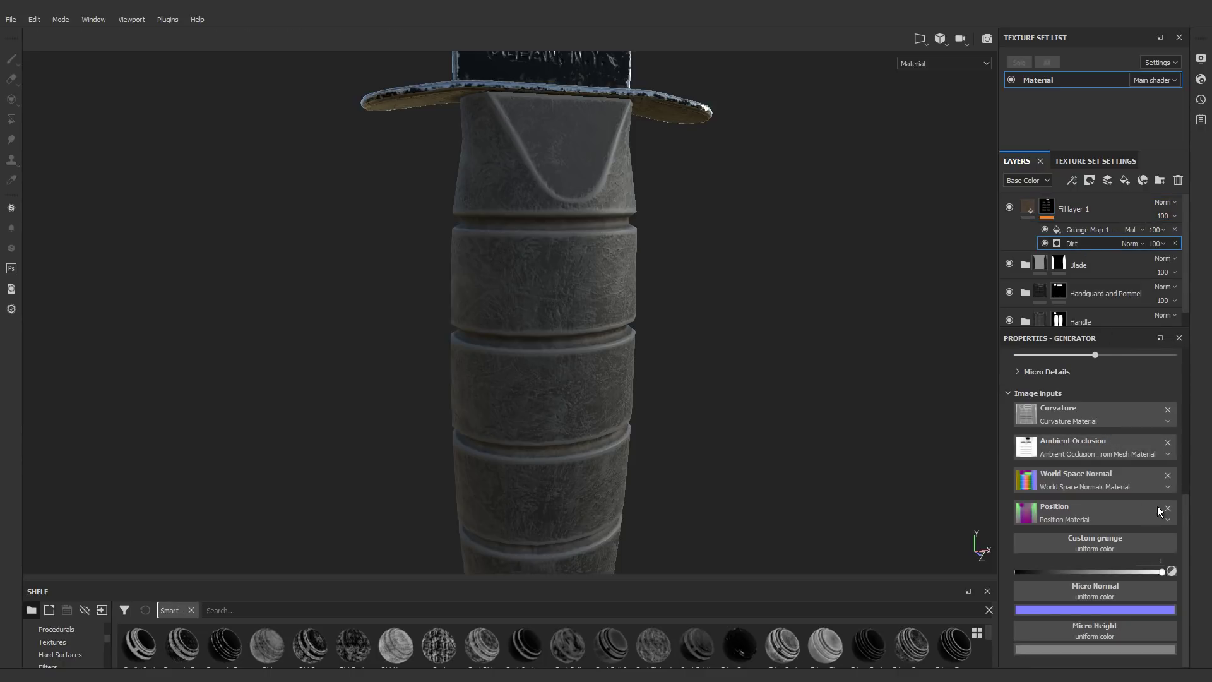
drag(1182, 505, 1182, 359)
scroll(616, 282, down, 3)
alt+middle_drag(579, 228, 581, 339)
alt+drag(594, 295, 598, 296)
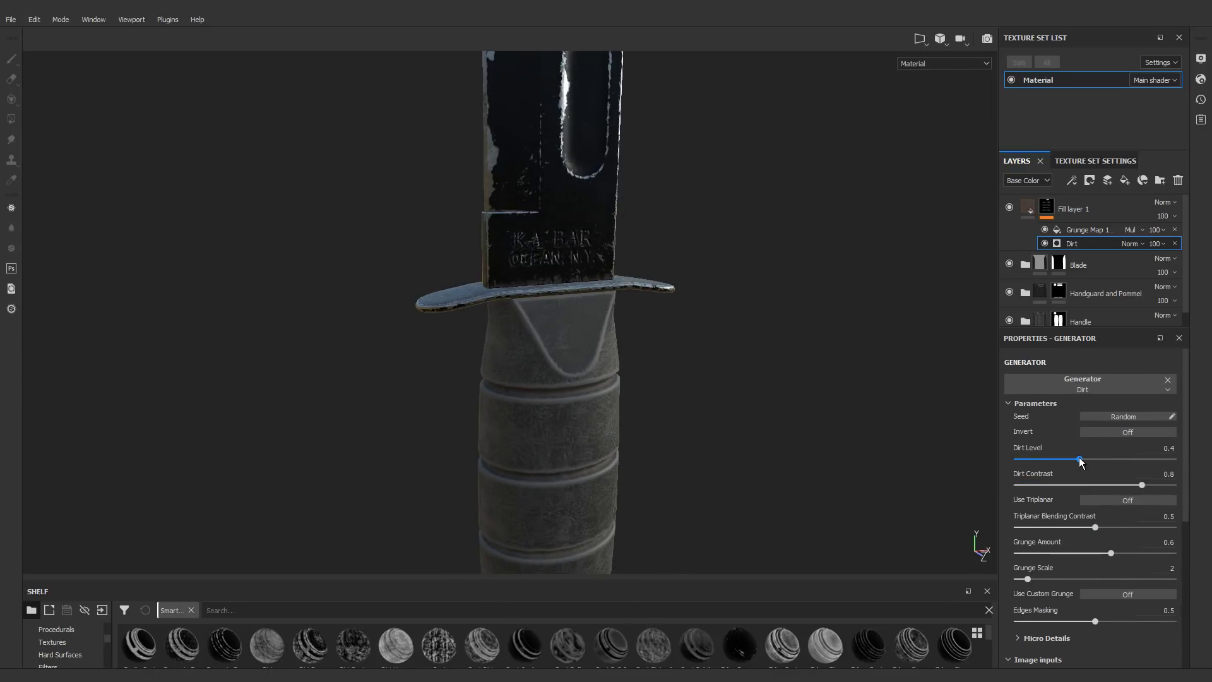
drag(1081, 462, 1106, 460)
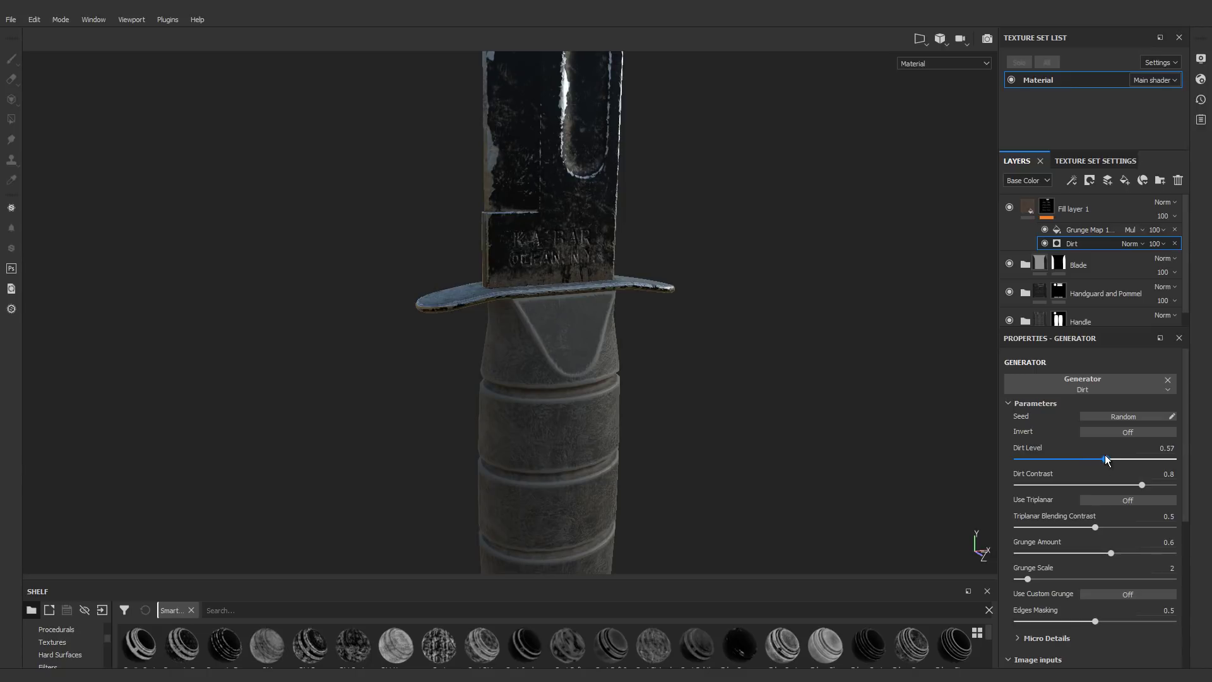
scroll(447, 219, down, 3)
alt+middle_drag(486, 273, 489, 383)
mouse_move(571, 270)
alt+mouse_down()
mouse_move(552, 239)
mouse_move(567, 247)
alt+mouse_up()
scroll(568, 245, up, 3)
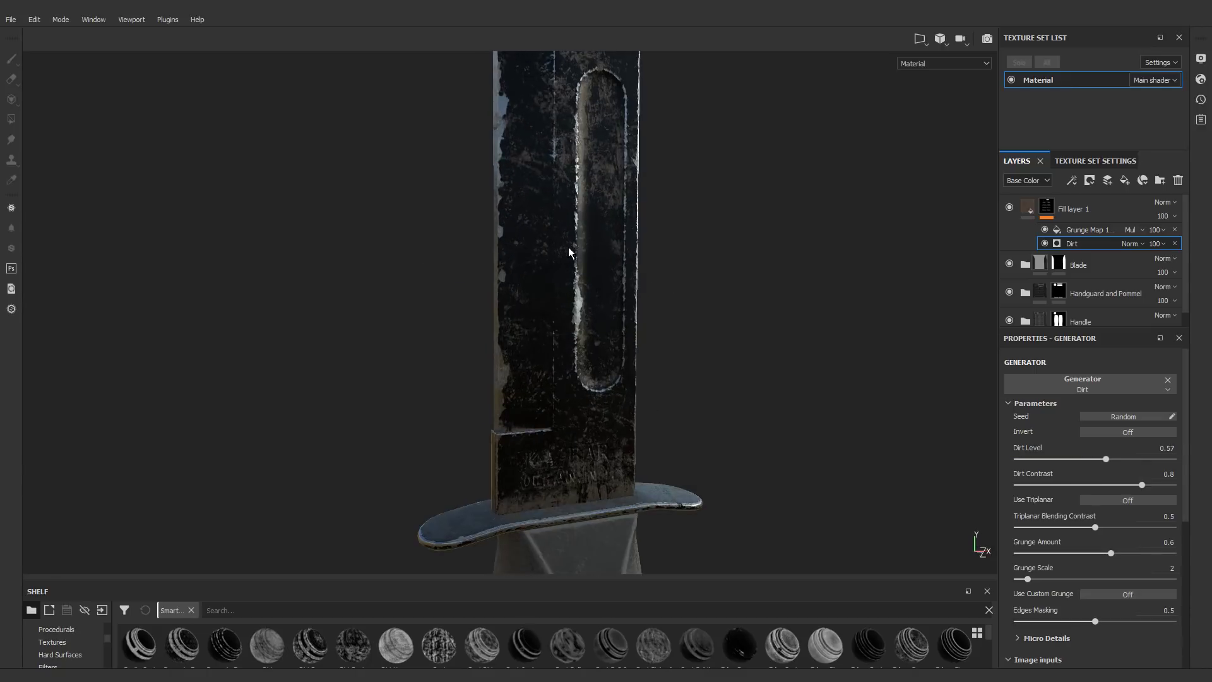
drag(1103, 462, 1093, 471)
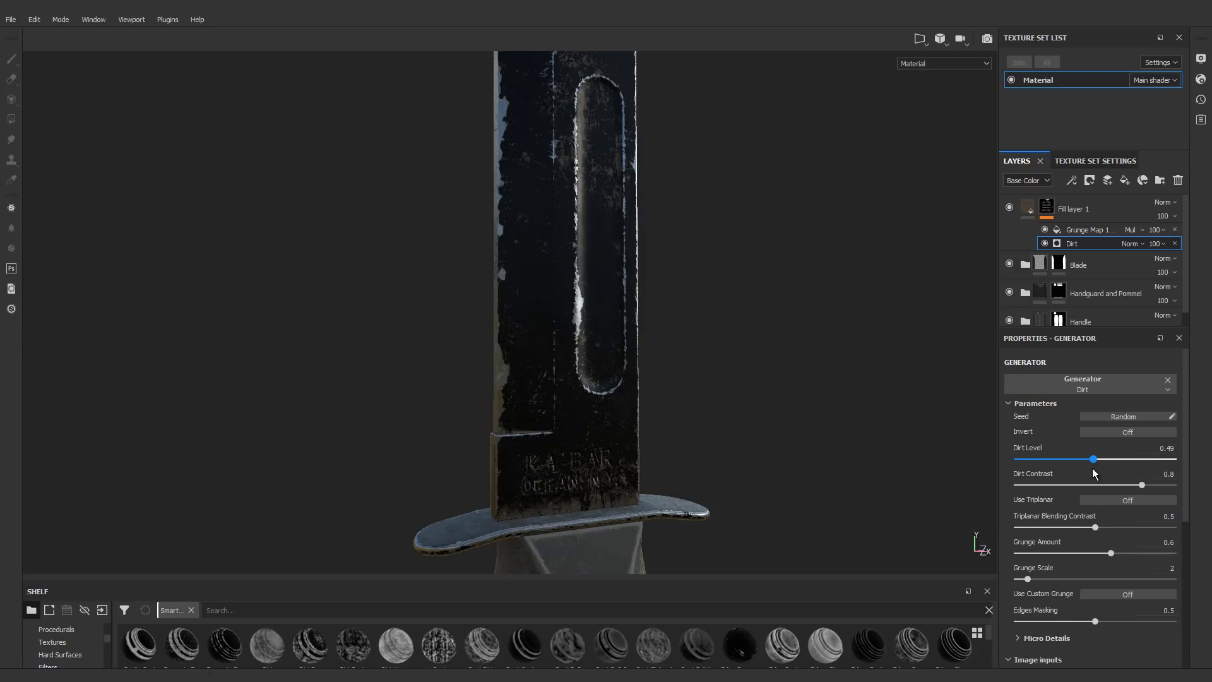
click(1163, 448)
key(Return)
Step: Examine the dirt up close around the stamped text and along the handguard from several angles
alt+drag(641, 385, 568, 292)
alt+middle_drag(568, 292, 540, 136)
alt+right_drag(540, 136, 549, 362)
alt+drag(549, 362, 577, 234)
alt+middle_drag(577, 234, 574, 311)
alt+right_drag(573, 311, 575, 385)
alt+drag(576, 385, 593, 303)
alt+right_drag(593, 303, 596, 334)
alt+drag(597, 334, 594, 285)
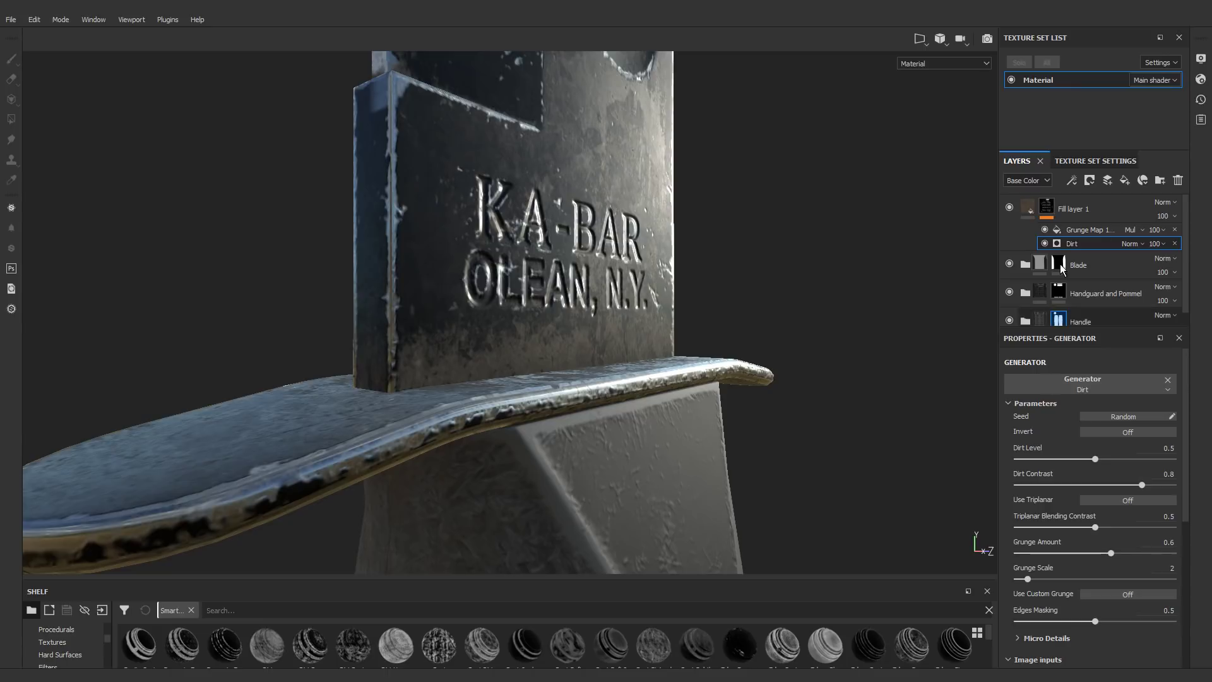
Step: Set the Height Position to 0.51 in the technical parameters of the fill layer's Leather bag material
click(1028, 208)
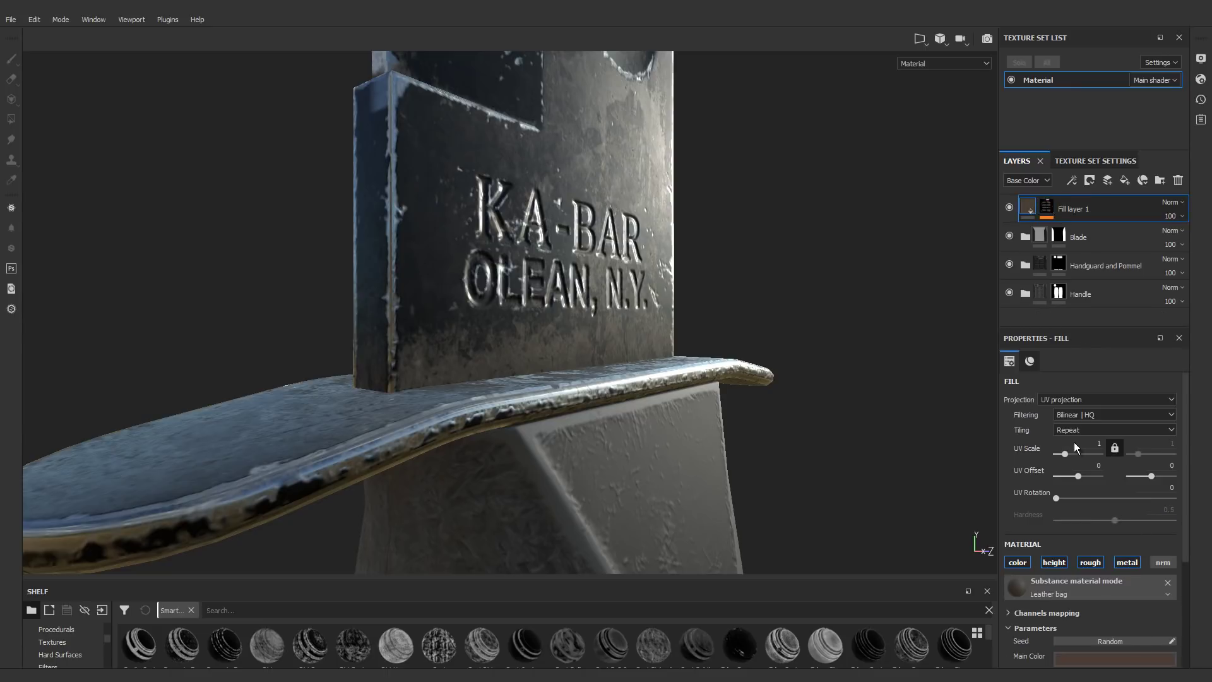
scroll(1084, 512, down, 2)
click(1019, 543)
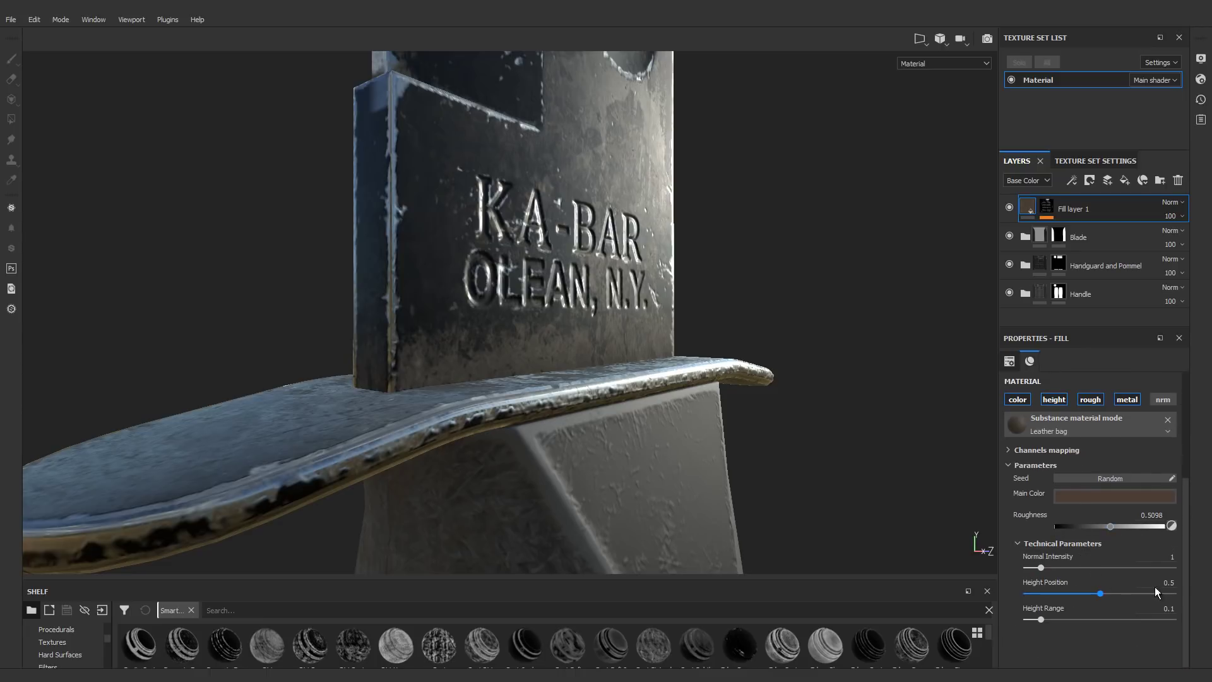
click(1174, 583)
key(Return)
Step: Examine the raised dirt on the blade and handguard, and the look of the whole knife
alt+right_drag(735, 450, 558, 244)
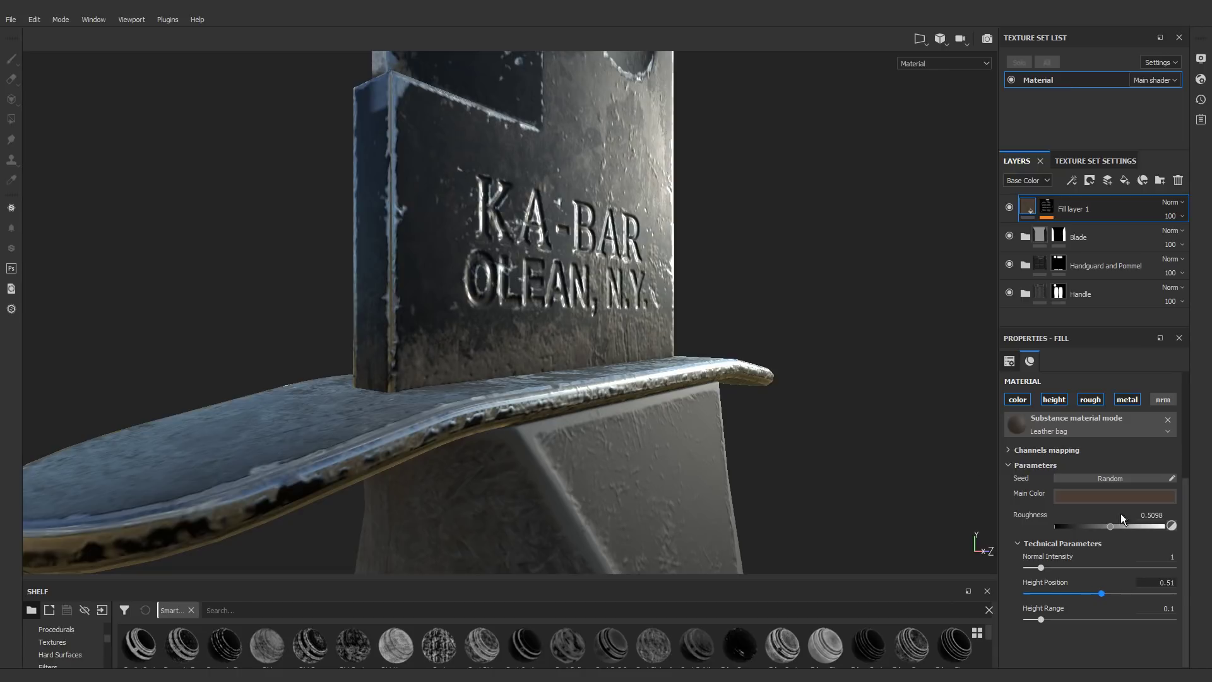
alt+drag(558, 245, 611, 232)
scroll(610, 231, down, 4)
alt+drag(600, 274, 630, 387)
scroll(630, 388, down, 6)
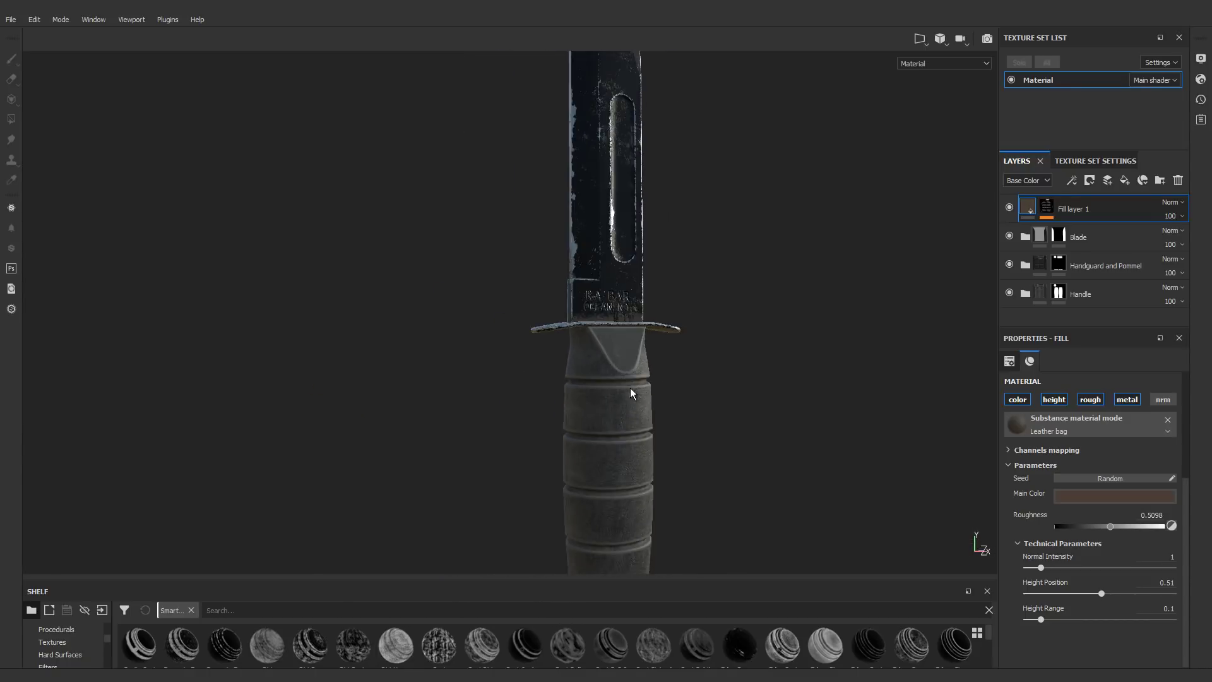
key(f)
scroll(539, 416, up, 8)
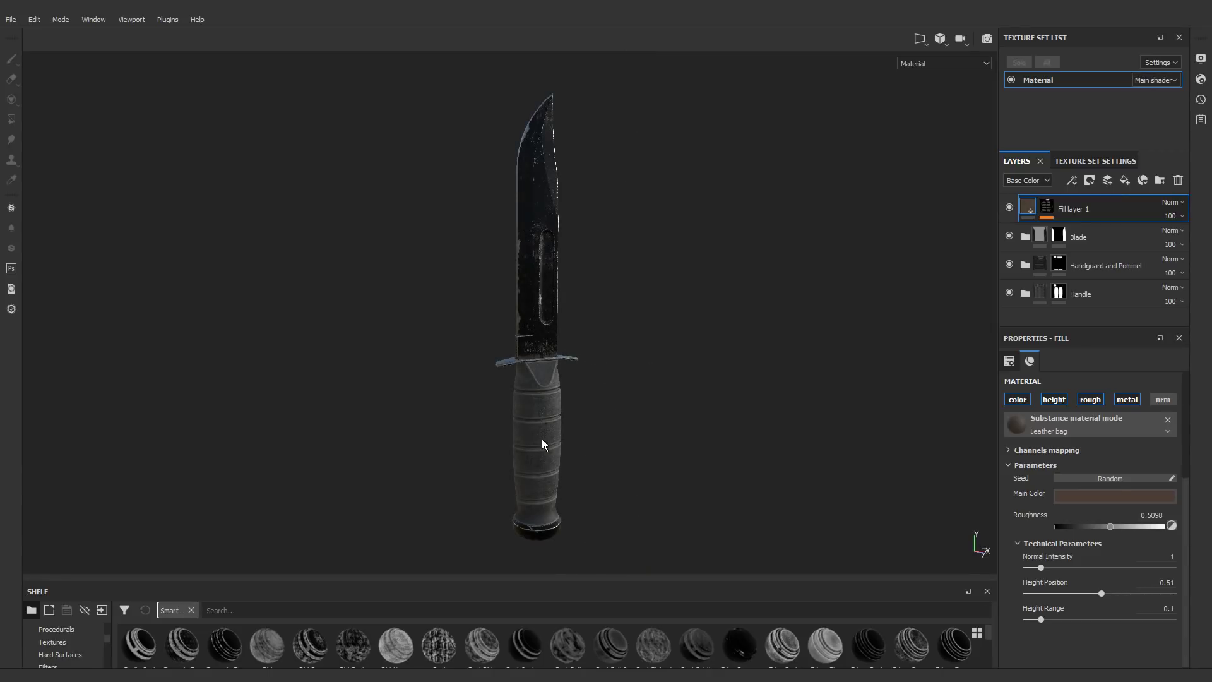
Step: Examine the rubber handle's ringed segments and grooves up close for texture seams
alt+drag(551, 332, 432, 168)
scroll(482, 303, up, 3)
scroll(388, 302, up, 3)
alt+drag(428, 383, 407, 333)
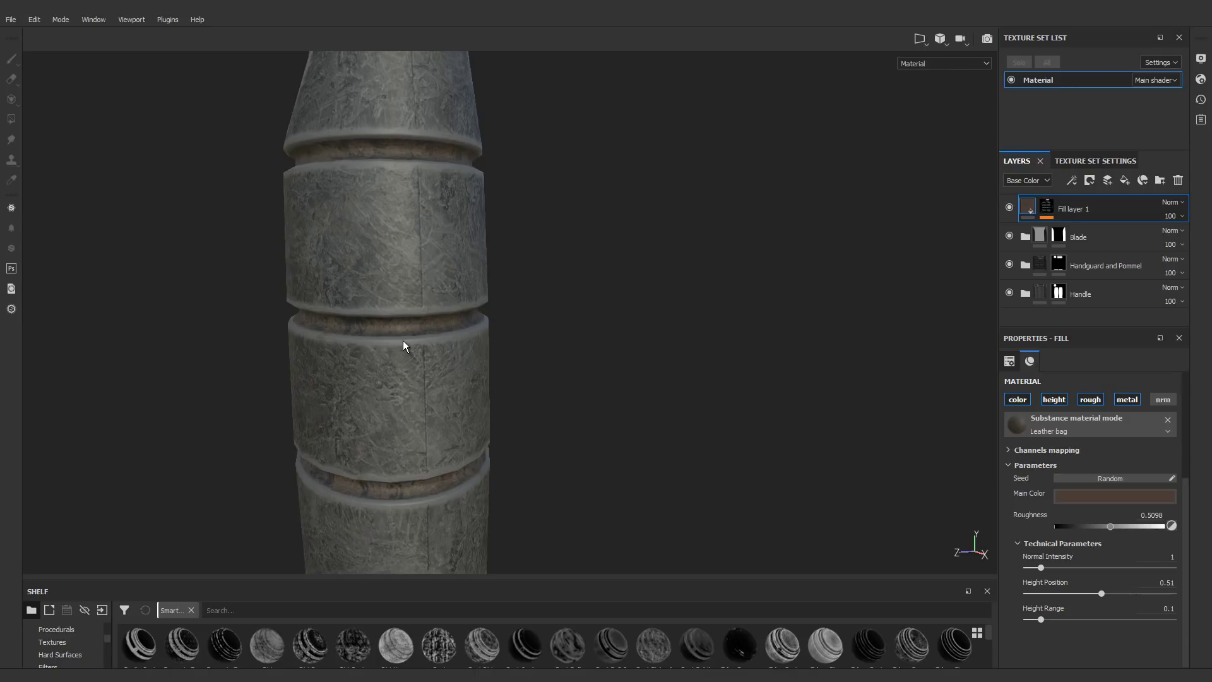
alt+drag(414, 333, 407, 340)
alt+middle_drag(407, 340, 397, 318)
alt+right_drag(396, 317, 375, 347)
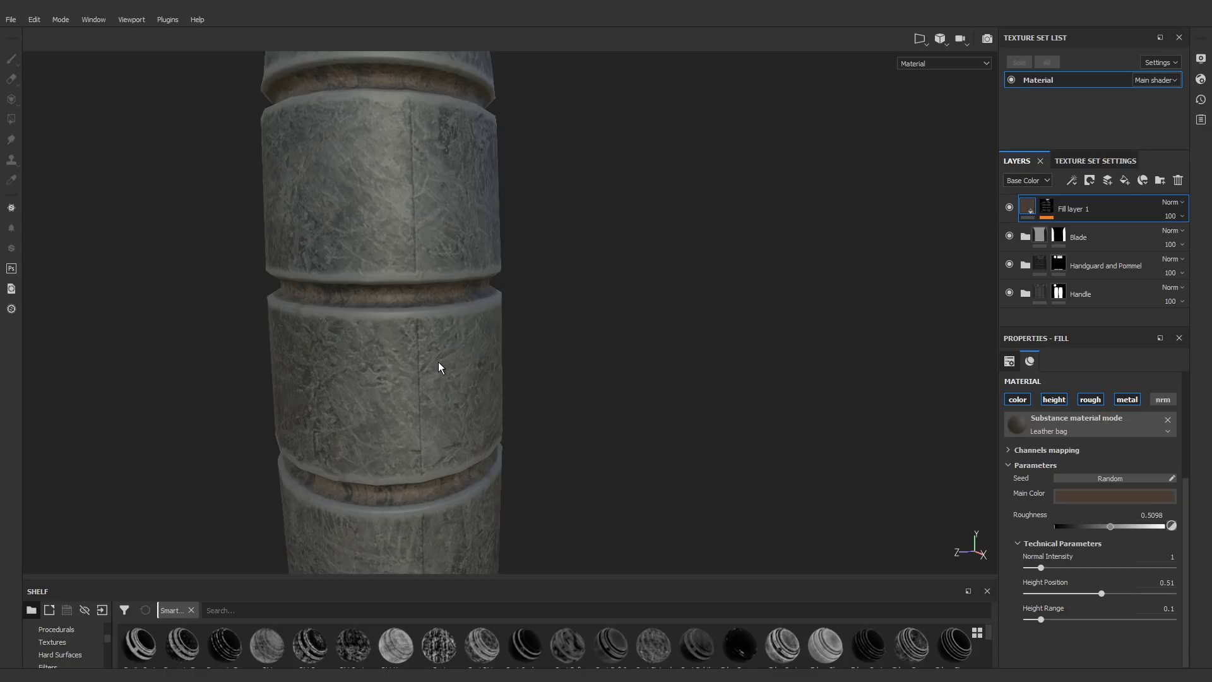
alt+drag(433, 354, 408, 353)
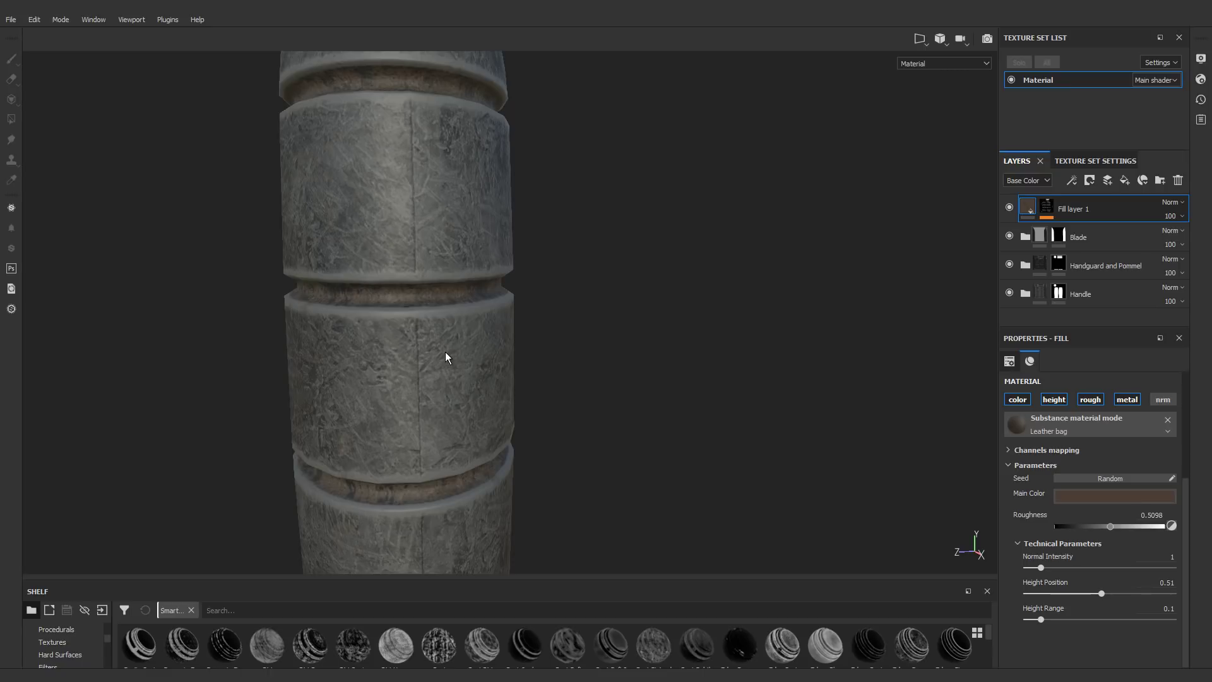
alt+drag(448, 354, 451, 309)
alt+drag(405, 386, 459, 387)
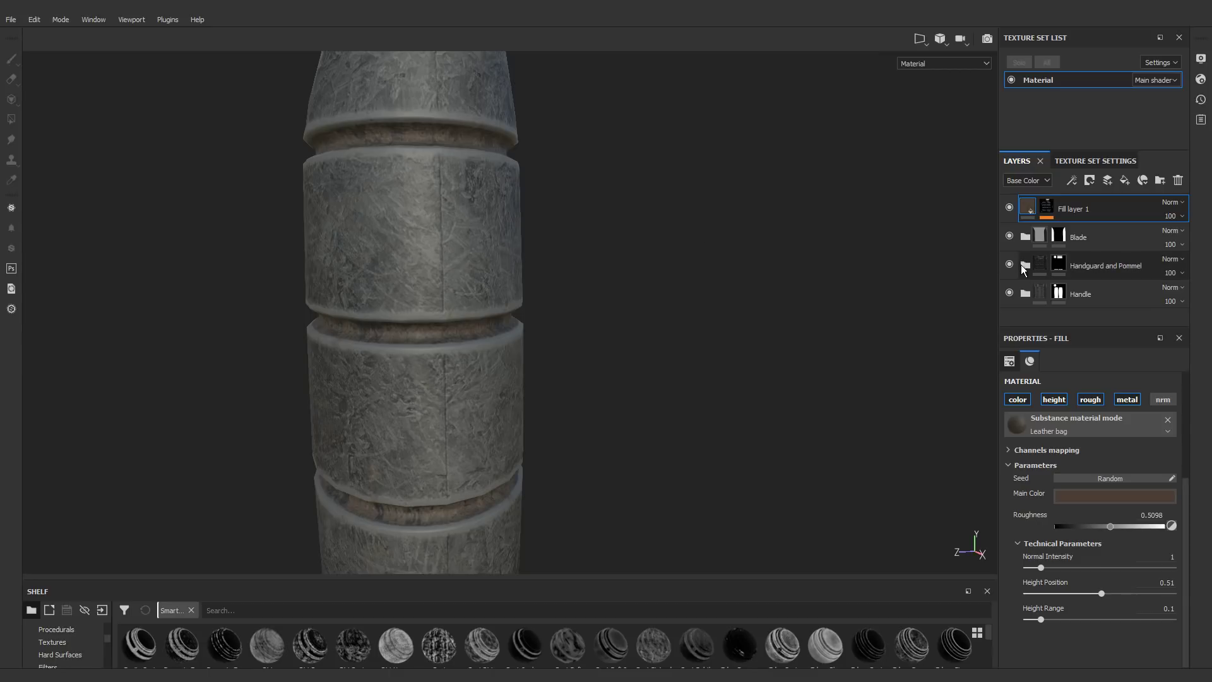
Step: Turn on Use Triplanar for the Metal Edge Wear generator in the mask of the Handle folder's Rubber Worn layer
click(1024, 292)
scroll(1043, 293, down, 3)
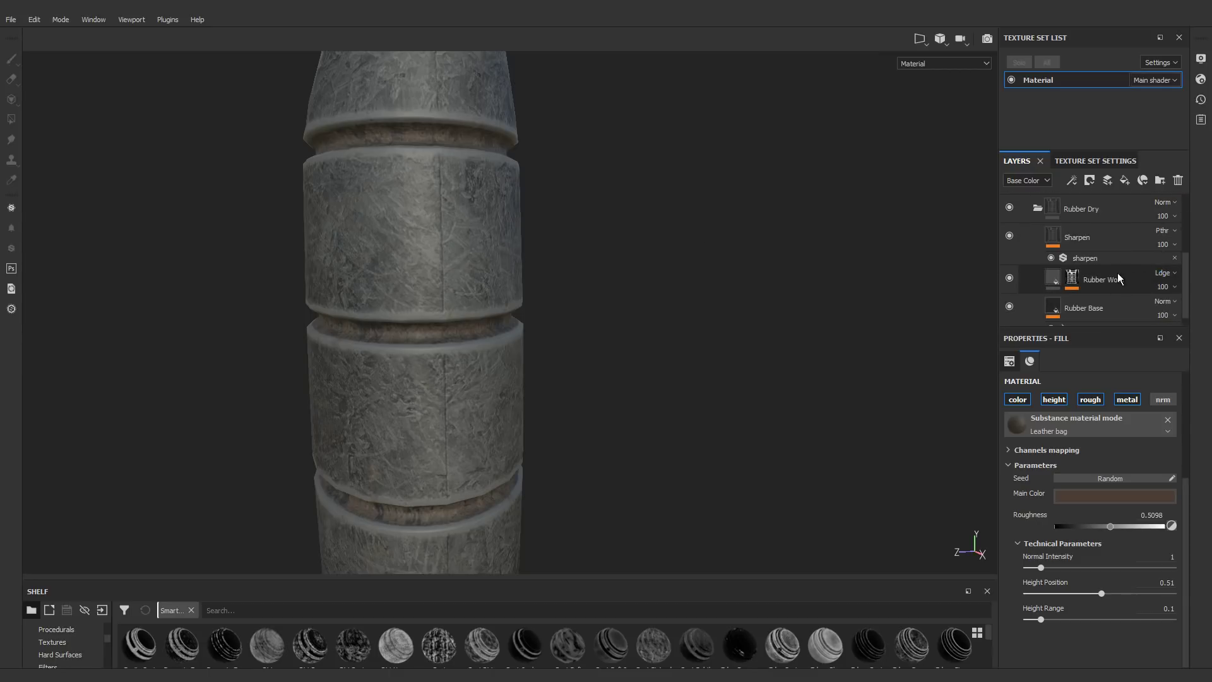
click(1072, 283)
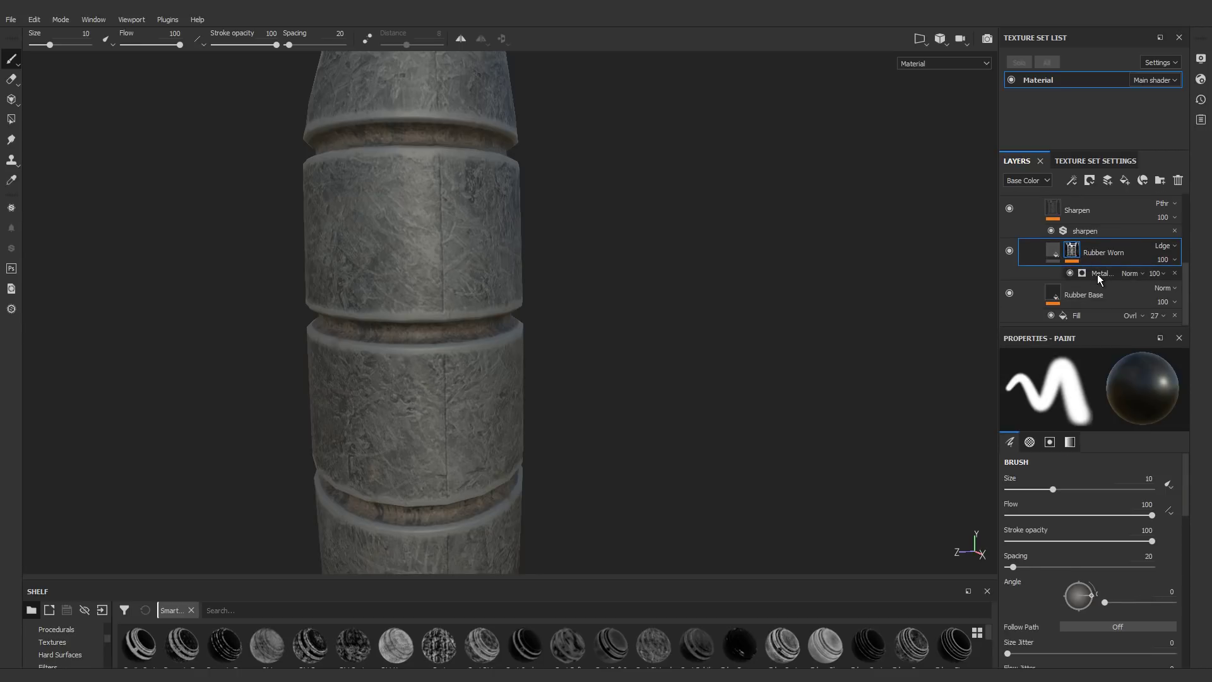
click(1097, 274)
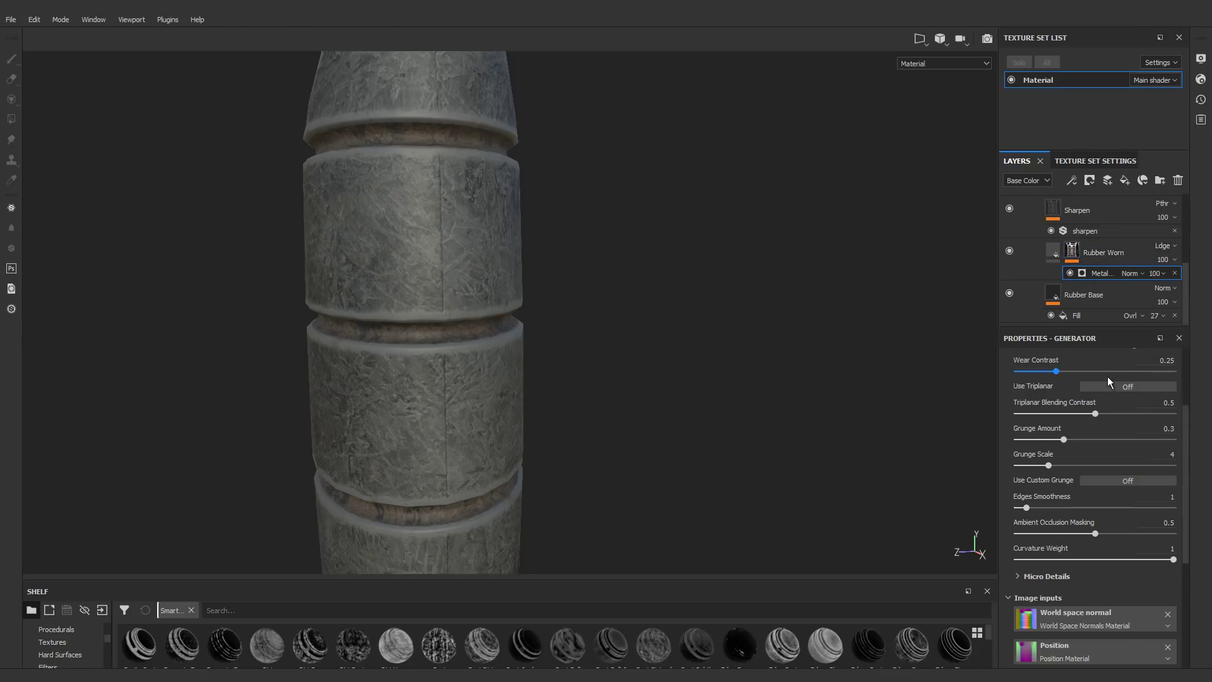
scroll(1080, 422, up, 2)
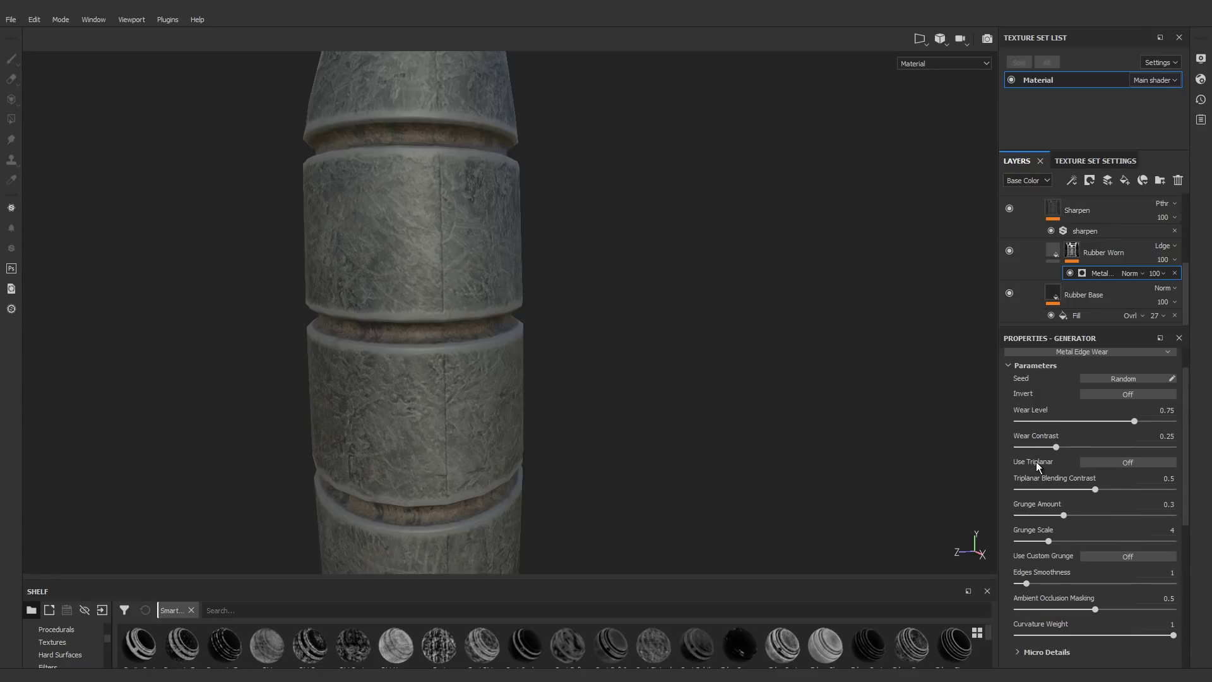
click(1098, 467)
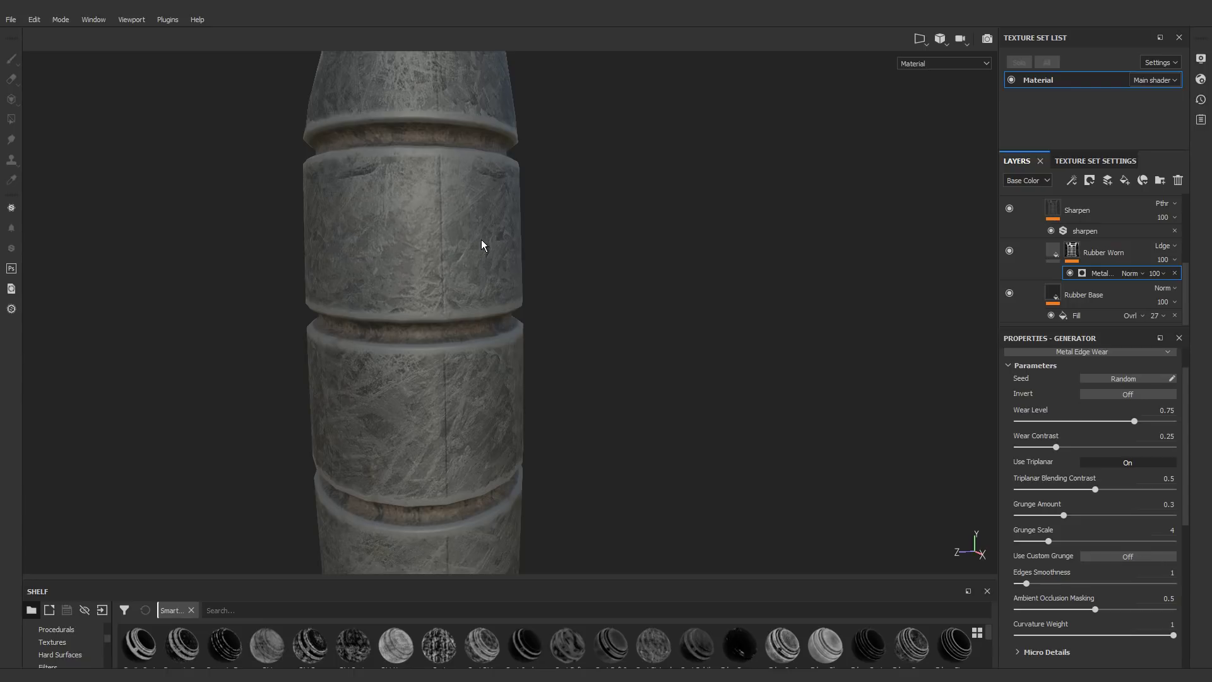
Step: Turn off Use Triplanar for the Rubber Worn layer's Metal Edge Wear generator and check the handle and the whole knife
alt+drag(426, 238, 565, 271)
click(1110, 463)
scroll(553, 347, down, 3)
alt+drag(459, 281, 592, 295)
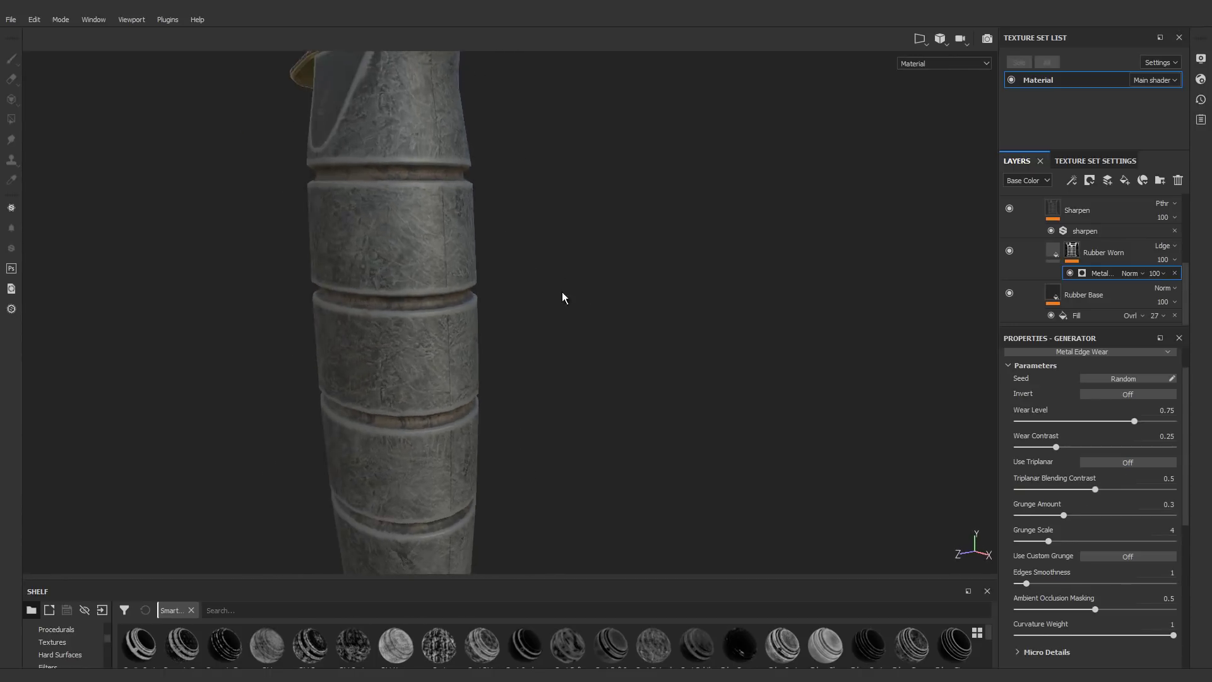
scroll(592, 295, down, 3)
alt+drag(464, 288, 604, 251)
alt+drag(487, 241, 489, 228)
scroll(489, 226, down, 4)
alt+middle_drag(490, 225, 520, 308)
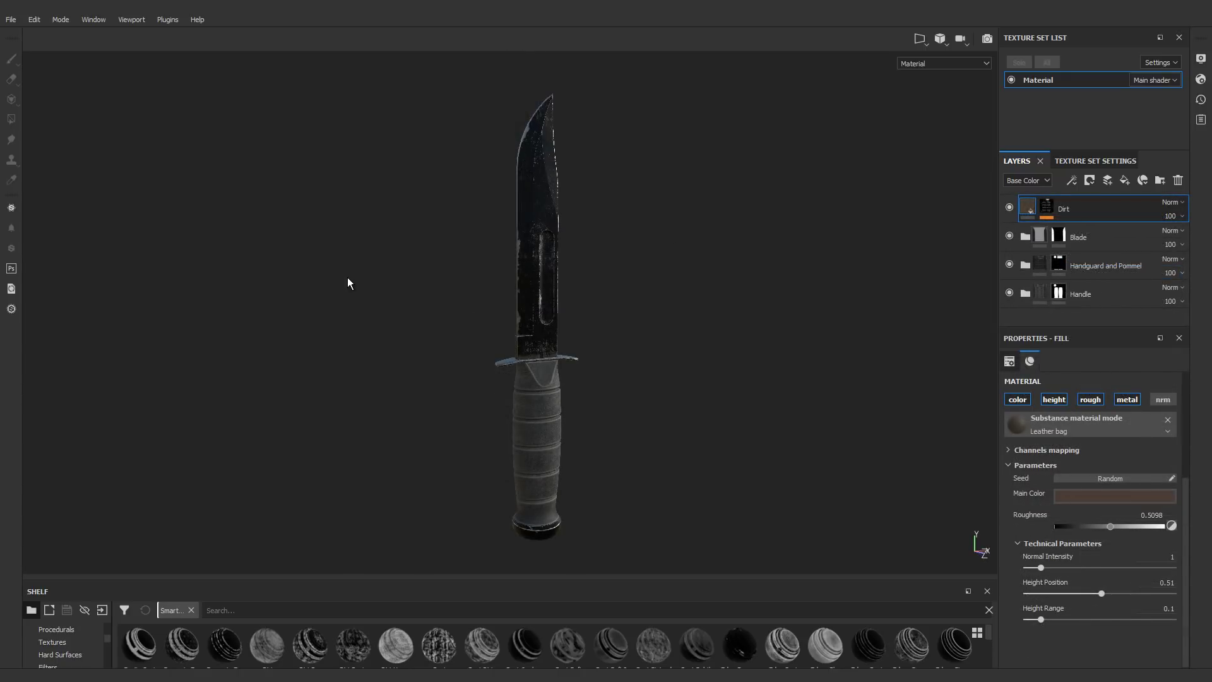
Step: Open the texture export settings, expand the Material texture set's output maps, and review the config presets and available sizes
click(11, 19)
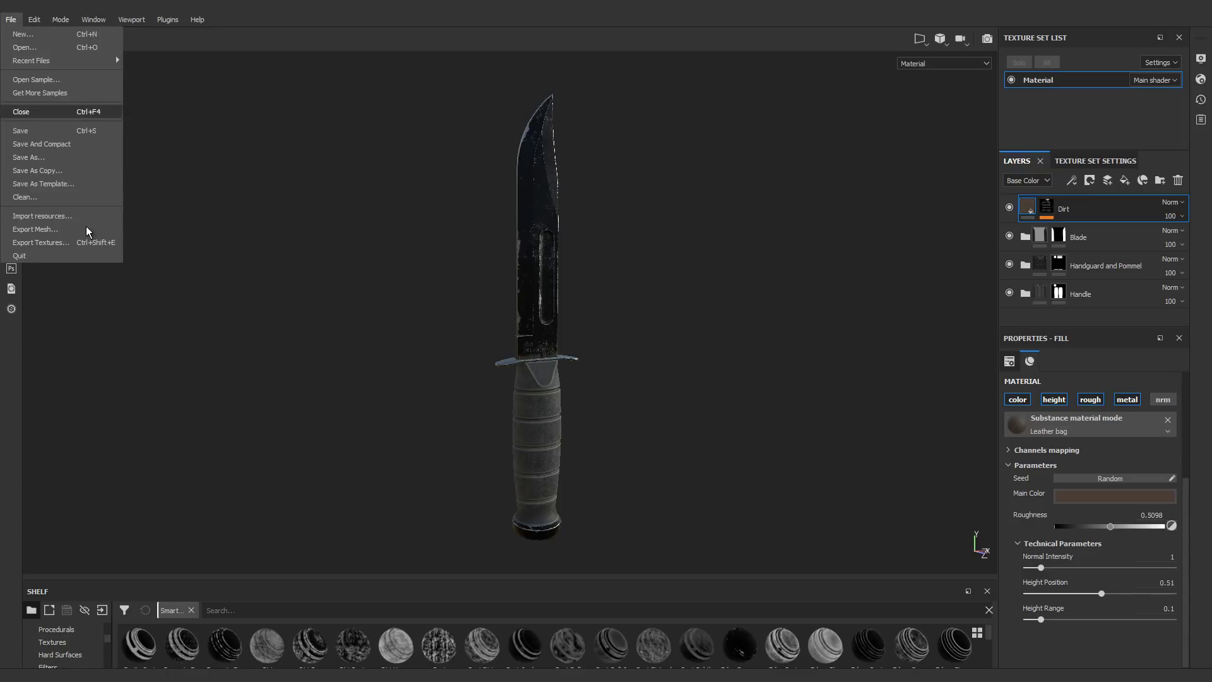
click(70, 245)
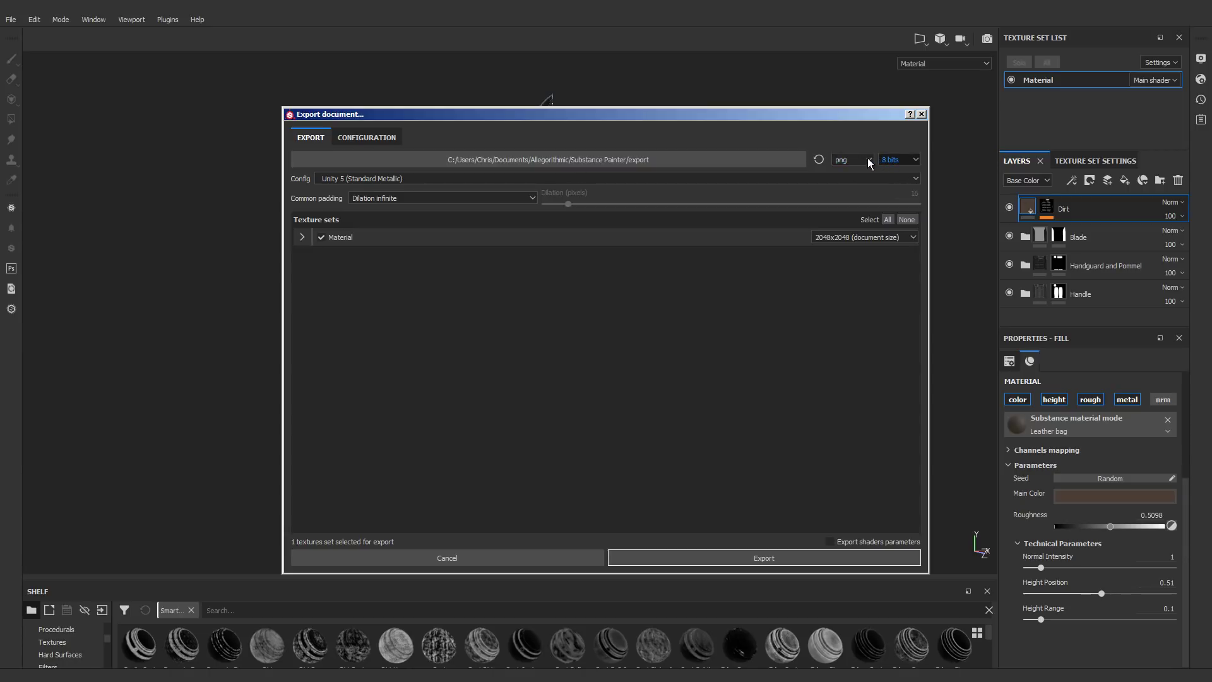
click(446, 180)
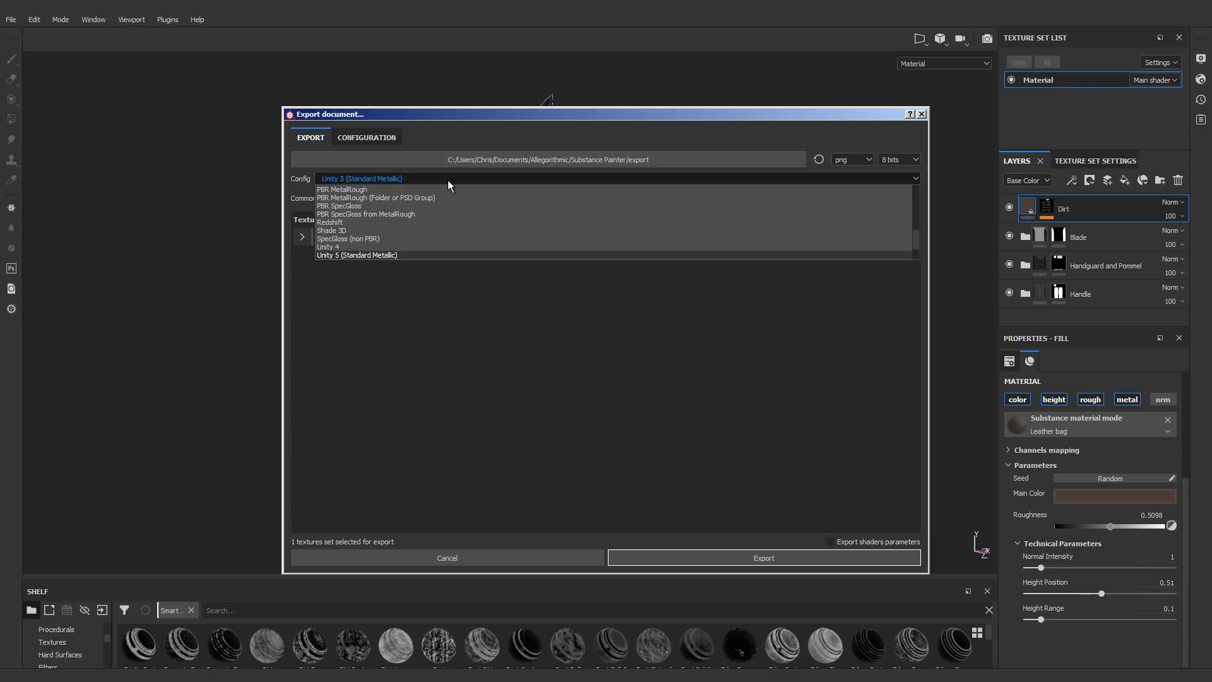
click(448, 180)
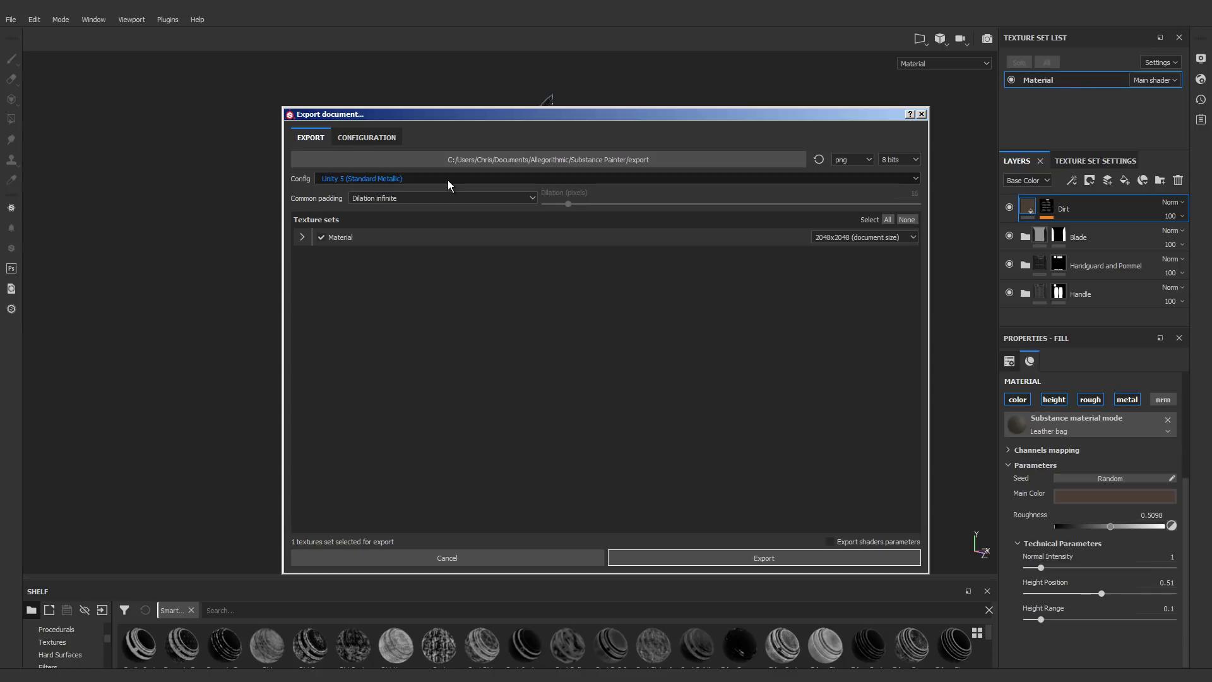
click(307, 240)
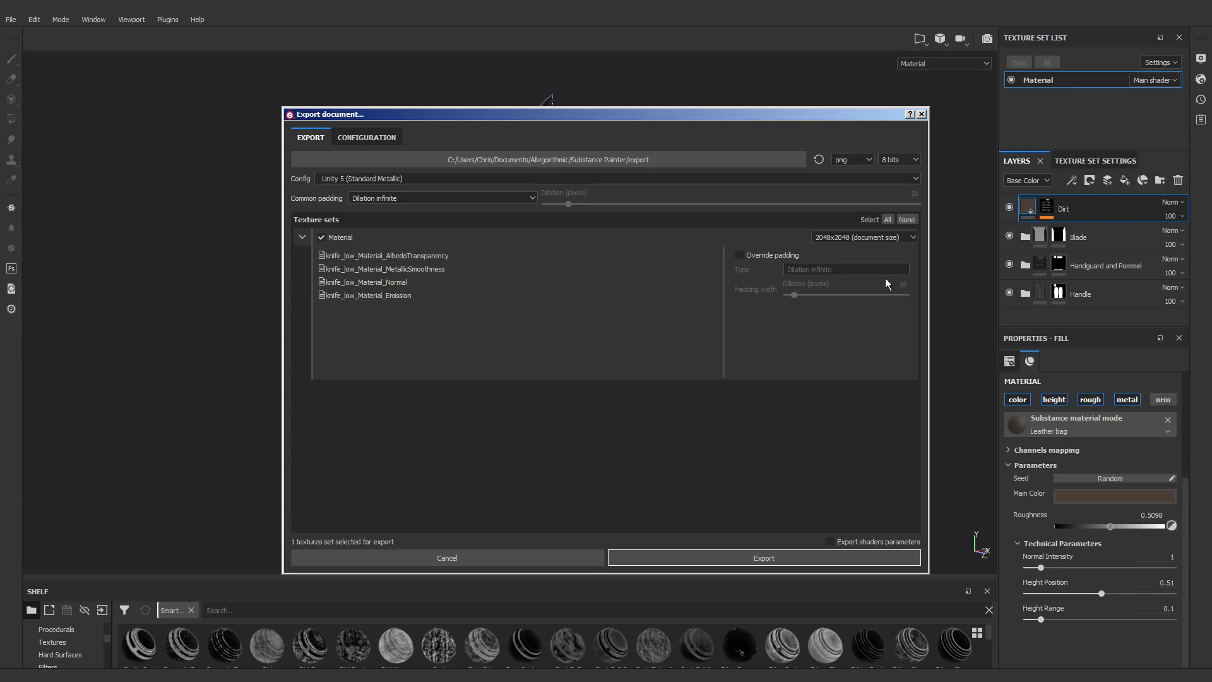
click(862, 240)
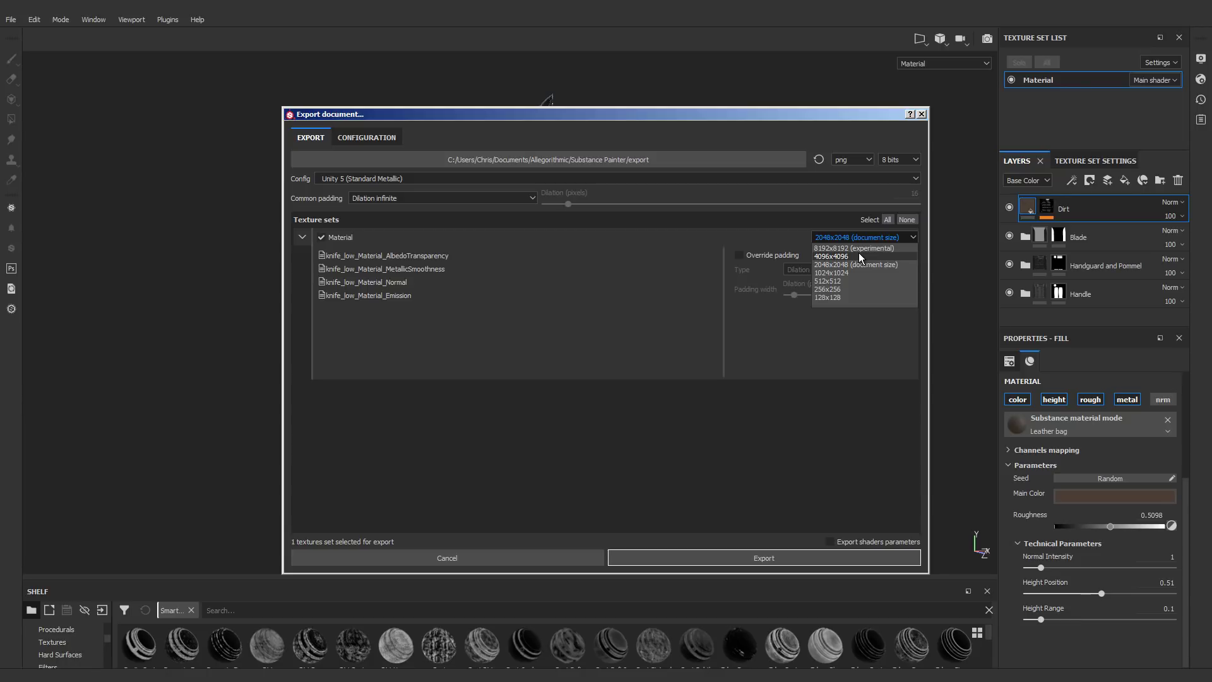
click(789, 414)
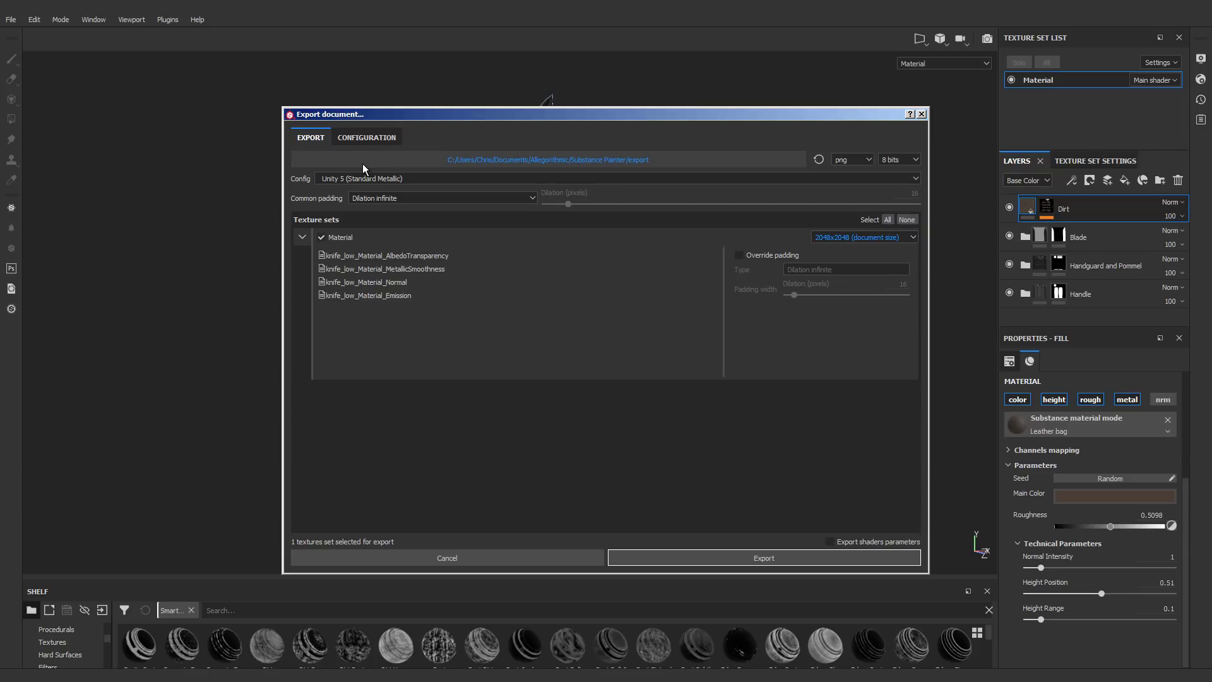
Step: Add a gray output map to the Unity 5 (Standard Metallic) export preset, with the Ambient occlusion mesh map in its Gray Channel
click(367, 139)
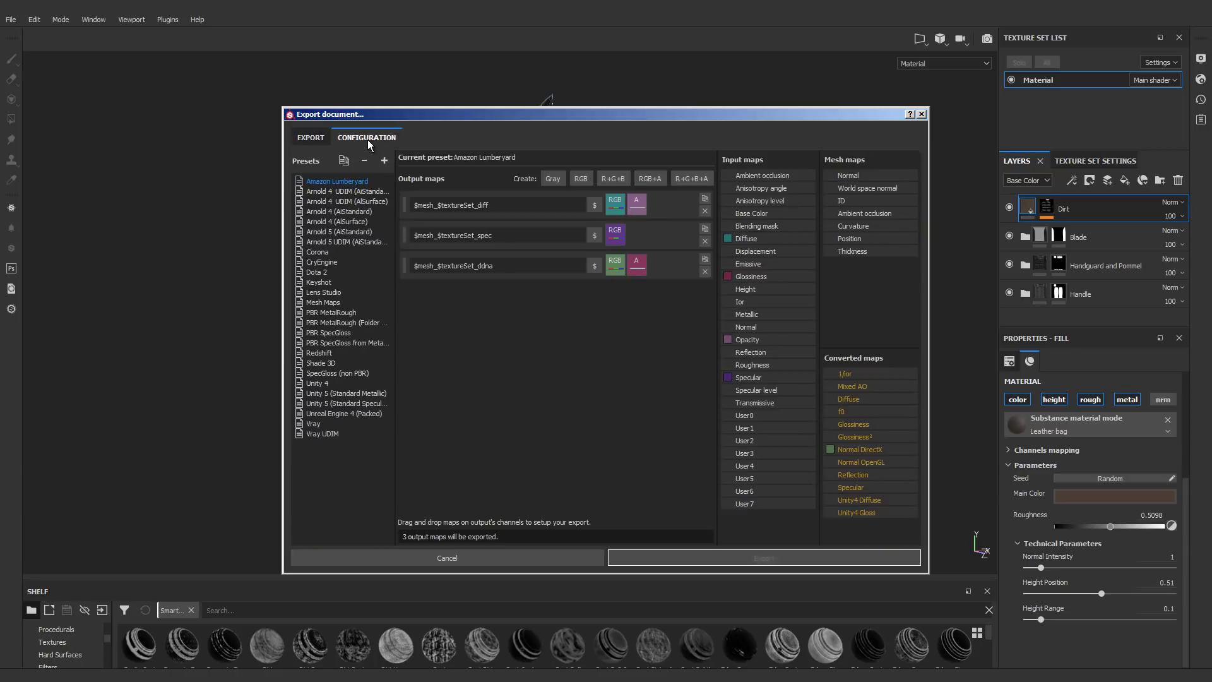
click(346, 393)
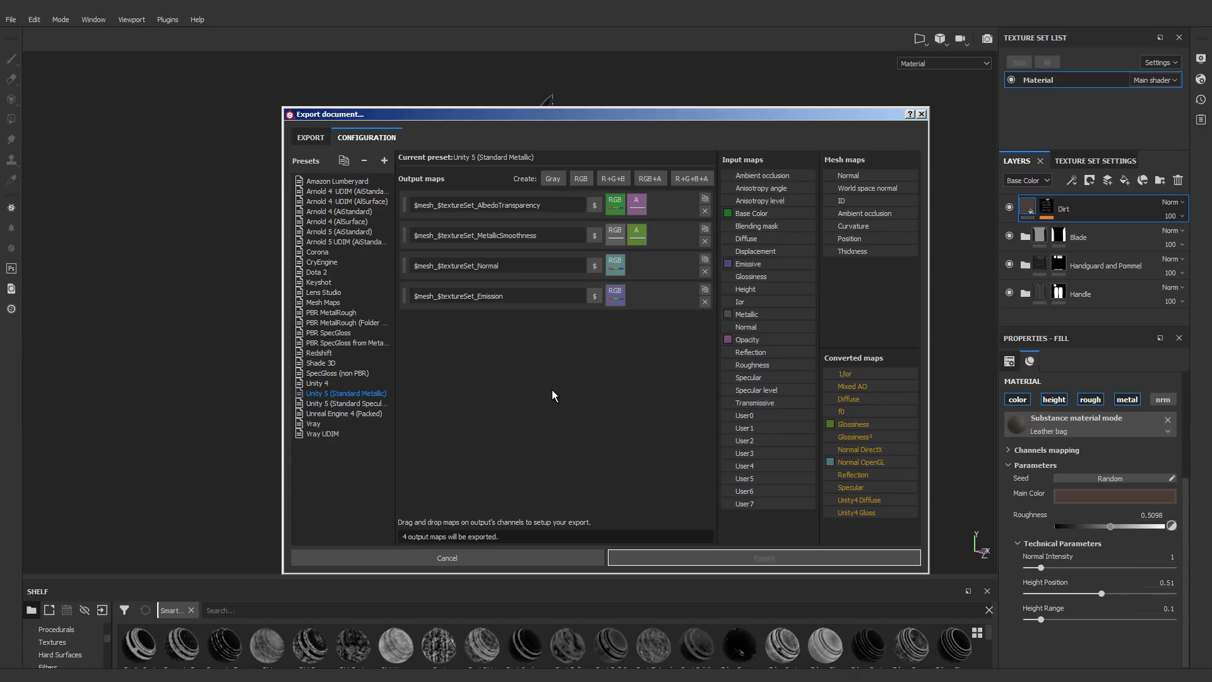
click(551, 180)
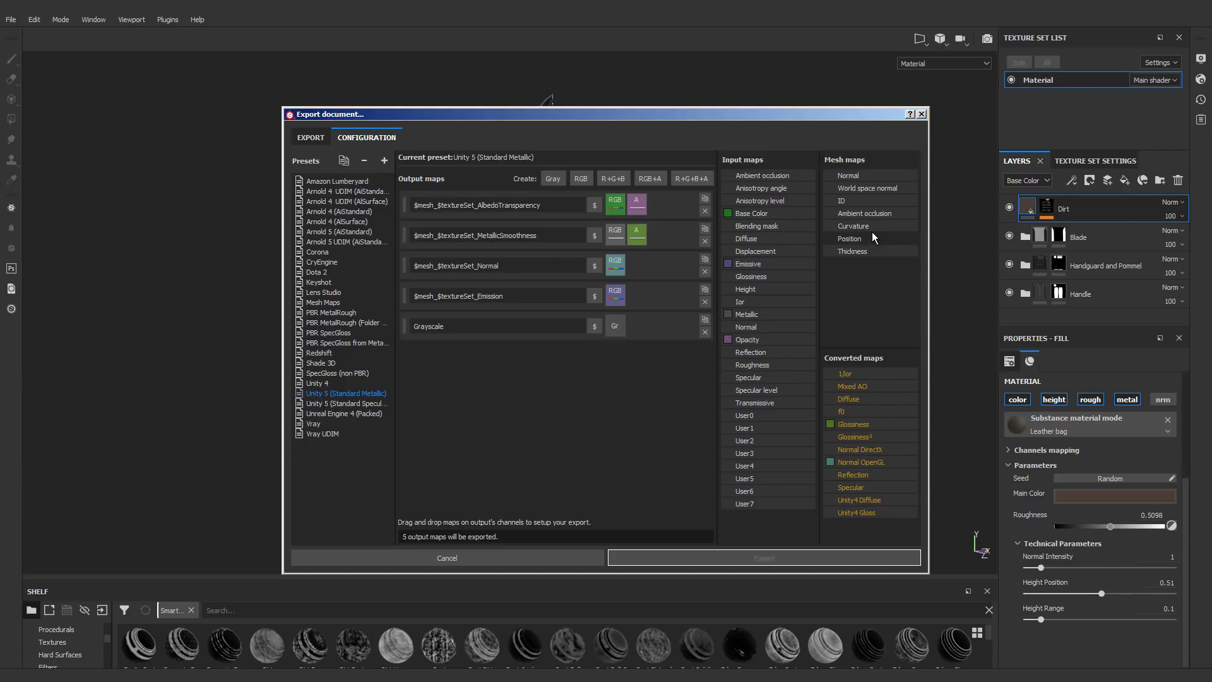
drag(872, 213, 615, 324)
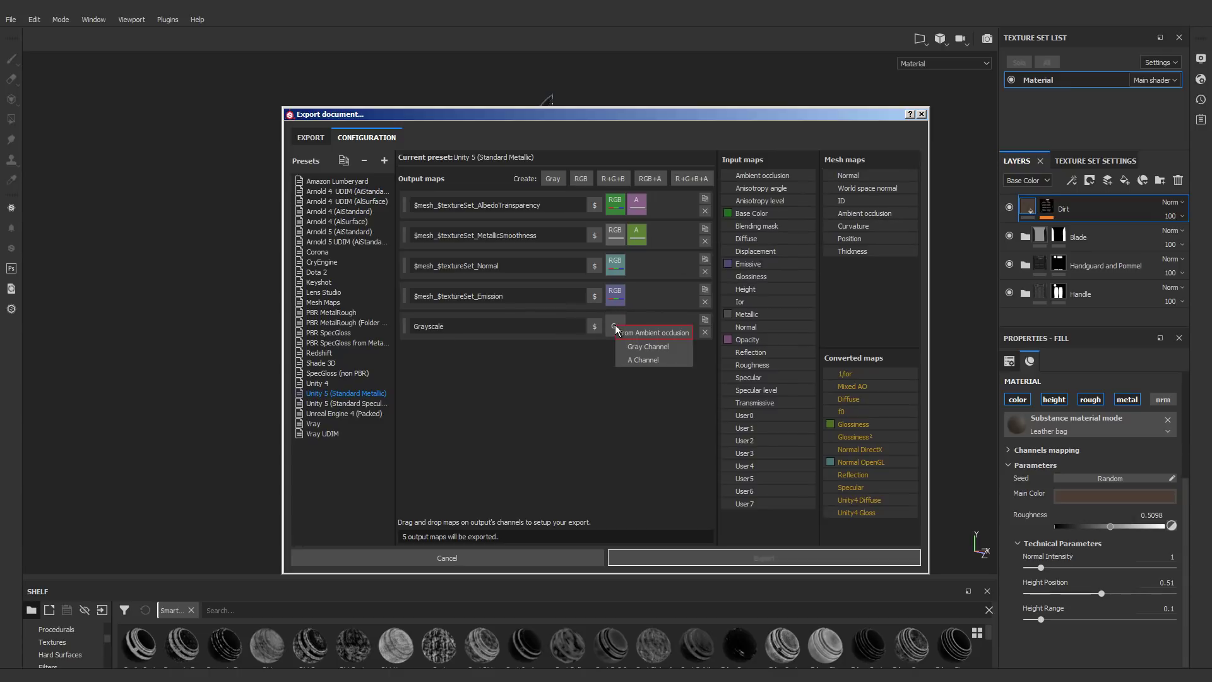
click(656, 348)
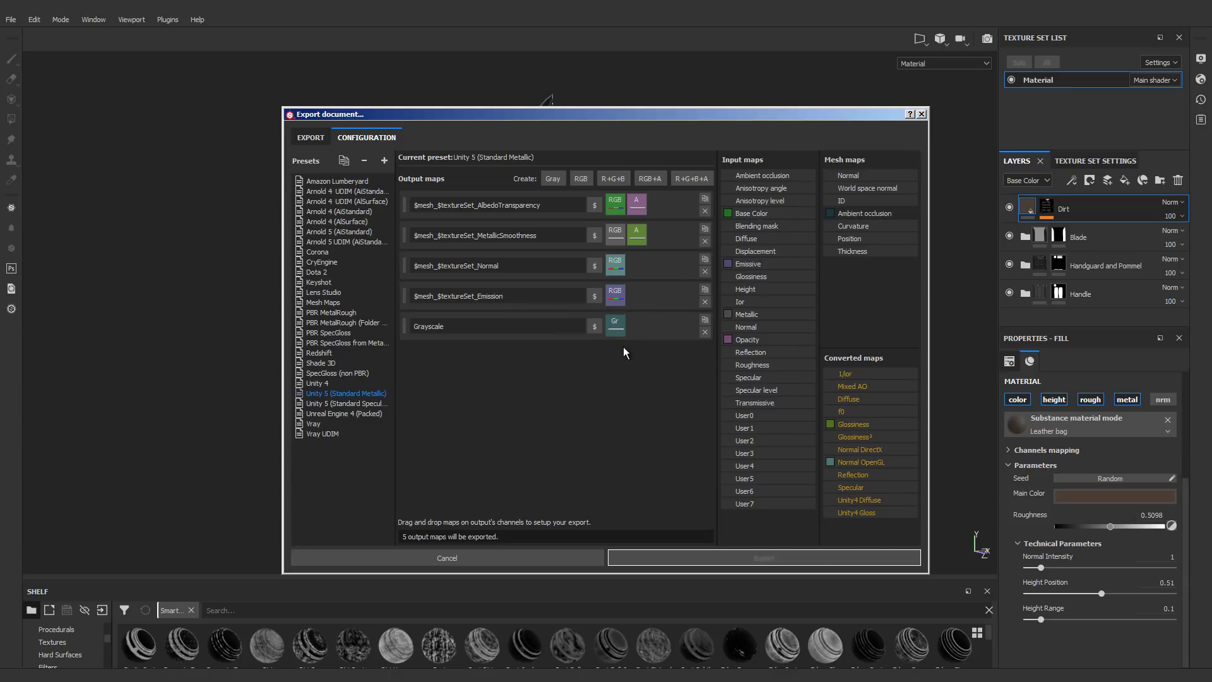
Step: Name the Unity 5 preset's new grayscale output map $mesh_$textureSet_AO, reusing the Emission map's naming pattern
double_click(481, 300)
key(ctrl+c)
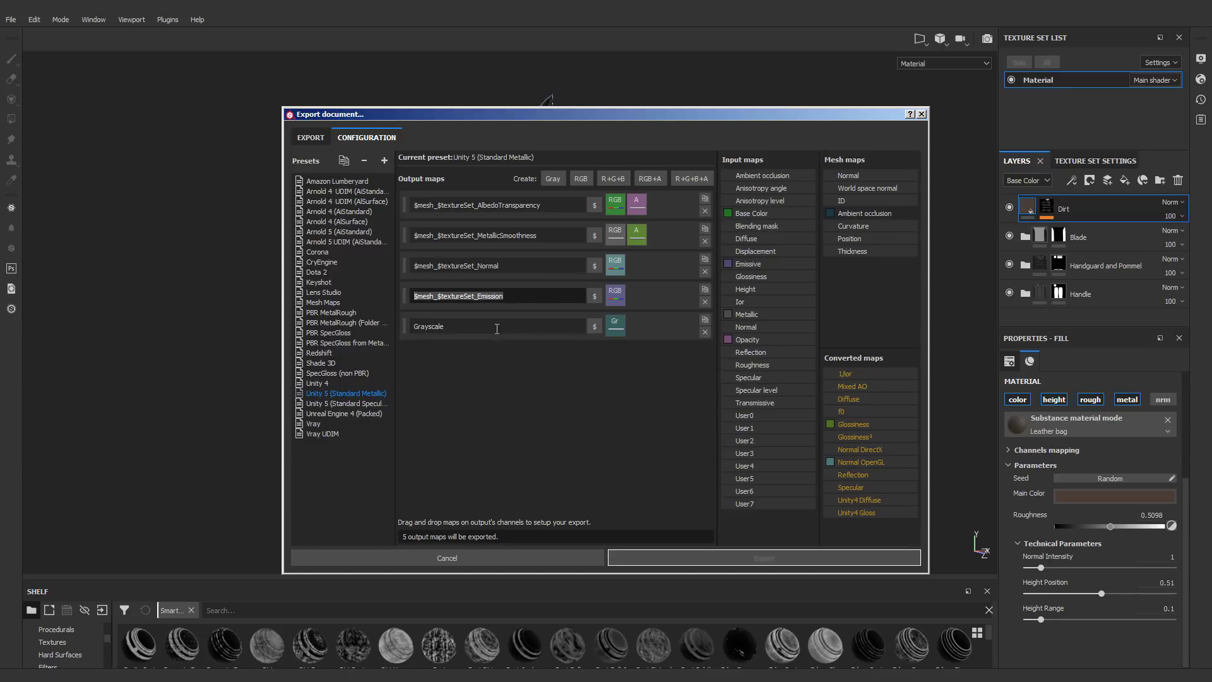
double_click(510, 330)
key(ctrl+v)
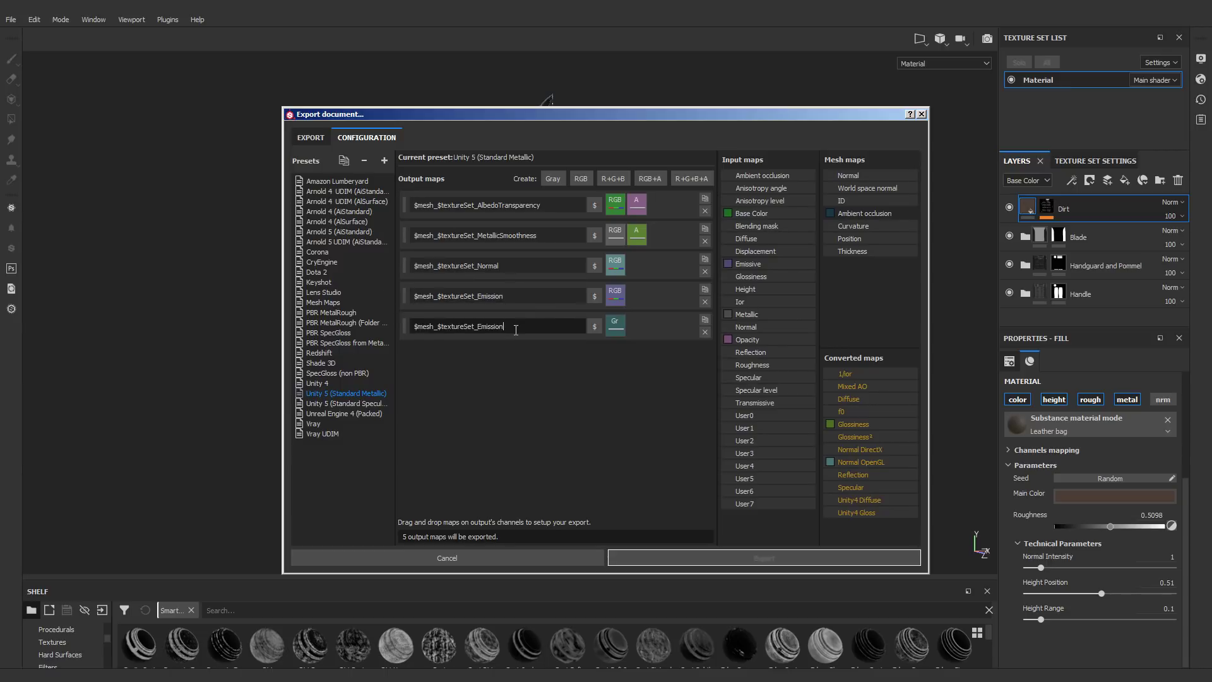
key(BackSpace)
key(BackSpace)
key(BackSpace)
key(BackSpace)
key(BackSpace)
key(BackSpace)
key(BackSpace)
key(BackSpace)
text(AO)
key(Return)
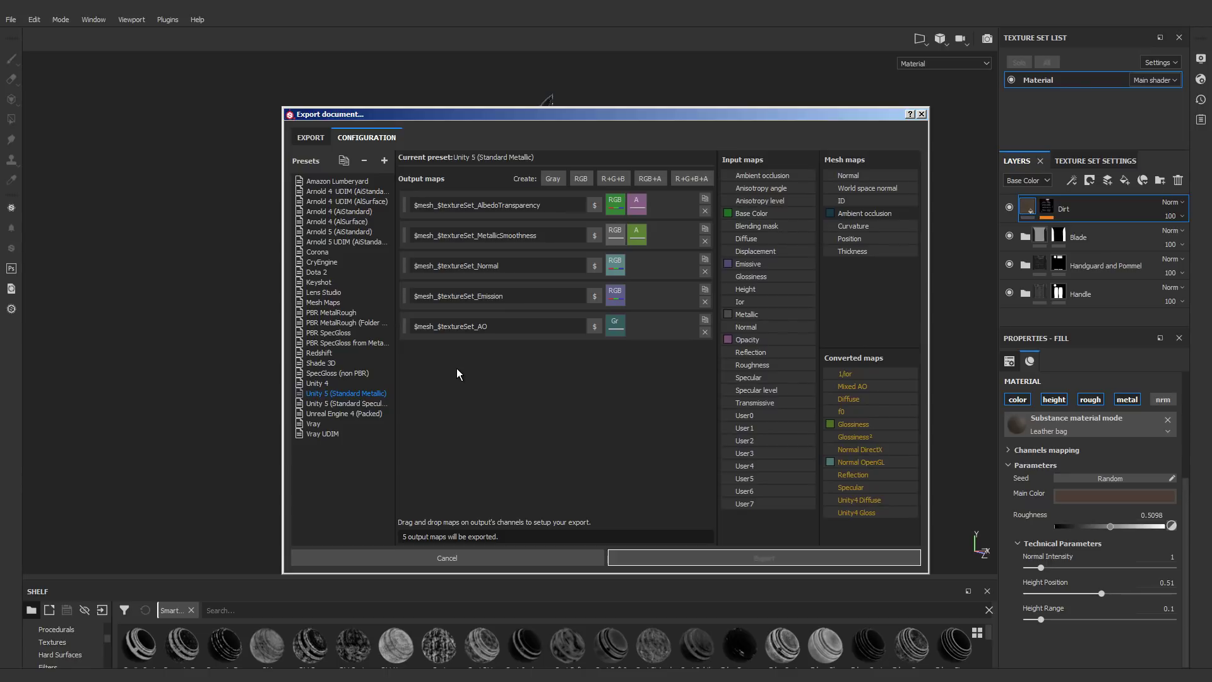
Step: Add a gray output map to the PBR MetalRough export preset and assign the Ambient occlusion mesh map to its Gray Channel
click(346, 313)
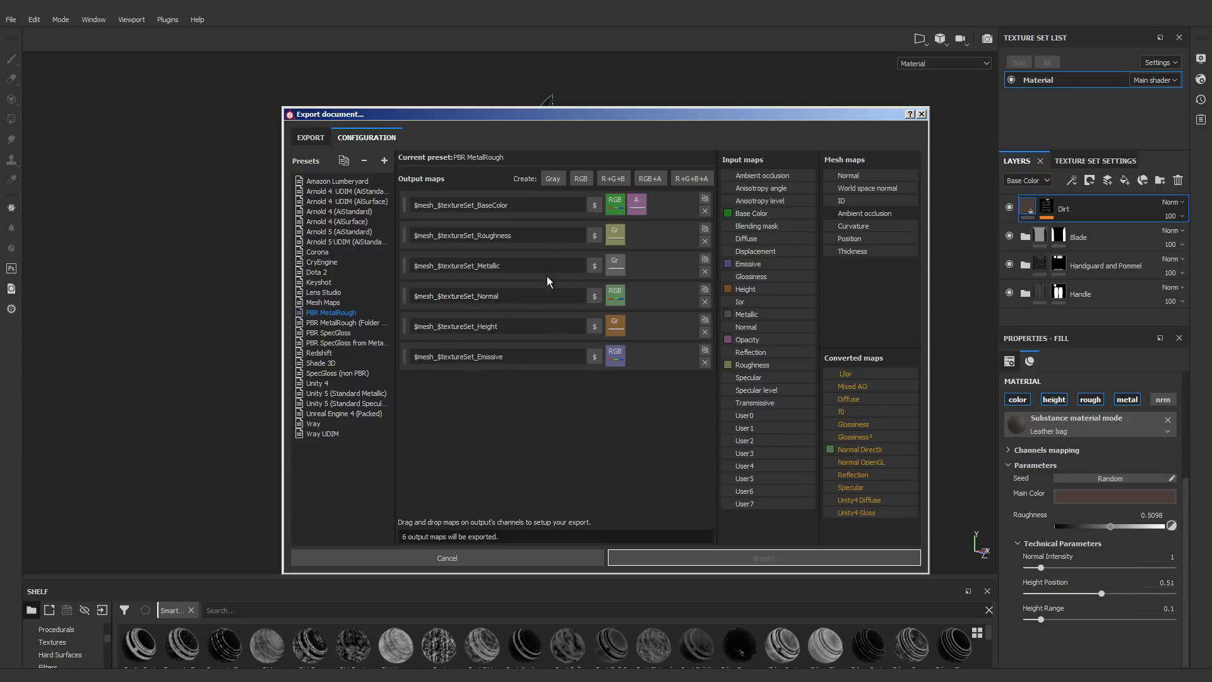
click(554, 179)
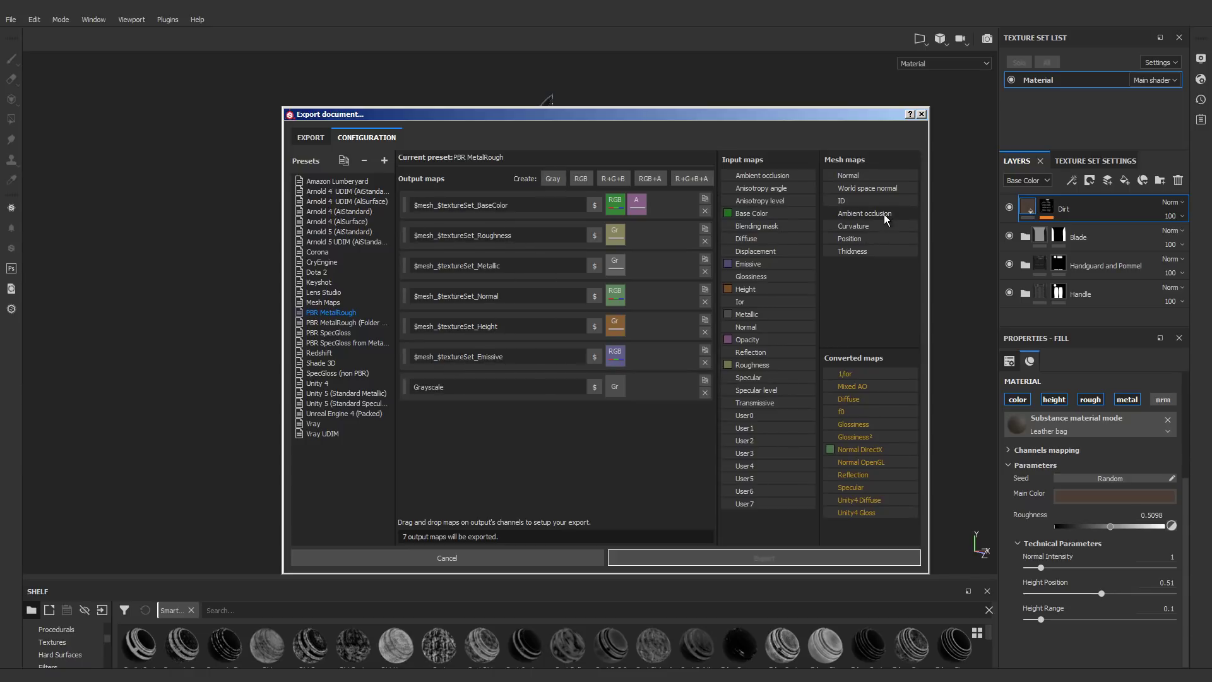
drag(884, 215, 618, 388)
click(651, 410)
Step: Name the PBR MetalRough preset's new grayscale output map $mesh_$textureSet_AO, based on the Emissive map's name
click(447, 358)
key(ctrl+a)
key(ctrl+c)
click(525, 387)
key(ctrl+a)
key(ctrl+v)
key(BackSpace)
key(BackSpace)
key(BackSpace)
key(BackSpace)
key(BackSpace)
key(BackSpace)
key(BackSpace)
key(BackSpace)
text(AO)
click(547, 461)
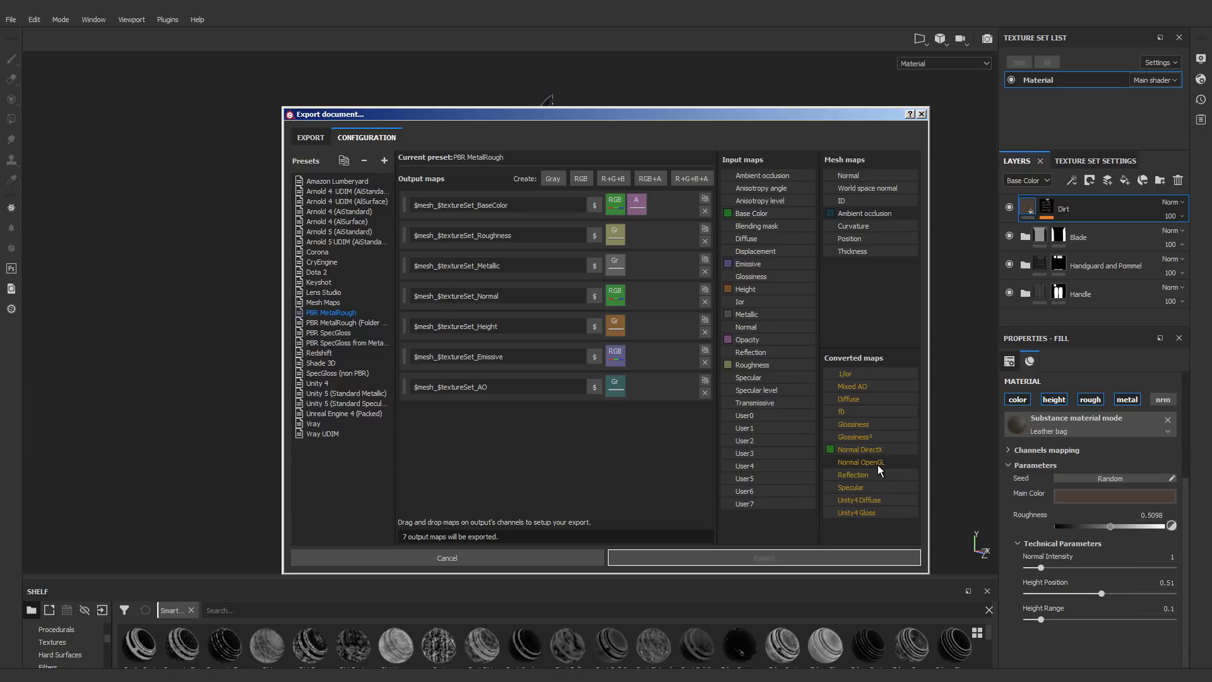
Step: Assign the converted Normal OpenGL map to the RGB Channels of the PBR MetalRough preset's Normal output
drag(877, 465, 617, 299)
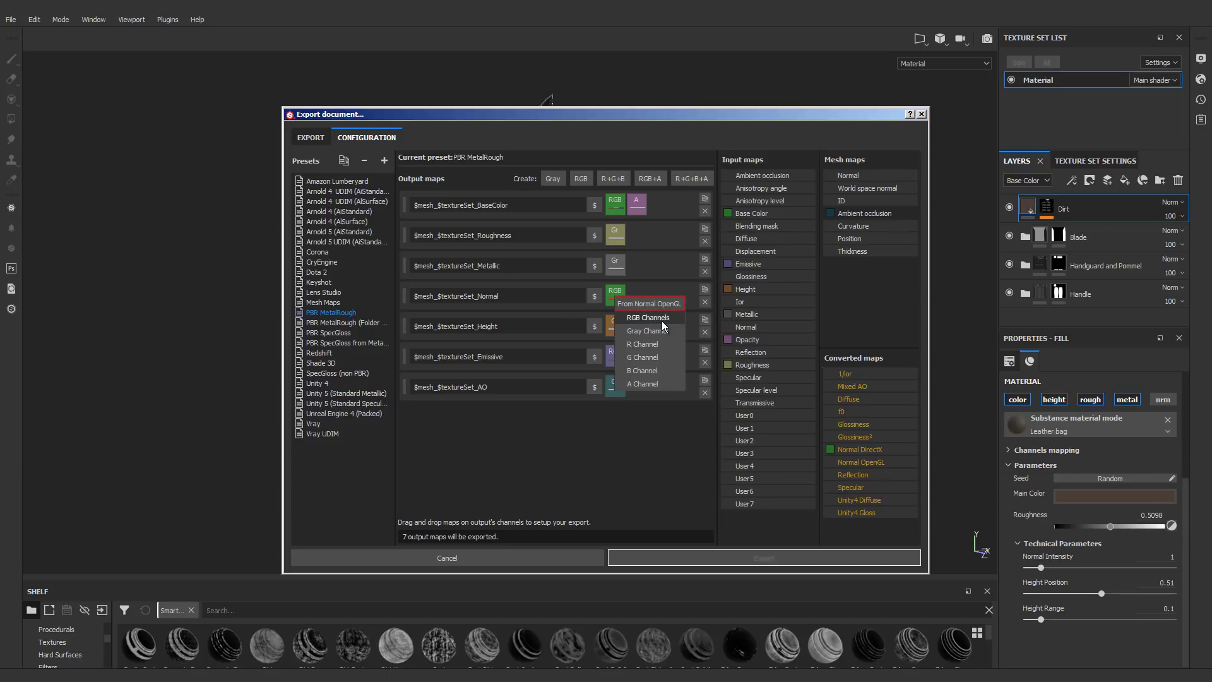
click(661, 319)
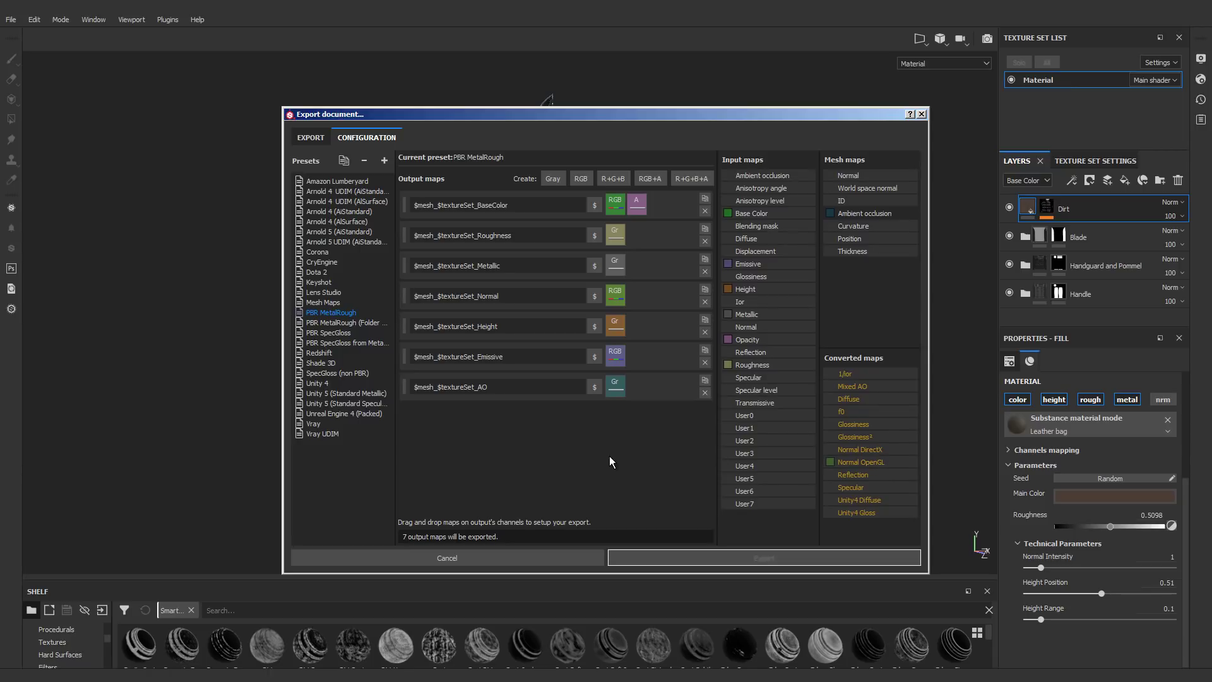
Step: Export the Material texture set with the PBR MetalRough config as 8-bit png at 2048x2048
click(310, 137)
click(438, 178)
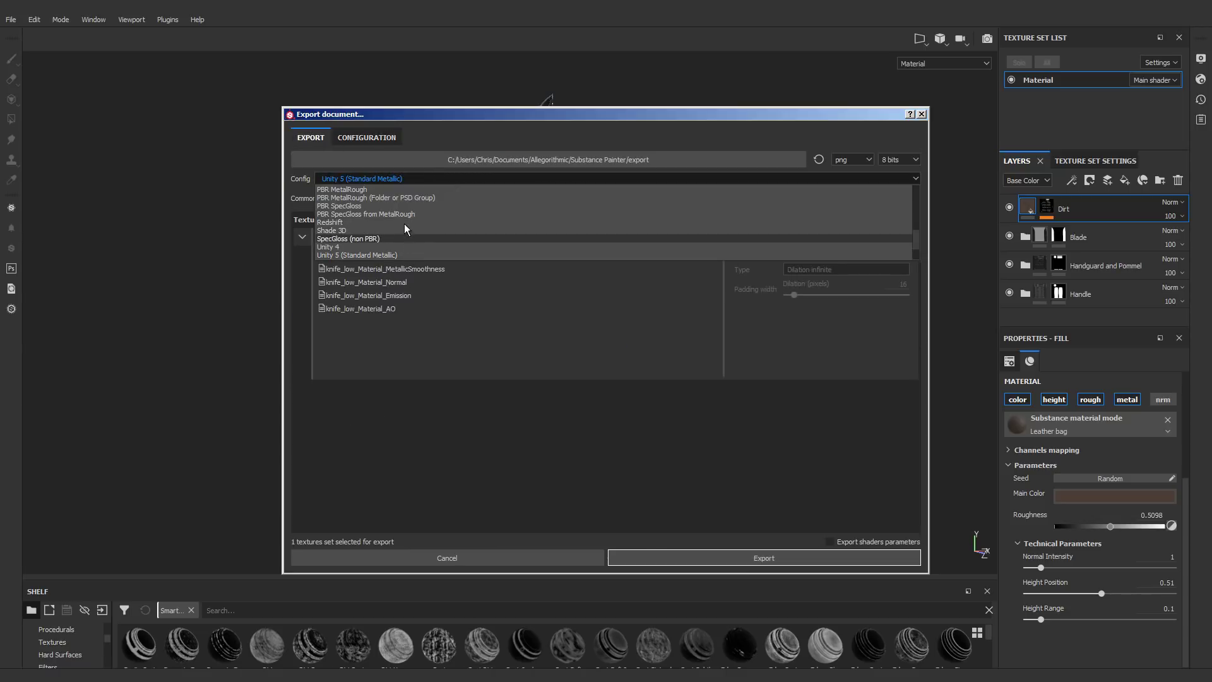
click(414, 190)
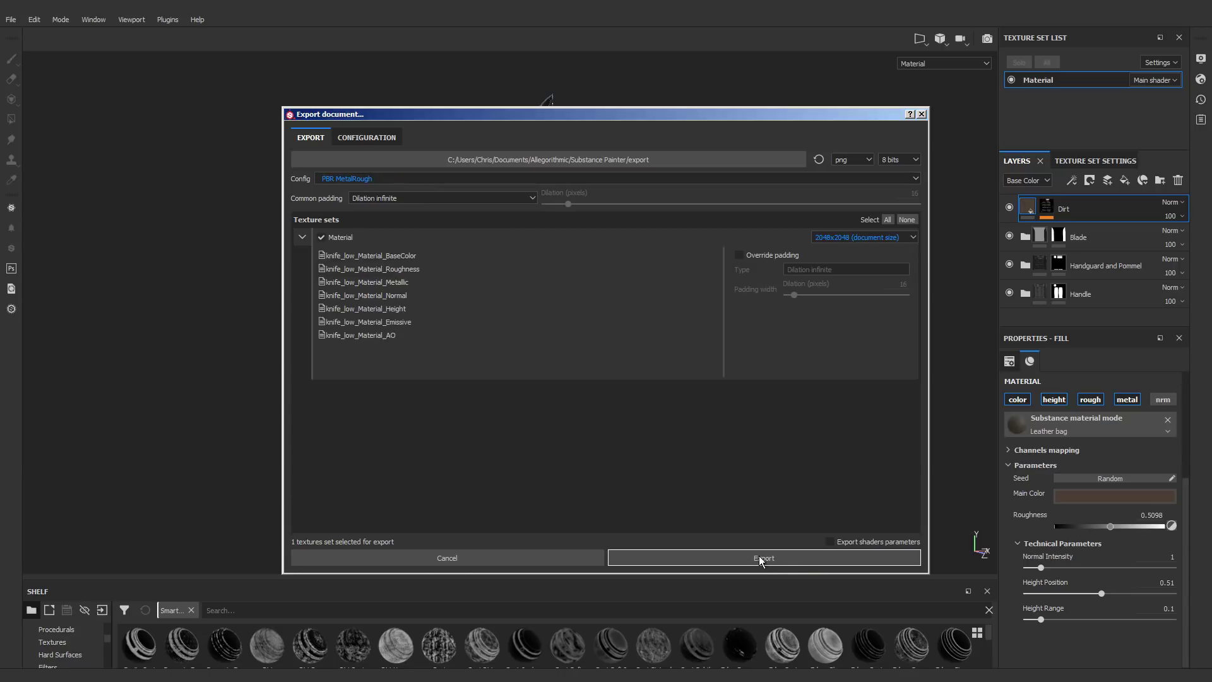
click(798, 554)
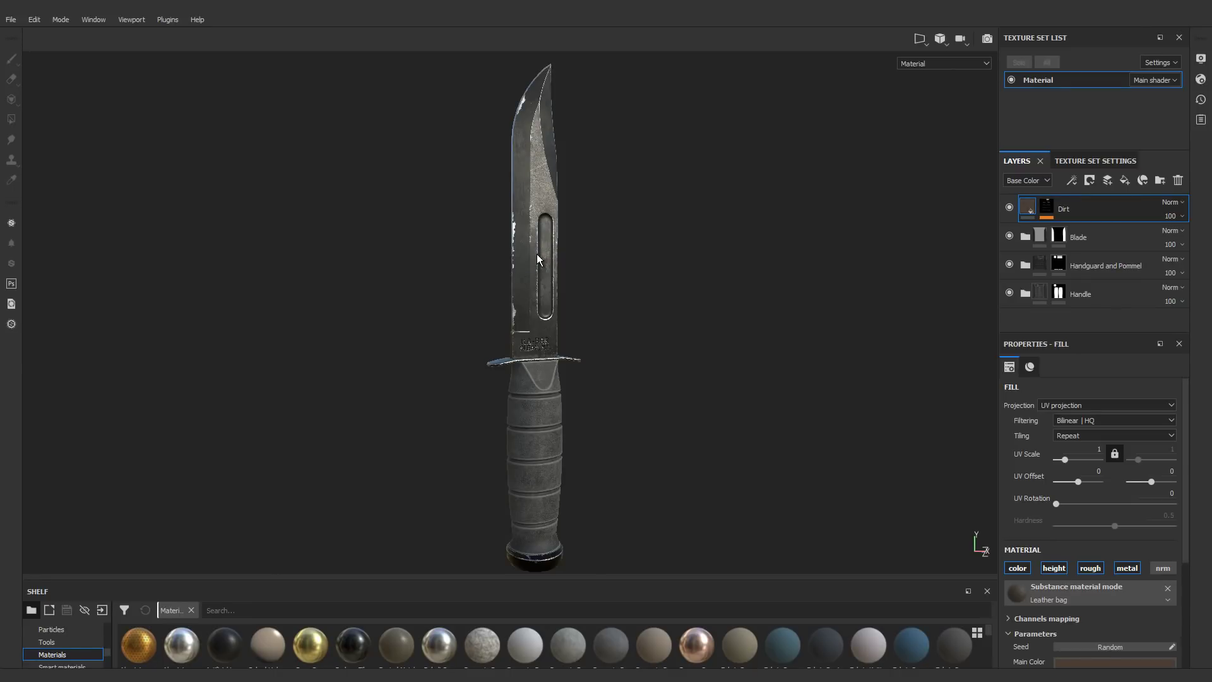
Step: Examine the blade up close and review the Dirt generator's parameters in the Dirt layer's mask
scroll(536, 253, up, 5)
alt+middle_drag(543, 240, 543, 294)
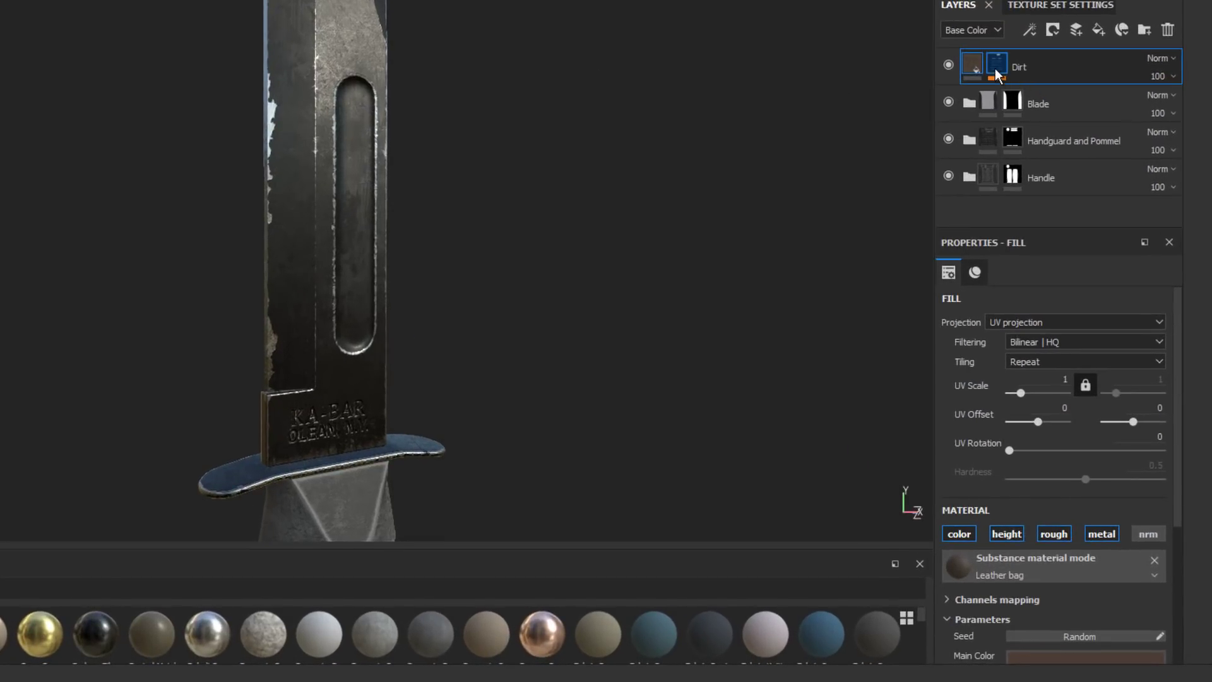
click(995, 66)
click(1044, 118)
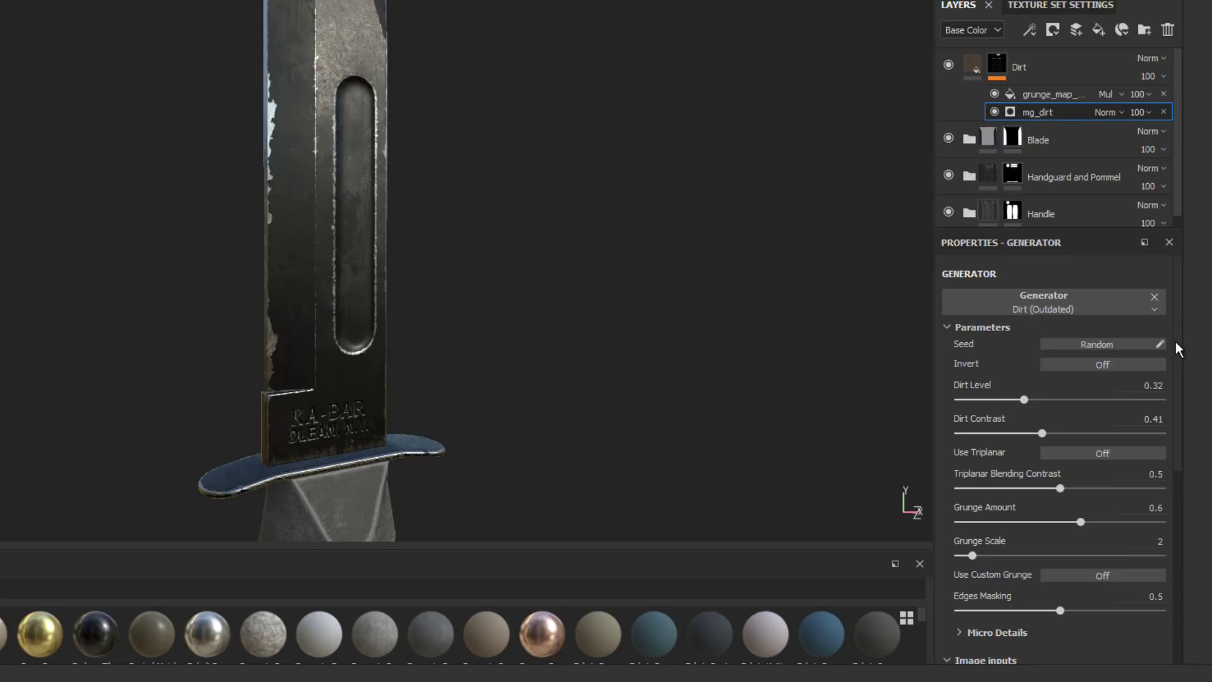
scroll(1177, 357, down, 1)
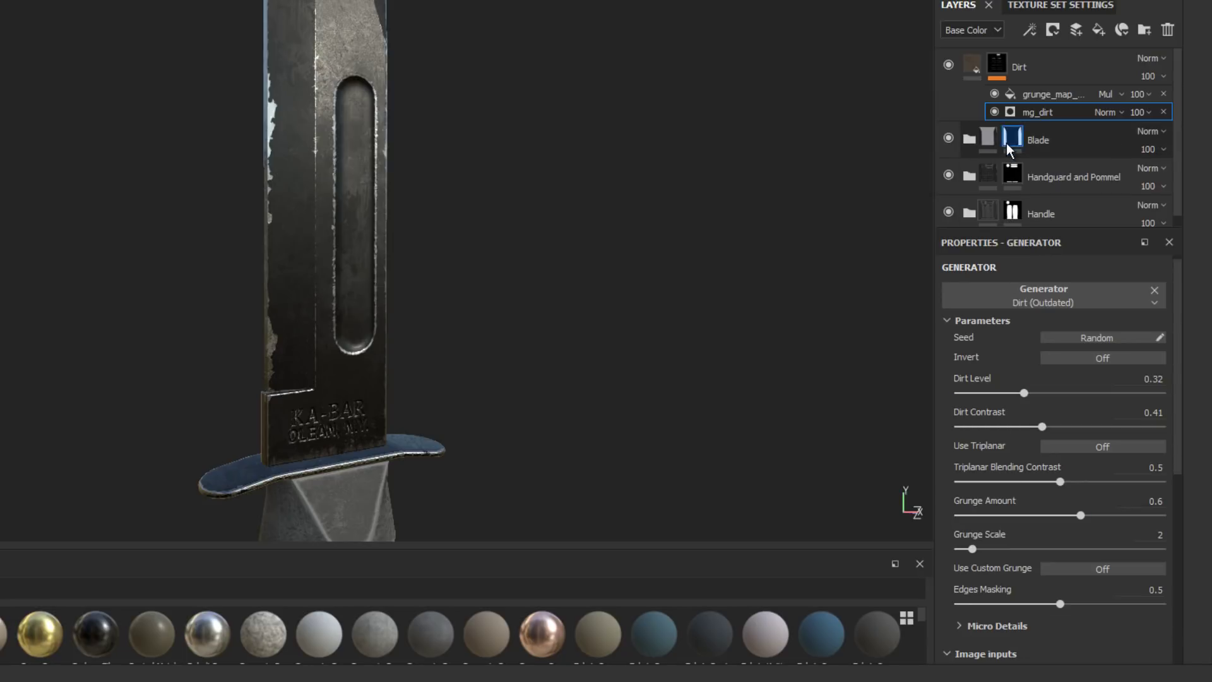
Step: Review the parameters of the Metal Edge Wear generator and MatFinish Rough filter on the Blade folder's Black Paint layer
click(969, 140)
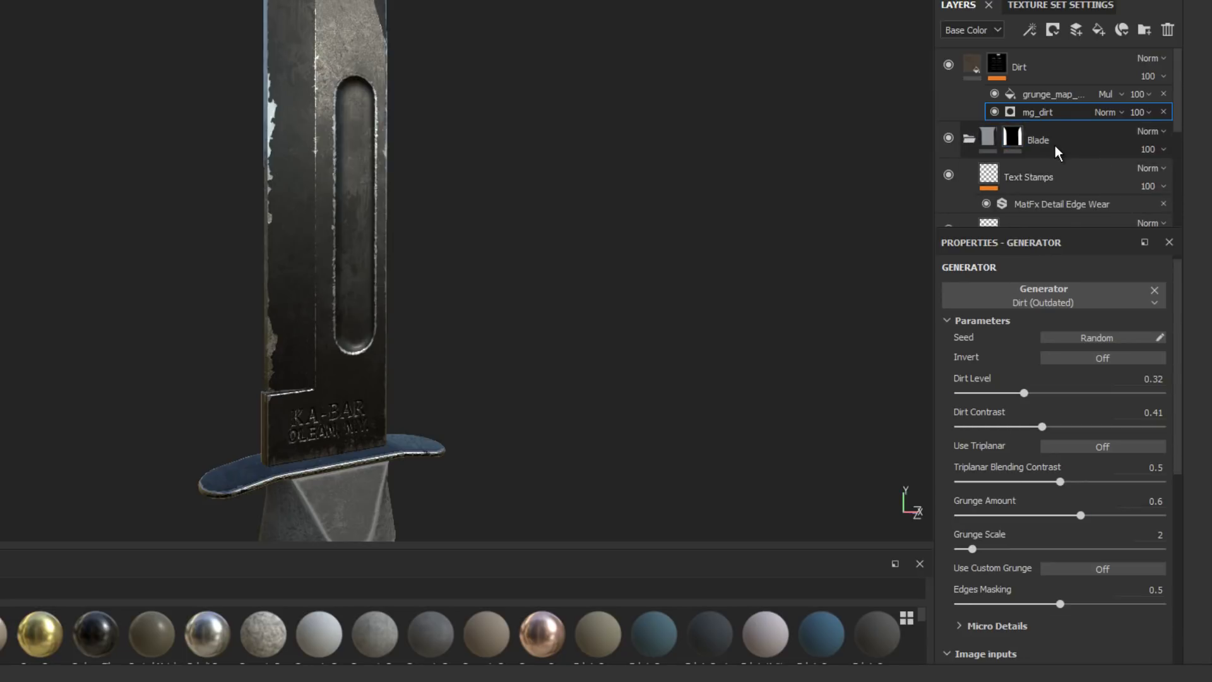
scroll(1054, 145, down, 3)
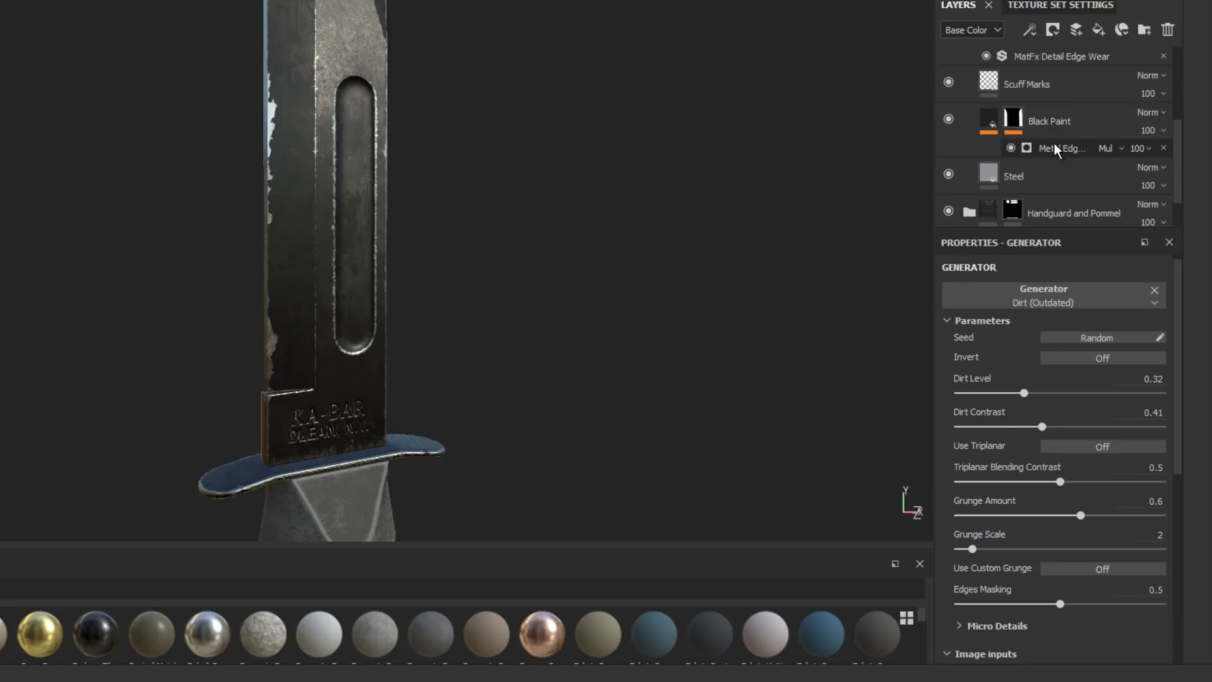
click(1050, 146)
click(1039, 140)
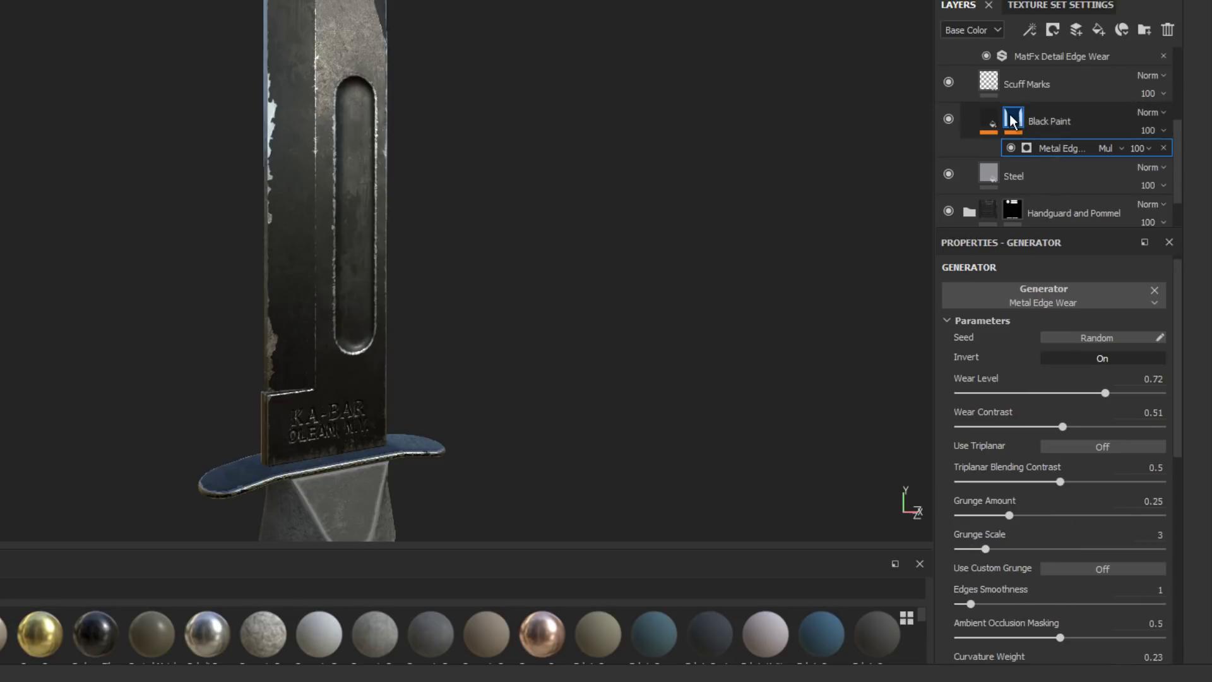
click(1048, 147)
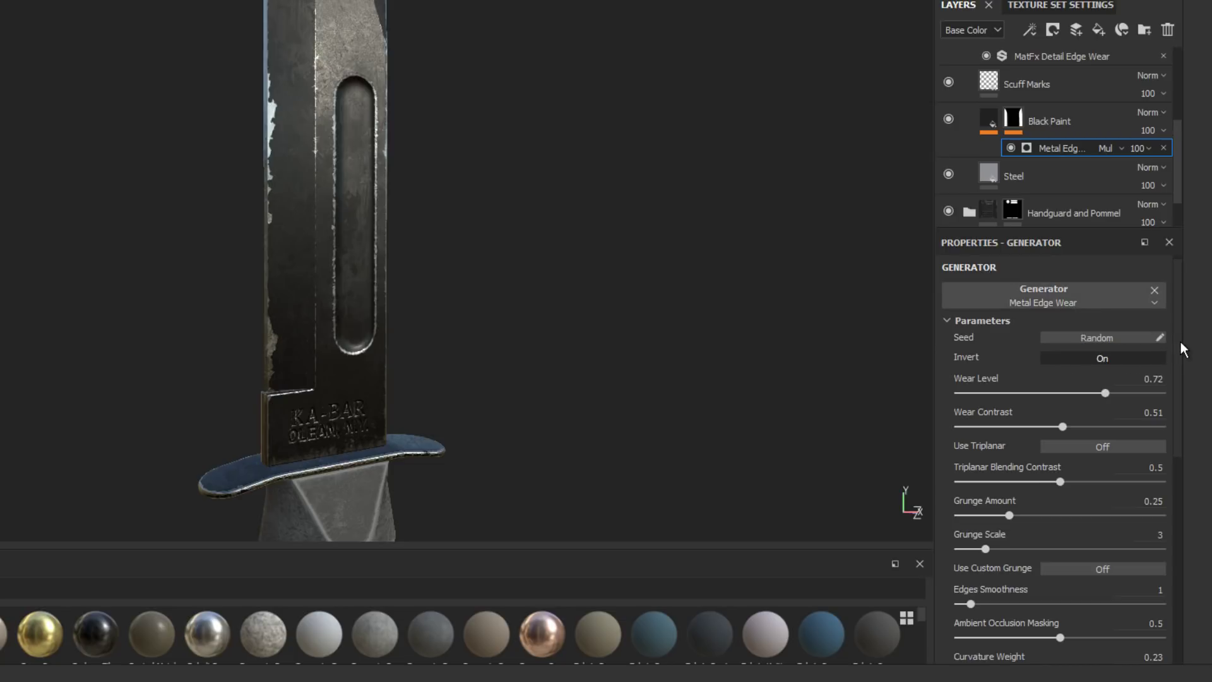
scroll(1180, 354, down, 1)
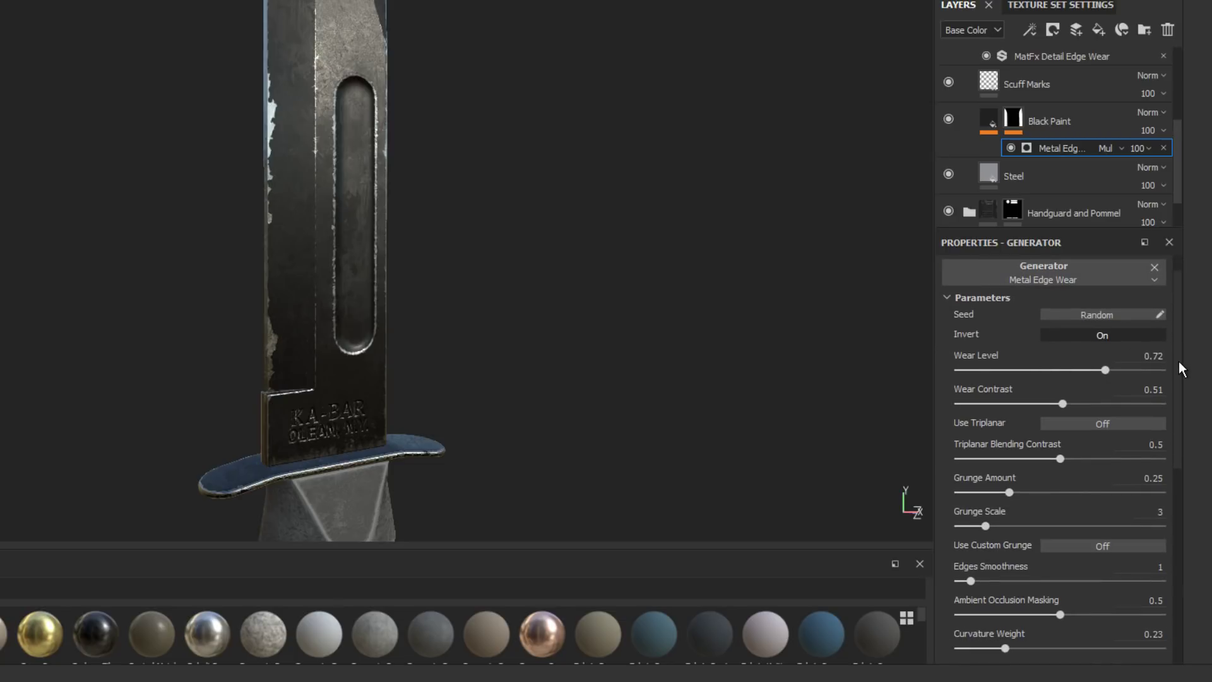
click(987, 124)
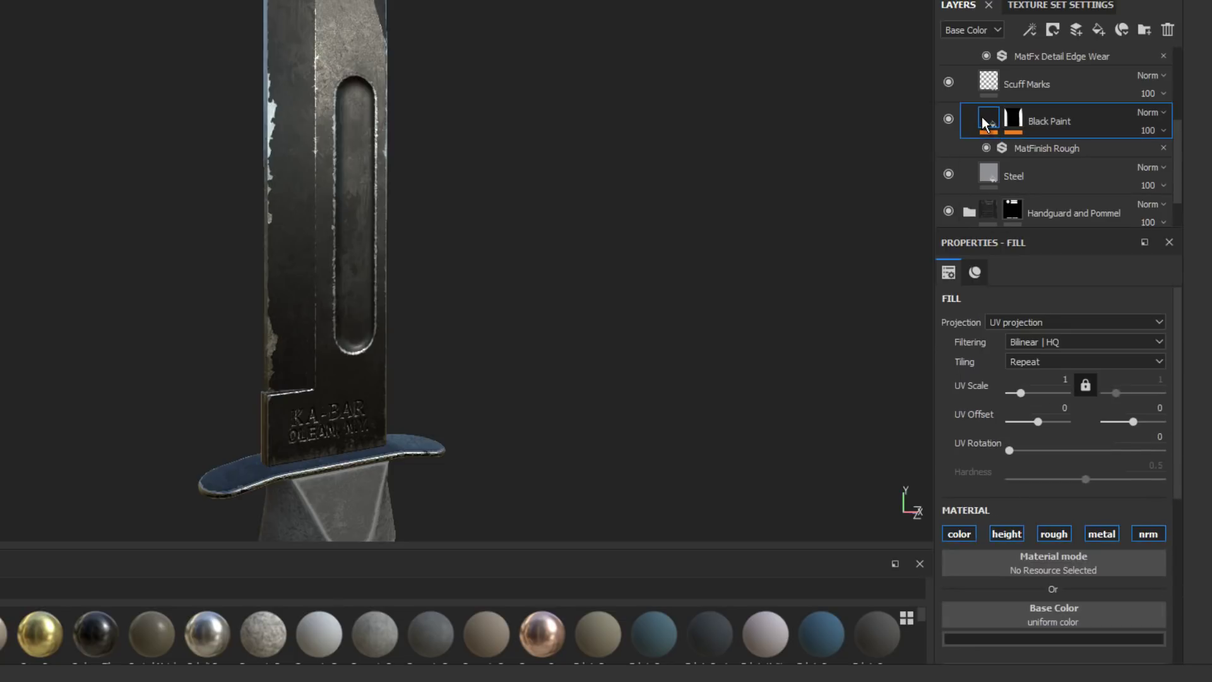
click(1046, 145)
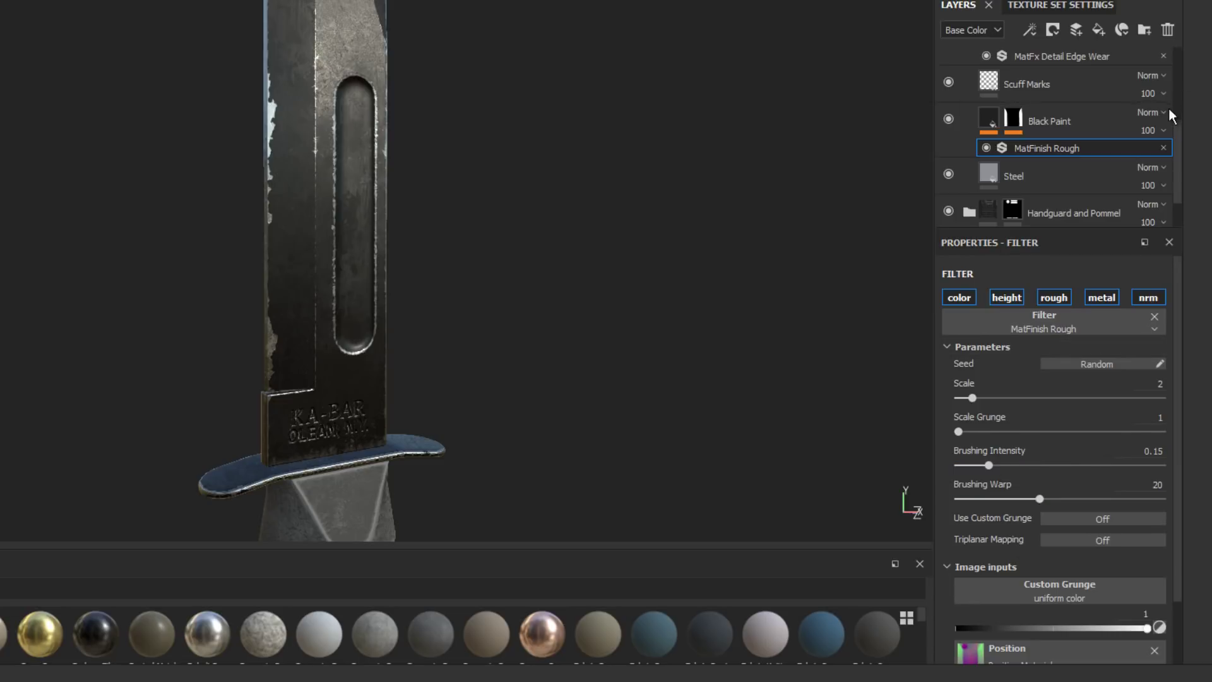
Step: Review the parameters of the Metal Edge Wear generator on the Rubber Worn layer in the Handle folder
drag(1175, 139, 1175, 155)
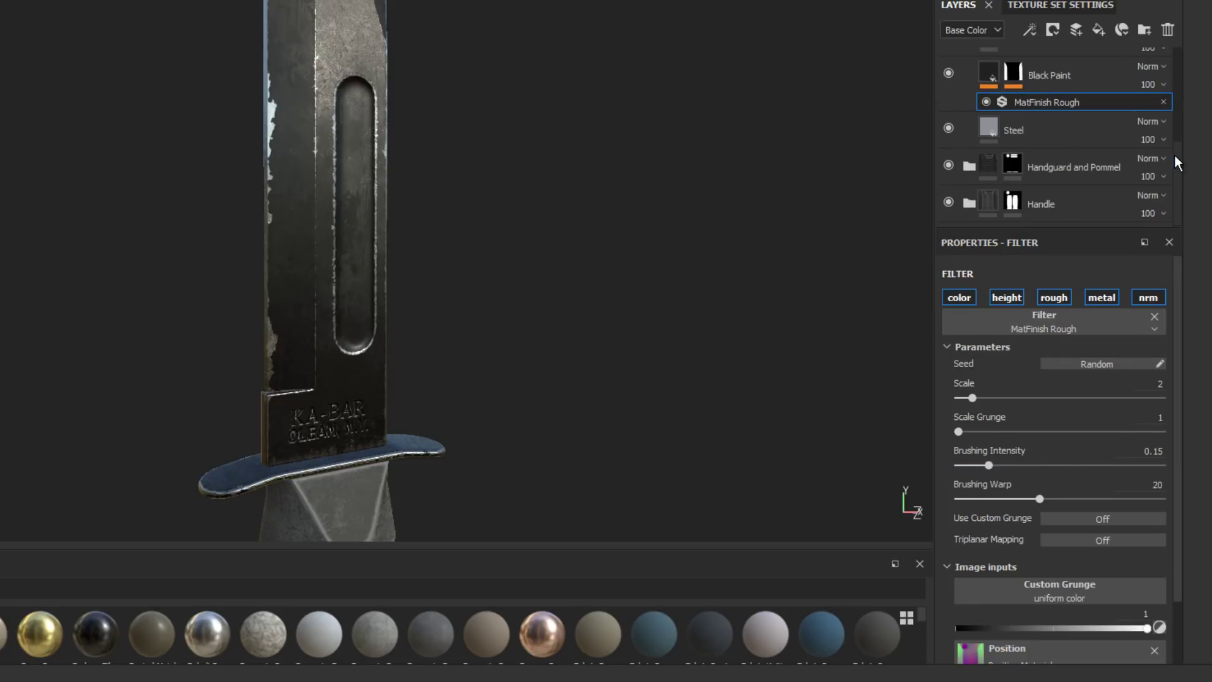
click(988, 202)
click(969, 203)
scroll(1077, 184, down, 3)
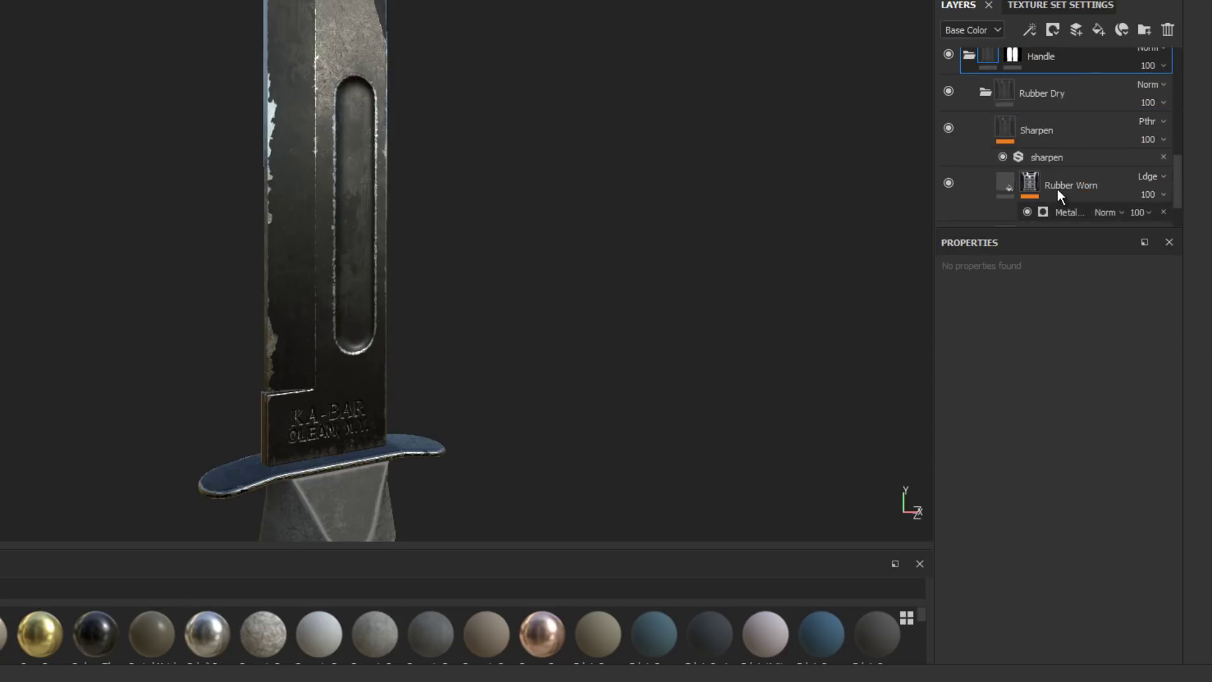
scroll(1050, 170, down, 2)
click(1031, 134)
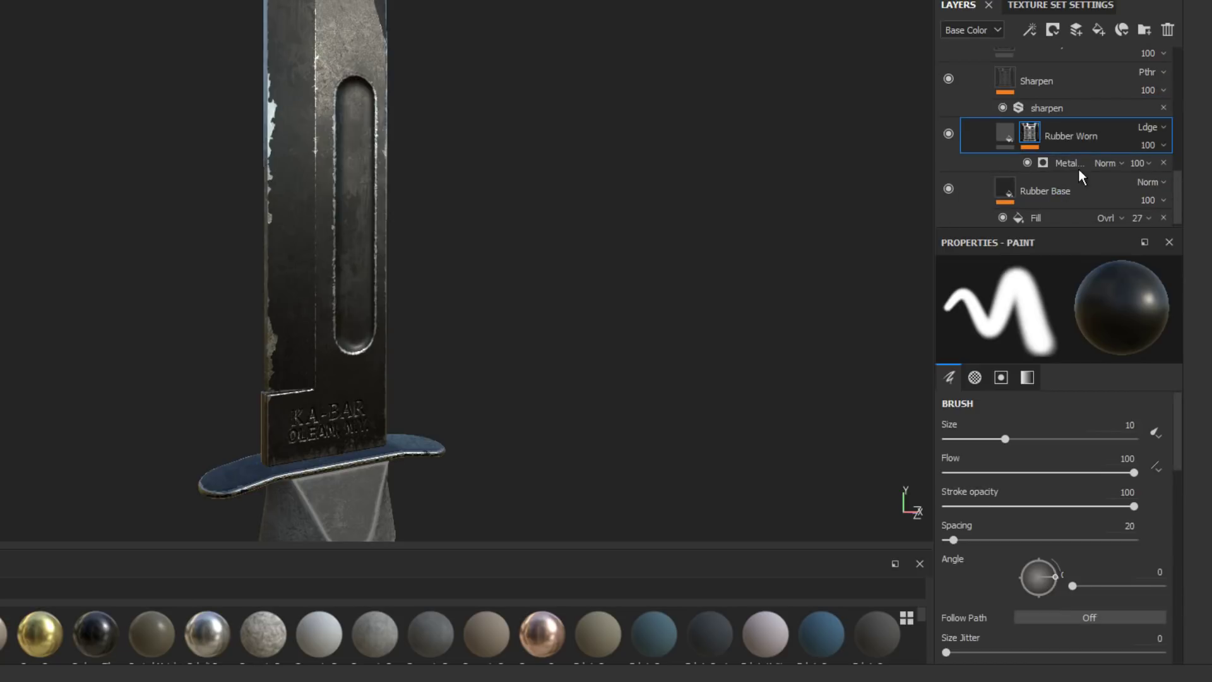
click(1077, 161)
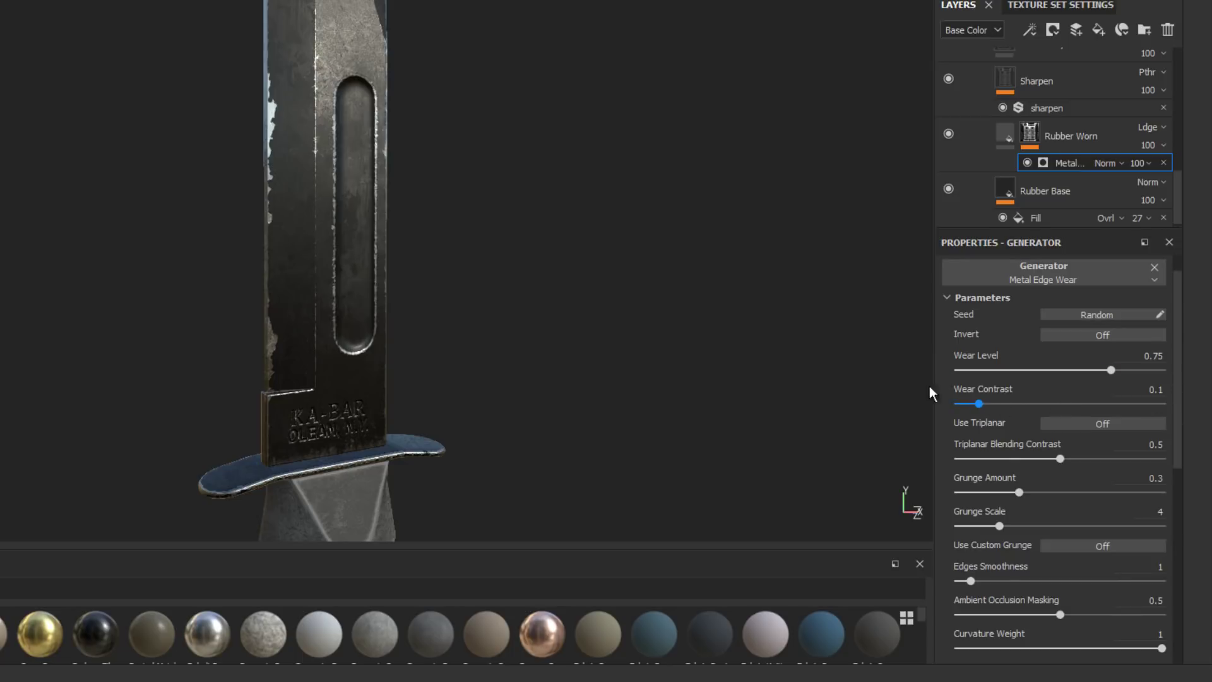
scroll(360, 169, down, 5)
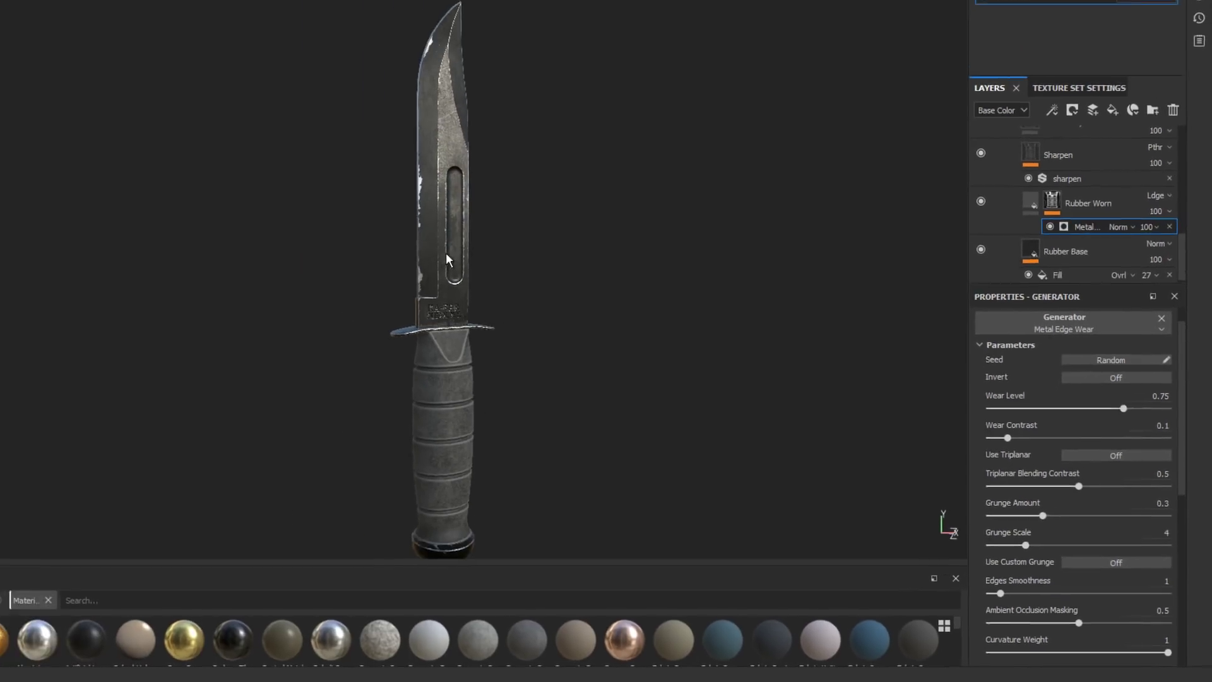
Step: Render the whole upright knife with Iray and browse the available environment maps
alt+drag(445, 253, 234, 221)
alt+drag(353, 277, 529, 280)
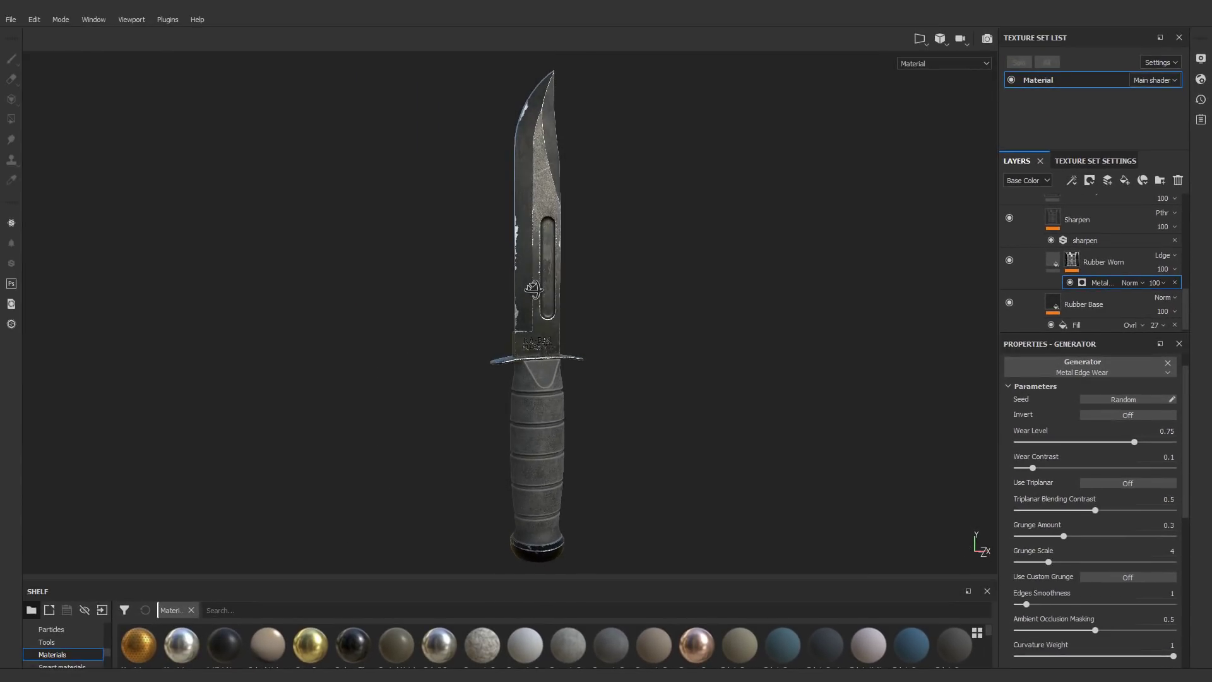
alt+middle_drag(535, 299, 538, 293)
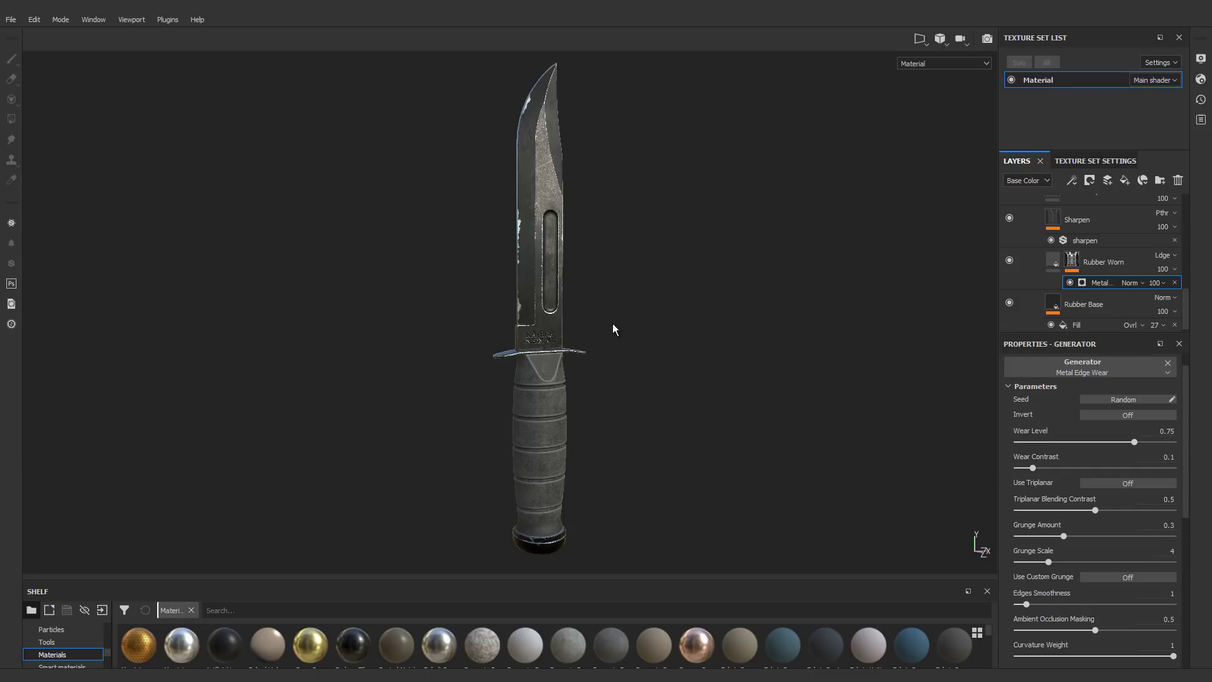
click(987, 40)
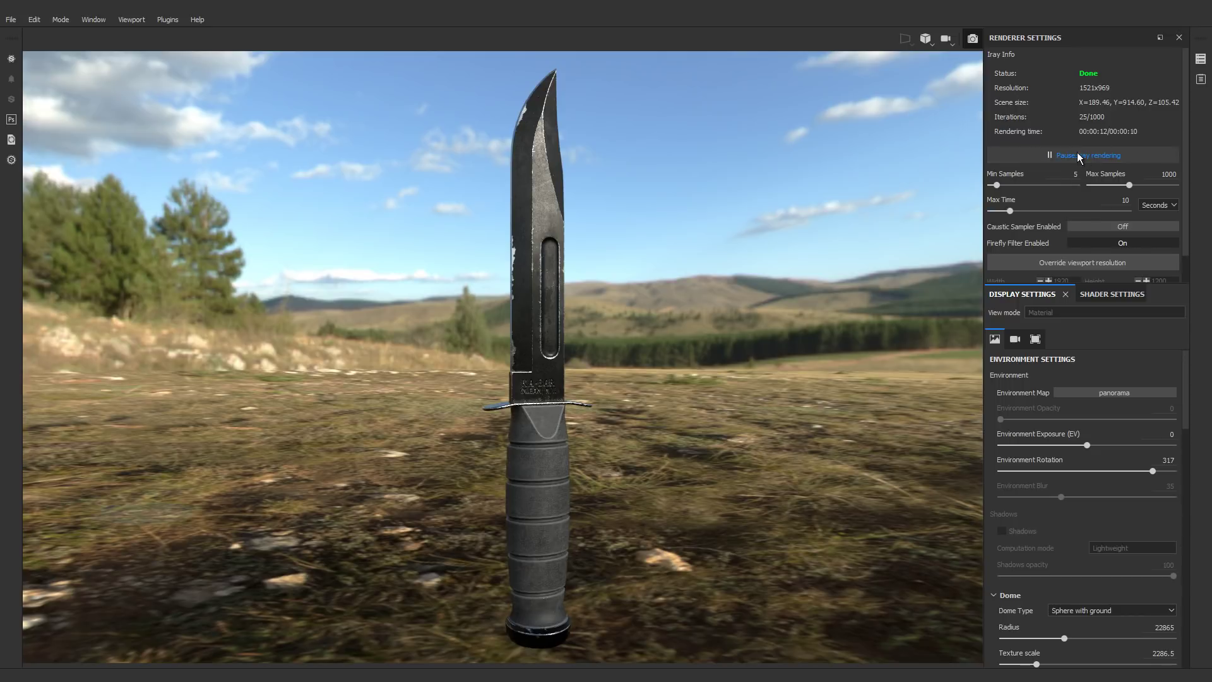
scroll(1085, 212, down, 1)
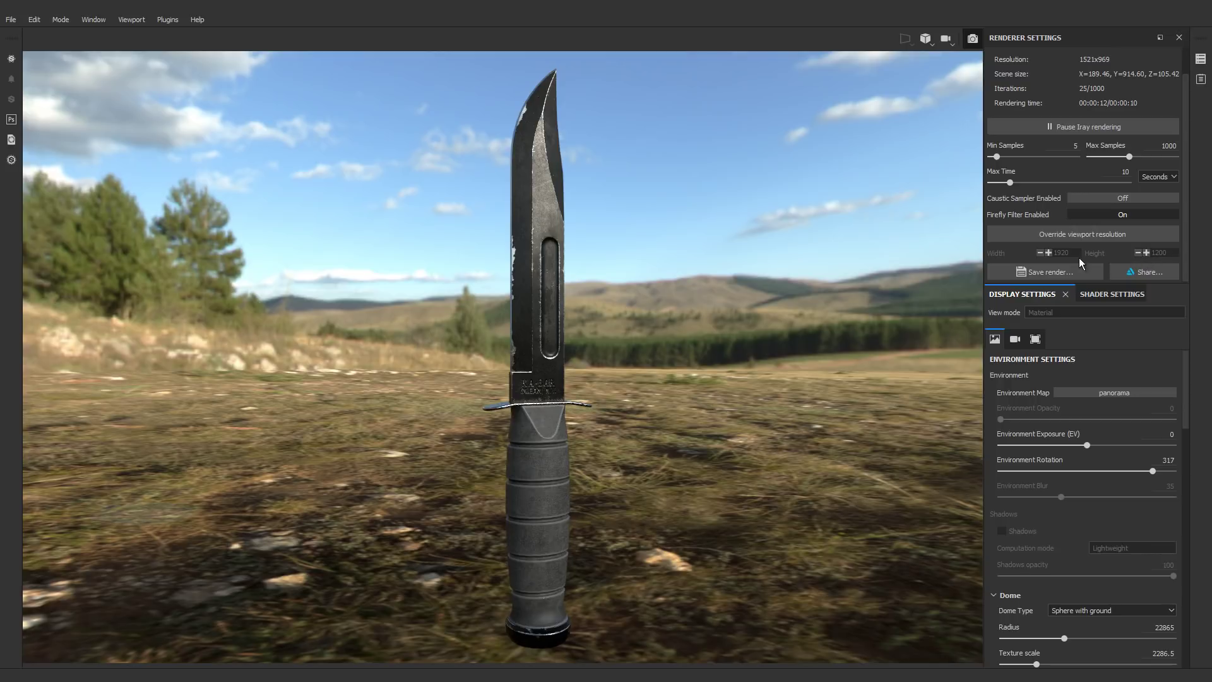
click(1079, 393)
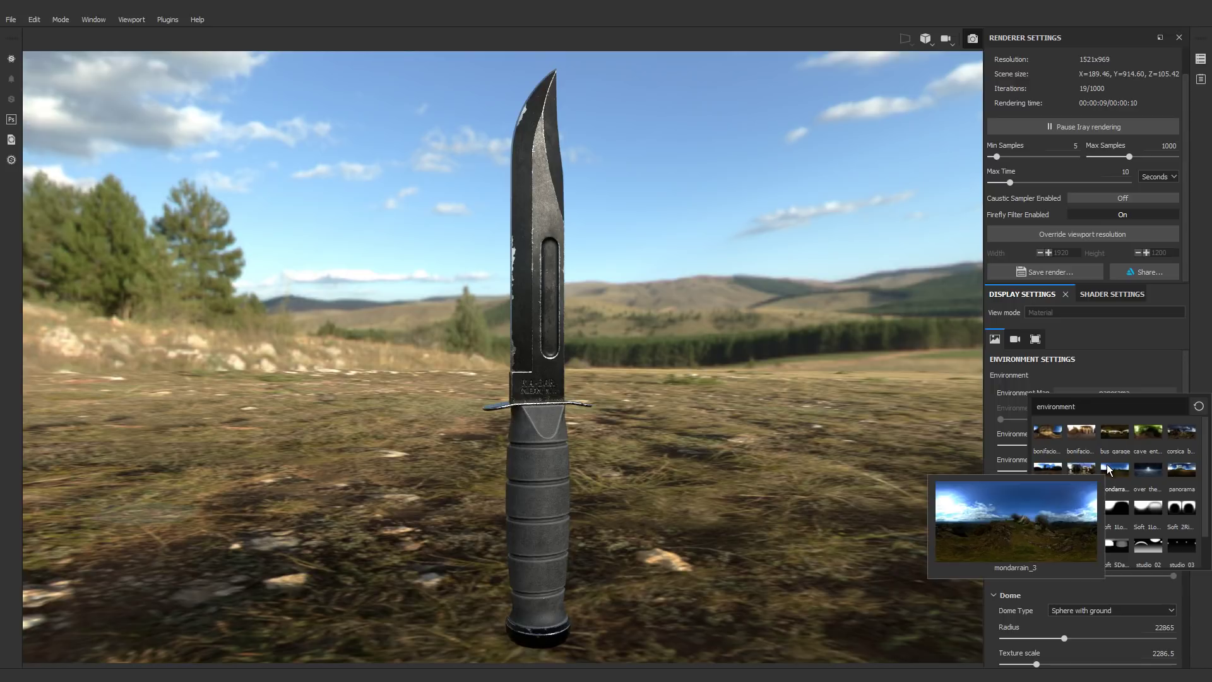
click(1130, 359)
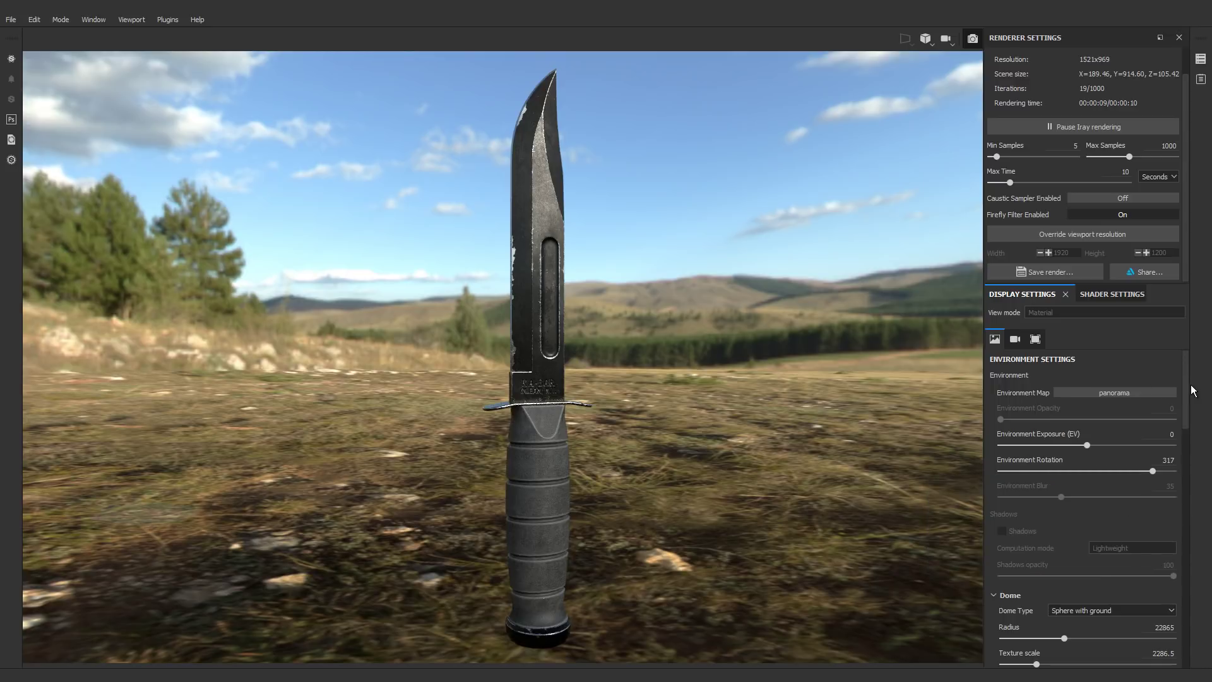
Step: Disable the dome's Ground and replace the panorama backdrop with a dark grey clear color of value 0.031
drag(1185, 398, 1190, 461)
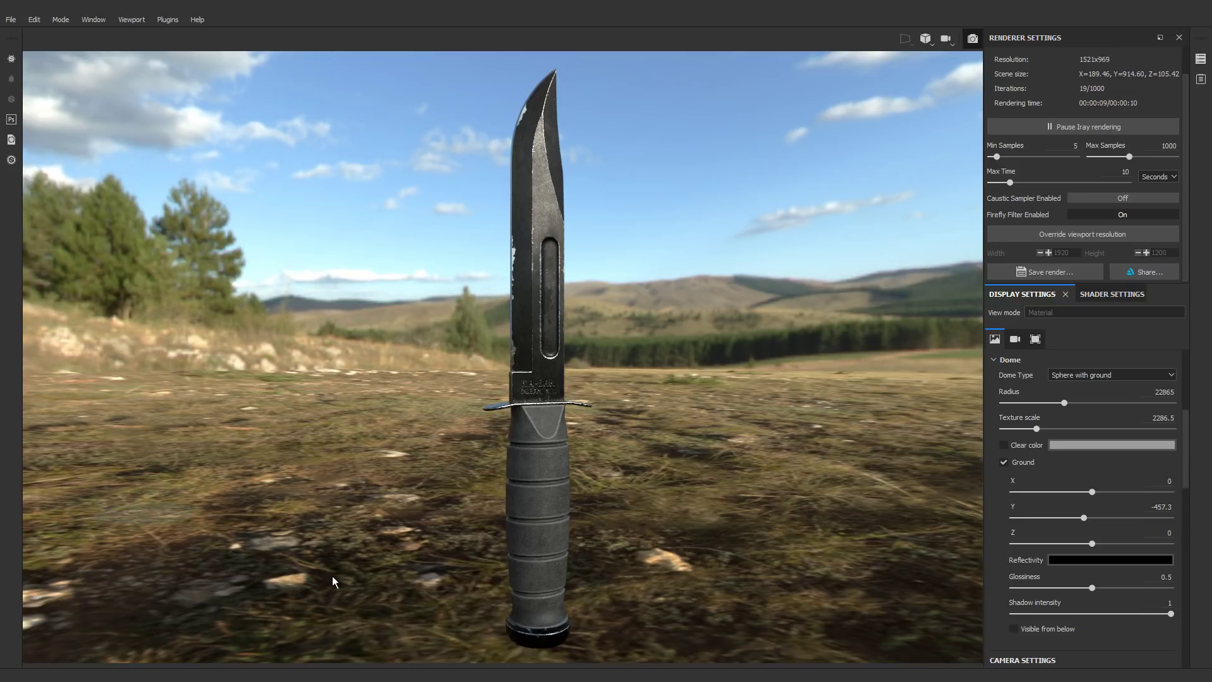
click(1004, 462)
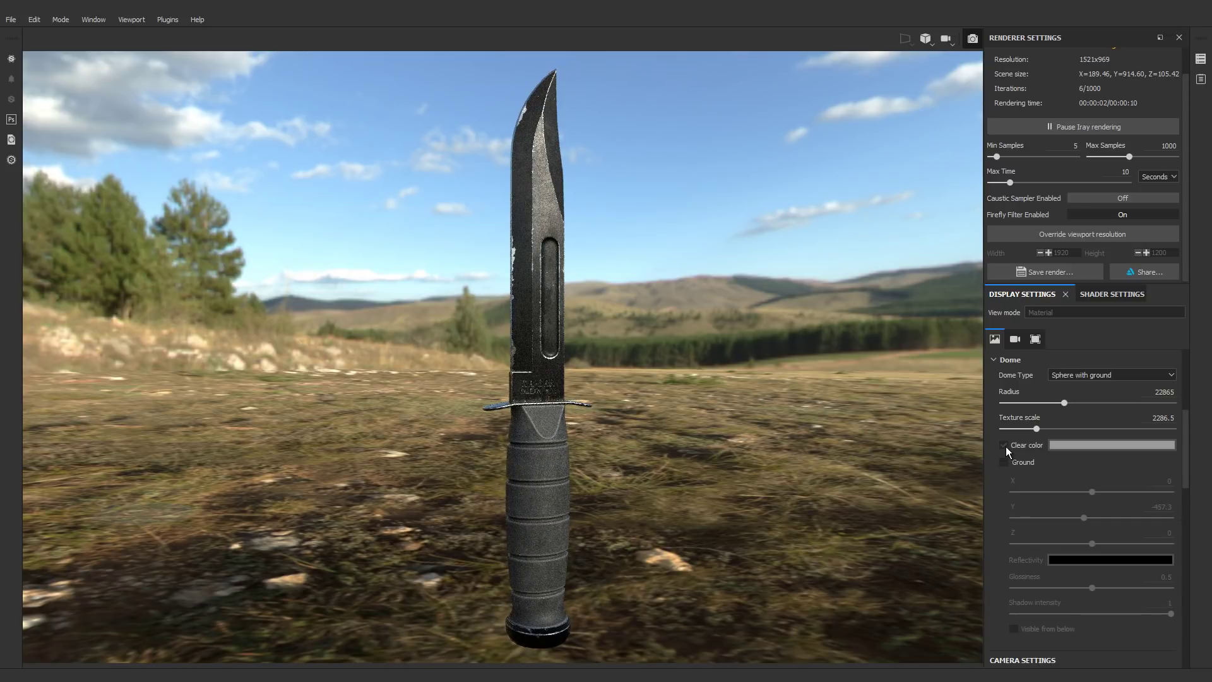
click(1004, 445)
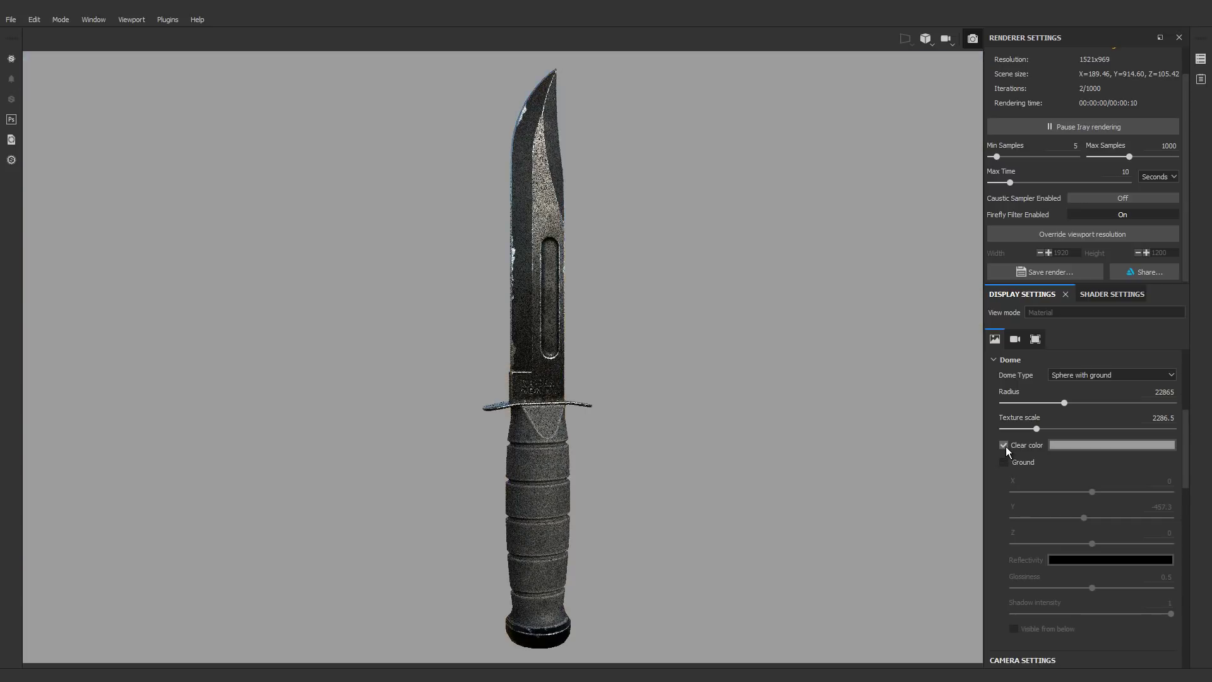
click(1111, 445)
drag(1194, 511, 1195, 556)
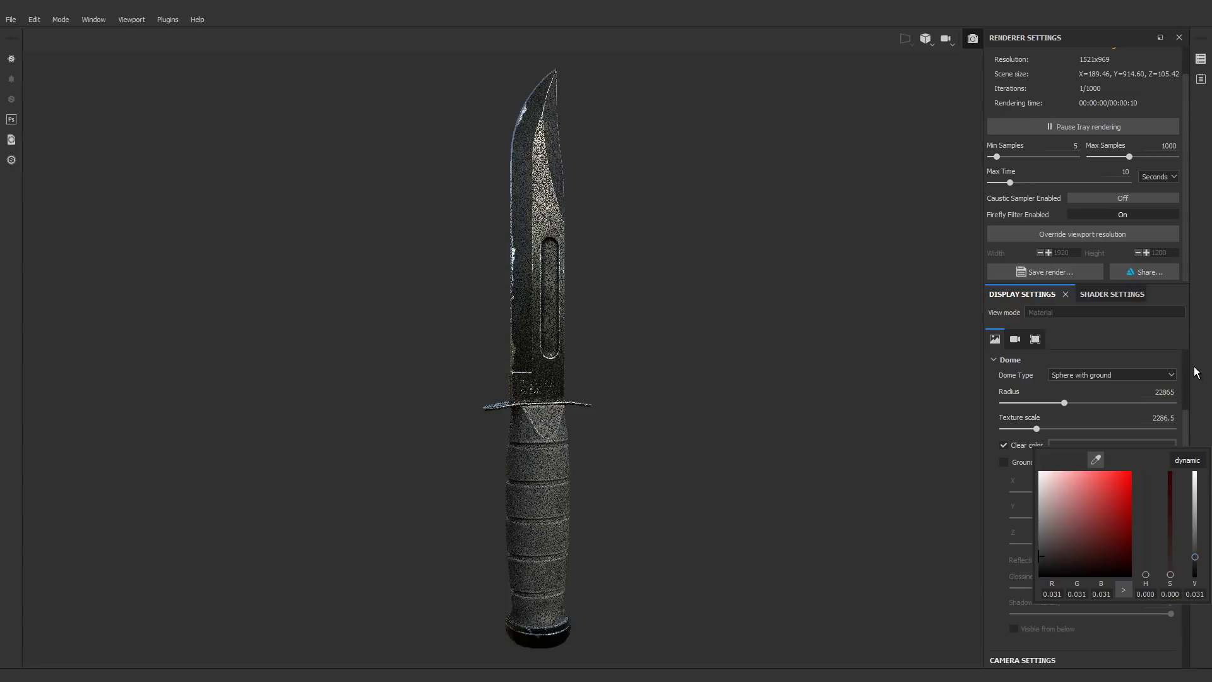
Step: Activate post effects in the camera settings and enable the Glare effect
scroll(1156, 453, down, 4)
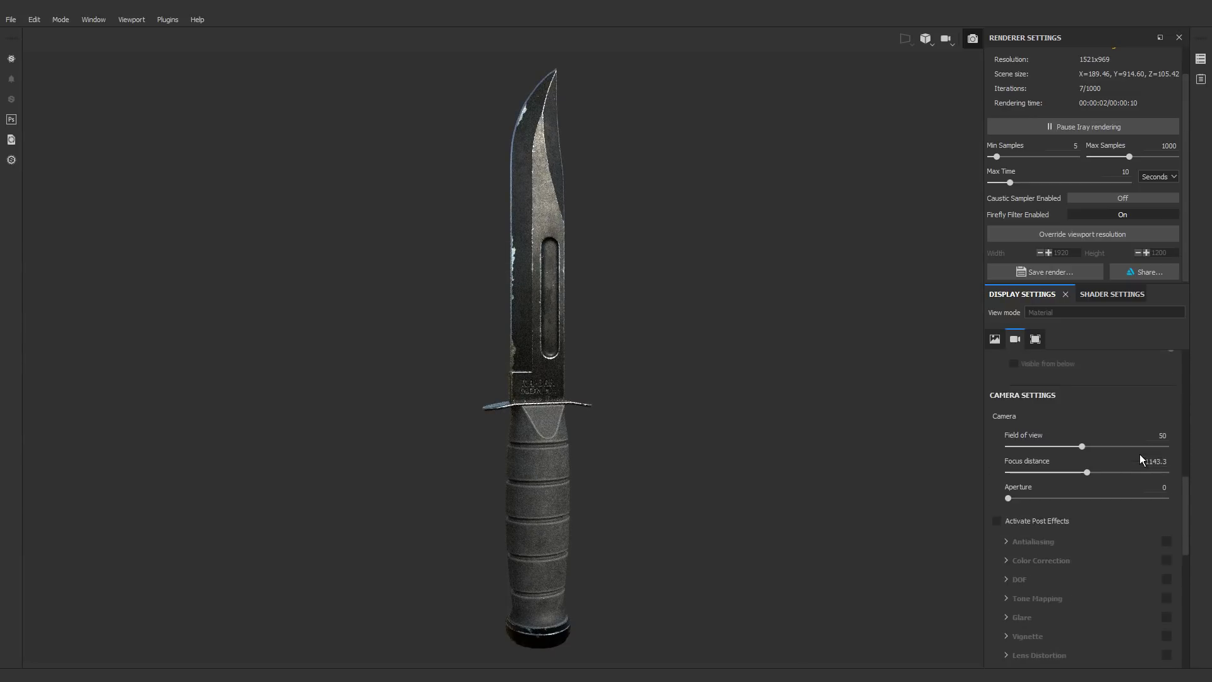
scroll(1140, 455, down, 1)
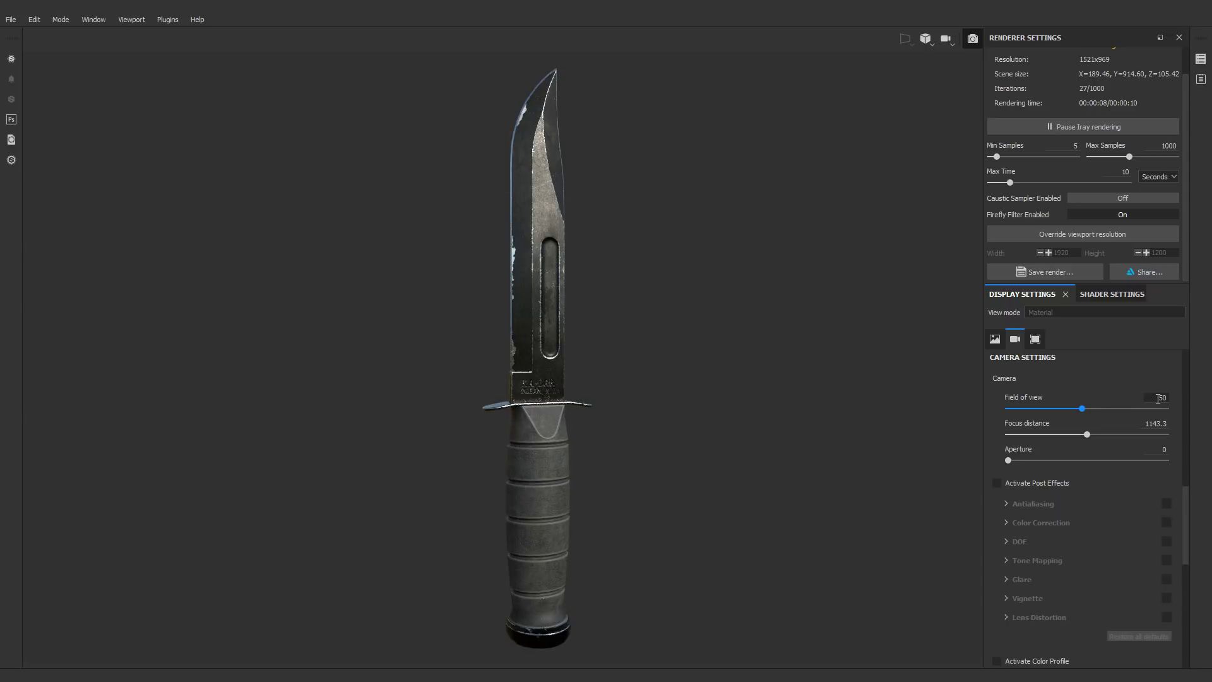
drag(1184, 496, 1184, 515)
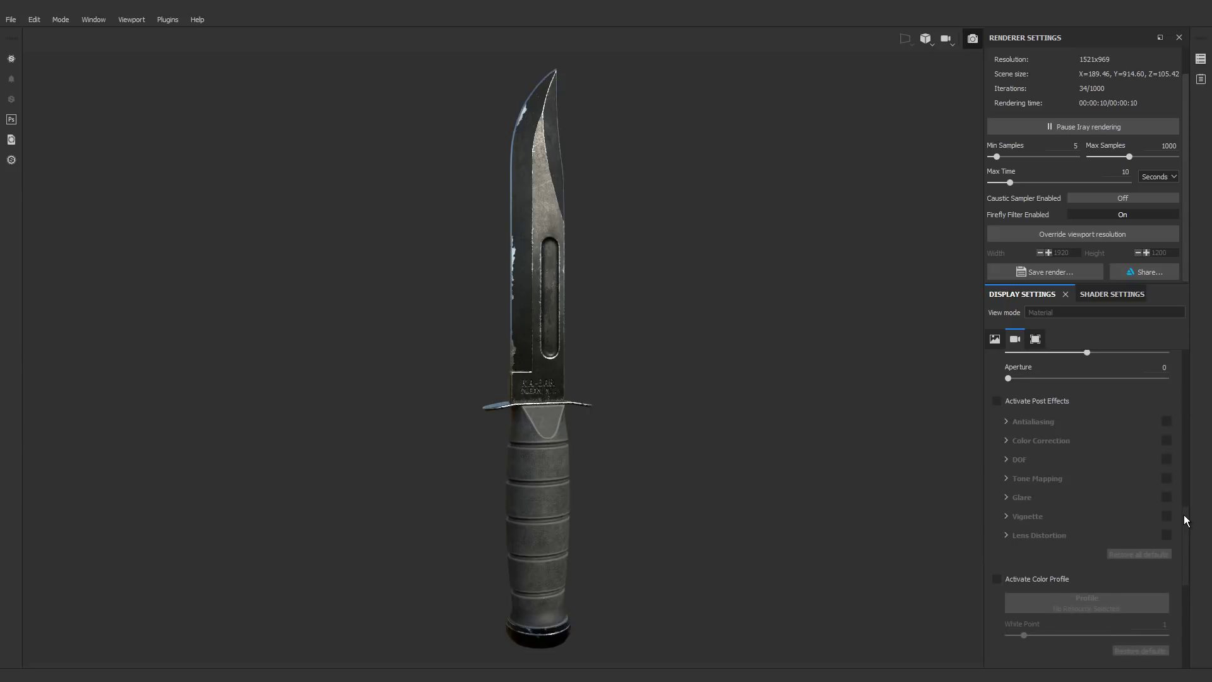
click(996, 401)
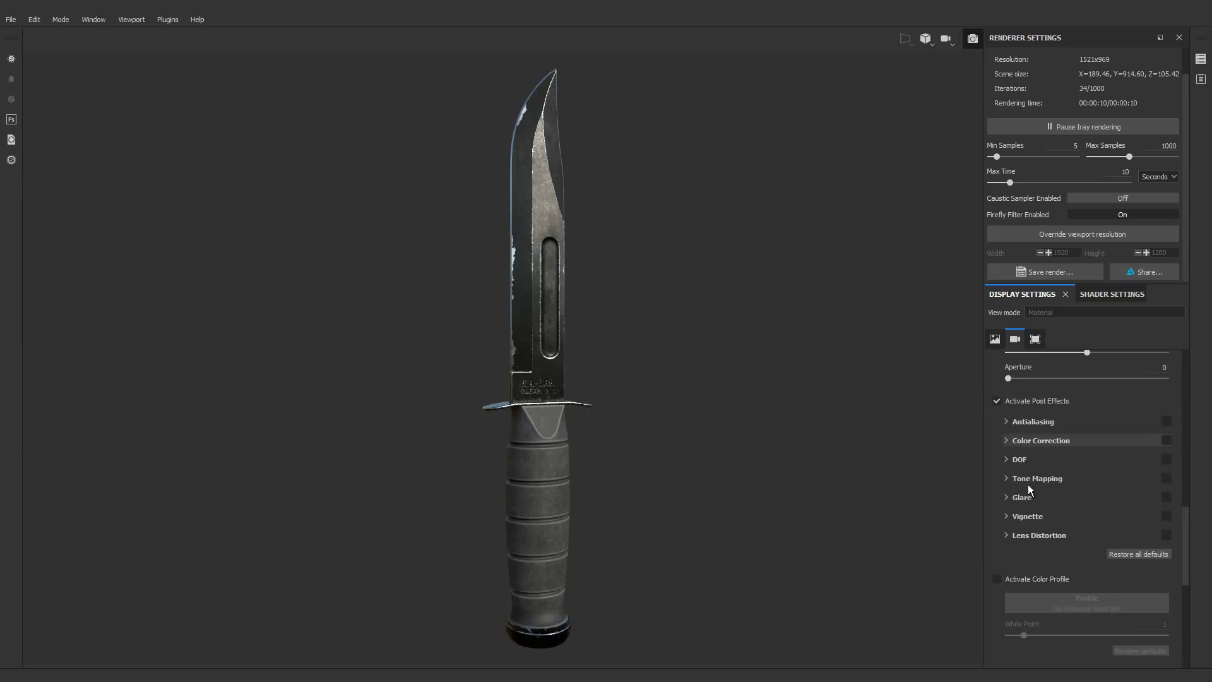
click(1161, 495)
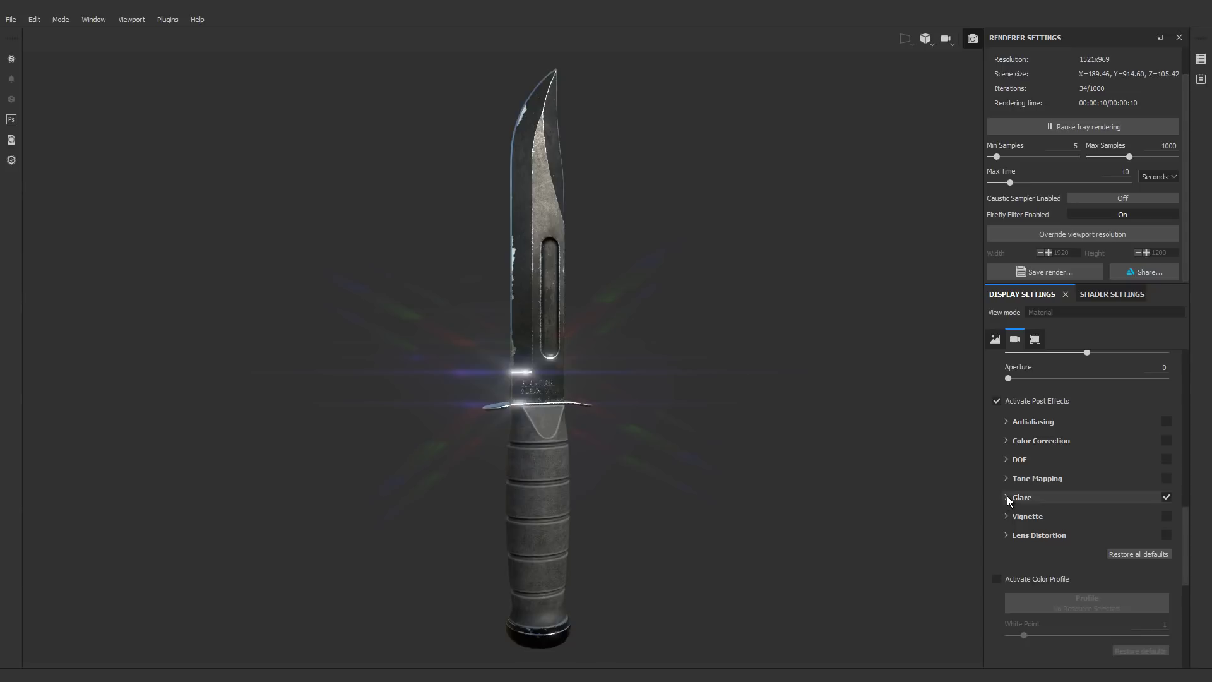
Step: Set the Glare effect's luminance to 1.05 and its shape to Bloom
click(1006, 498)
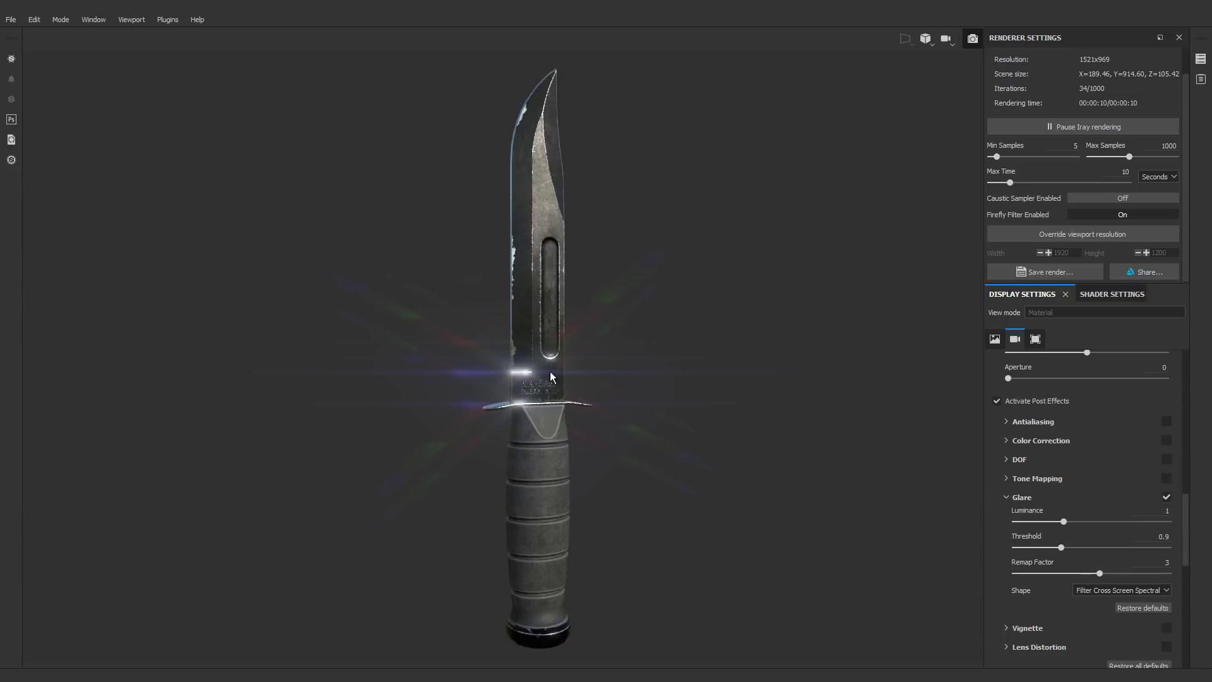
click(1071, 521)
click(1112, 593)
click(1109, 602)
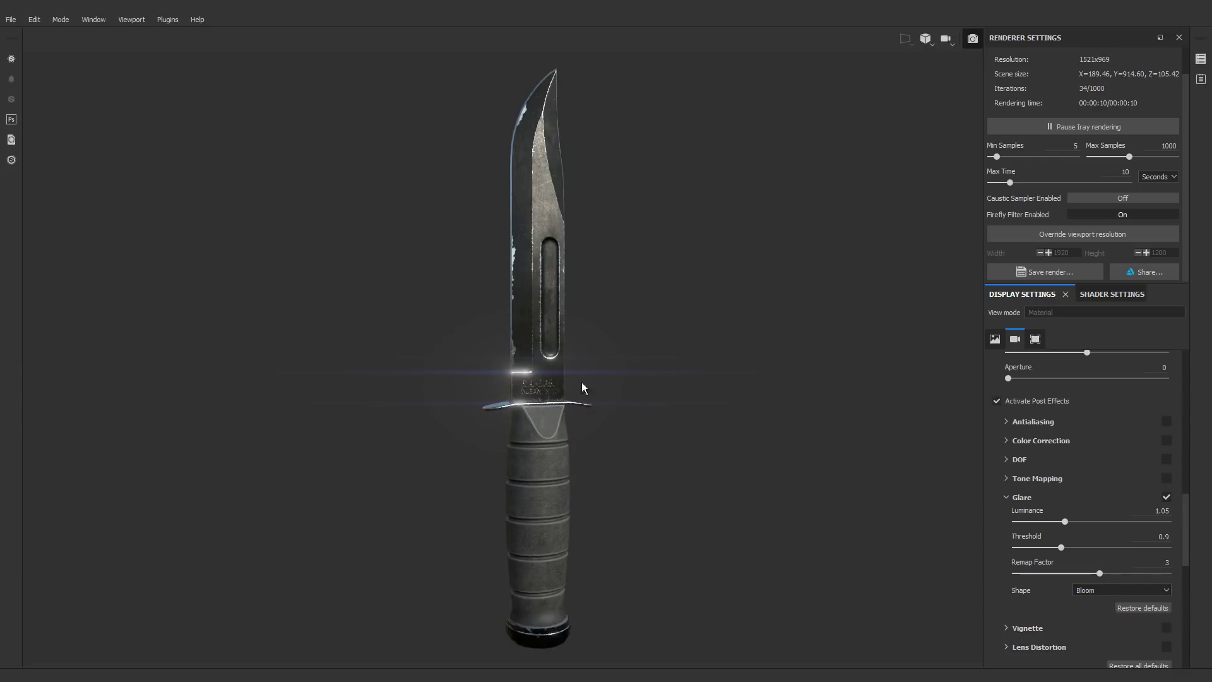
Step: Rotate the environment lighting around the knife to an environment rotation of 301
drag(1185, 521, 1183, 354)
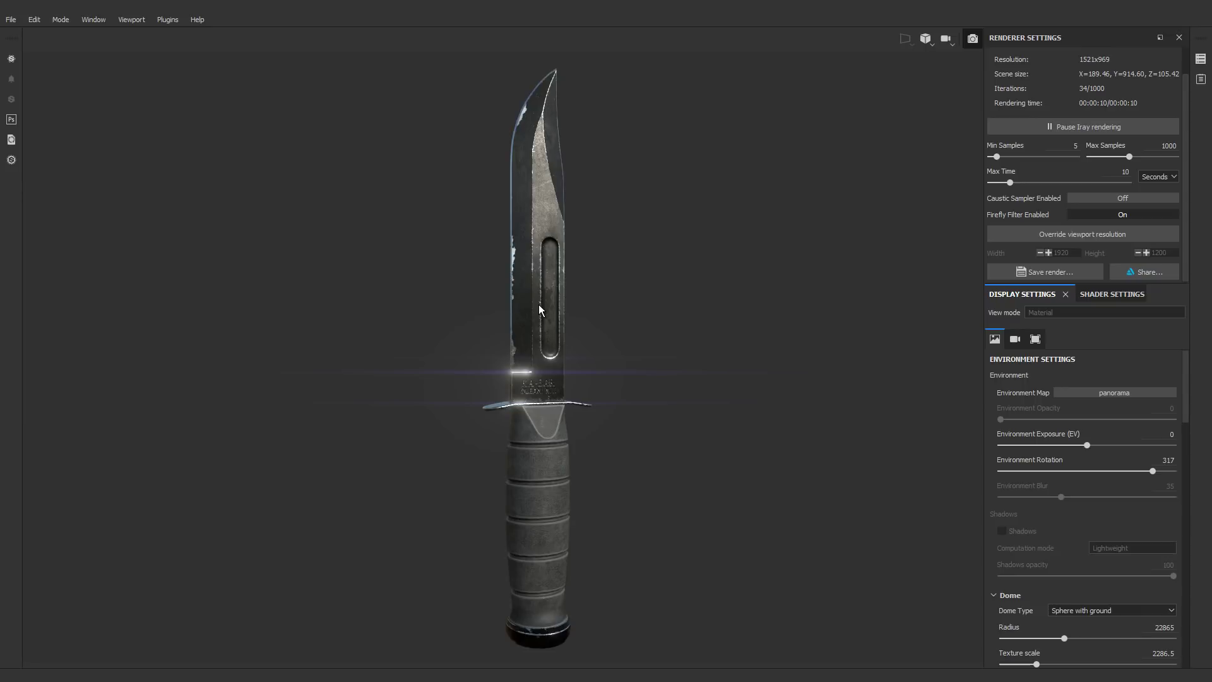
mouse_move(539, 305)
shift+mouse_down()
mouse_move(580, 305)
mouse_move(558, 307)
shift+mouse_up()
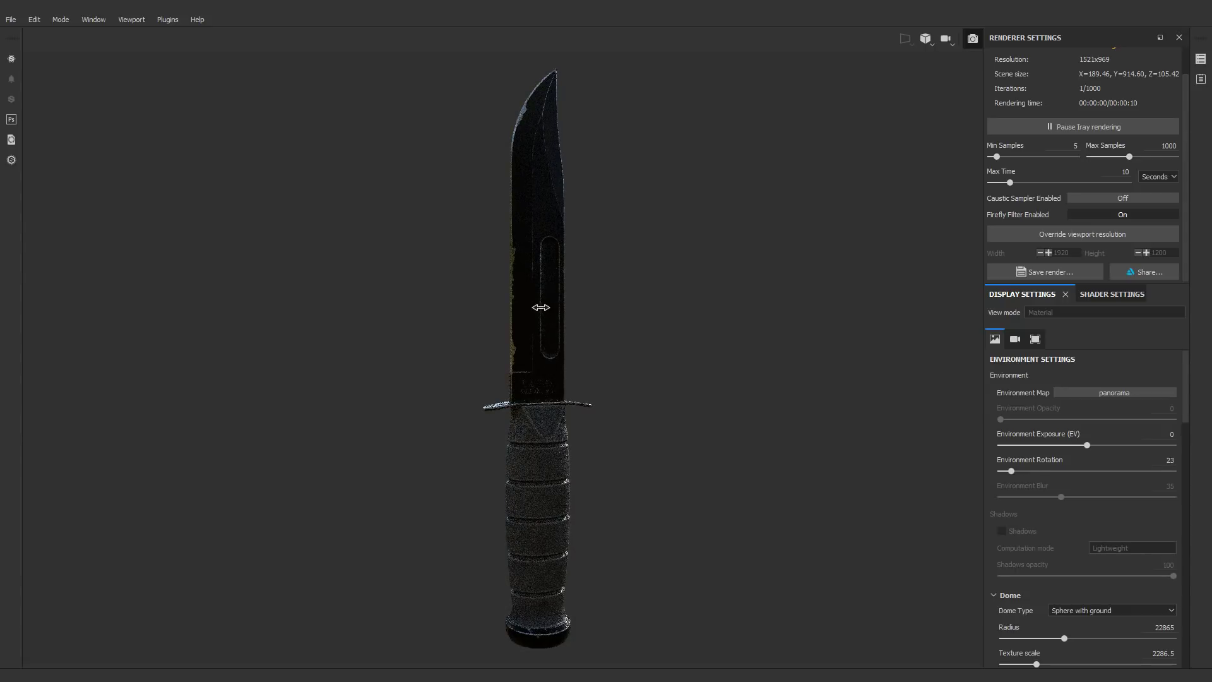
shift+right_drag(534, 308, 529, 308)
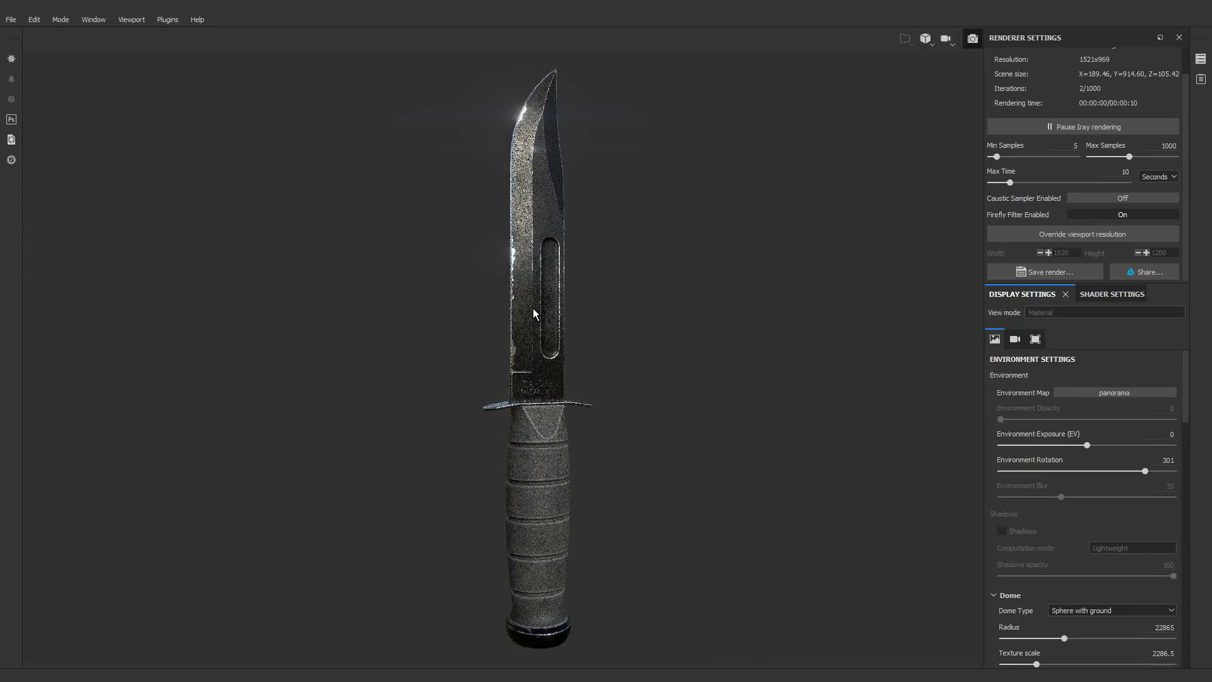